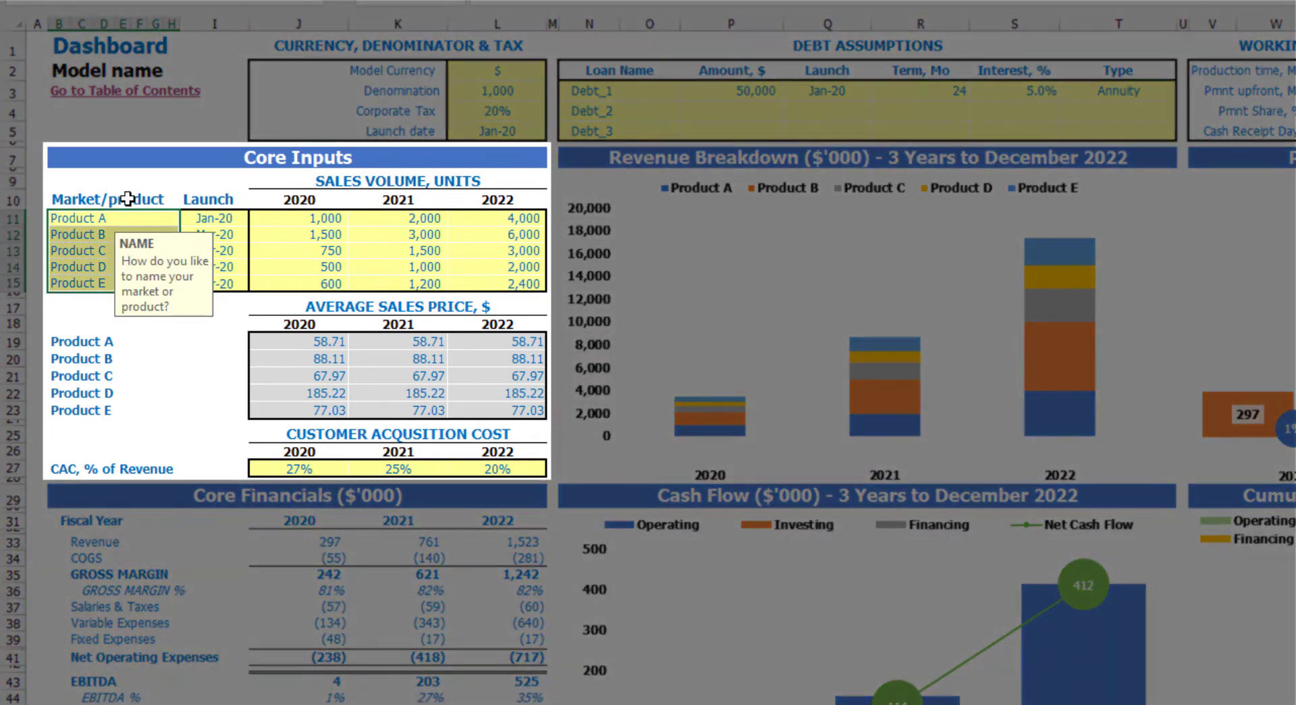
Step: Rename Product A in the Core Inputs product list to Product 1
left_click(123, 181)
left_click_drag(100, 216, 85, 282)
left_click(105, 184)
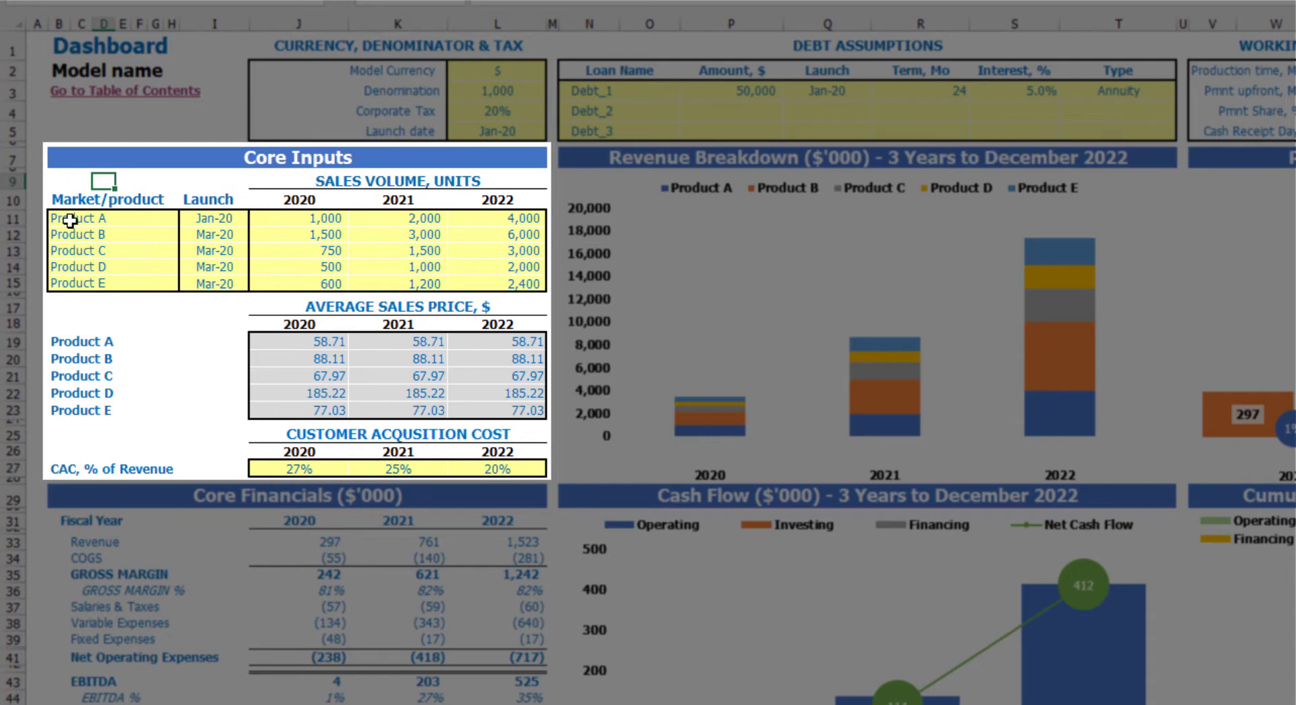
left_click(69, 220)
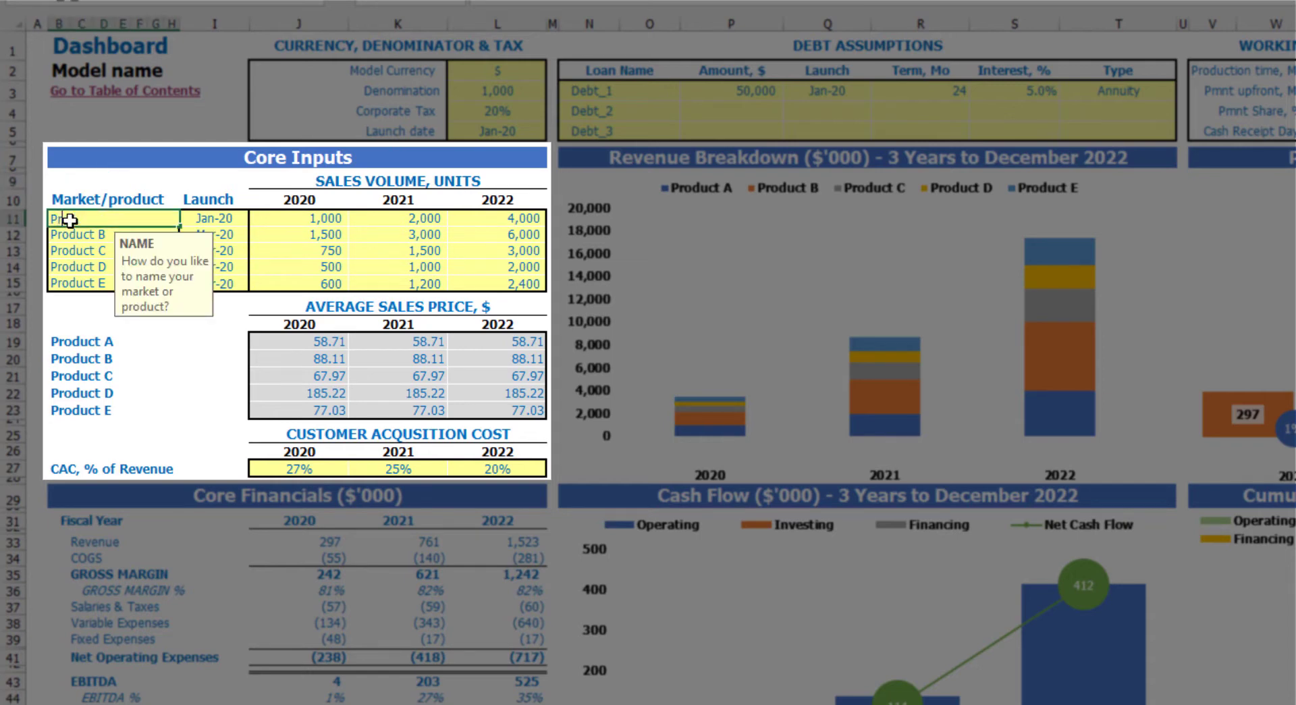
key("Return")
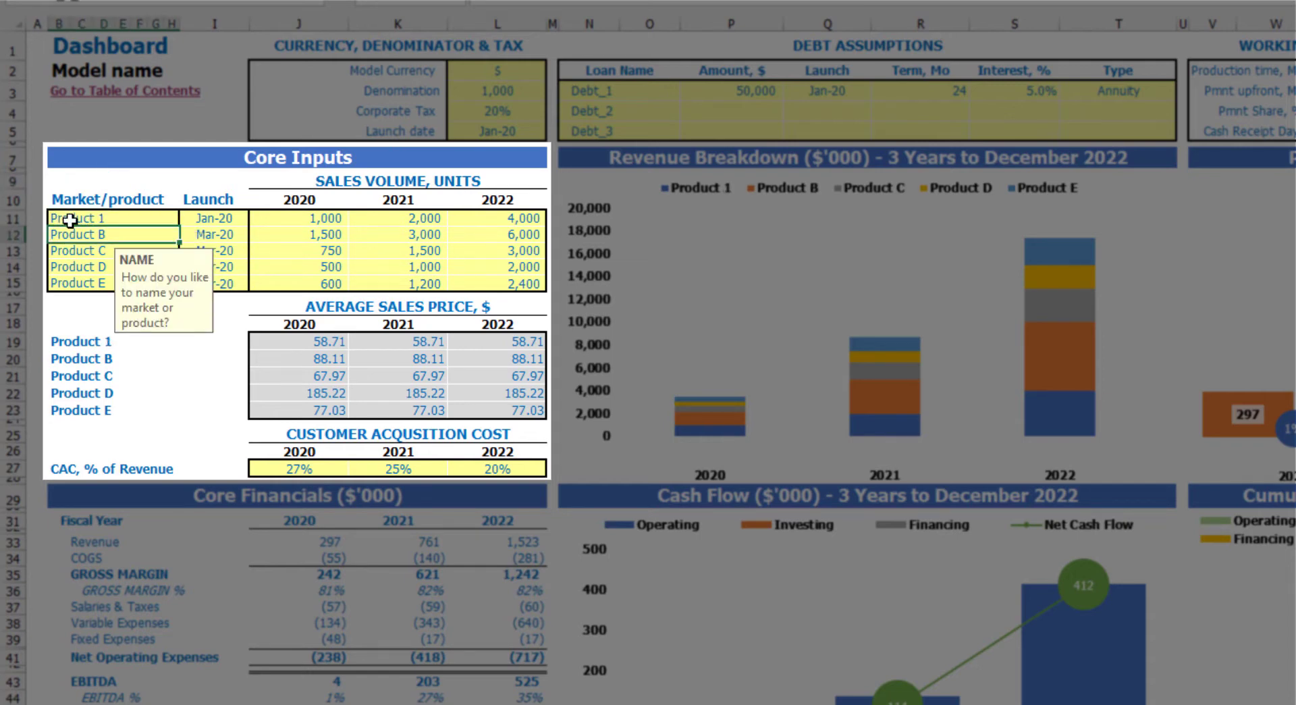
Step: Copy the first product name into the second row of the list and change it to Product 2
key("Up")
key("ctrl+c")
key("Down")
key("ctrl+v")
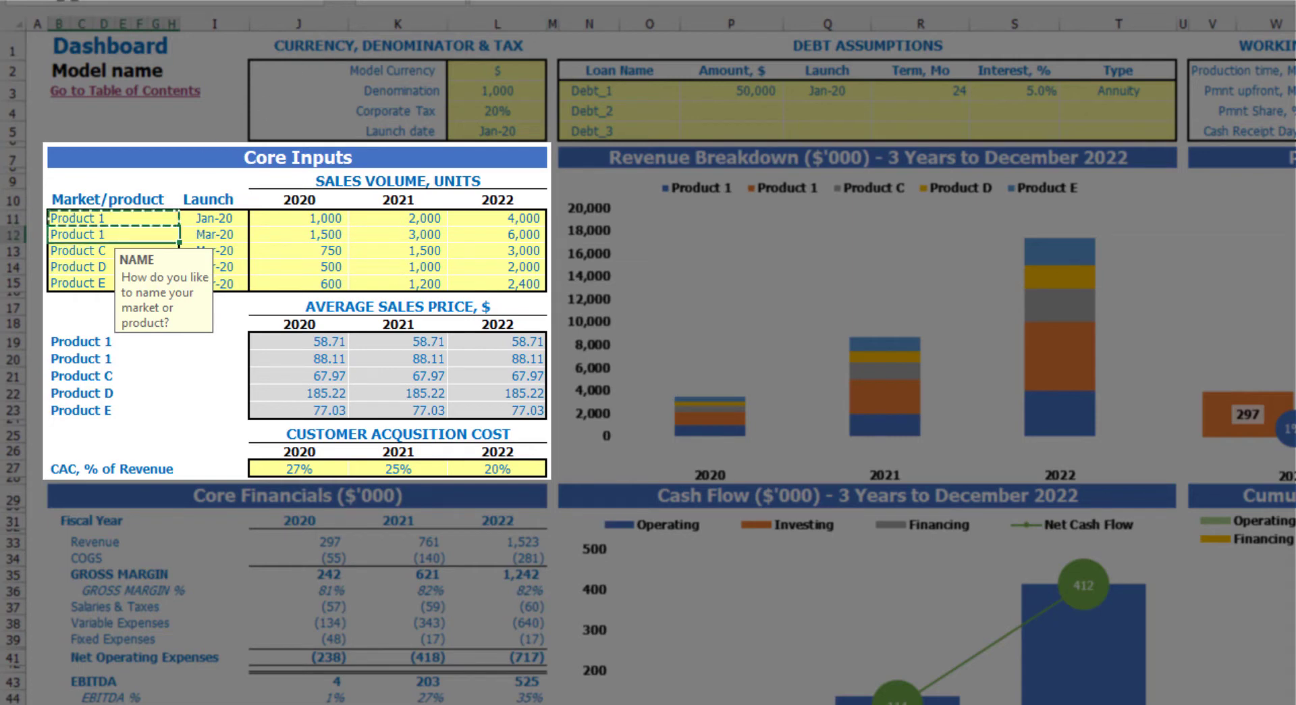
key("Escape")
key("F2")
key("BackSpace")
type("2")
key("Return")
Step: Rename the first two entries in the product list to Market 1 and Segment 1
key("Up")
key("Up")
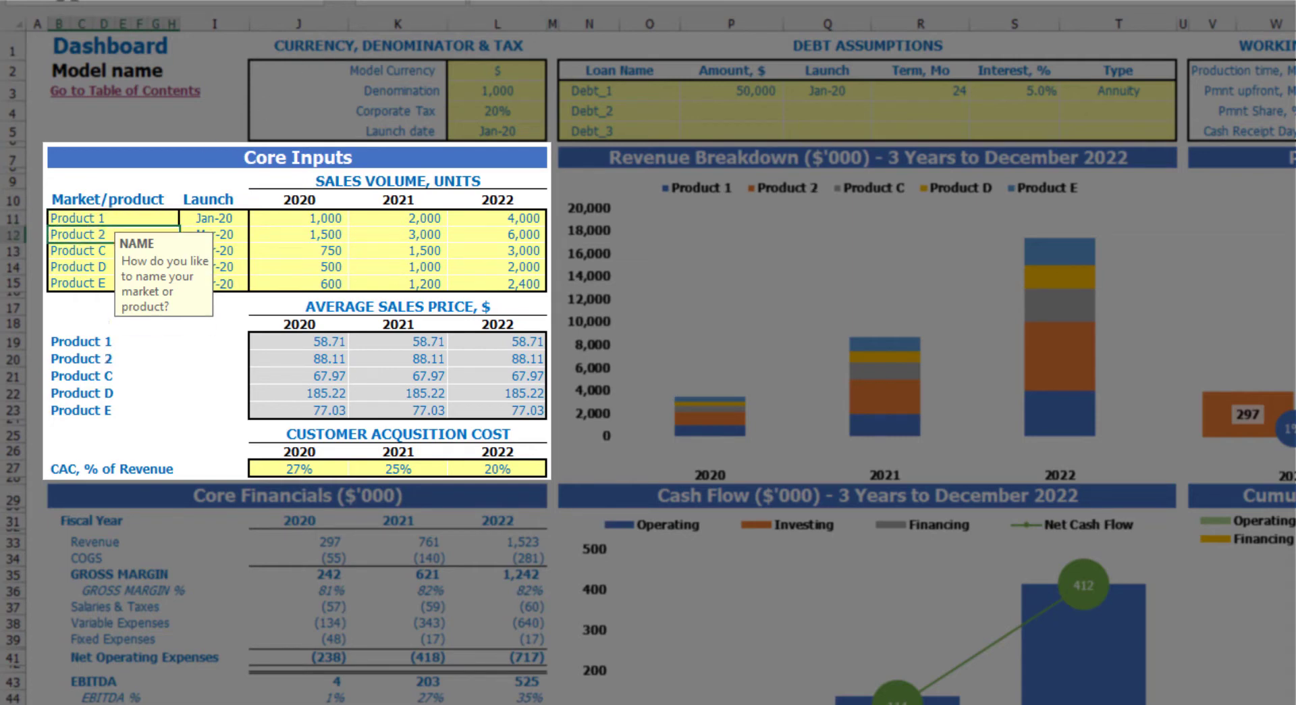
type("Marke")
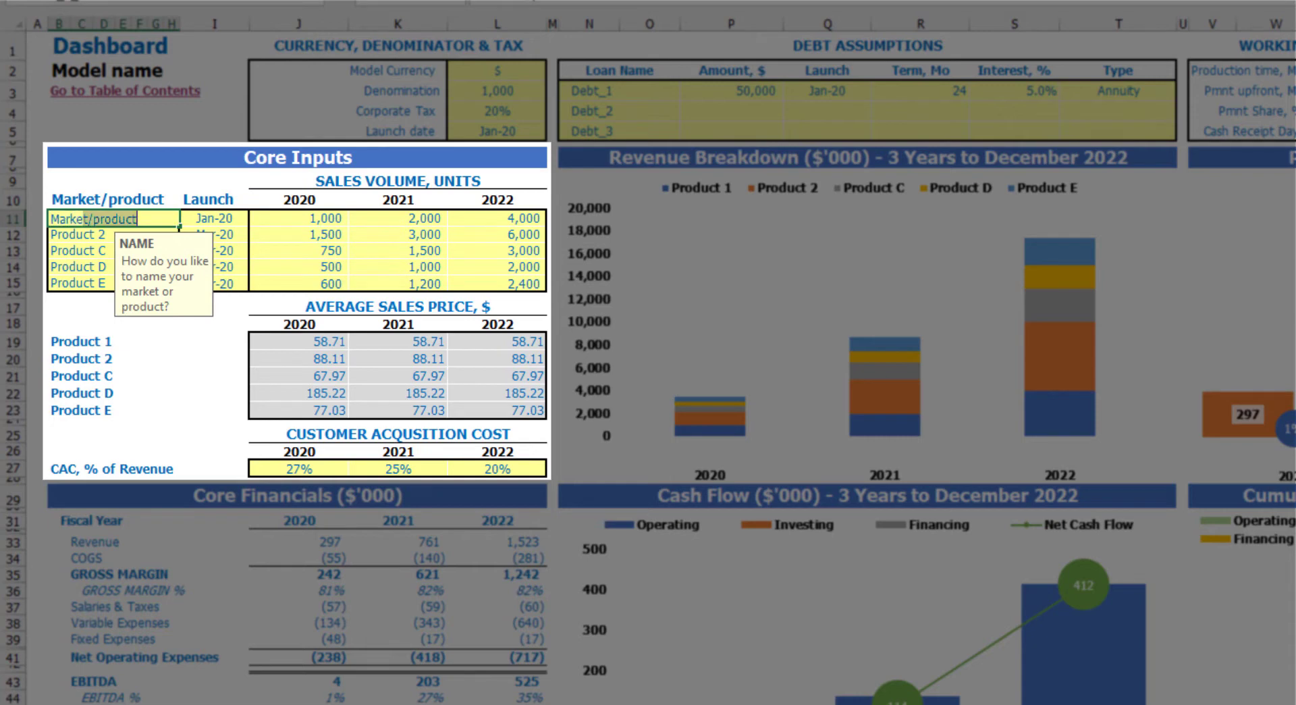
type("t 1")
key("Return")
type("Segment")
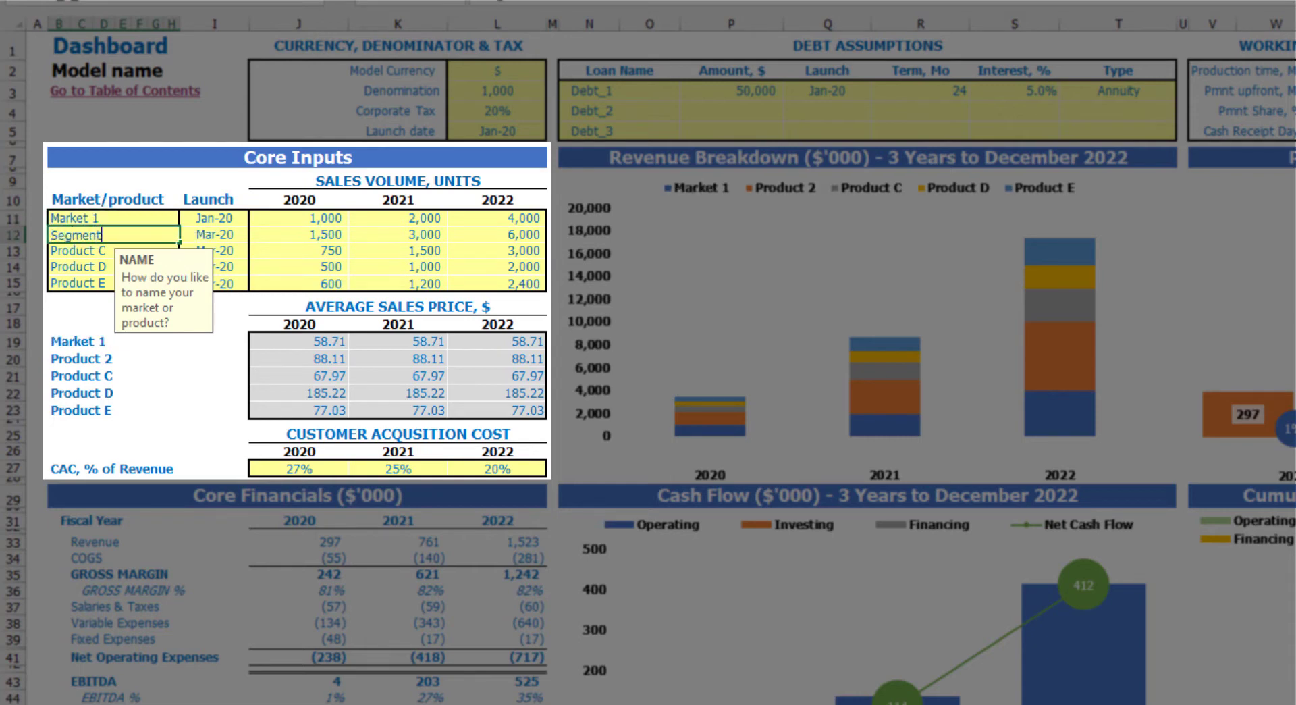
type(" 1")
key("Return")
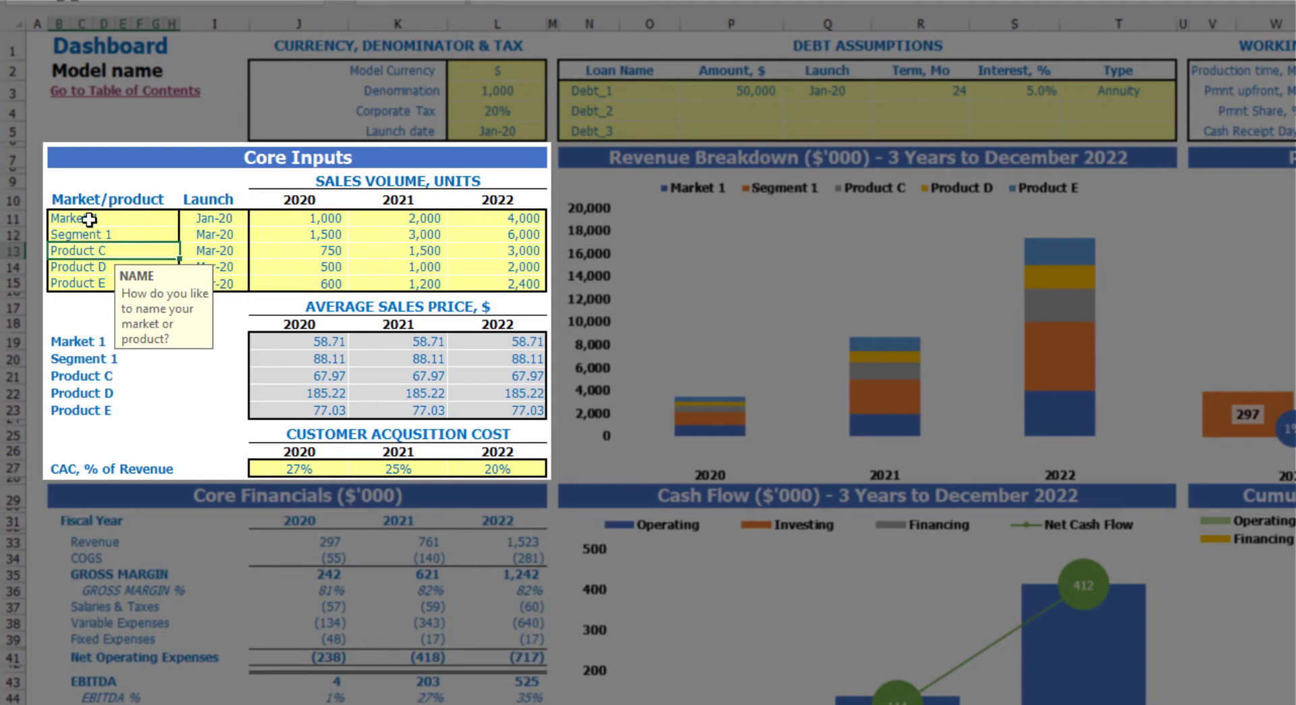
left_click_drag(89, 219, 80, 277)
left_click_drag(87, 220, 85, 284)
left_click(171, 341)
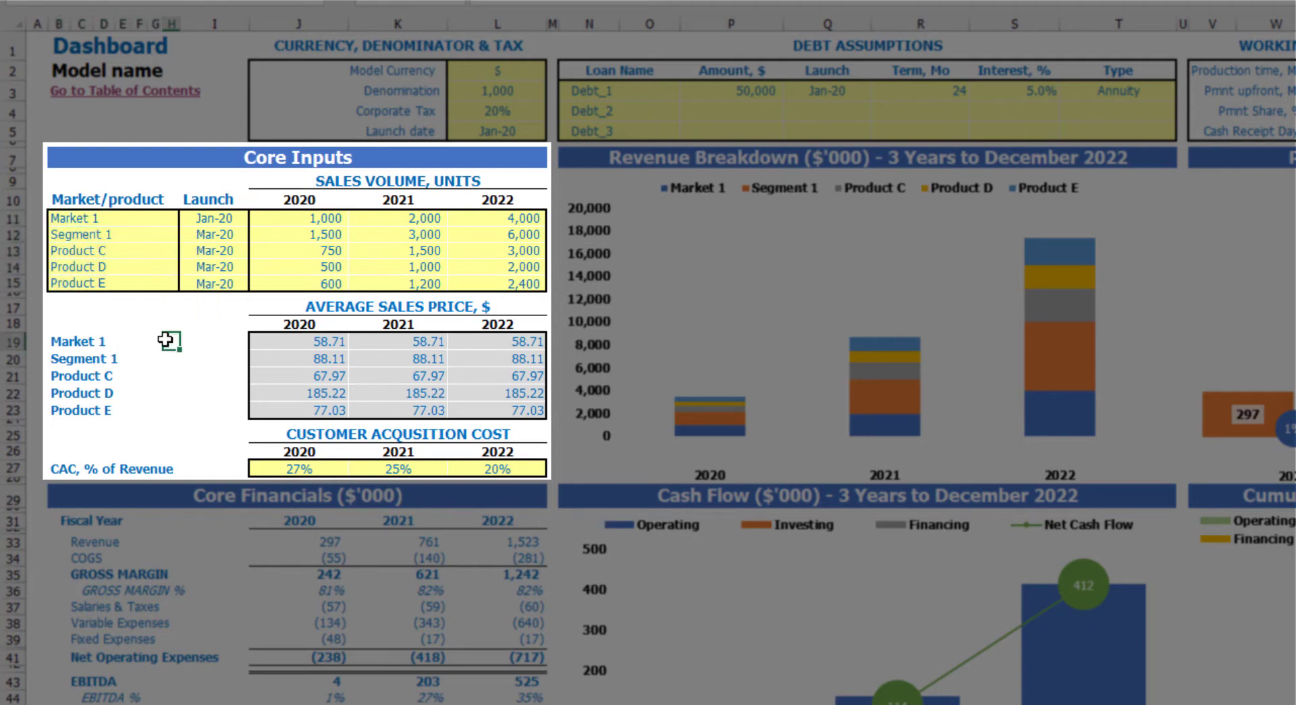
left_click_drag(104, 219, 110, 281)
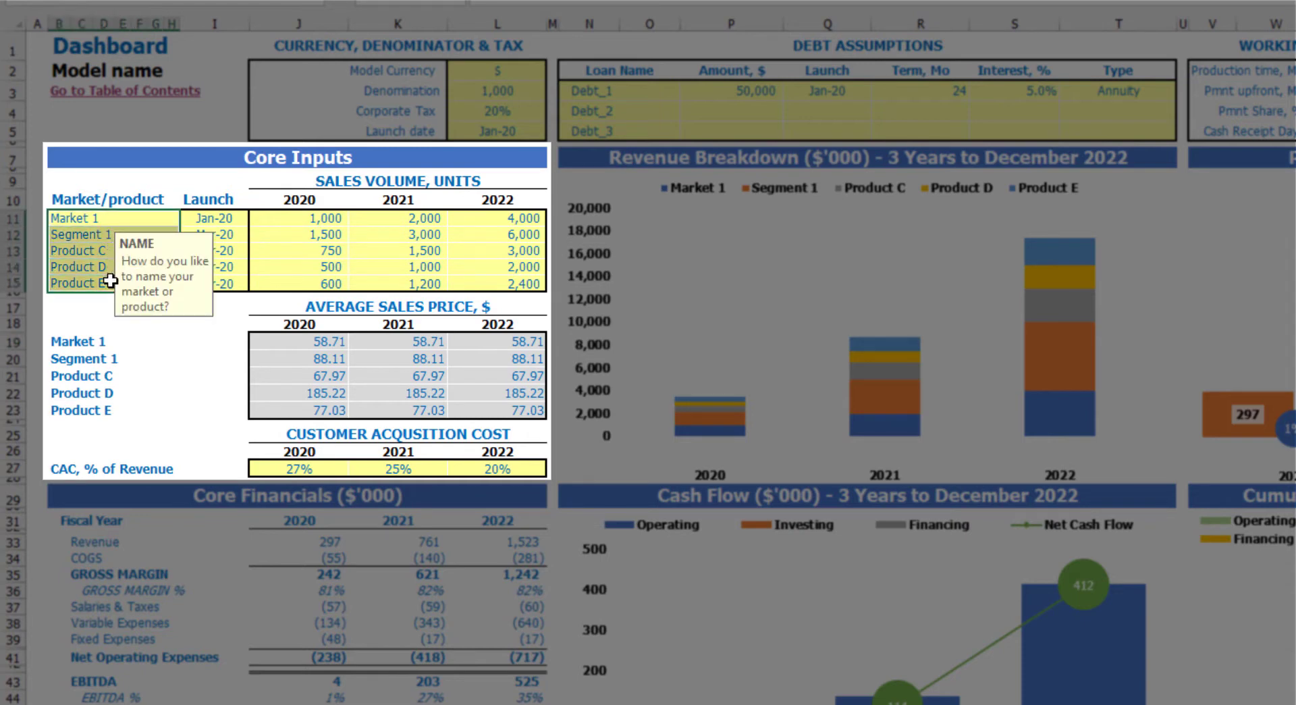
Step: Set the launch date of Market 1 in the Core Inputs to Apr-20
left_click(222, 218)
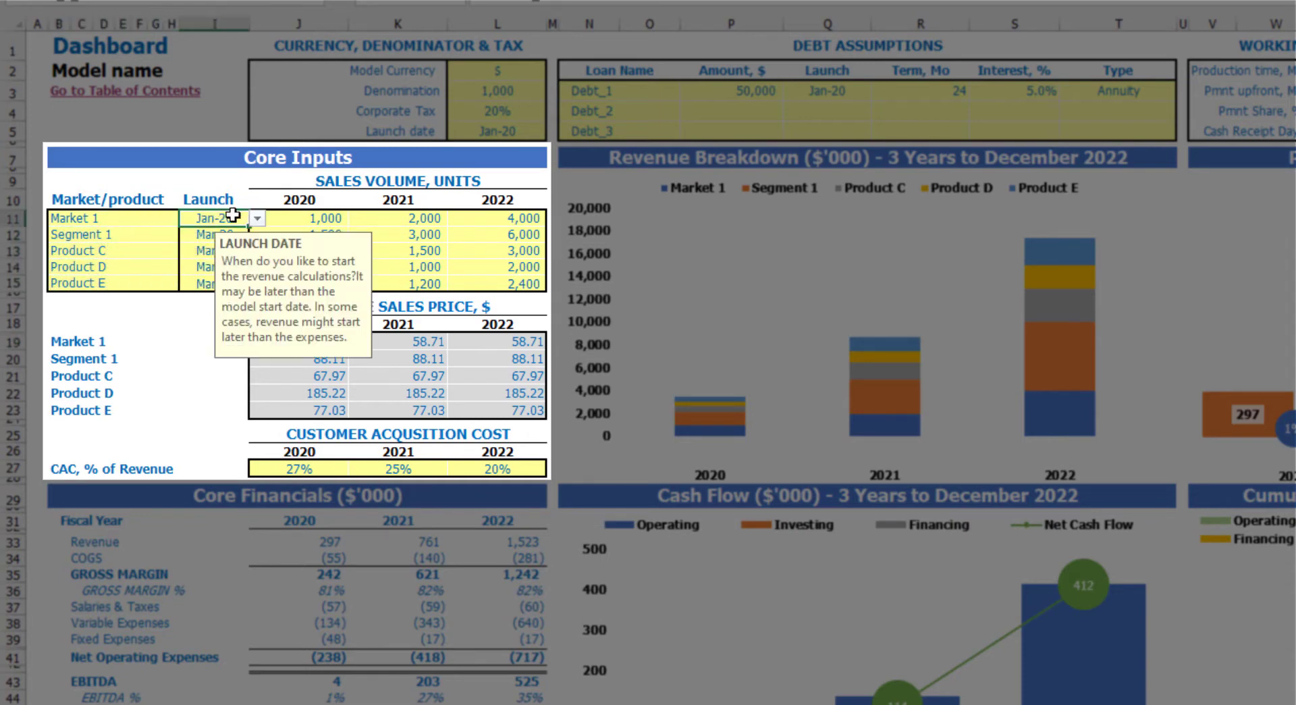
left_click(221, 174)
left_click(236, 218)
left_click(258, 219)
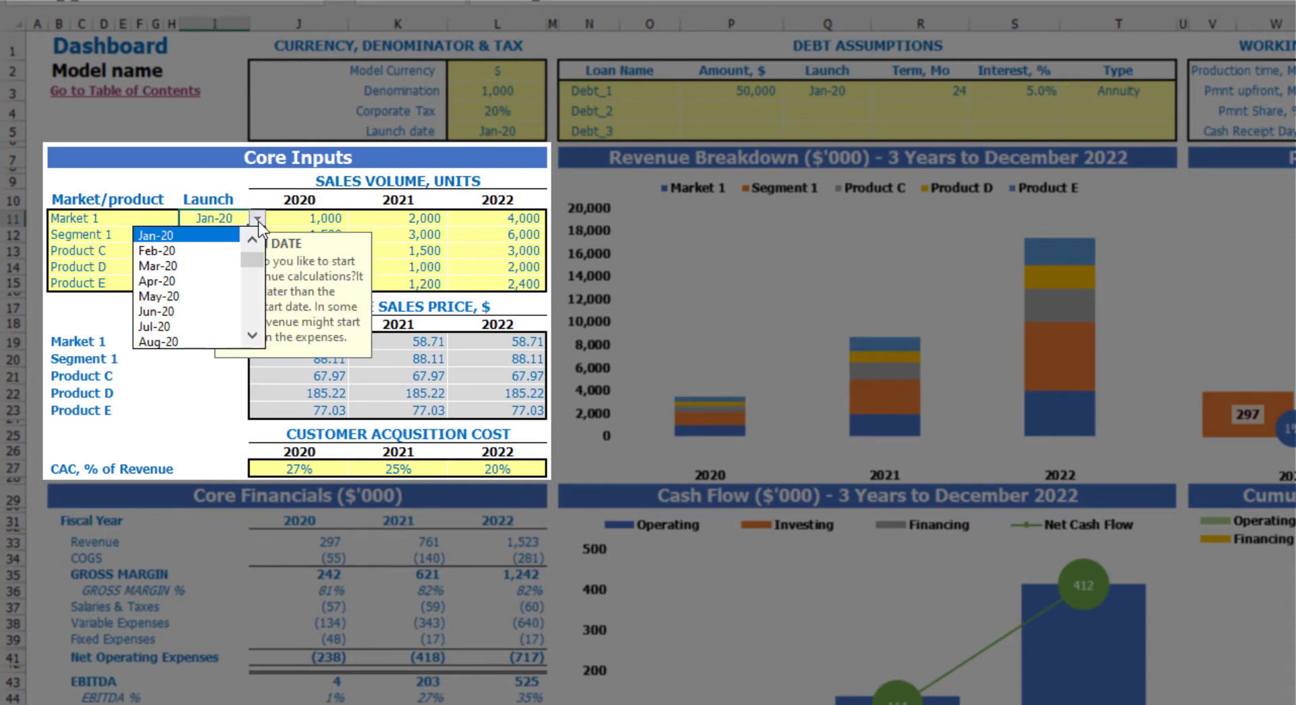
left_click(172, 279)
Step: Set the launch dates of Segment 1 to Oct-20 and Product C to Sep-20
left_click(215, 234)
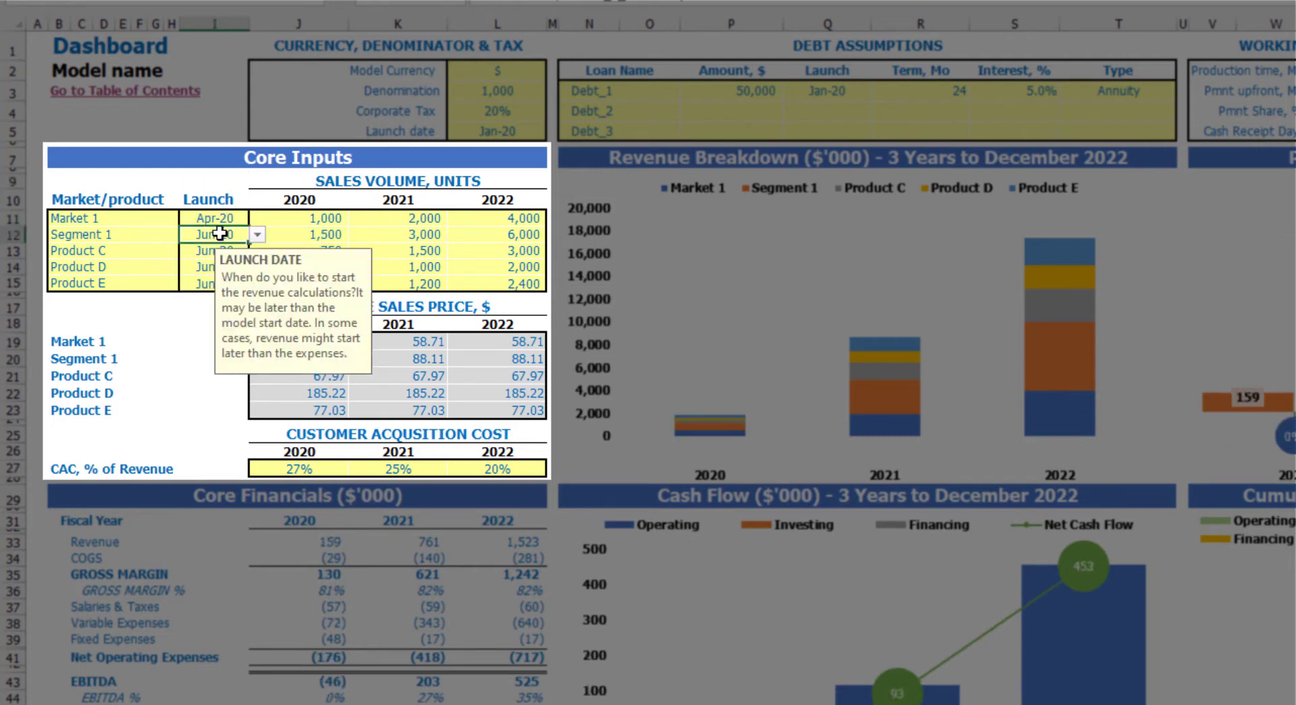
left_click(258, 234)
left_click(201, 309)
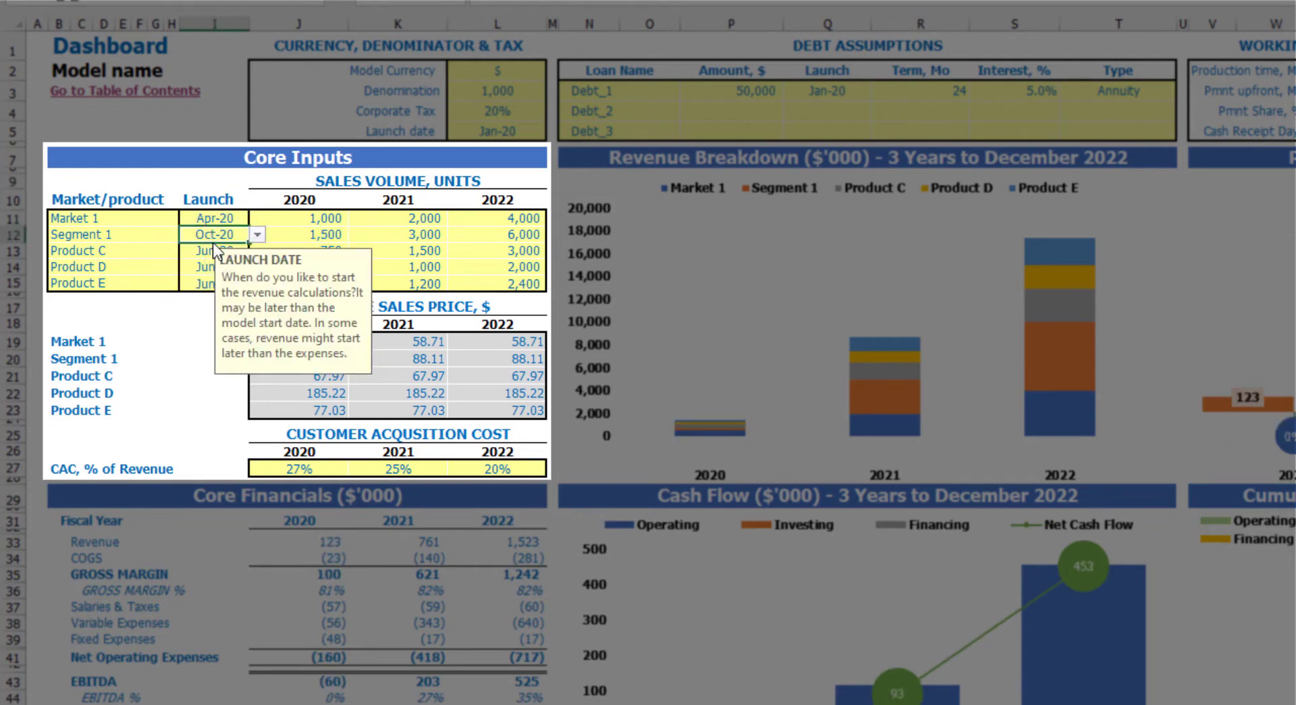
left_click(215, 250)
left_click(257, 251)
left_click(196, 314)
Step: Set the launch dates of Product D to Nov-20 and Product E to Dec-20
left_click(215, 266)
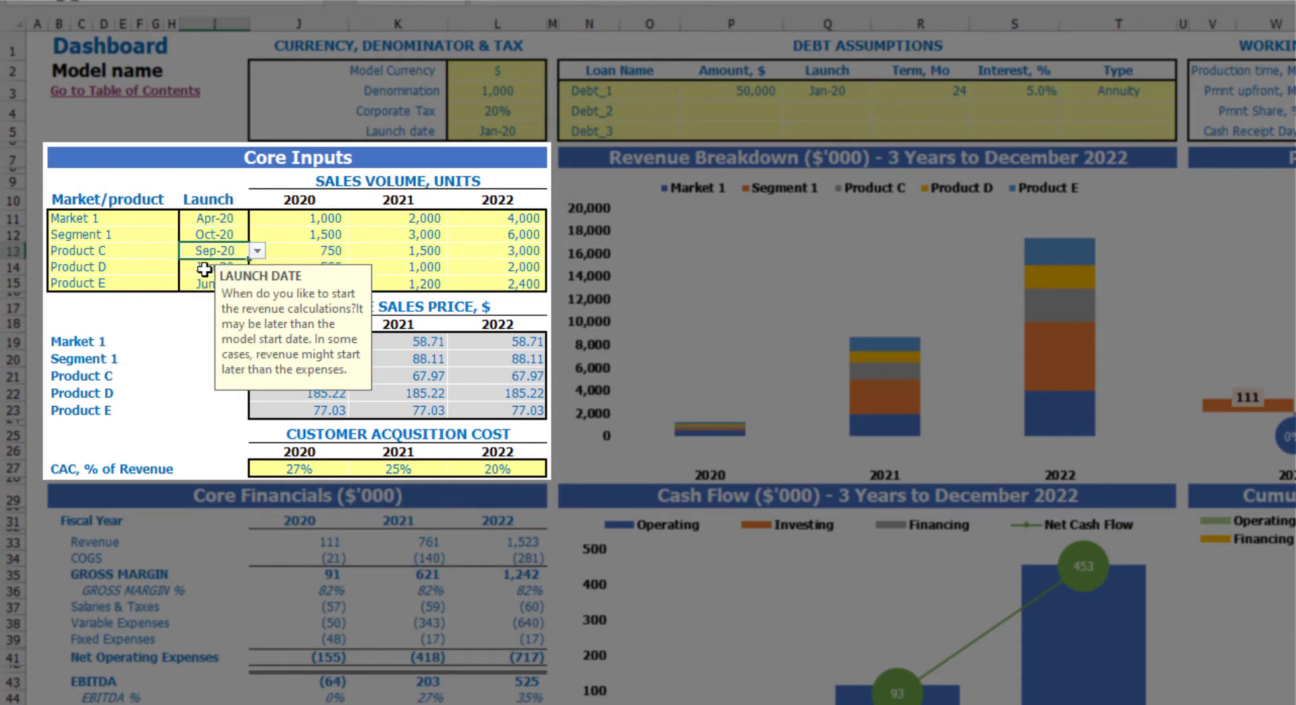
left_click(257, 267)
left_click(192, 358)
left_click(215, 282)
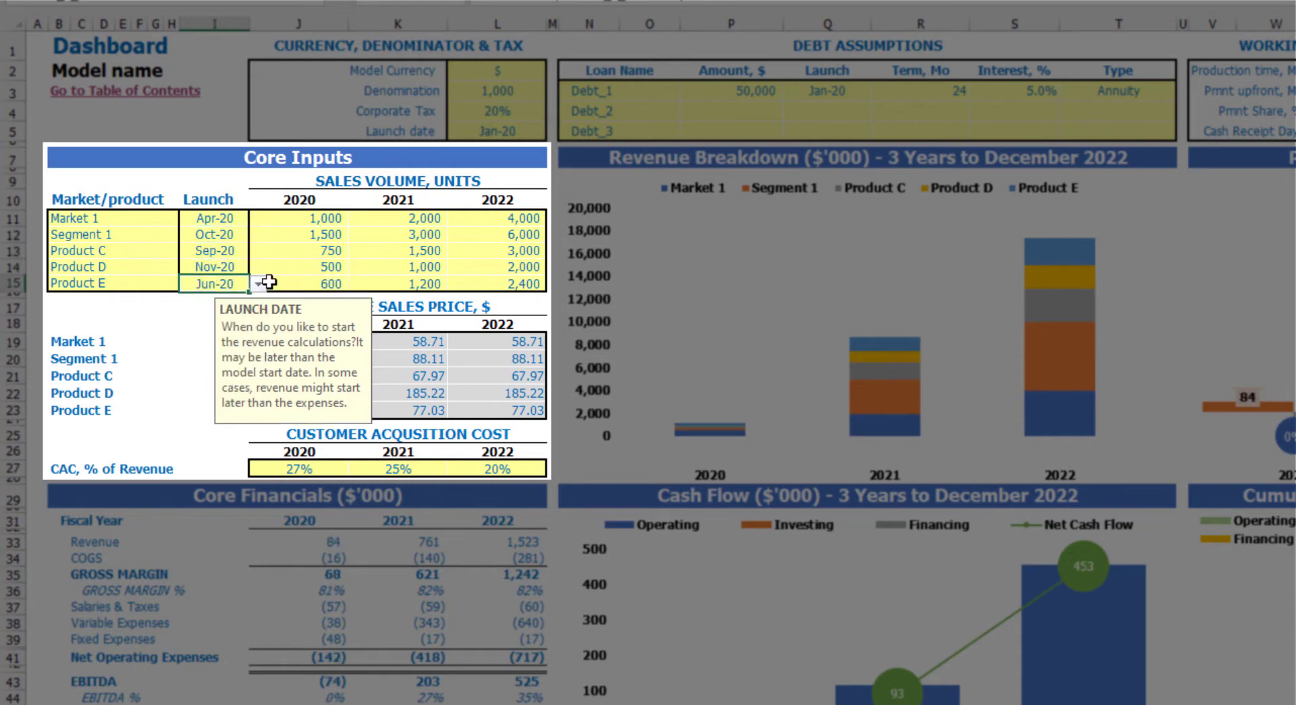
left_click(258, 283)
left_click(186, 391)
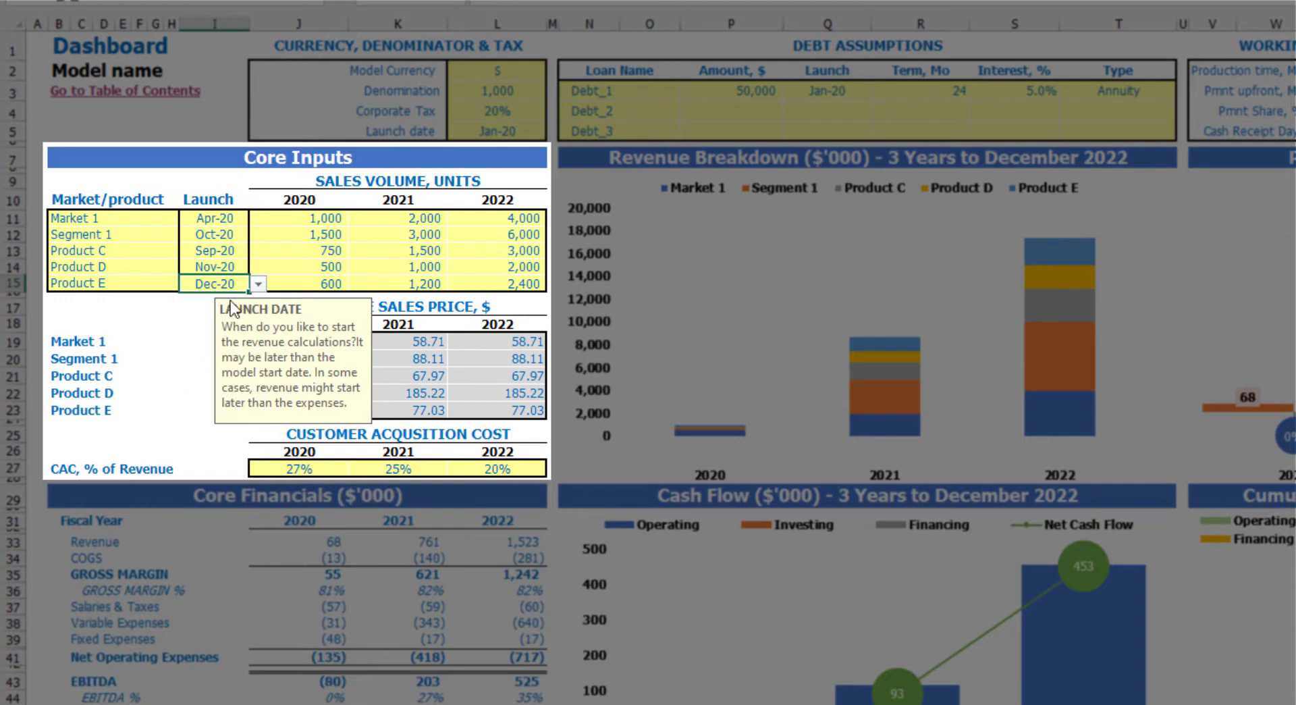
Step: Set Market 1's sales volume to 500 units for 2020, 700 for 2021 and 900 for 2022
left_click_drag(314, 214, 491, 291)
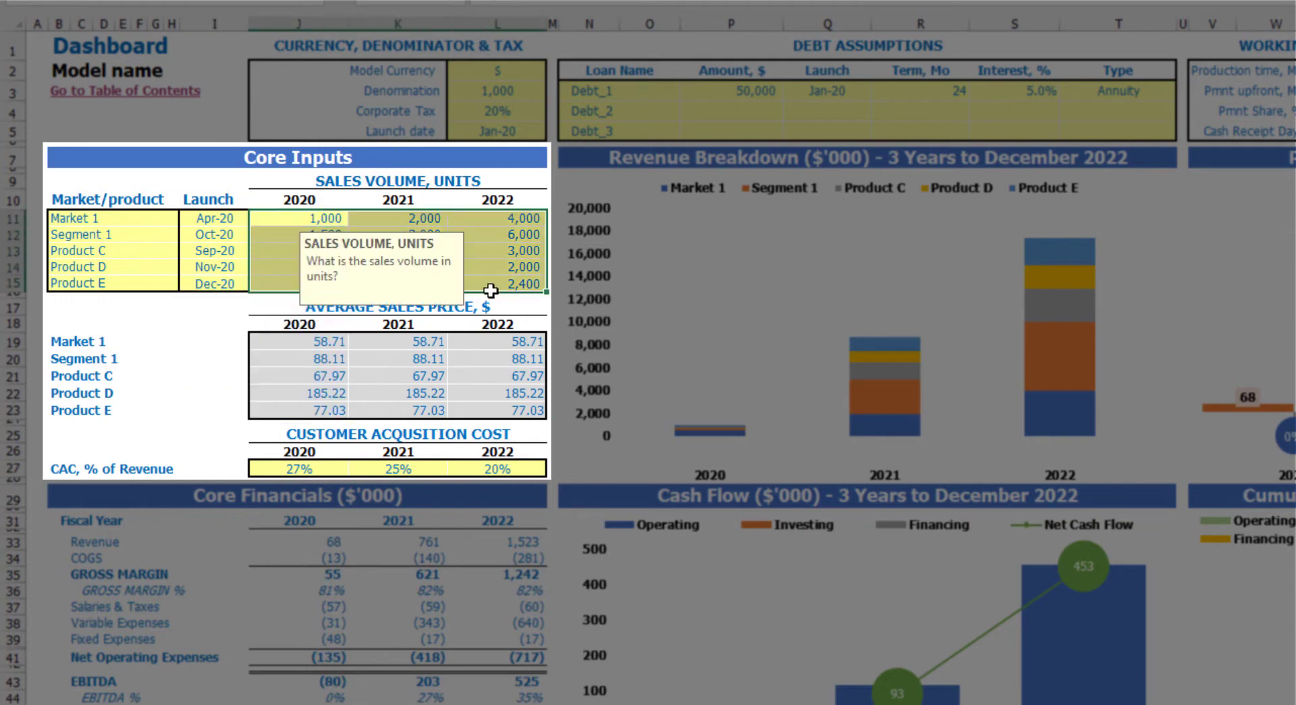
left_click(221, 182)
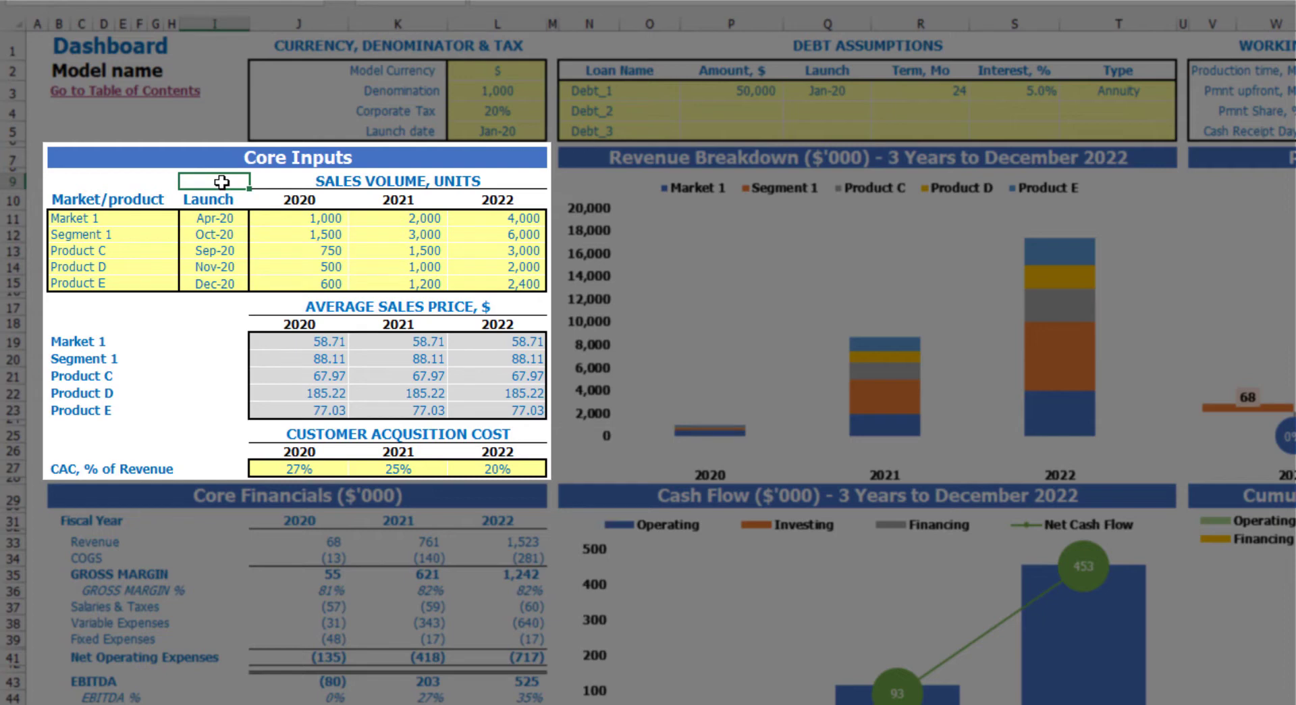
left_click(305, 220)
type("500")
key("Tab")
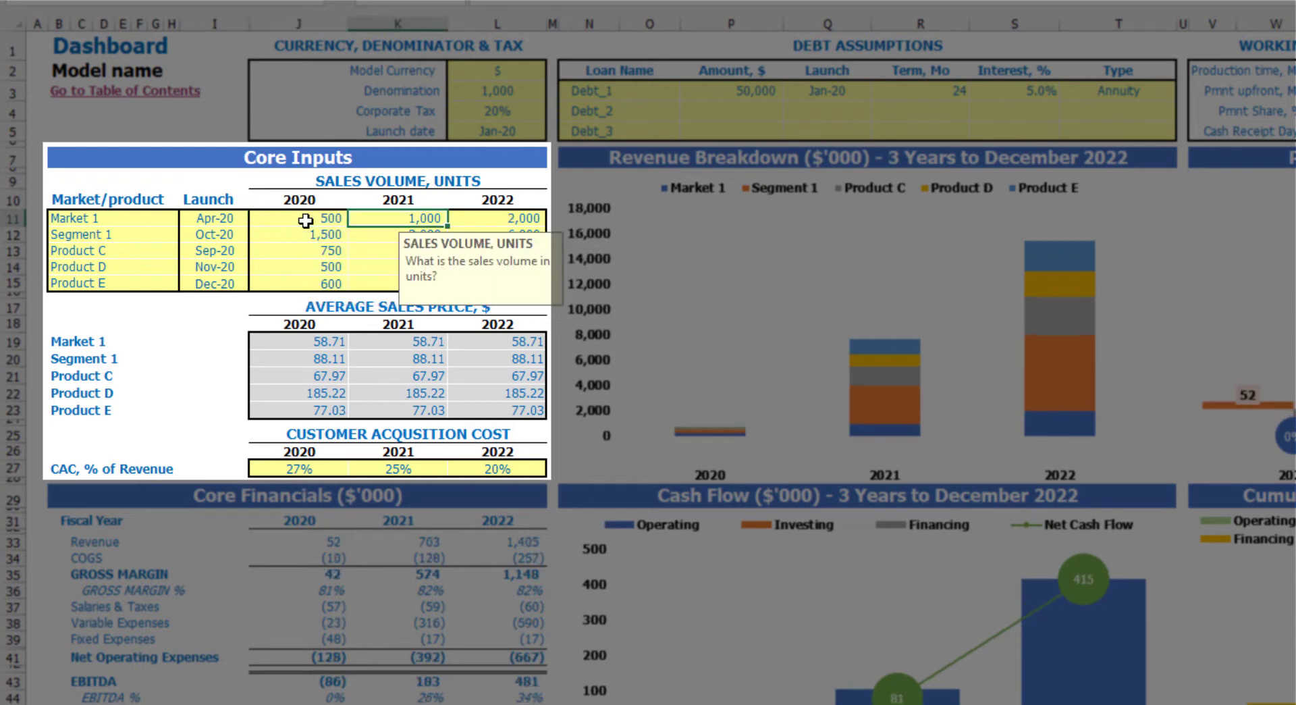
type("700")
key("Tab")
type("900")
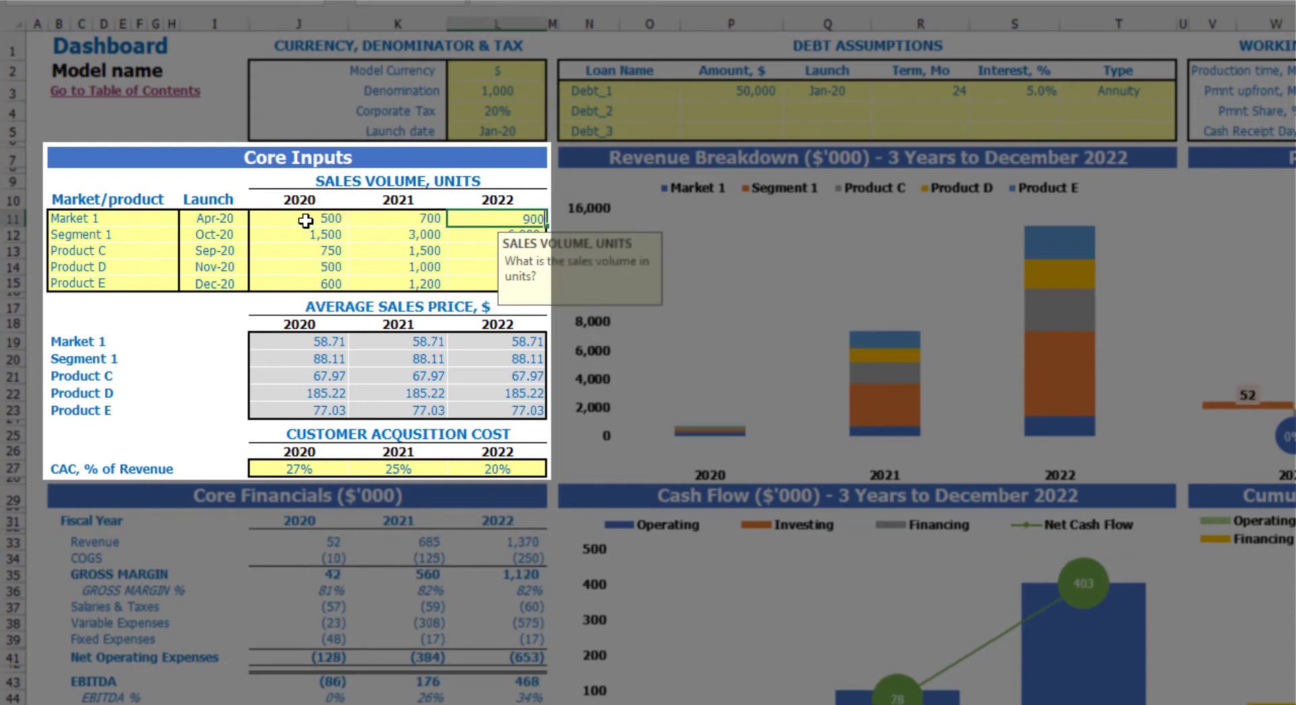
key("Return")
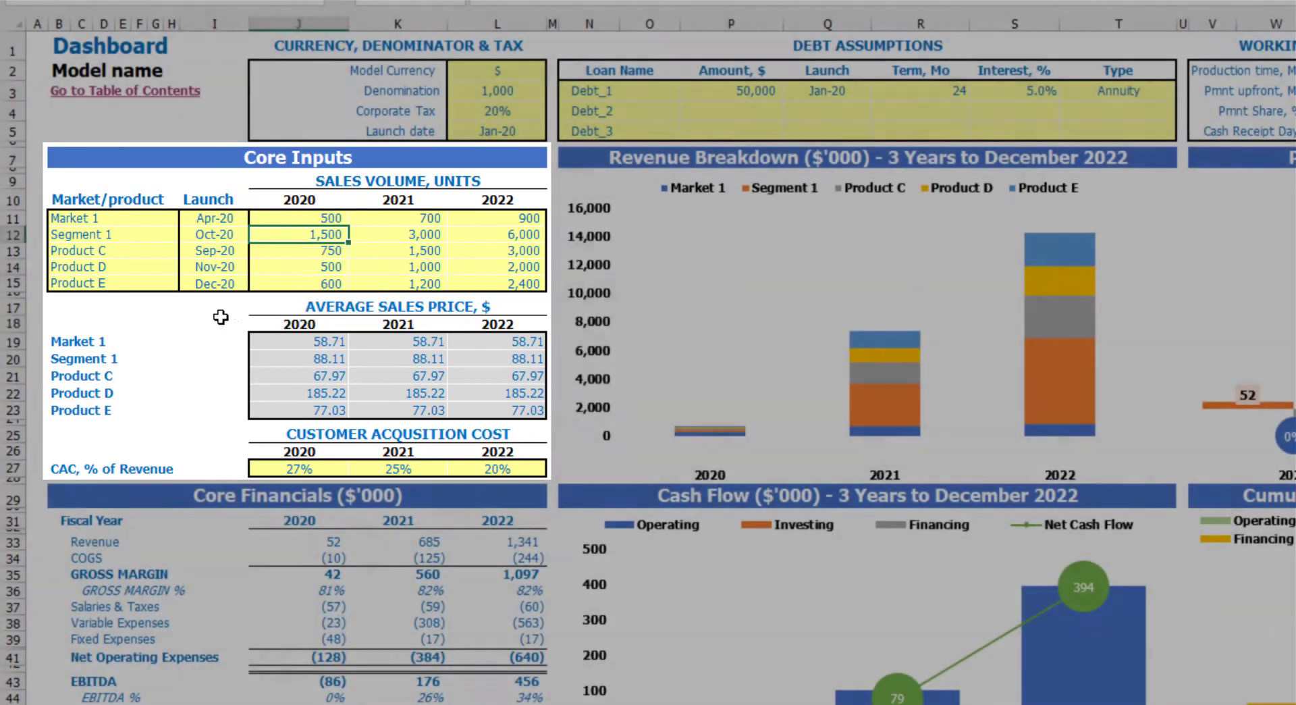
left_click(220, 317)
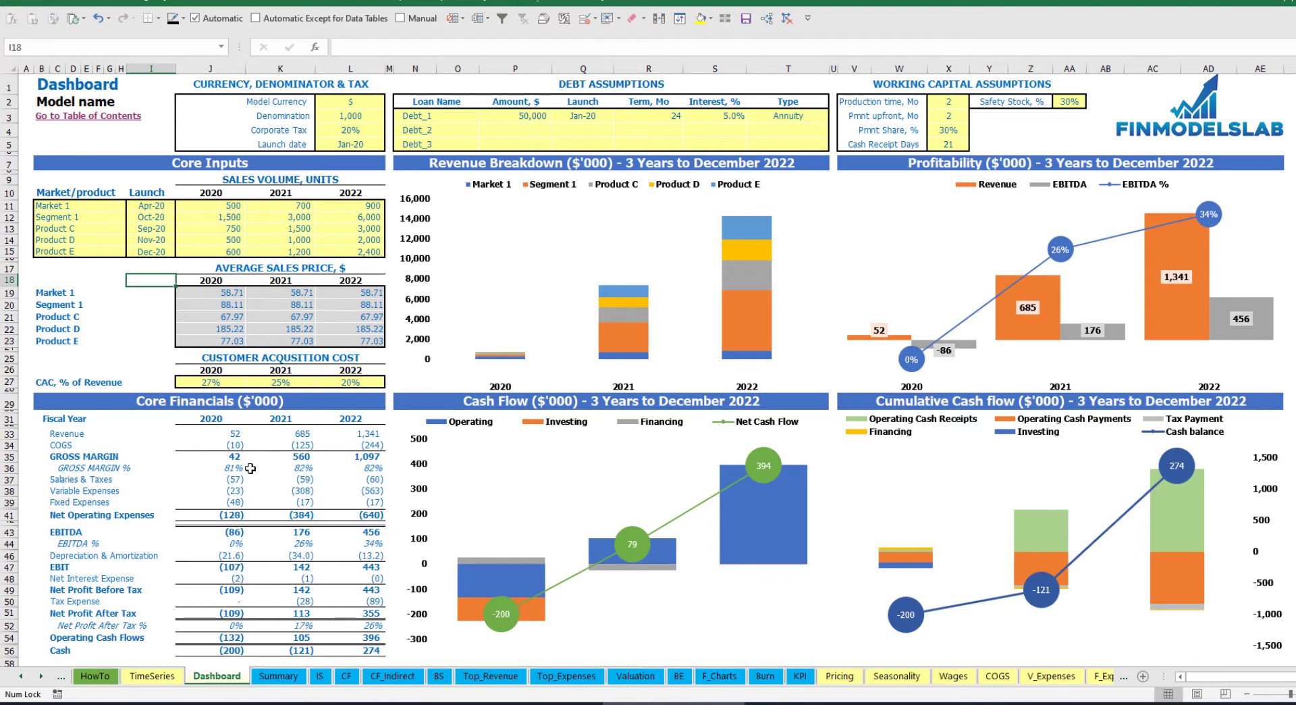
Step: Review the CAC, % of Revenue inputs for 2020 to 2022 in the customer acquisition cost section
left_click_drag(202, 384, 347, 386)
left_click(156, 348)
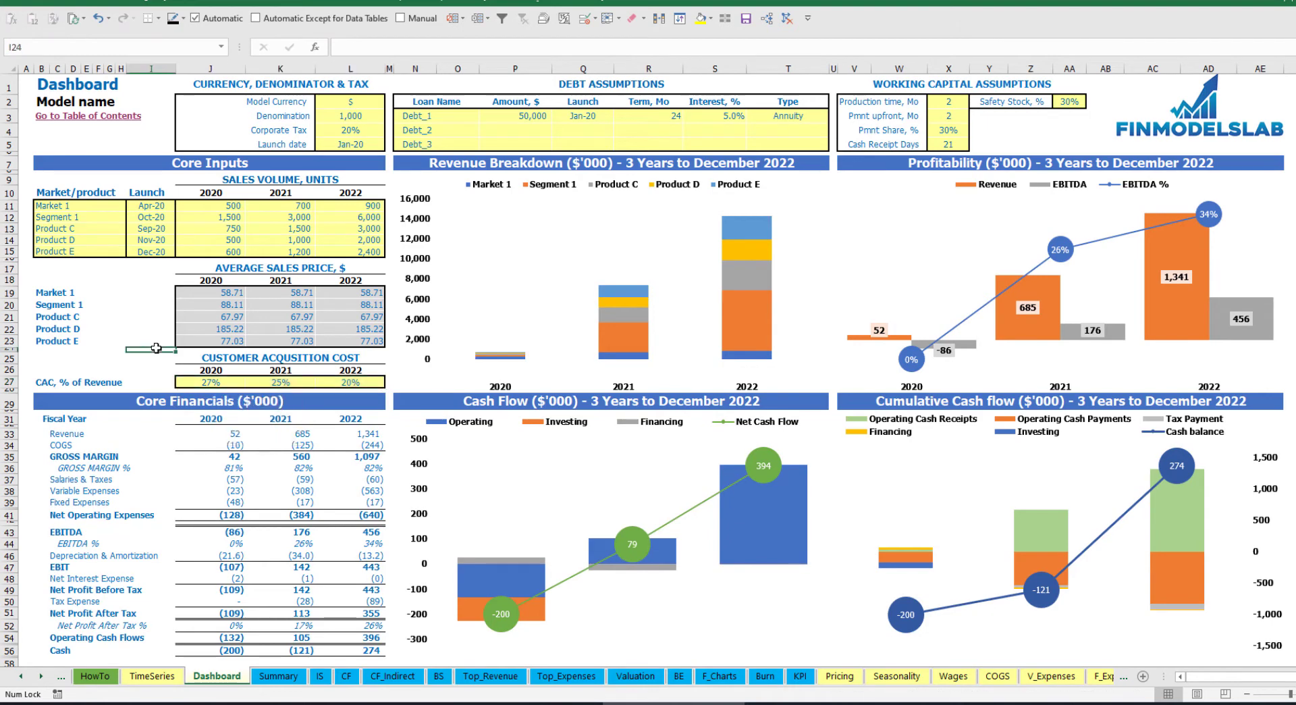
left_click_drag(207, 383, 336, 381)
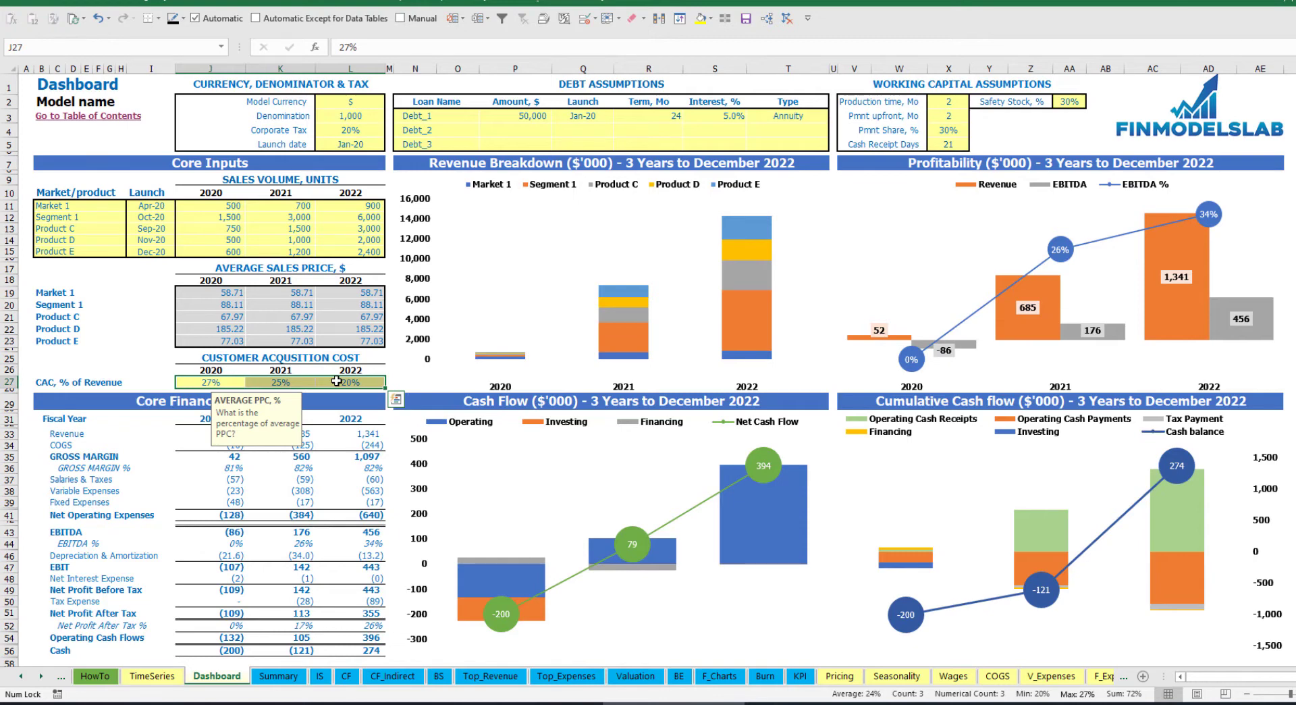
left_click(220, 384)
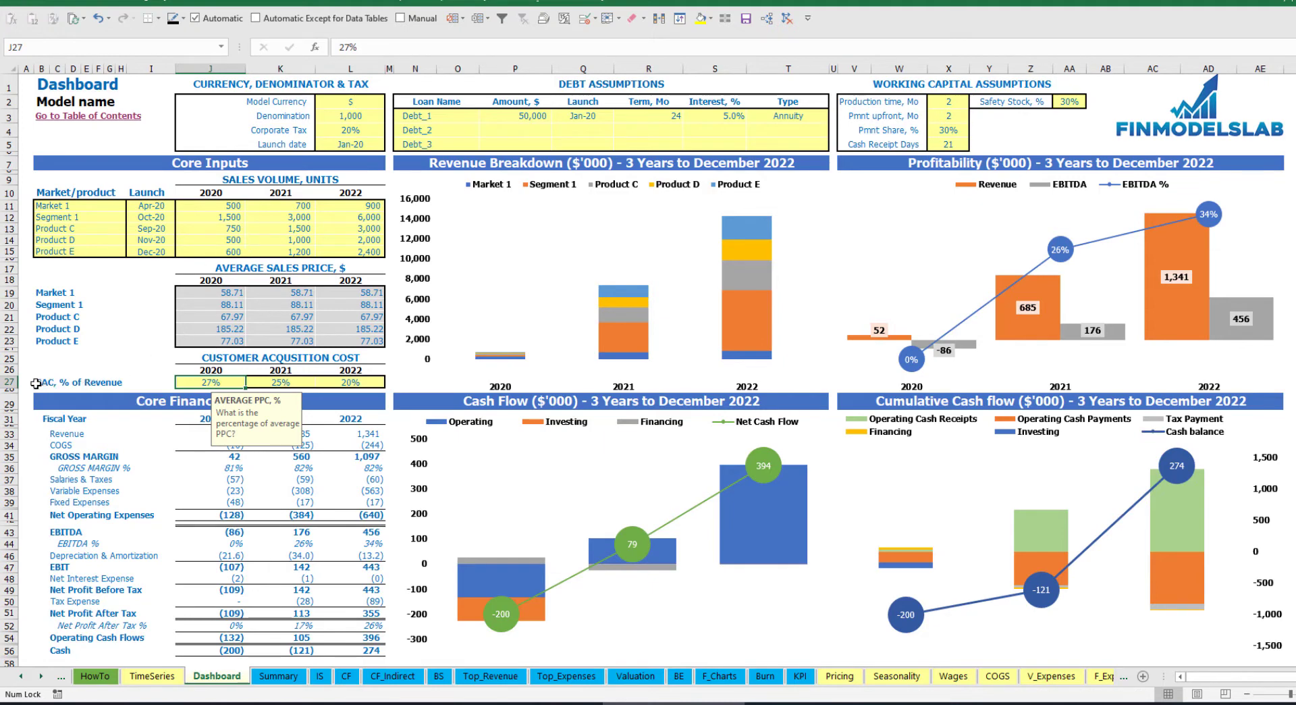
left_click(64, 357)
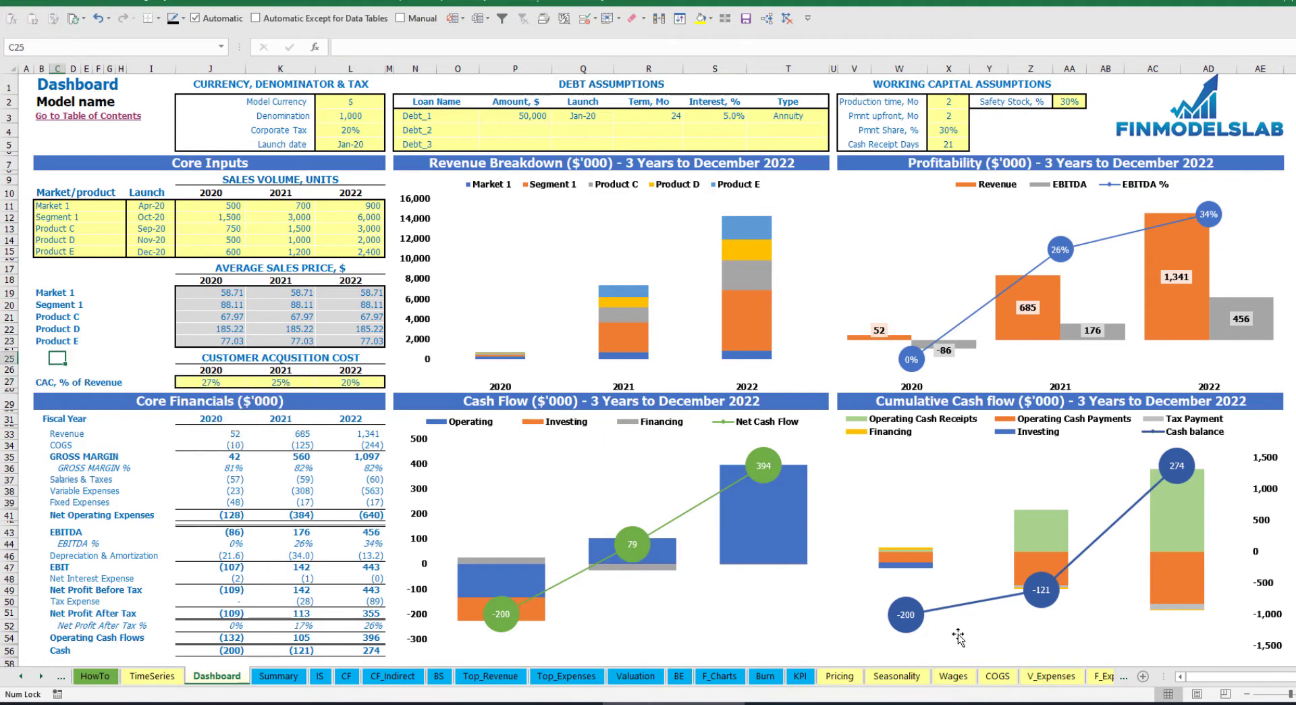
Step: Open the Pricing sheet and review the wholesale share inputs for all products and years
left_click(839, 676)
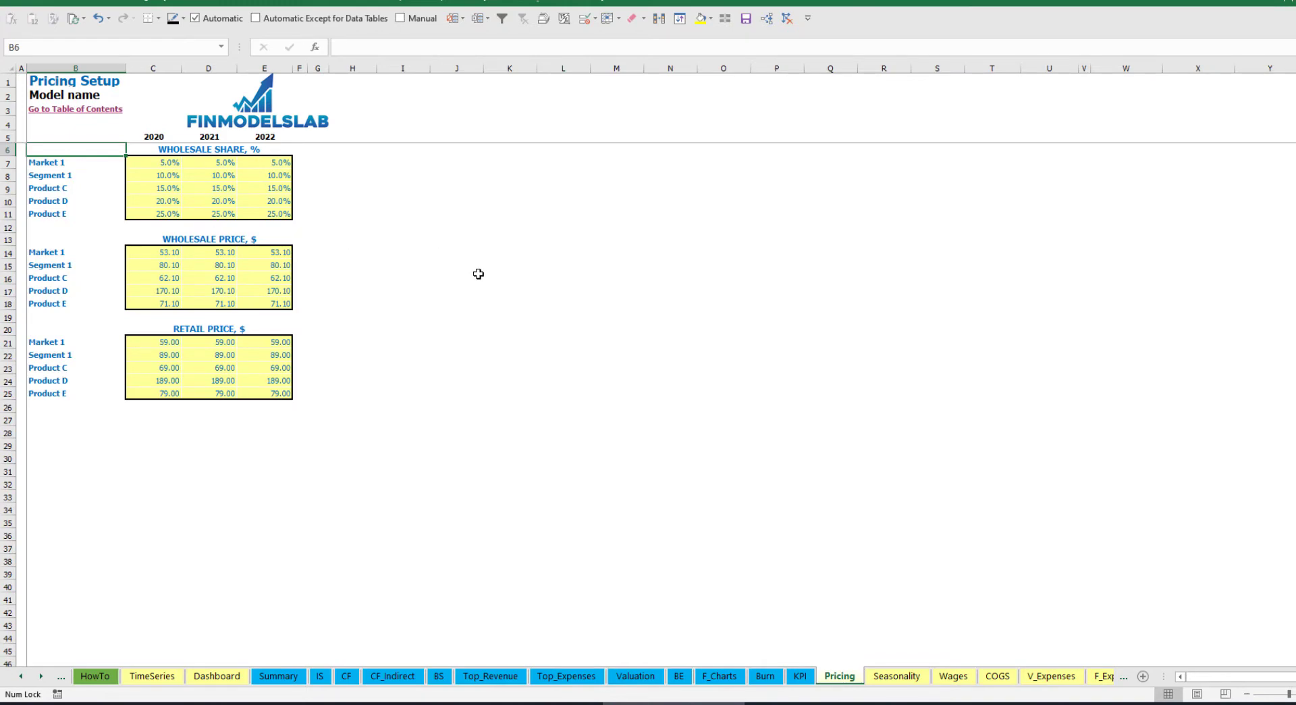
left_click_drag(164, 163, 252, 181)
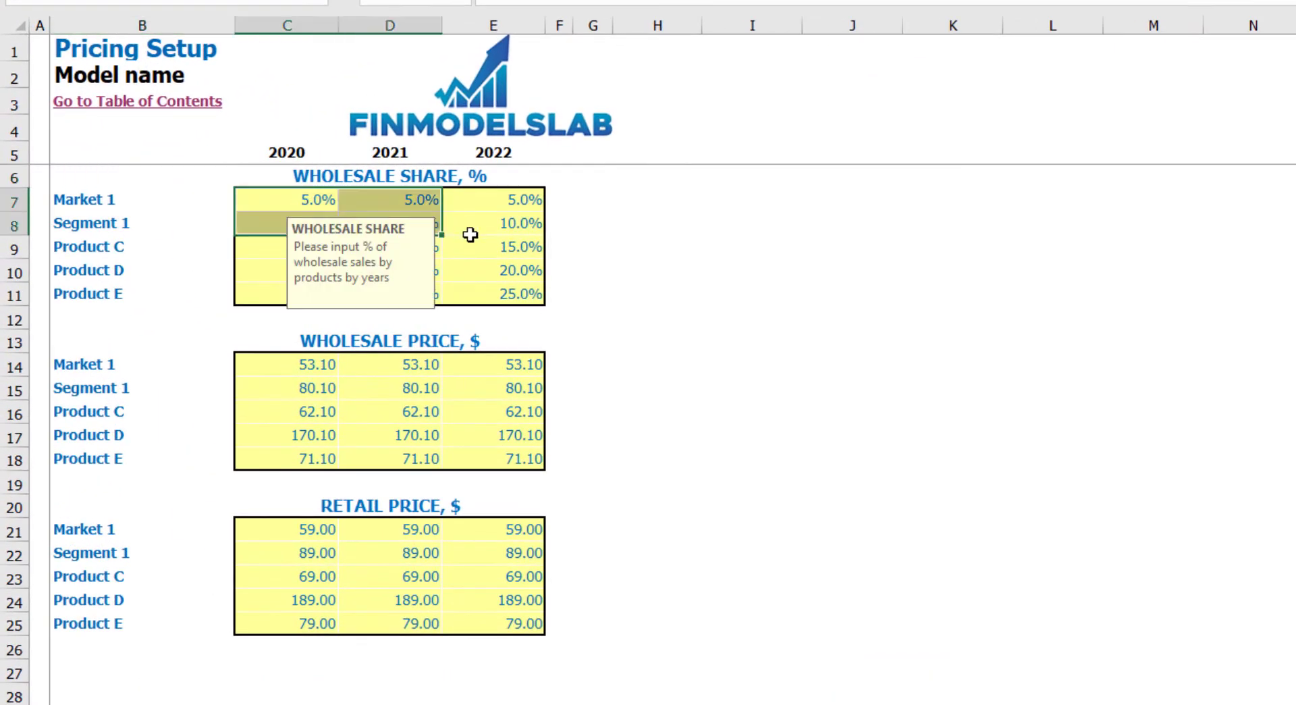
left_click_drag(470, 234, 524, 292)
left_click(688, 252)
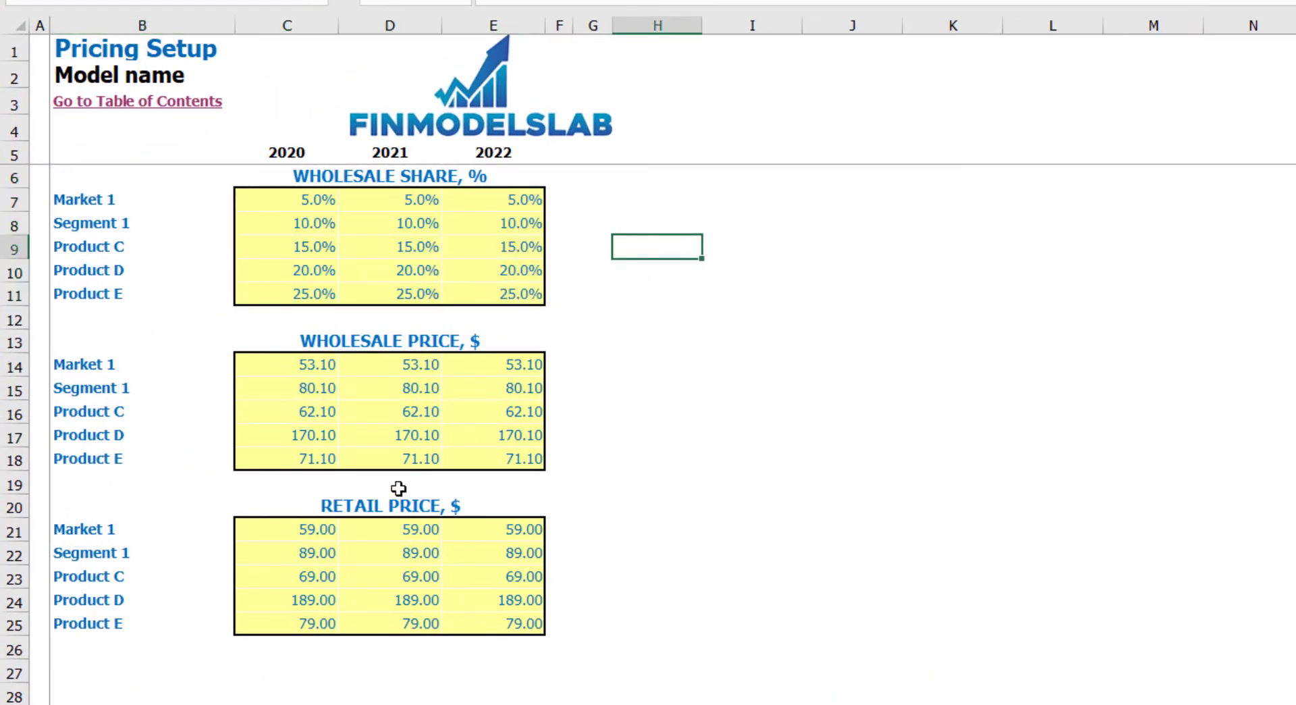
Step: Set Market 1's wholesale share to 50% for 2020 and copy it to 2021 and 2022
left_click(306, 197)
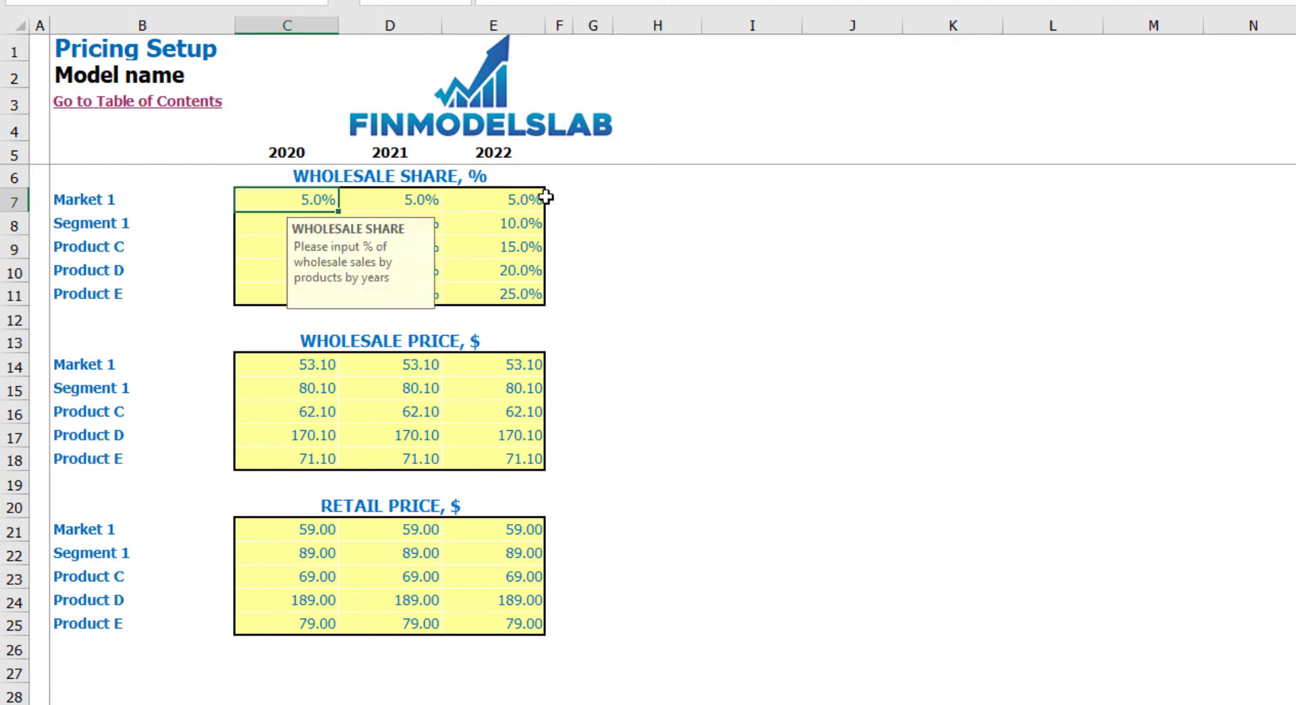
key("Return")
left_click(288, 198)
key("ctrl+c")
left_click_drag(351, 200, 498, 201)
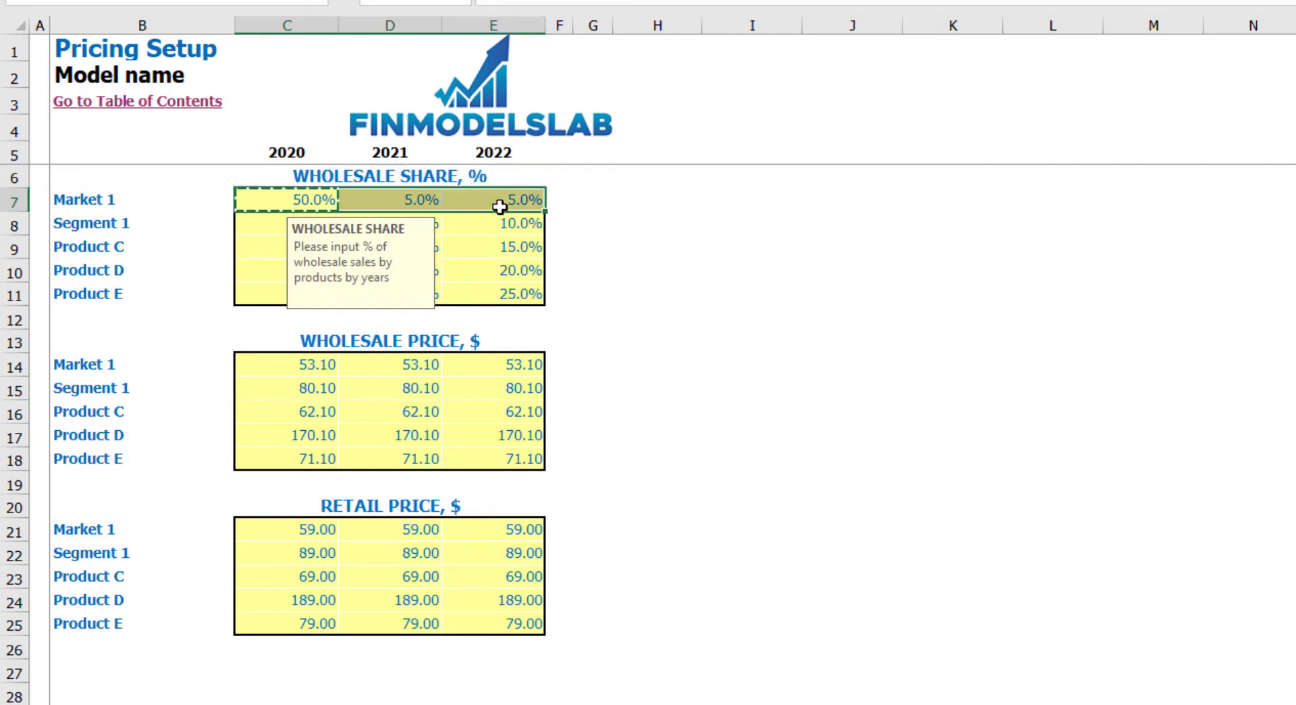
key("ctrl+v")
left_click(596, 223)
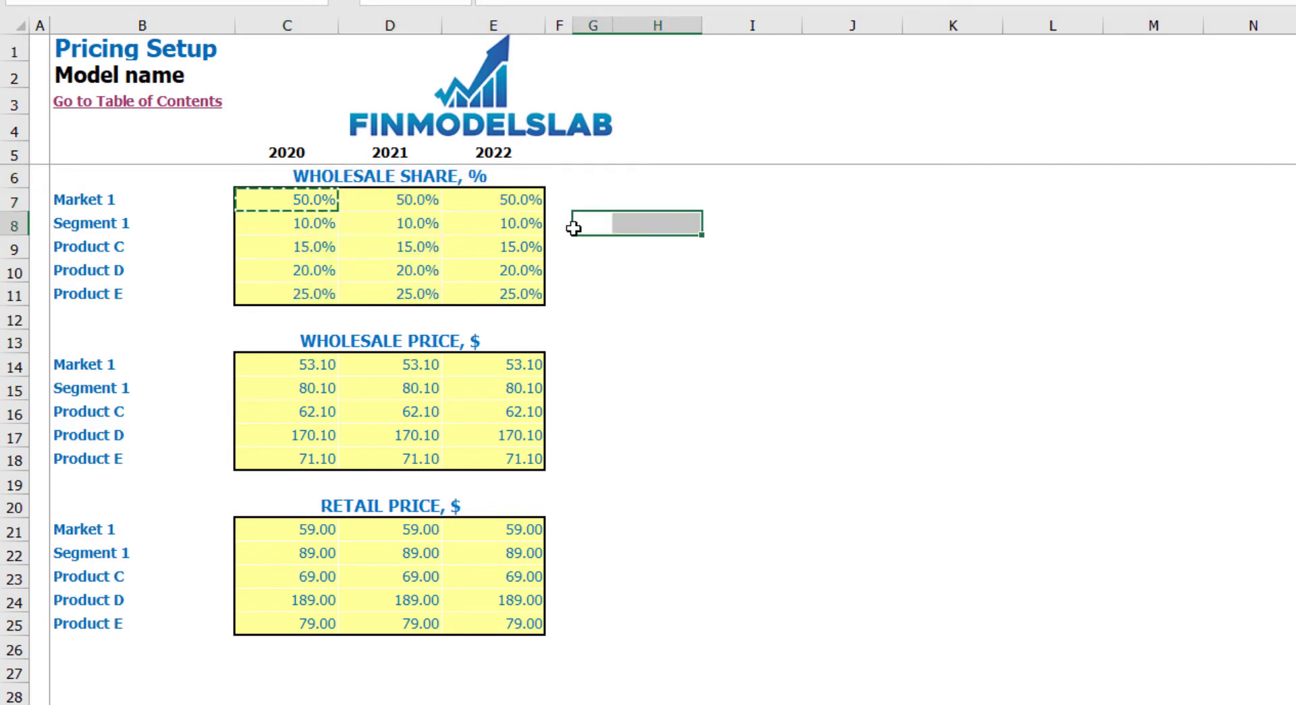
left_click(307, 198)
left_click_drag(430, 197, 499, 199)
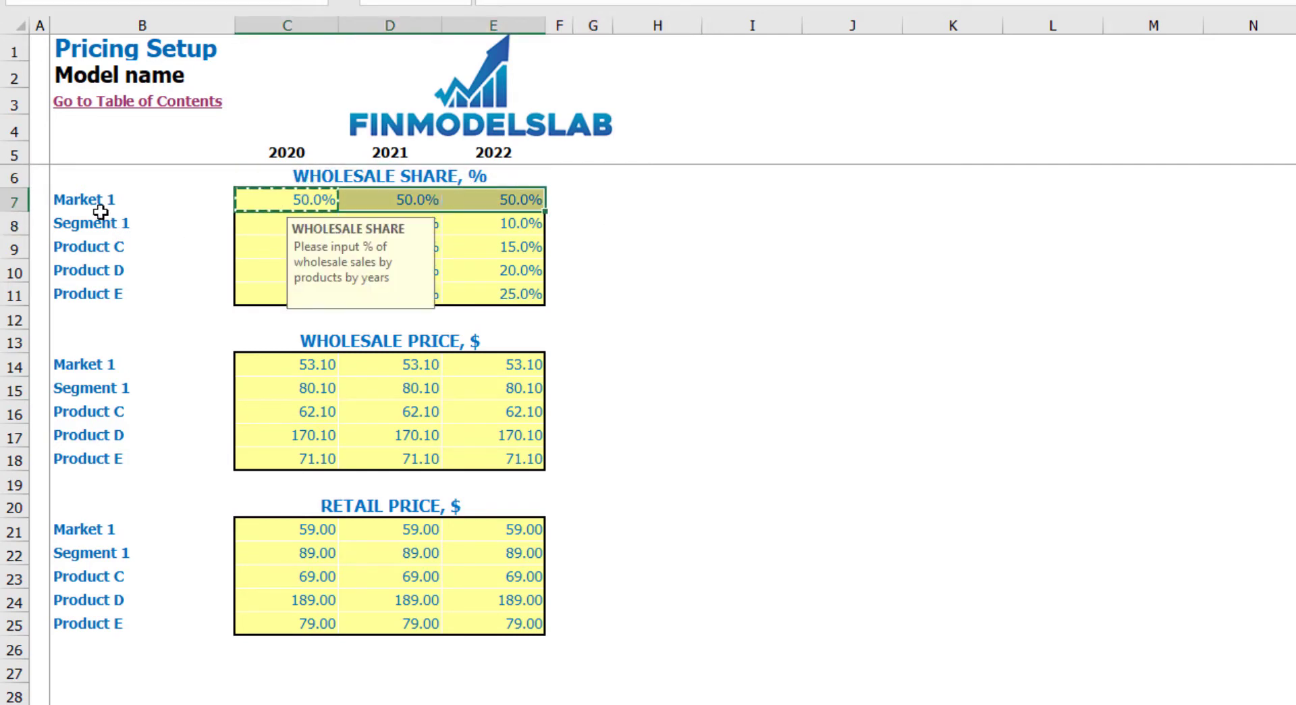
left_click_drag(62, 199, 59, 284)
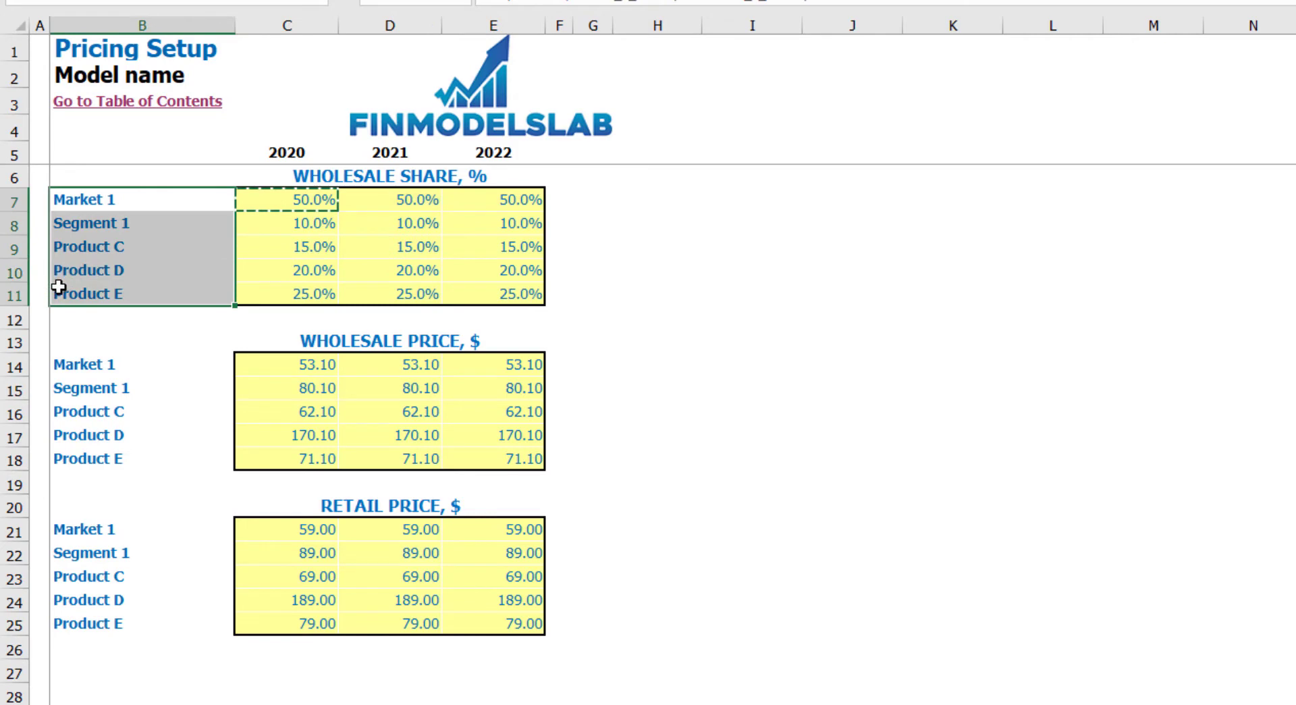
Step: Set Market 1's wholesale price to 50 for 2020, 55 for 2021 and 60 for 2022
left_click_drag(275, 335, 488, 628)
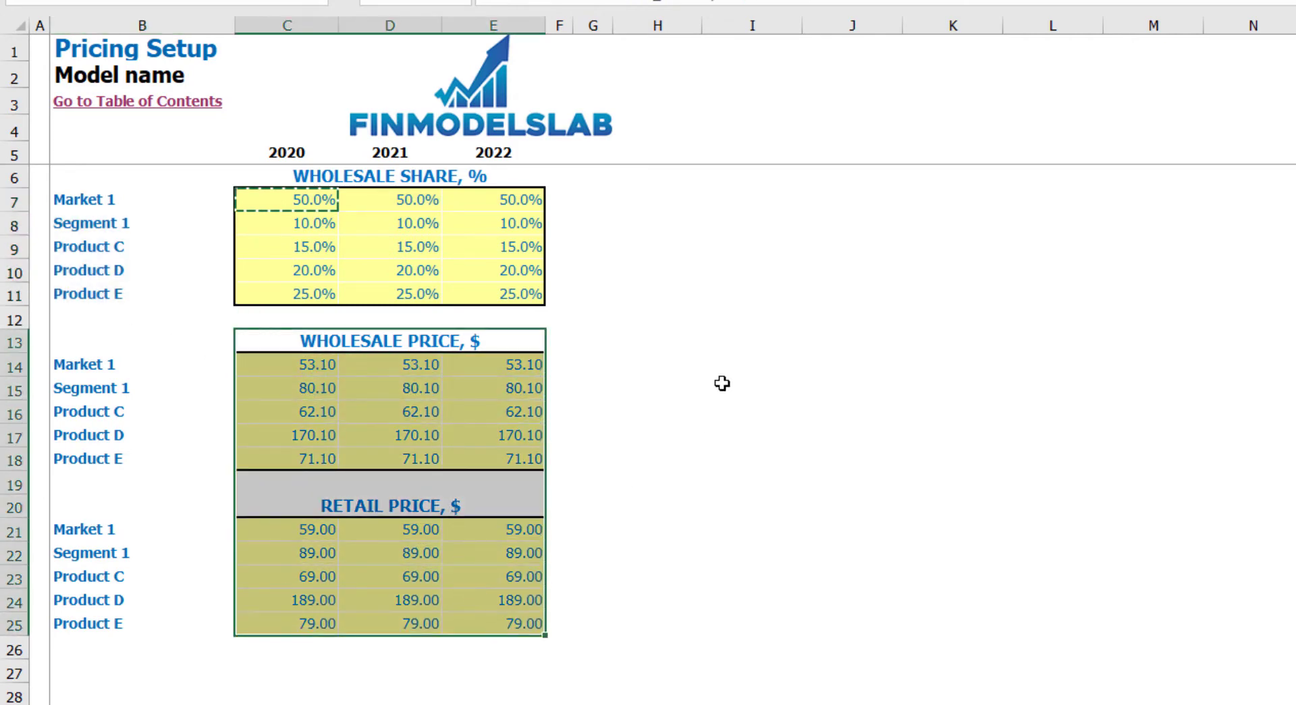
left_click(722, 383)
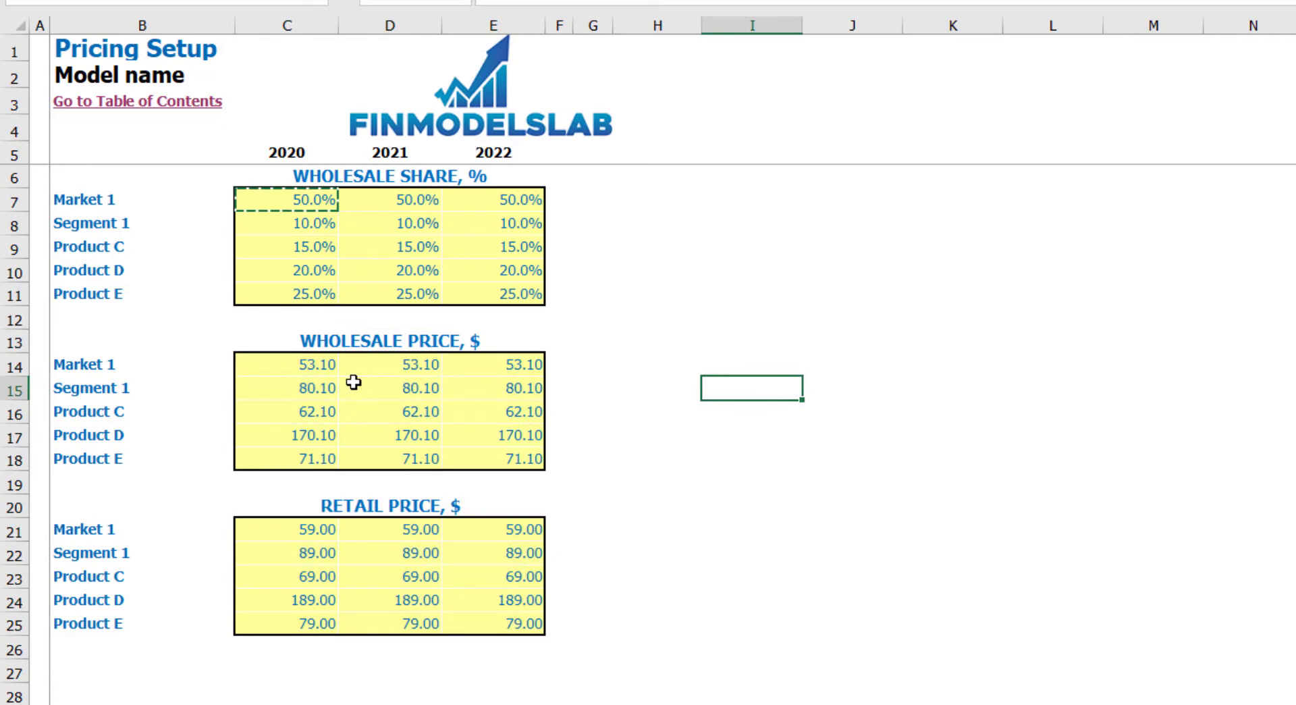
left_click(319, 367)
type("50")
key("Tab")
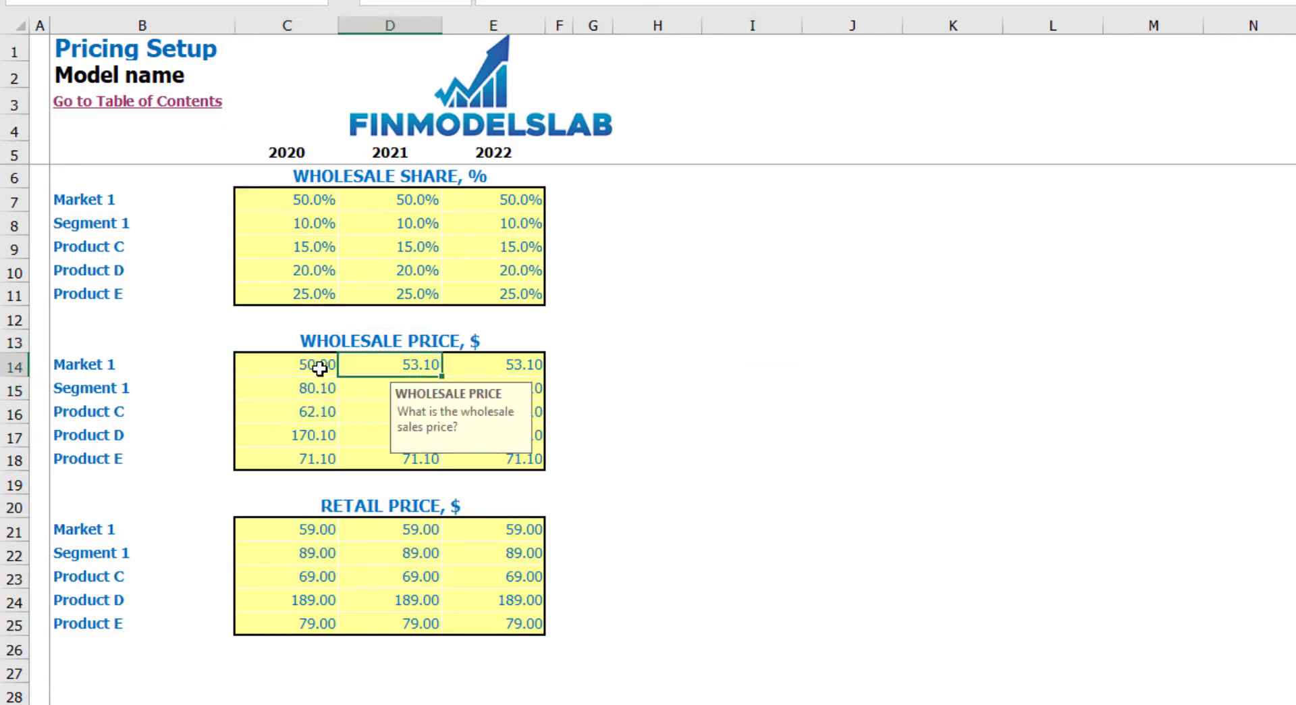
type("55")
key("Tab")
type("60")
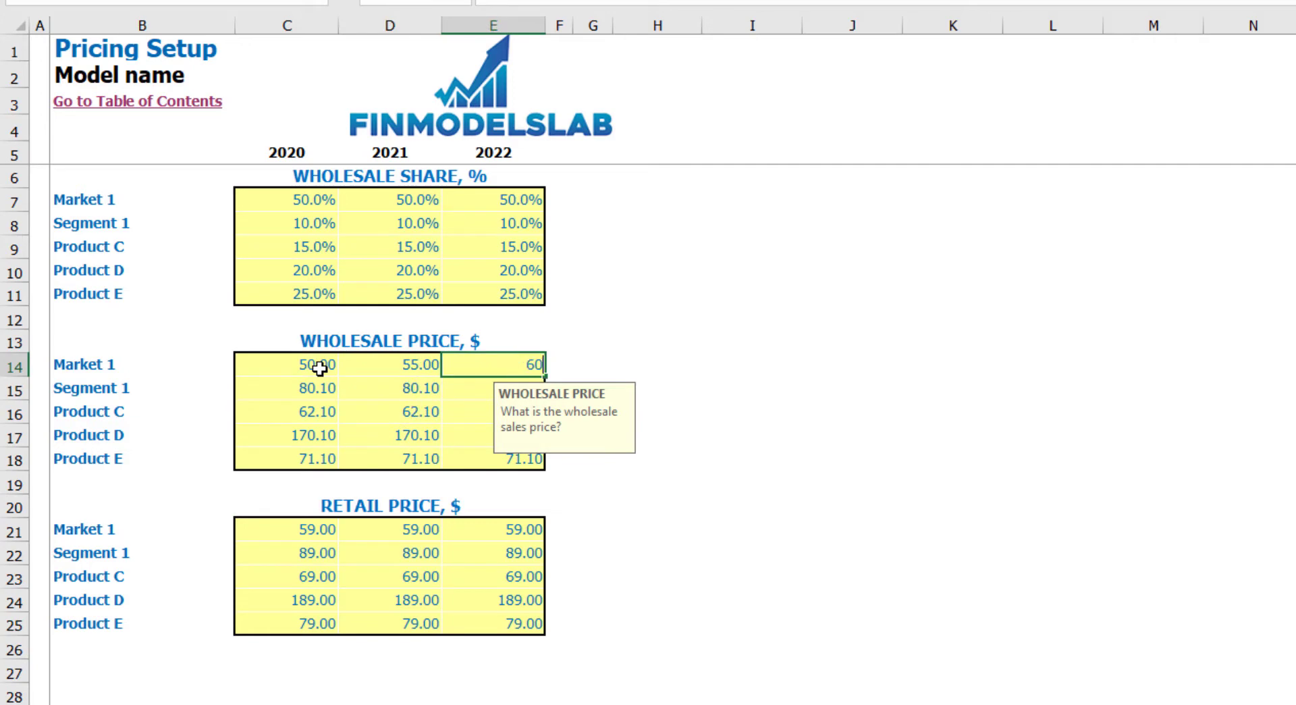
key("Tab")
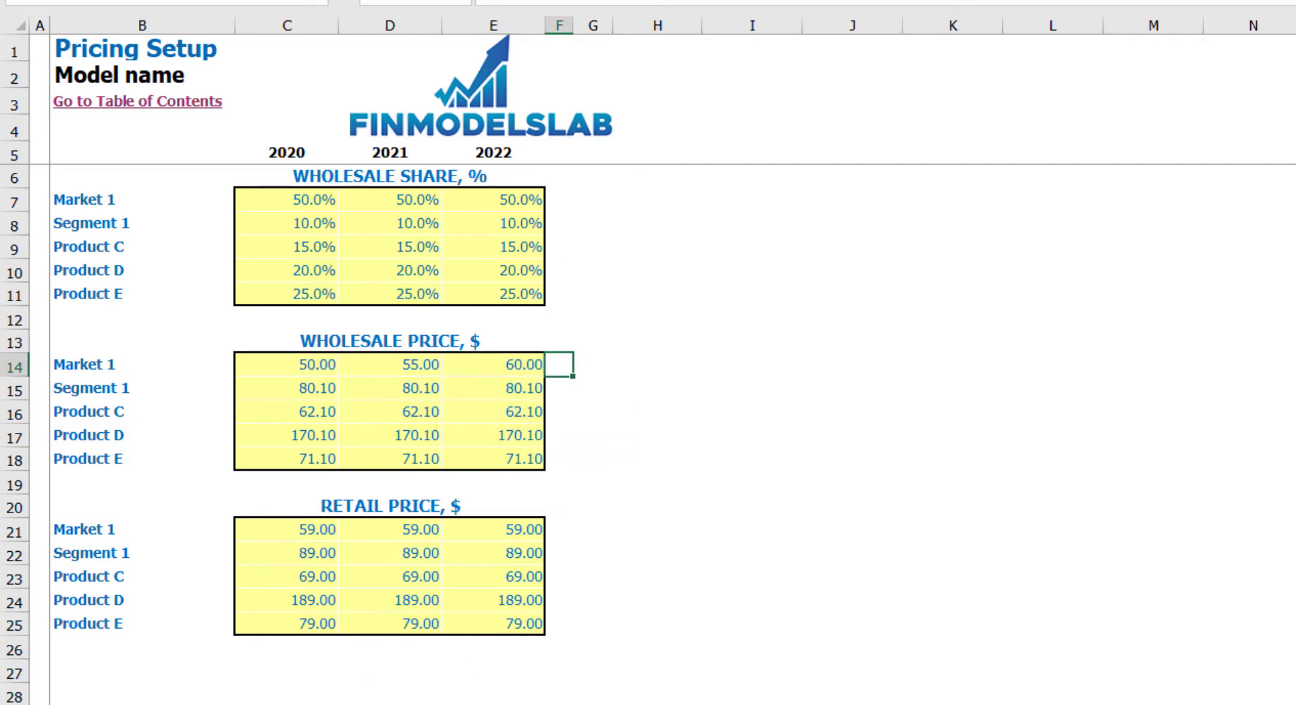
Step: Return to the Dashboard and review the average sales prices of all products for 2020 to 2022
key("ctrl+Page_Up")
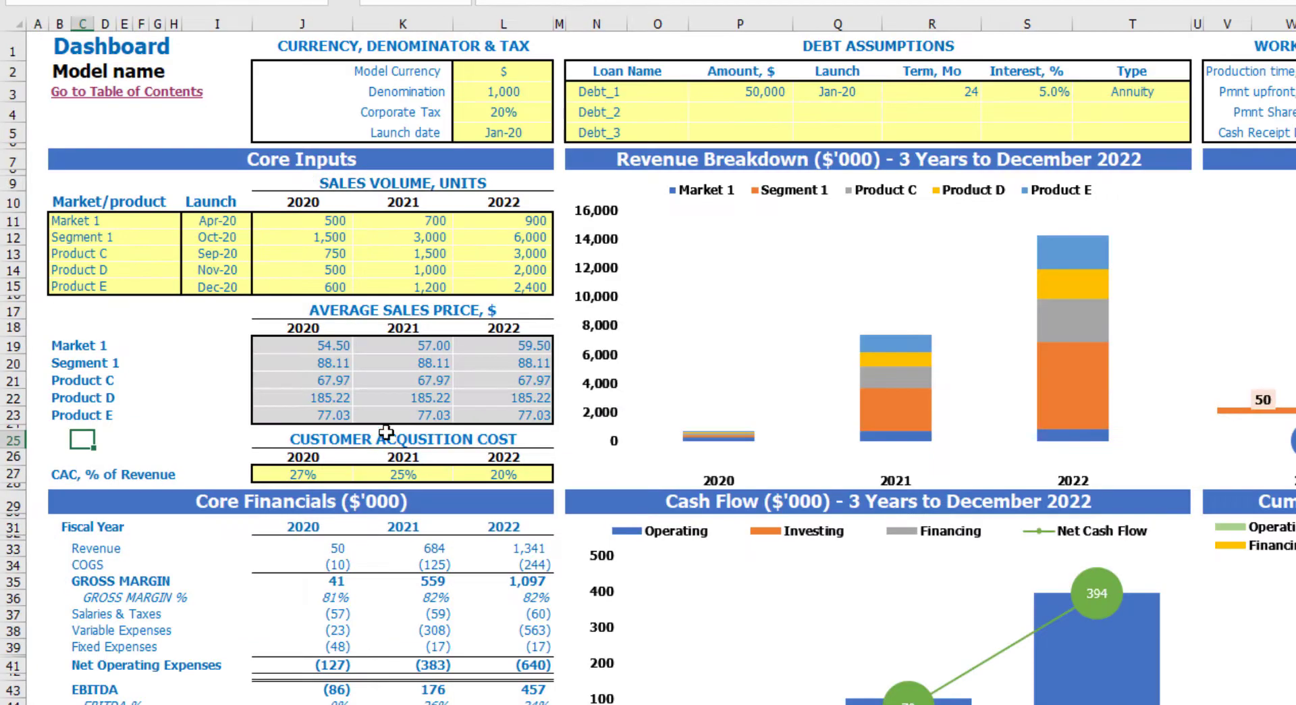
left_click(331, 356)
left_click_drag(331, 356, 449, 355)
left_click_drag(341, 347, 509, 398)
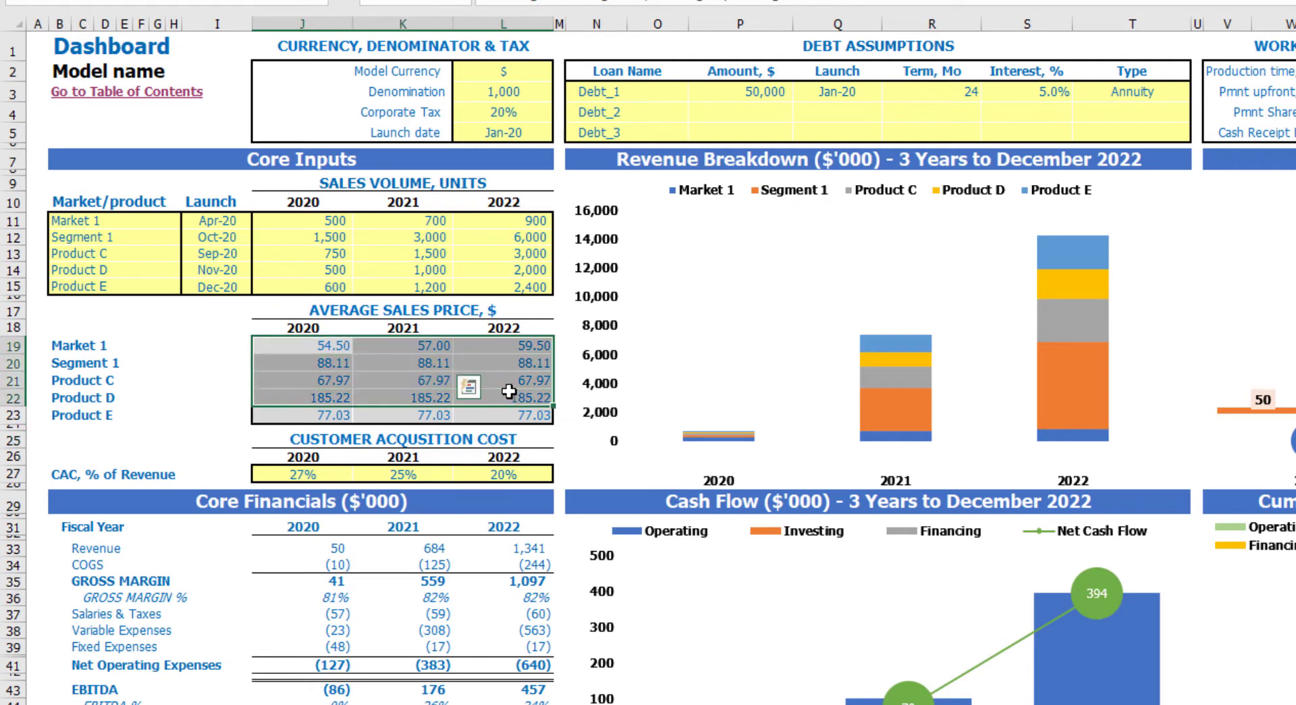
left_click(503, 411, "shift")
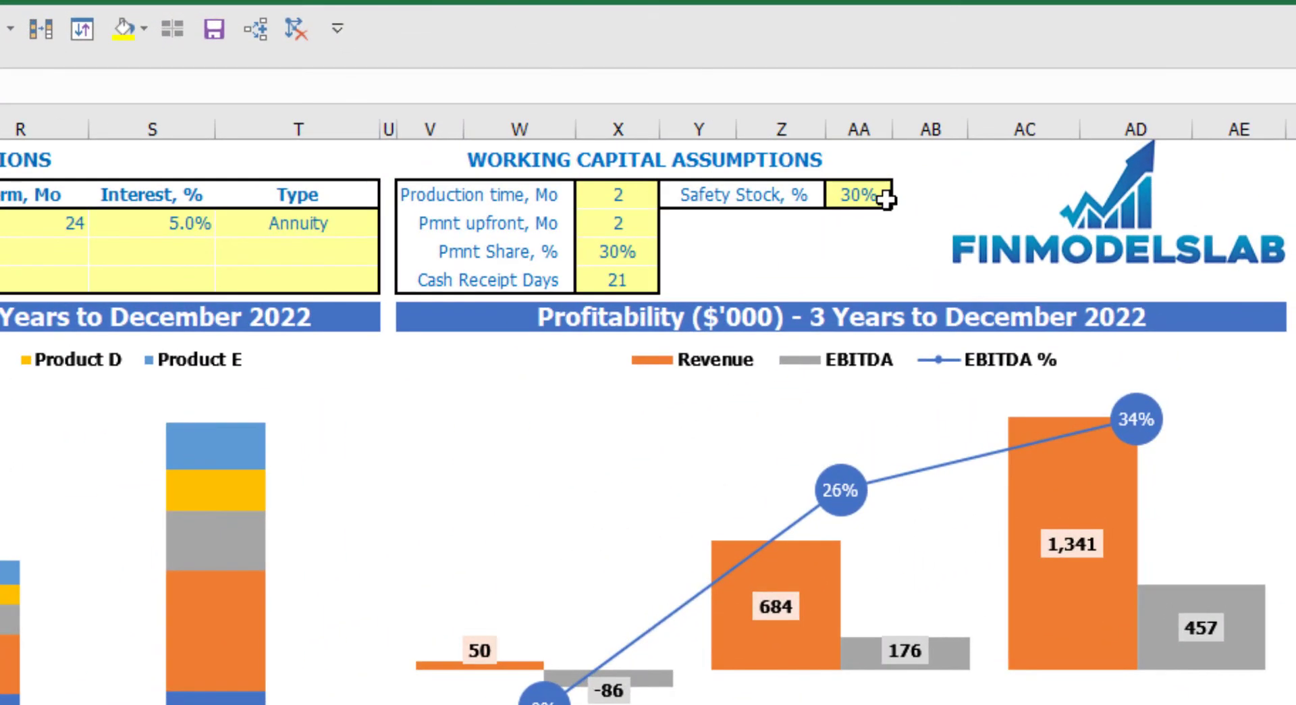
Step: Review the working capital assumptions on the Dashboard: safety stock, production time, upfront payment, payment share and cash receipt days
left_click(885, 198)
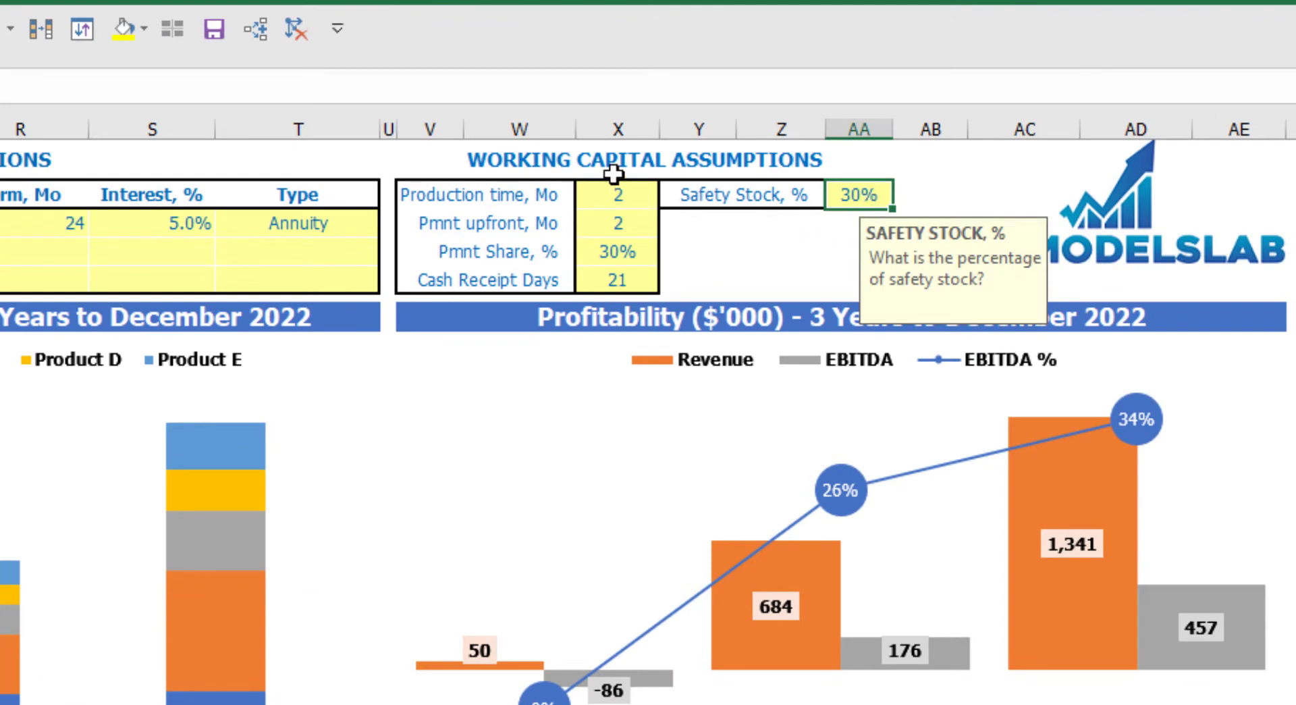
left_click(640, 198)
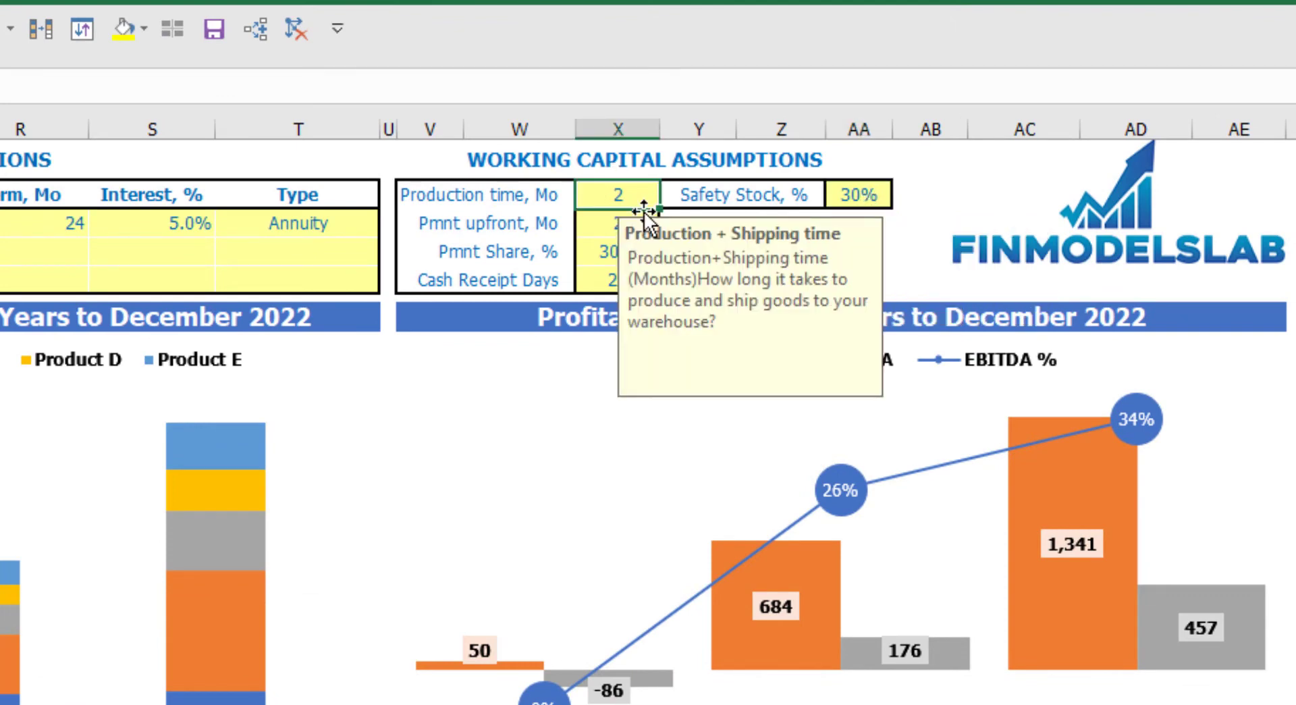
left_click(599, 224)
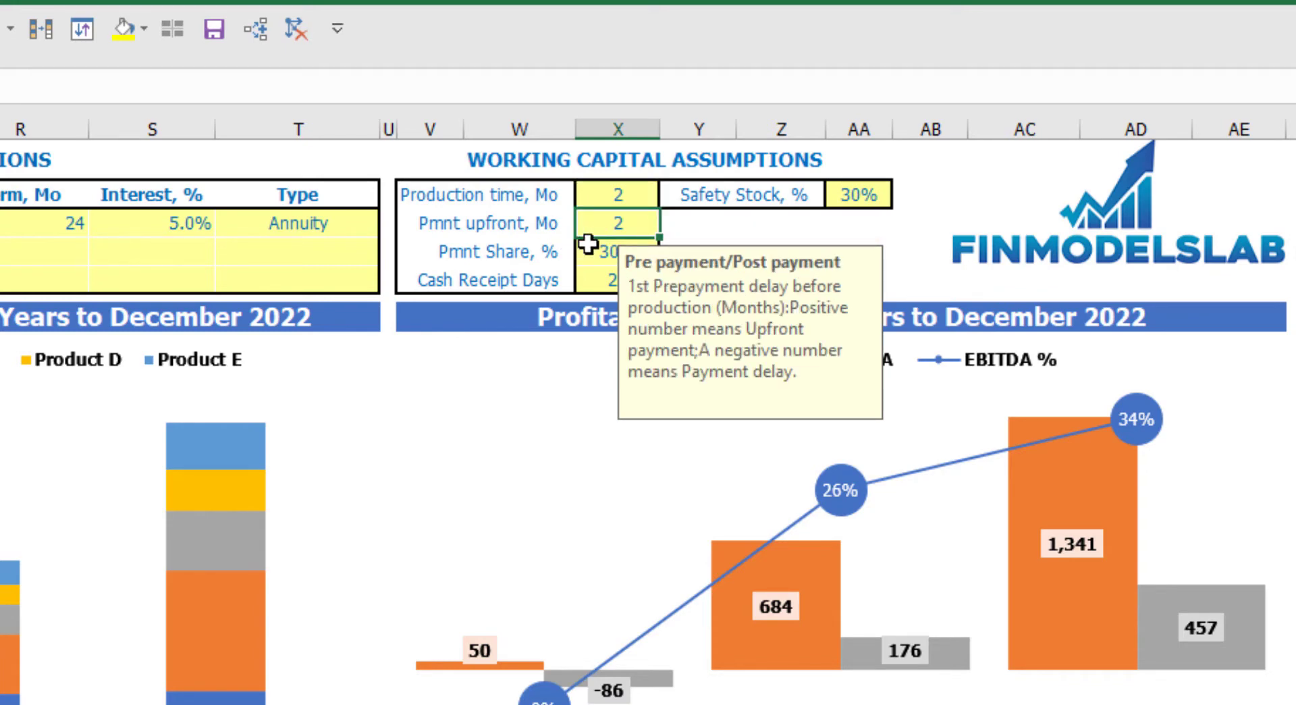
left_click(588, 245)
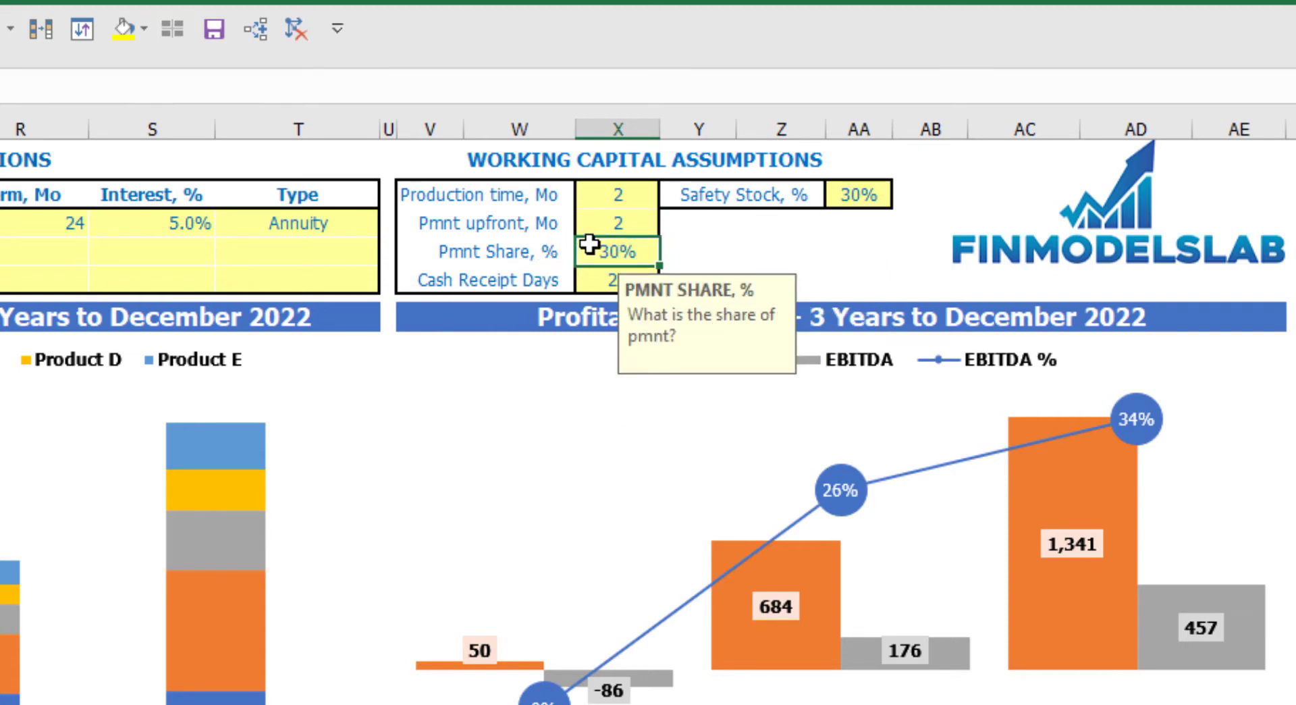
left_click(610, 226)
left_click(603, 256)
left_click(606, 281)
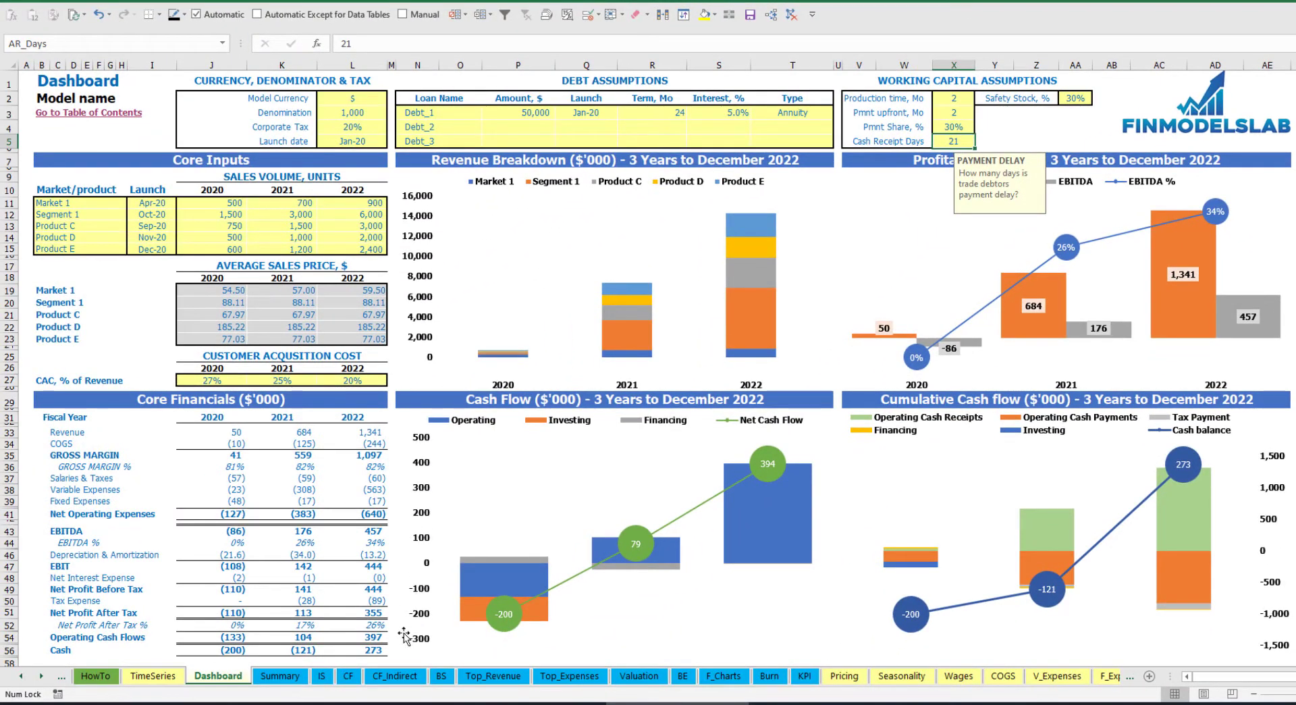
Step: Open the BS sheet and examine the receivables, inventory and accounts payable suppliers rows
left_click(441, 675)
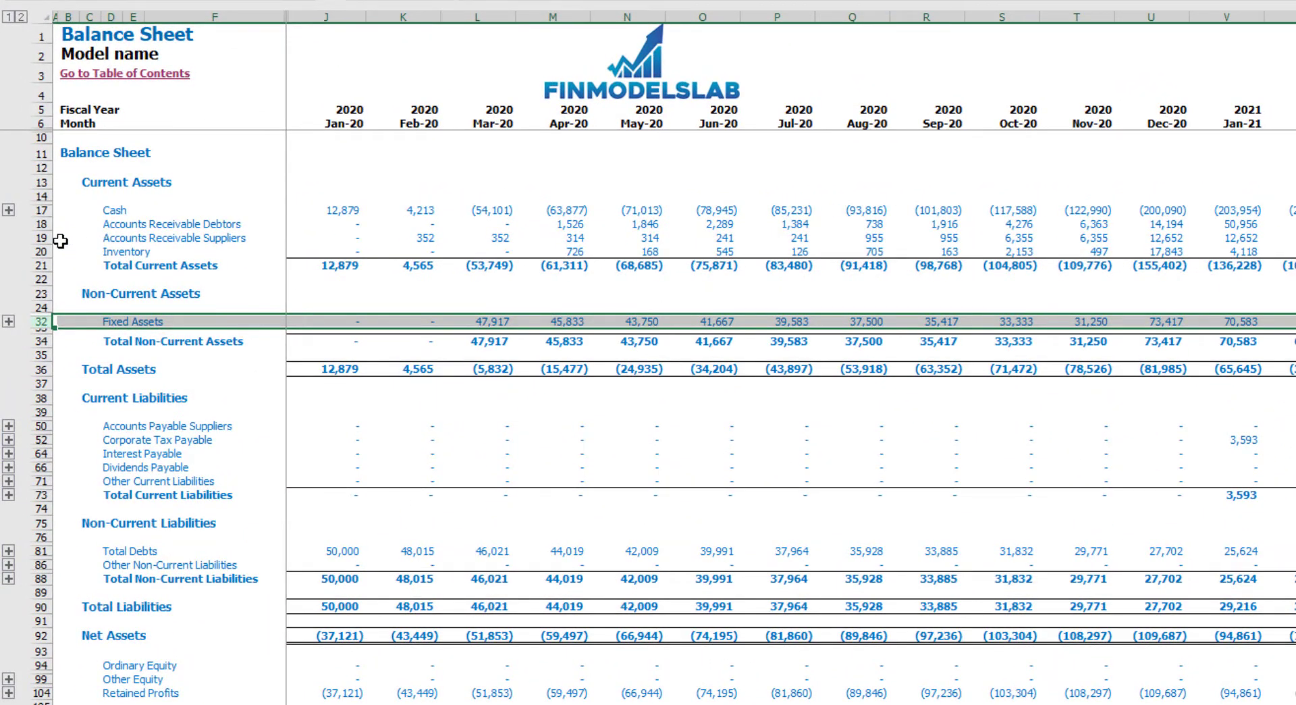
left_click_drag(42, 251, 41, 224)
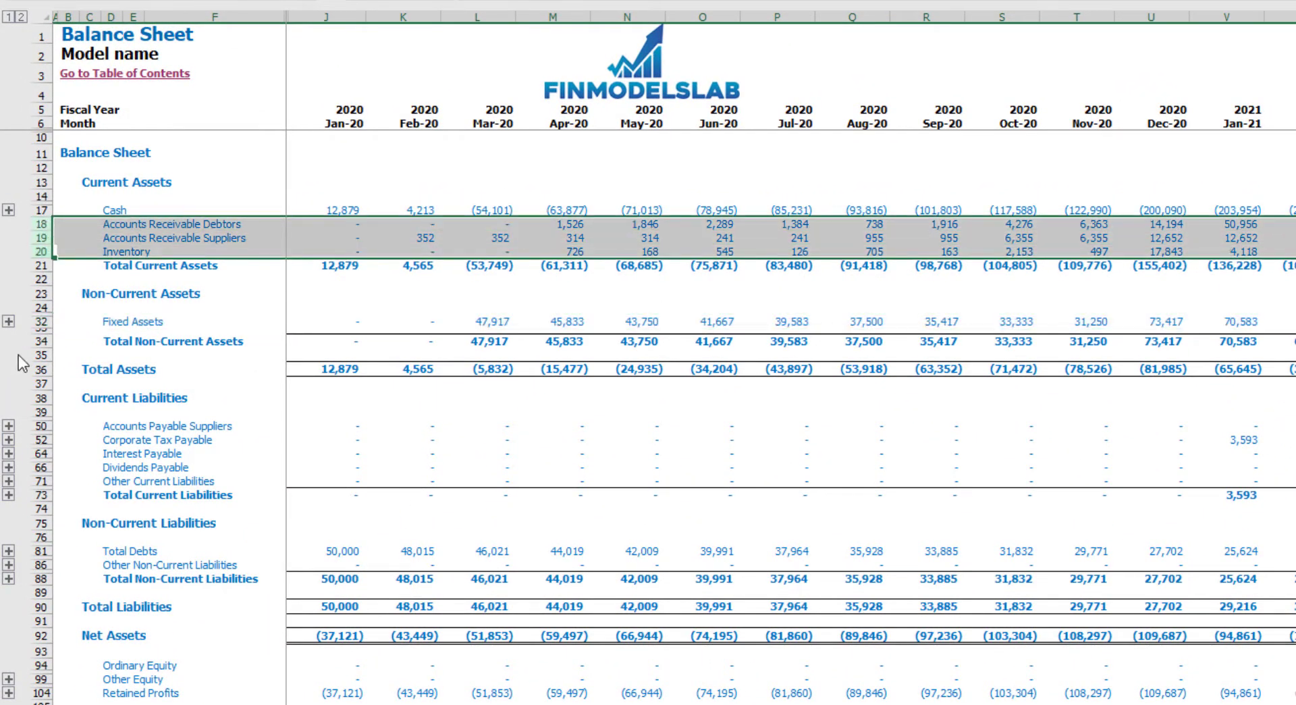
left_click(31, 425)
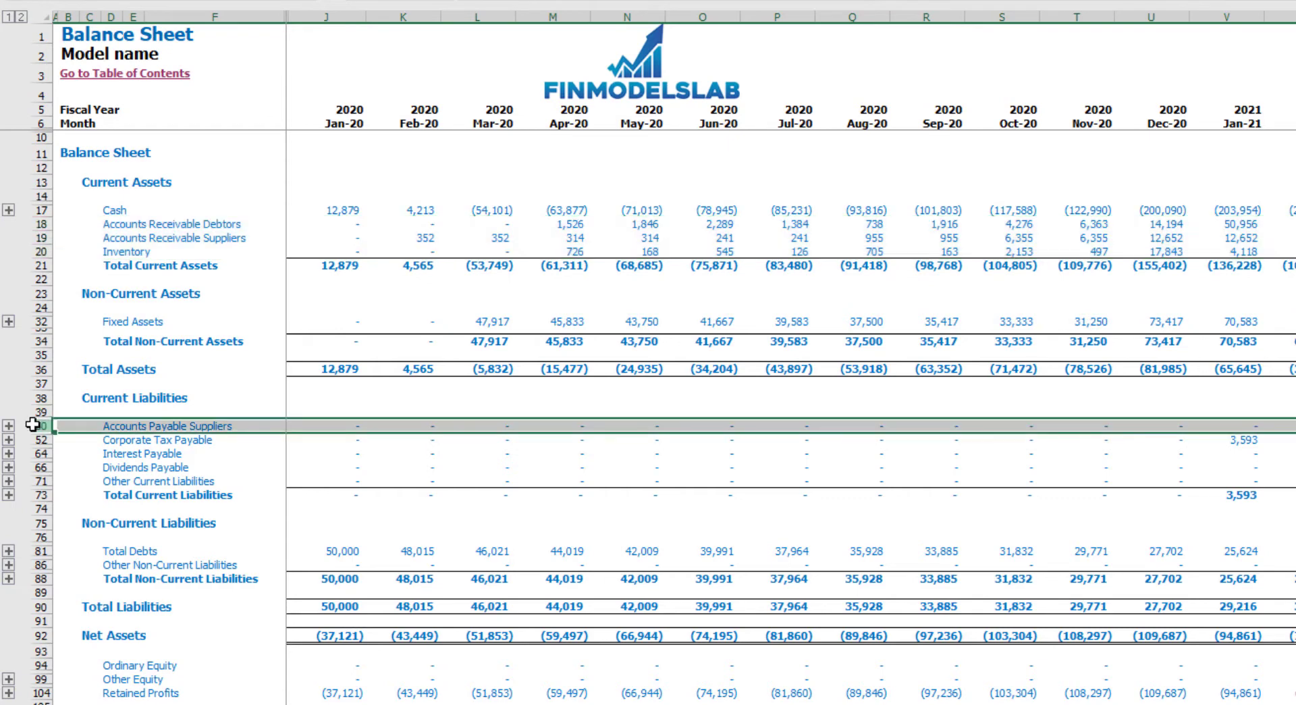
Step: Open the Seasonality sheet and review the monthly sales seasonality percentages from January to December
left_click(1257, 703)
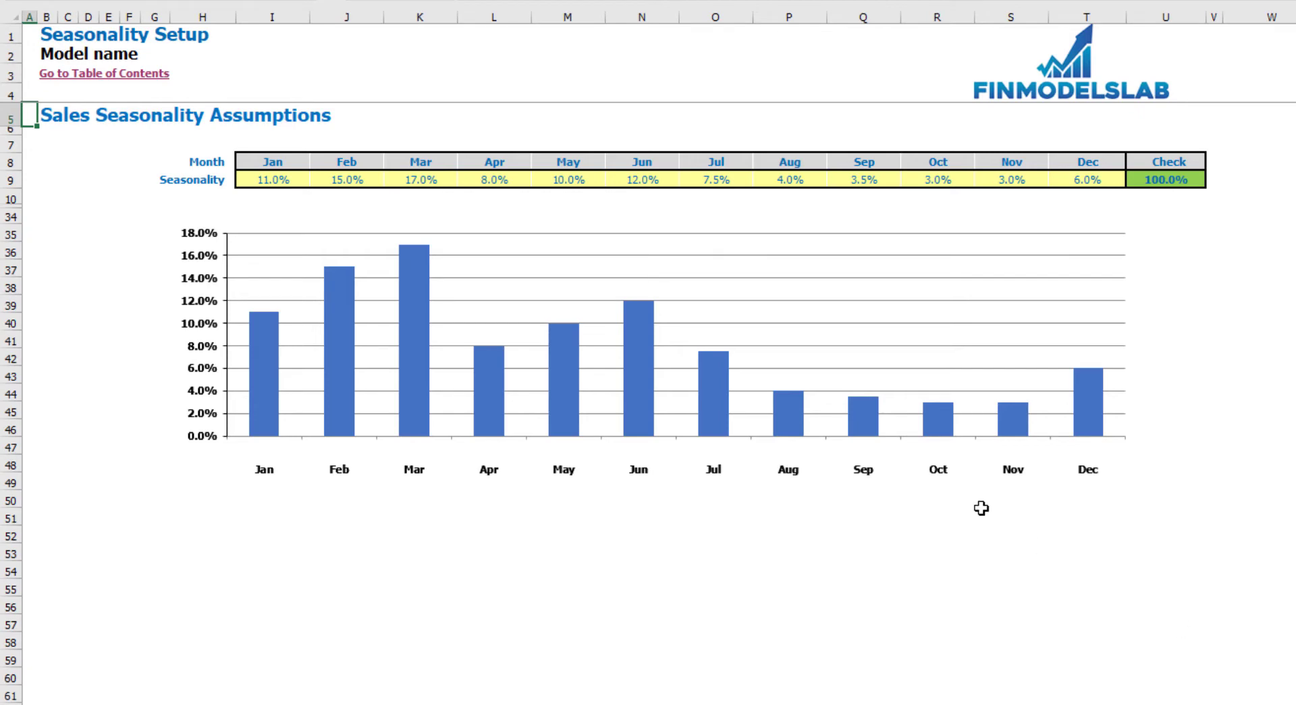
left_click_drag(266, 179, 1087, 179)
left_click(1226, 200)
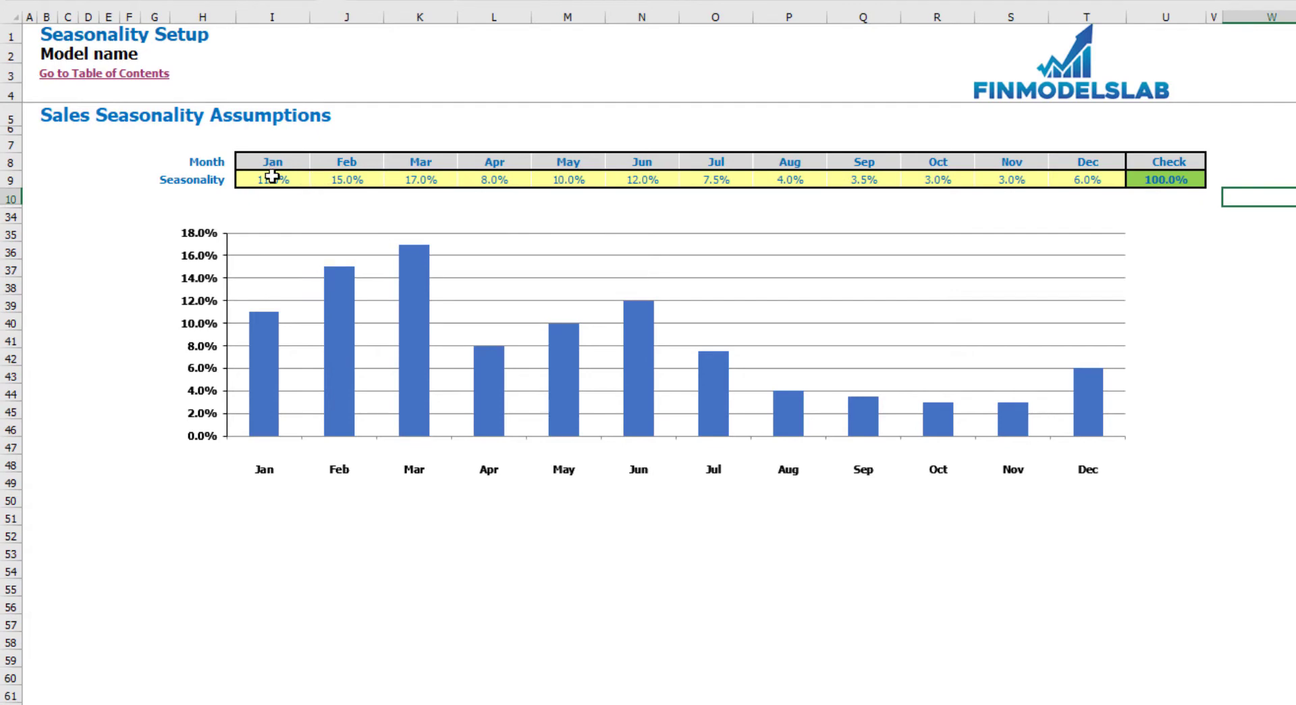
Step: Set January's seasonality to =1/12 and copy it to February through December
left_click(271, 176)
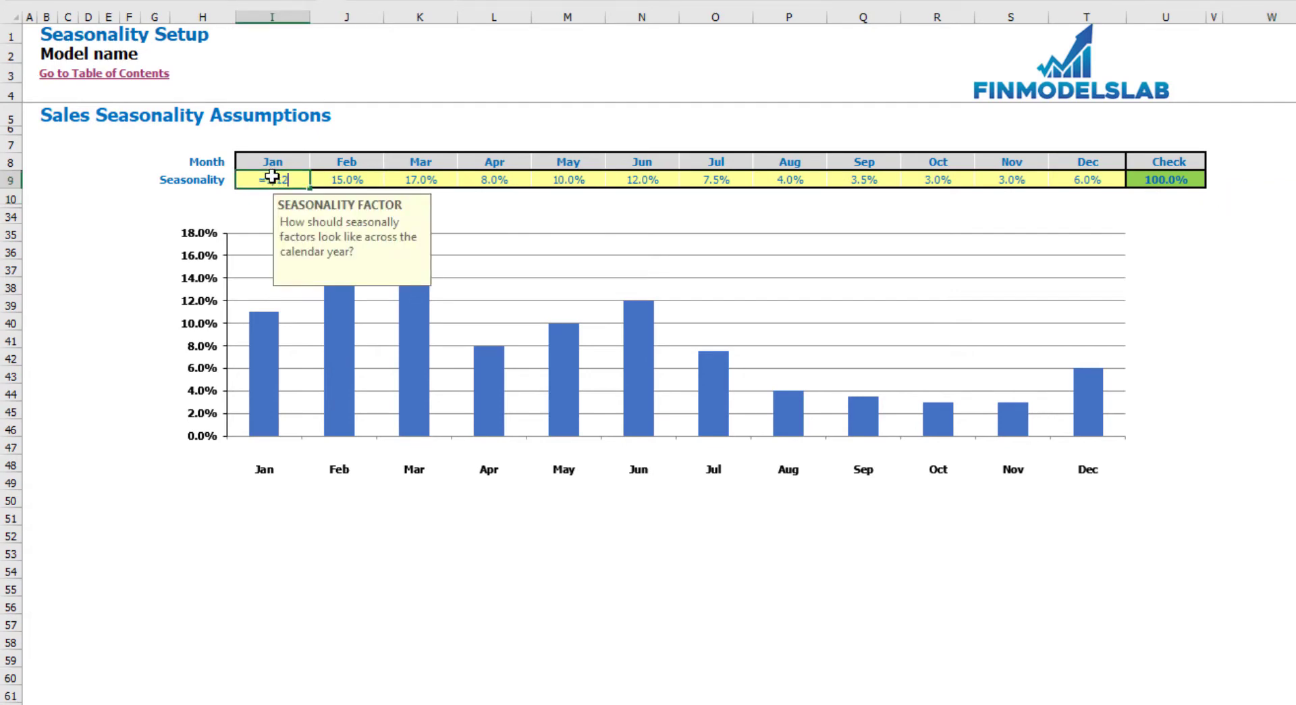
type("=1/12")
key("ctrl+Return")
key("ctrl+c")
key("Right")
key("ctrl+shift+Right")
key("shift+Left")
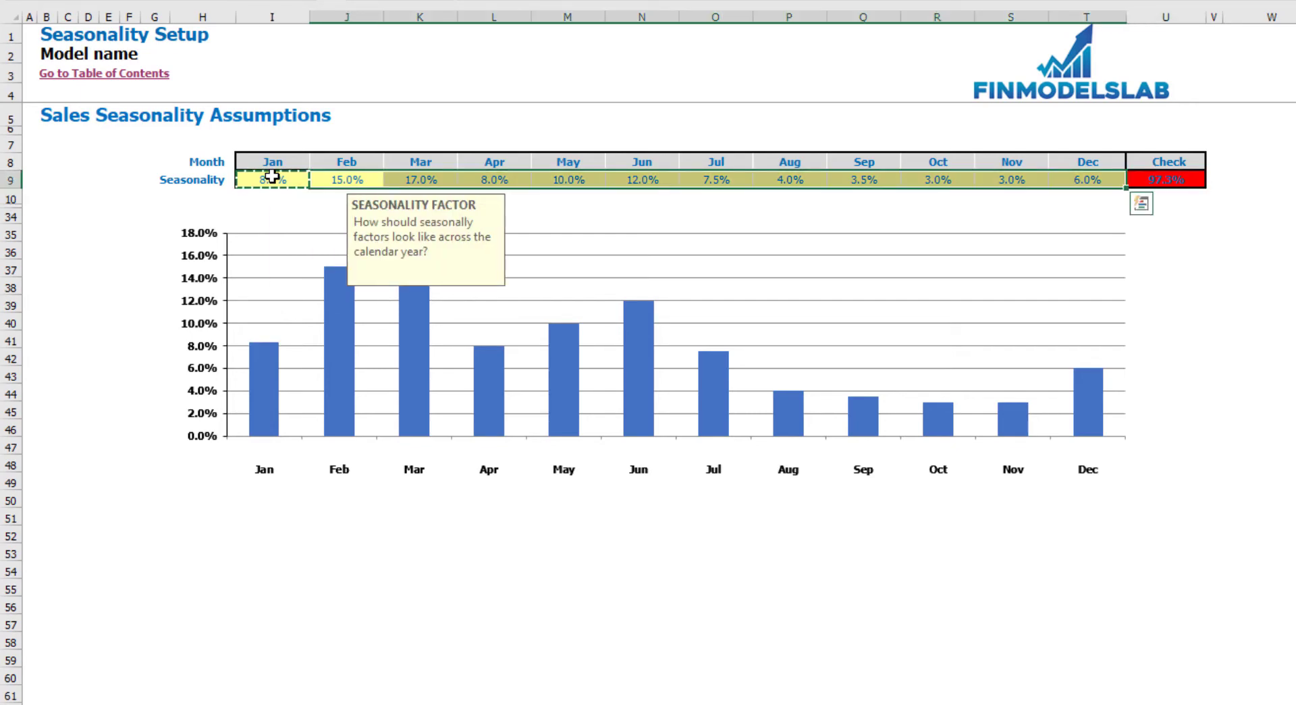
key("ctrl+v")
left_click(393, 336)
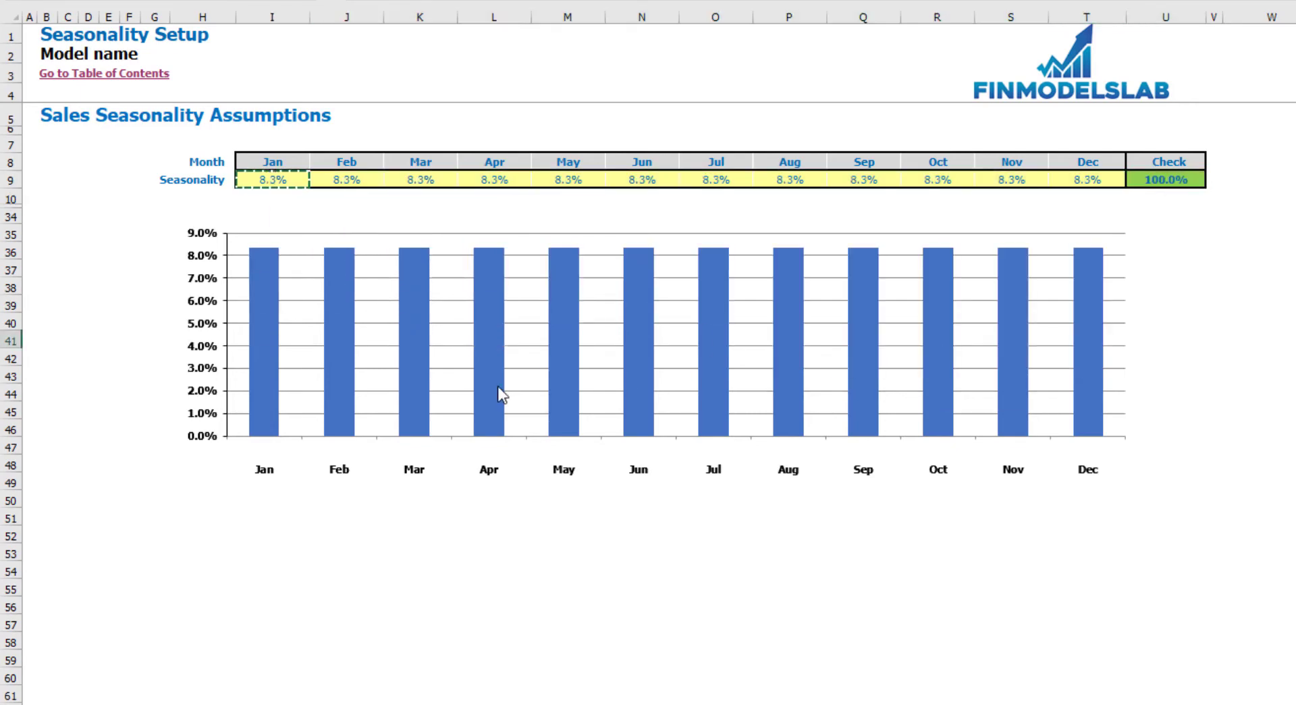
Step: Try a December seasonality of 5% against the total check, and undo the change
left_click(1193, 179)
left_click(1091, 180)
type("5%")
key("Return")
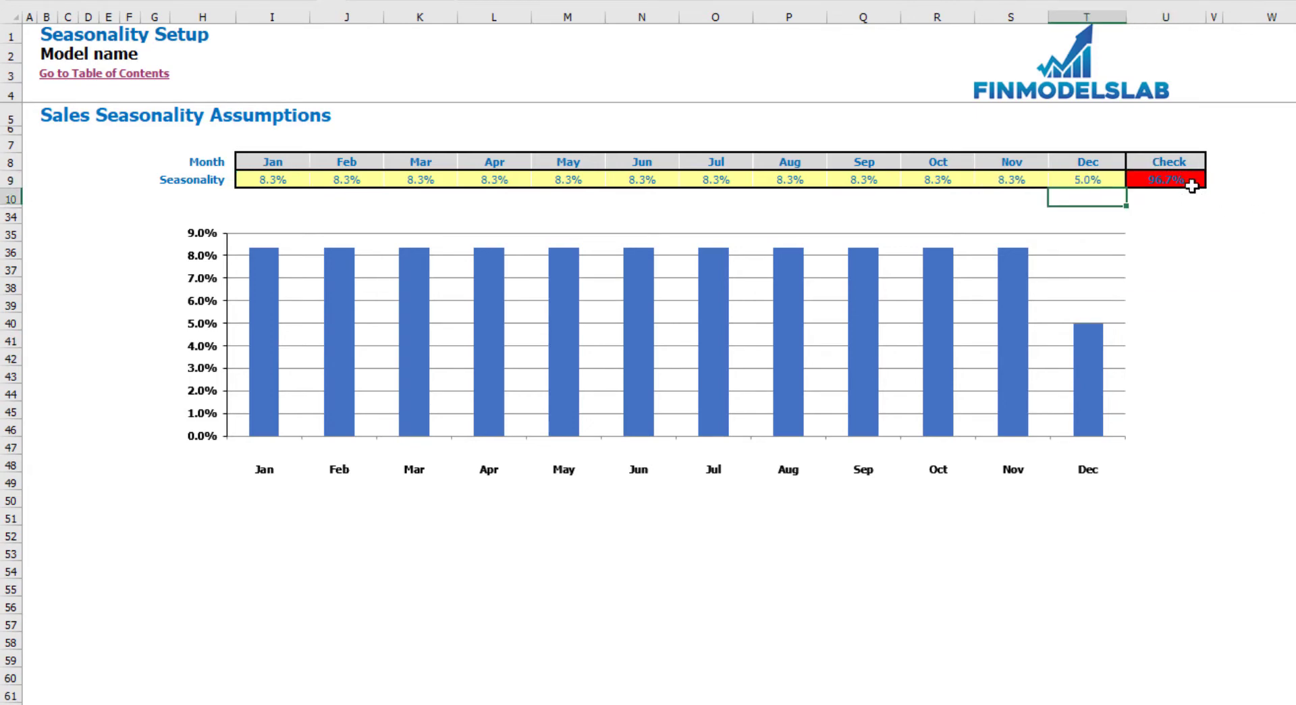
key("ctrl+z")
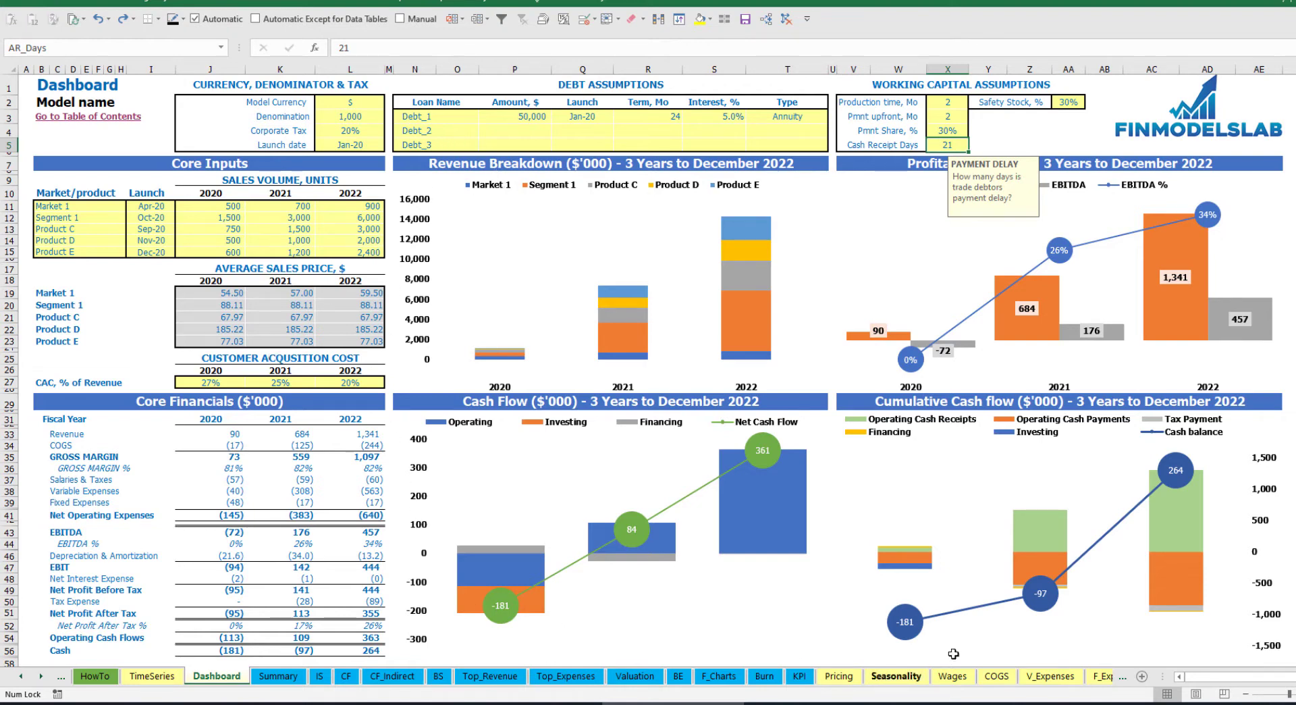
Step: Review the Core Financials on the Dashboard and the 12-month and 3-year charts on the F_Charts sheet
left_click_drag(57, 435, 375, 645)
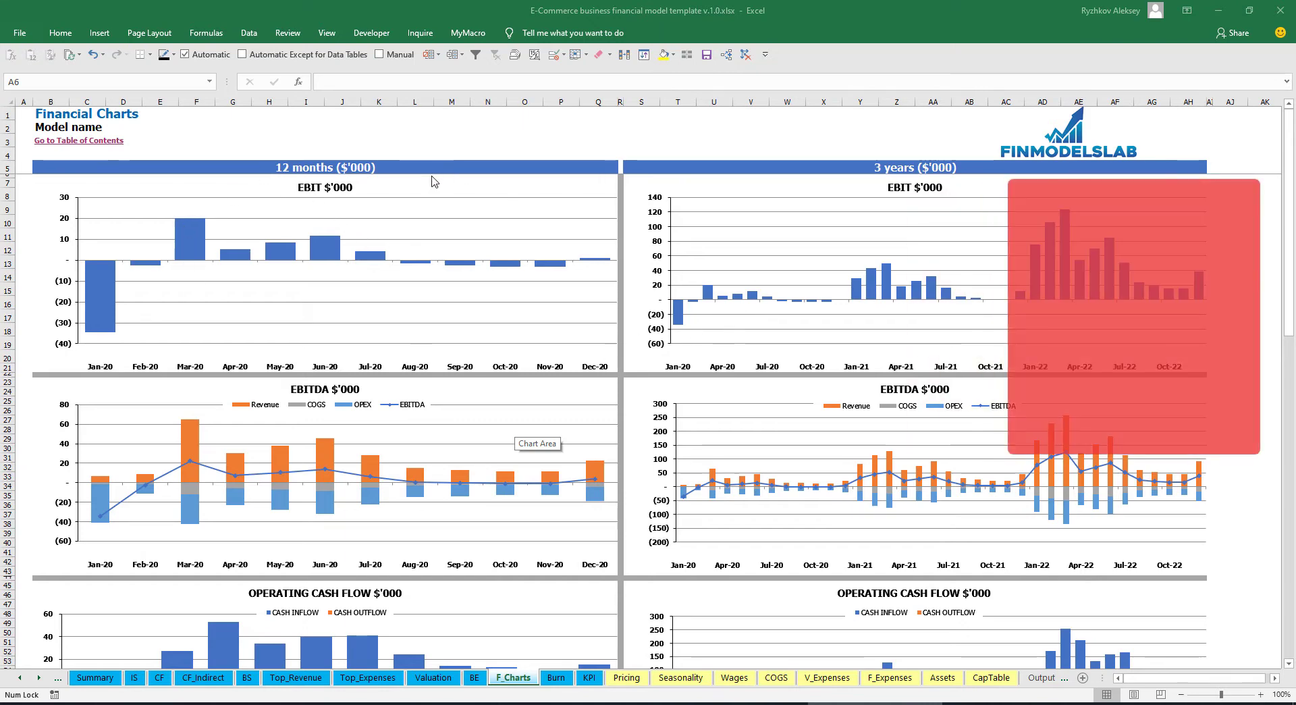
scroll(324, 317, "down", 3)
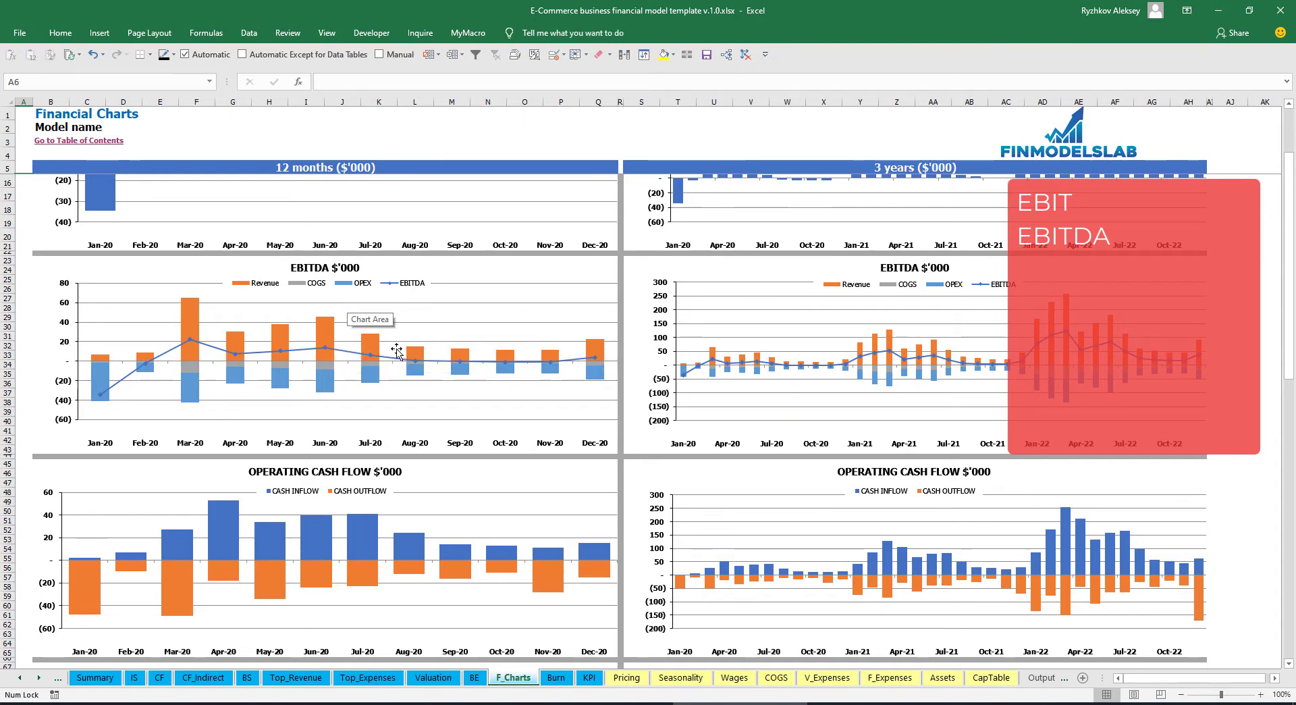
left_click_drag(1288, 313, 1289, 428)
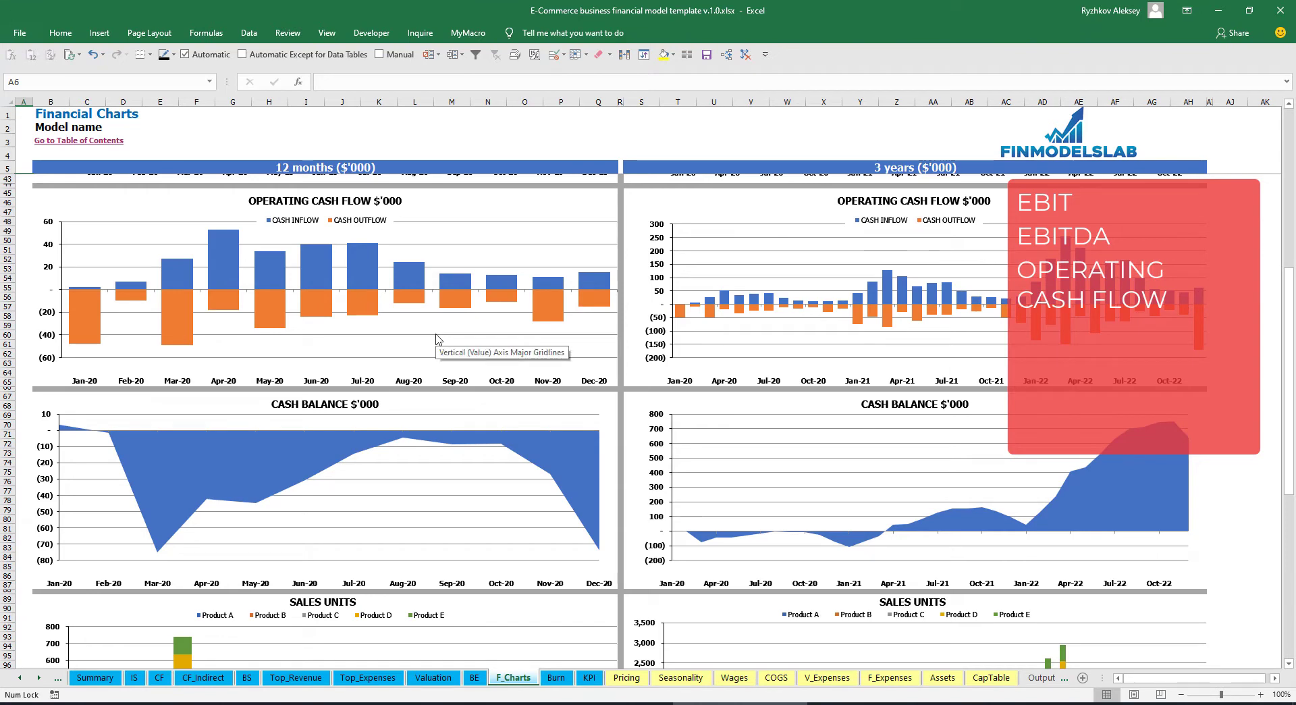
left_click_drag(1289, 378, 1291, 466)
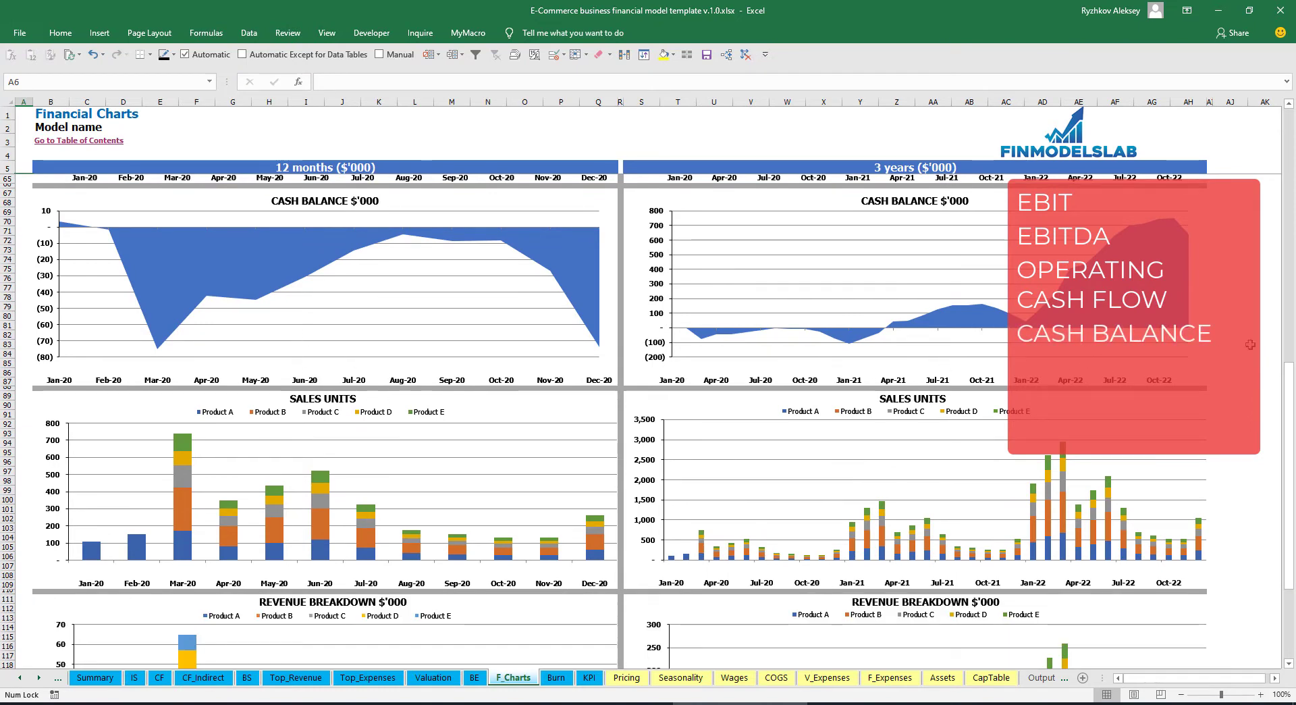
left_click_drag(1289, 395, 1286, 478)
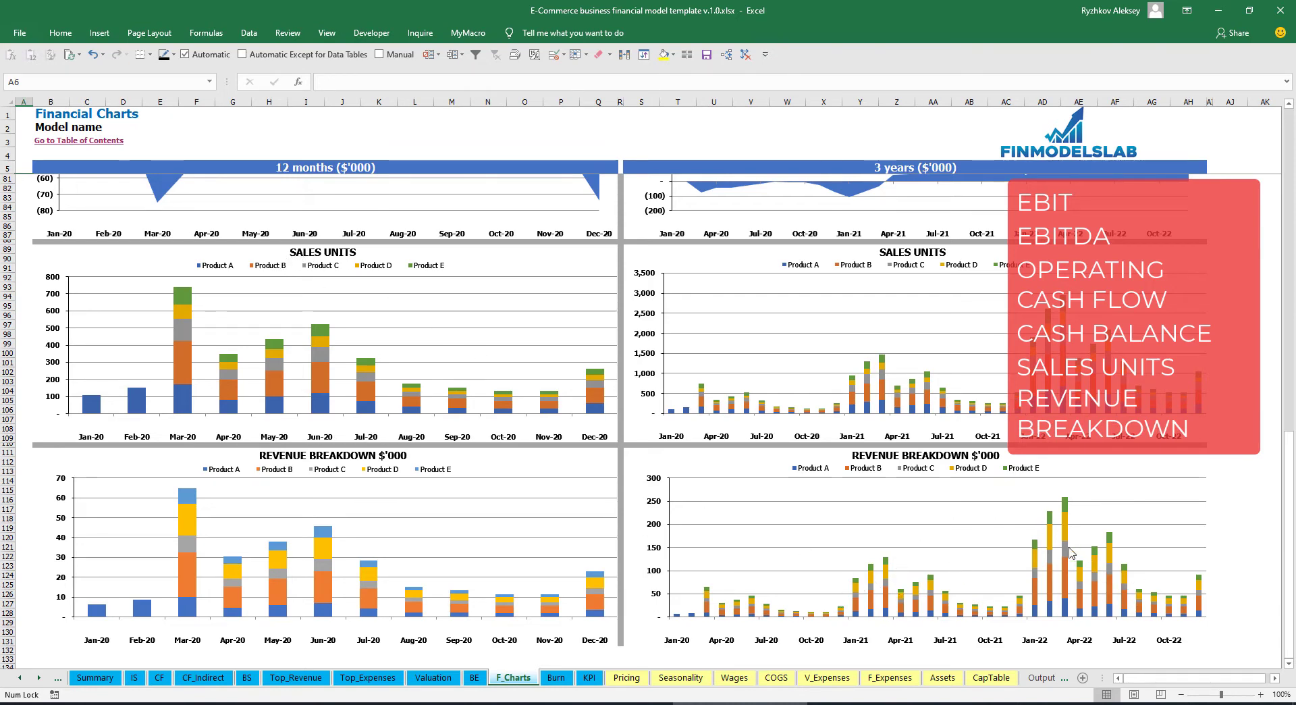
Step: Open the Burn sheet and examine the yearly cash burn ratio and the average annual cash balance
left_click(558, 677)
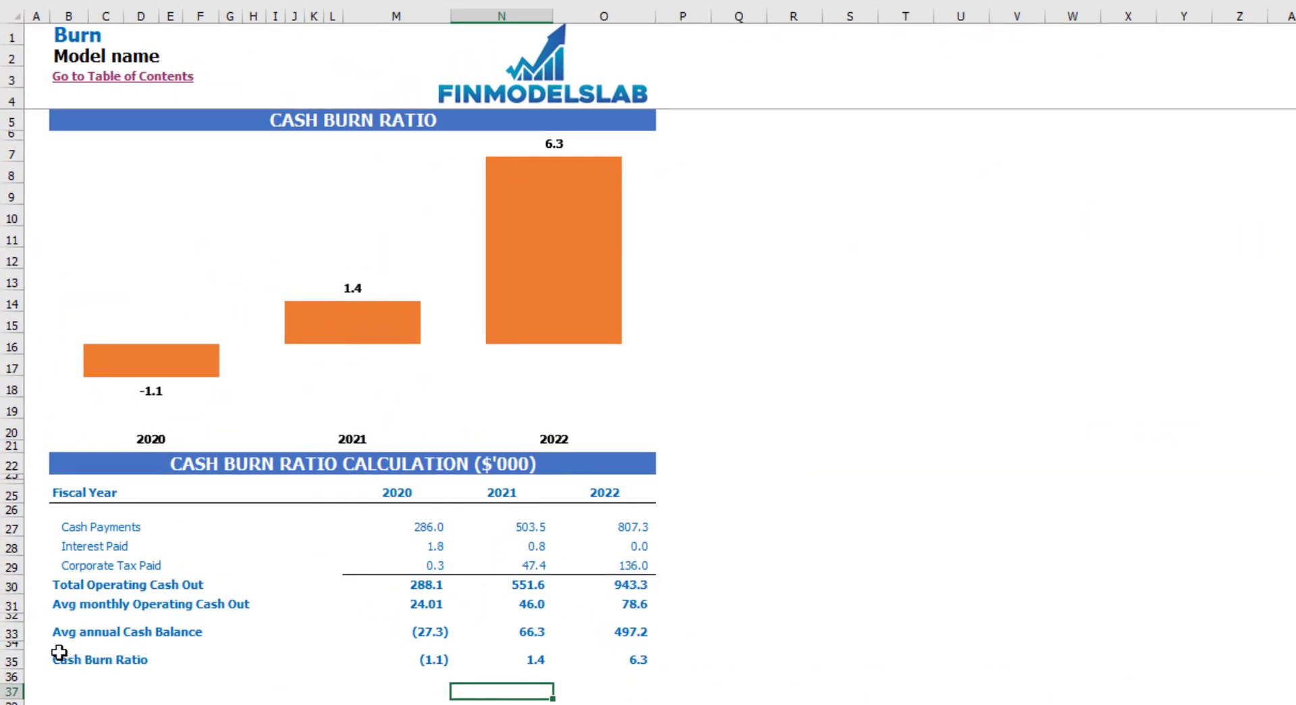
left_click_drag(59, 653, 587, 652)
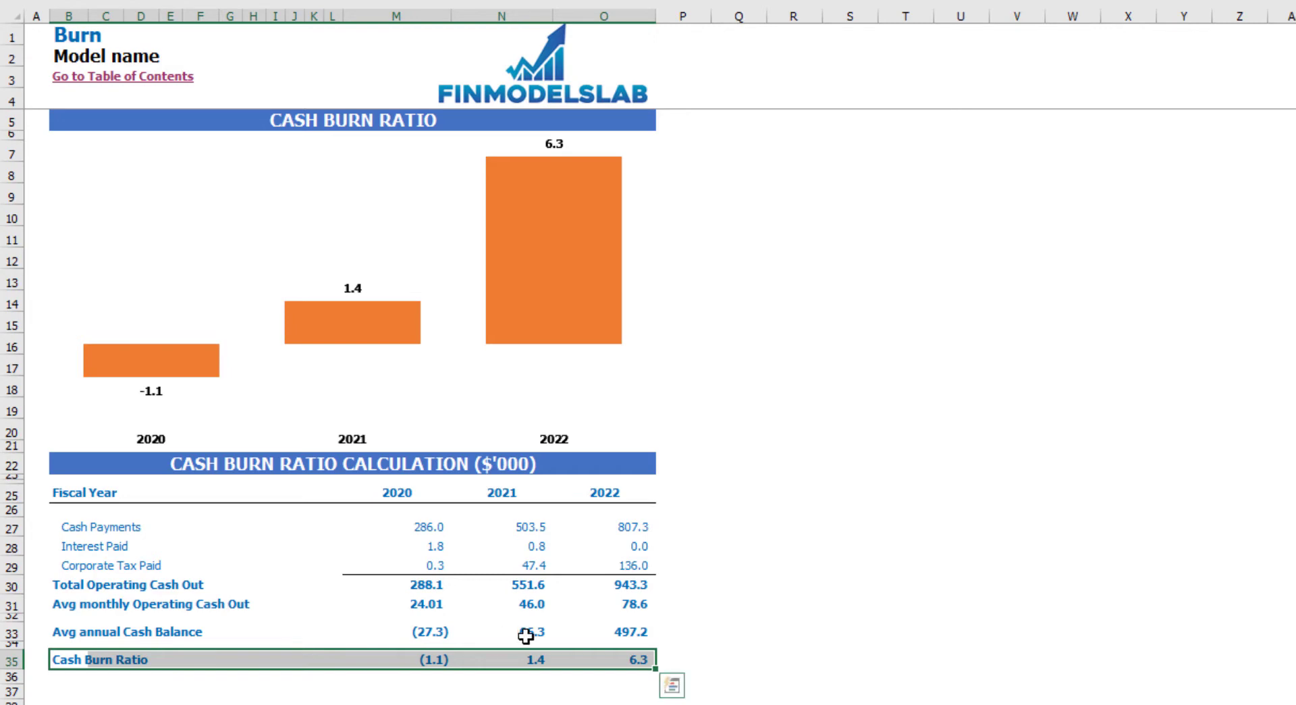
left_click(529, 635)
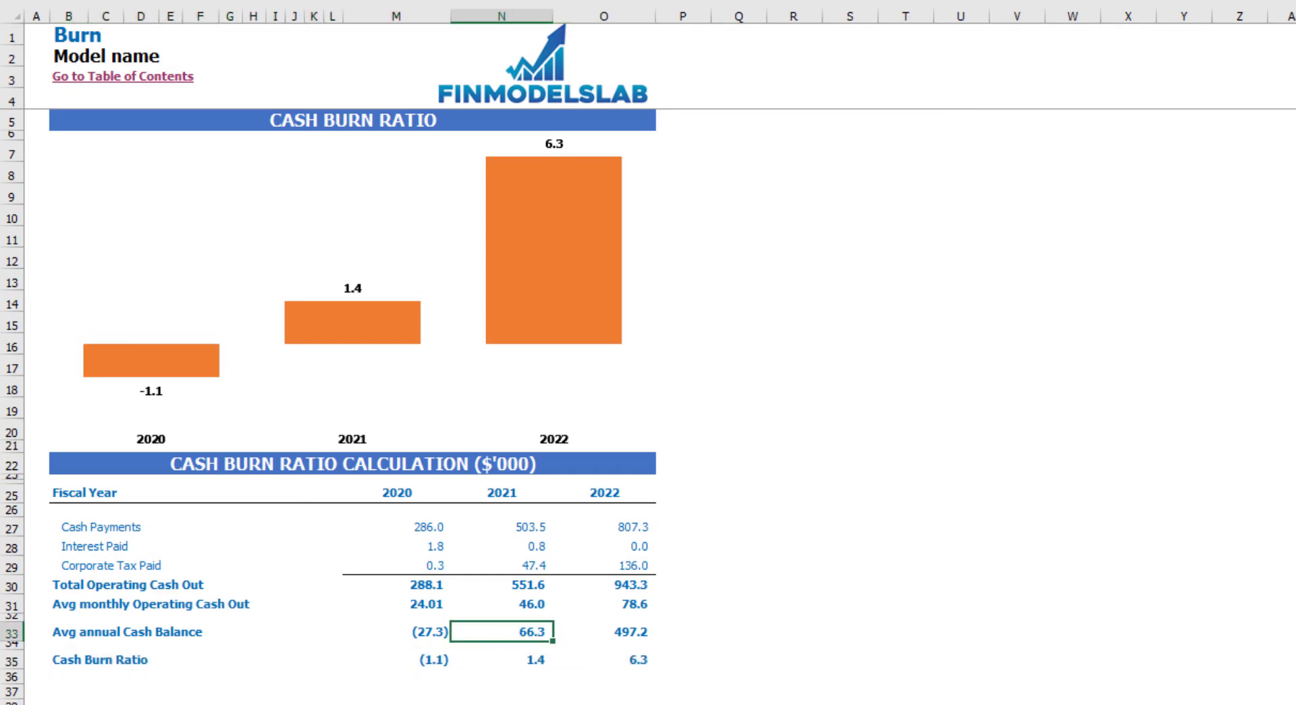
Step: Open the KPI sheet and set the industry Gross Margin, % benchmark to 80%
key("ctrl+Page_Down")
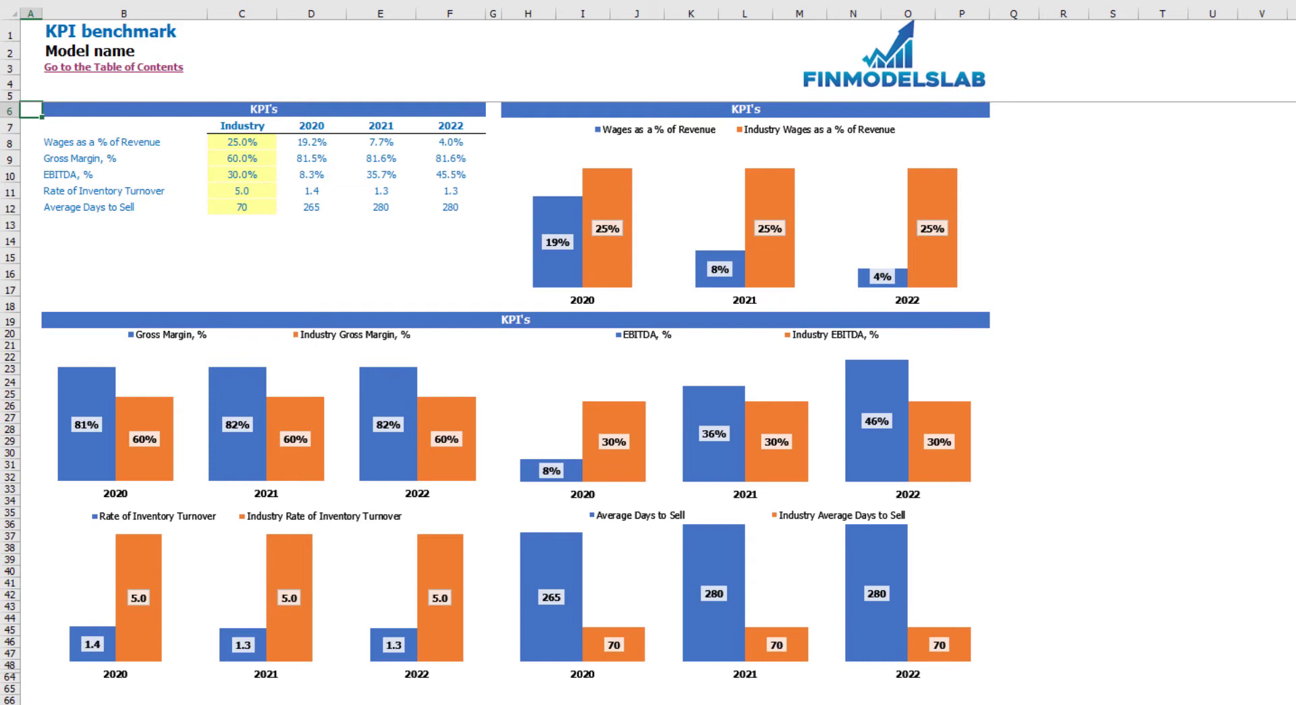
left_click(235, 147)
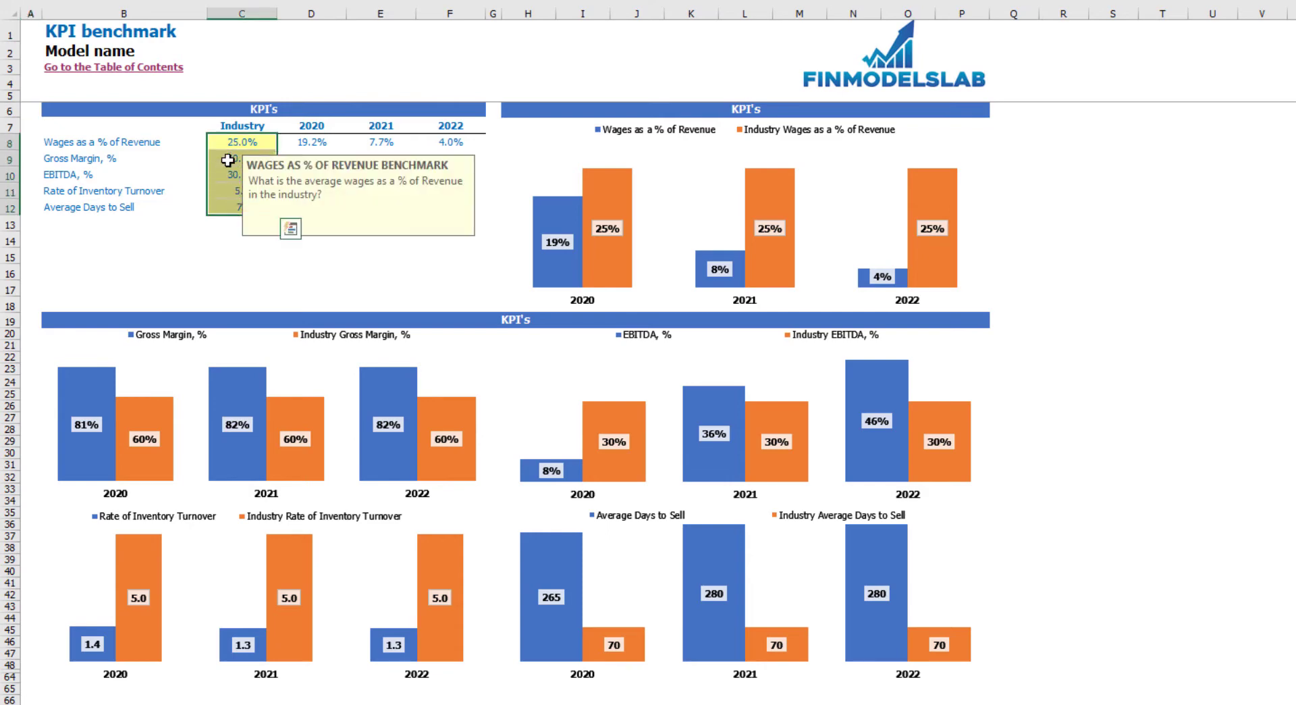
key("Down")
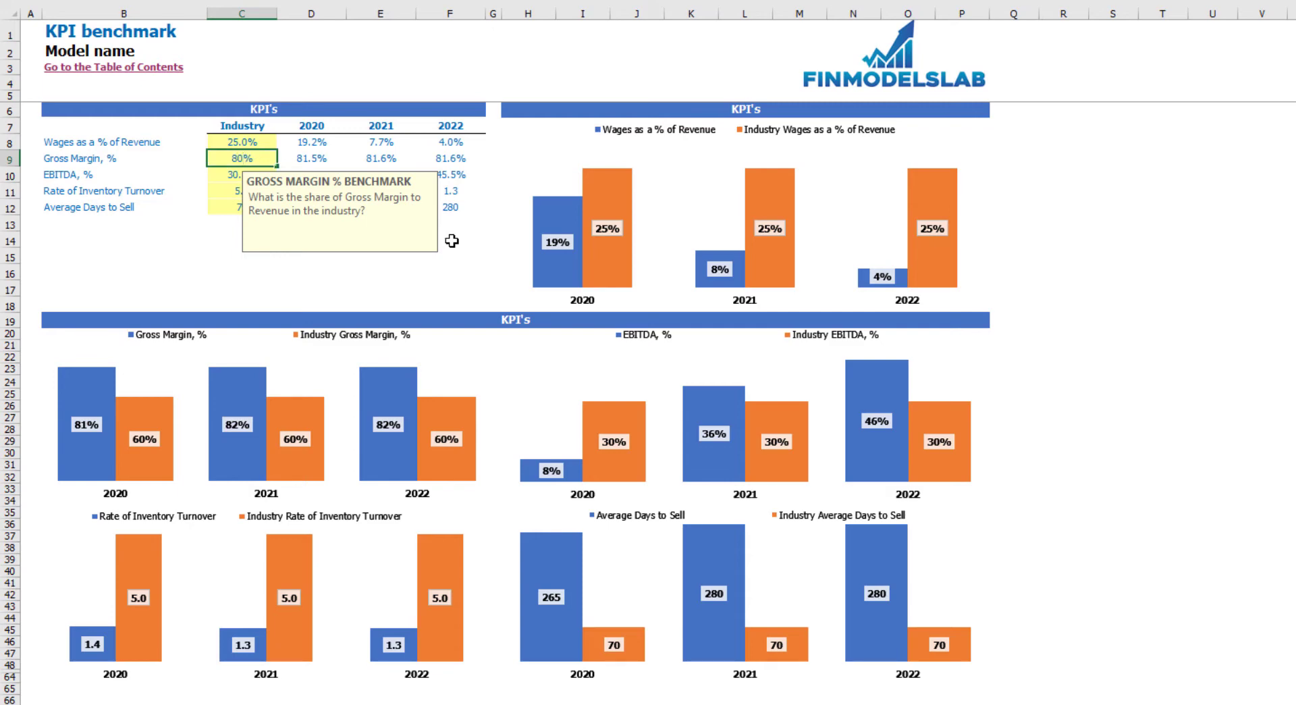
key("Return")
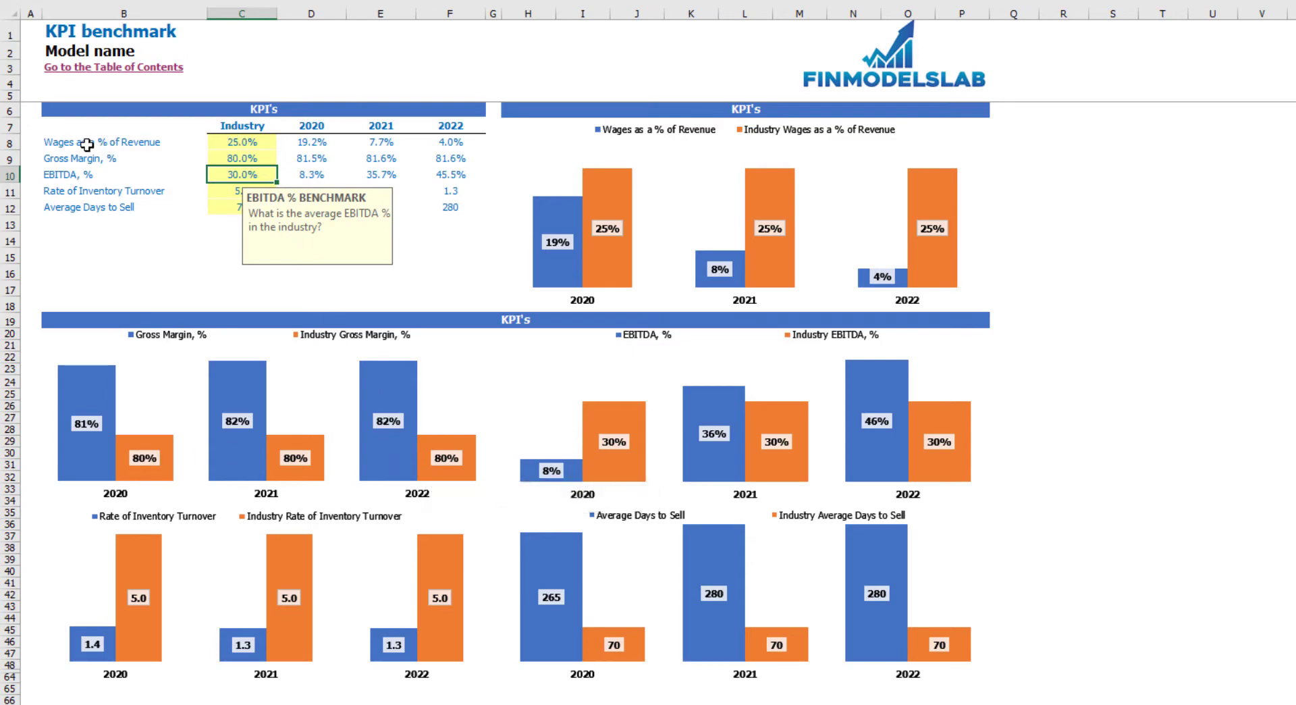
Step: Examine each KPI benchmark row, the 2020 to 2022 values and the wages as a % of revenue chart
left_click(53, 143)
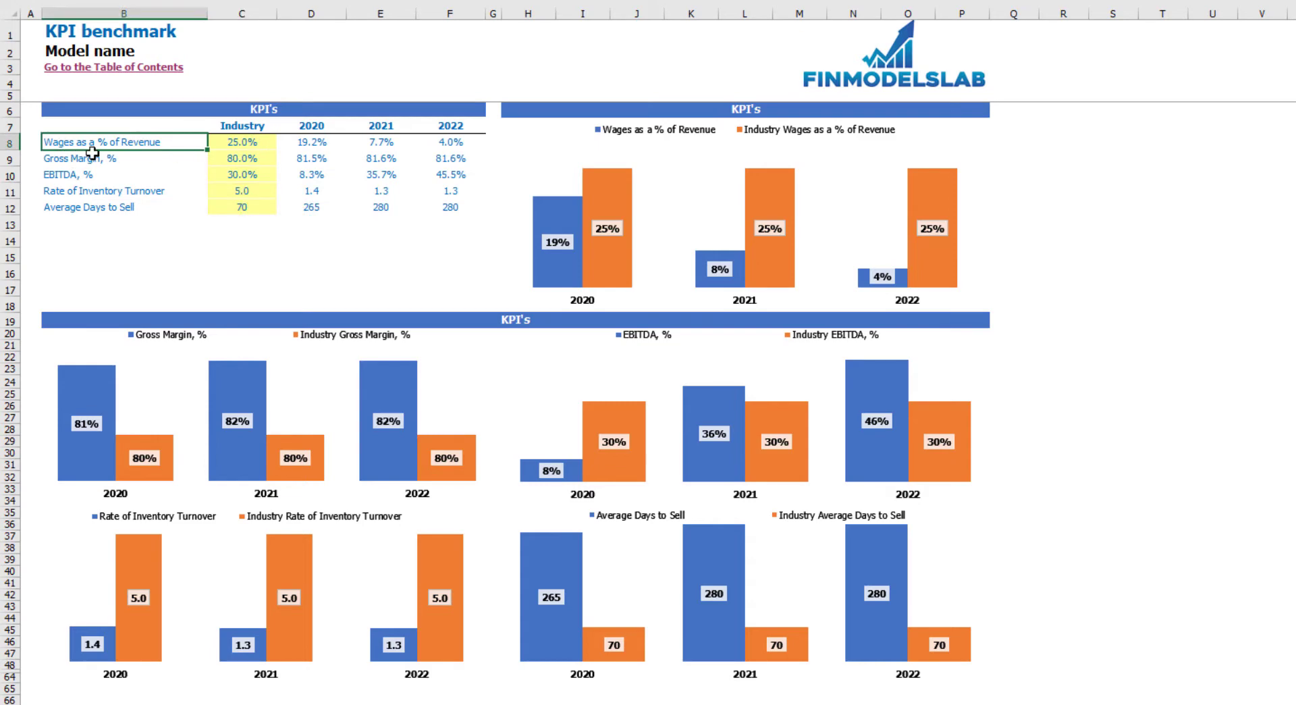
left_click(51, 173)
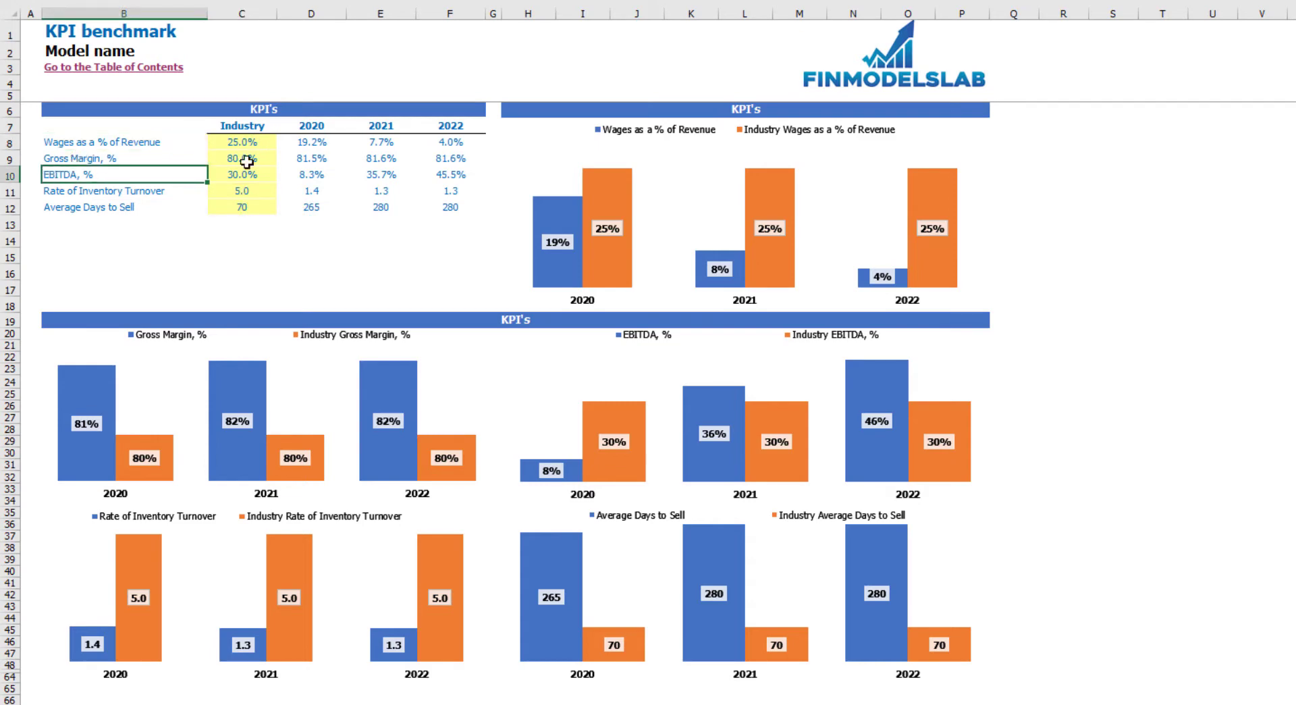
left_click(56, 188)
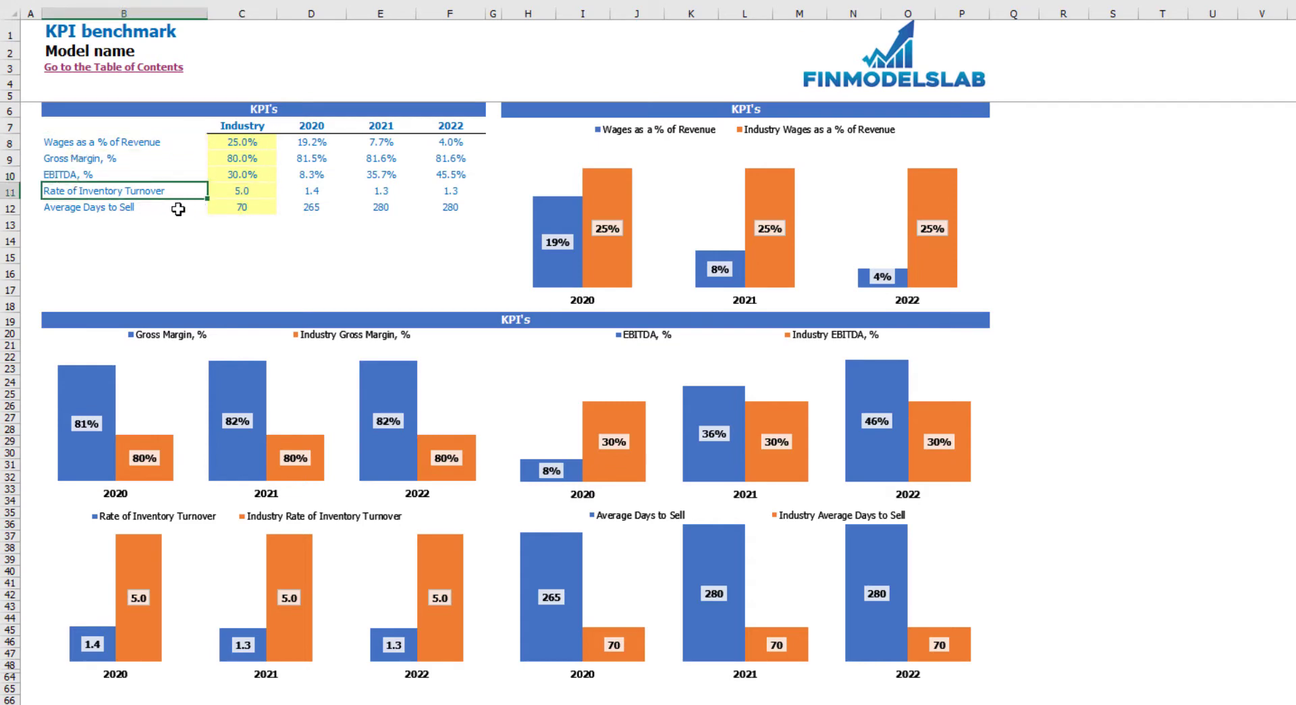
left_click(70, 205)
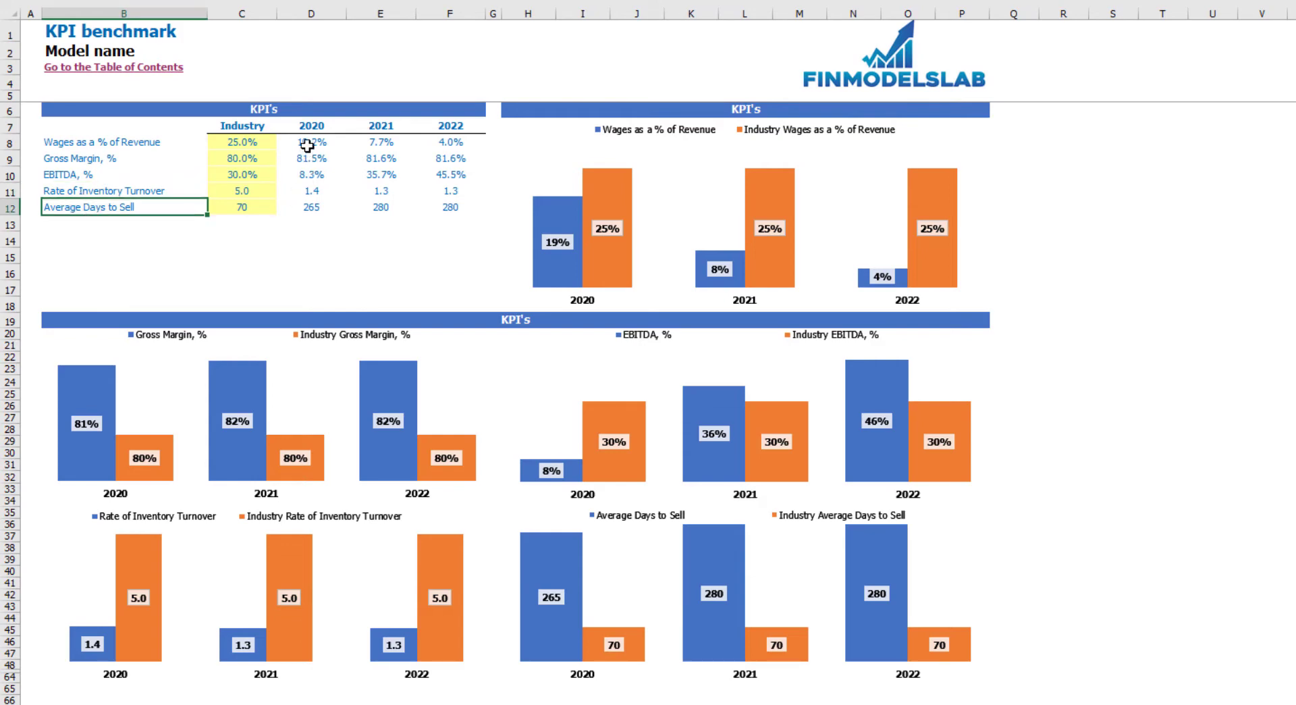
left_click_drag(307, 143, 453, 205)
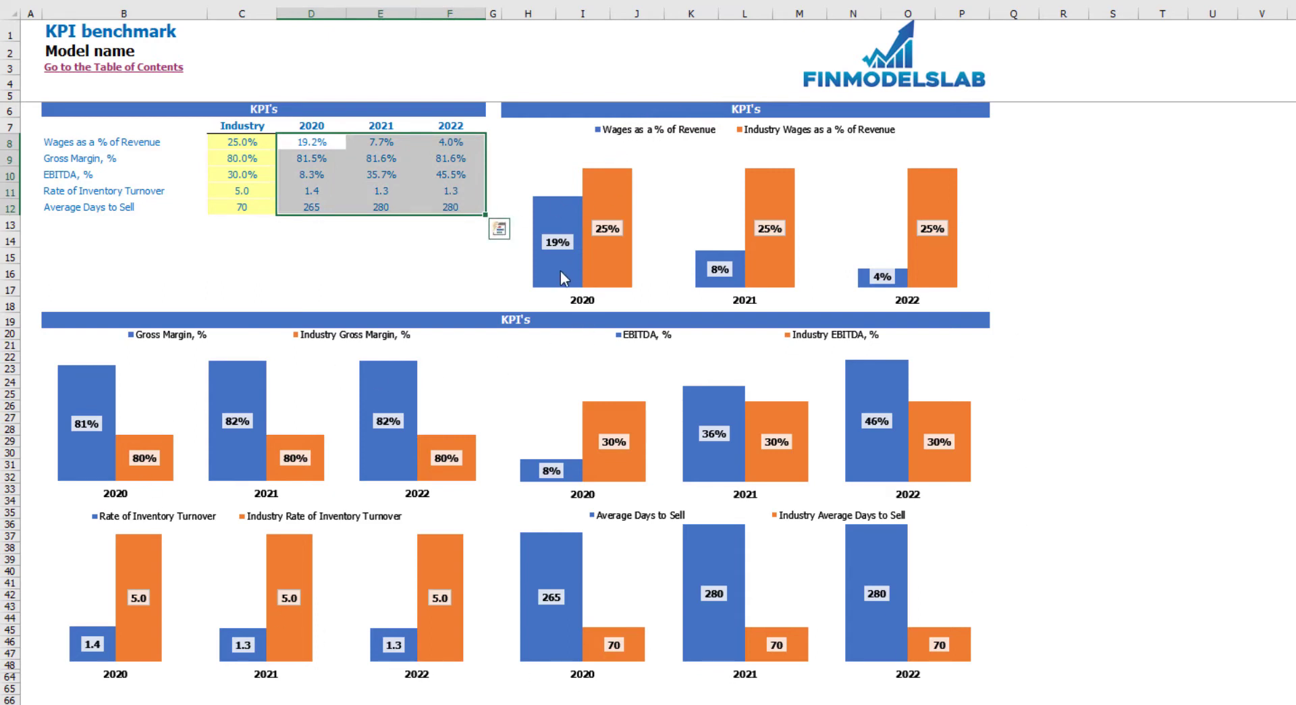
mouse_move(560, 272)
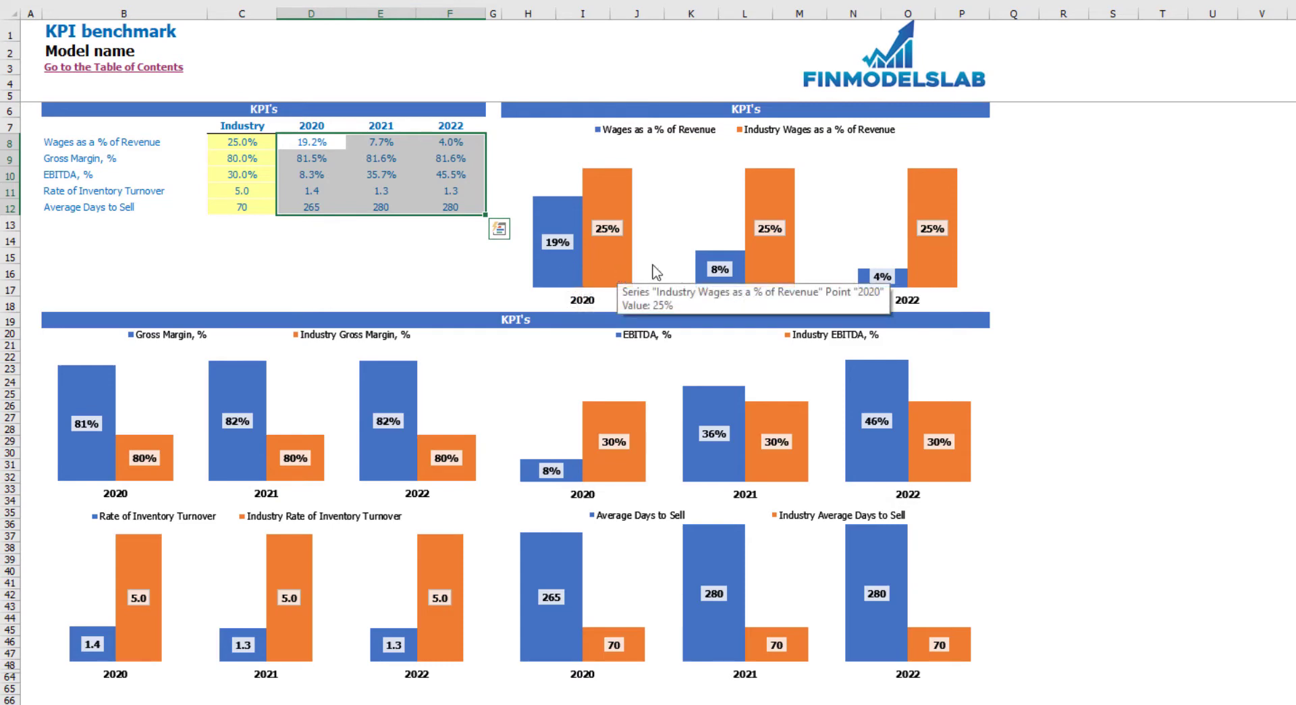
left_click(450, 271)
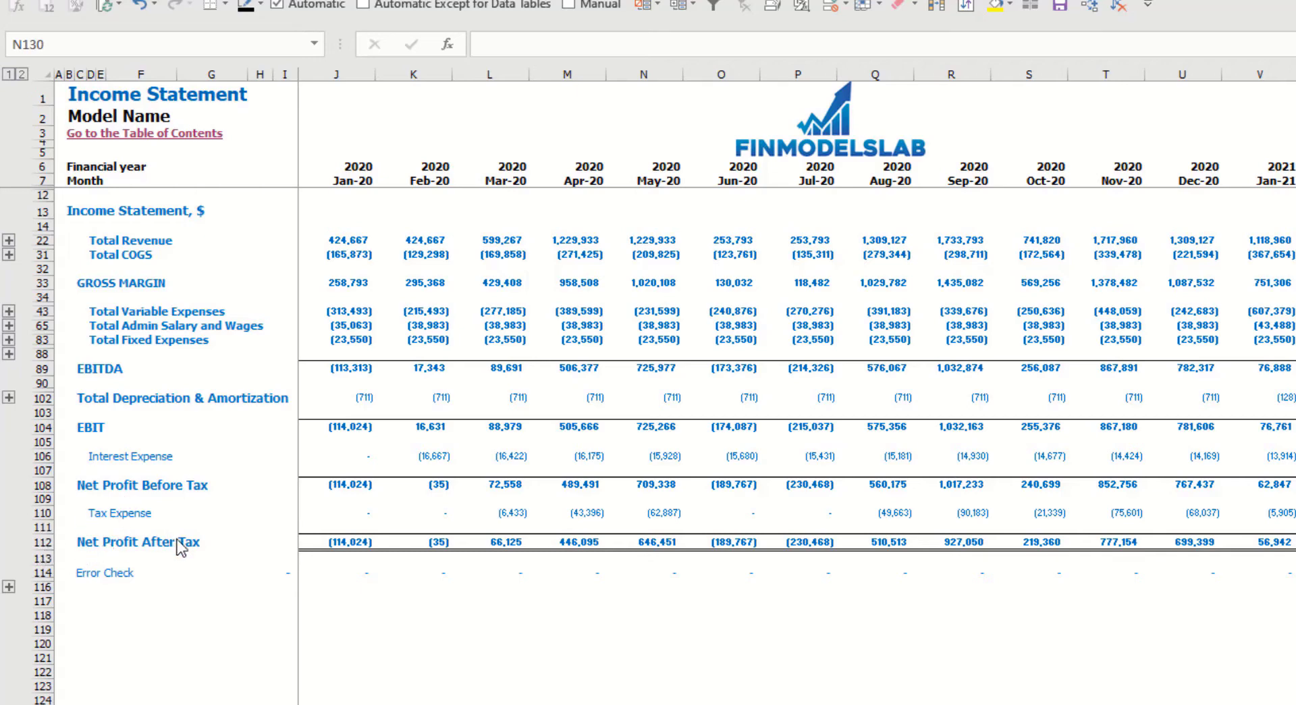
Step: Expand the detail rows of Fixed Expenses, Variable Expenses and Revenue on the Income Statement
left_click(8, 340)
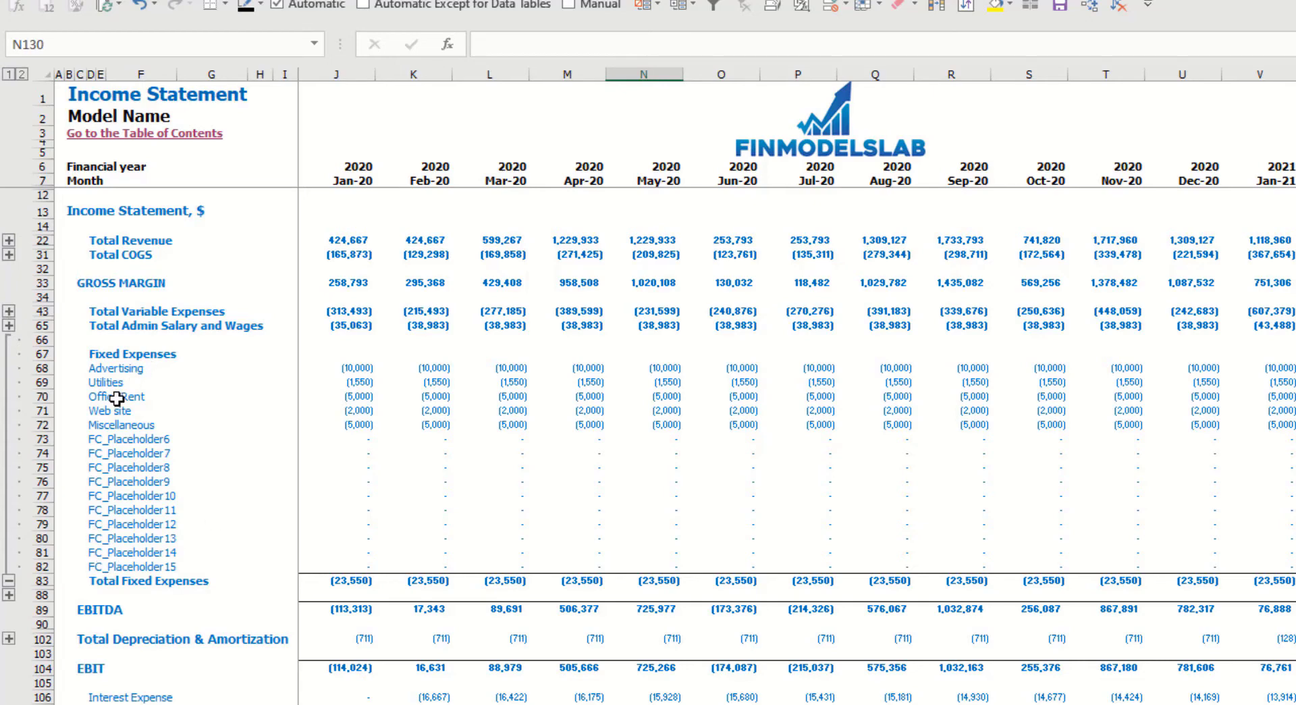
left_click(9, 312)
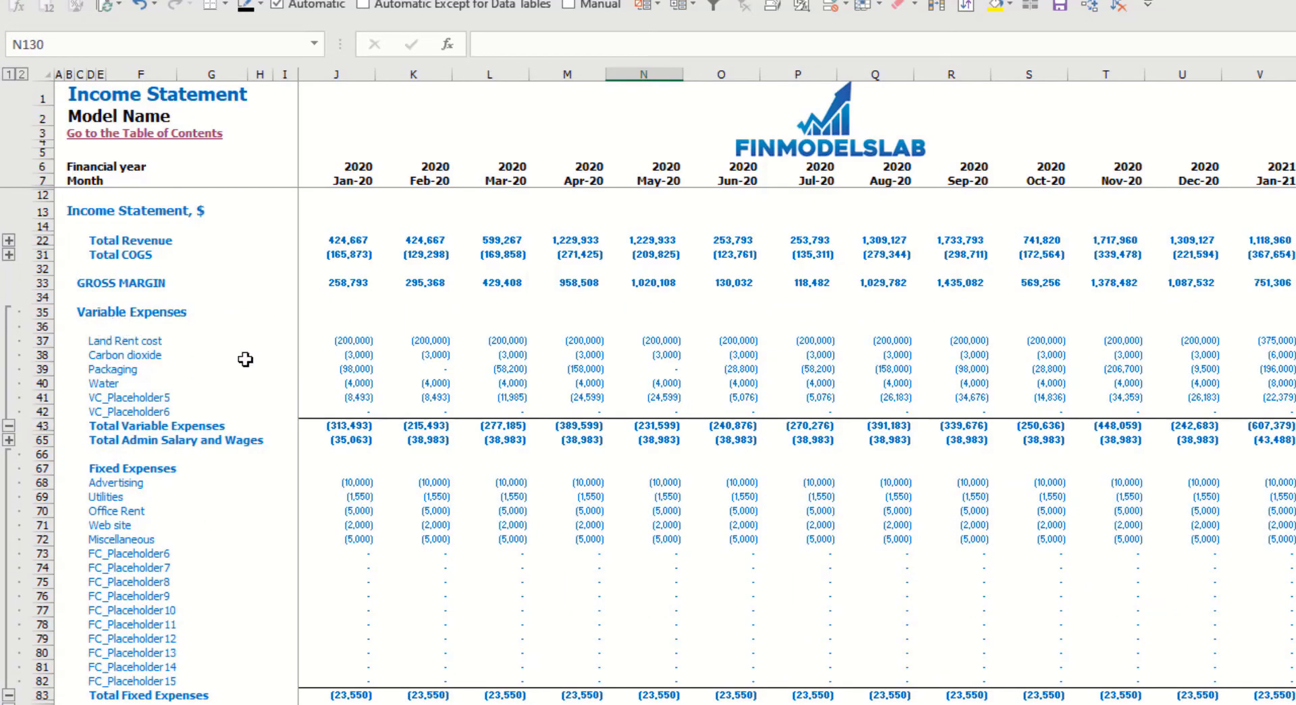
left_click(9, 239)
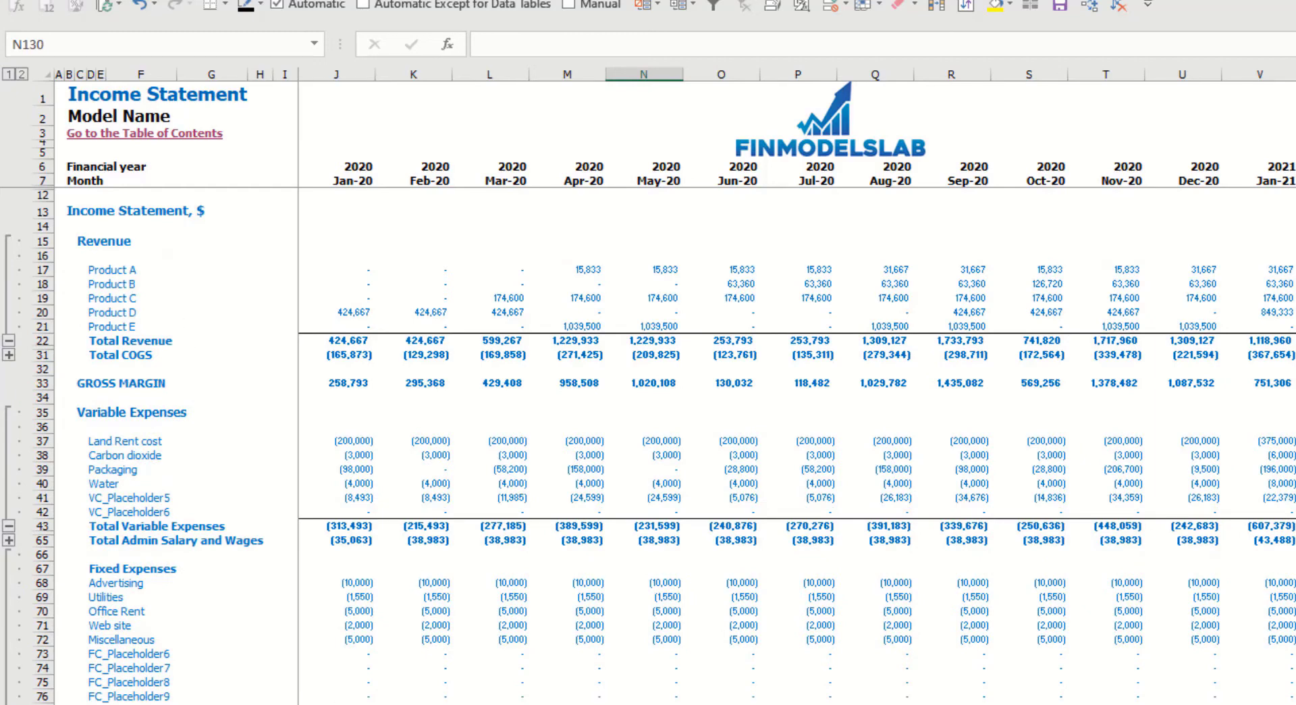
Step: Review the Cash Flow Statement and its indirect-method version, and open the Financial Statements Summary
key("ctrl+Page_Down")
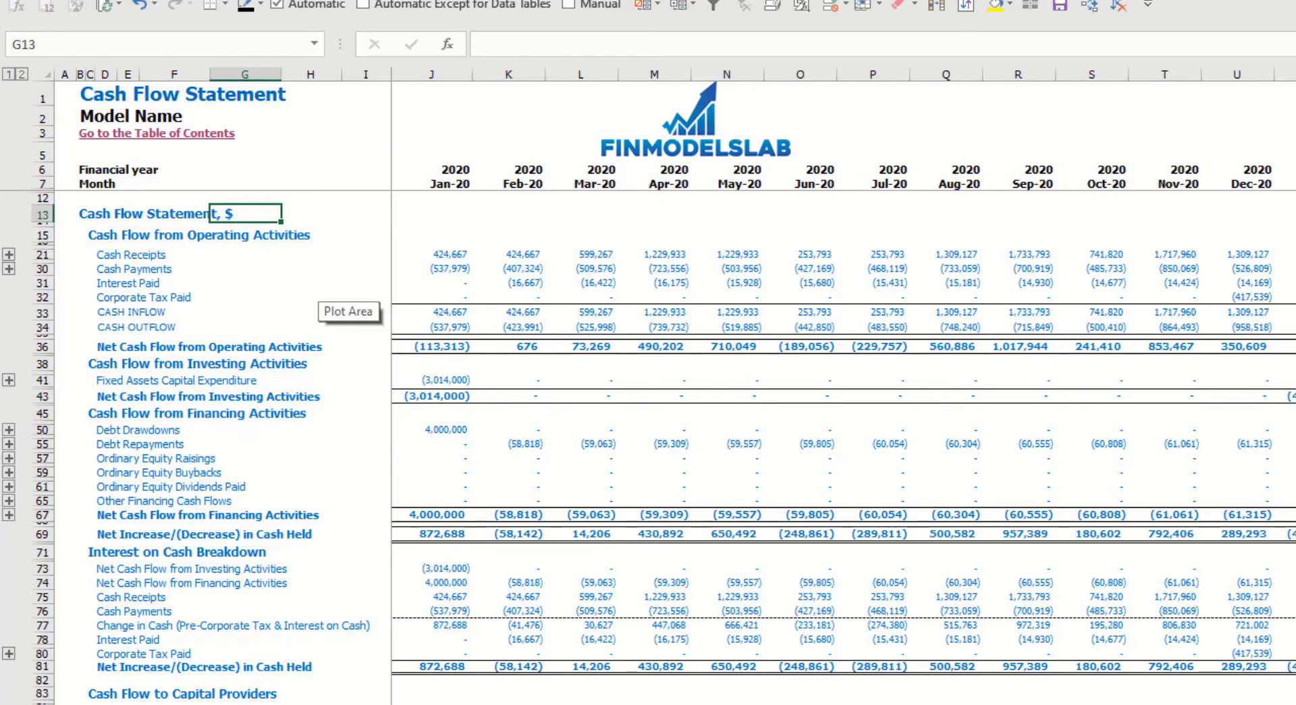
key("ctrl+Page_Down")
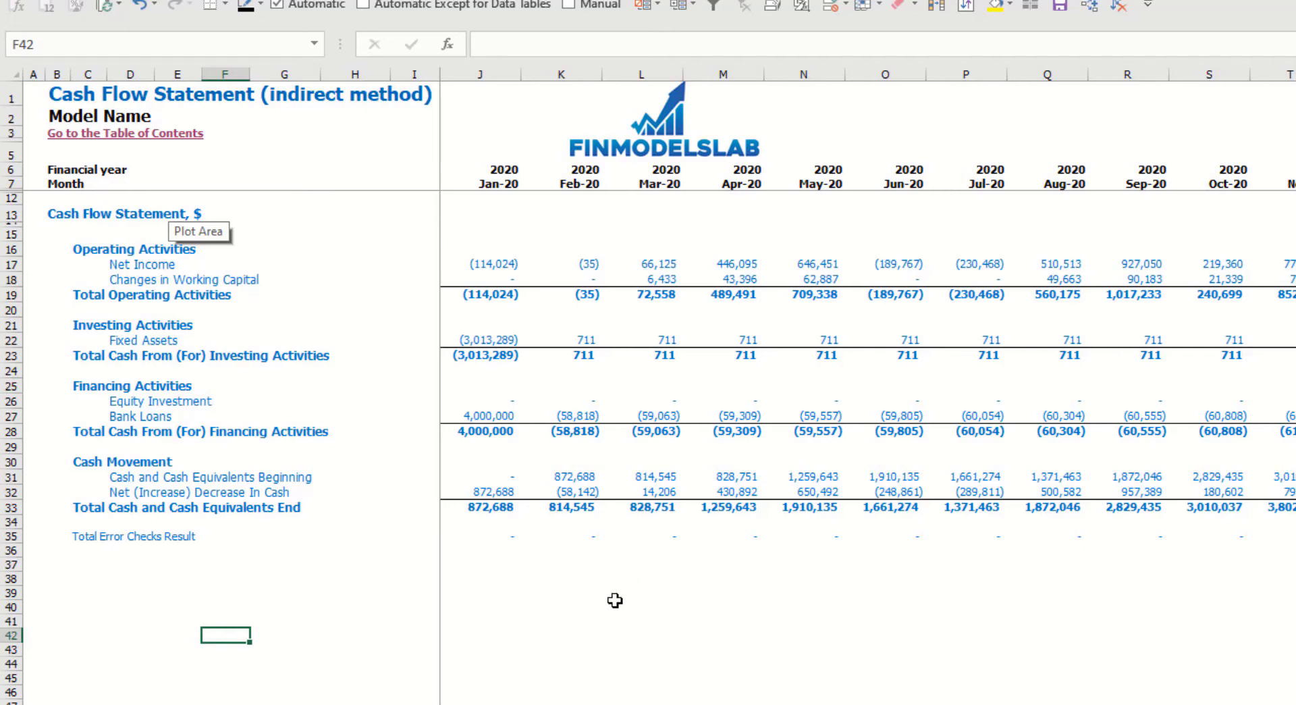
left_click(443, 704)
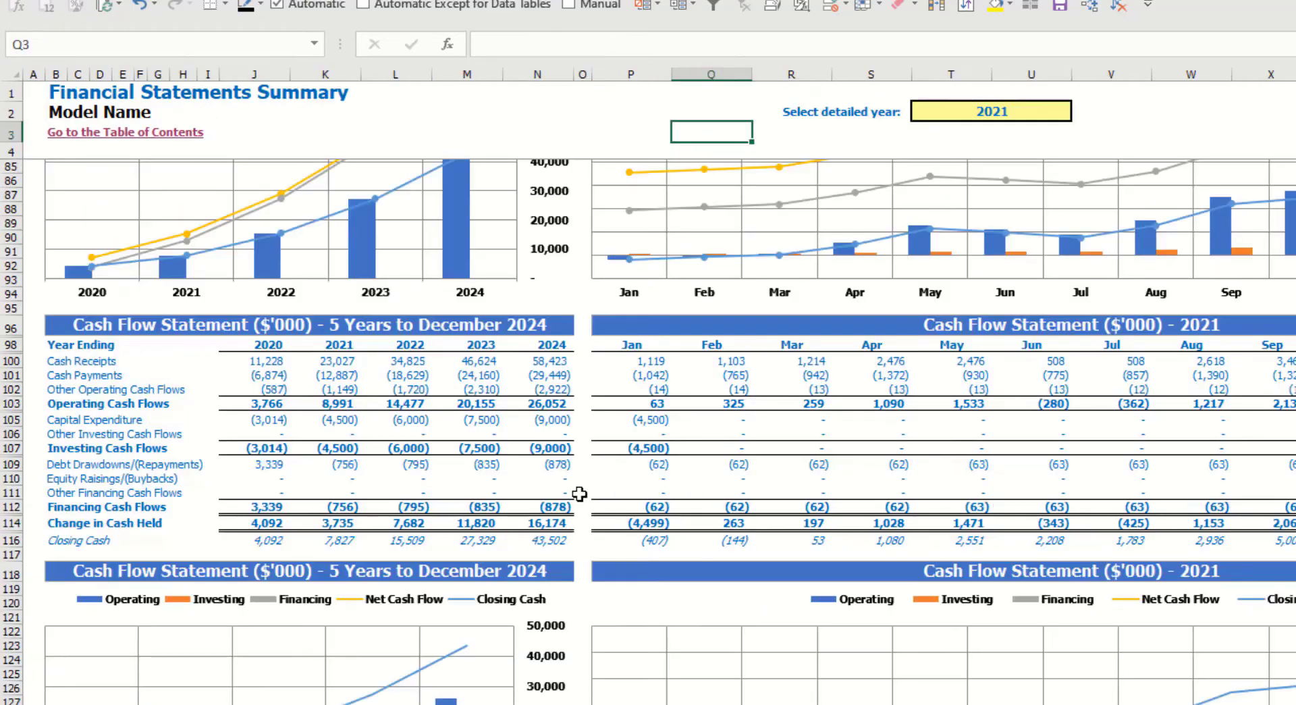
Step: Set the detailed year of the Financial Statements Summary to 2022
scroll(426, 299, "up", 7)
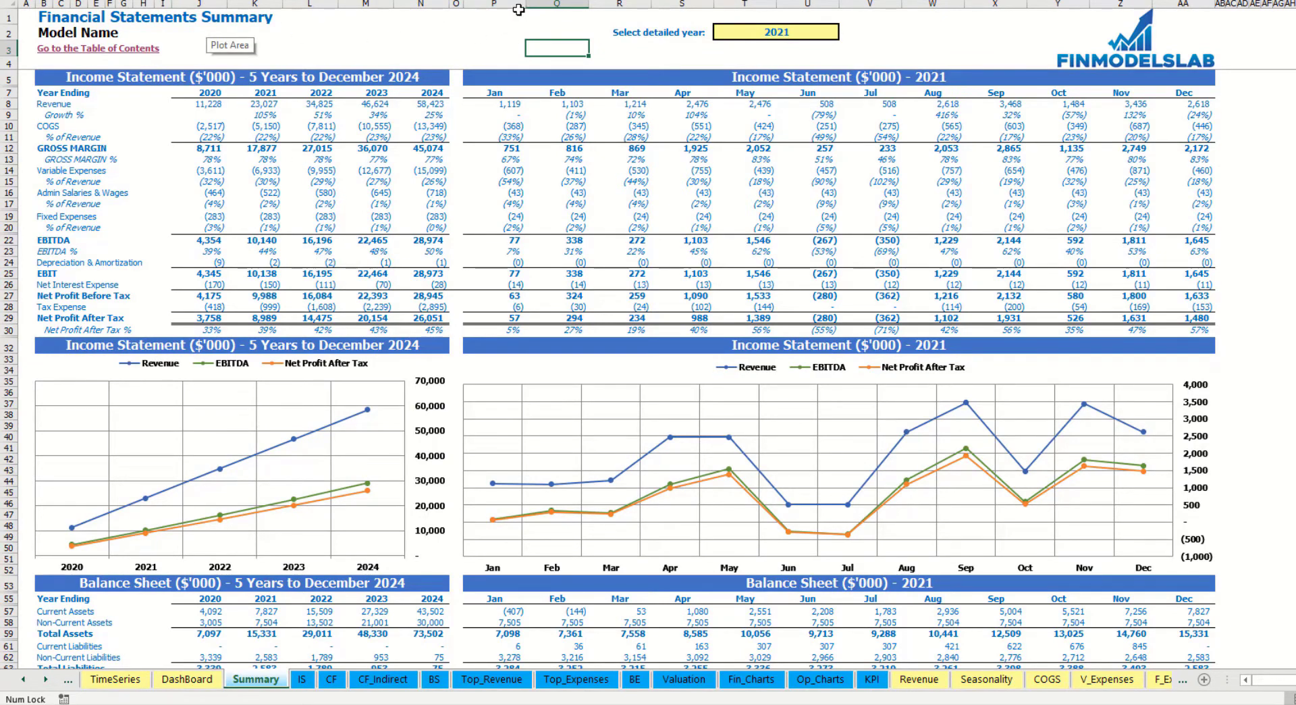
left_click(835, 32)
left_click(846, 33)
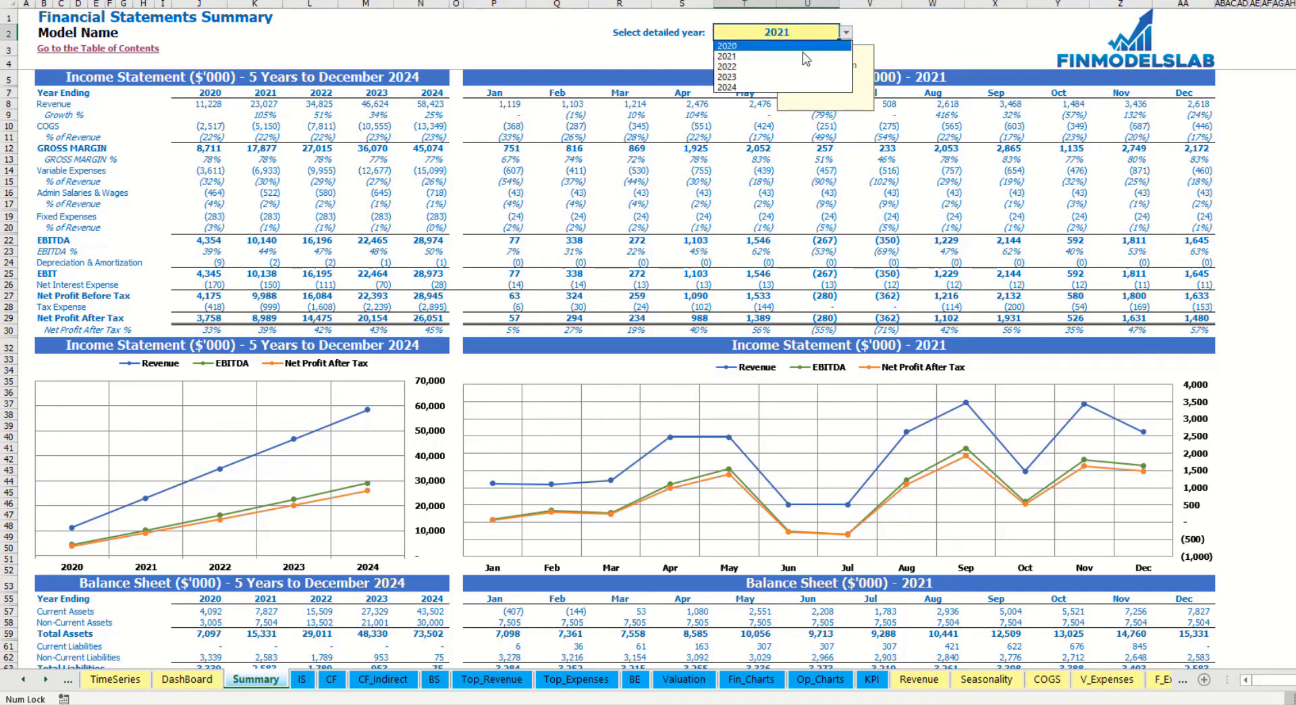
left_click(802, 66)
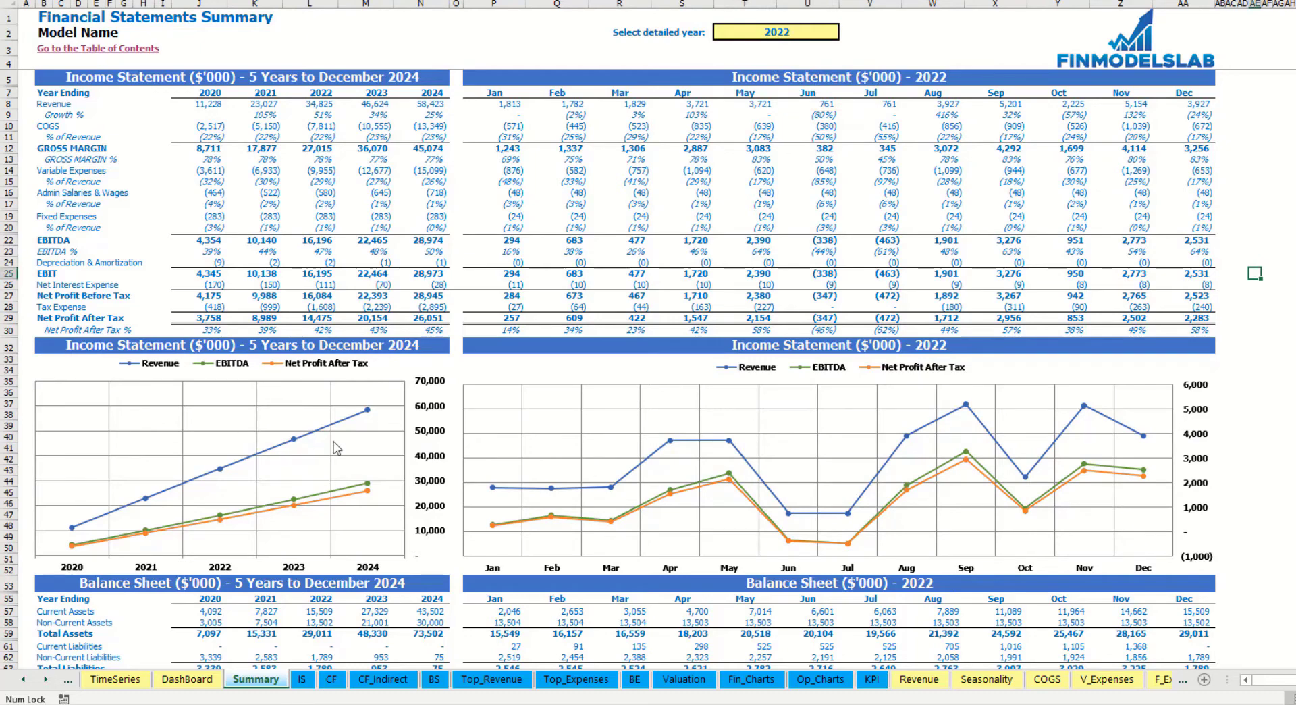
Step: Review the balance sheet and cash flow tables and charts further down the Financial Statements Summary
scroll(338, 449, "down", 3)
scroll(335, 447, "down", 6)
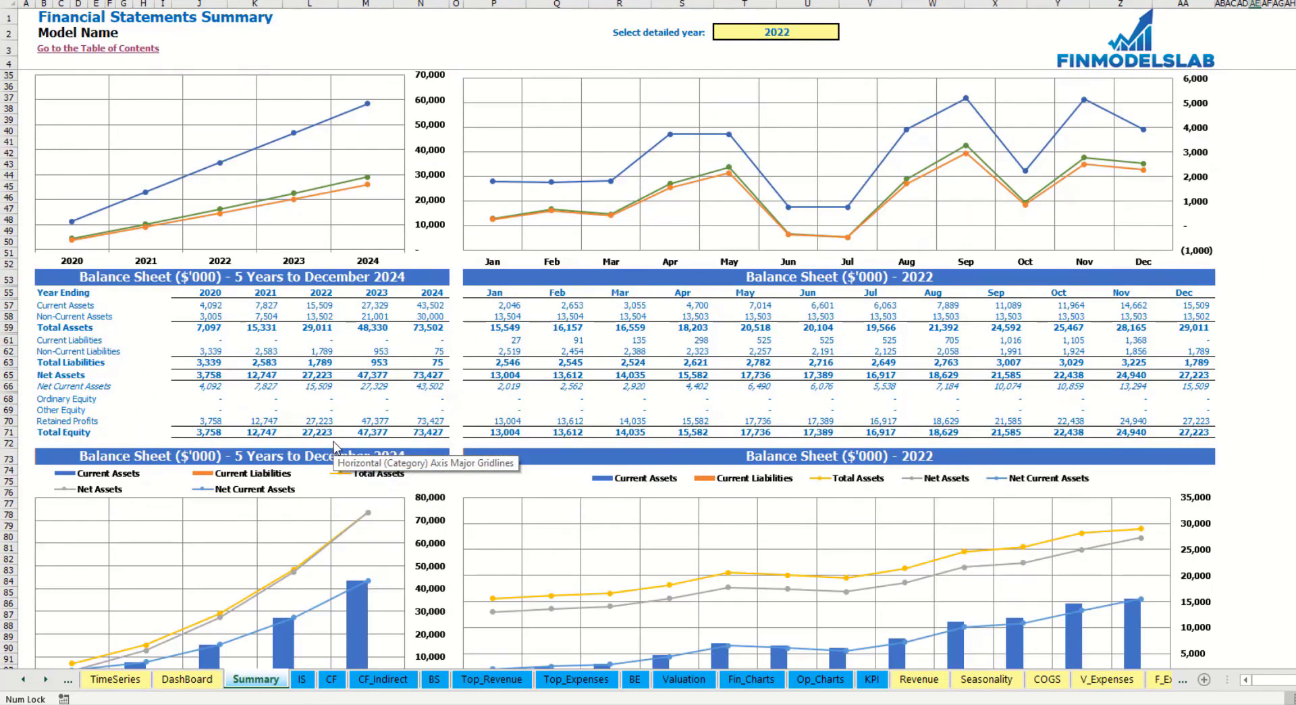
scroll(152, 314, "down", 3)
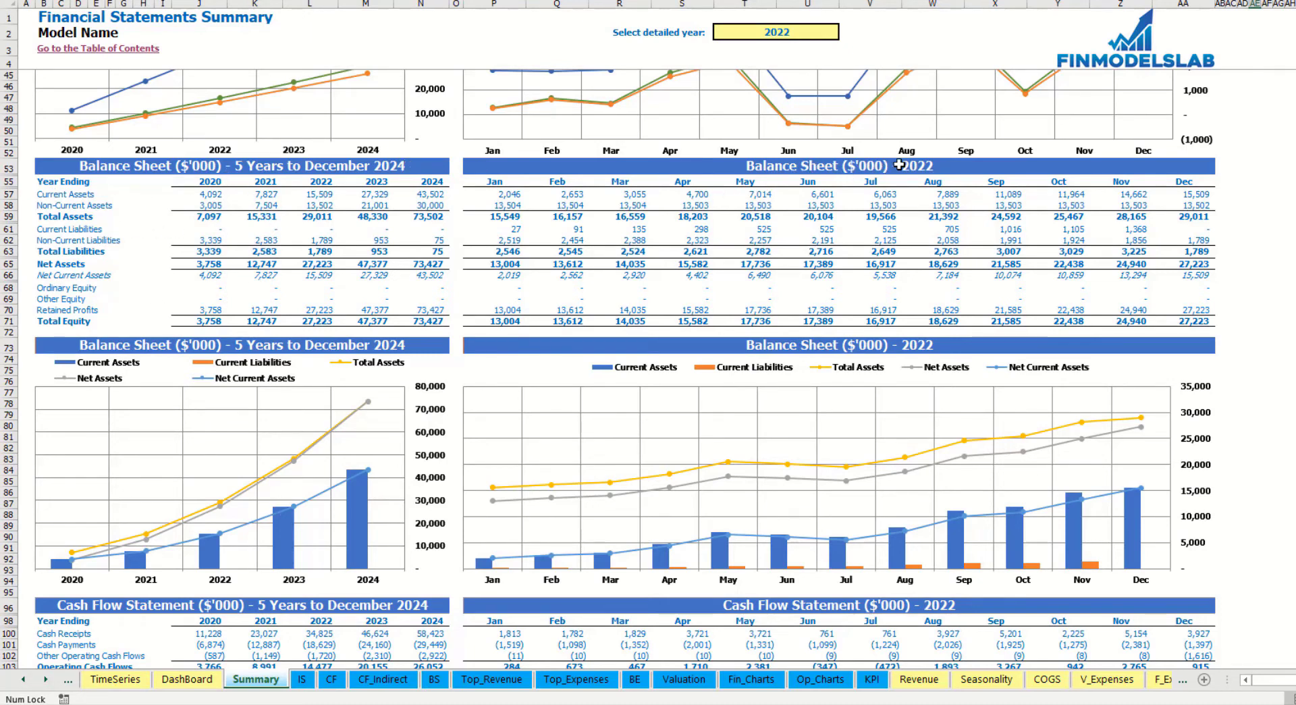
scroll(598, 327, "down", 16)
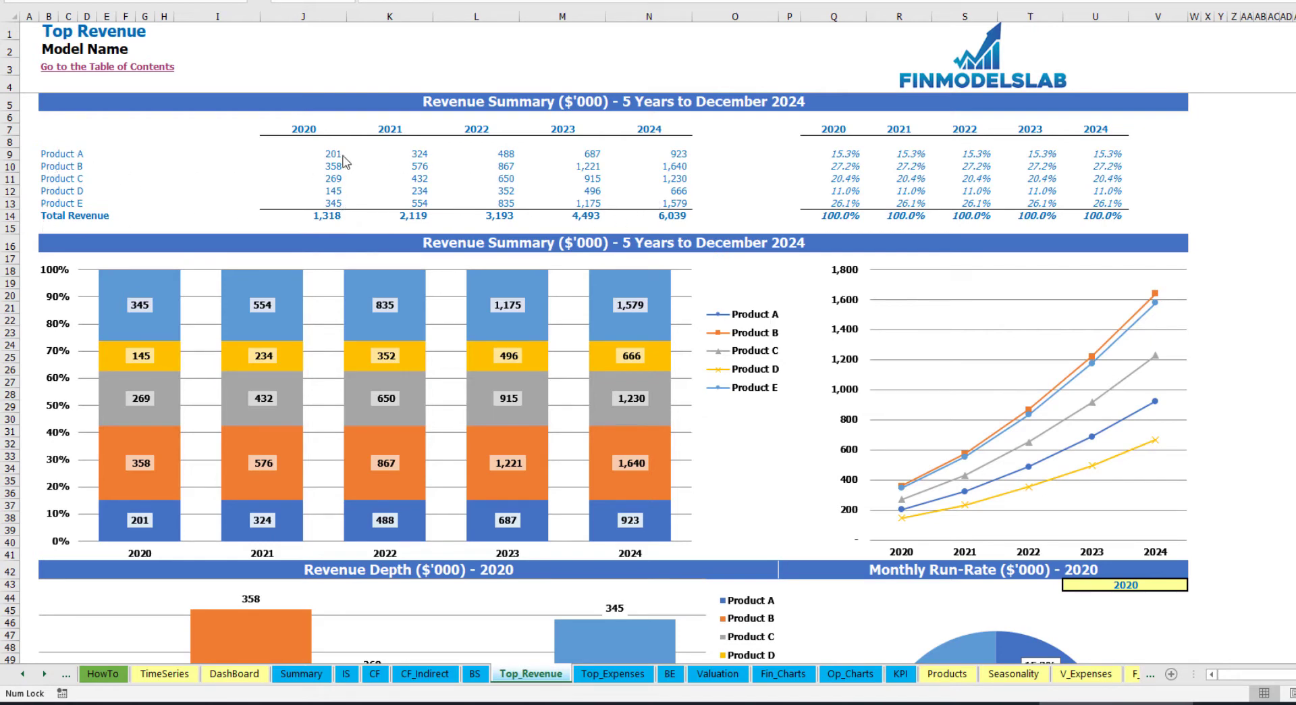
Step: Examine the five-year revenue by product and the matching percentage shares on the Top_Revenue sheet
left_click_drag(341, 155, 682, 216)
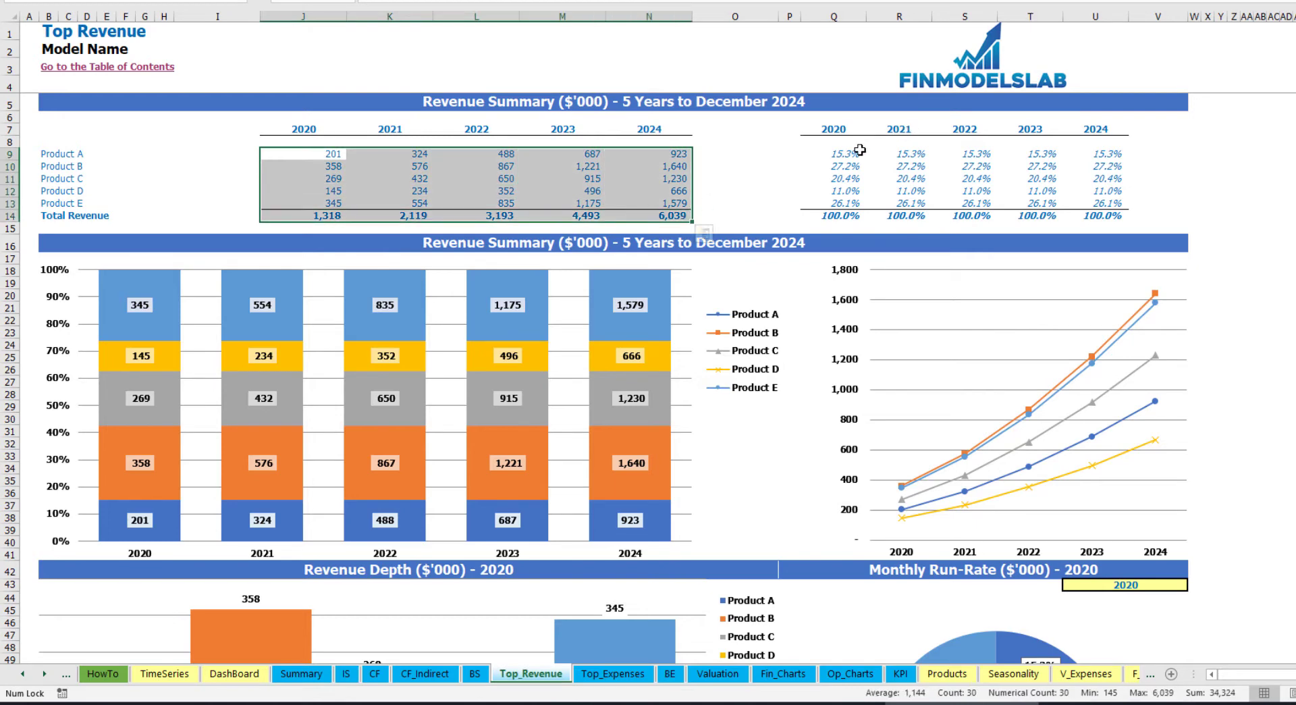
left_click_drag(859, 149, 1080, 214)
left_click(1233, 191)
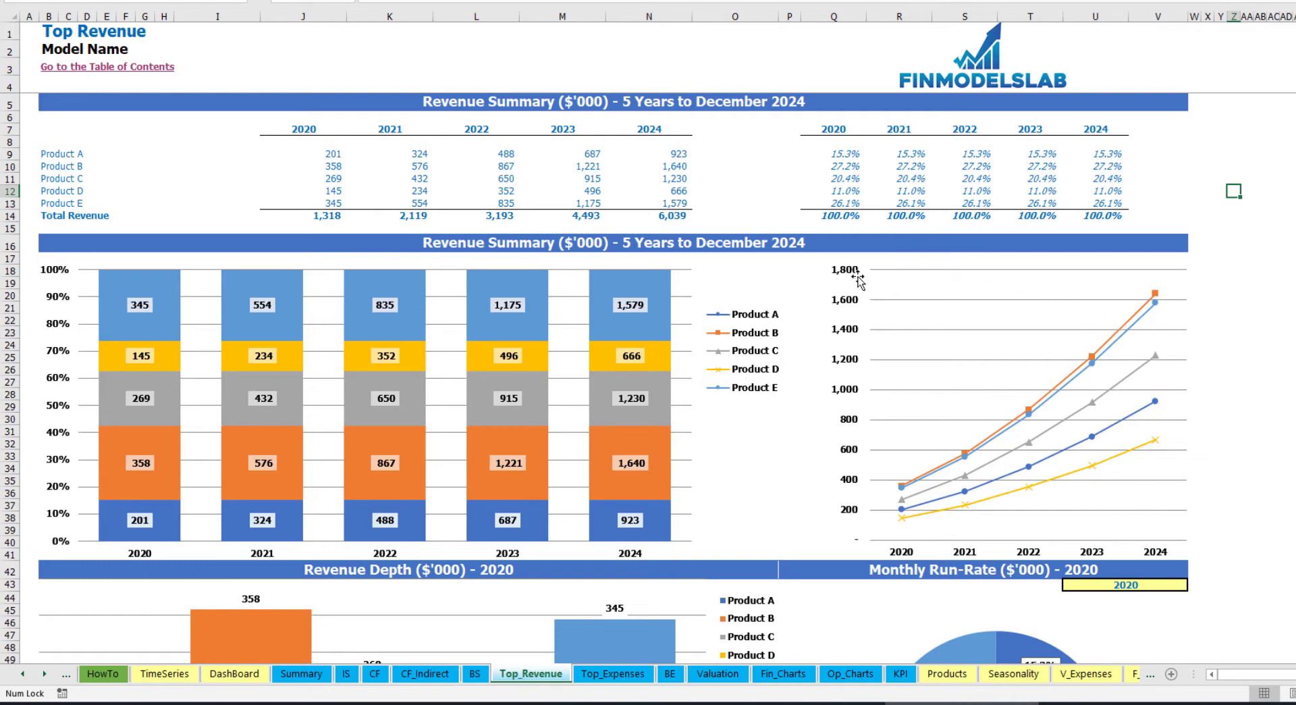
Step: Set the year of the Revenue Depth and Monthly Run-Rate charts to 2021
scroll(1076, 434, "down", 7)
scroll(1252, 362, "down", 3)
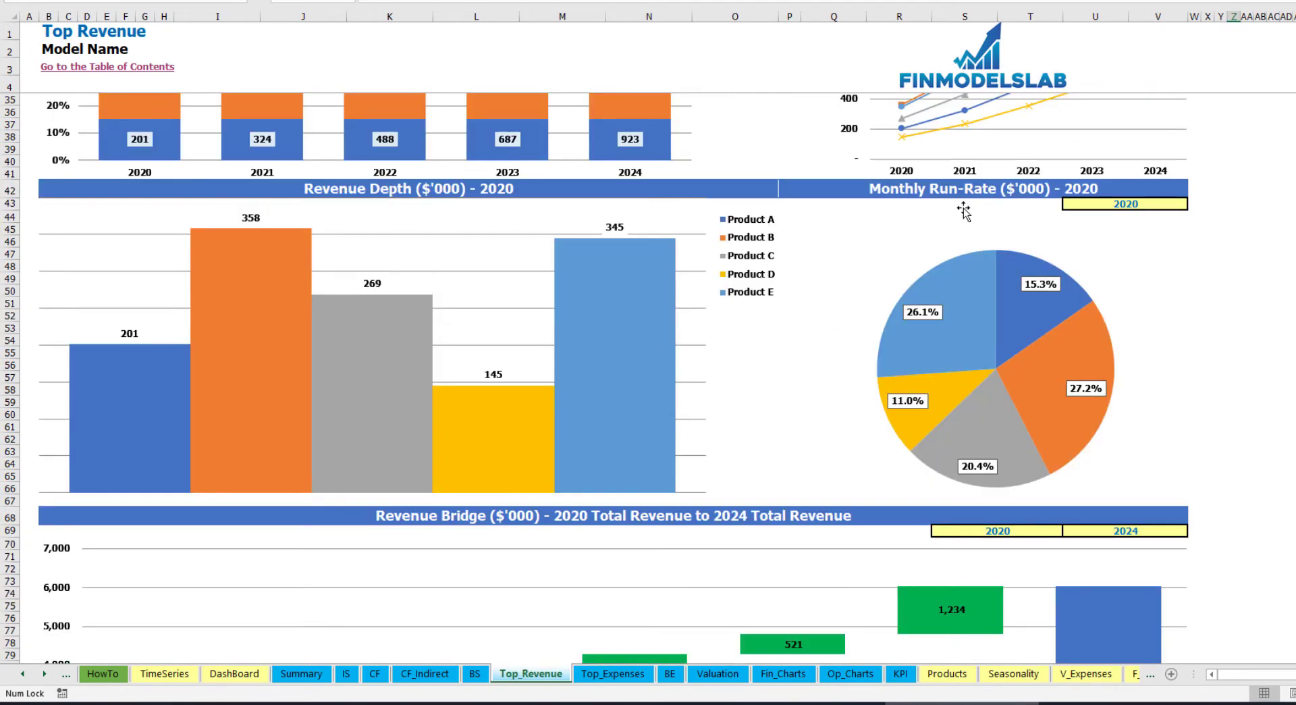
left_click(1171, 204)
left_click(1193, 204)
left_click(1160, 229)
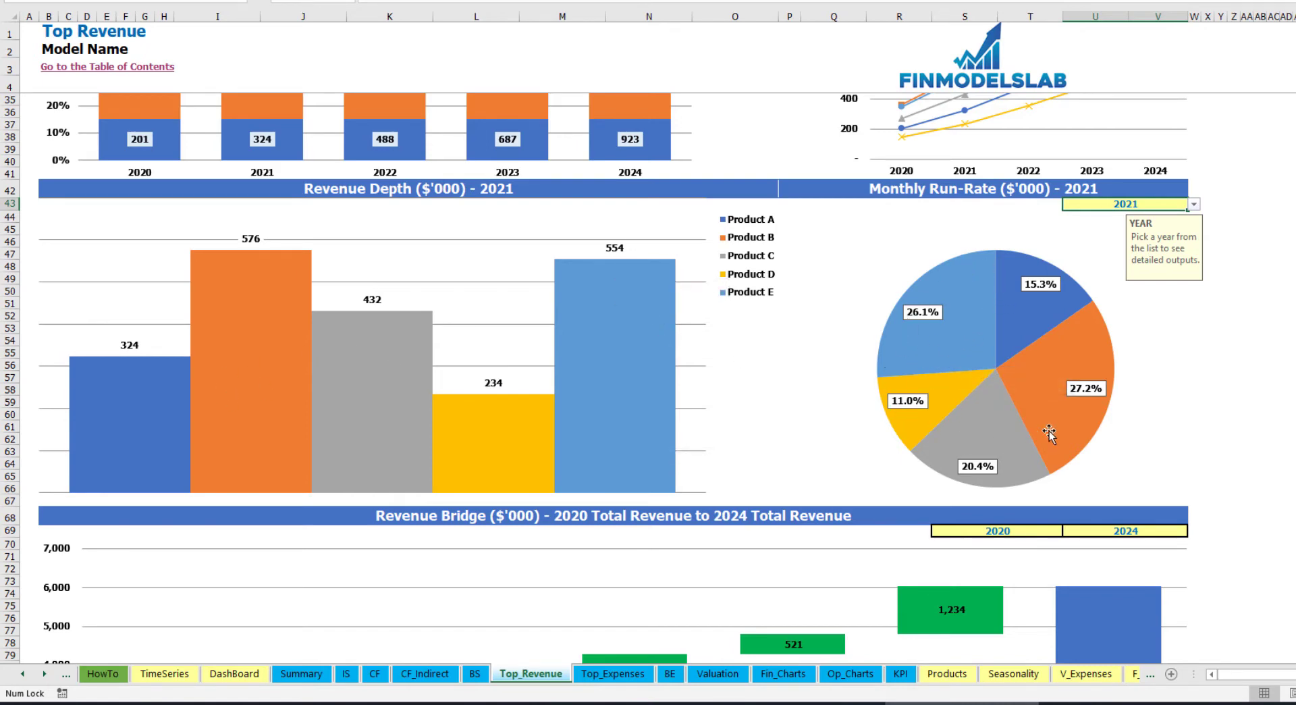
Step: Examine the Monthly Run-Rate pie chart and the Revenue Bridge chart on the Top_Revenue sheet
mouse_move(1011, 417)
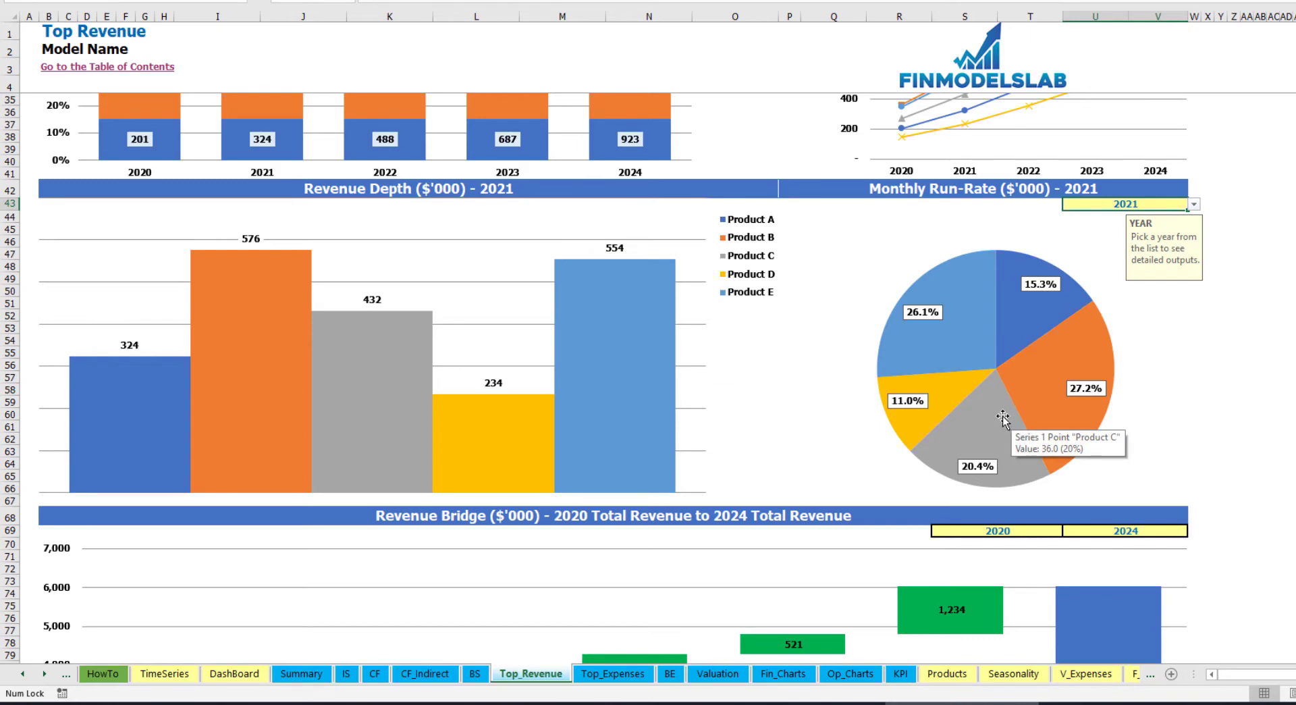
scroll(1003, 419, "down", 7)
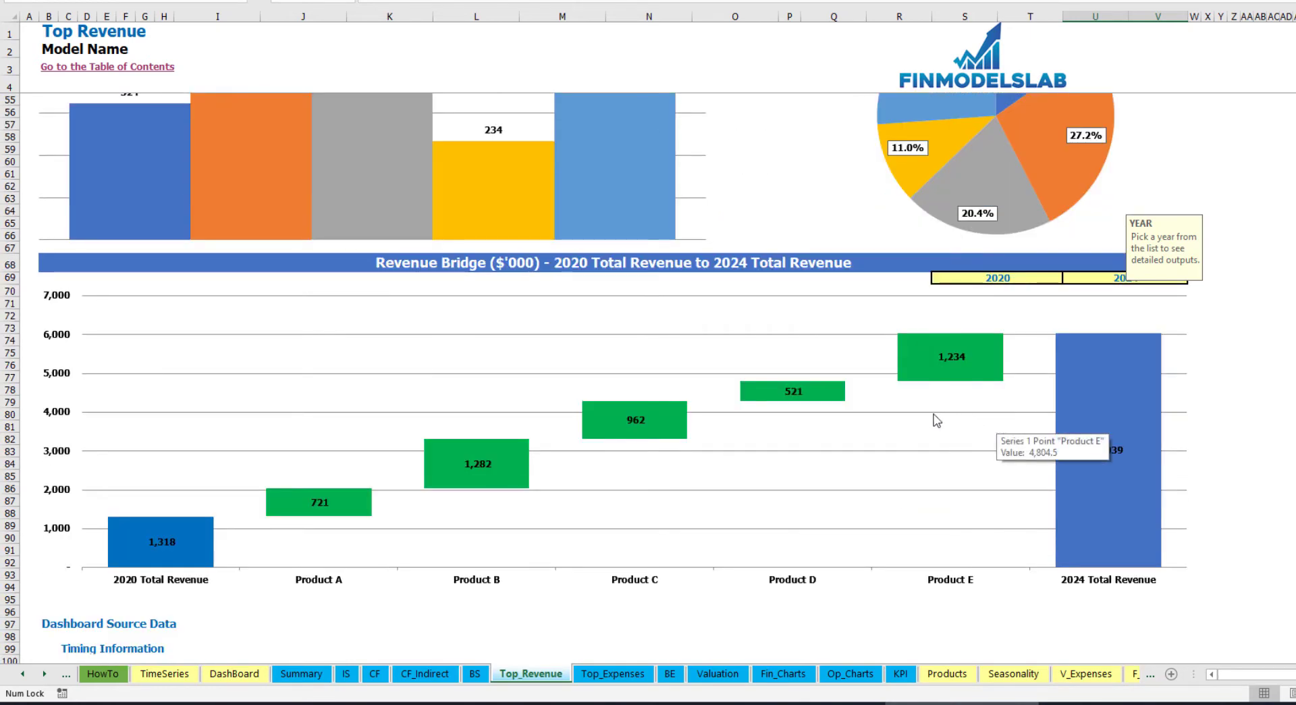
left_click(1292, 329)
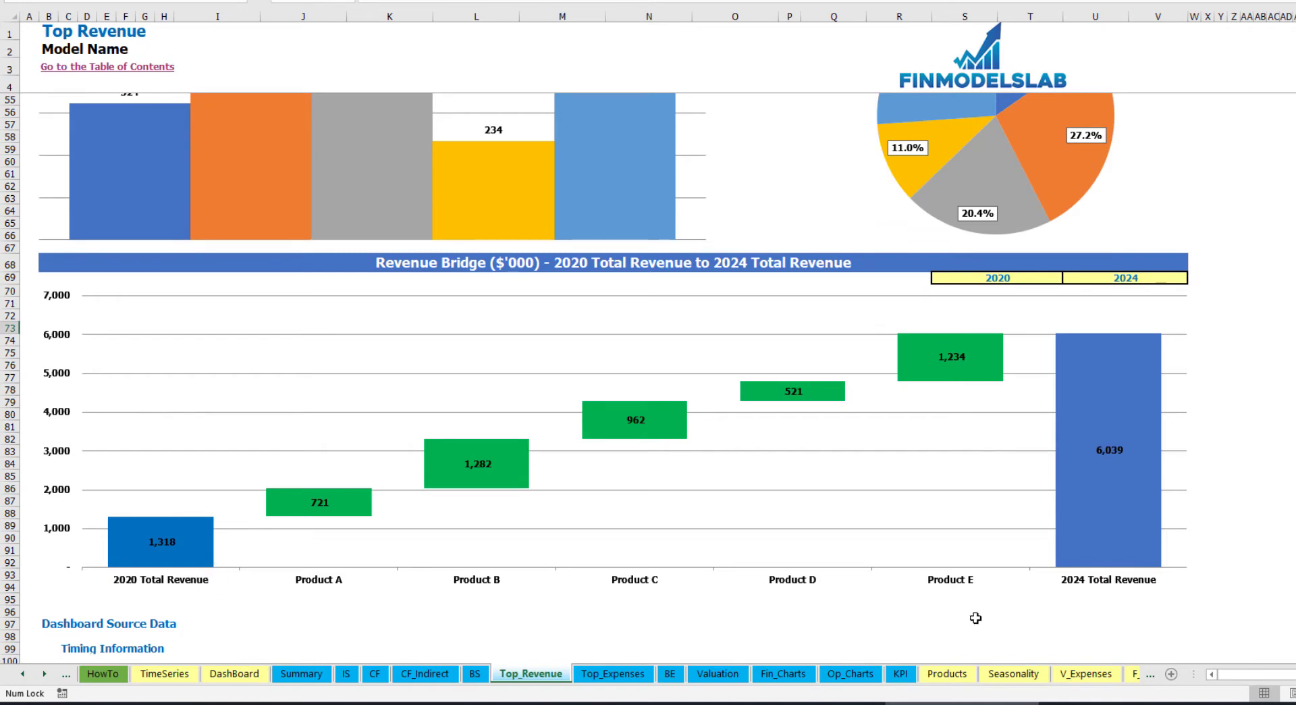
Step: Check the year choices offered for the first and last year of the Revenue Bridge chart
left_click(1050, 277)
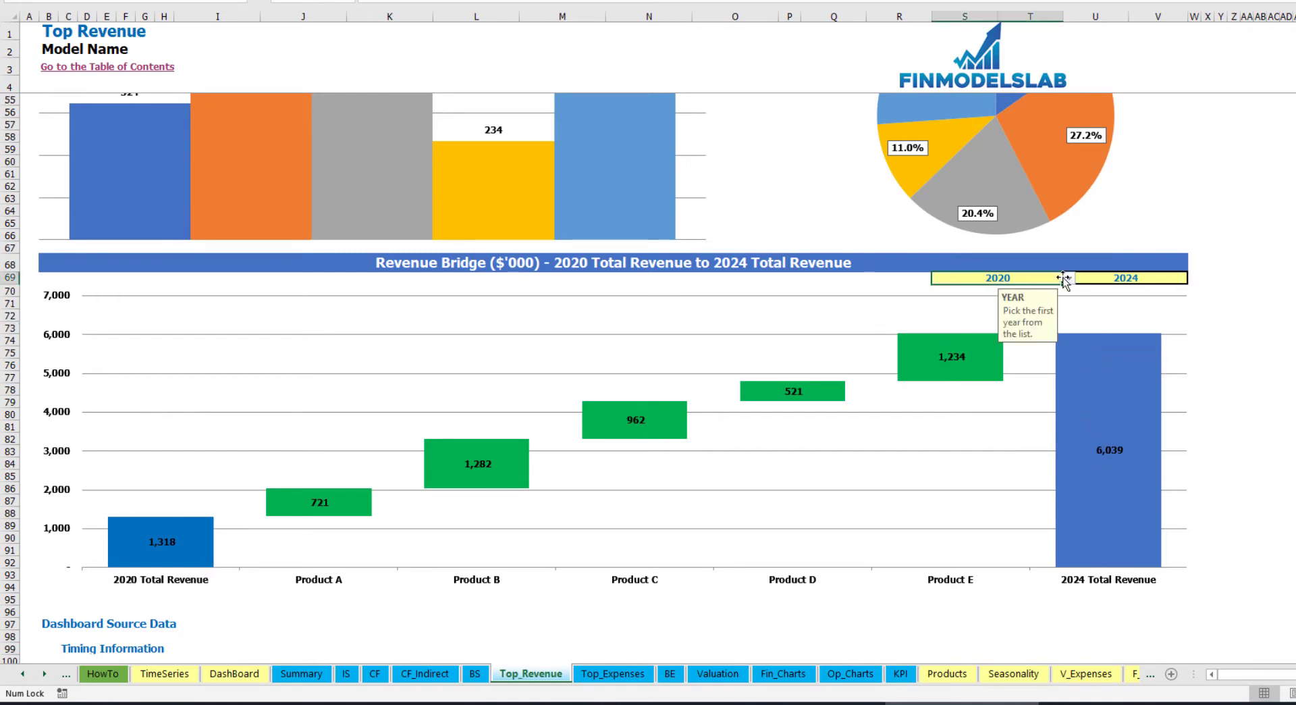
left_click(1069, 278)
left_click(1070, 291)
left_click(1147, 277)
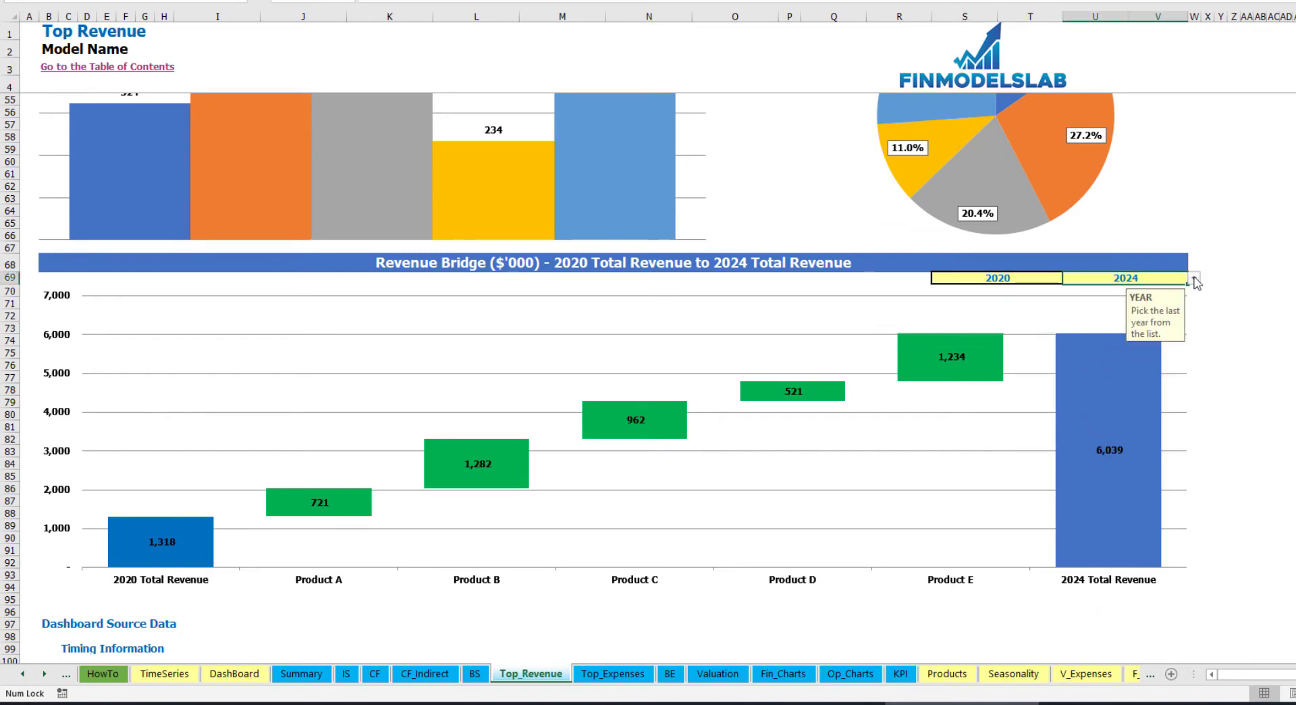
left_click(1194, 278)
key("Escape")
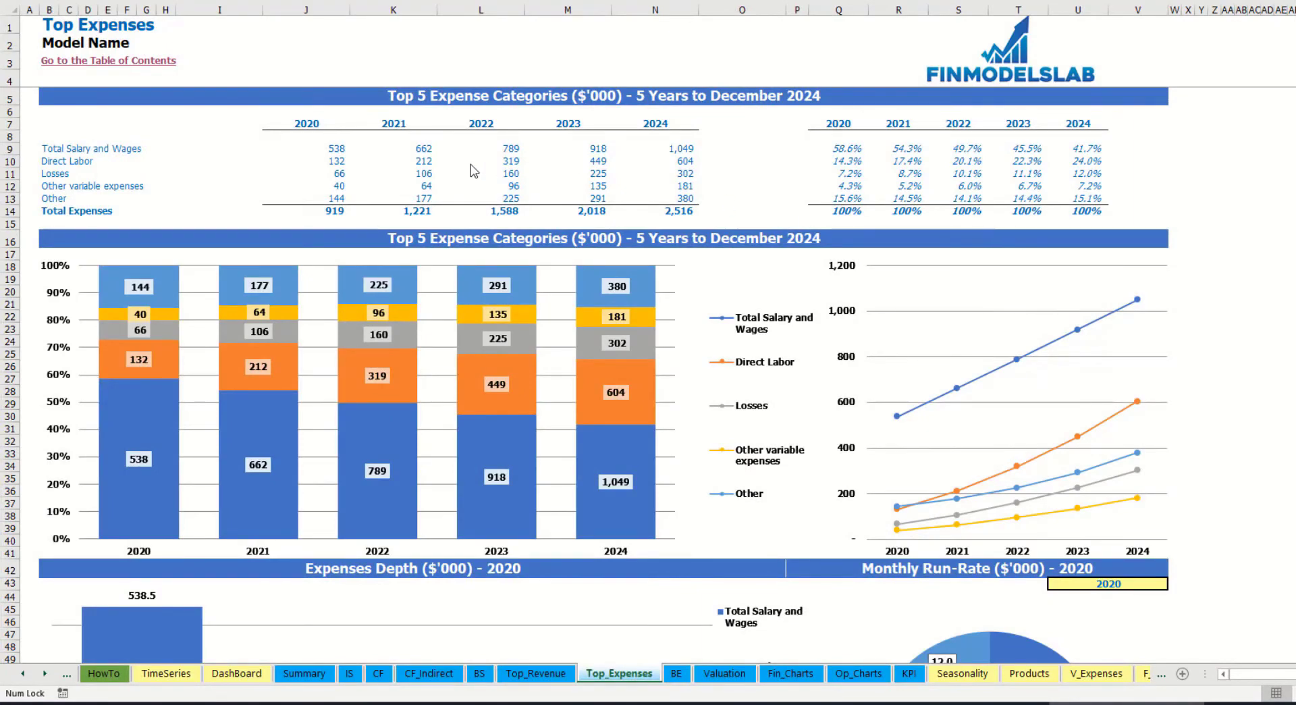
Step: Examine the top five expense categories, their yearly amounts, totals and percentage shares, and the Expenses Depth and Monthly Run-Rate charts on Top_Expenses
left_click_drag(49, 150, 45, 194)
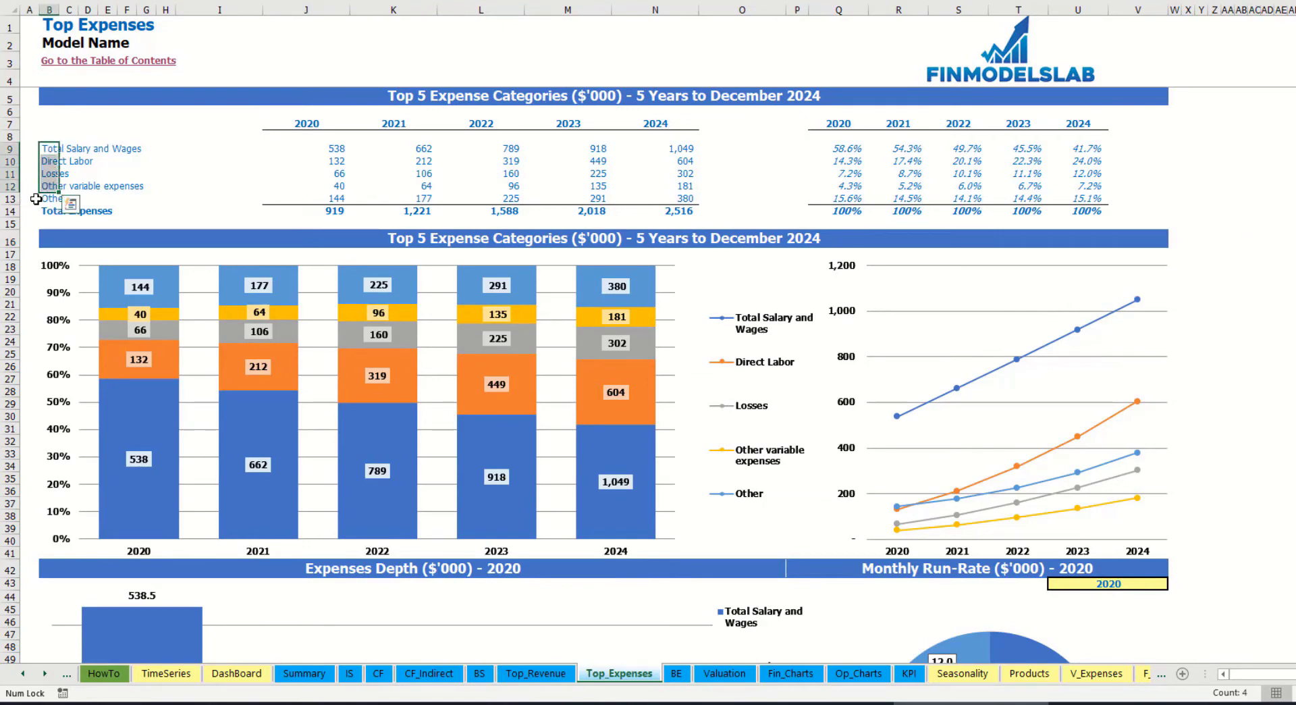
left_click(42, 197)
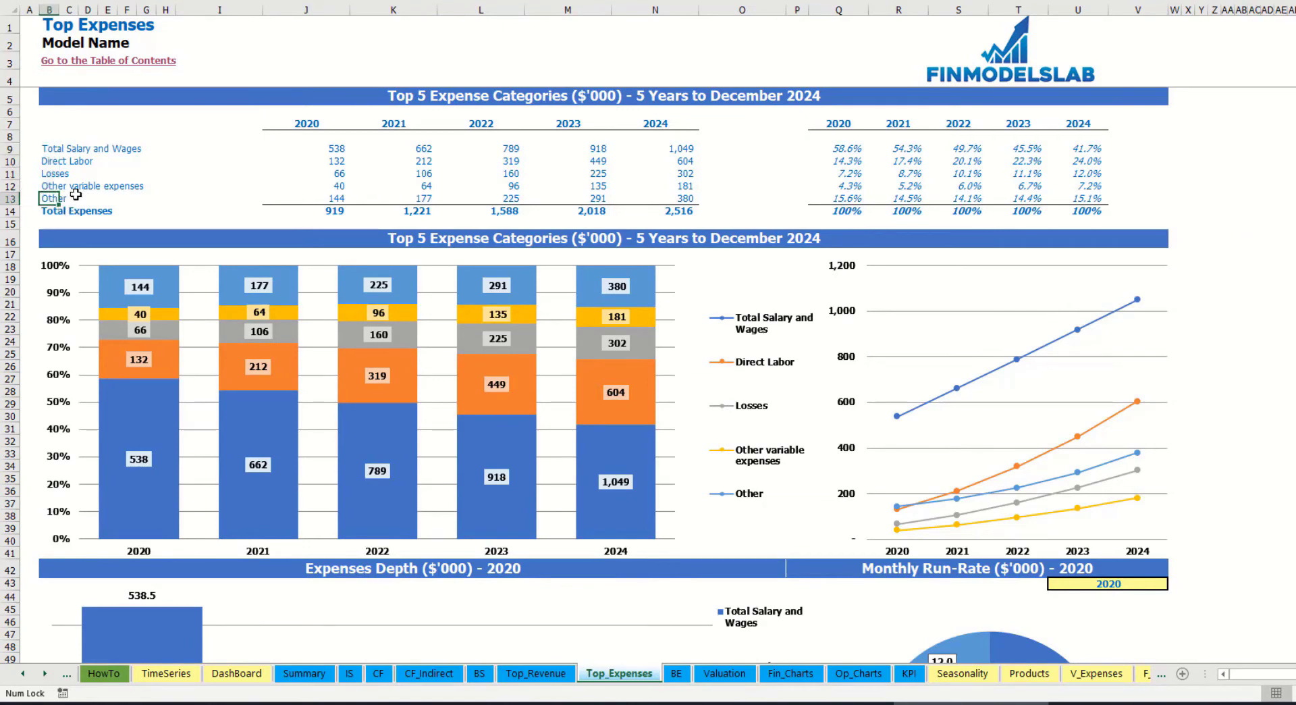
left_click_drag(306, 127, 638, 207)
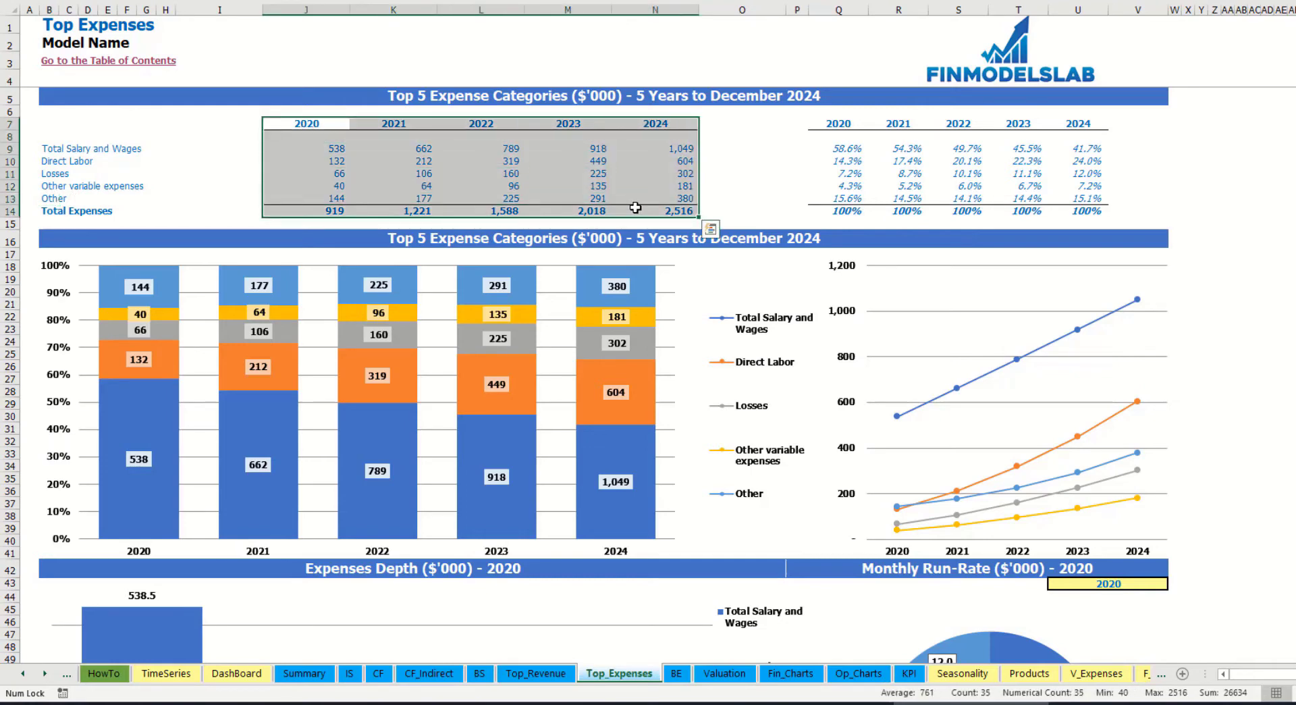
left_click_drag(329, 209, 652, 211)
left_click_drag(838, 125, 1087, 198)
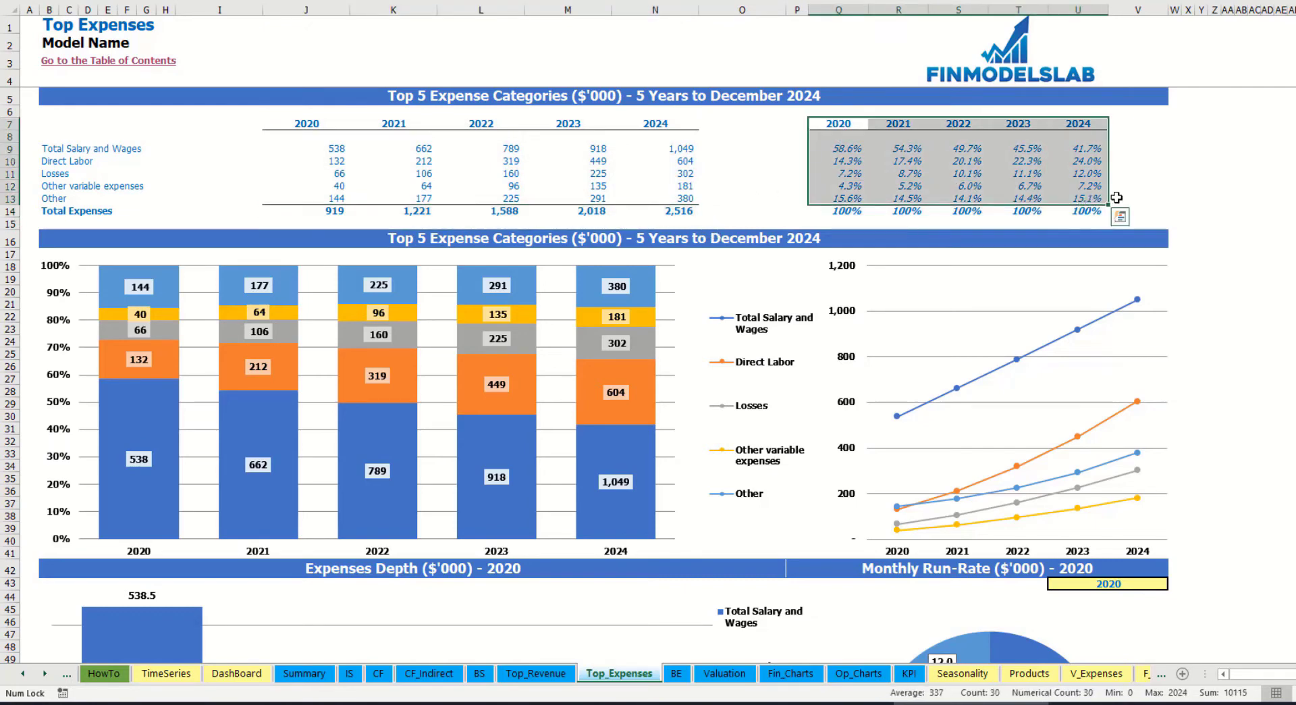
left_click(1250, 197)
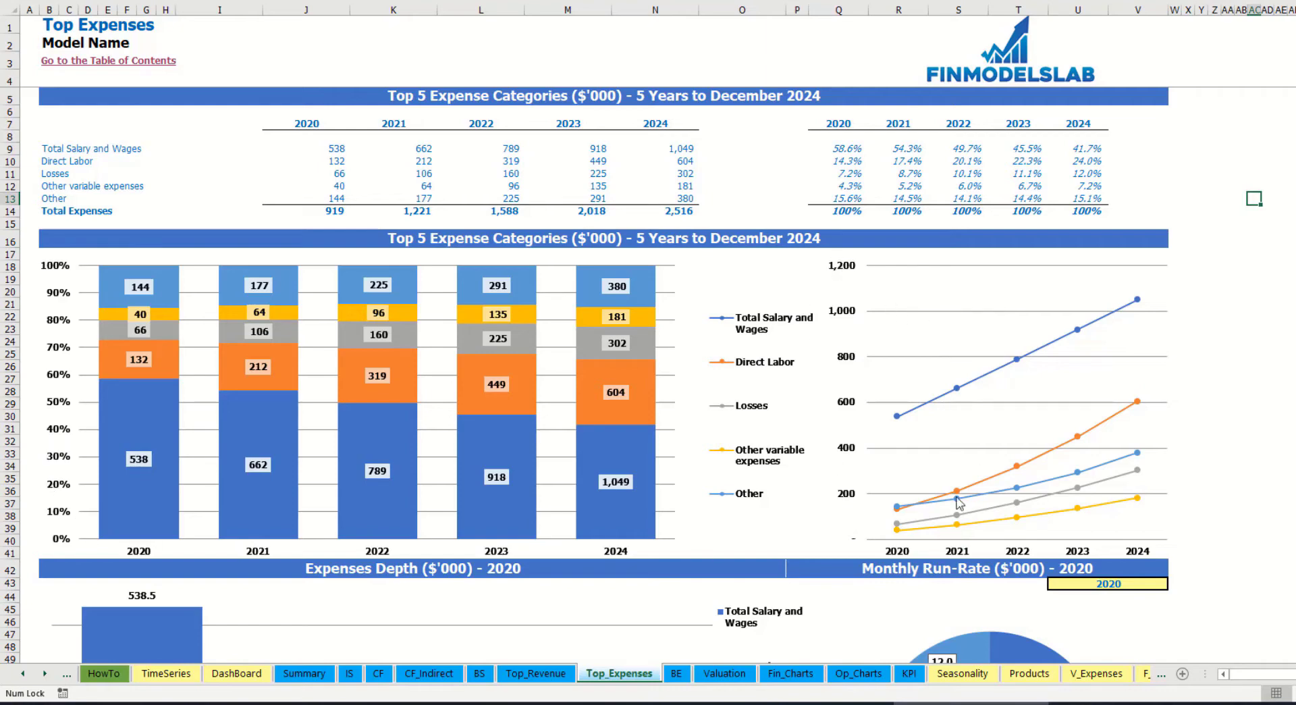
scroll(1293, 293, "down", 10)
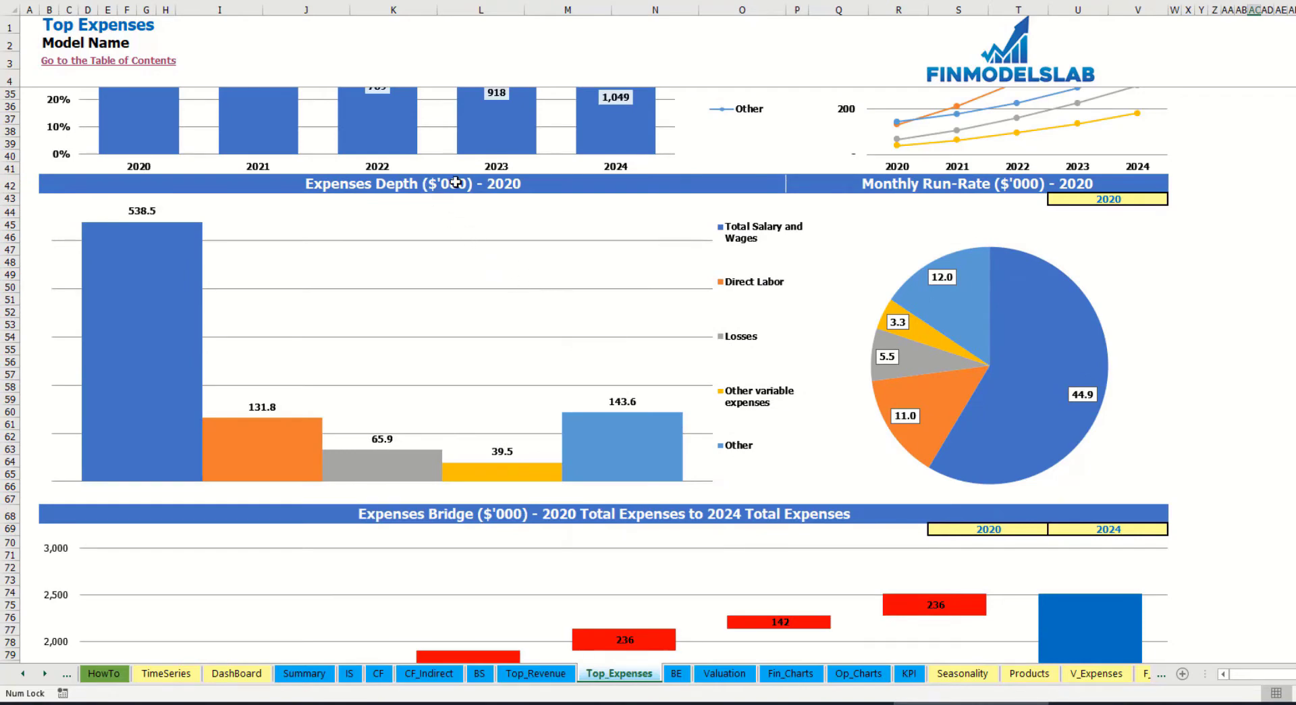
Step: Set the year of the Expenses Depth and Monthly Run-Rate charts on Top_Expenses to 2021
left_click(1152, 196)
left_click(1176, 201)
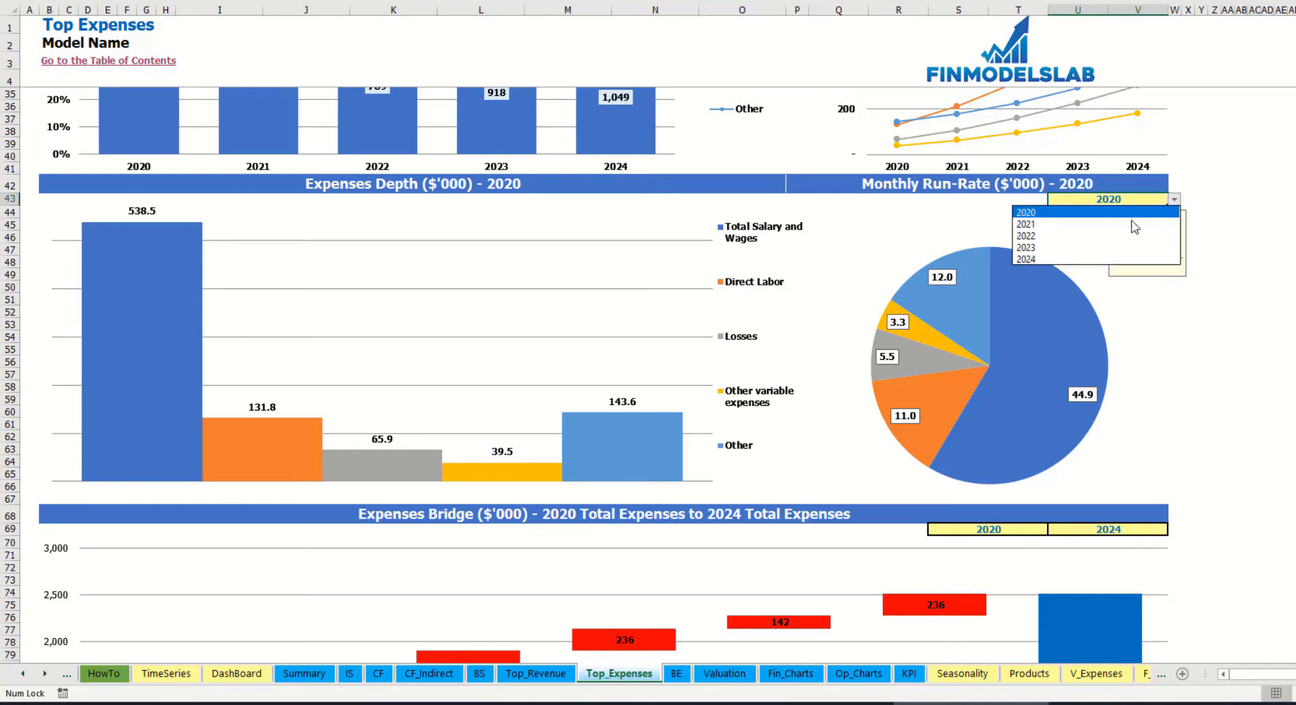
left_click(1066, 225)
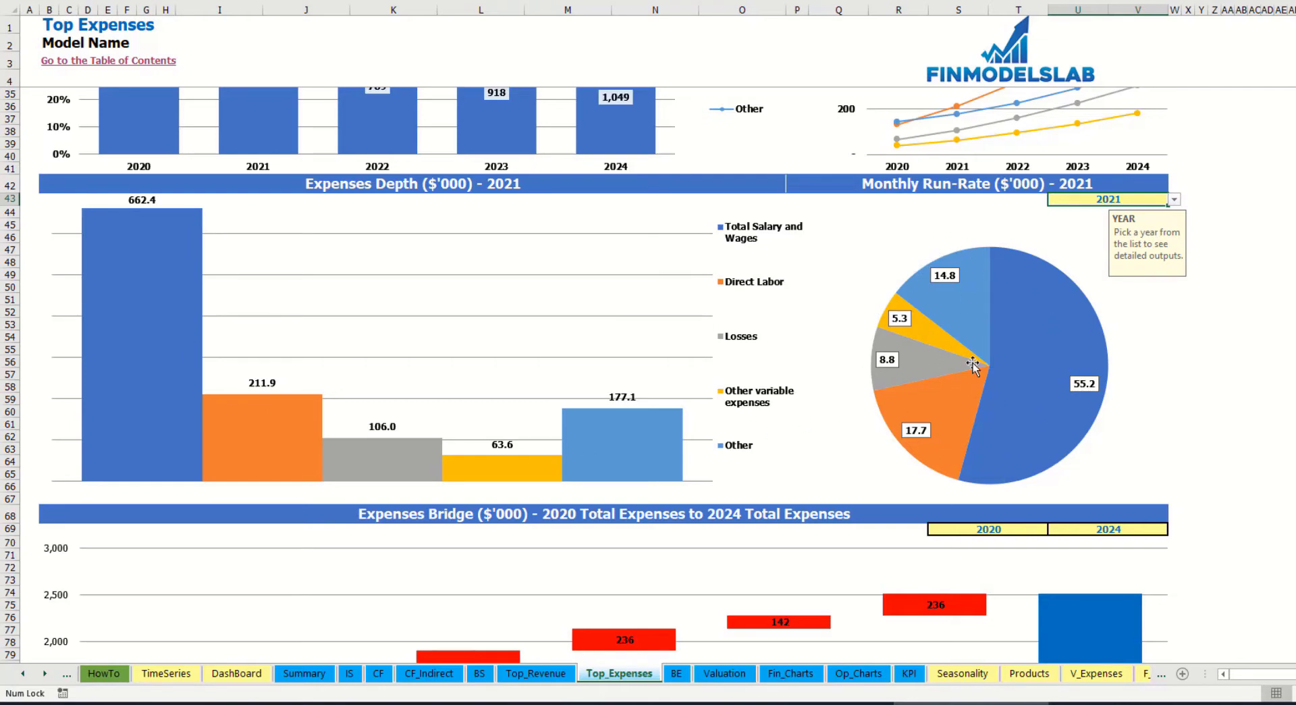
Step: Examine the Expenses Bridge chart and check the year choices offered for its first and last year
scroll(985, 378, "down", 7)
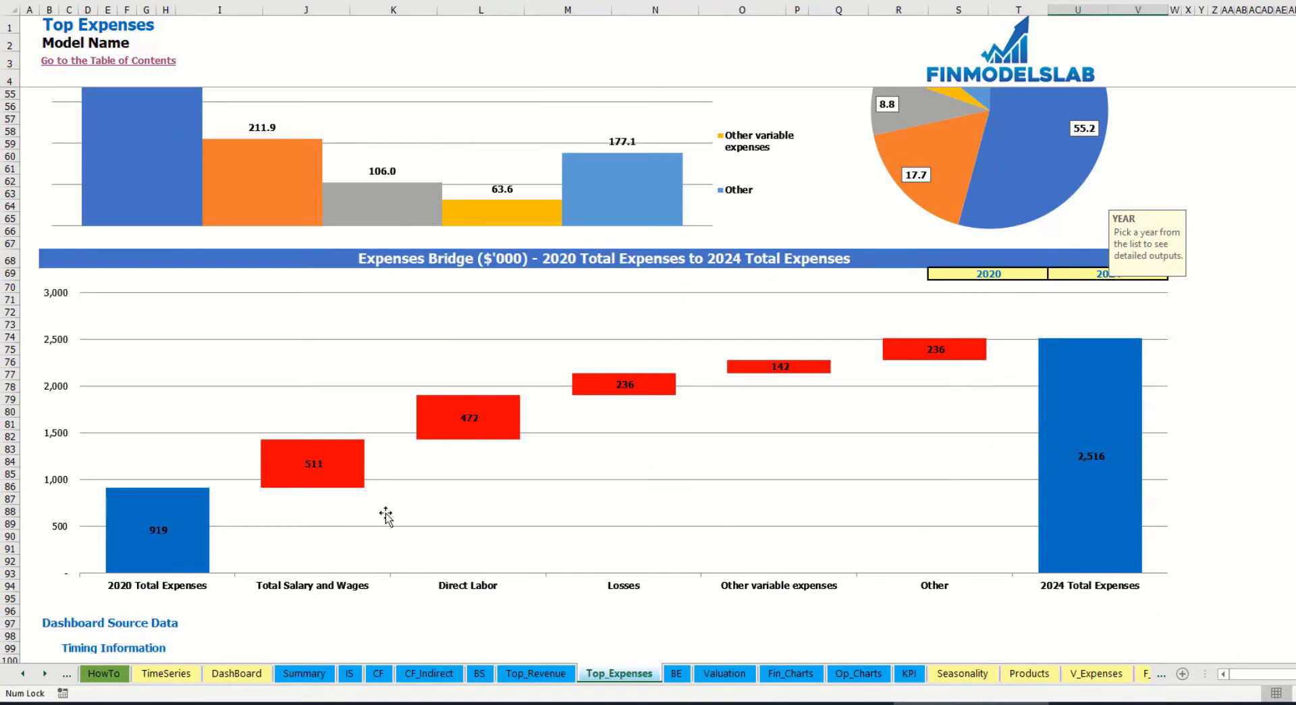
mouse_move(192, 556)
left_click(1035, 273)
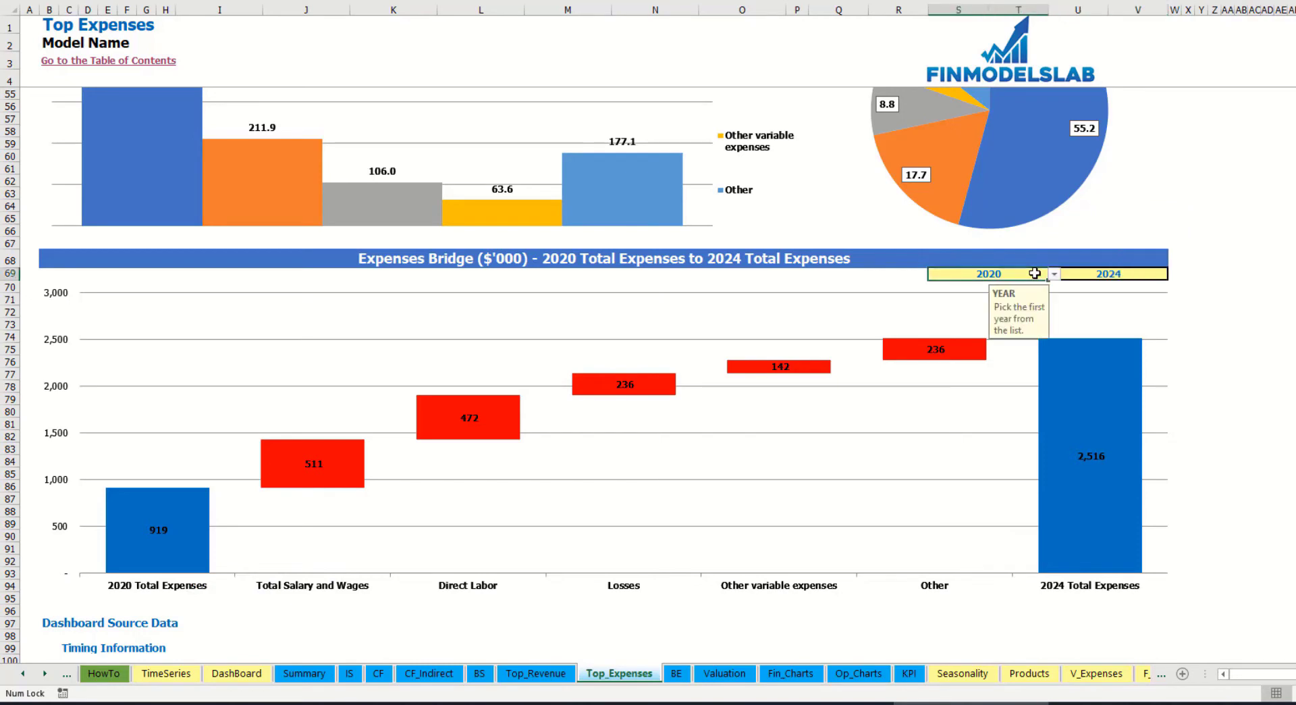
left_click(1138, 272)
left_click(1048, 275)
left_click(1054, 275)
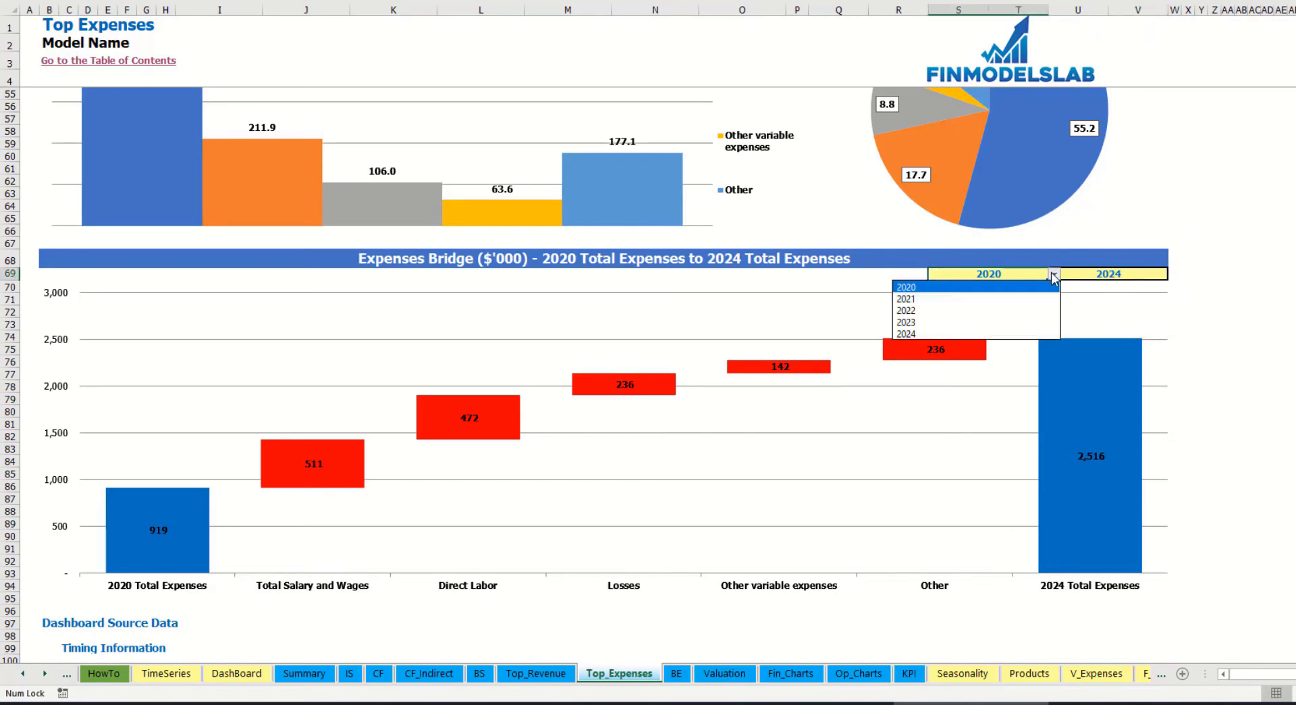
key("Escape")
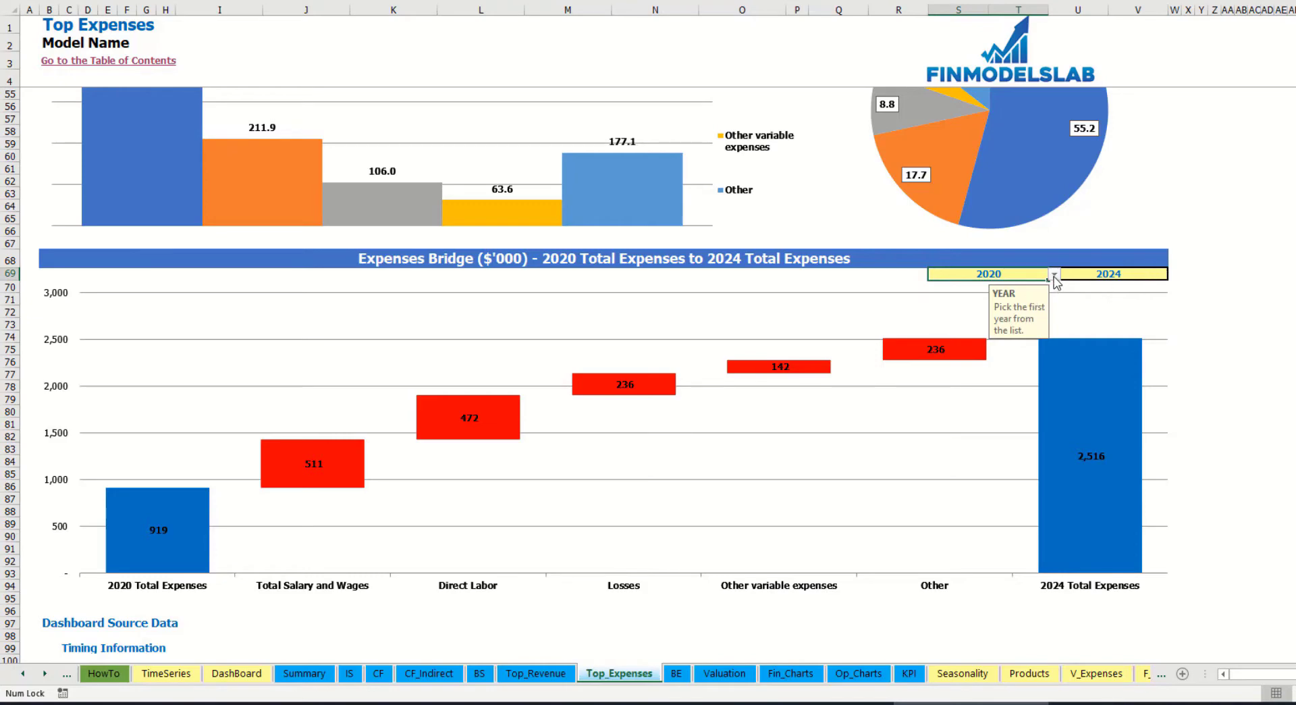
left_click(1150, 273)
left_click(1177, 277)
key("Escape")
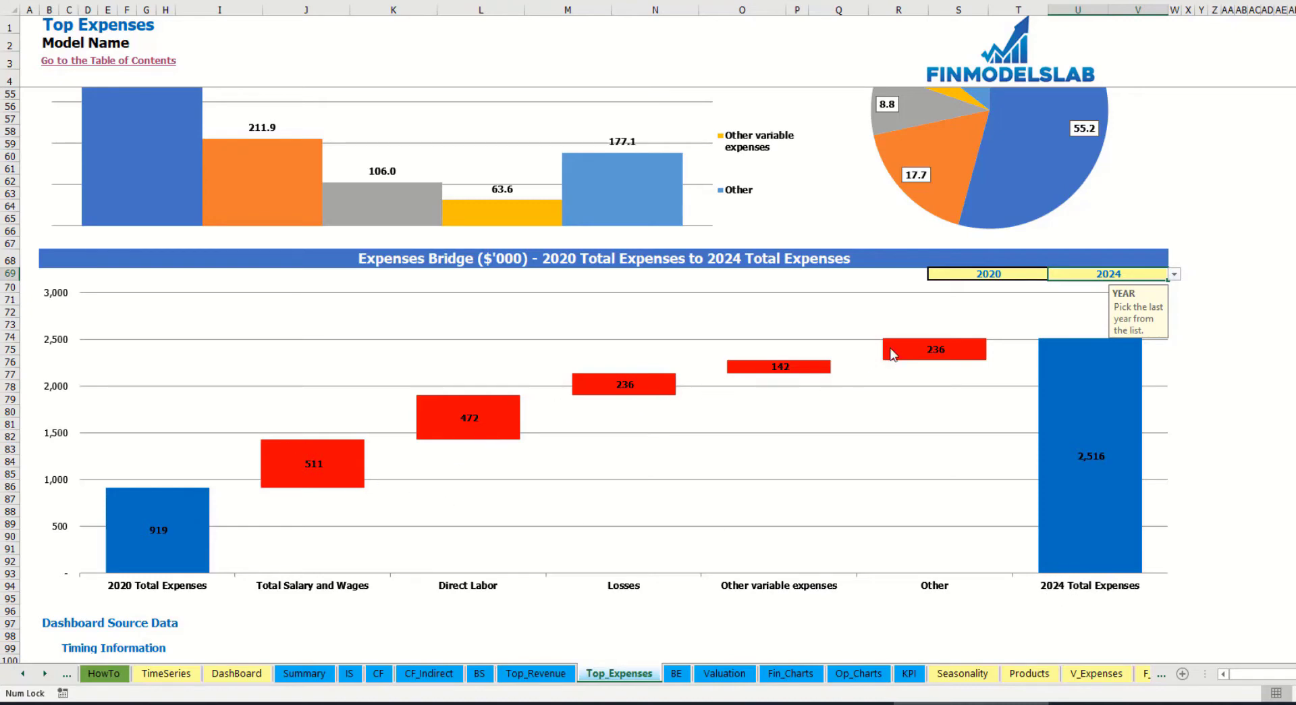
Step: Examine the Break Even chart and the yearly break-even calculation on the BE sheet
left_click(675, 673)
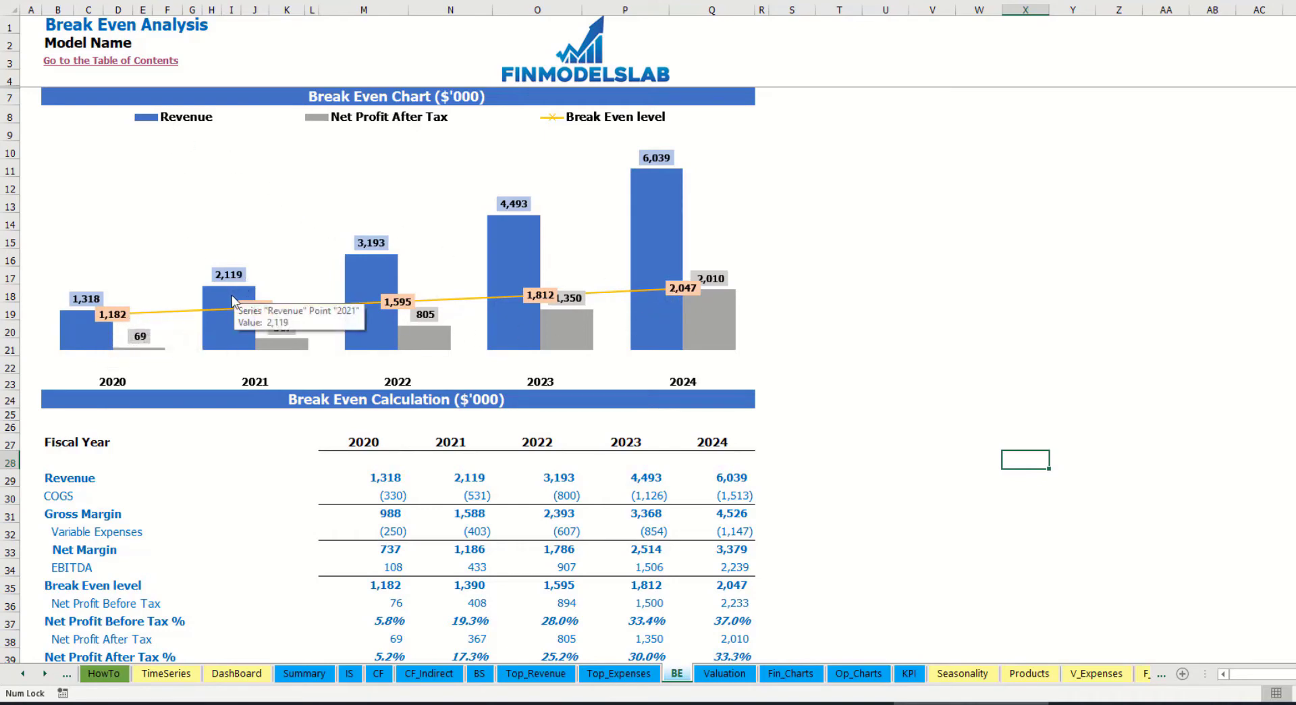
mouse_move(366, 277)
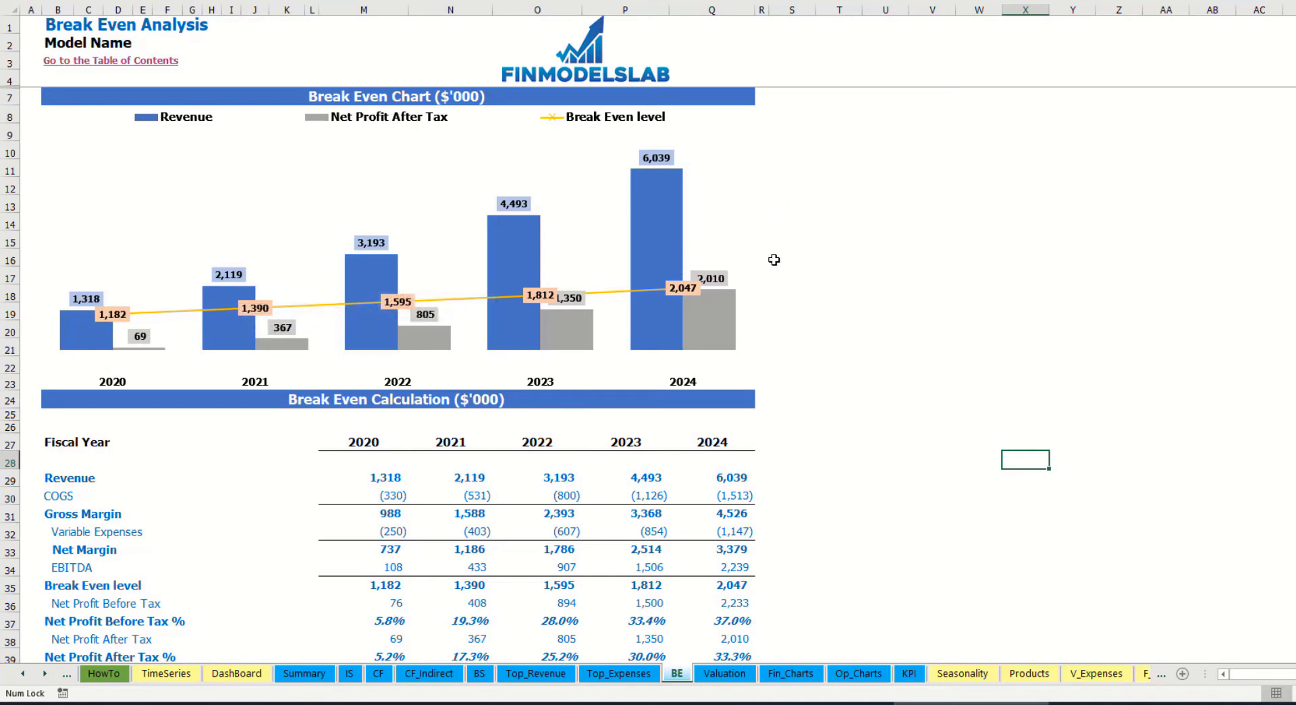
Step: Examine the cost of loans and equity, their resource shares and the weighted average cost of capital on the Valuation sheet
left_click(716, 676)
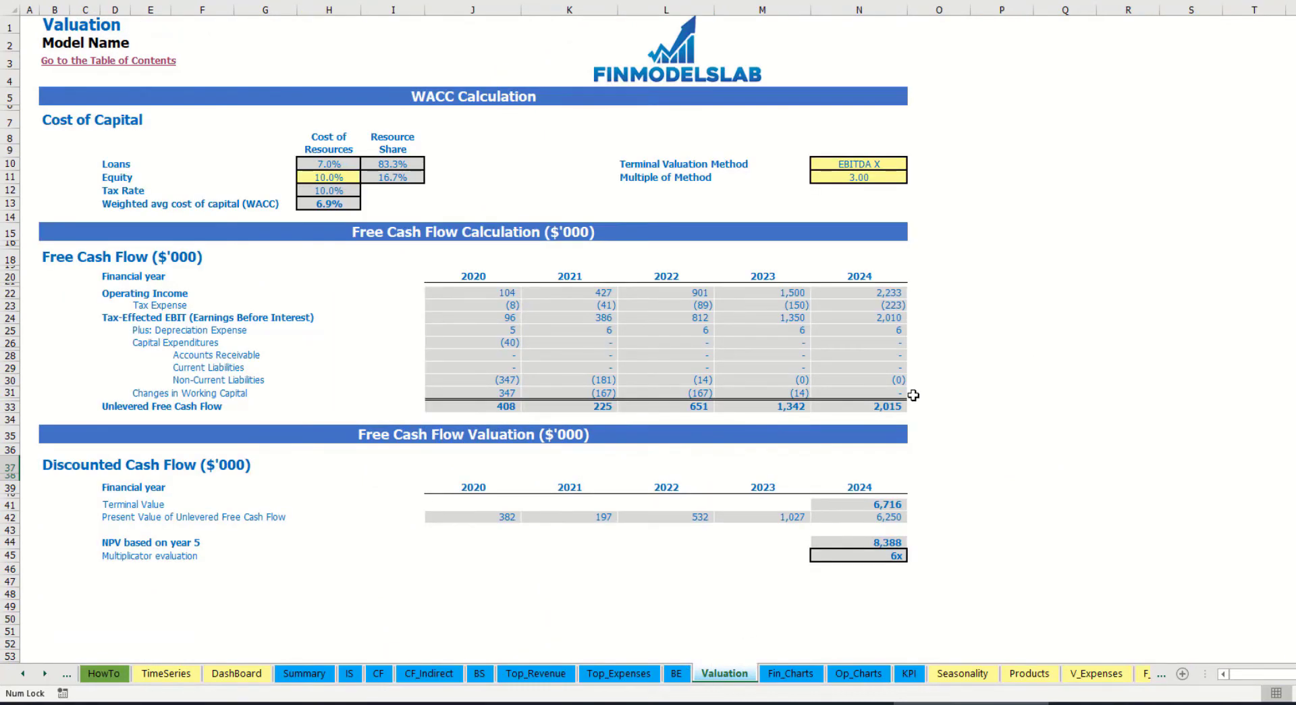
left_click(321, 177)
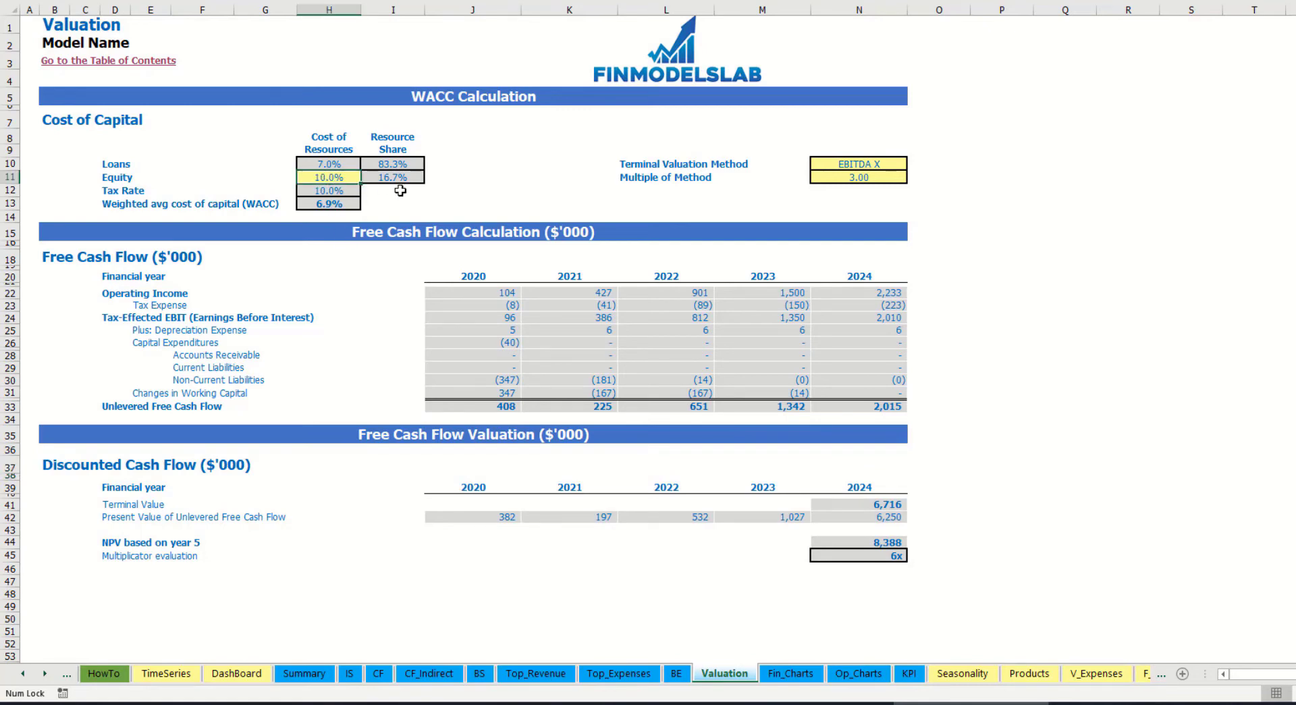
left_click(308, 163)
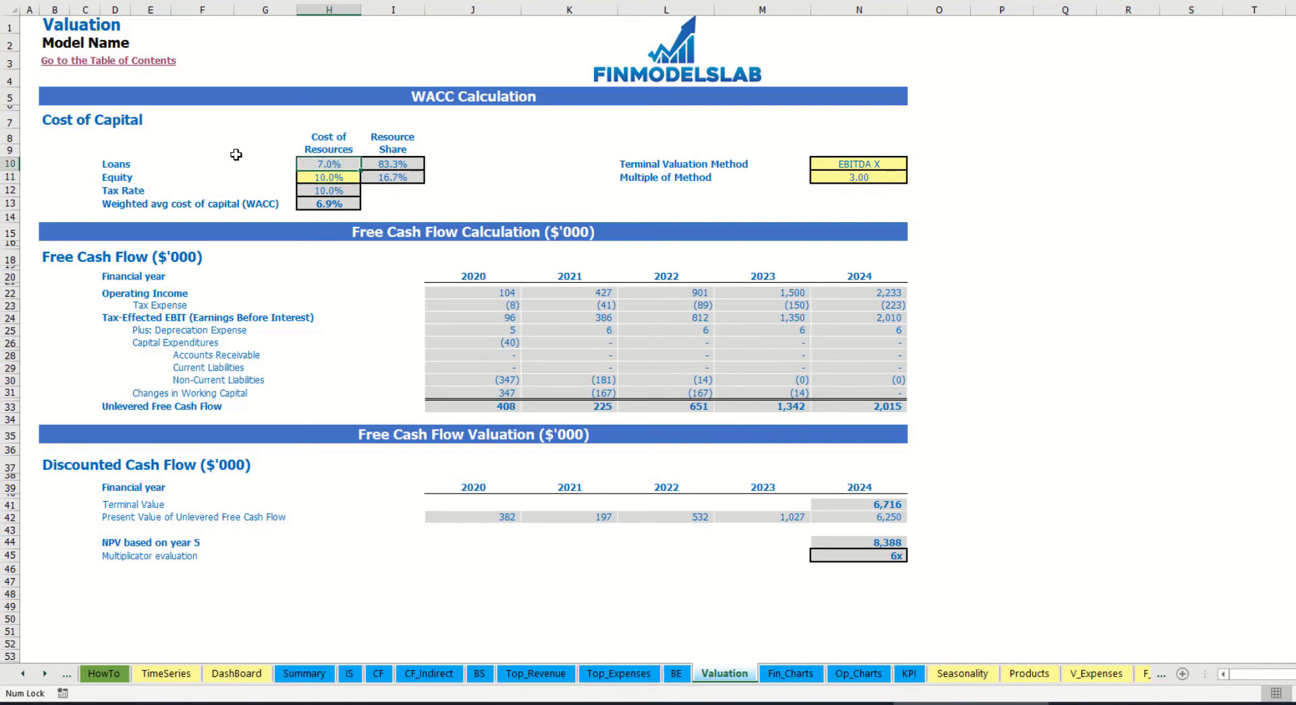
left_click(392, 168)
left_click_drag(392, 169, 392, 177)
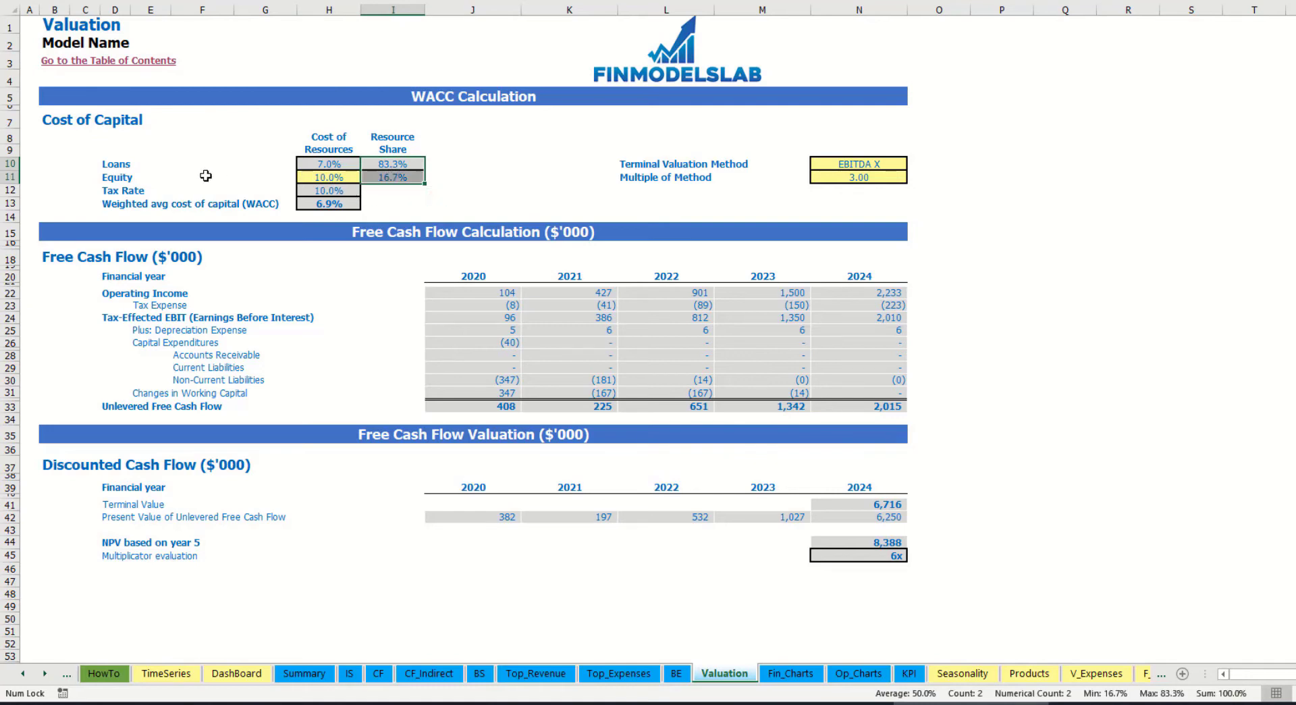
left_click(338, 204)
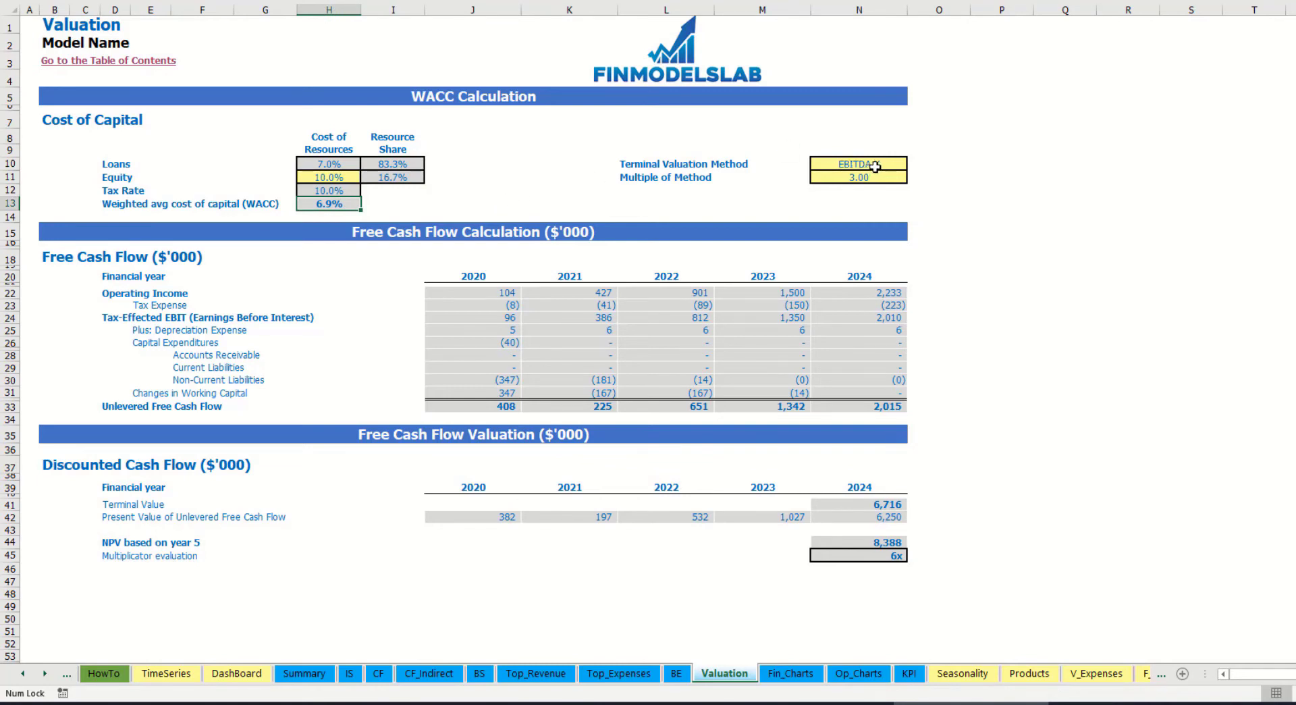
Step: Set the Terminal Valuation Method on the Valuation sheet to Revenue X
left_click(876, 166)
left_click(914, 165)
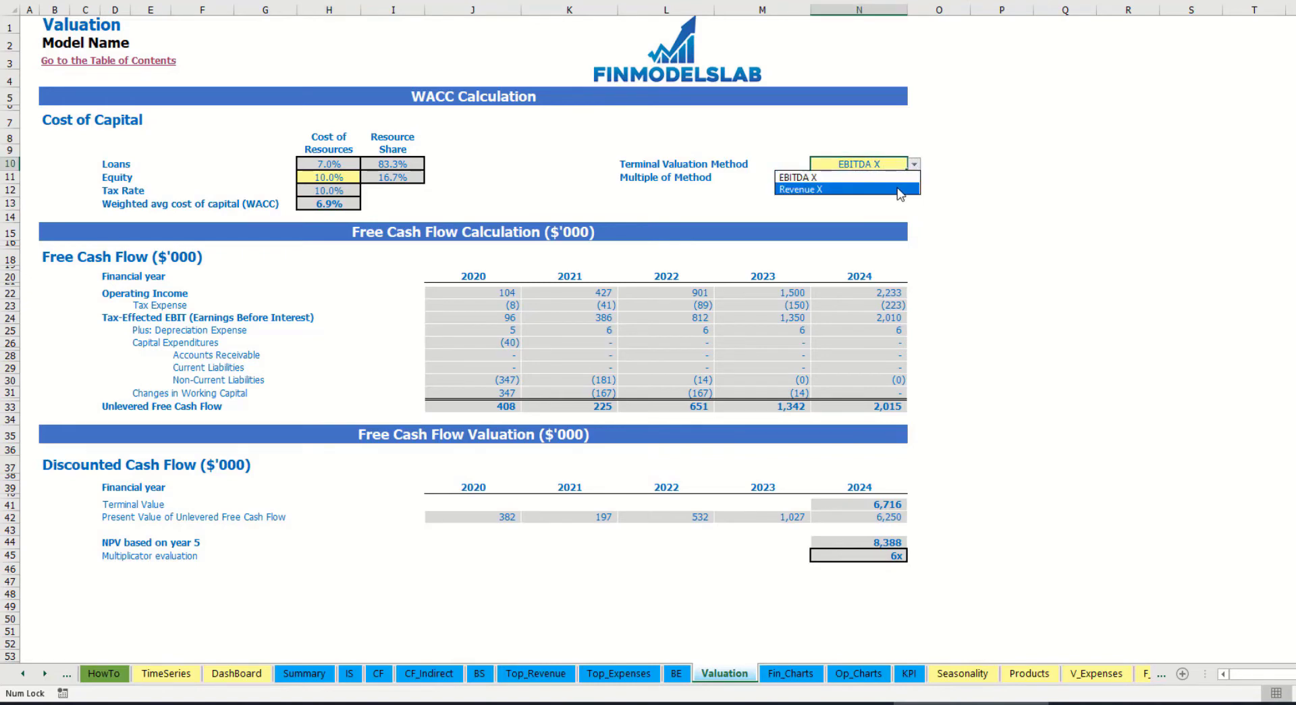
left_click(904, 190)
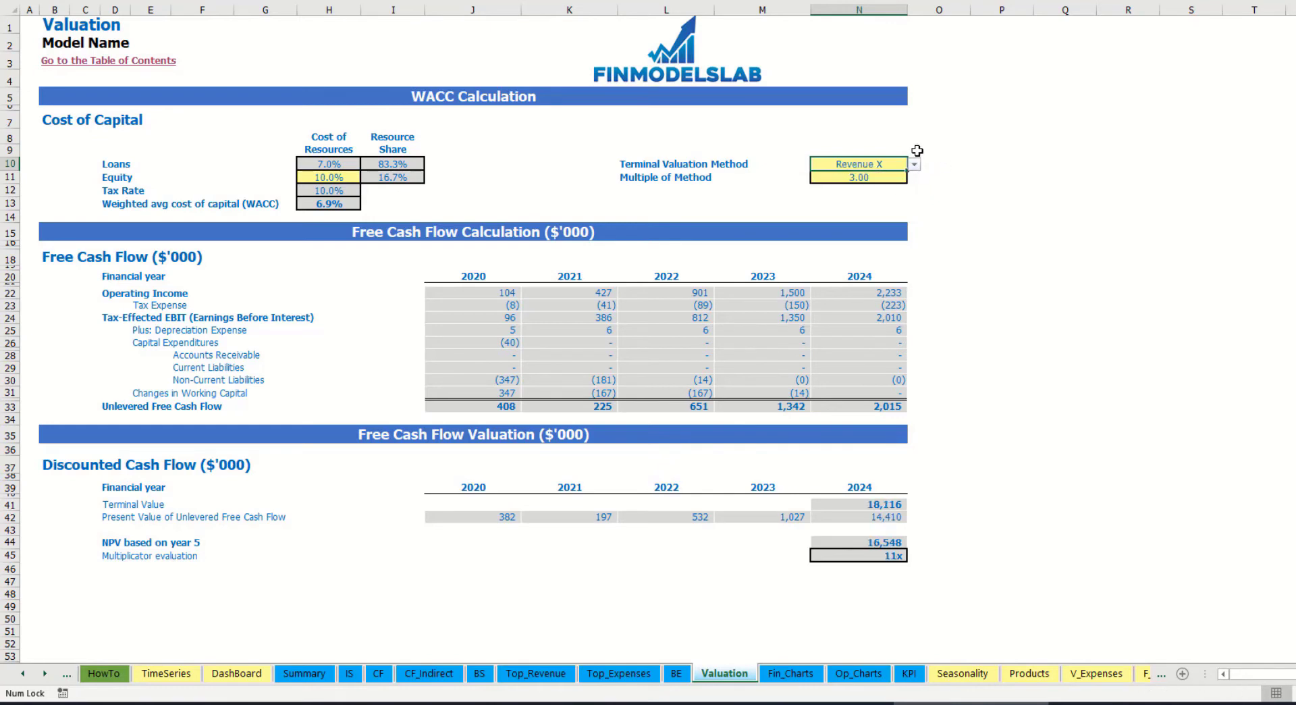
Step: Examine the method multiple, the terminal value, the unlevered free cash flow for 2020 to 2024 and the multiplicator evaluation
left_click(847, 177)
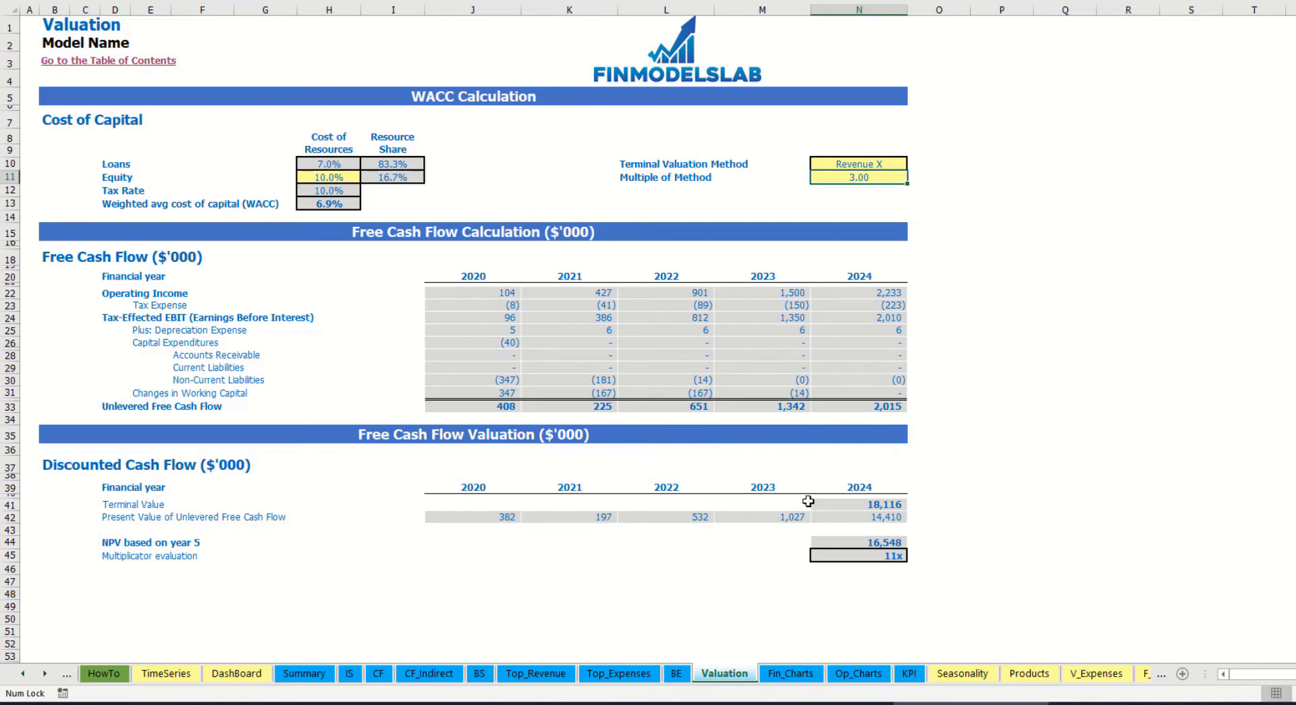
left_click(846, 505)
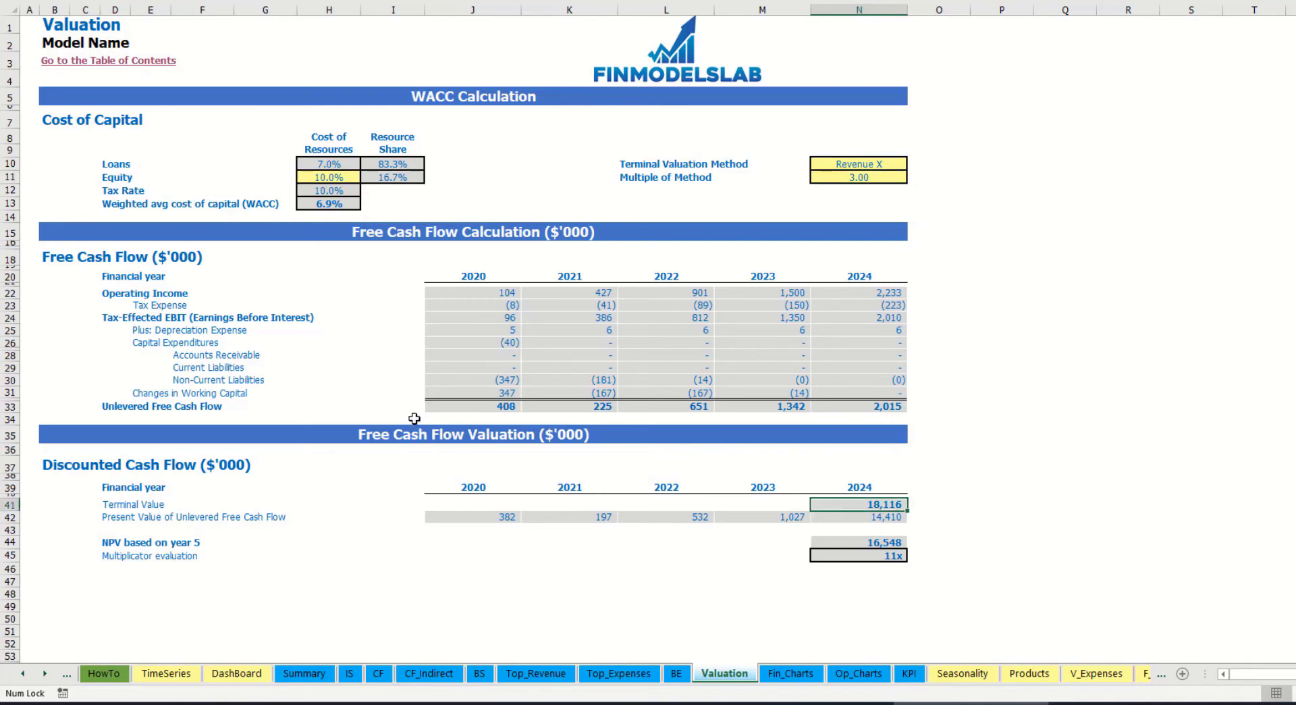
left_click_drag(451, 405, 856, 407)
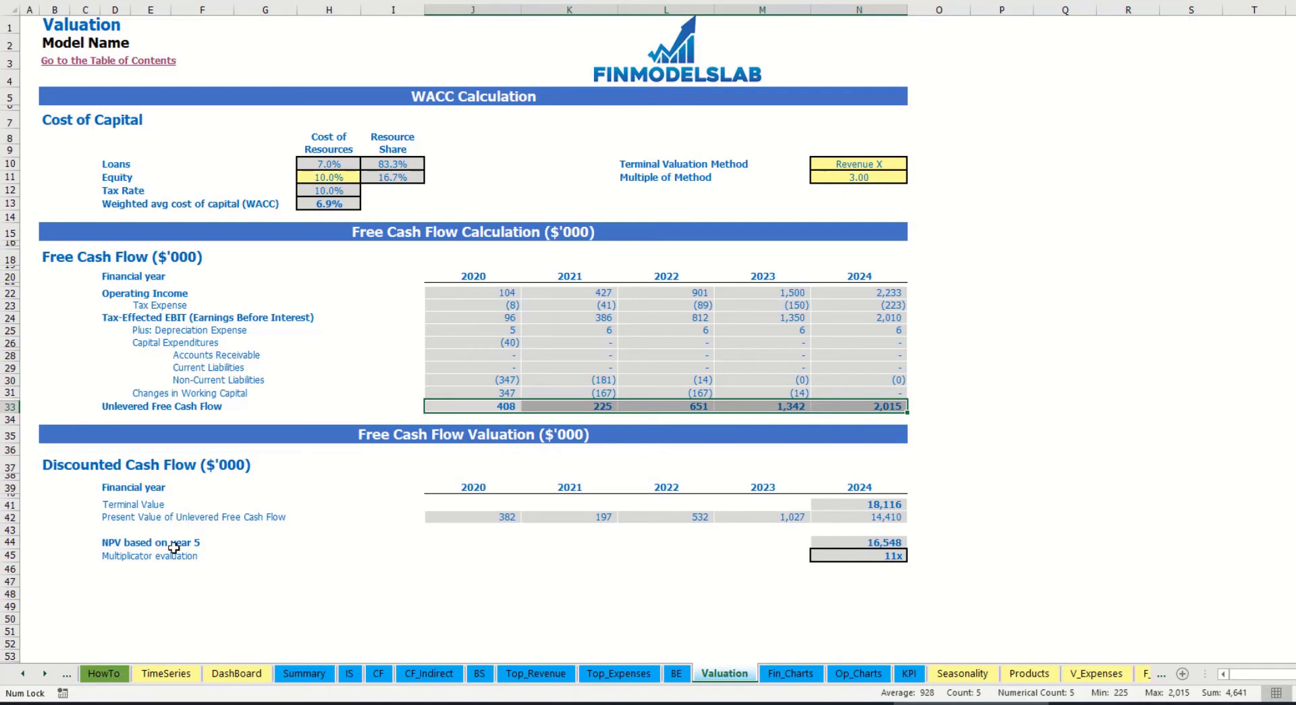
left_click(884, 558)
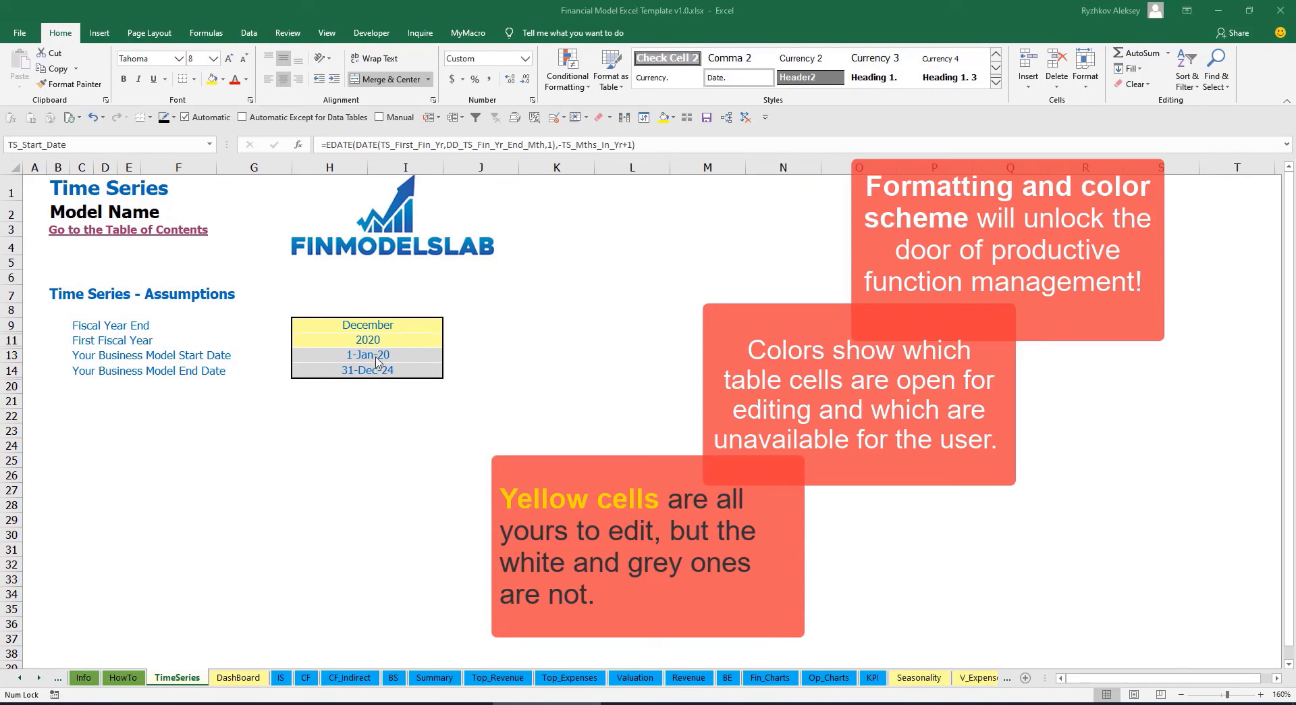
Step: Look through the color-coded sheets of Financial Model Excel Template v1.0.xlsx, from inputs and reports to calculations and back to the green instruction sheets
left_click(38, 677)
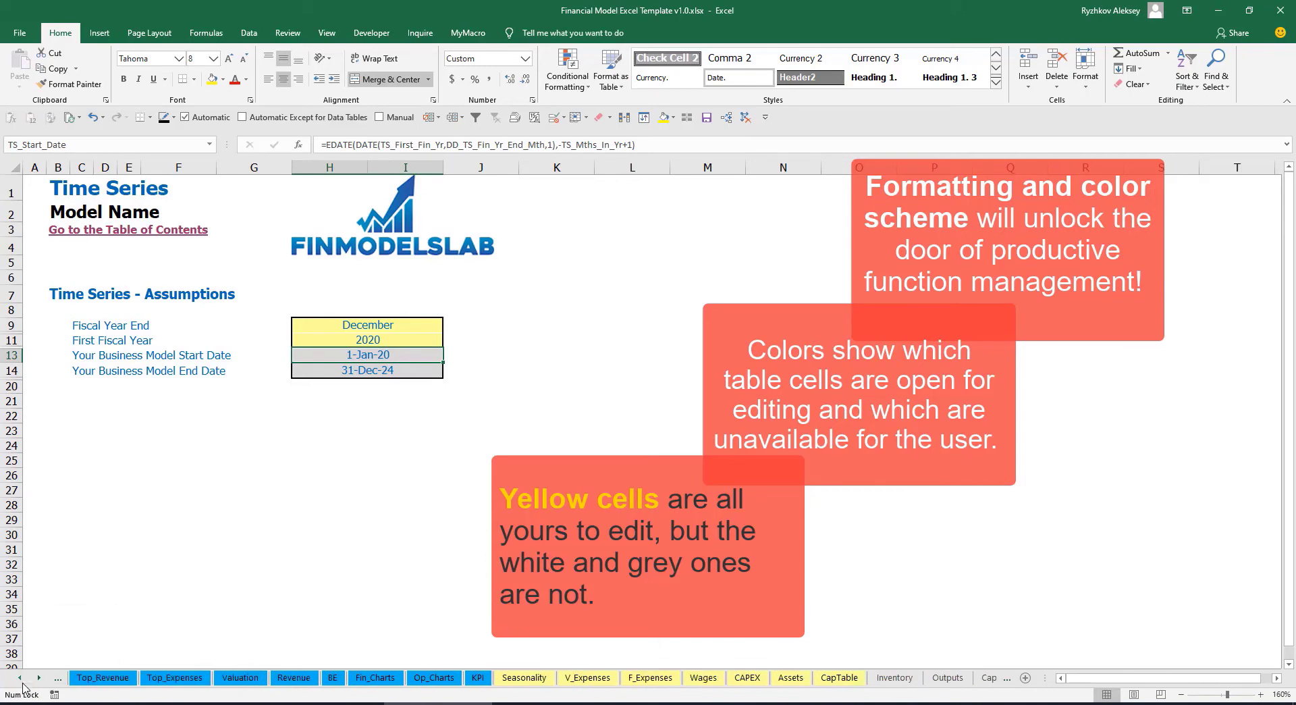
left_click(20, 678, "ctrl")
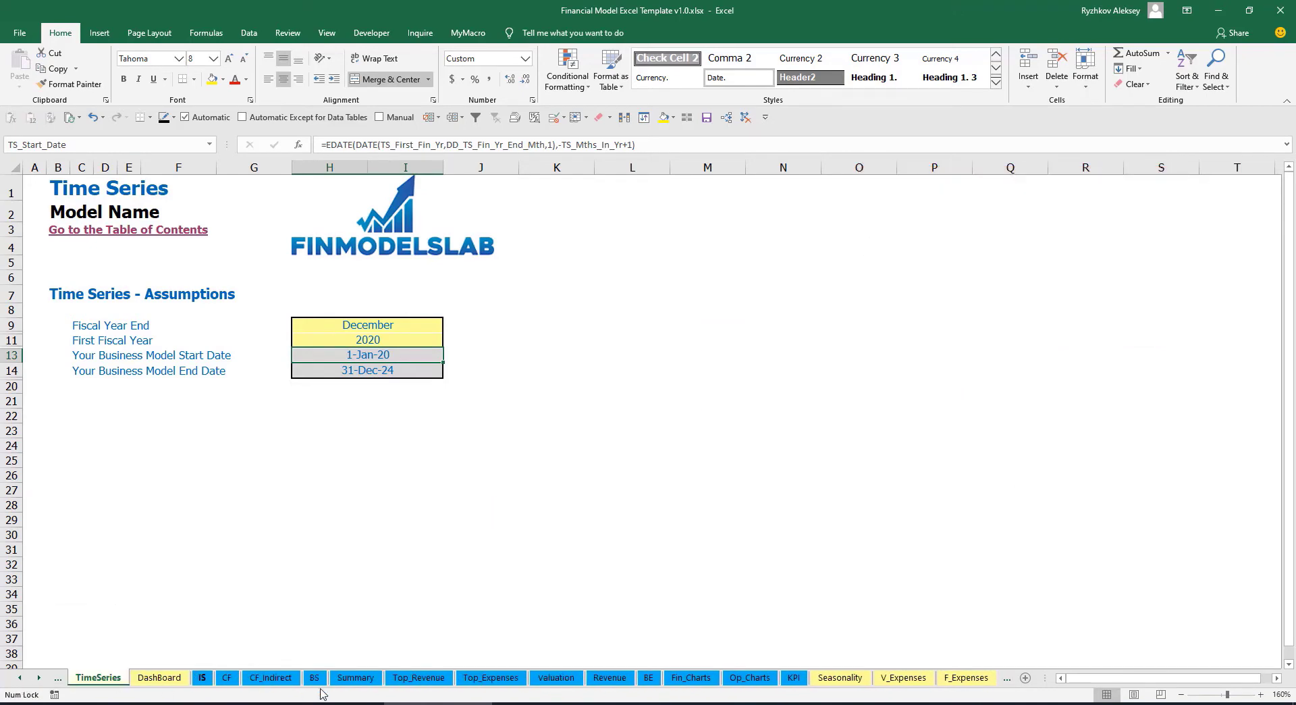
left_click(39, 678)
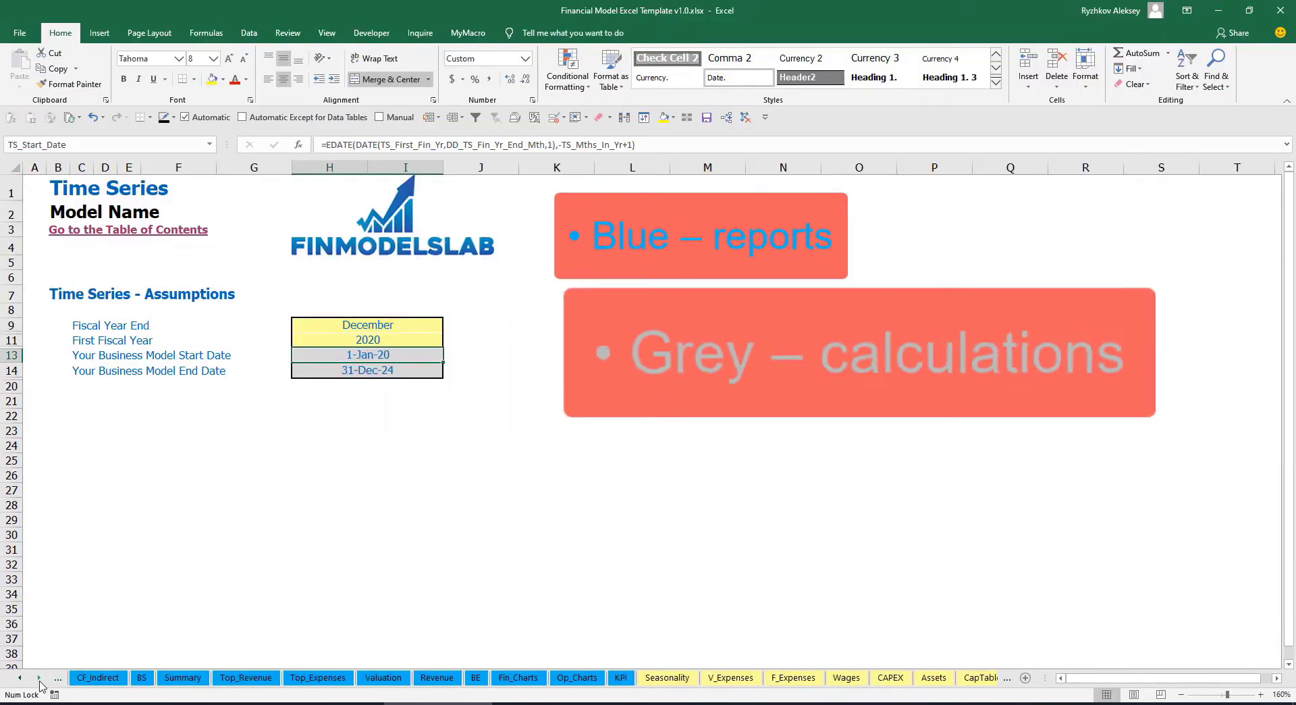
left_click(40, 678)
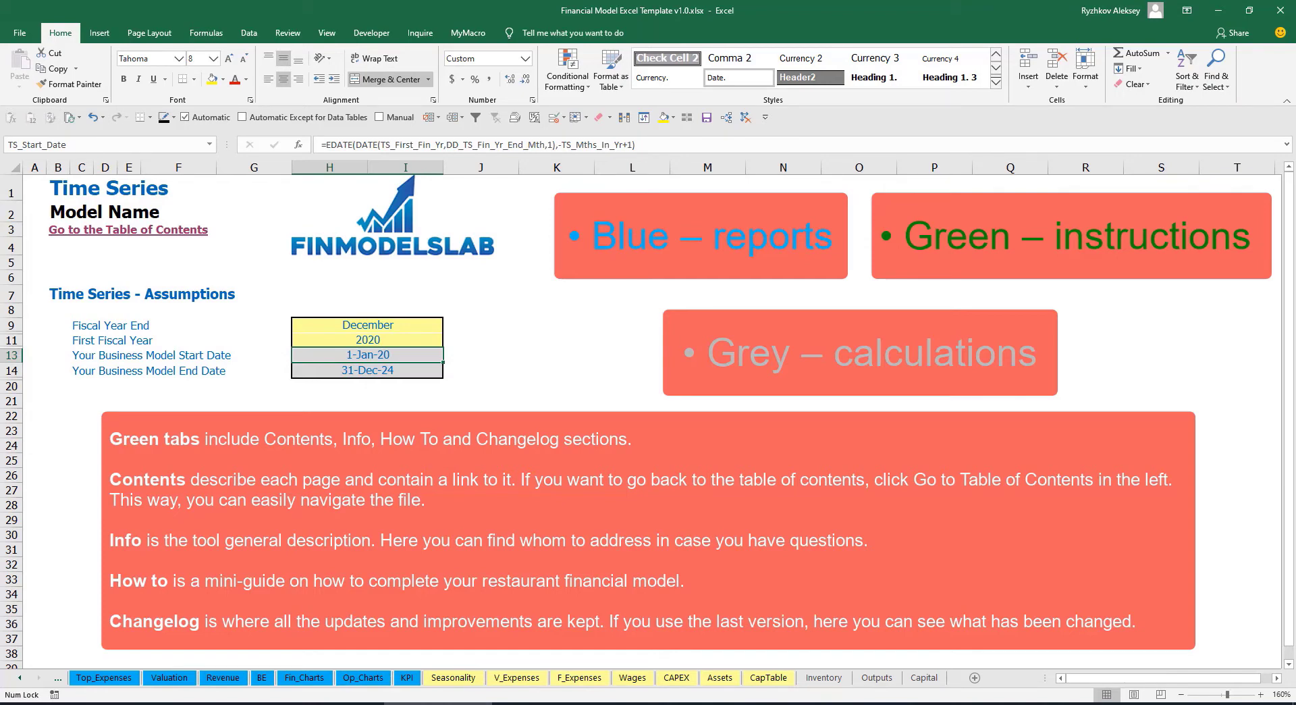
left_click(20, 679)
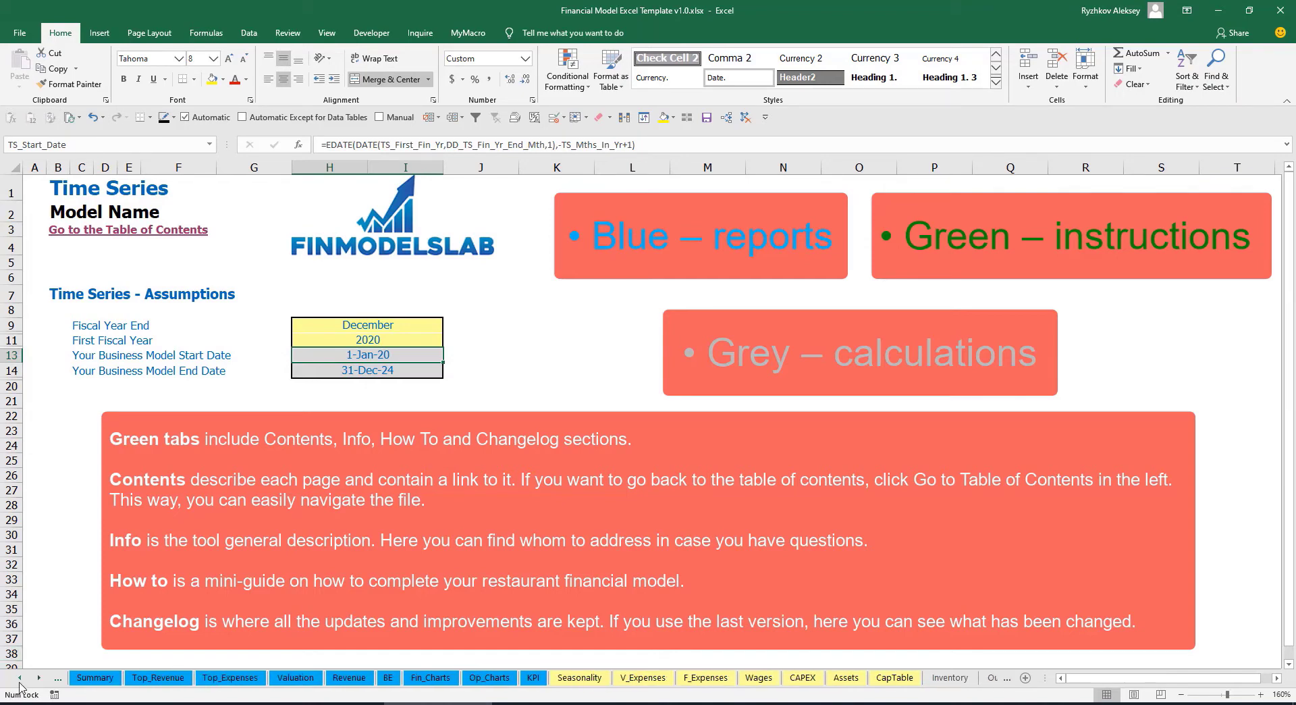
left_click(20, 679)
left_click(19, 679)
left_click(20, 680)
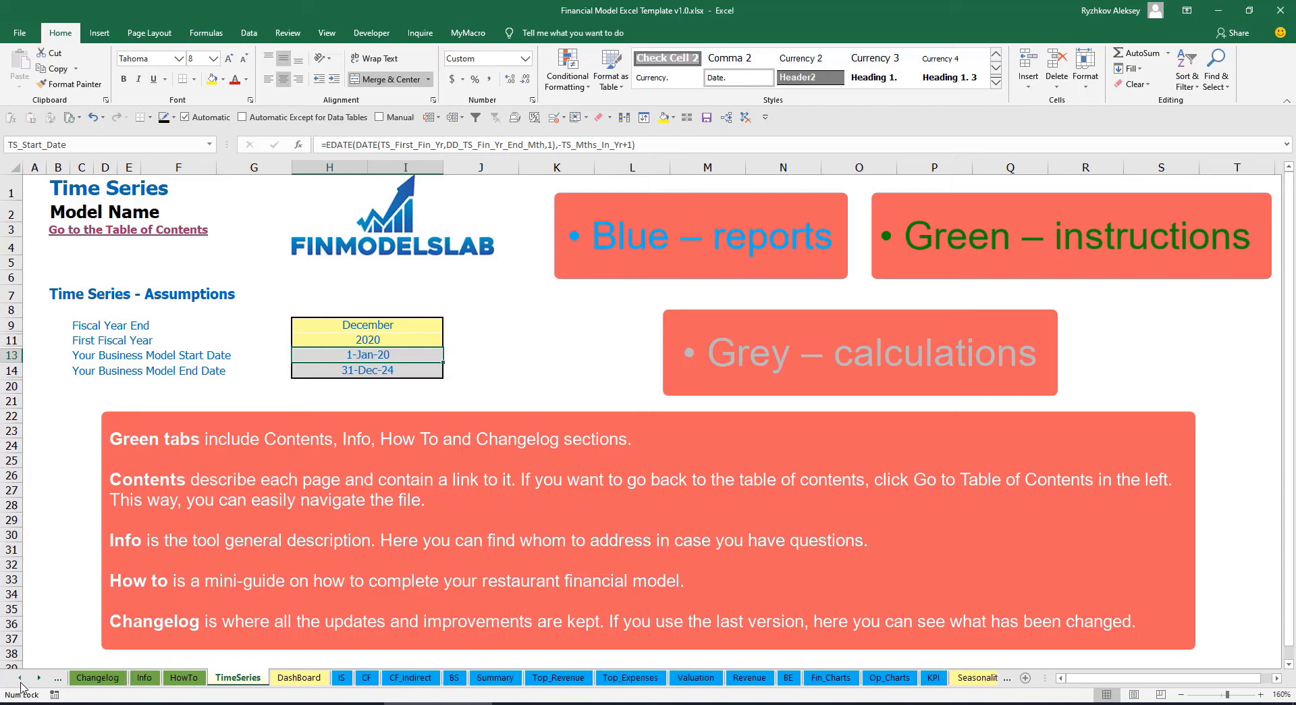
left_click(19, 680)
left_click(20, 680)
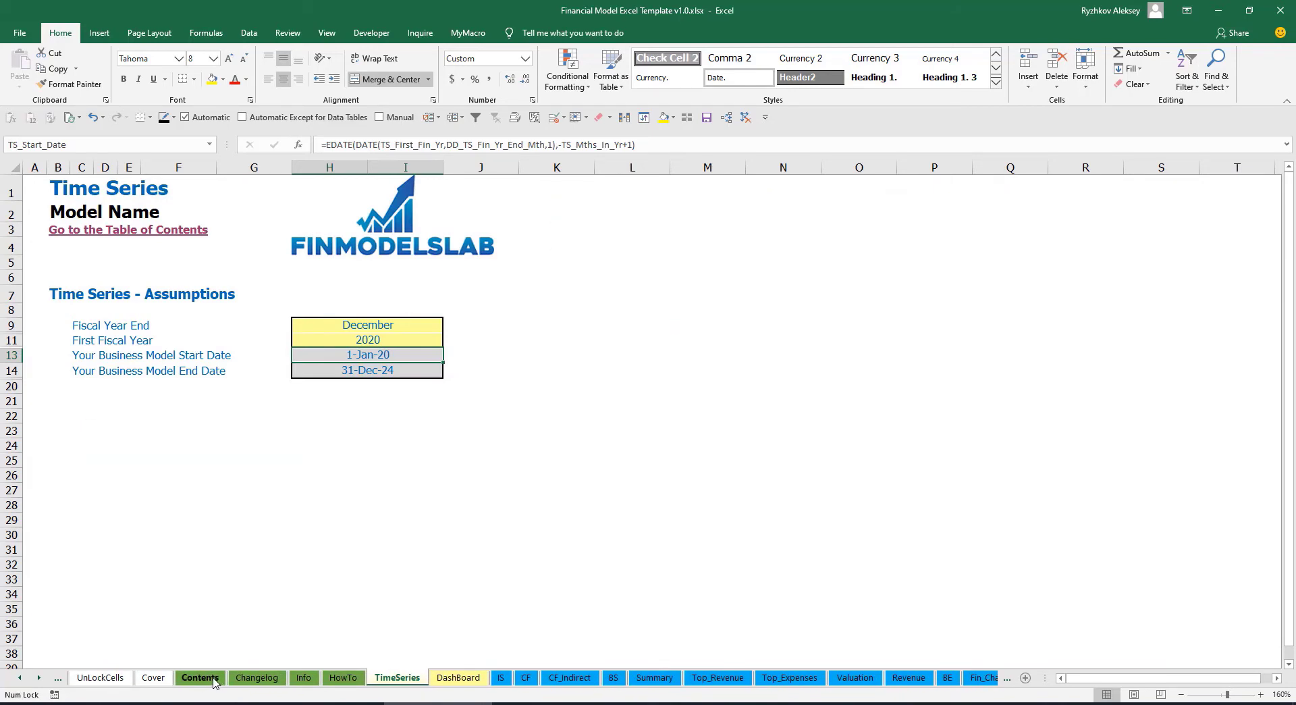
Step: View the table of contents on the Contents sheet, follow its Financial Statements Summary link and return to the contents
left_click(200, 678)
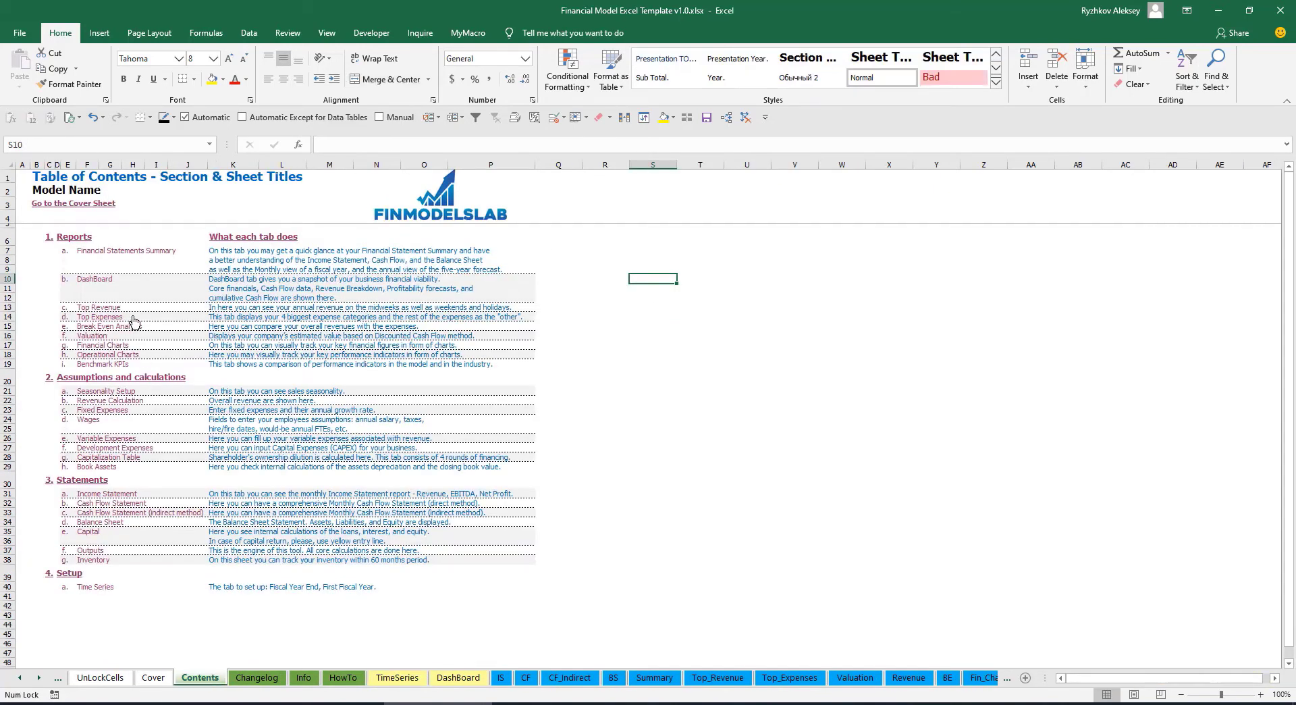
left_click(113, 255)
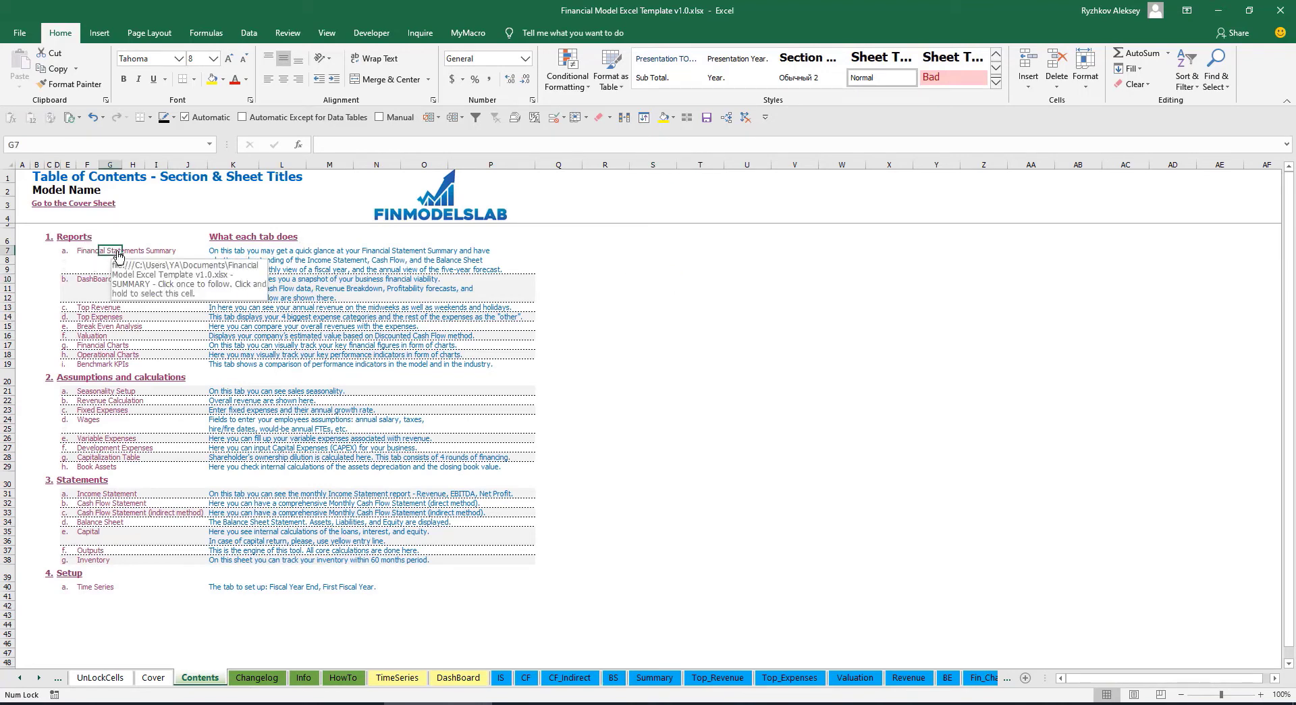
left_click(41, 206)
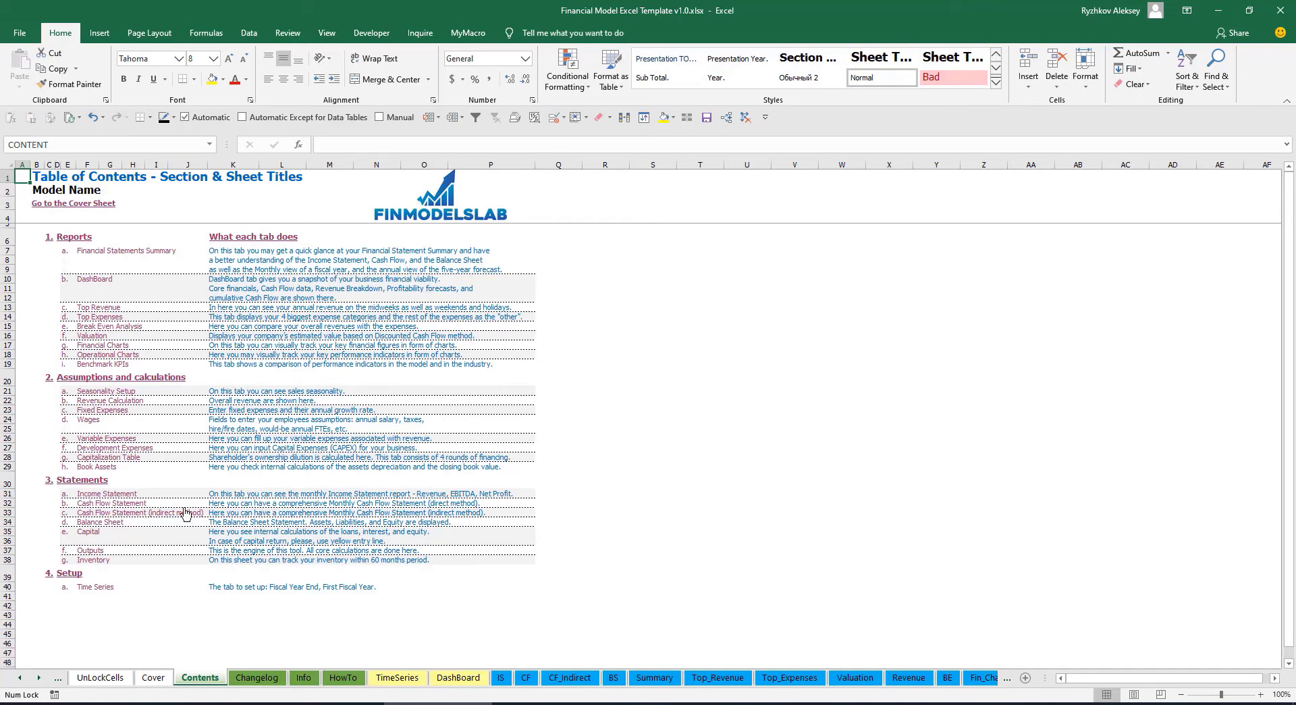
Step: Read through the HowTo sheet's guidance on each section of the model, from Cover and Time Series to the reports
left_click(343, 677)
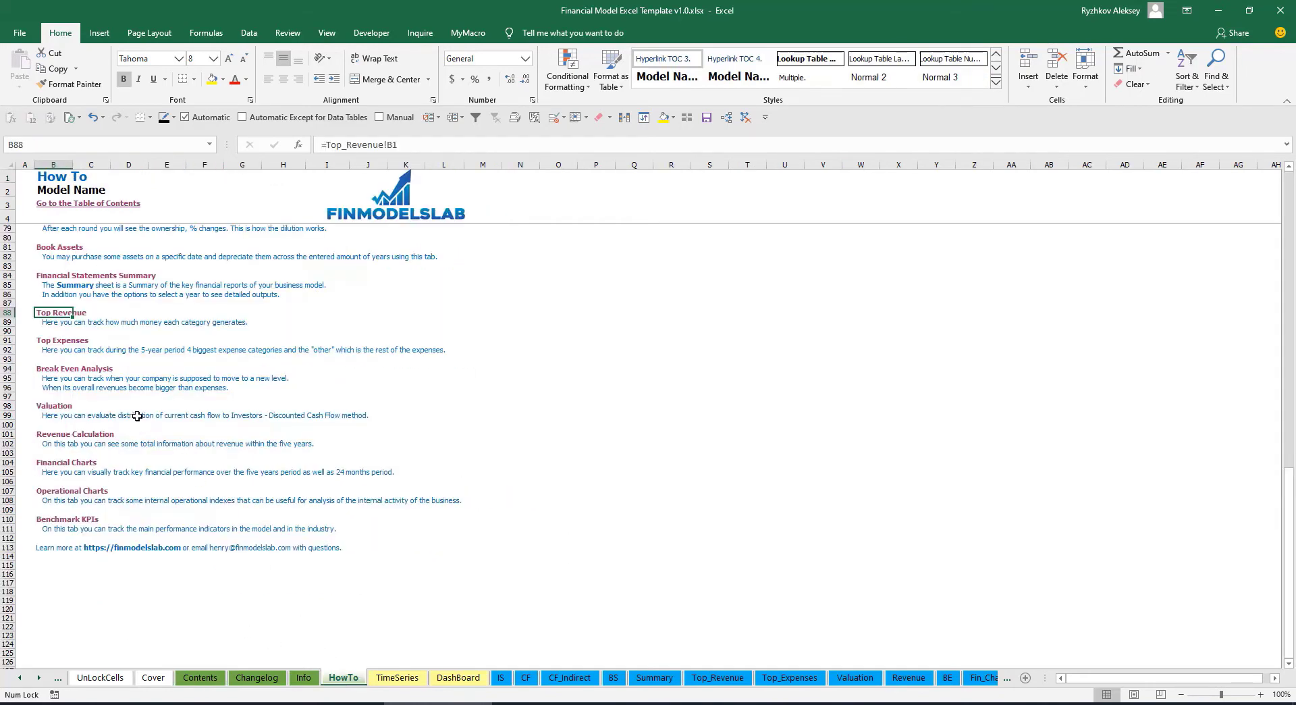
scroll(137, 416, "up", 20)
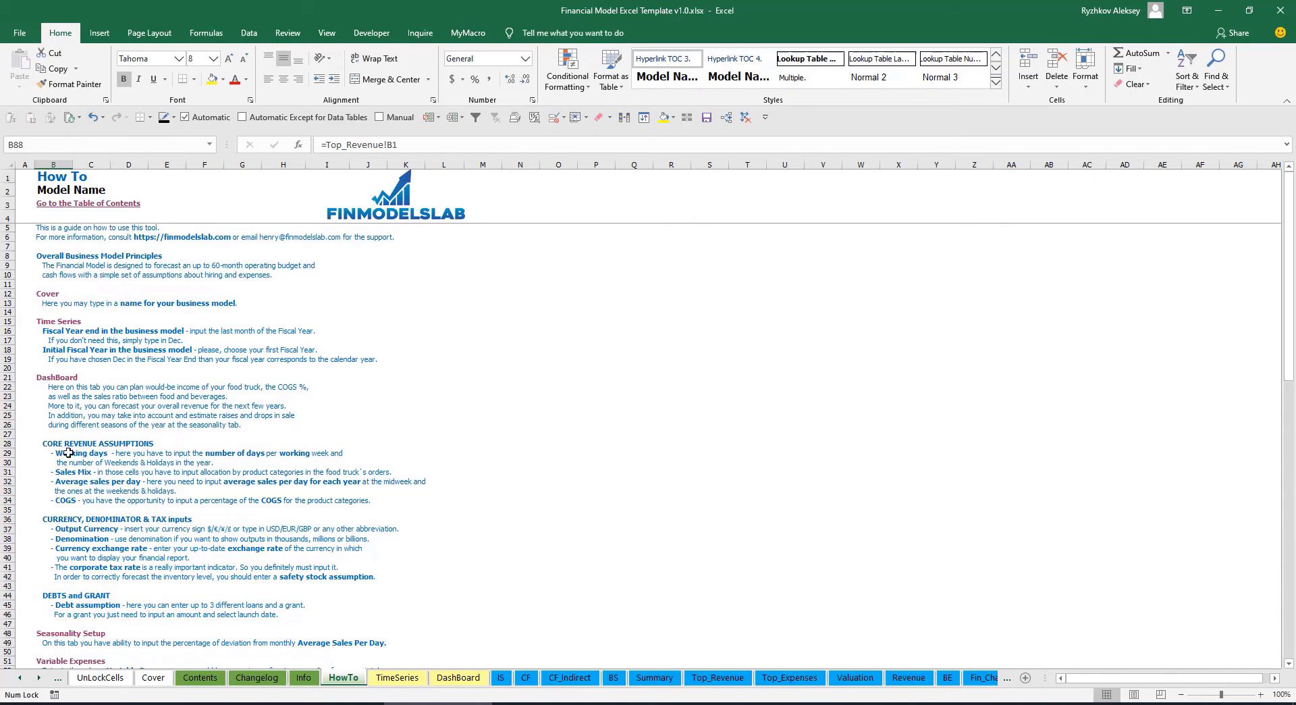
scroll(69, 453, "down", 3)
scroll(76, 492, "down", 3)
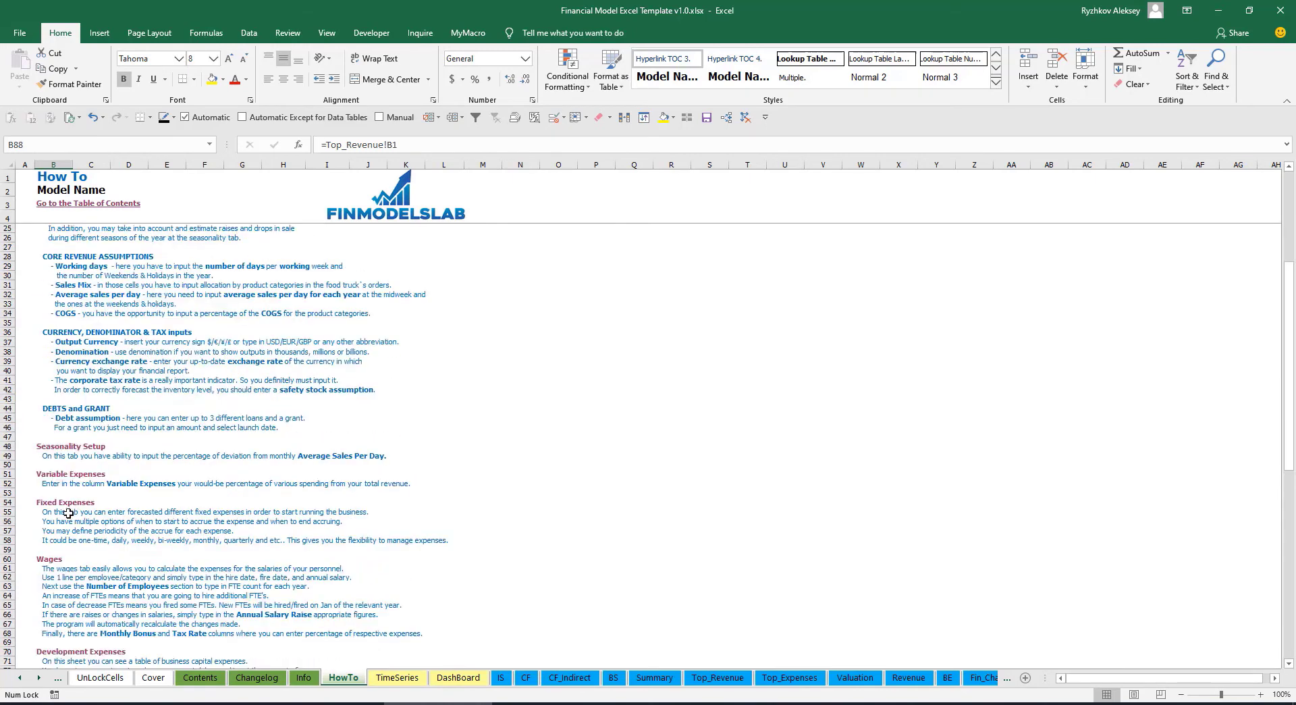
scroll(68, 513, "down", 6)
scroll(64, 535, "up", 12)
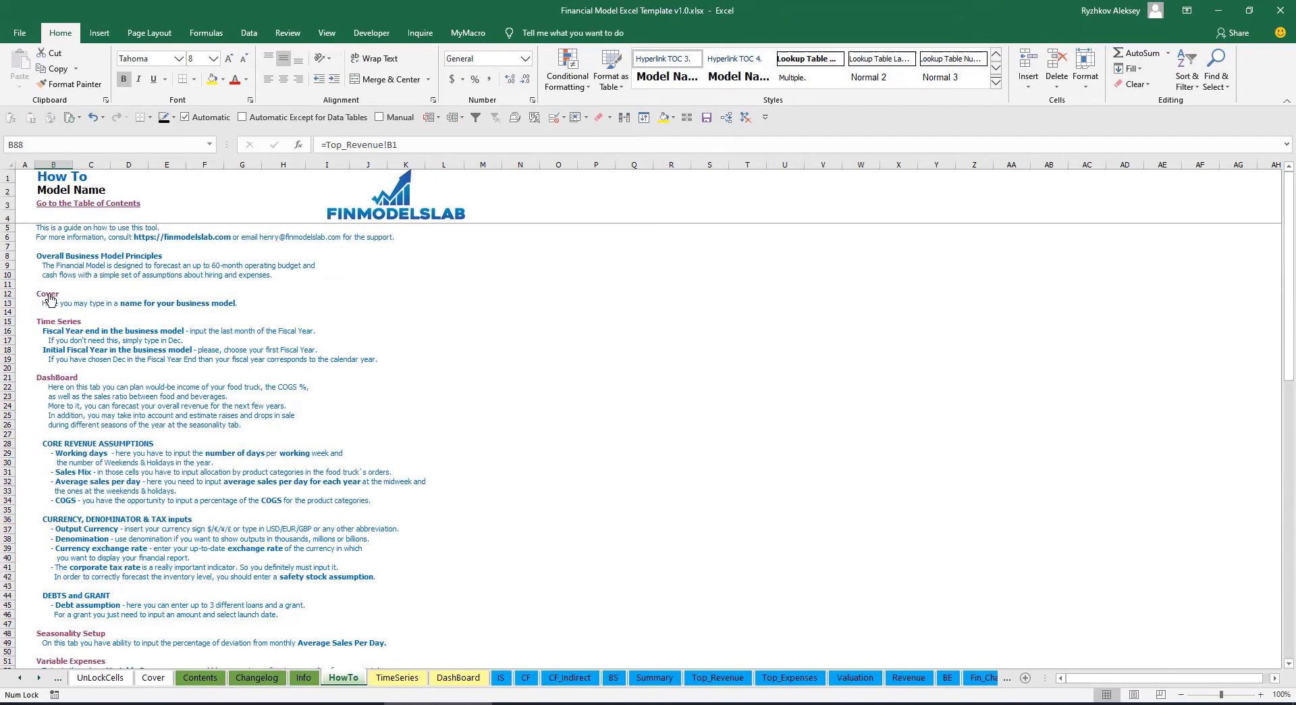
scroll(56, 425, "down", 12)
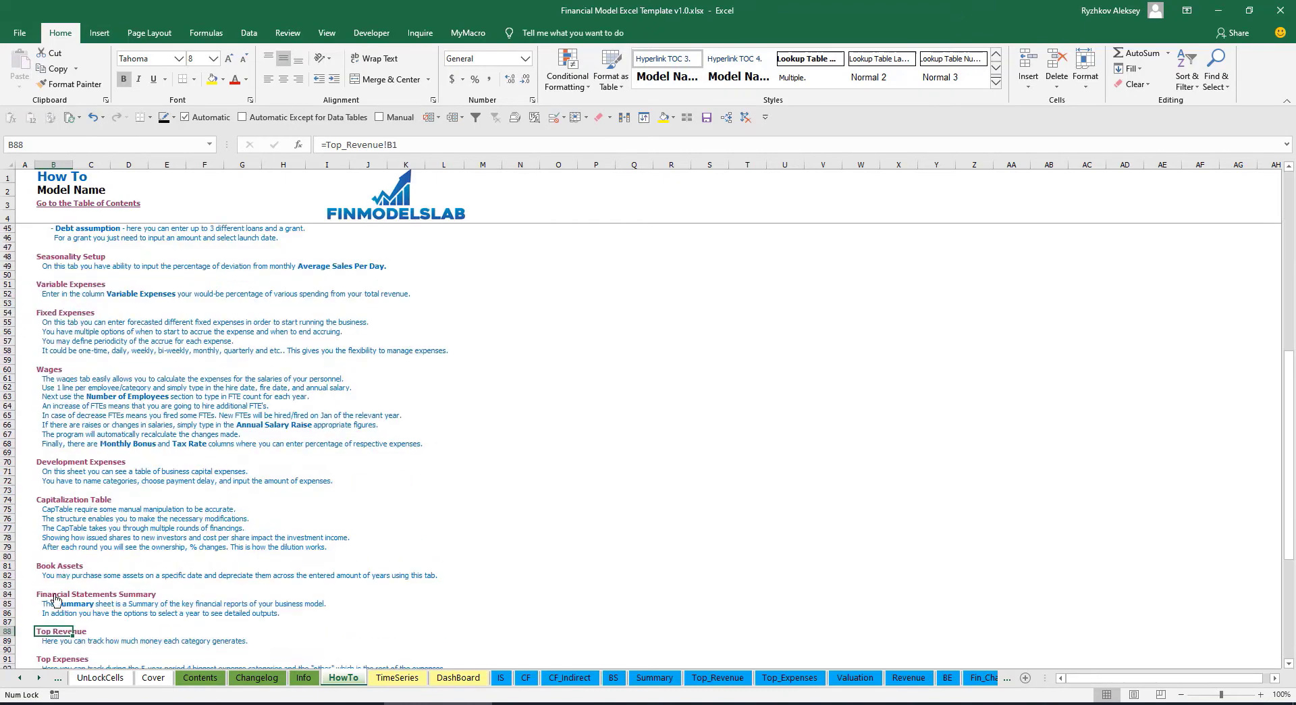
Step: Examine the expense categories and their percent-of-revenue and per-unit bases in the Cost of Goods Sold assumptions
left_click(43, 568)
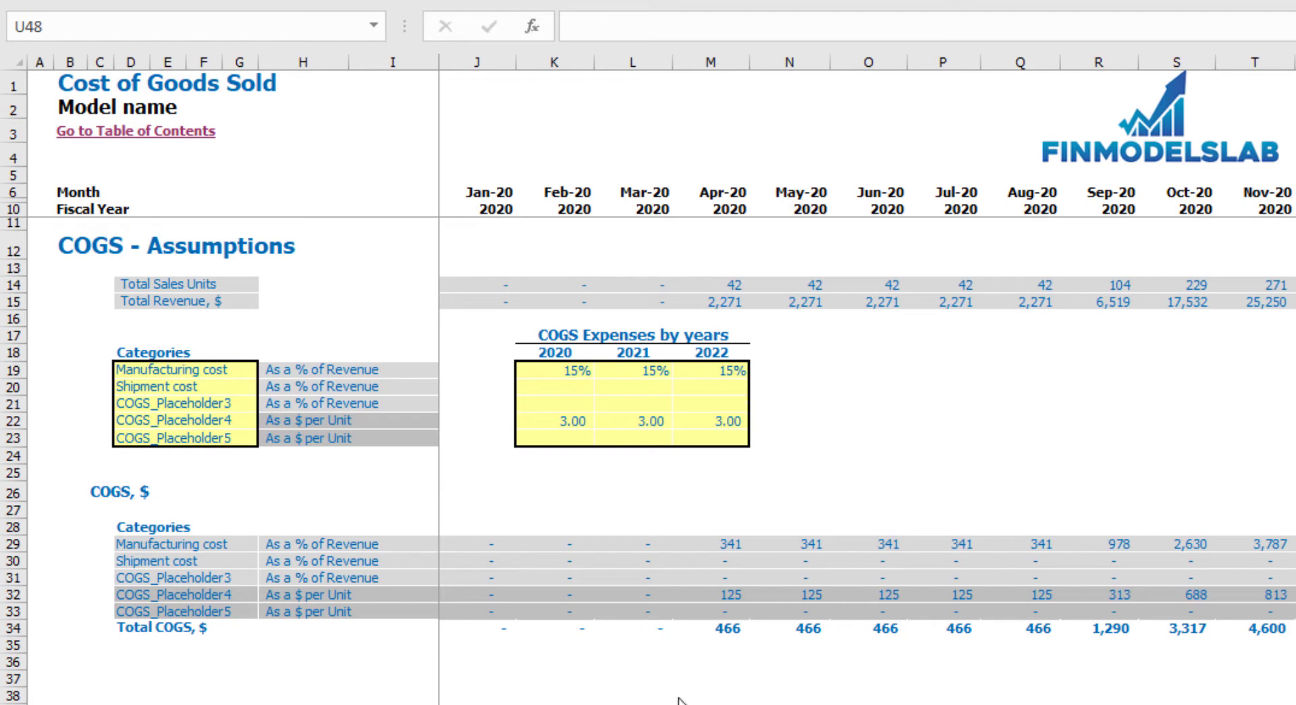
left_click_drag(342, 369, 342, 429)
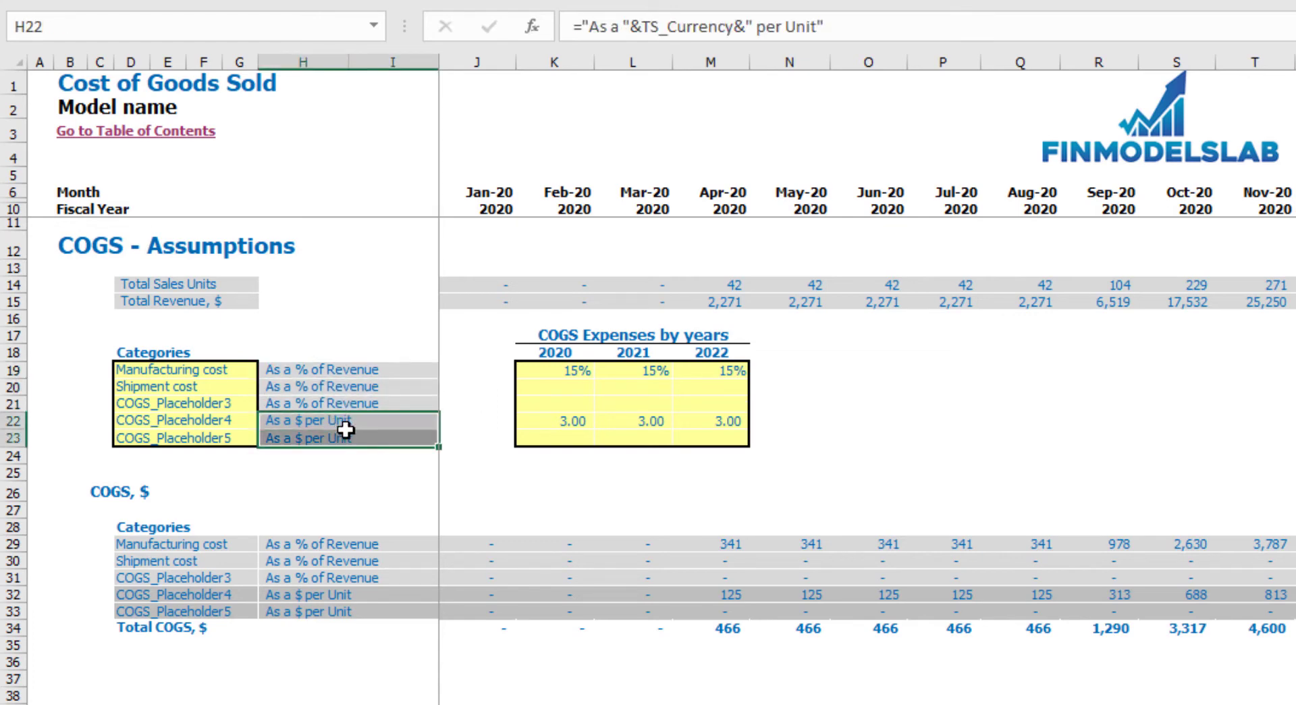
left_click(202, 368)
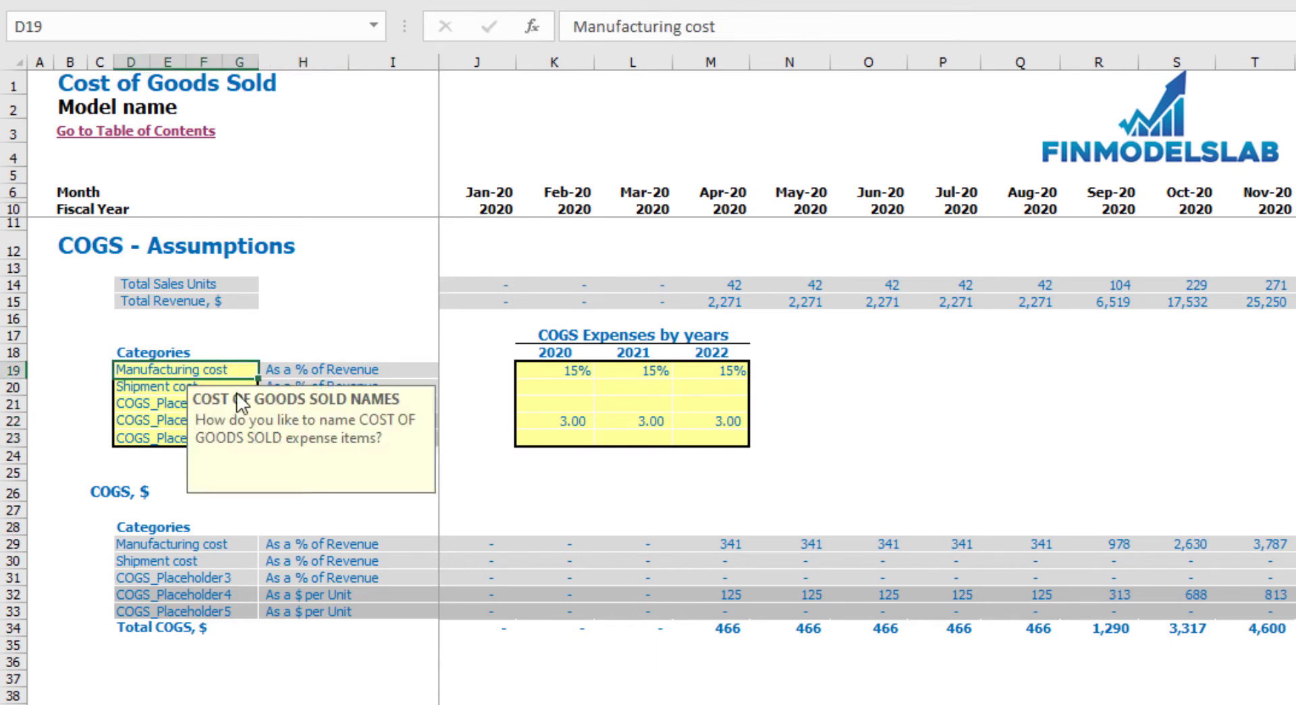
Step: Set the manufacturing cost to 25% of revenue for 2020, 2021 and 2022
left_click(525, 365)
type("25")
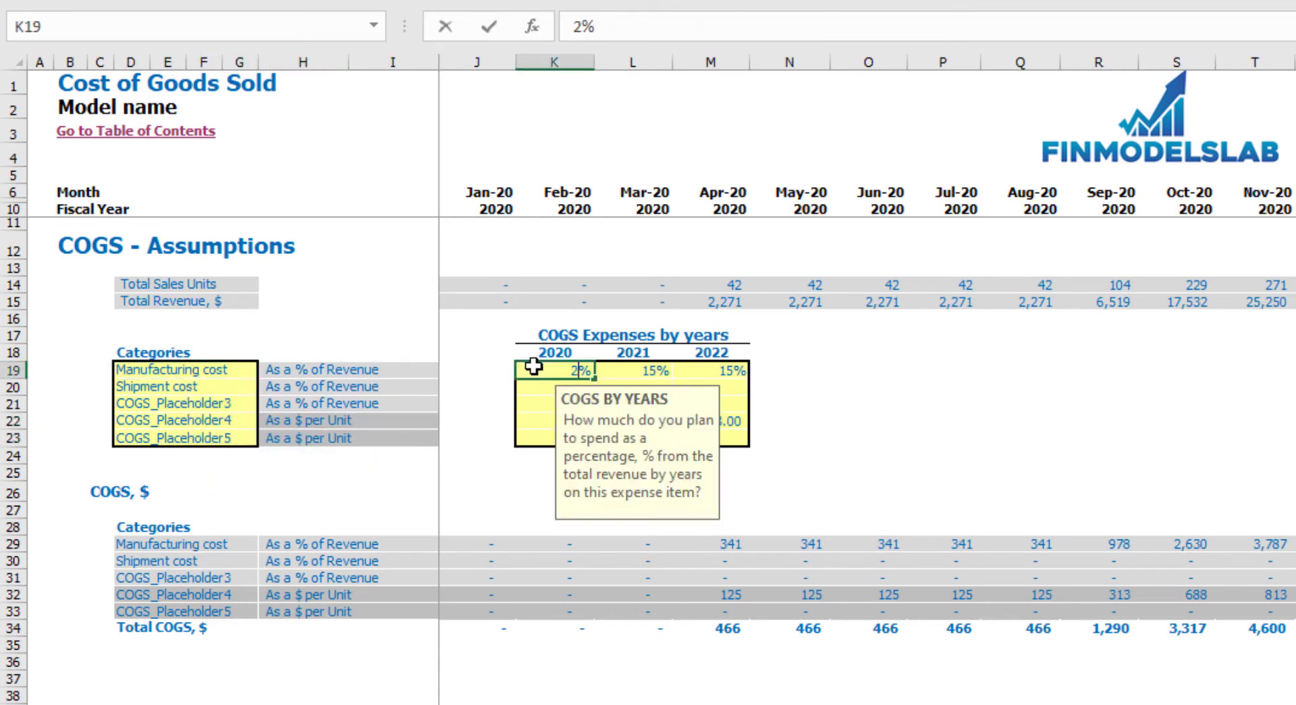
key("Return")
key("ctrl+c")
key("Right")
key("shift+Right")
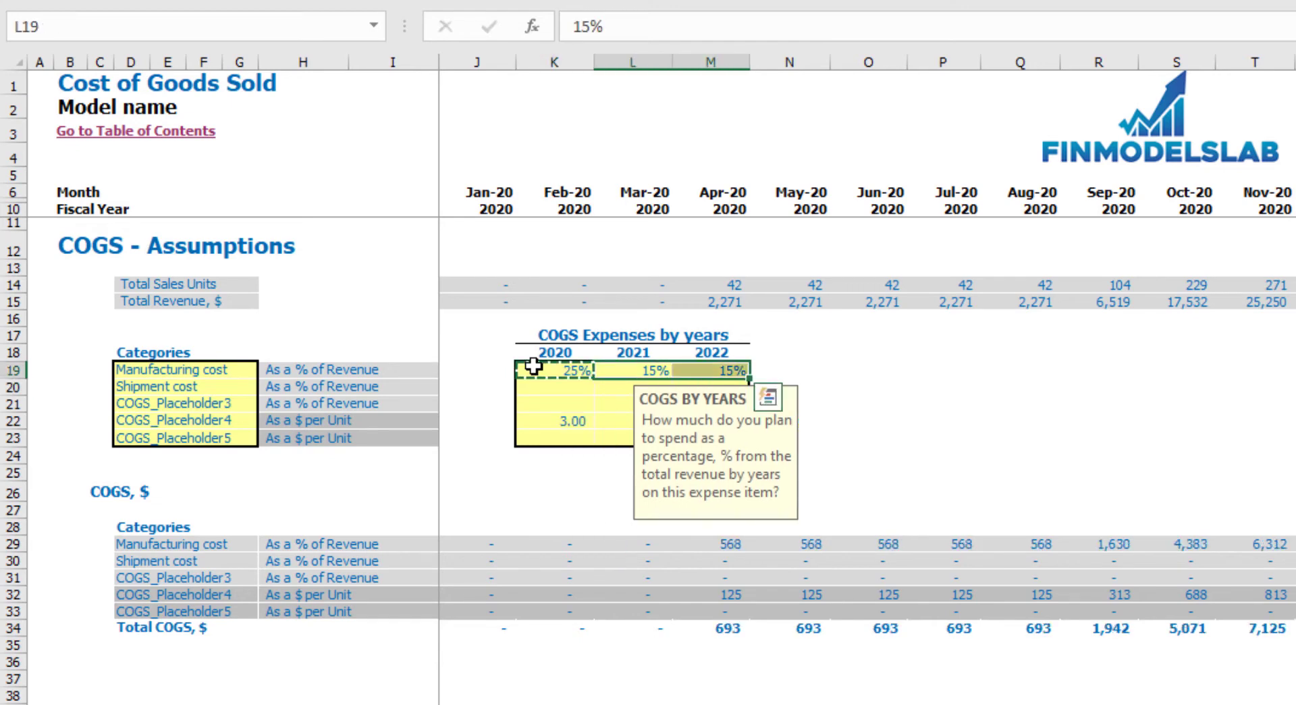
key("Escape")
left_click(570, 382)
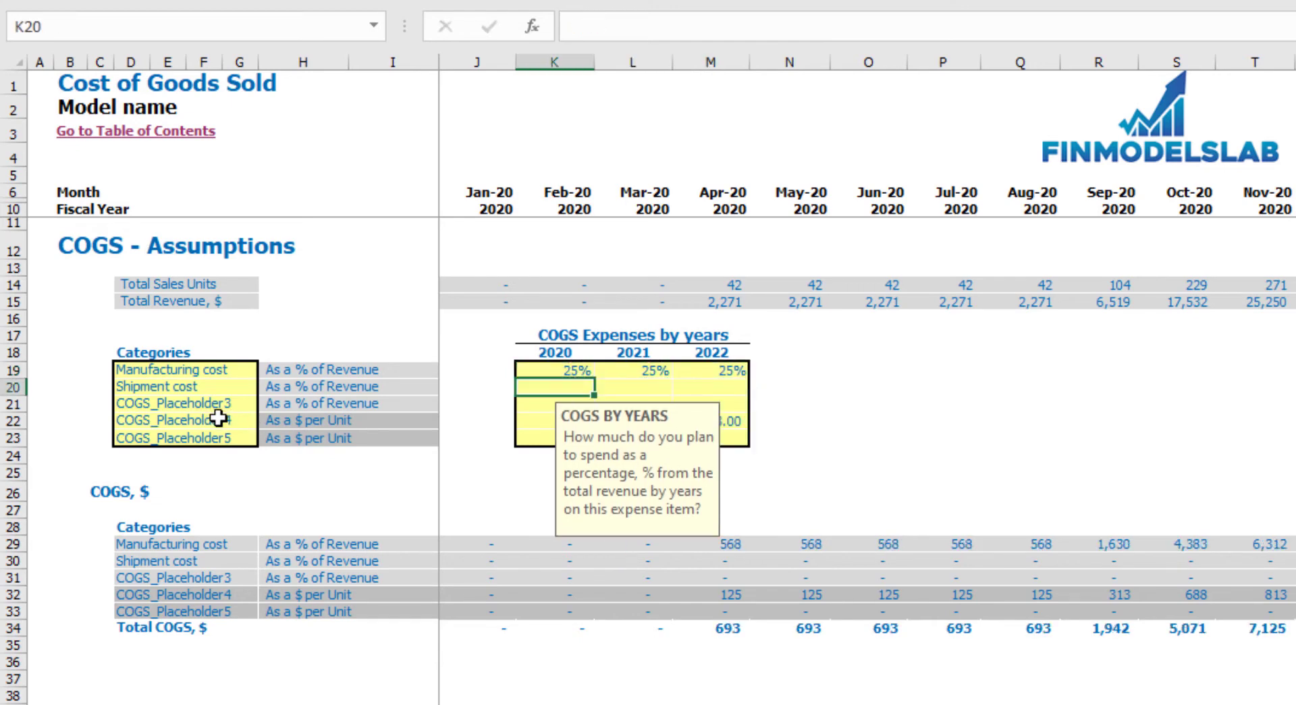
Step: Rename the COGS_Placeholder4 expense category as Package
left_click(218, 417)
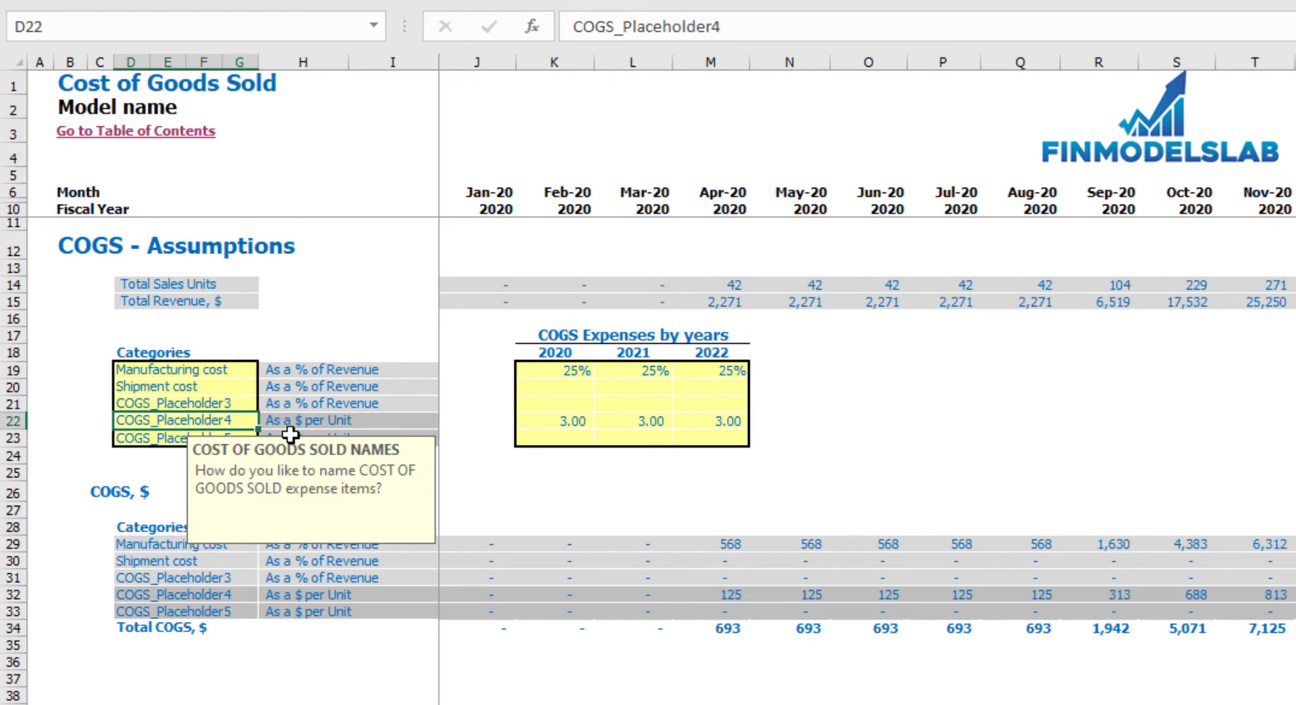
type("Package")
key("Return")
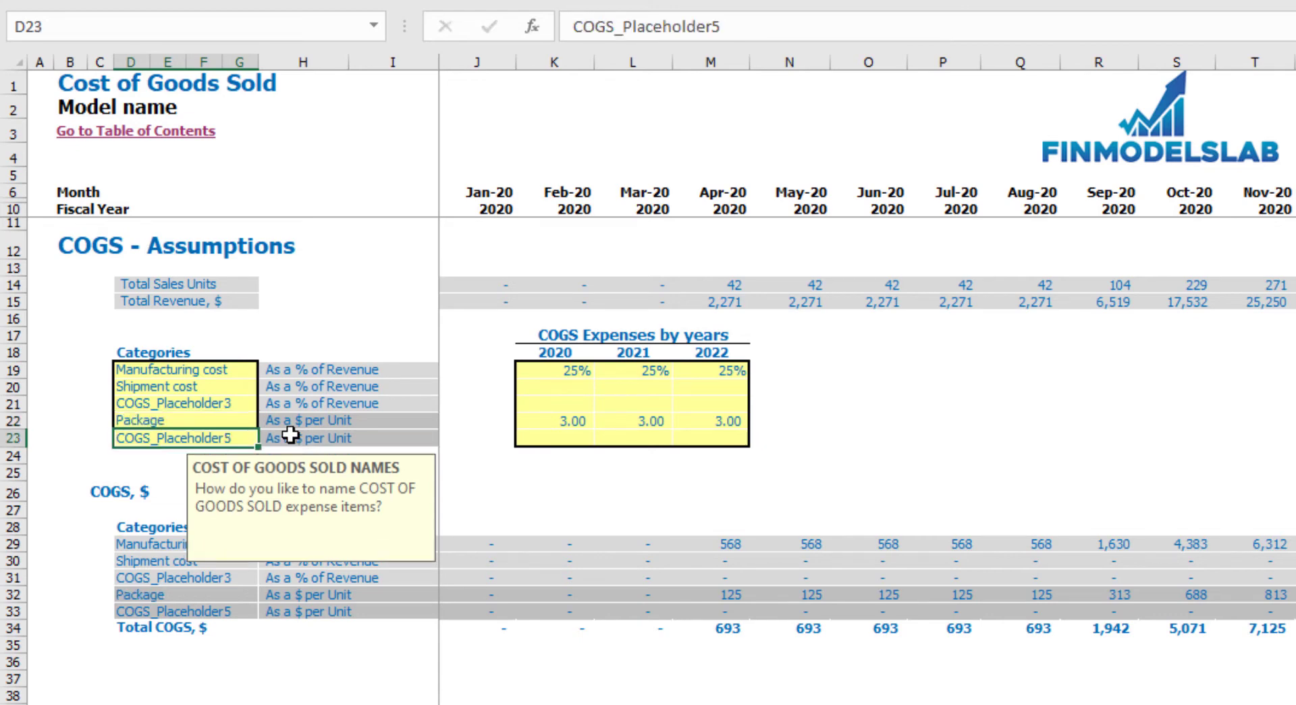
Step: Set the Package cost per unit to 1.00 for 2020, 1.15 for 2021 and 1.25 for 2022
left_click(575, 414)
type("1")
key("Tab")
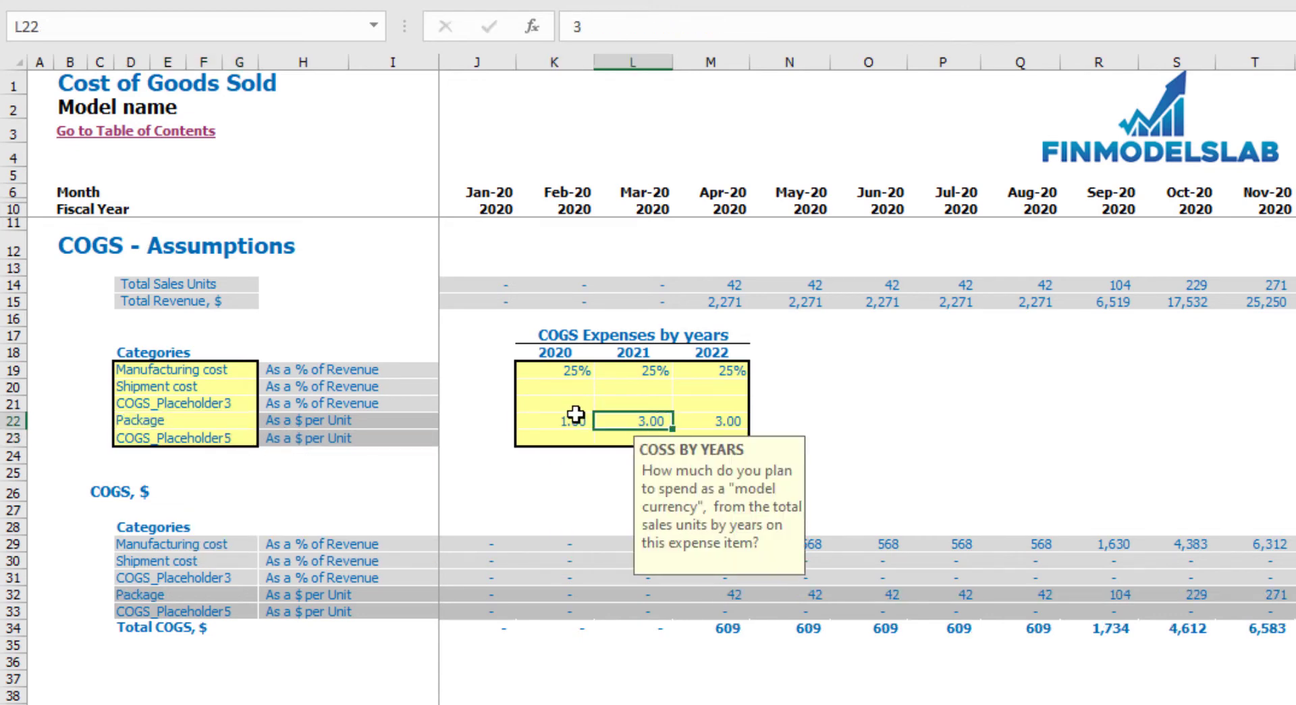
type("1.15")
key("Tab")
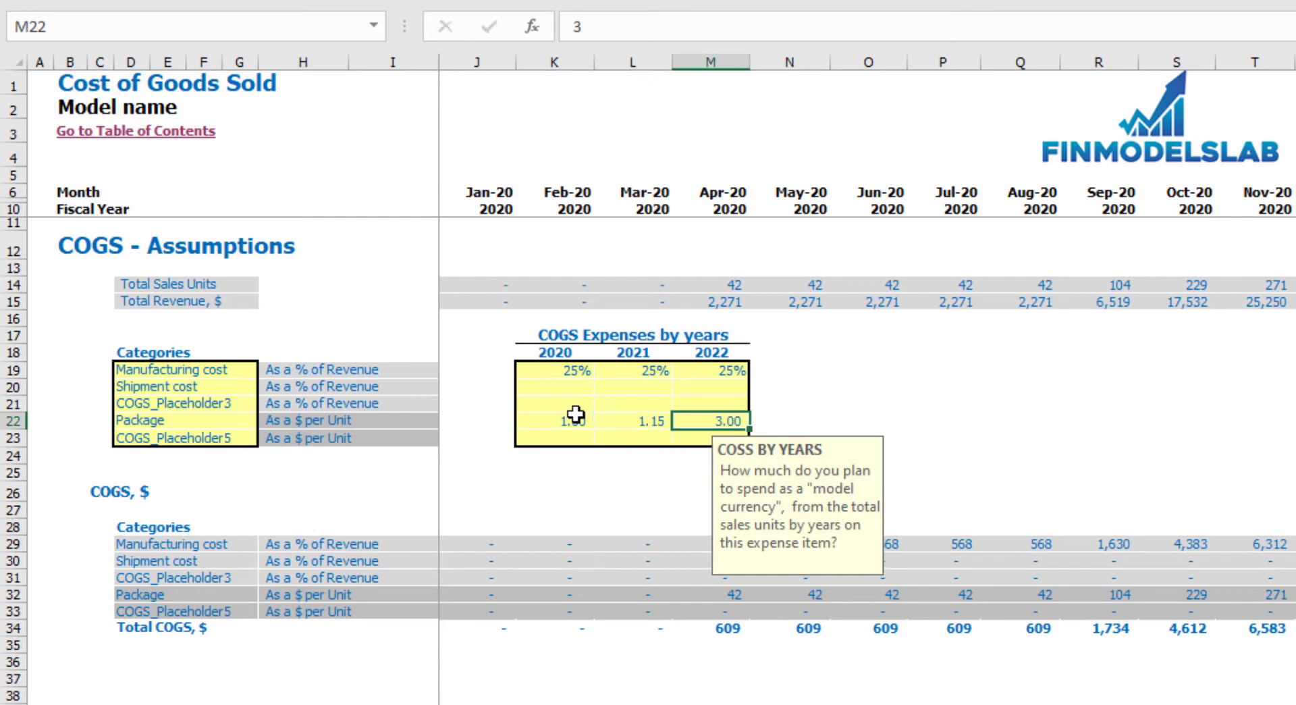
type("1.25")
left_click(576, 416)
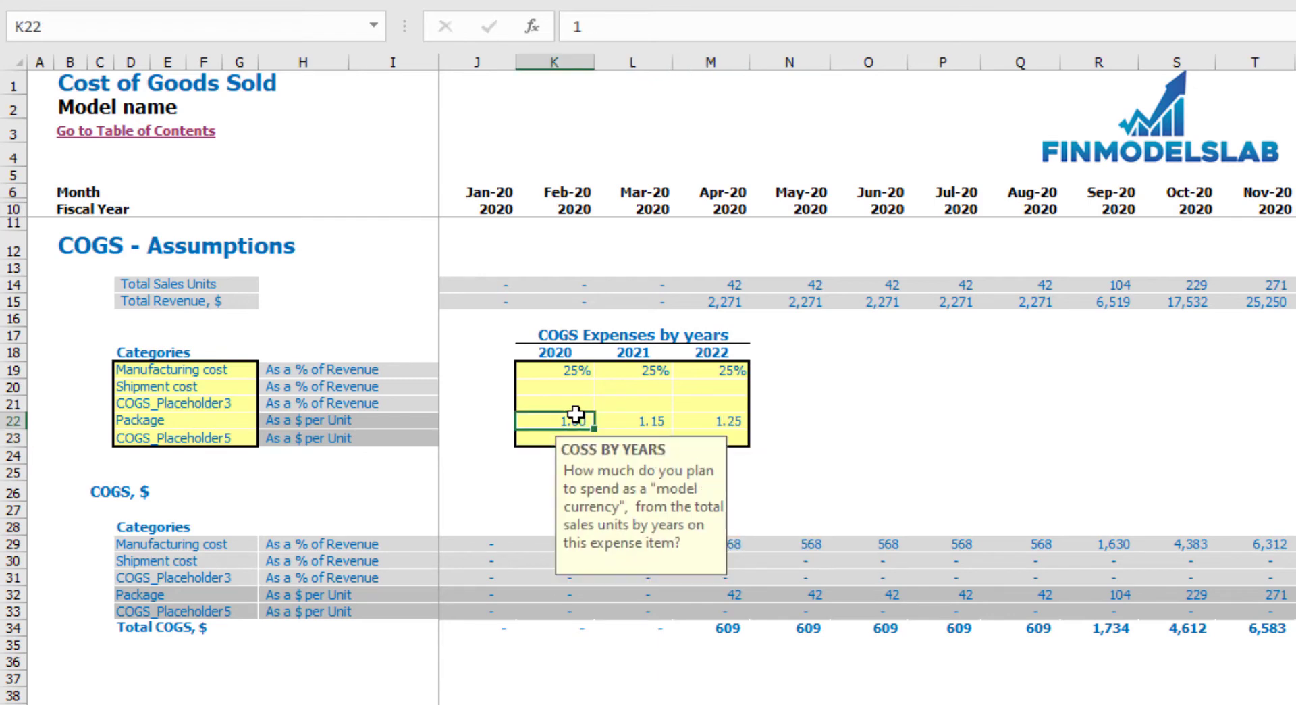
Step: Review the per-unit and percent-of-revenue categories in the COGS assumptions
left_click(837, 416)
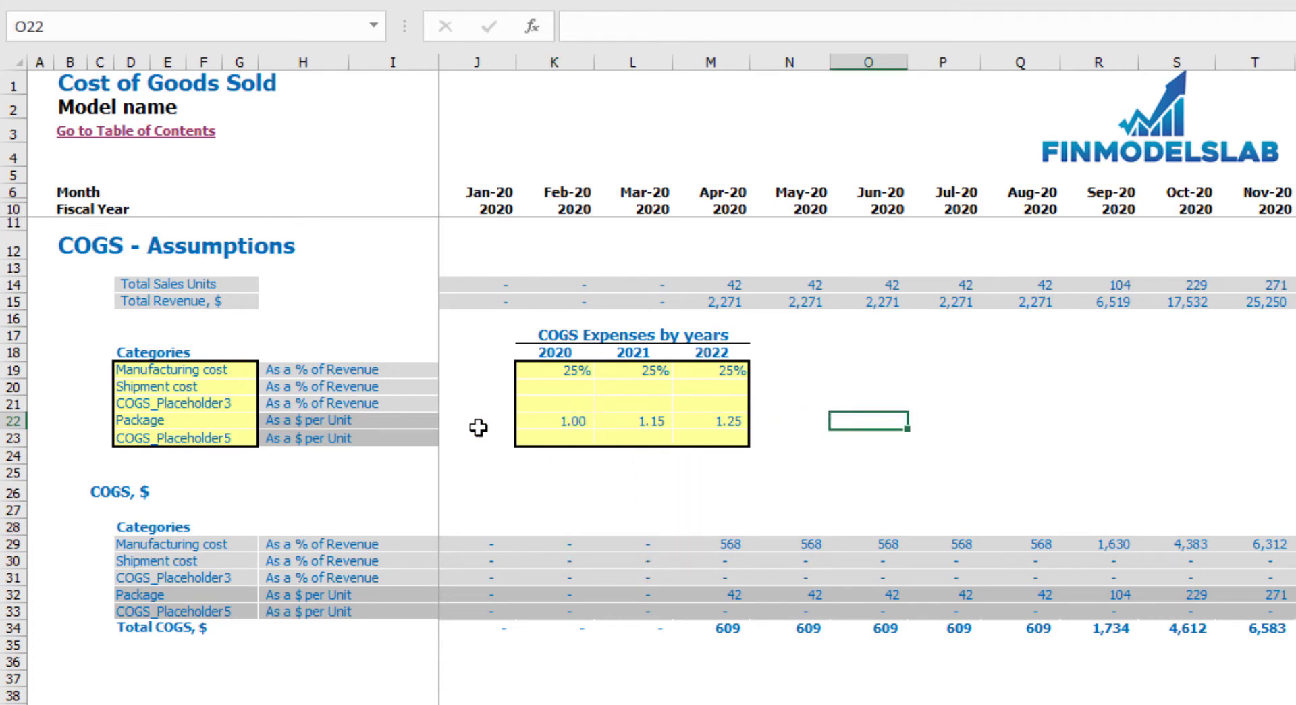
left_click(405, 422)
left_click_drag(404, 422, 223, 442)
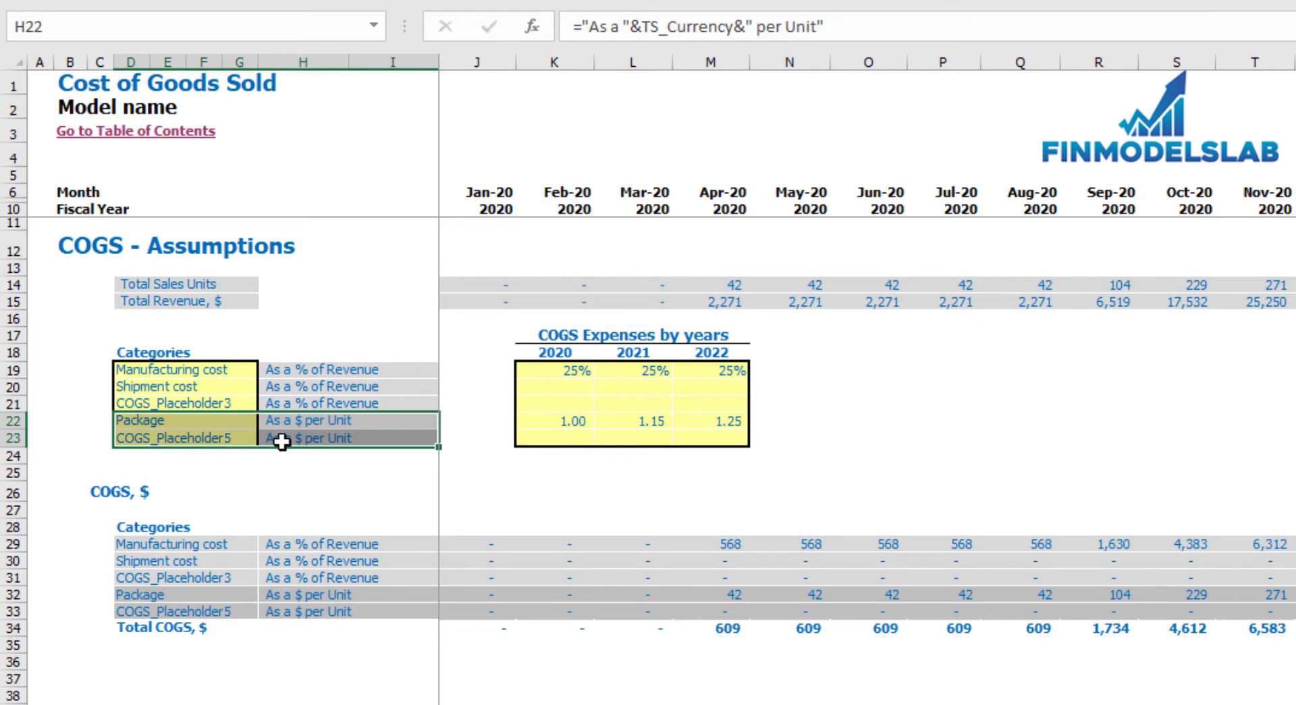
left_click(179, 370)
Step: Go to the Income Statement and expand the detail rows behind Total COGS
left_click(1044, 436)
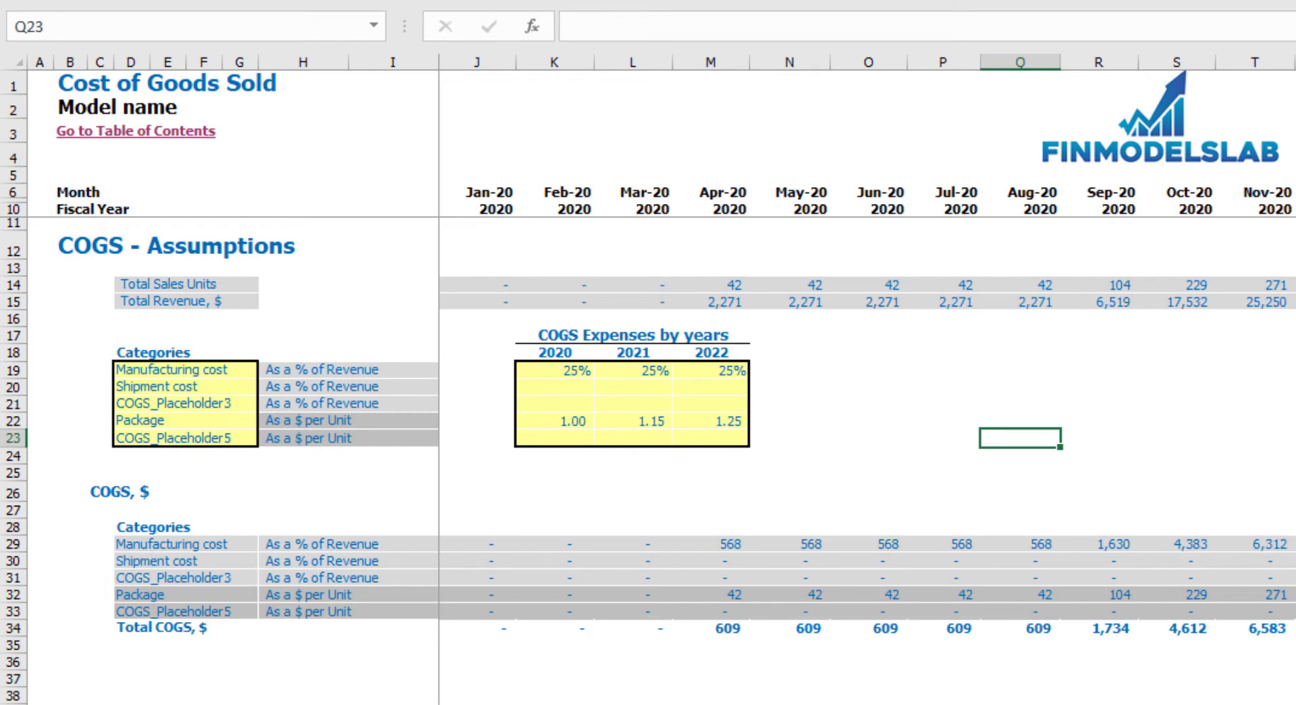
left_click(155, 703)
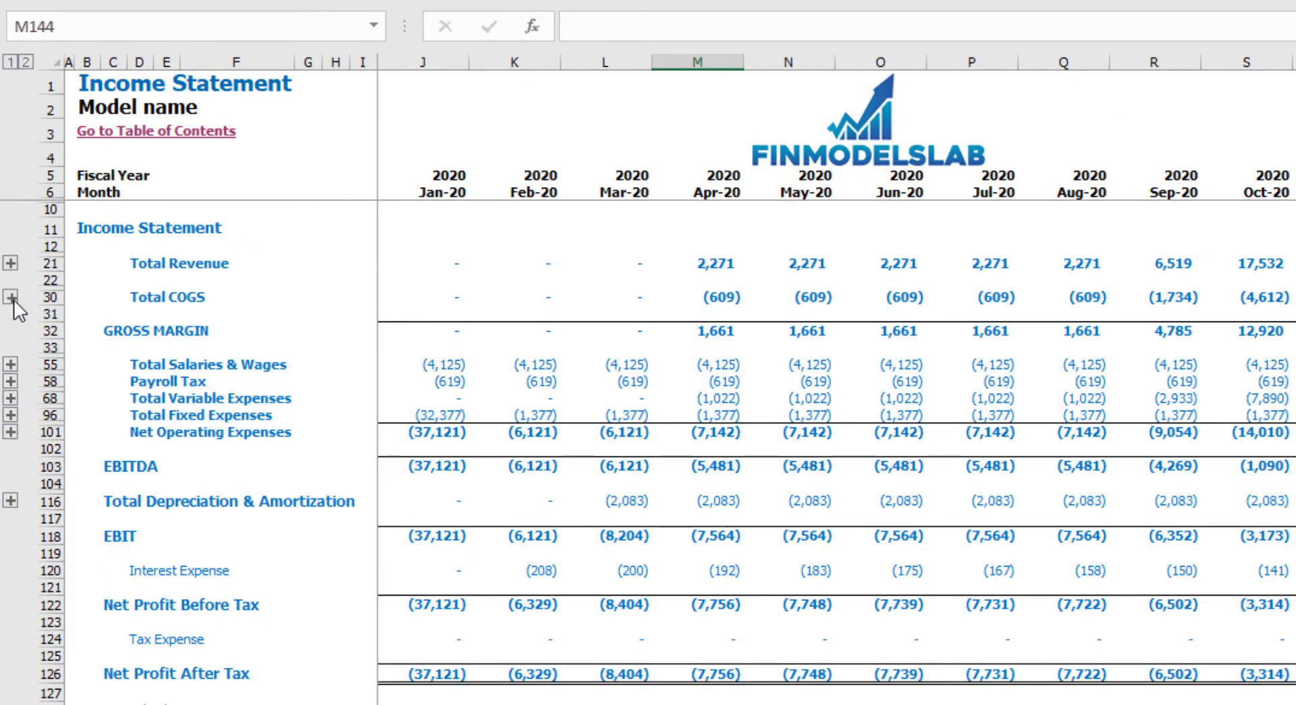
left_click(11, 298)
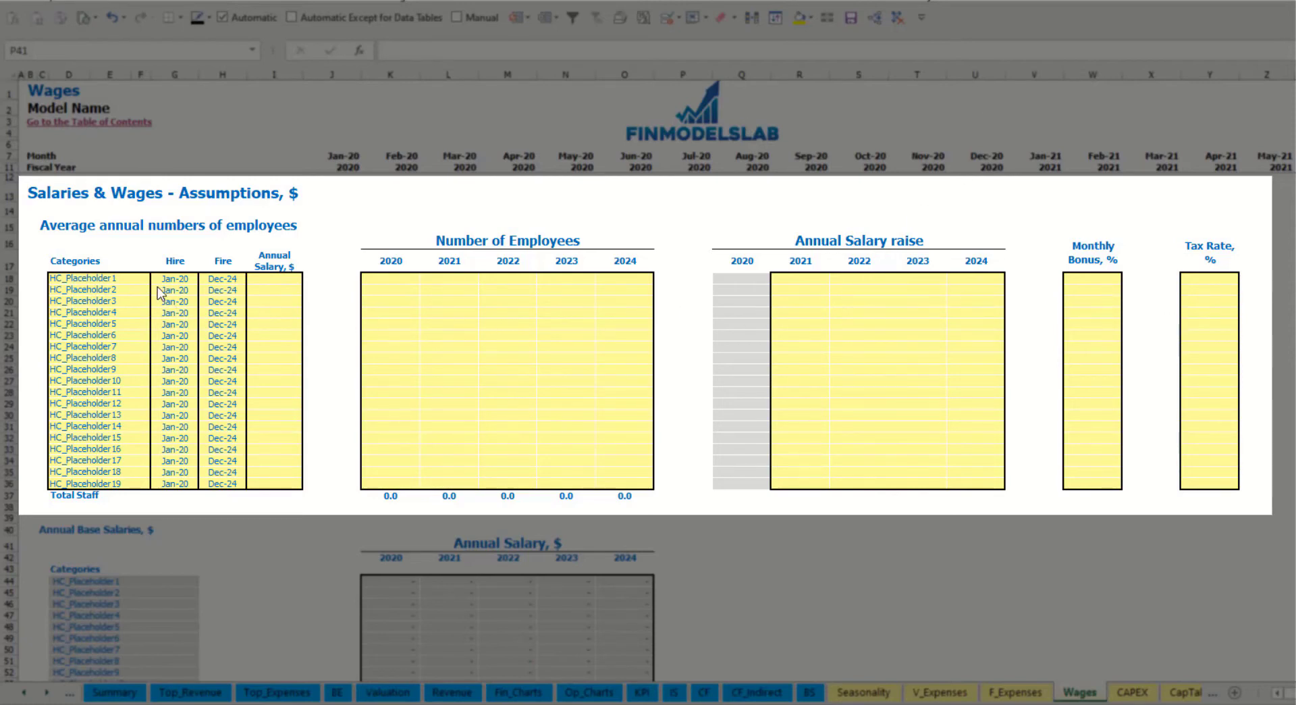
Step: Name the first staff category on the Wages sheet CFO and set its hire date to Mar-20
left_click(131, 278)
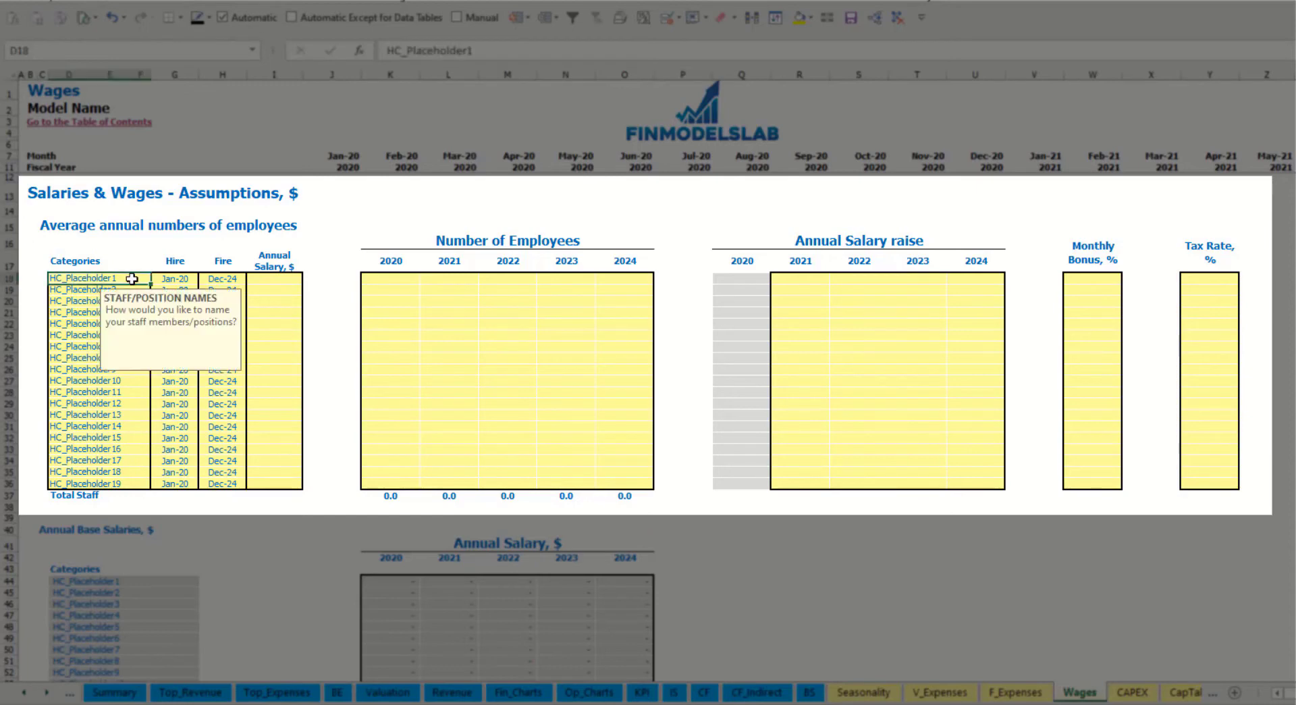
type("CFO")
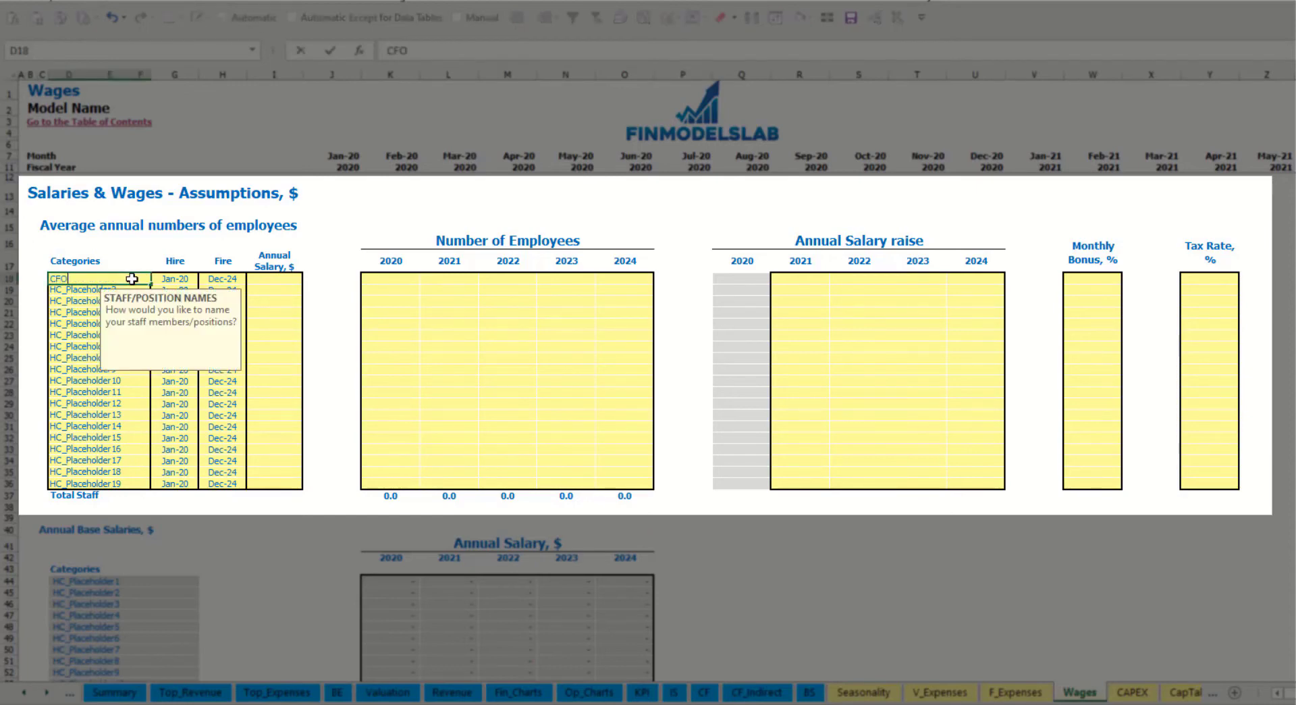
key("Return")
left_click(174, 279)
left_click(204, 278)
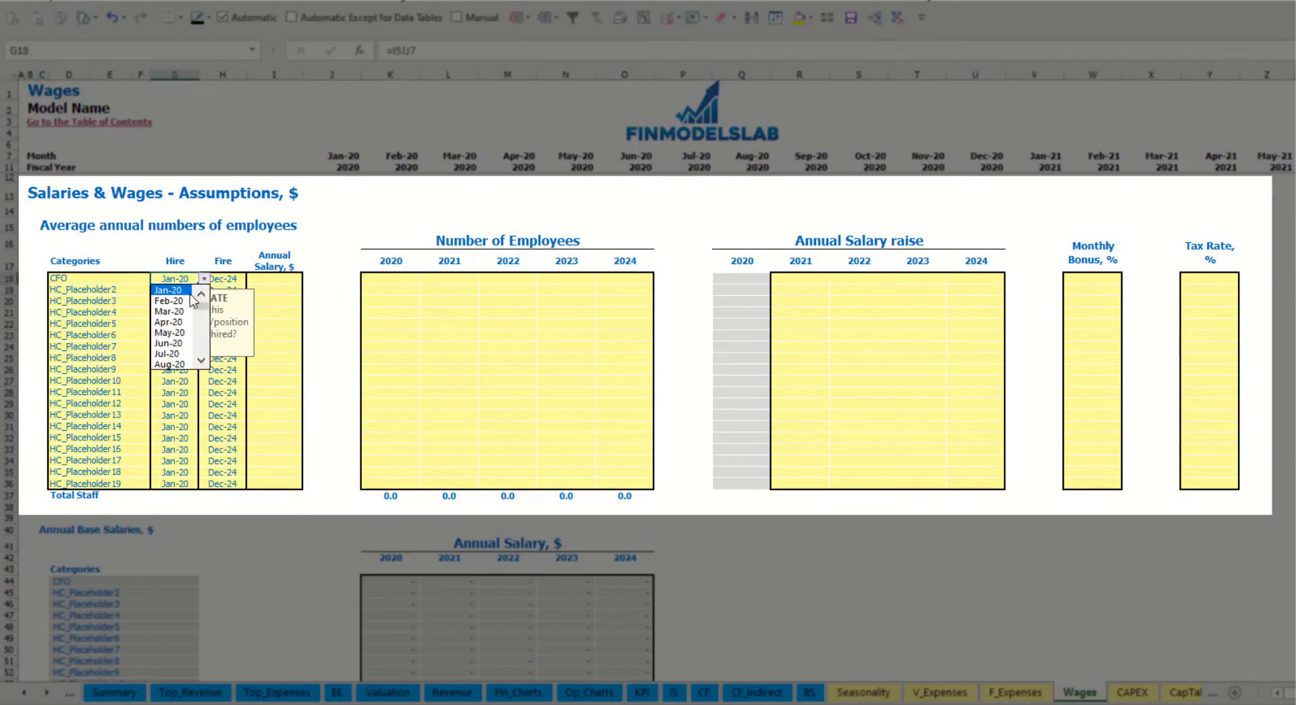
left_click(170, 311)
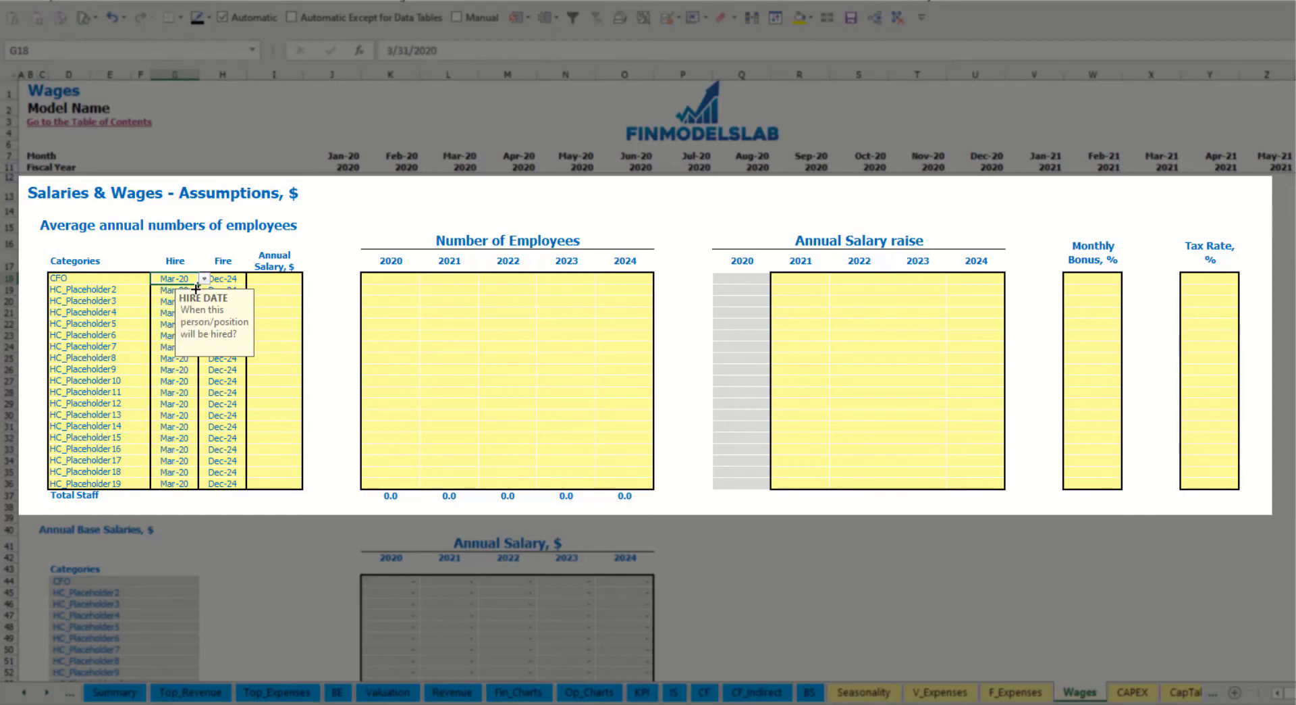
Step: Set the CFO's annual salary to 50,000 and the number of employees to 1 for each year from 2020 to 2024
left_click(226, 278)
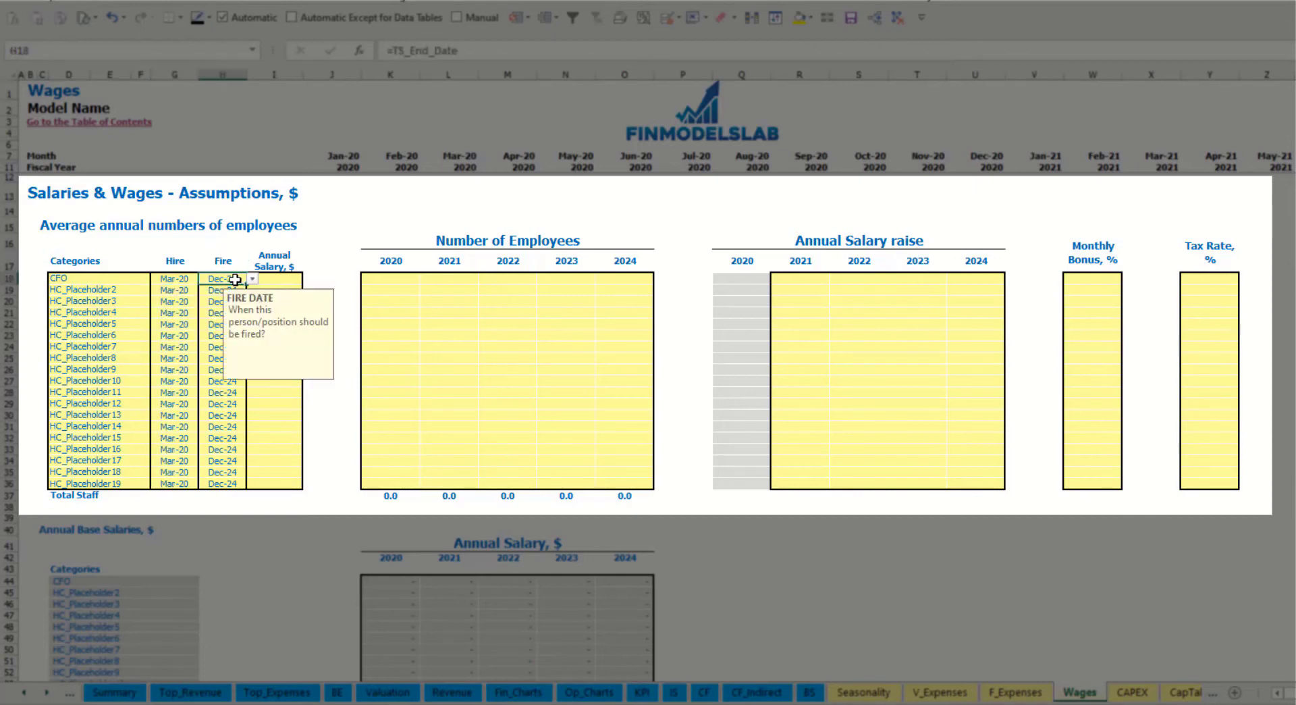
left_click(279, 280)
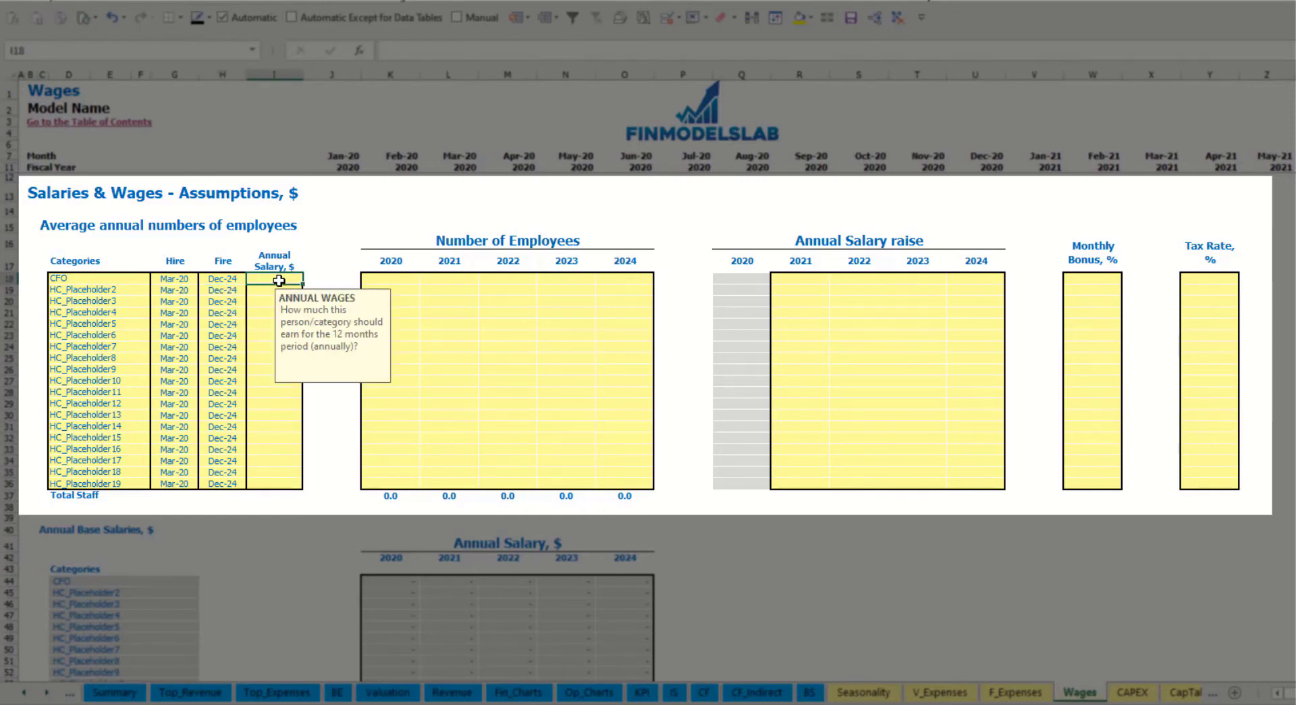
type("500")
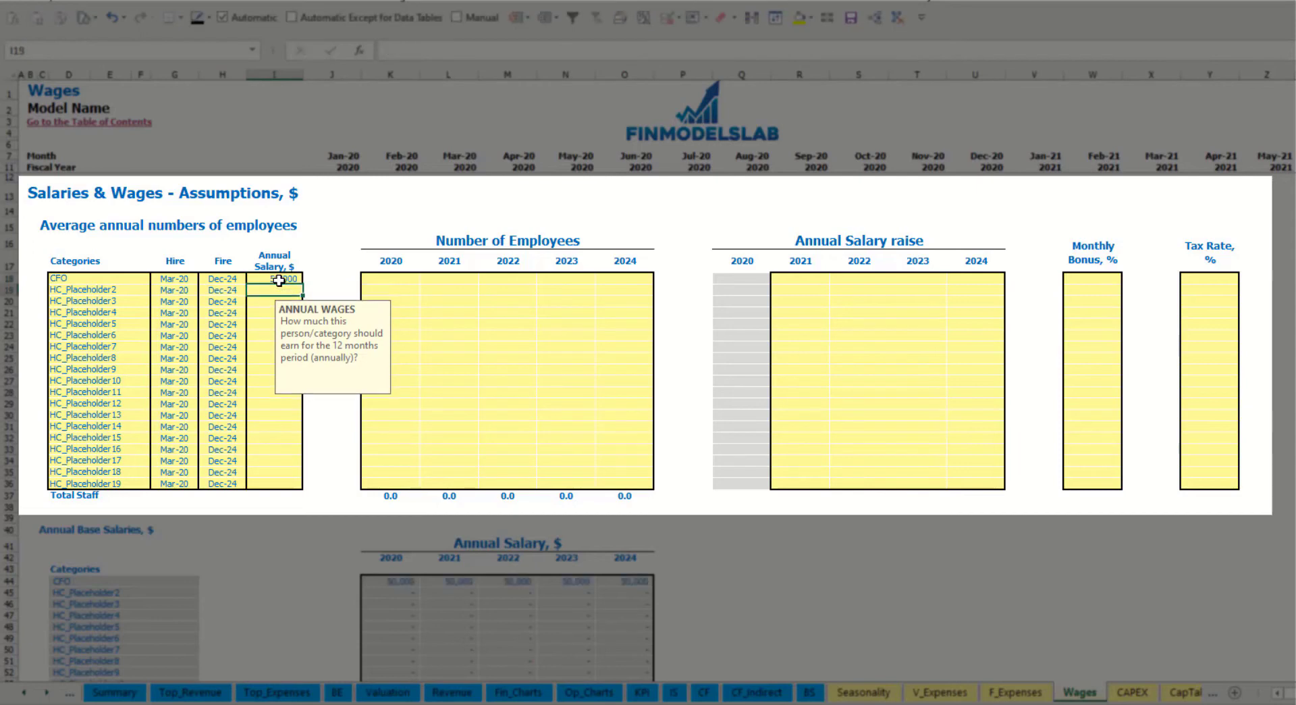
left_click(407, 283)
type("1\t1\t1\t1\t1")
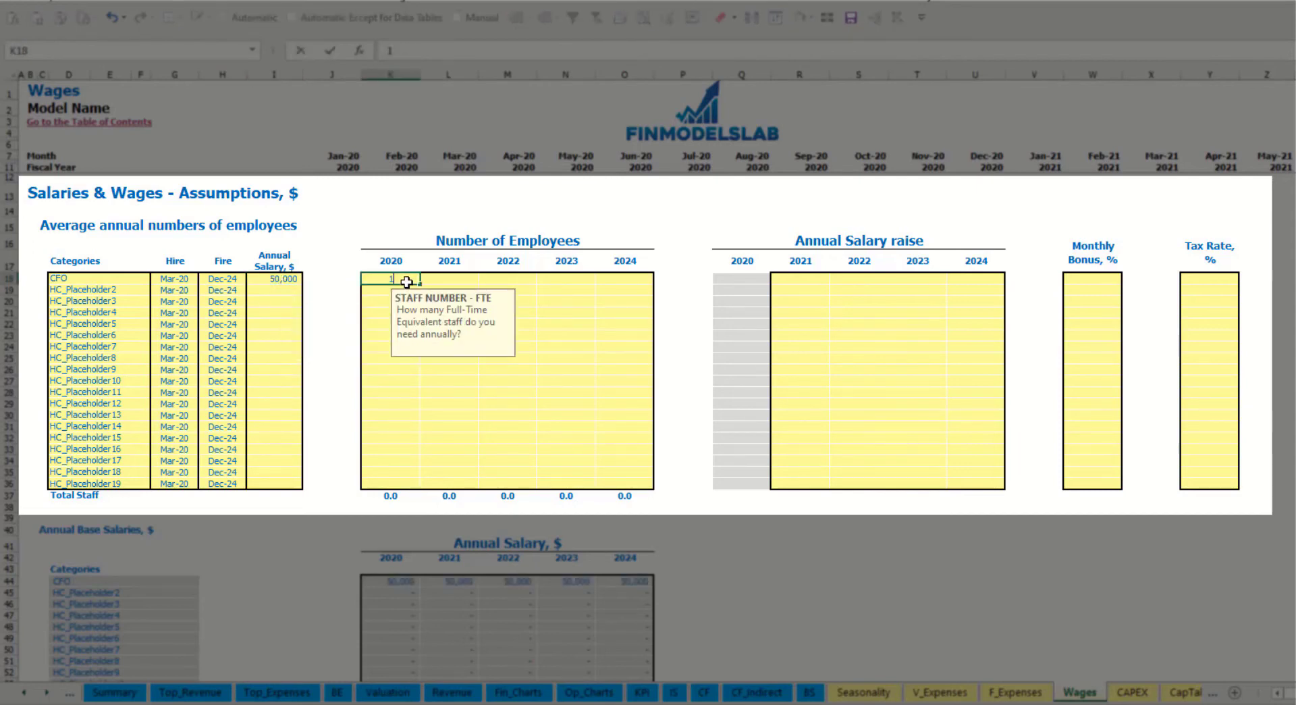
key("Tab")
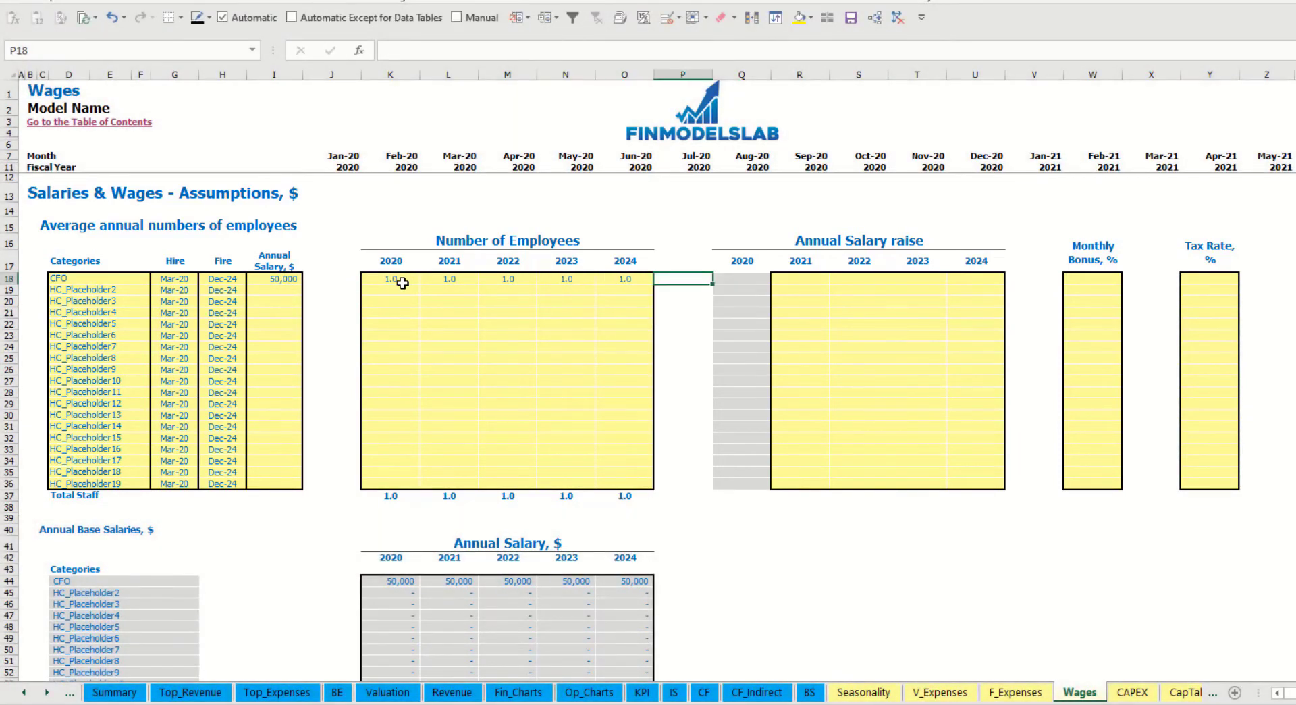
Step: Examine the CFO's monthly headcount across the whole timeline in the Total Staff Numbers table
scroll(692, 385, "down", 4)
scroll(711, 361, "up", 4)
scroll(587, 442, "down", 13)
left_click(465, 362)
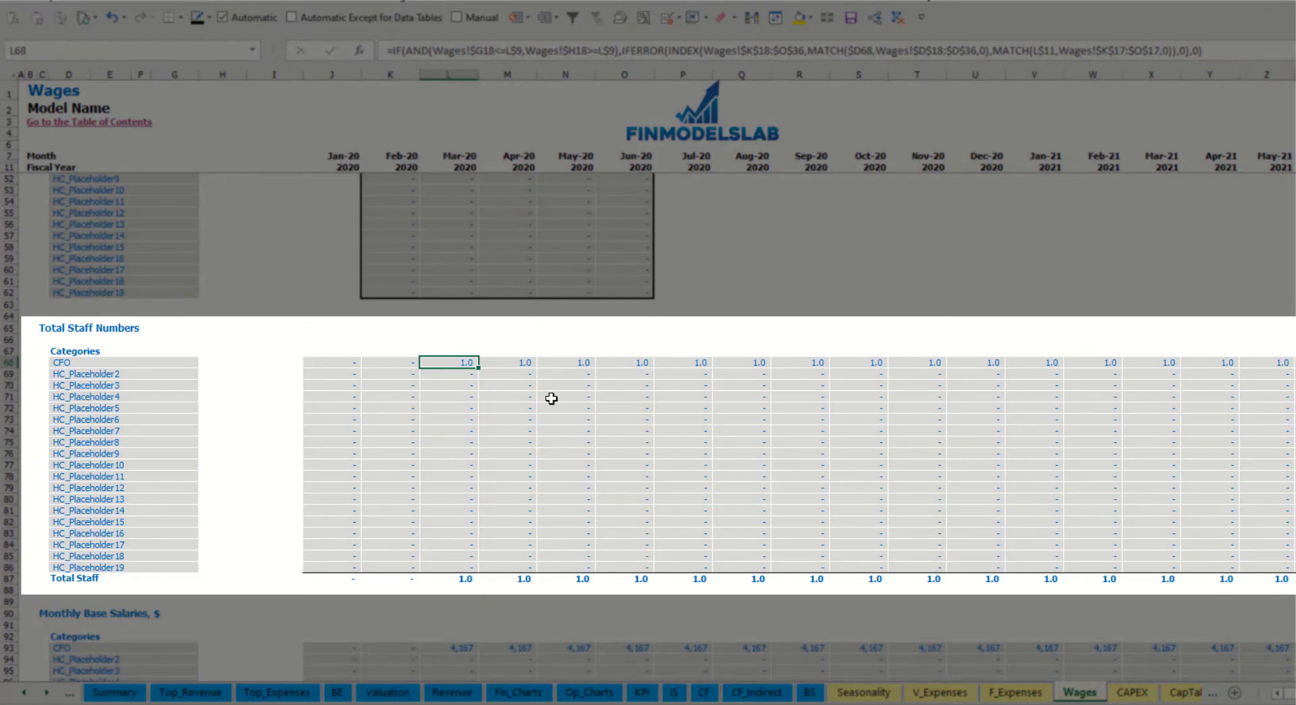
key("ctrl+Right")
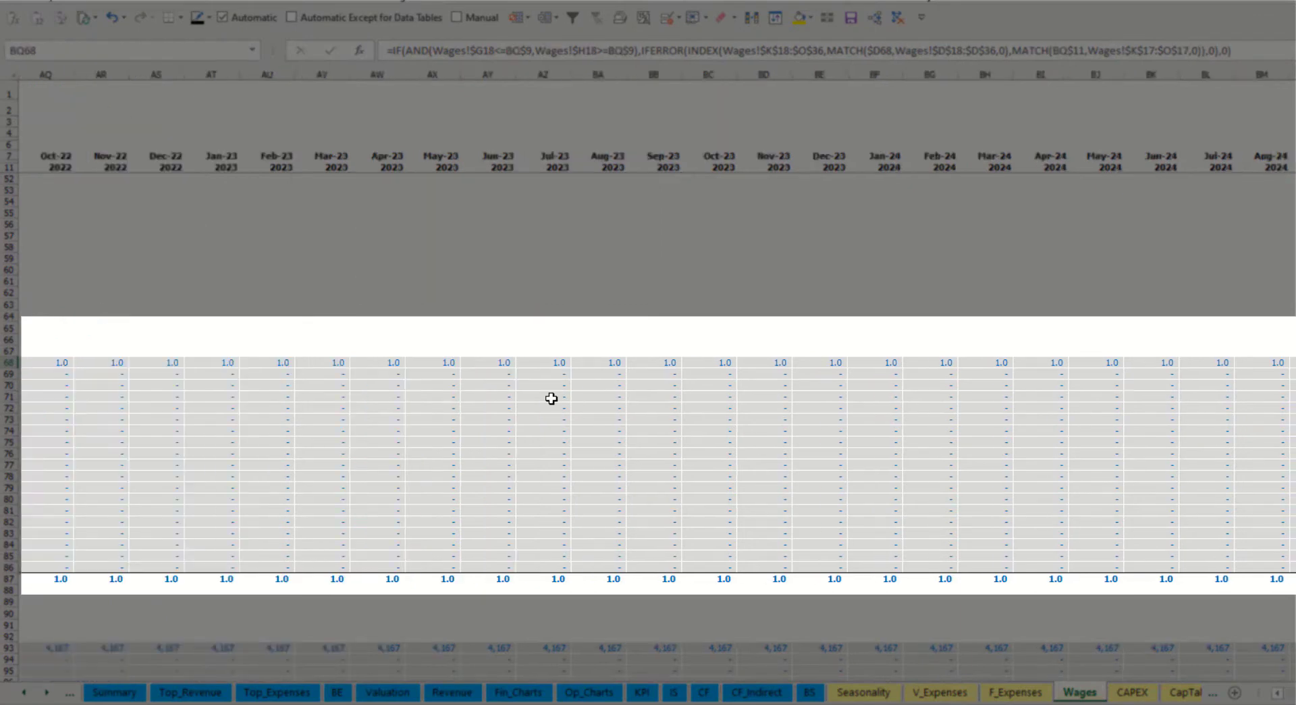
key("Home")
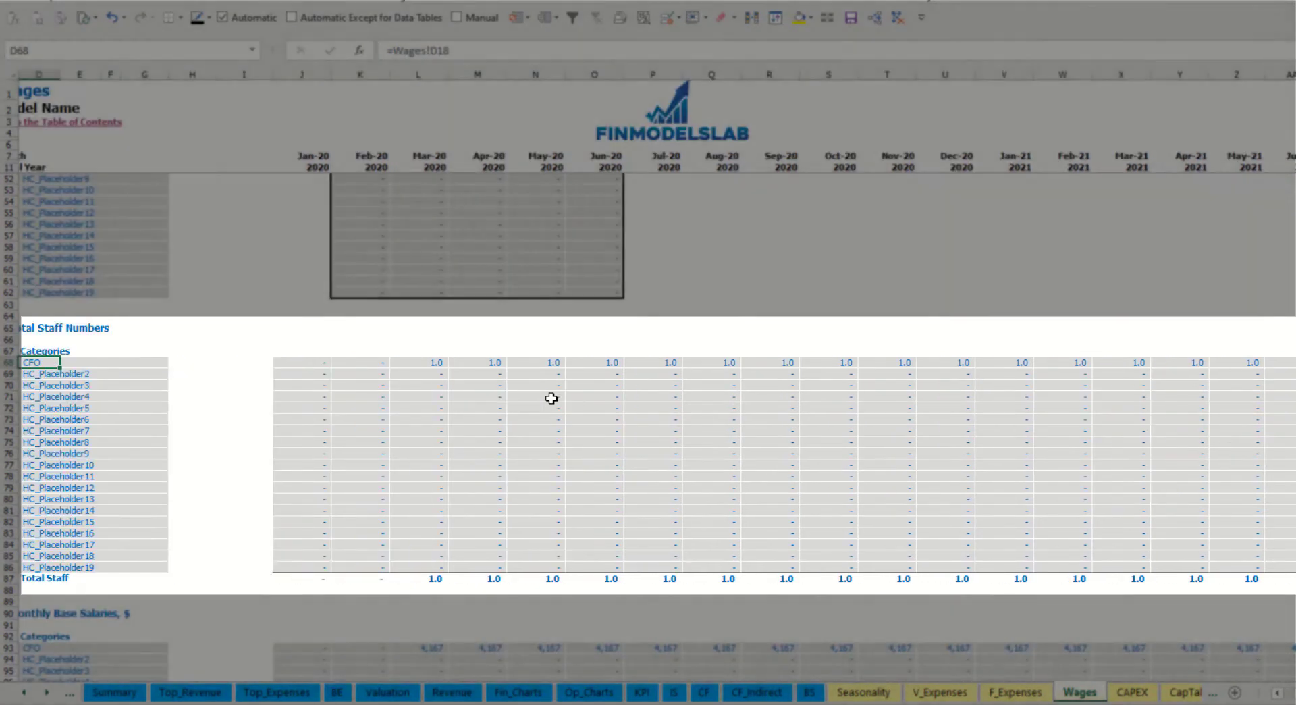
scroll(527, 439, "up", 13)
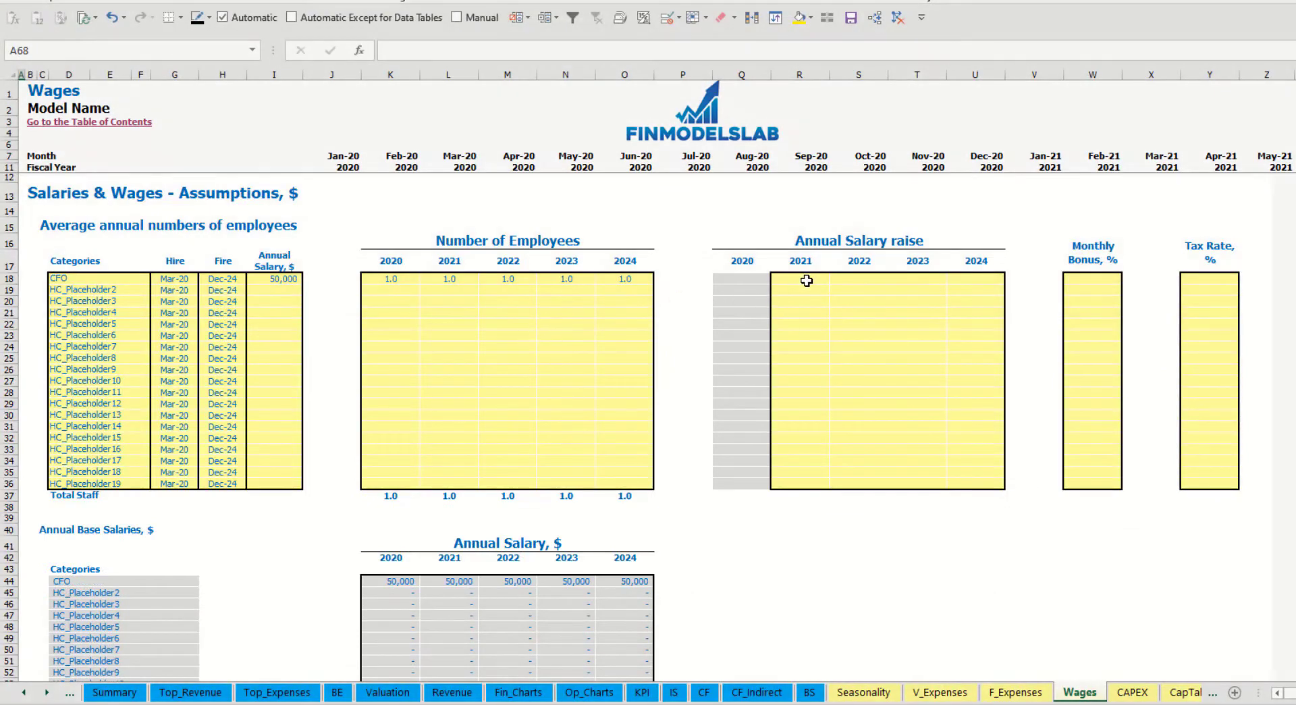
Step: Set the CFO's annual salary raise to 5% for each year from 2021 to 2024
left_click(805, 280)
key("ctrl+Return")
key("ctrl+c")
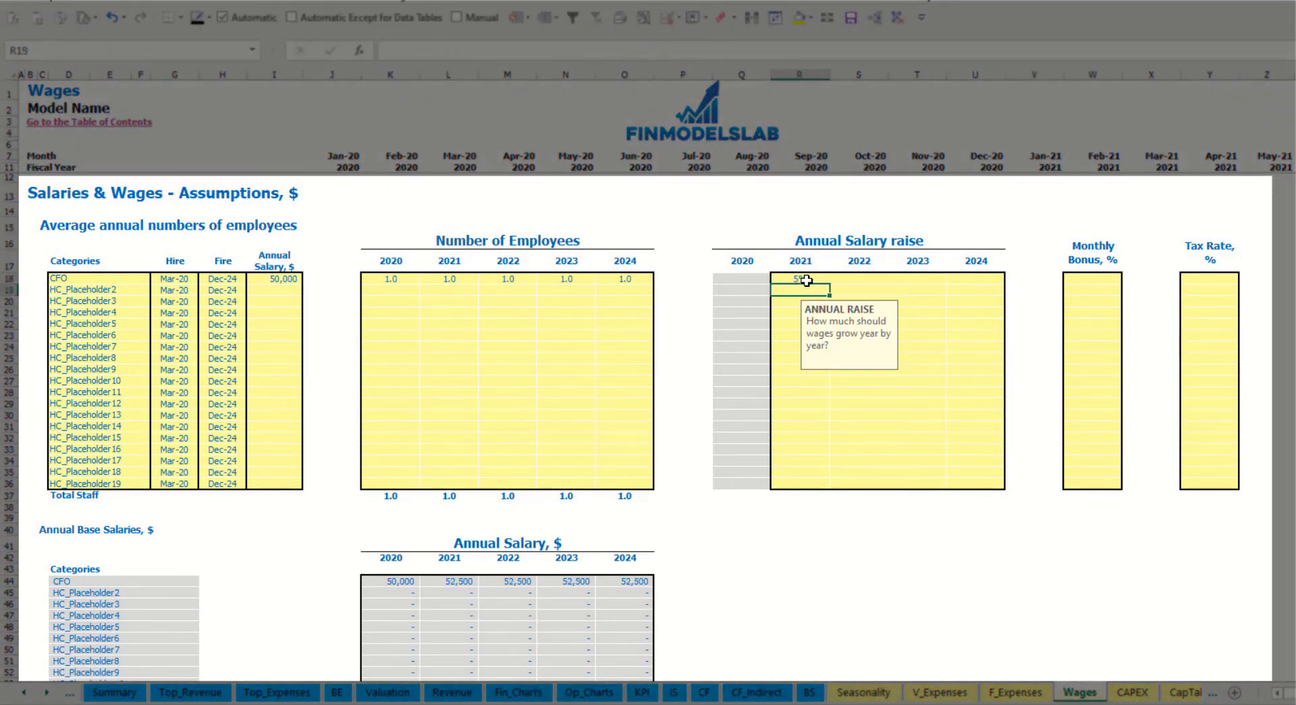
key("Right")
key("shift+Right")
key("shift+Right")
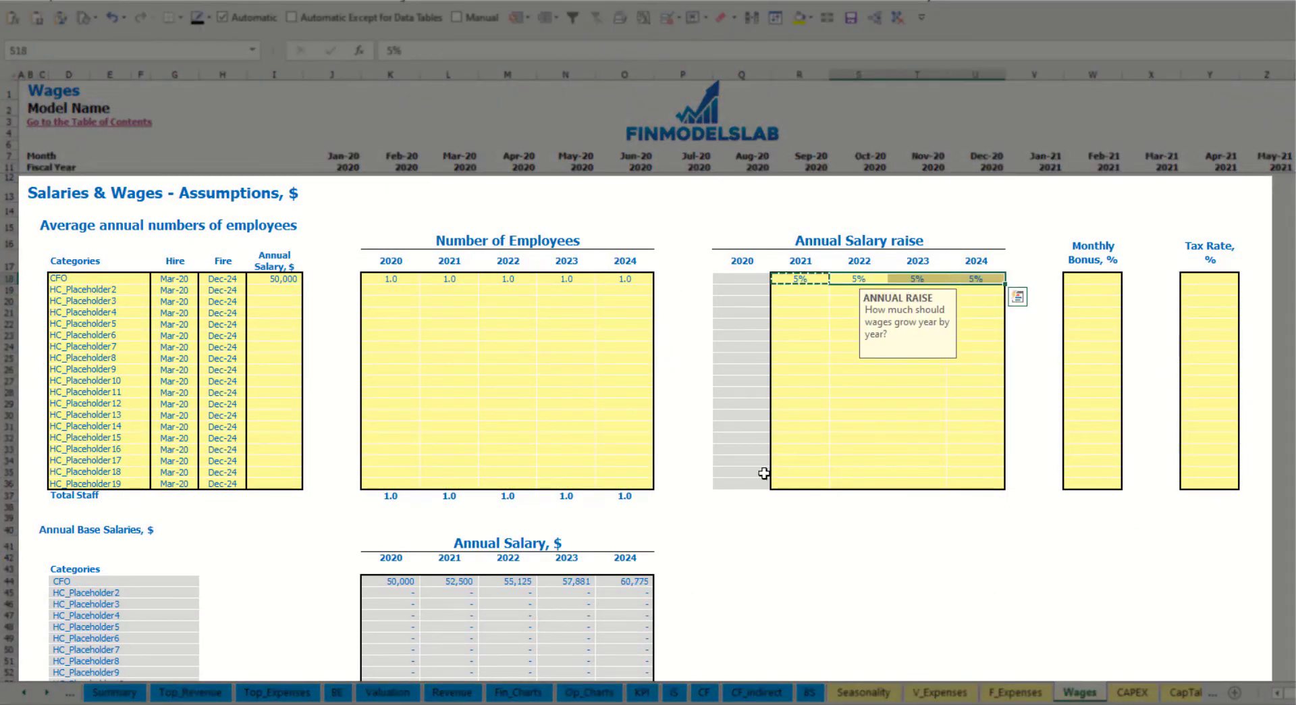
key("ctrl+v")
Step: Compare the CFO's calculated annual salaries for 2020 to 2024 with the base salary and yearly raise inputs
left_click_drag(396, 582, 622, 579)
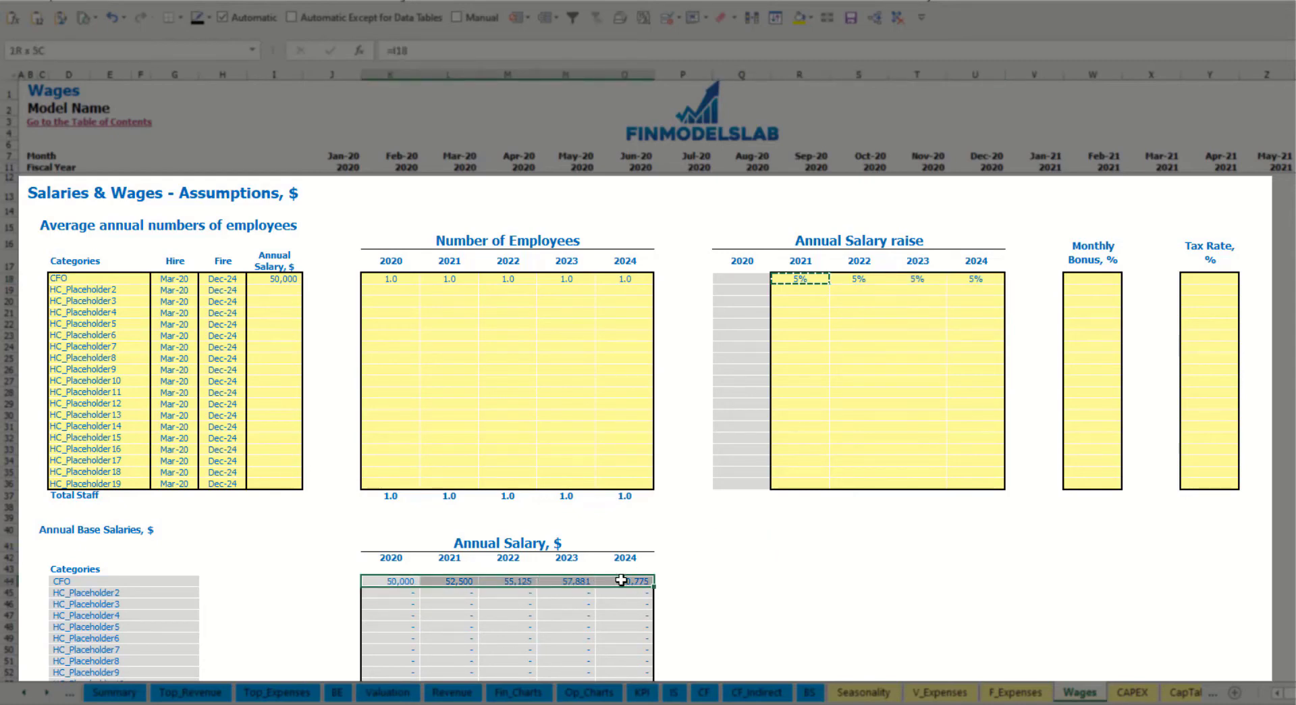
left_click(449, 593)
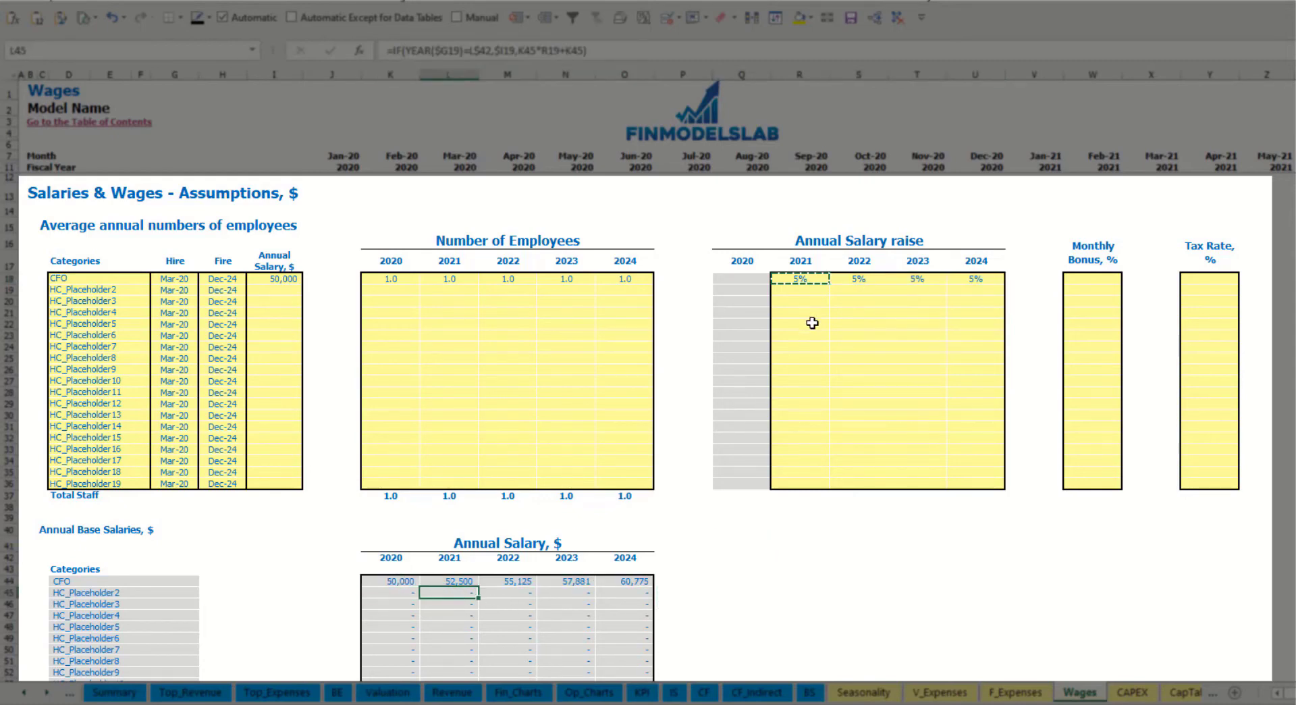
left_click(284, 280)
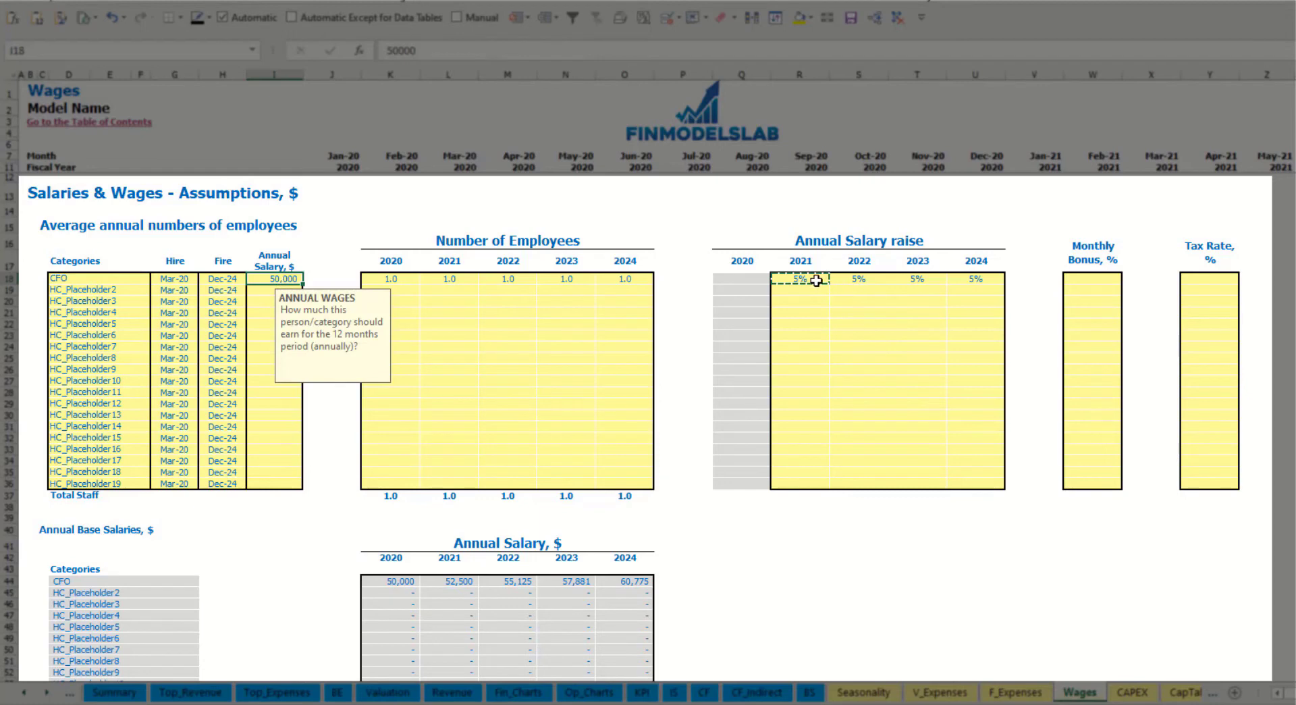
left_click_drag(816, 280, 972, 281)
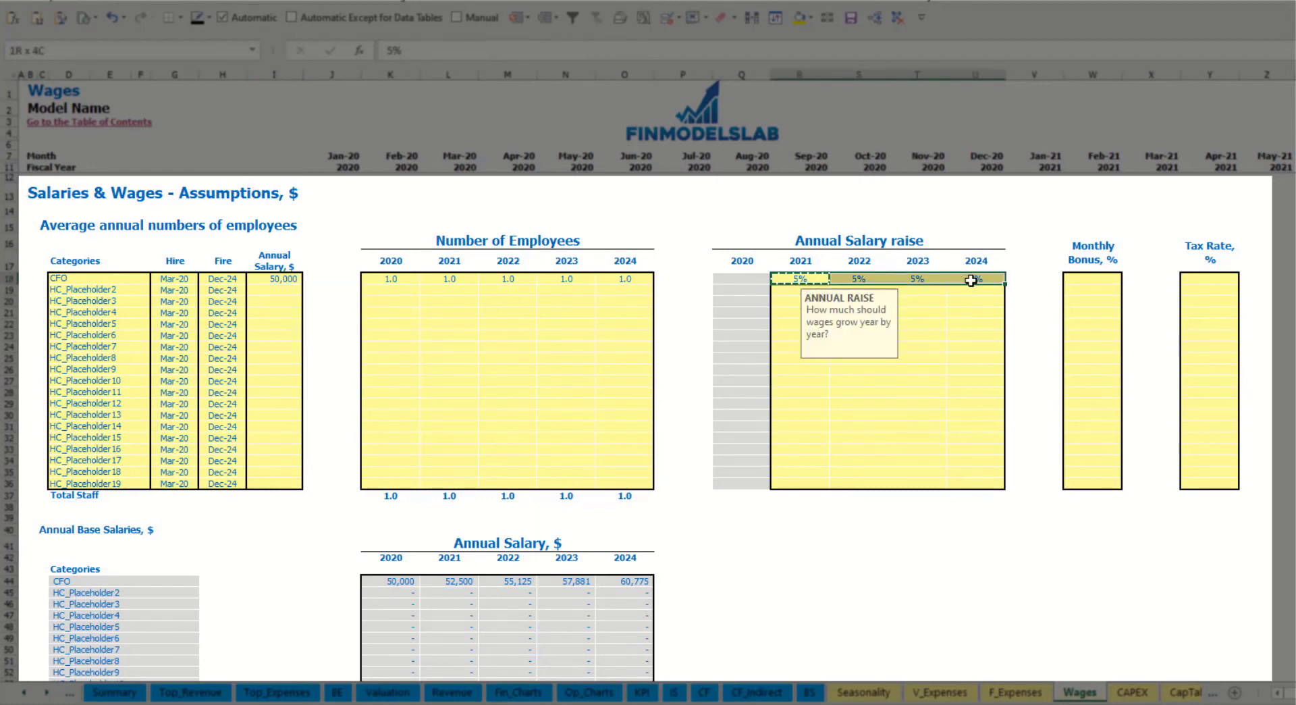
Step: Set the CFO's monthly bonus to 10% and tax rate to 5%
left_click(447, 581)
left_click(1097, 278)
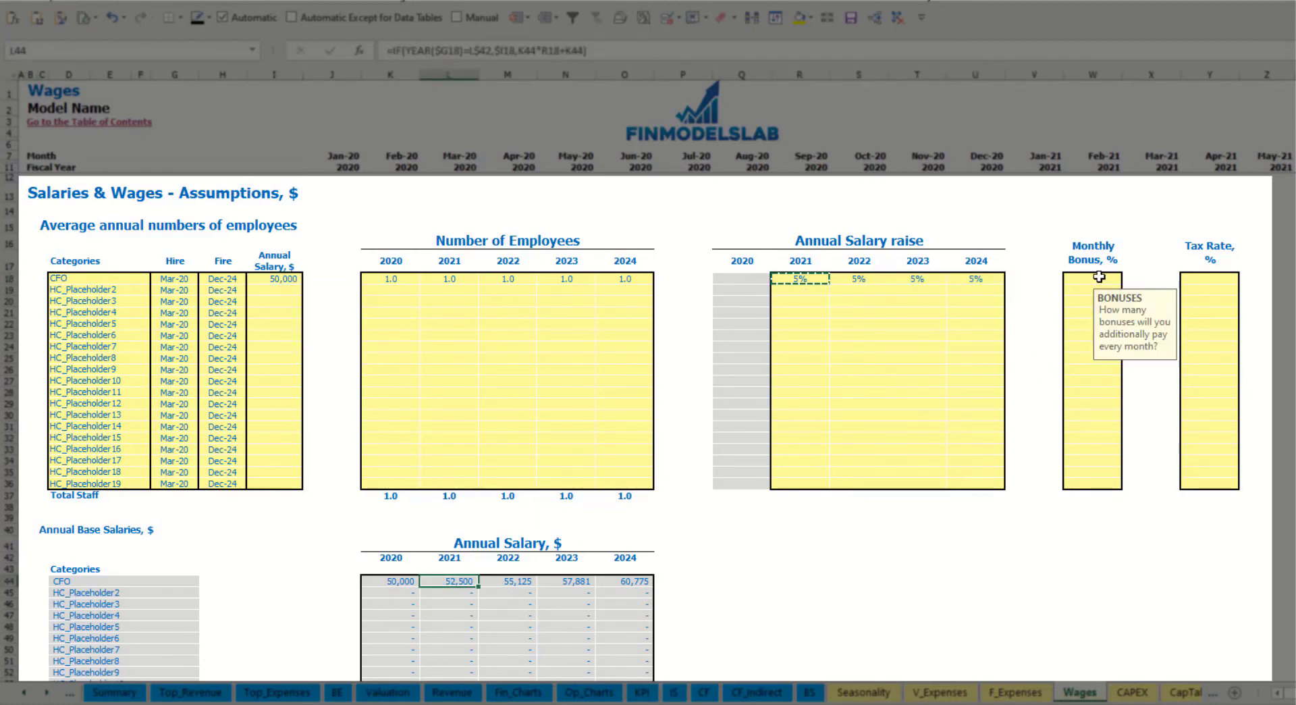
type("10")
key("Return")
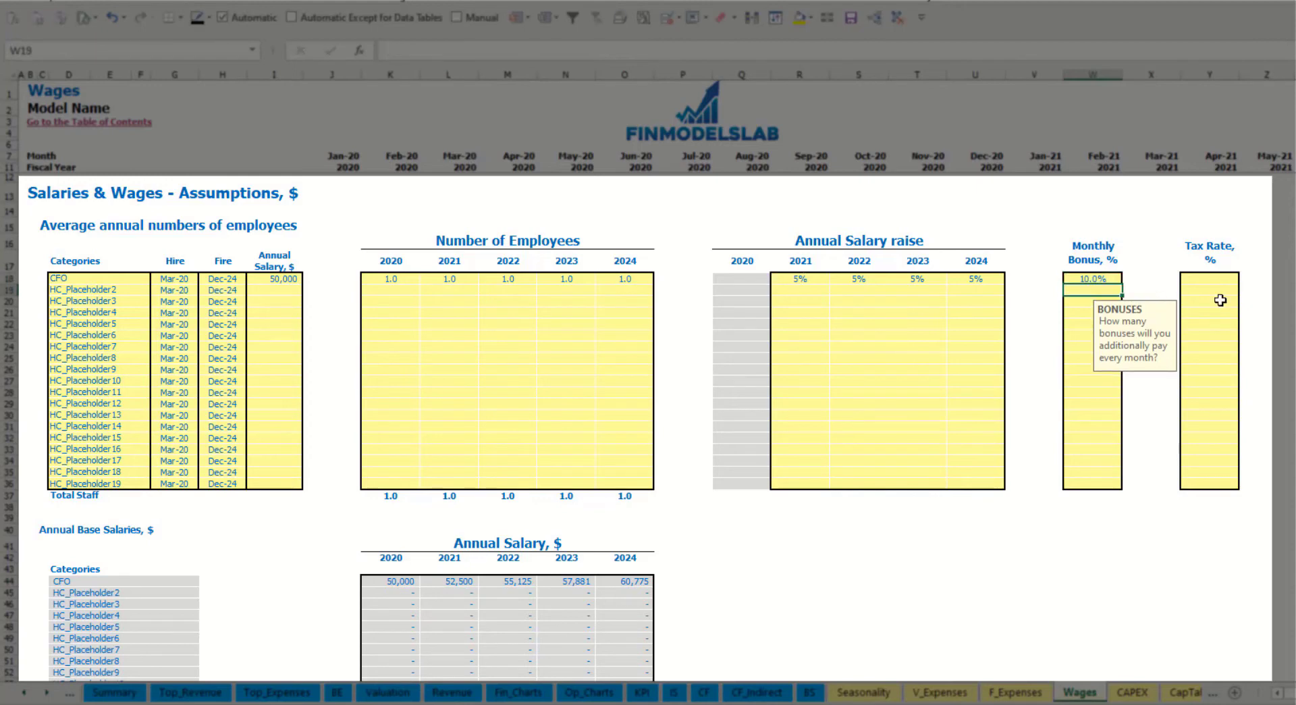
left_click(1222, 276)
key("Return")
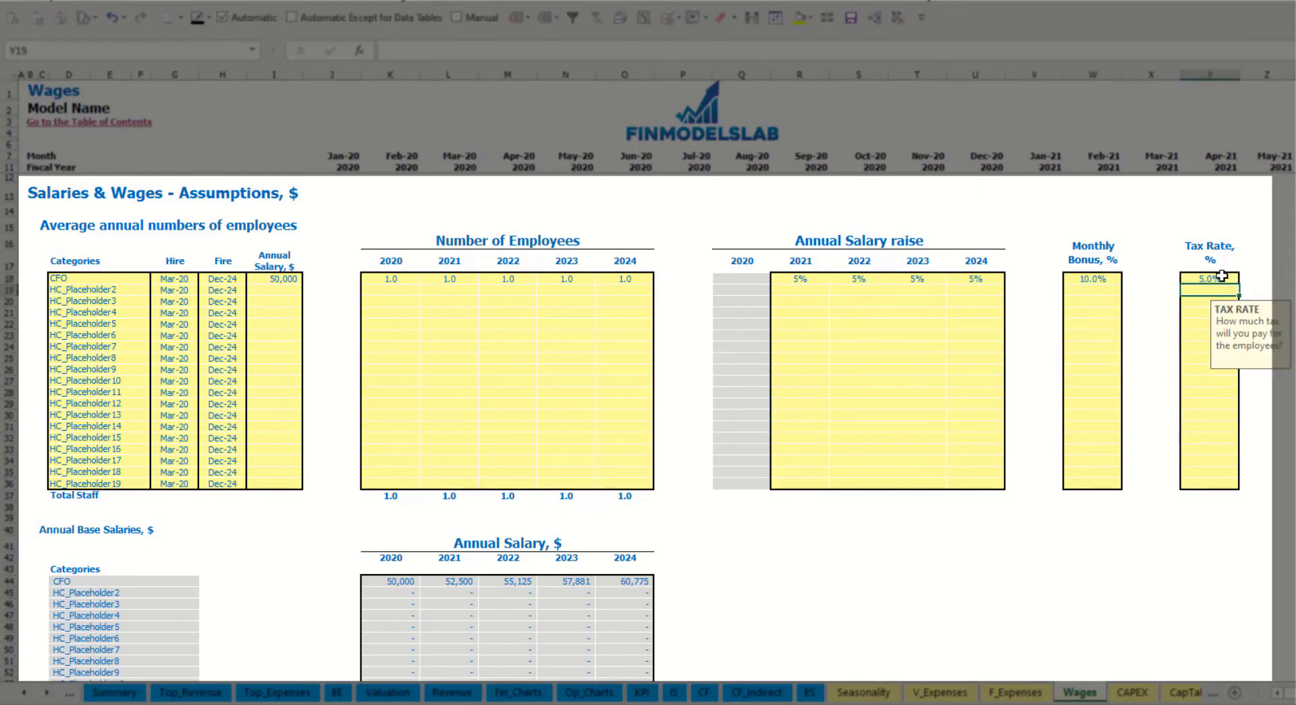
Step: Examine the CFO rows in the Monthly Base Salaries, Monthly Bonus and Monthly Base Taxes tables, including the March 2020 formulas
scroll(509, 425, "down", 10)
scroll(509, 427, "down", 10)
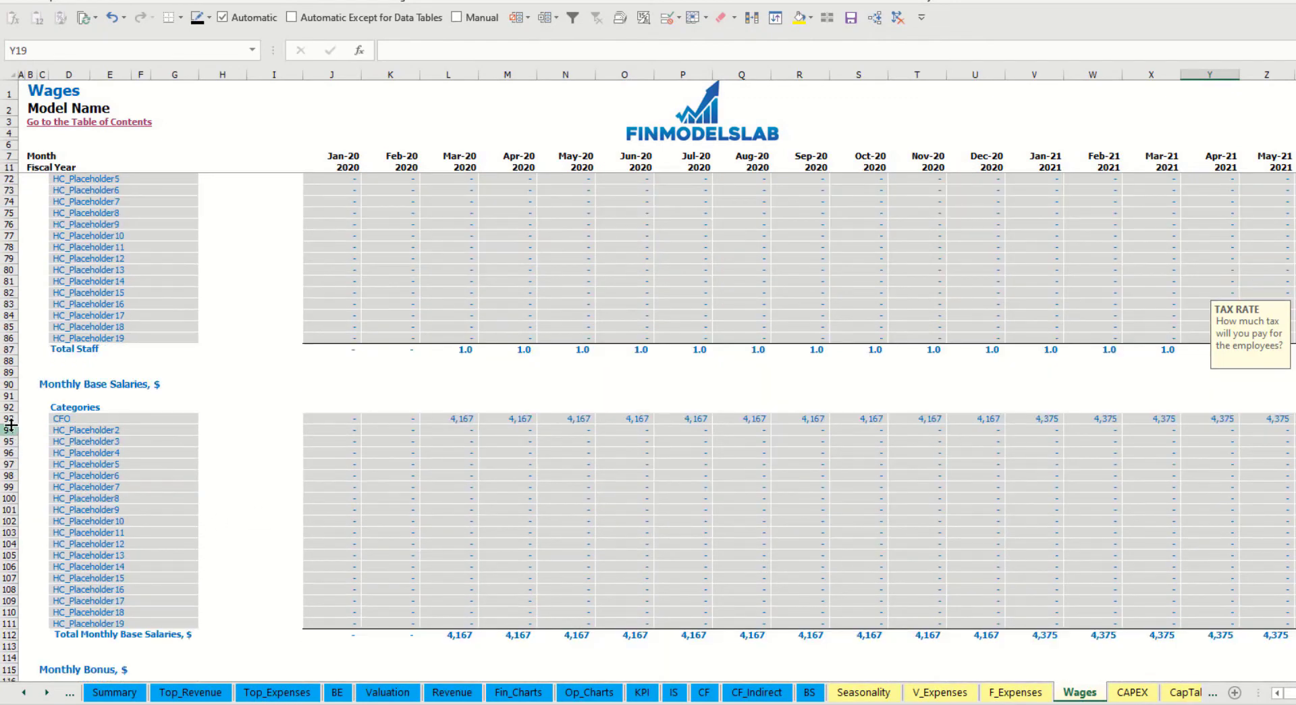
left_click(5, 418)
left_click(464, 420)
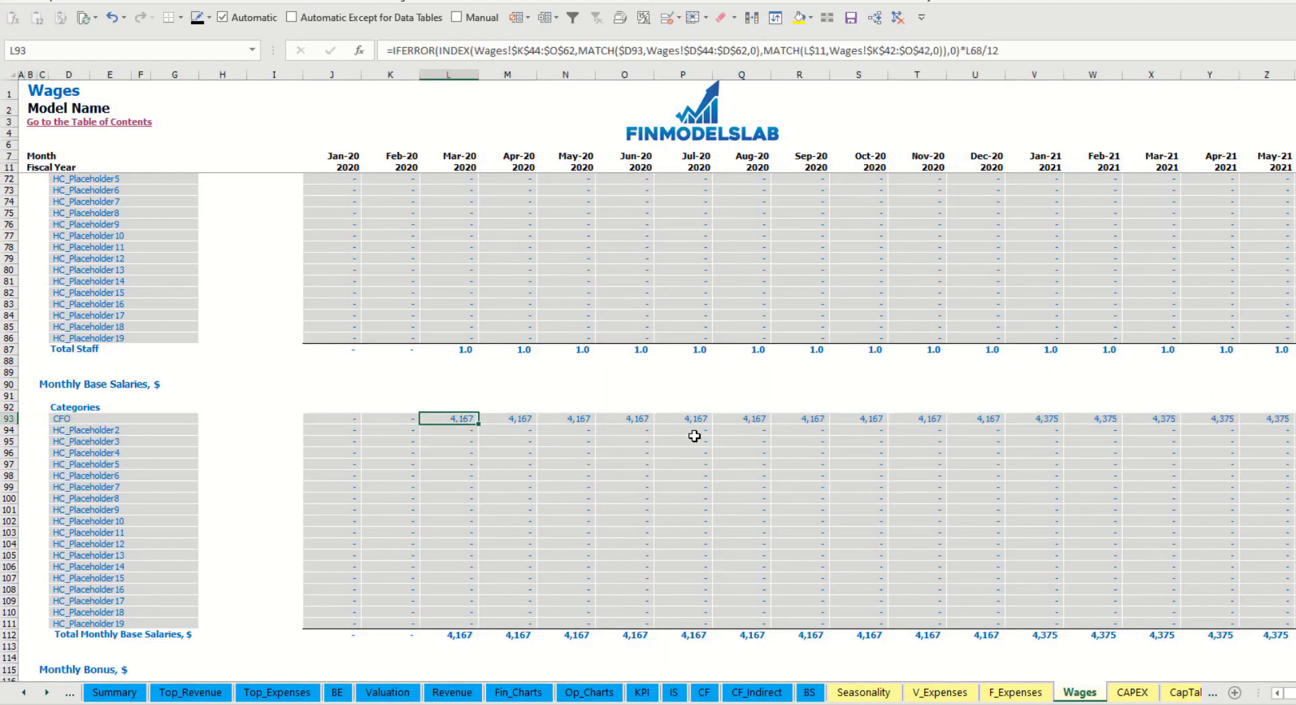
scroll(168, 499, "down", 7)
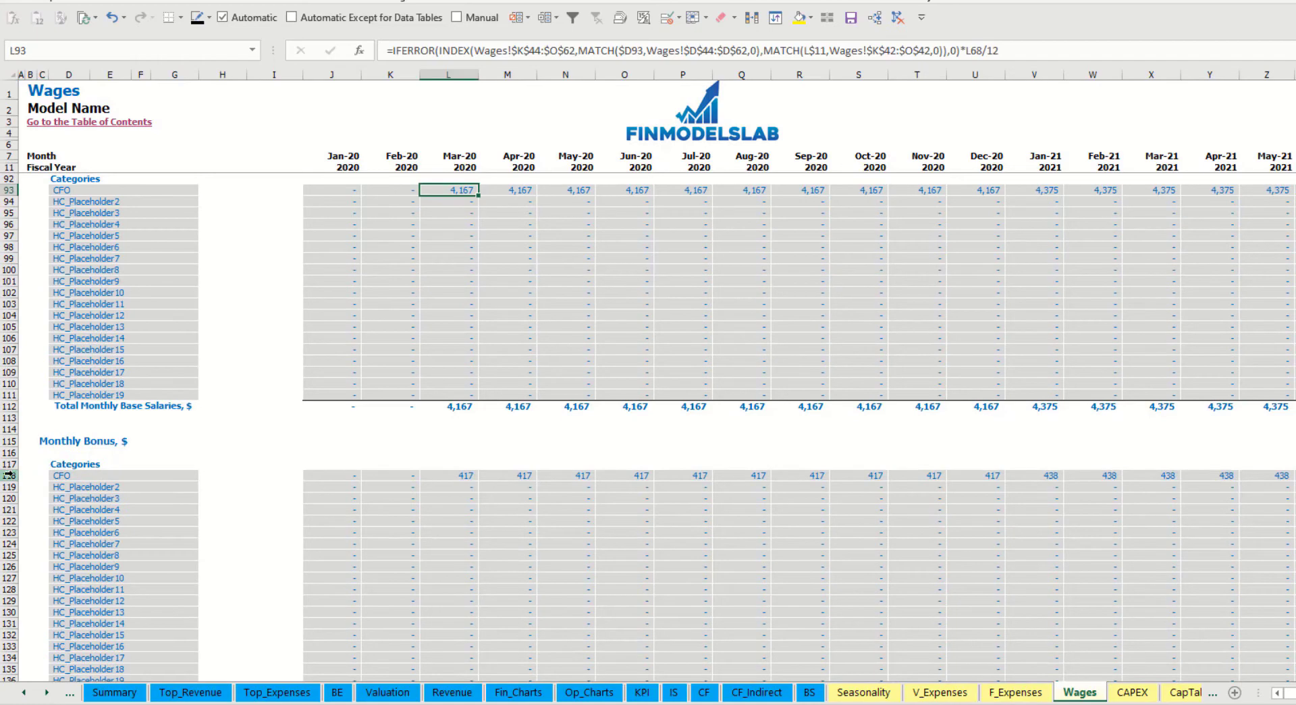
left_click(8, 475)
left_click(466, 476)
scroll(74, 498, "down", 7)
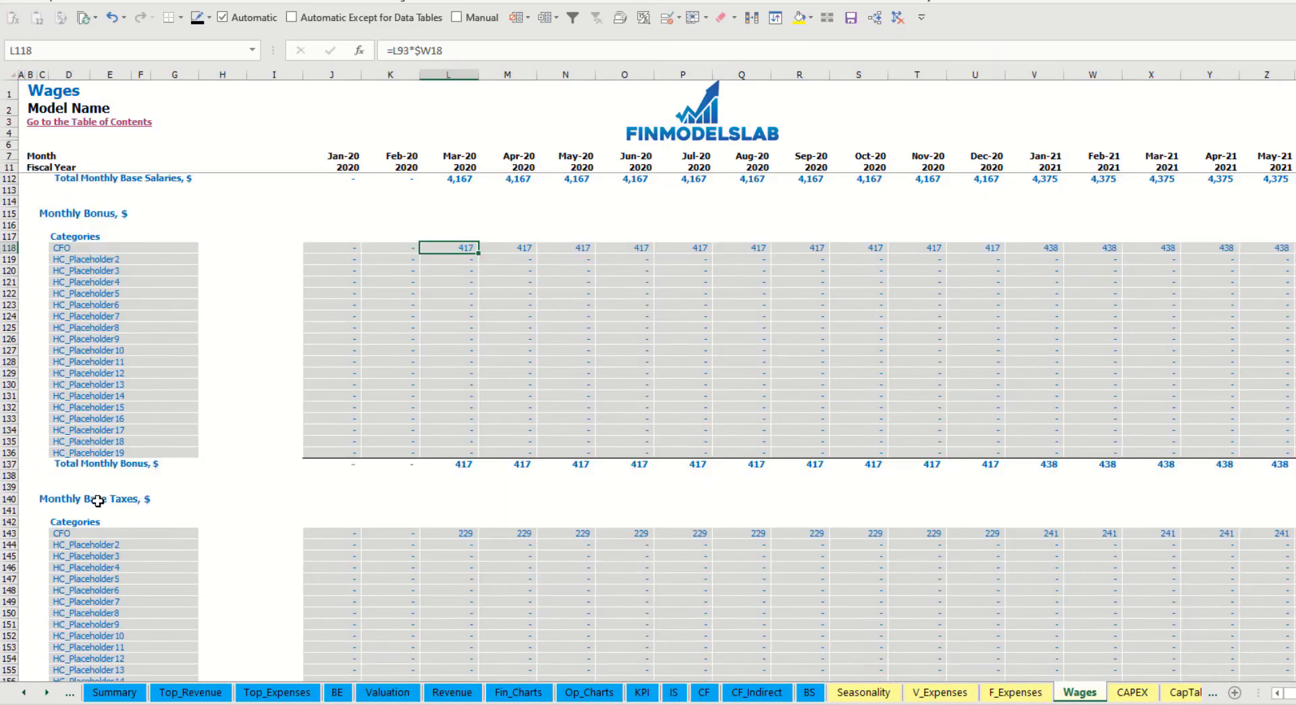
left_click(11, 534)
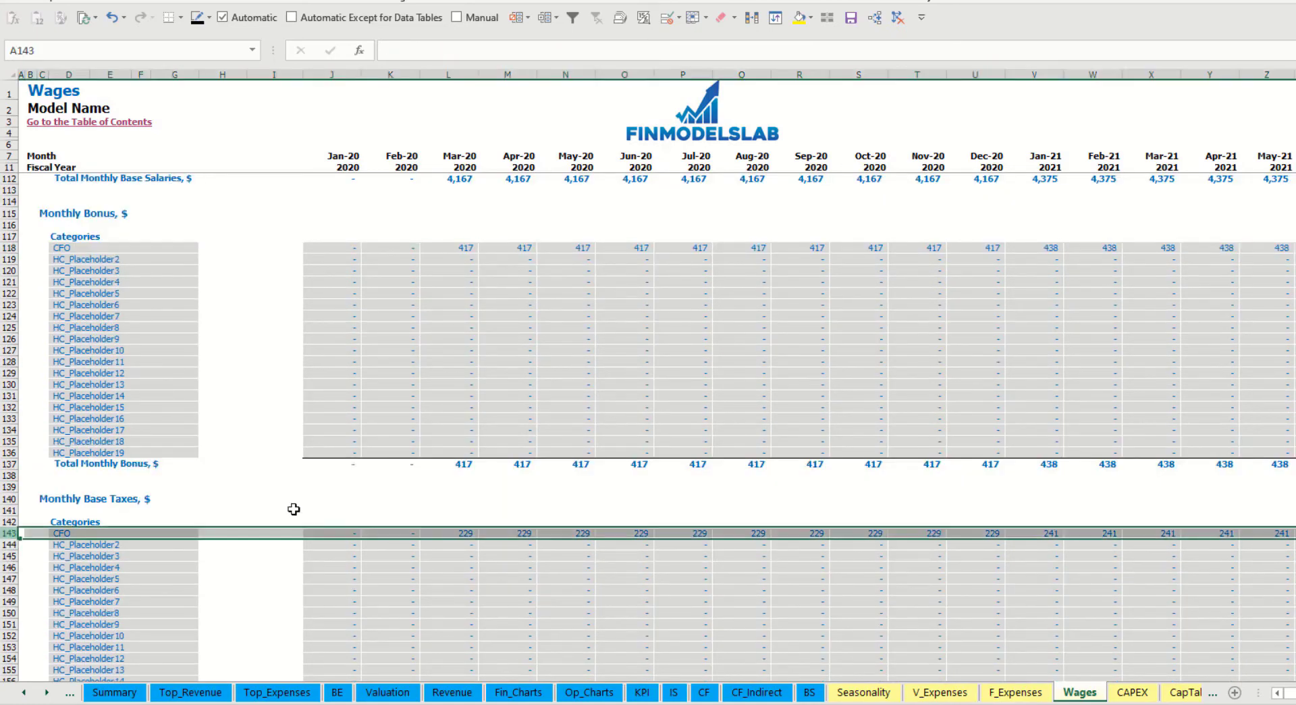
Step: Rename the staff category HC_Placeholder2 as Admin HC in the wage assumptions
scroll(342, 561, "up", 20)
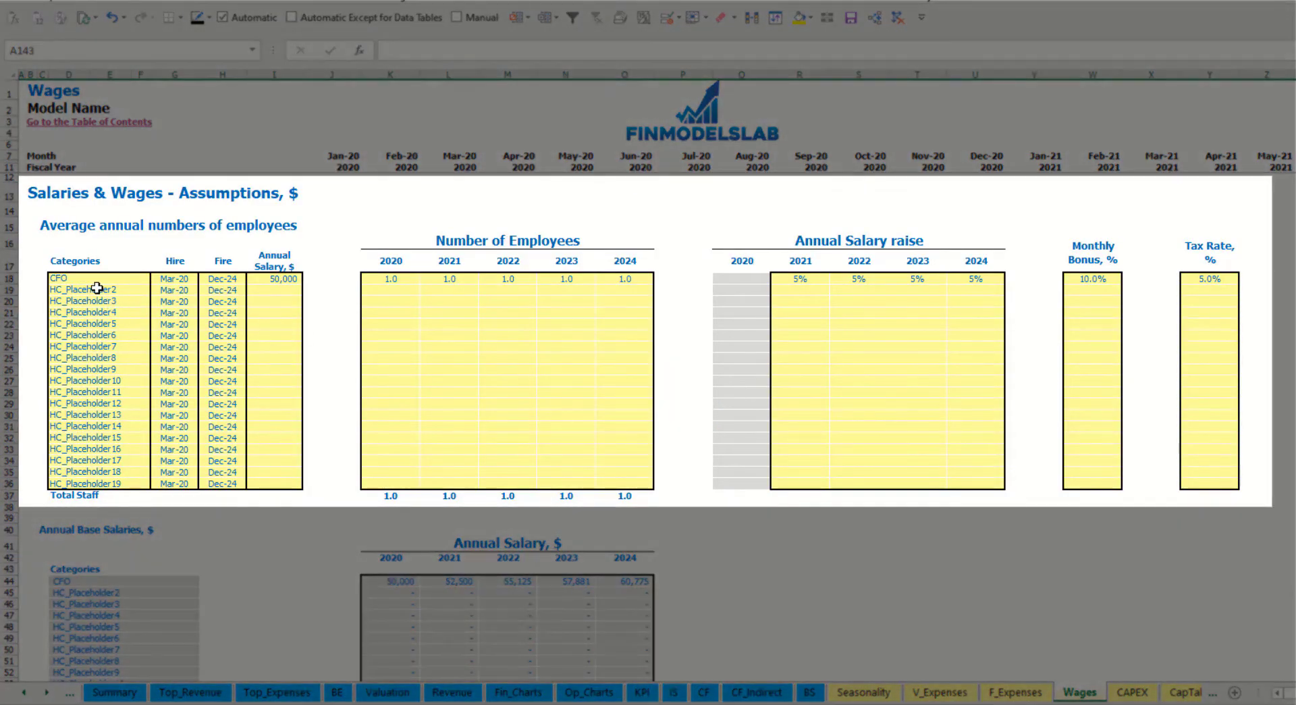
left_click(98, 288)
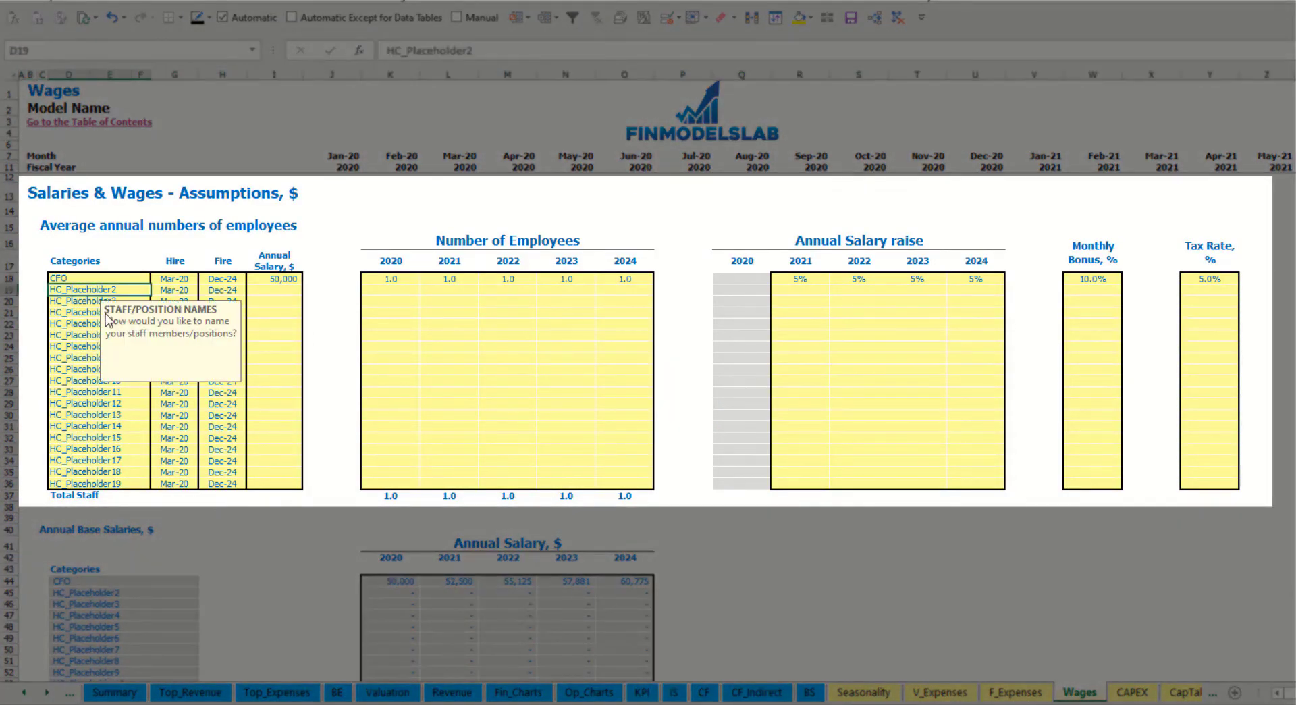
type("Admin HC")
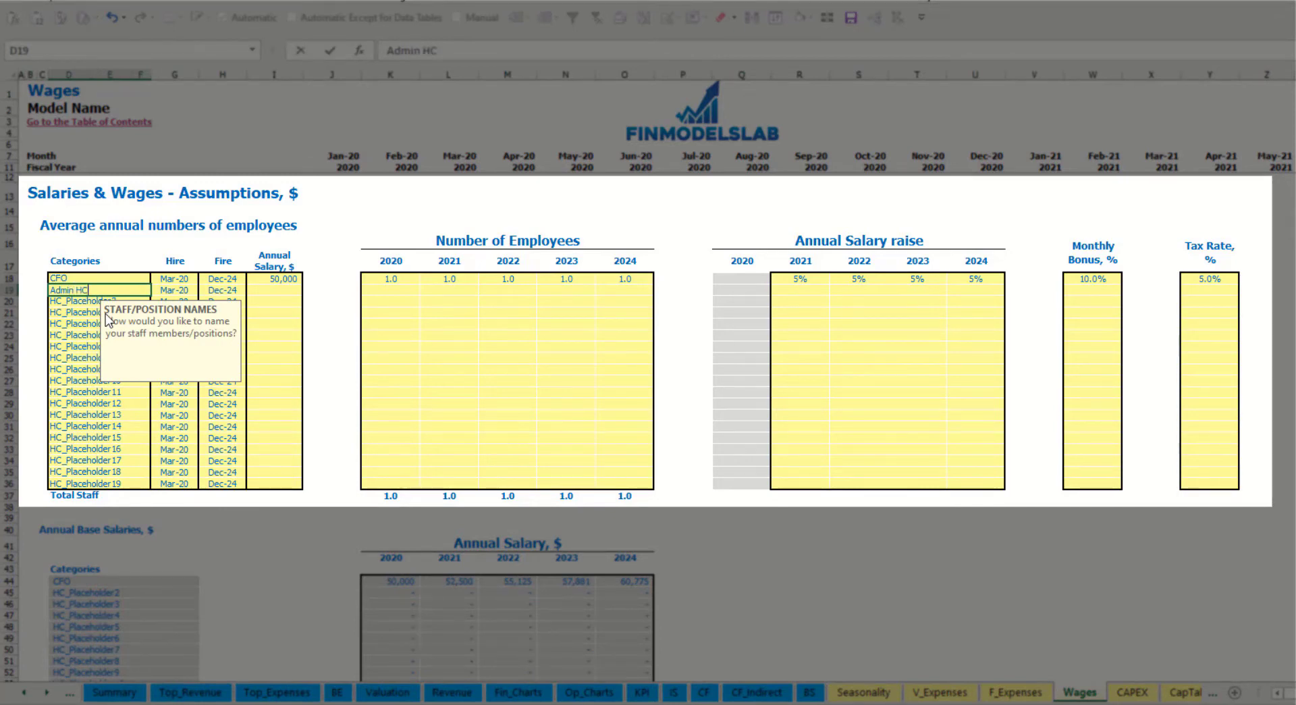
key("Return")
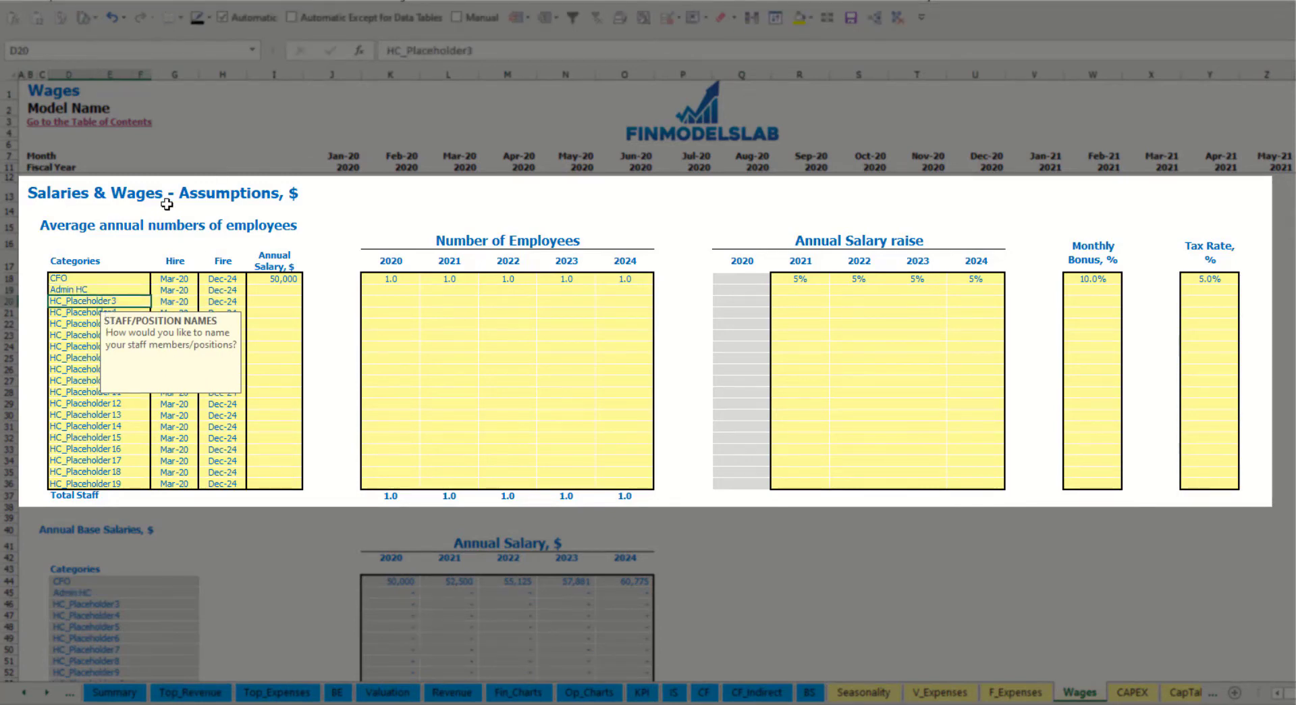
Step: Set Admin HC's hire month to Apr-20 and its annual salary to 30,000
left_click(181, 289)
left_click(204, 289)
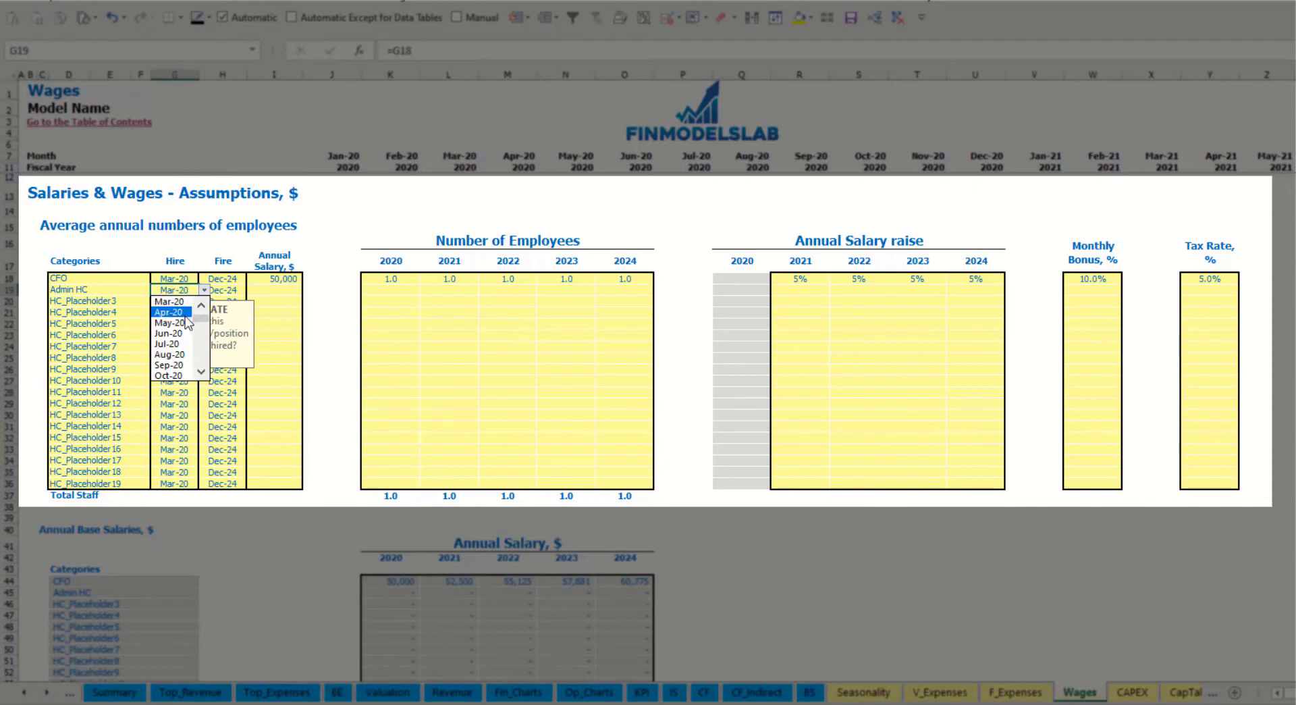
left_click(185, 314)
left_click(233, 291)
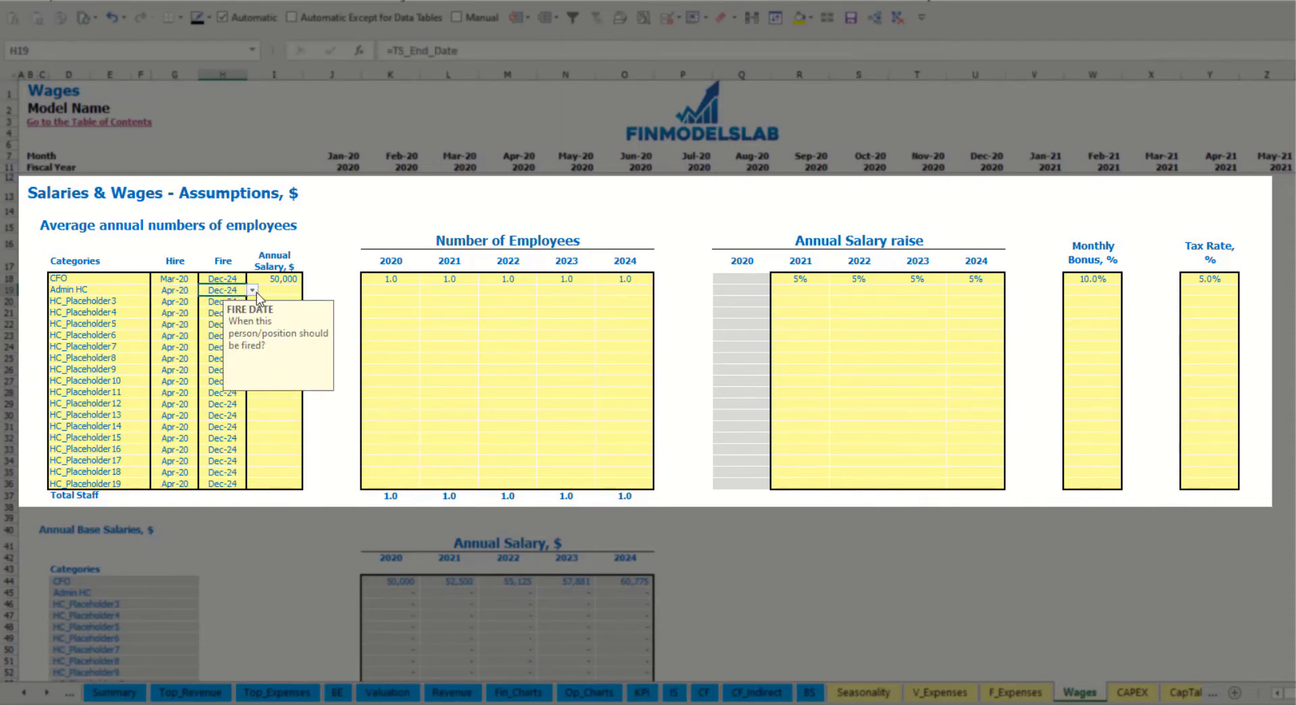
left_click(270, 289)
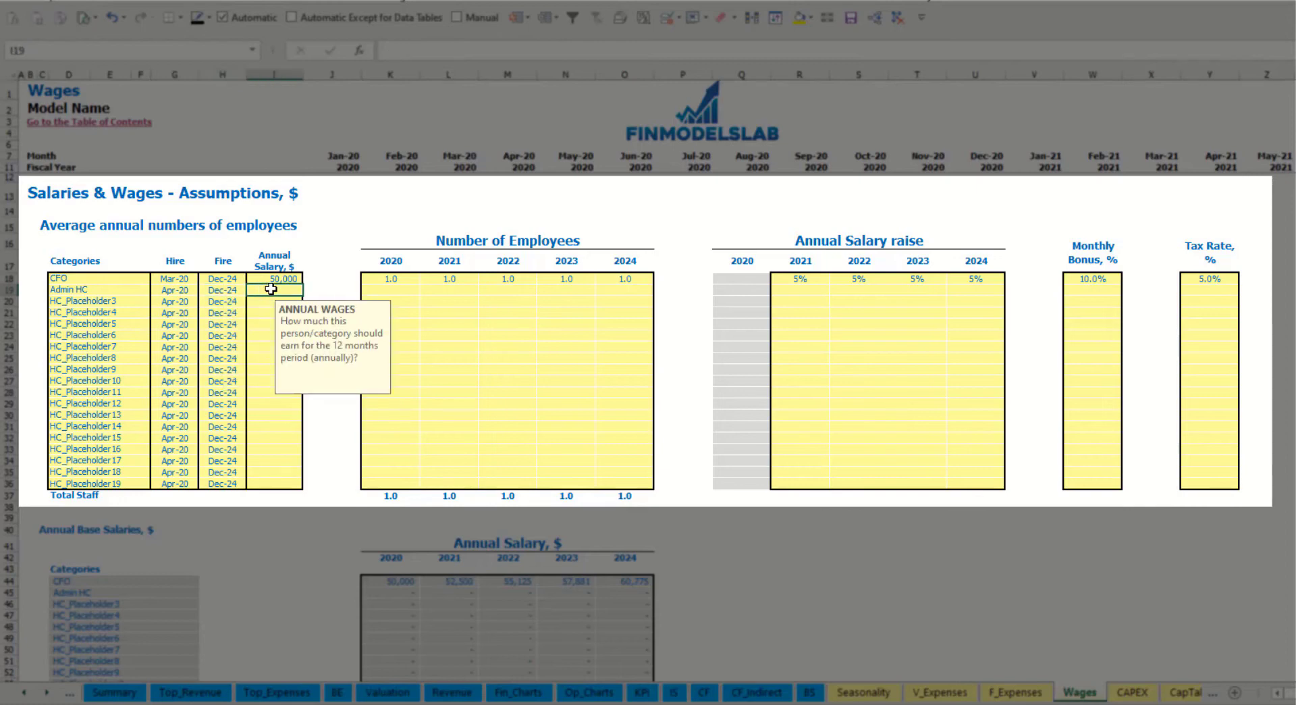
type("30000")
key("Return")
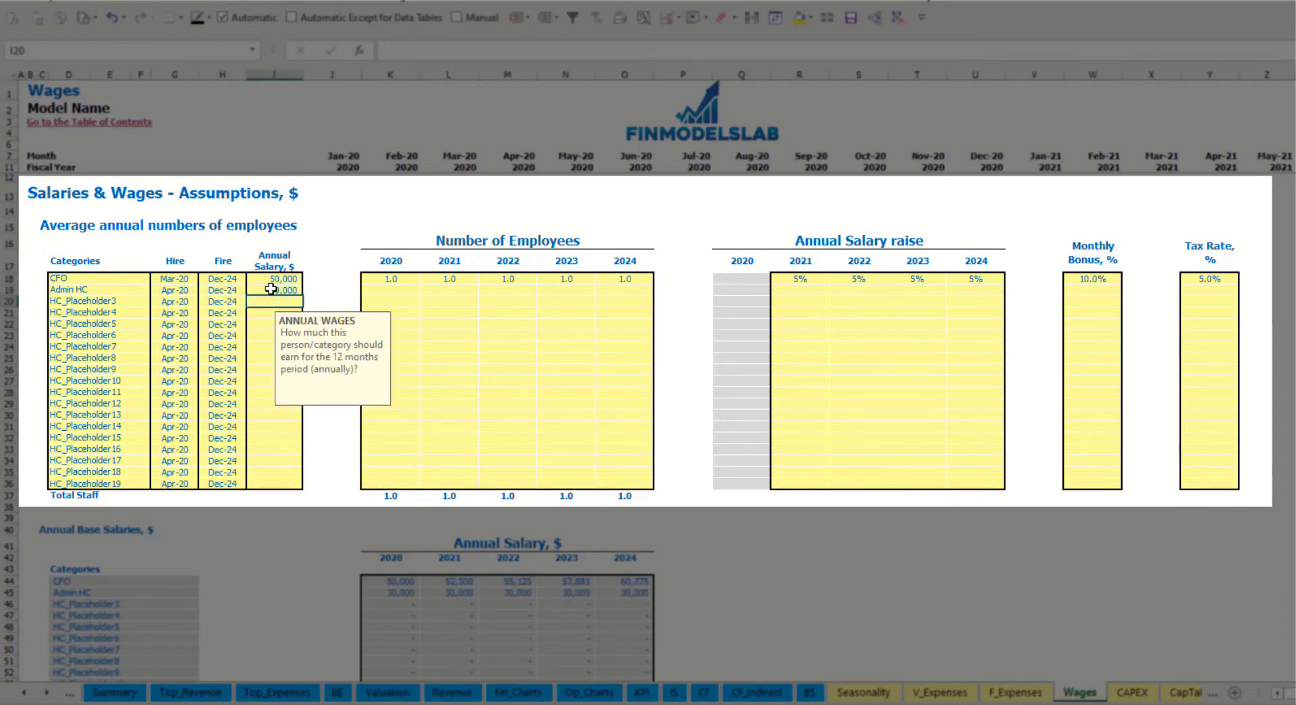
Step: Set Admin HC's number of employees to 2, 4, 6, 8 and 10 for the years 2020 to 2024
left_click(402, 289)
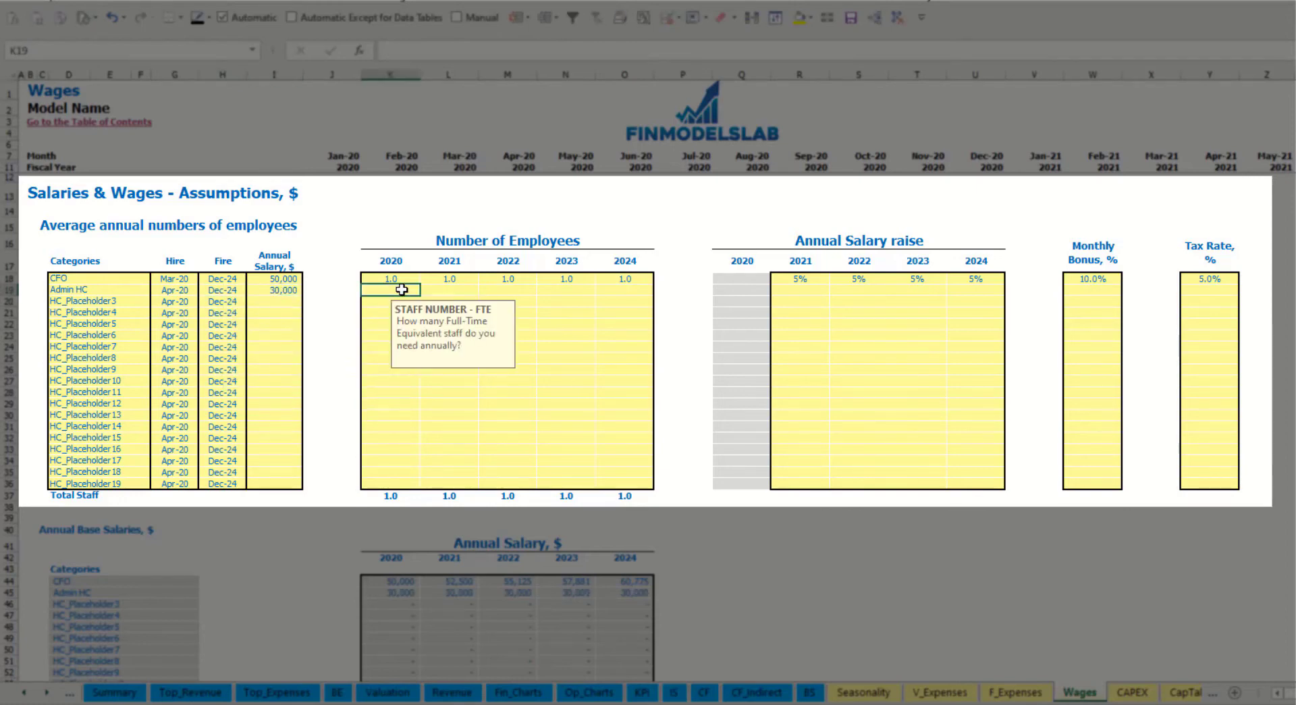
type("2")
key("Tab")
type("4")
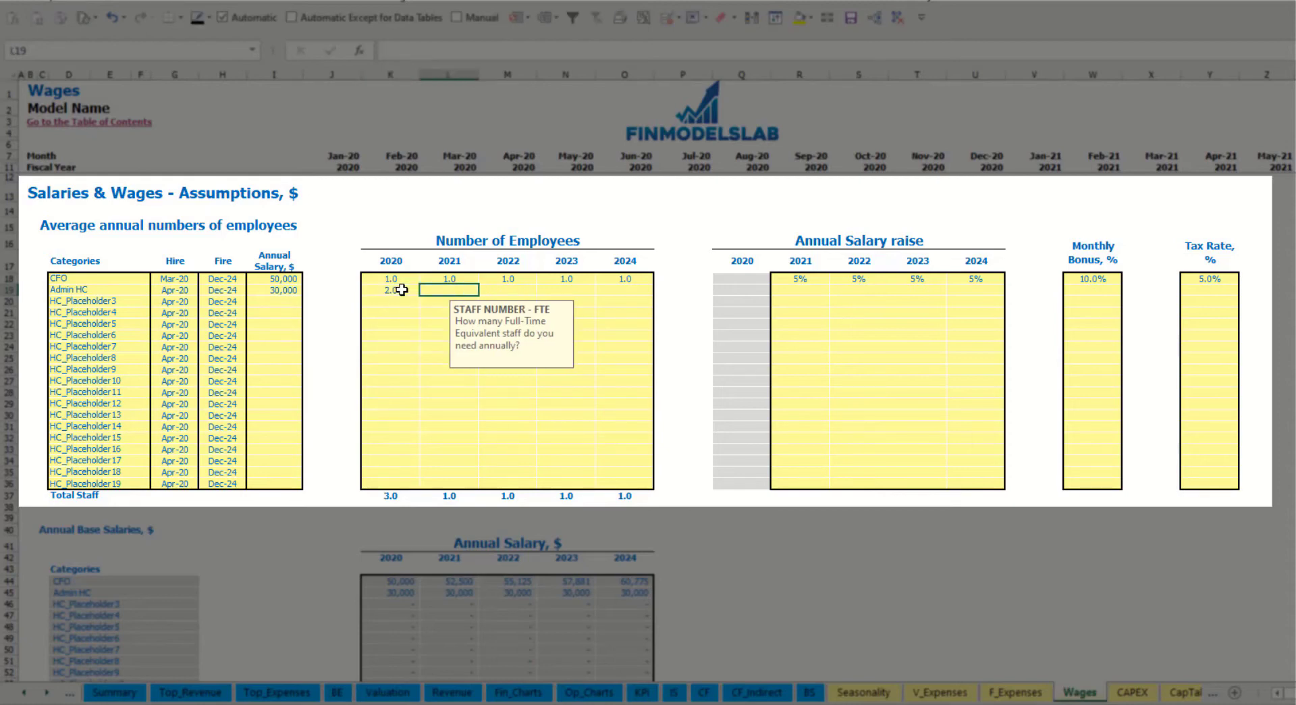
key("Tab")
type("6")
key("Tab")
type("8")
key("Tab")
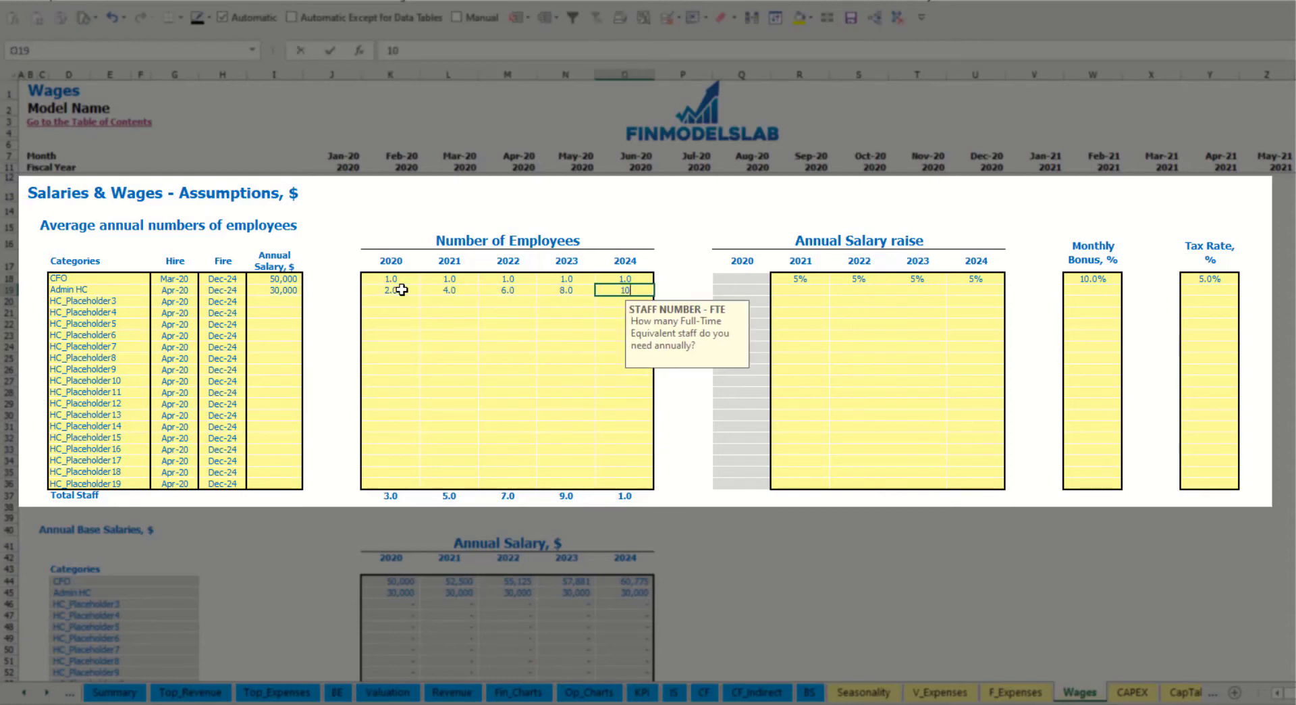
type("10")
key("Tab")
Step: Set Admin HC's annual salary raise to 3% for each year from 2021 to 2024
left_click(797, 289)
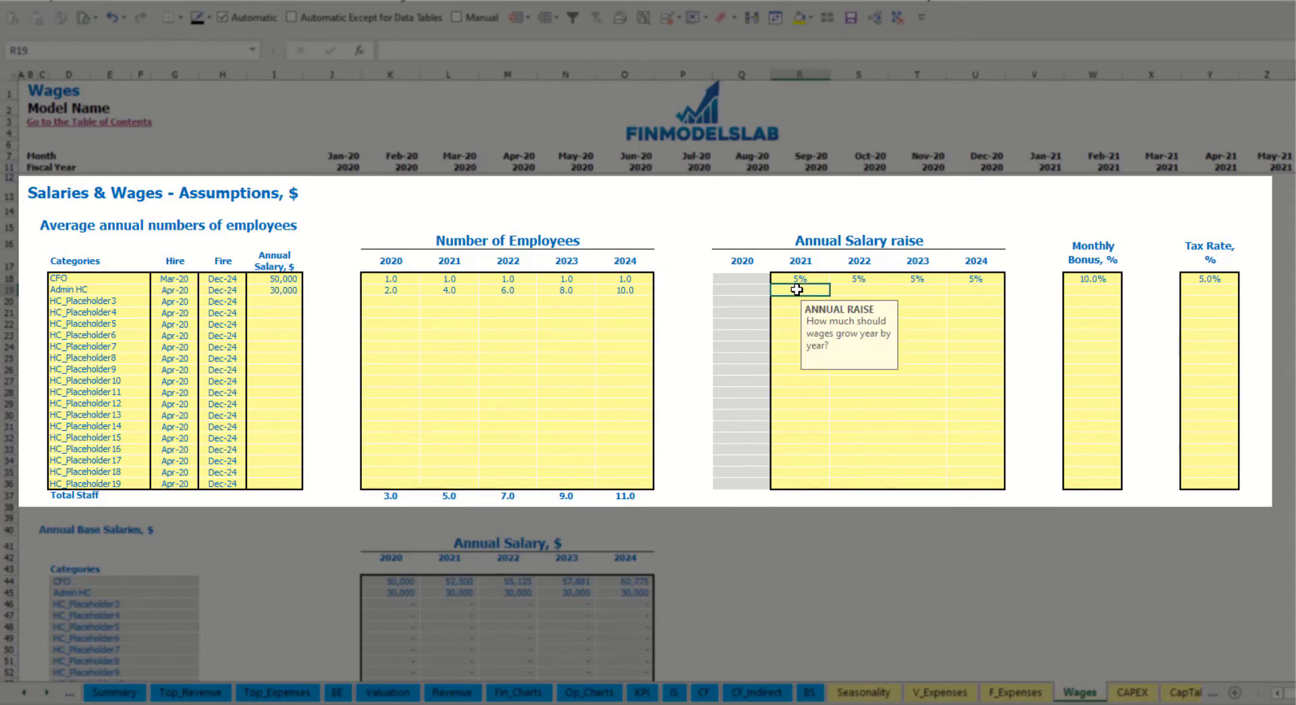
type("3%")
key("ctrl+Return")
key("ctrl+c")
key("Right")
key("shift+Right")
key("shift+Right")
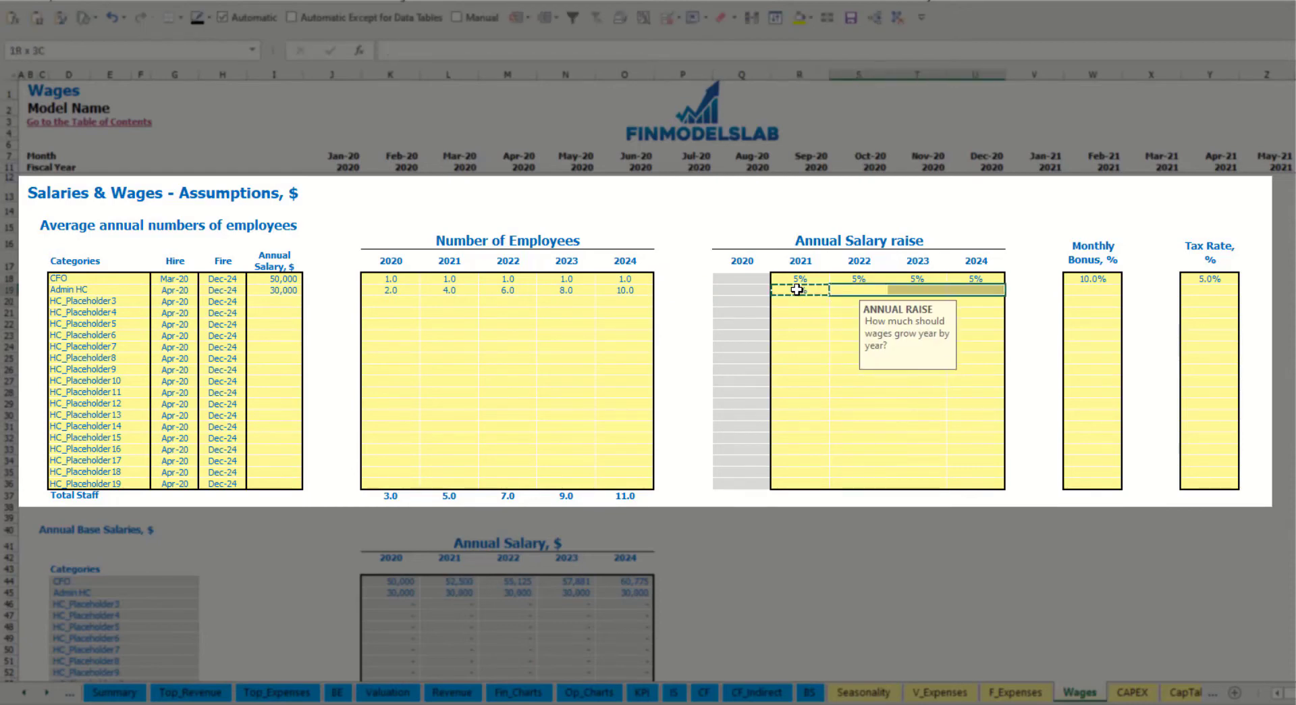
key("ctrl+v")
Step: Set Admin HC's monthly bonus to 5% and tax rate to 5%
left_click(1110, 293)
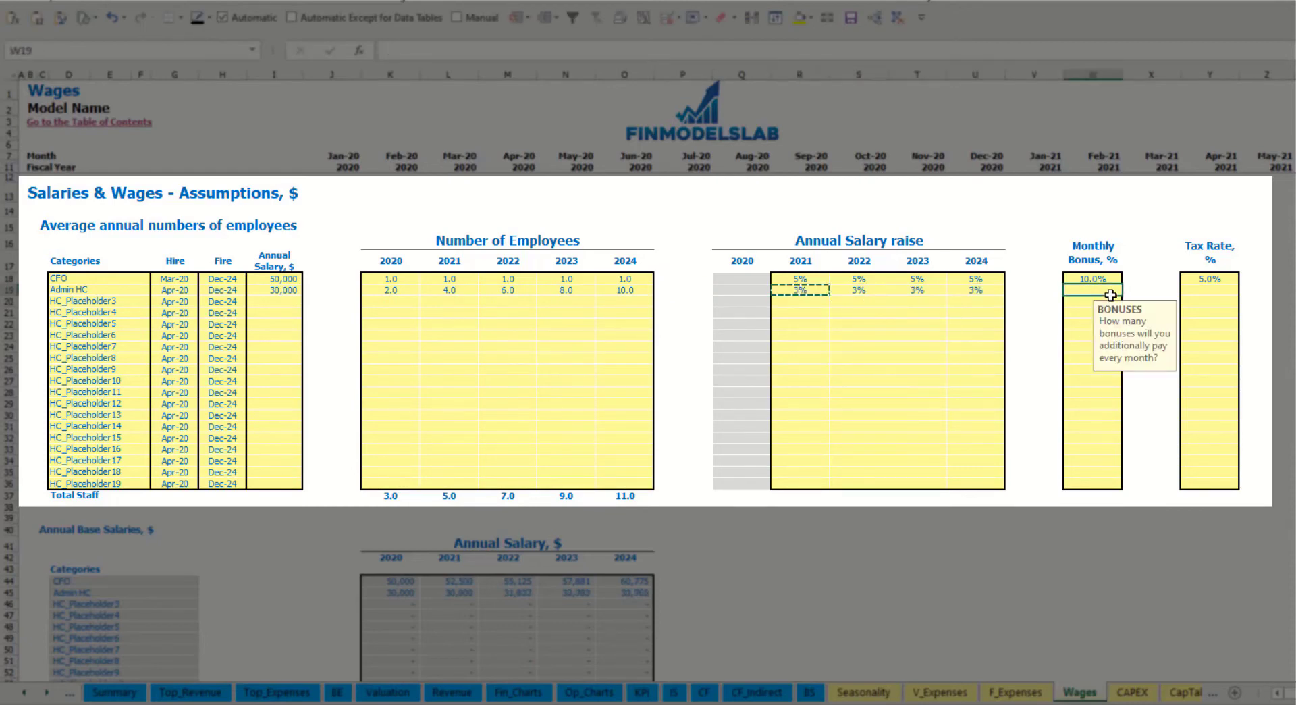
type("5%")
key("Tab")
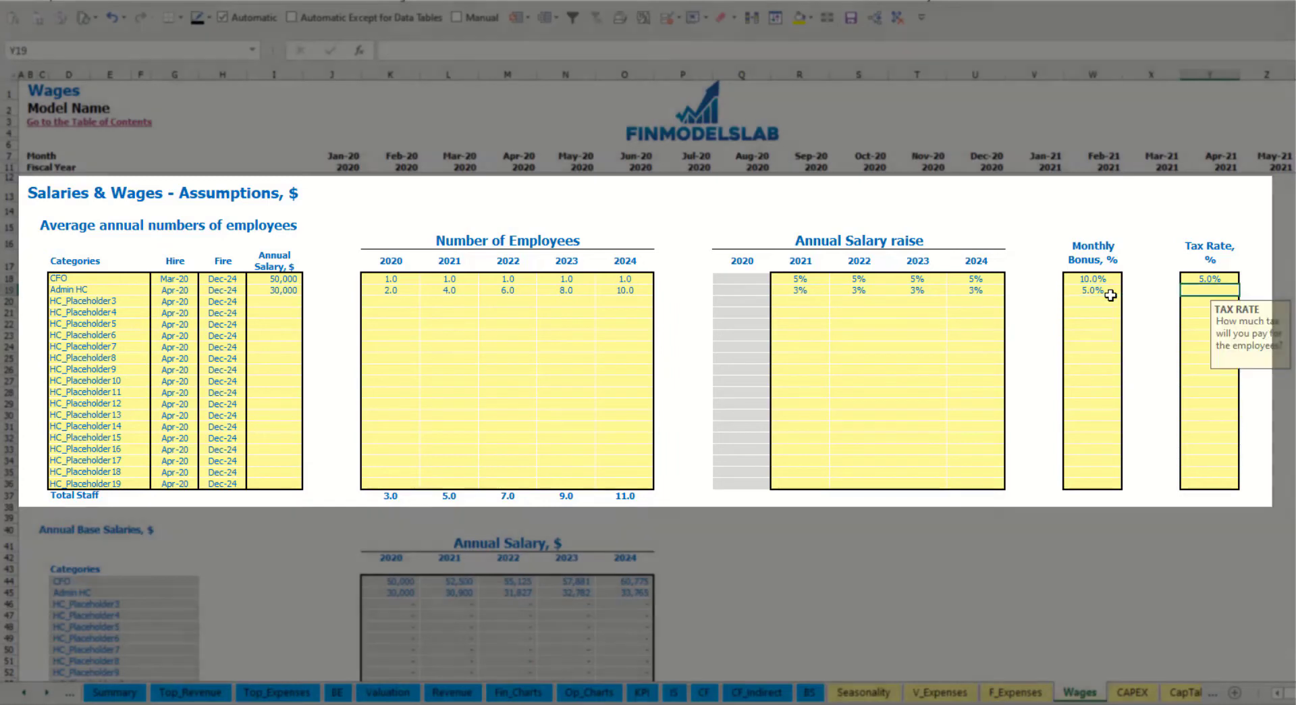
type("5")
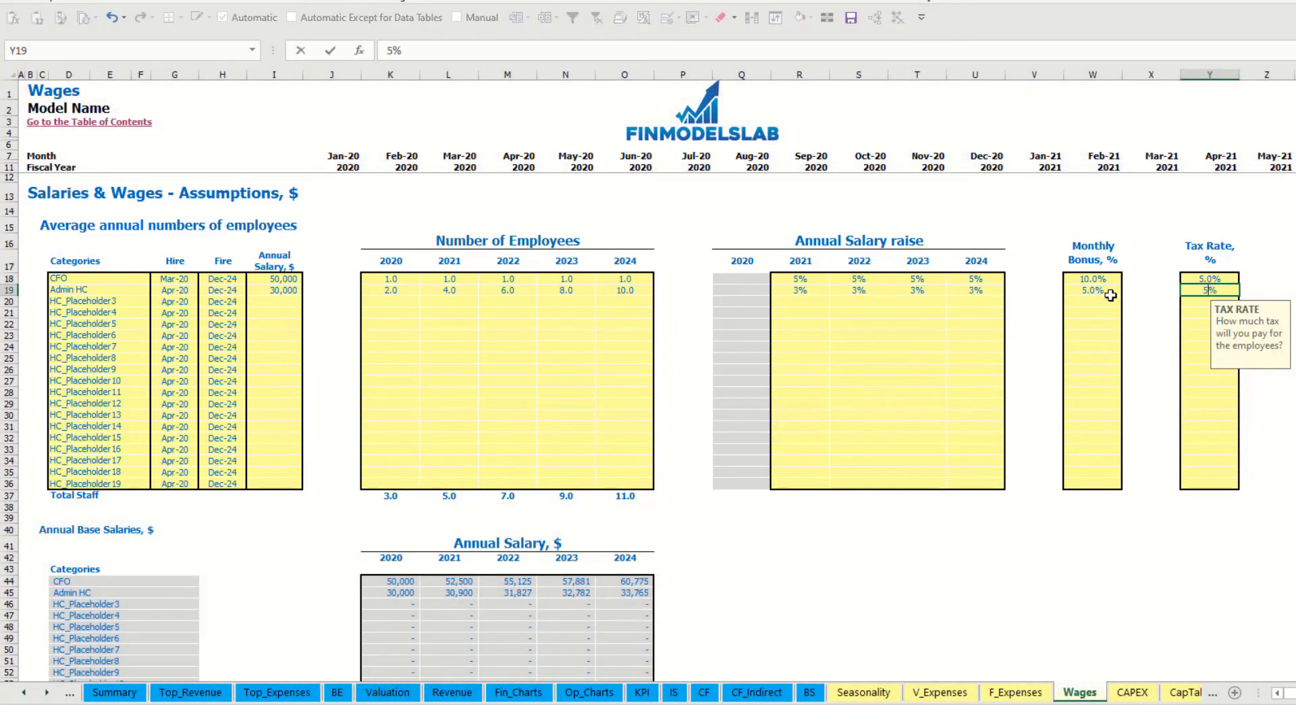
key("Return")
Step: Examine how Admin HC's monthly headcount in the Total Staff Numbers table changes from April 2020 through the following years
scroll(496, 419, "down", 13)
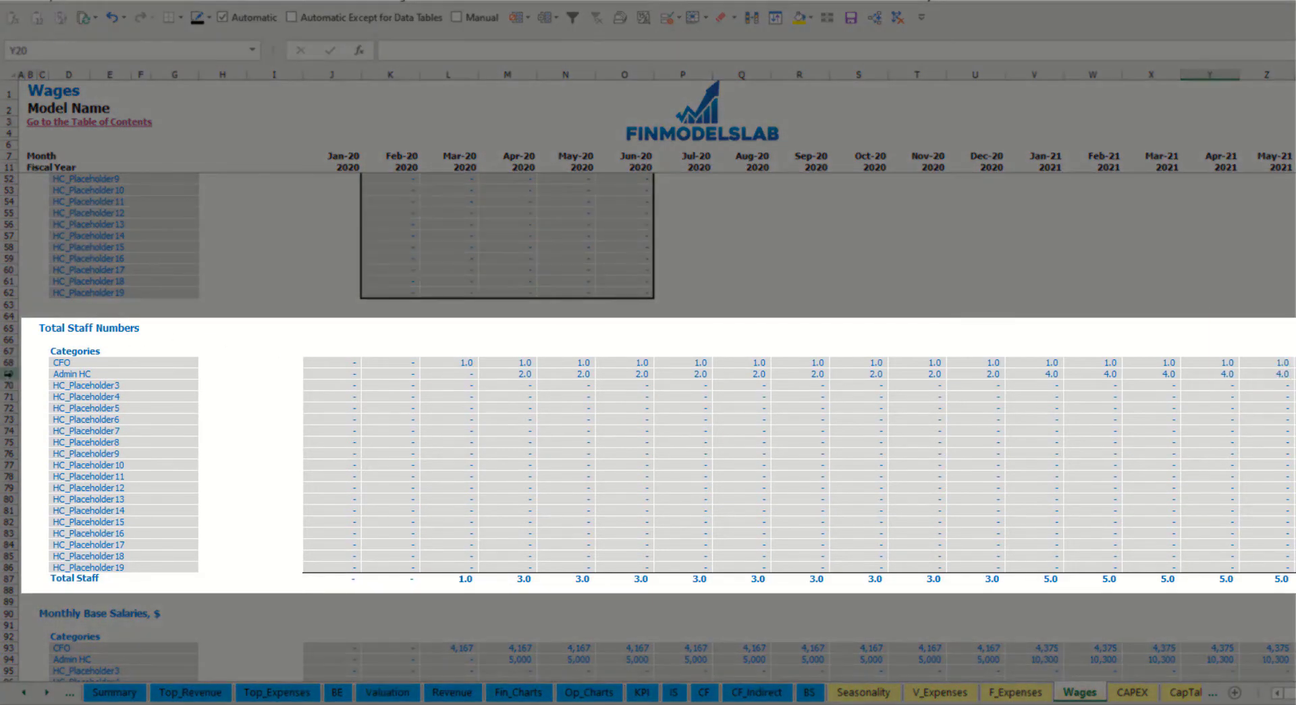
left_click(13, 375)
left_click(519, 374)
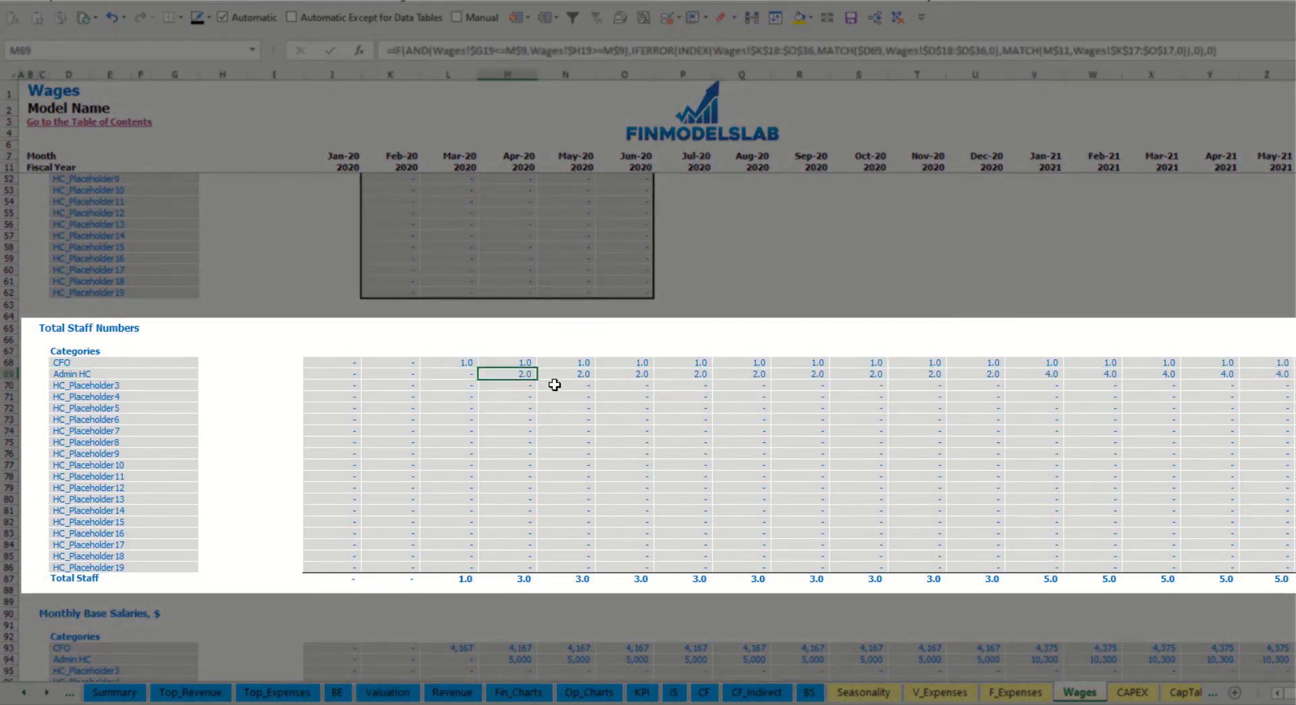
left_click_drag(521, 370, 989, 364)
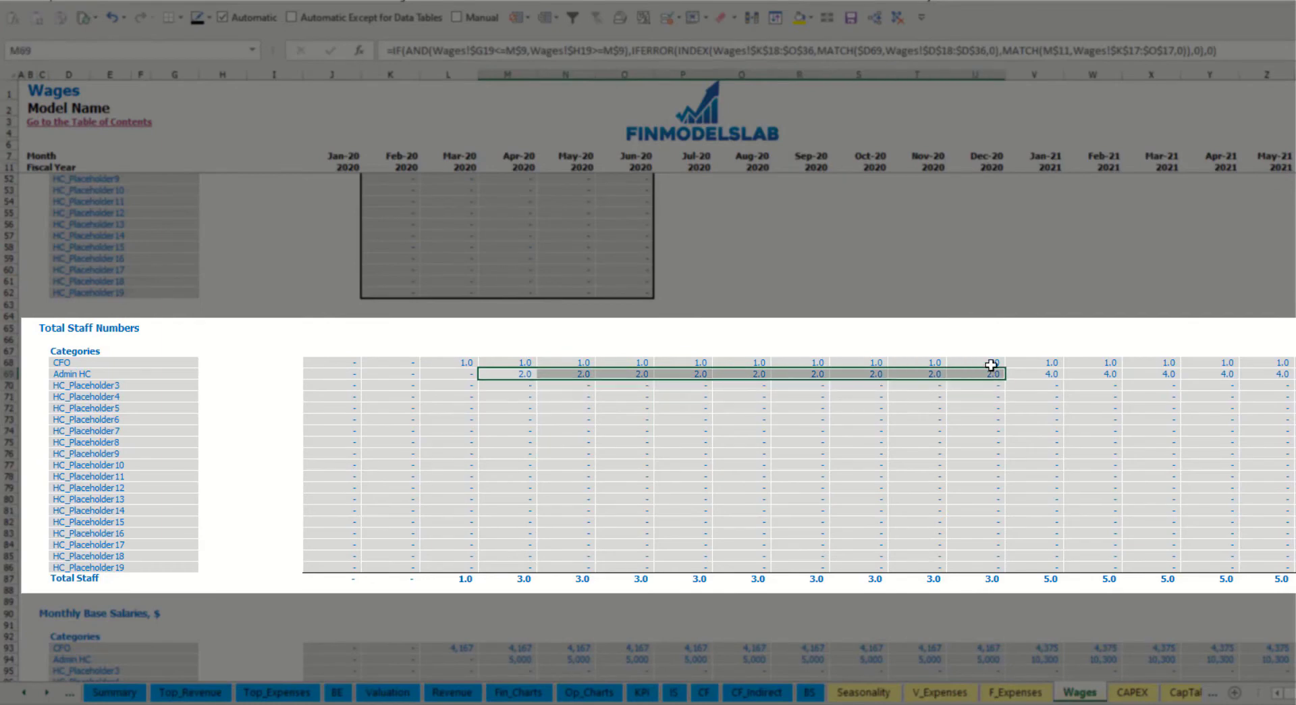
left_click(1054, 373)
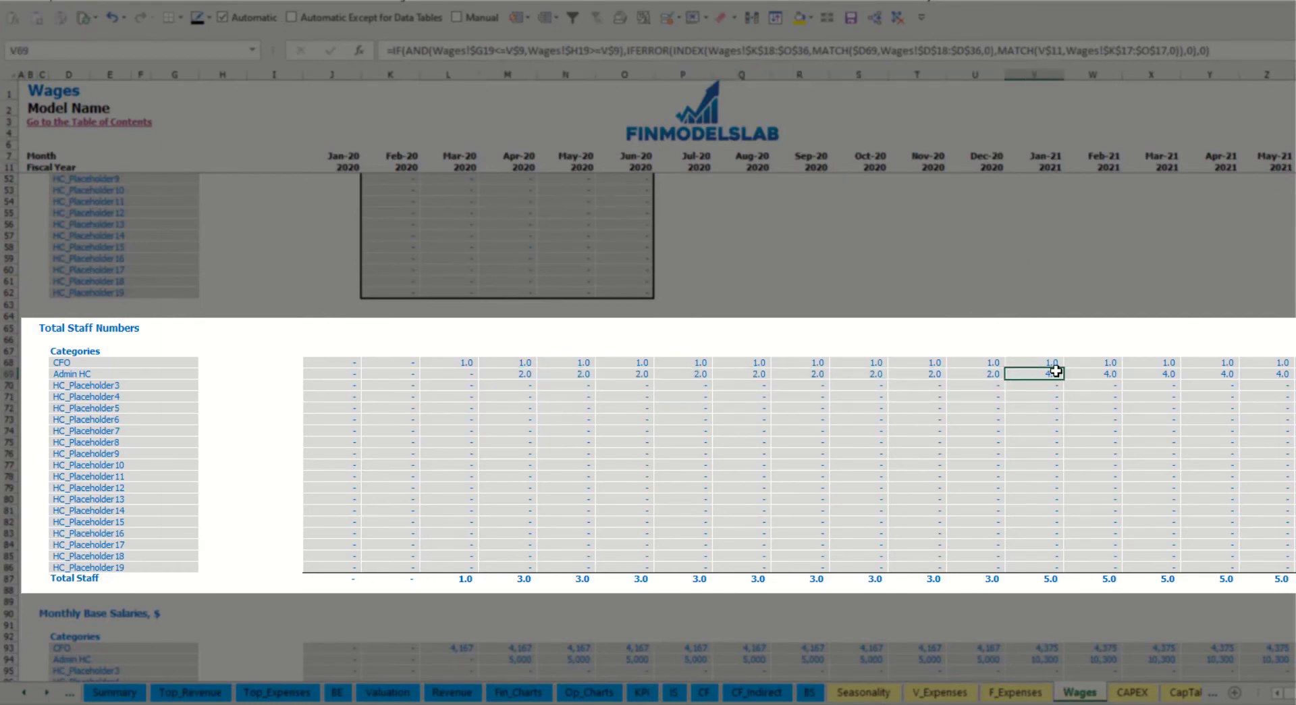
left_click_drag(1055, 371, 1282, 373)
scroll(648, 378, "right", 10)
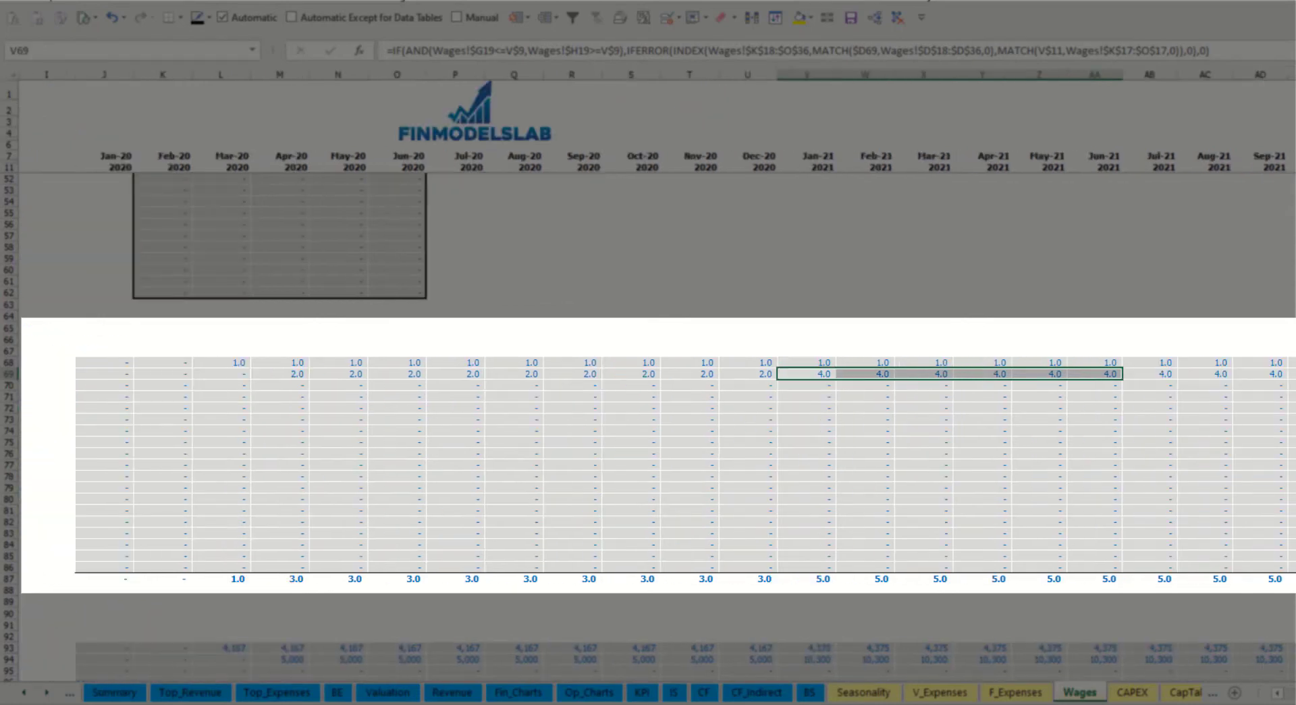
scroll(648, 378, "right", 1)
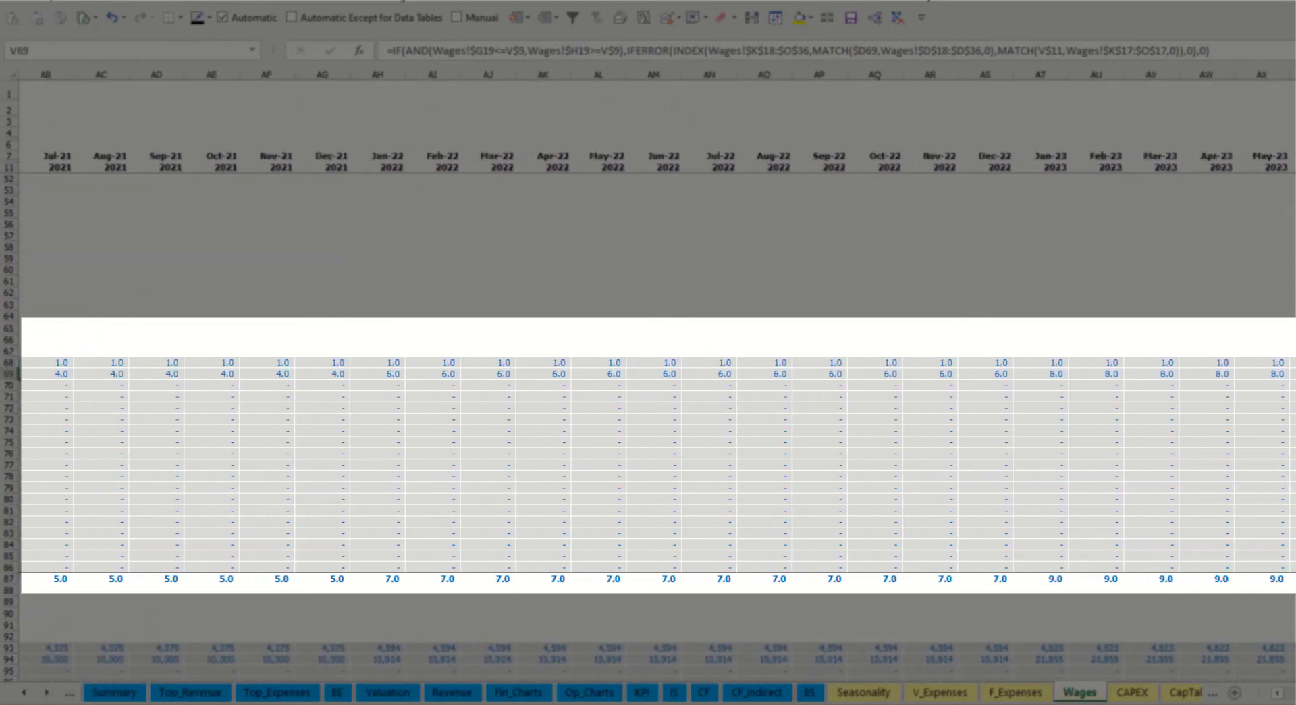
left_click(1186, 373)
scroll(648, 378, "right", 7)
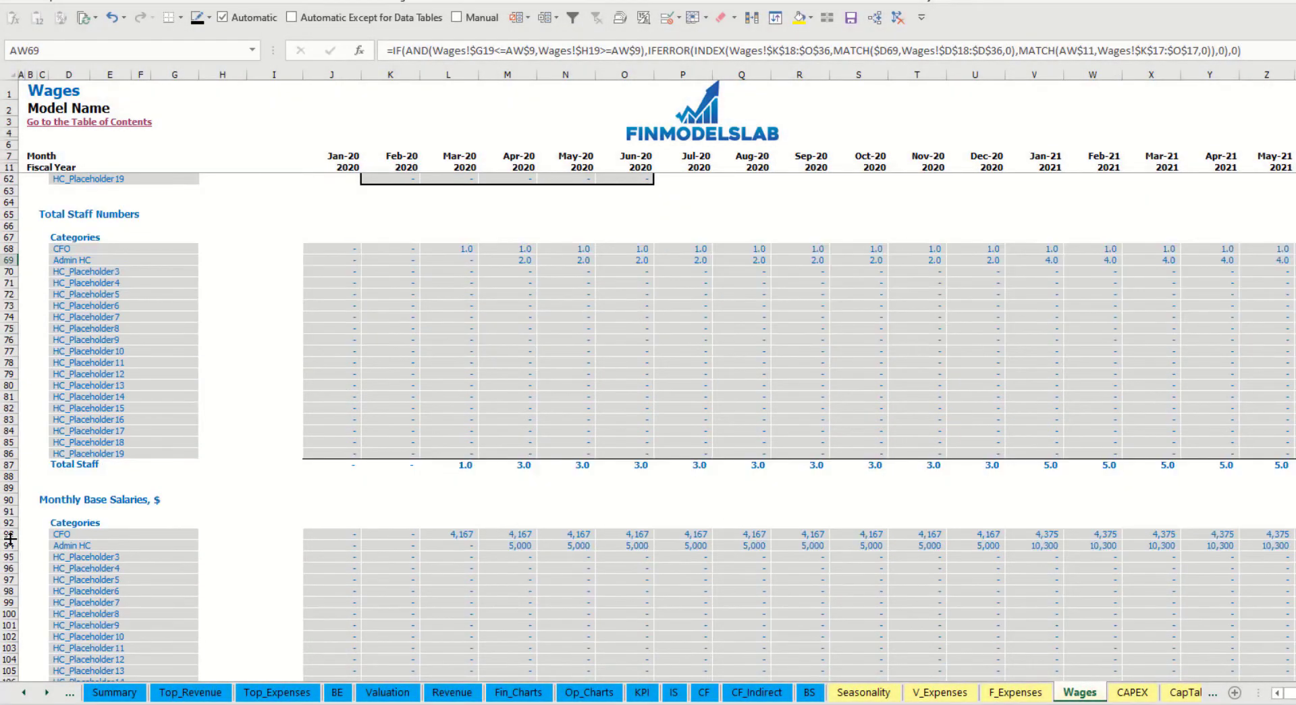
Step: Compare Admin HC's monthly base salaries with its headcount for April 2020 and May 2021
left_click(11, 545)
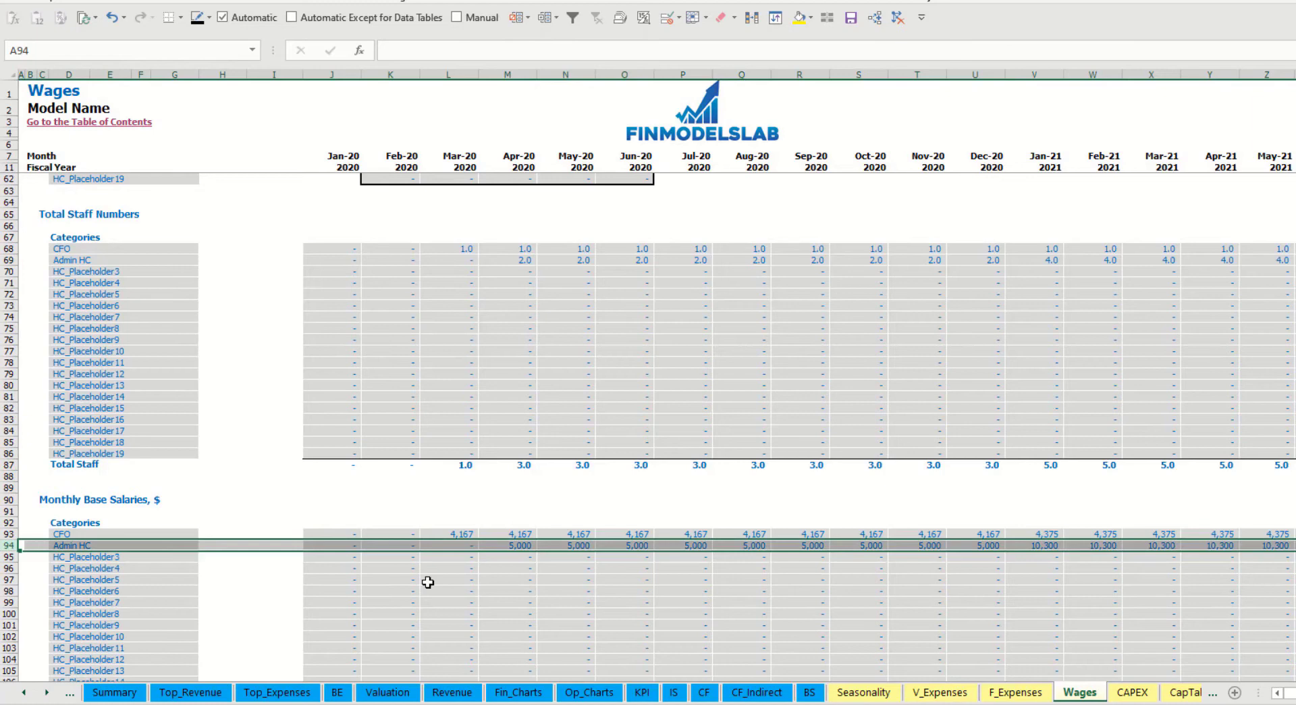
left_click(513, 546)
left_click(518, 260)
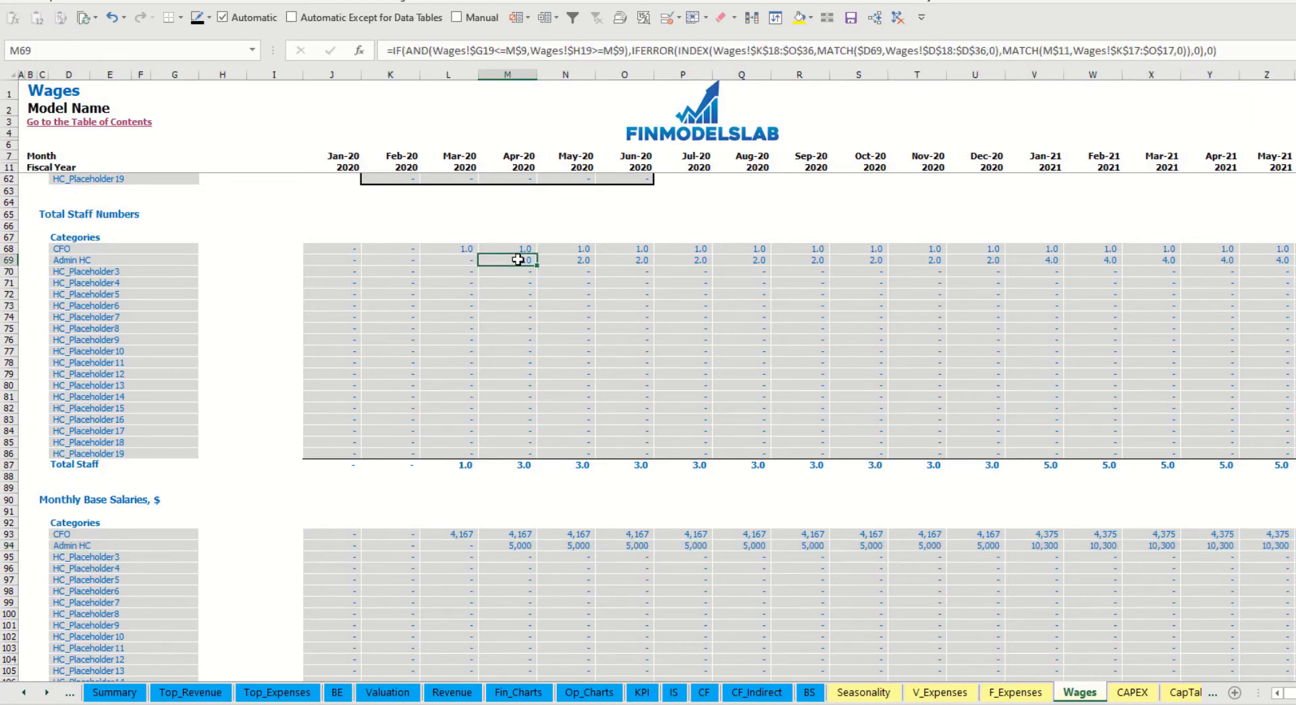
left_click(1269, 261)
left_click(1286, 546)
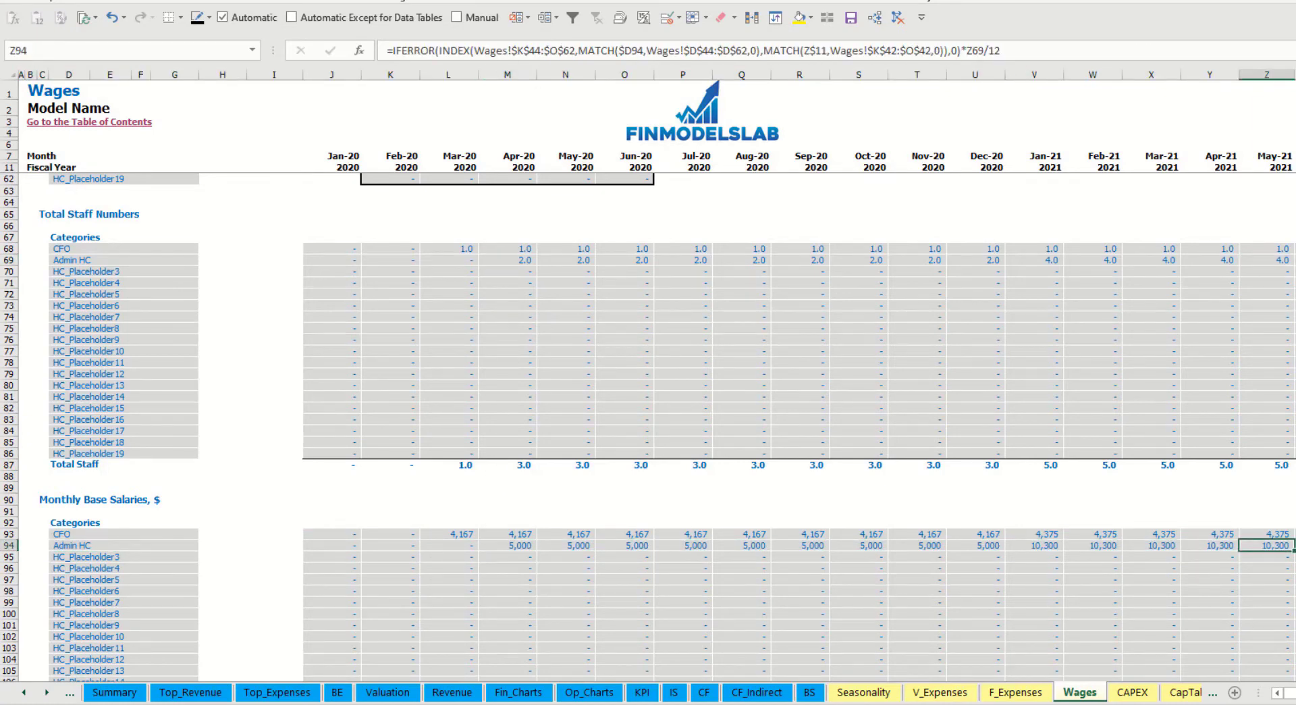
scroll(616, 566, "down", 10)
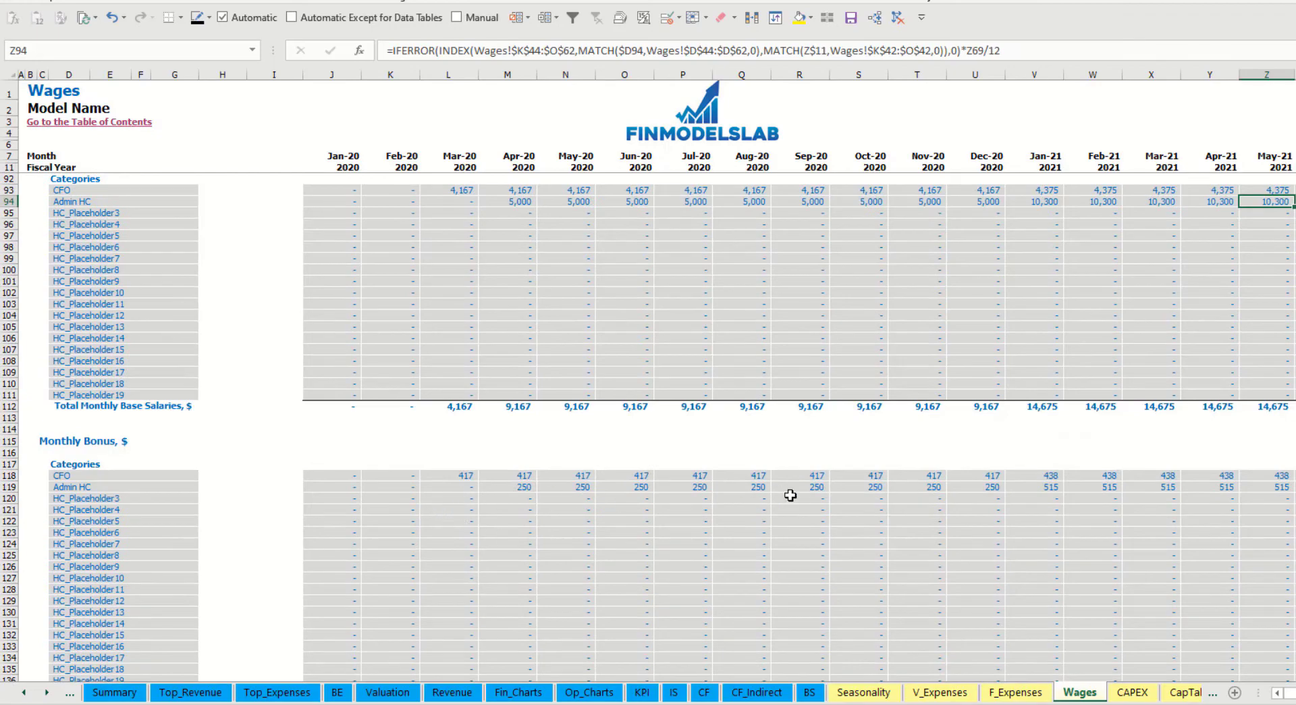
Step: Review the monthly base taxes on the Wages sheet and the expanded Salary and Wages breakdown by staff category in the income statement
scroll(791, 495, "down", 10)
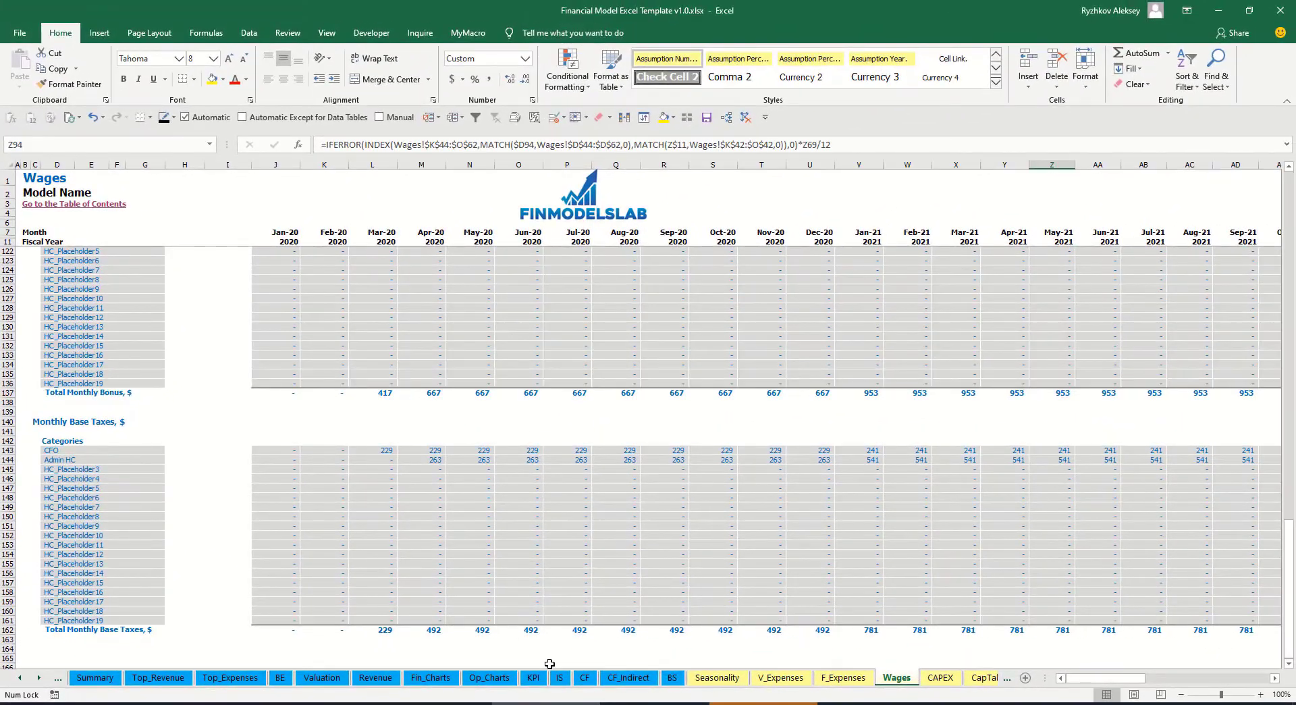
left_click(561, 678)
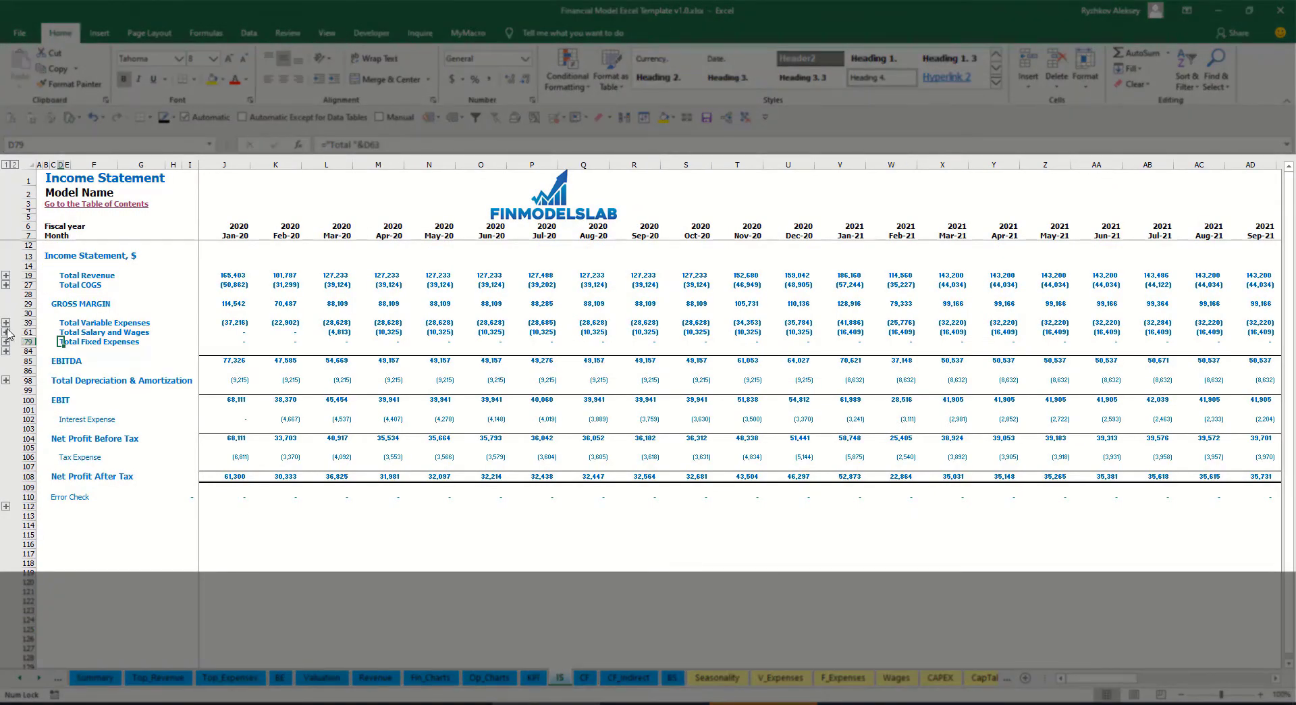
left_click(6, 331)
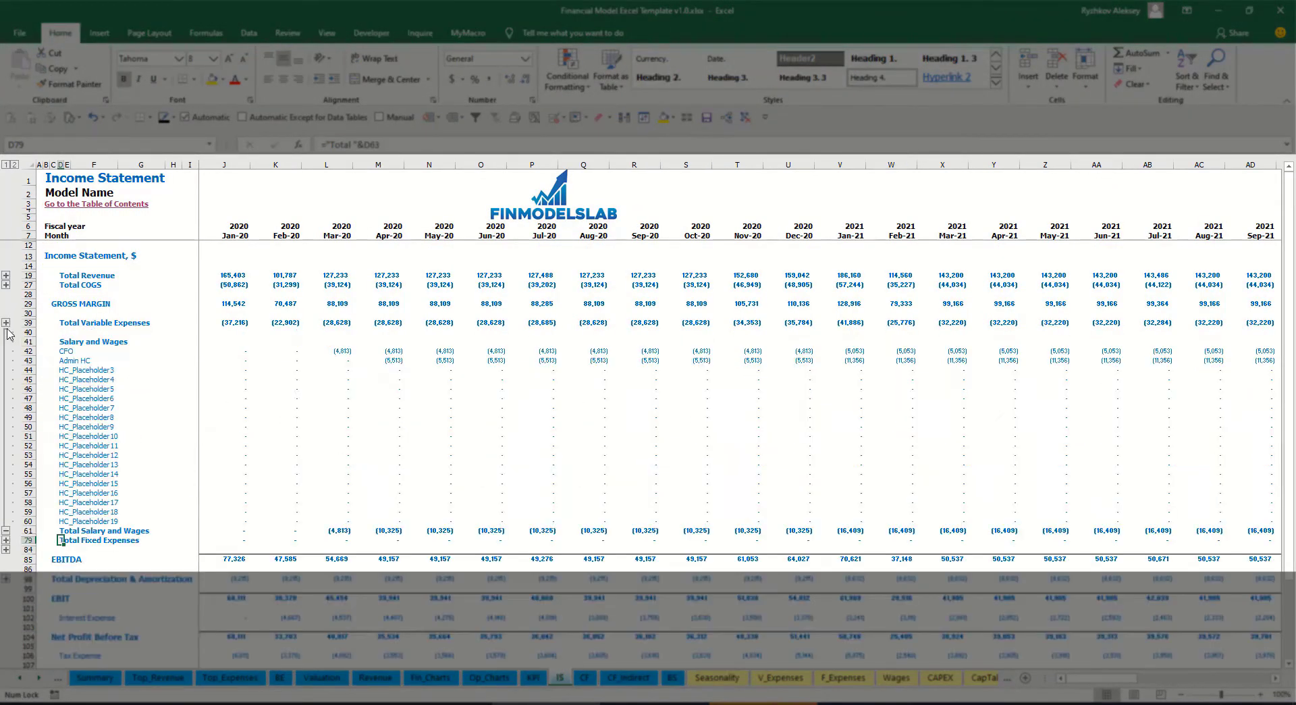
left_click(216, 348)
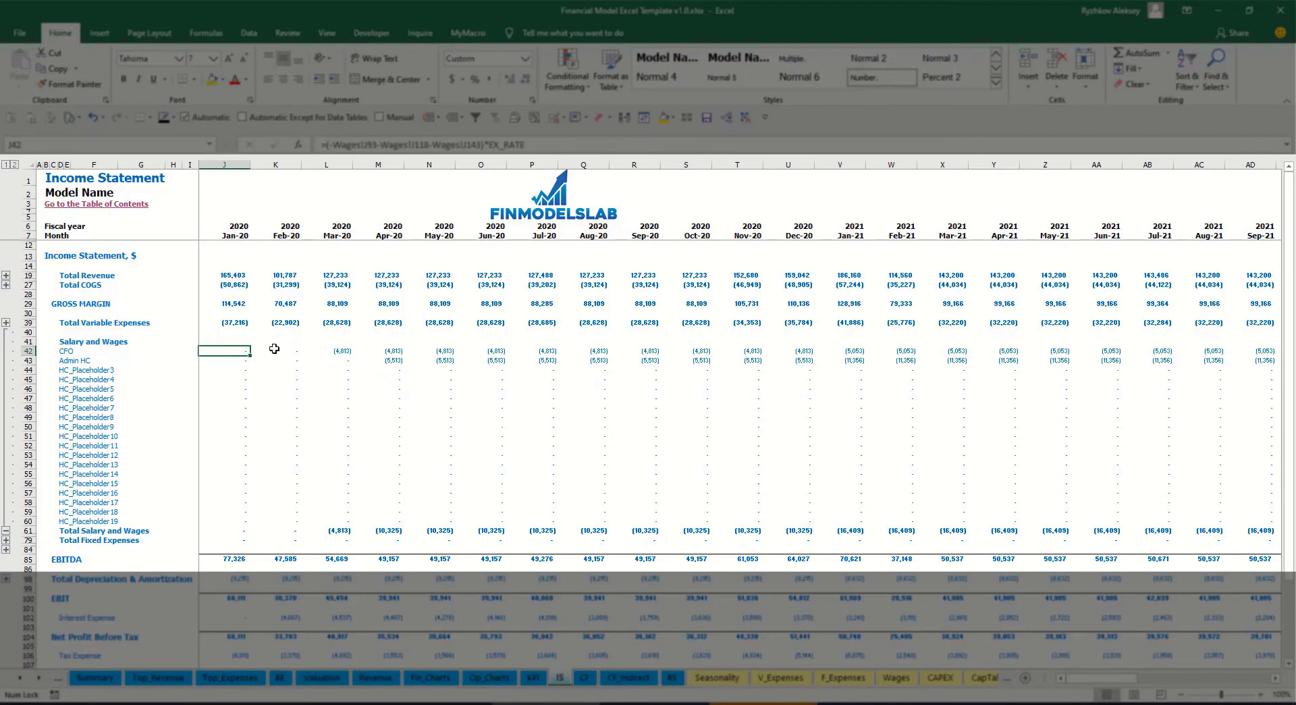
left_click_drag(69, 347, 67, 519)
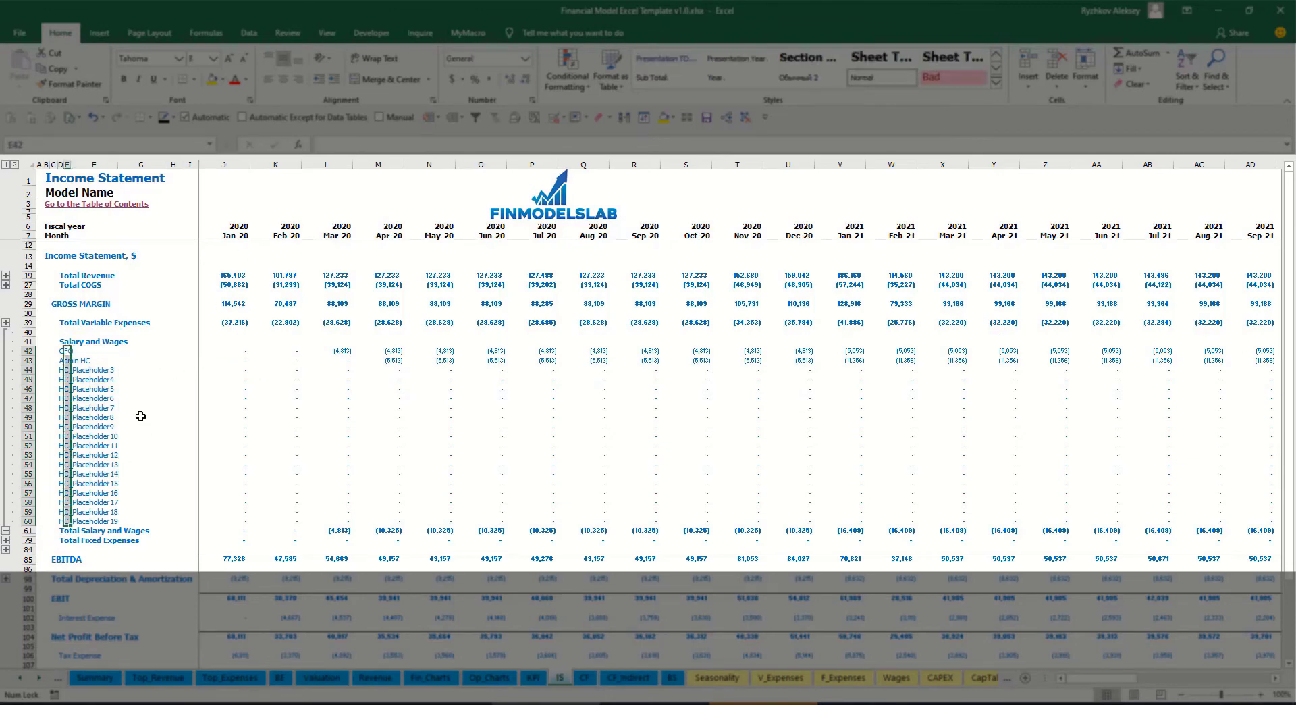
left_click(116, 360)
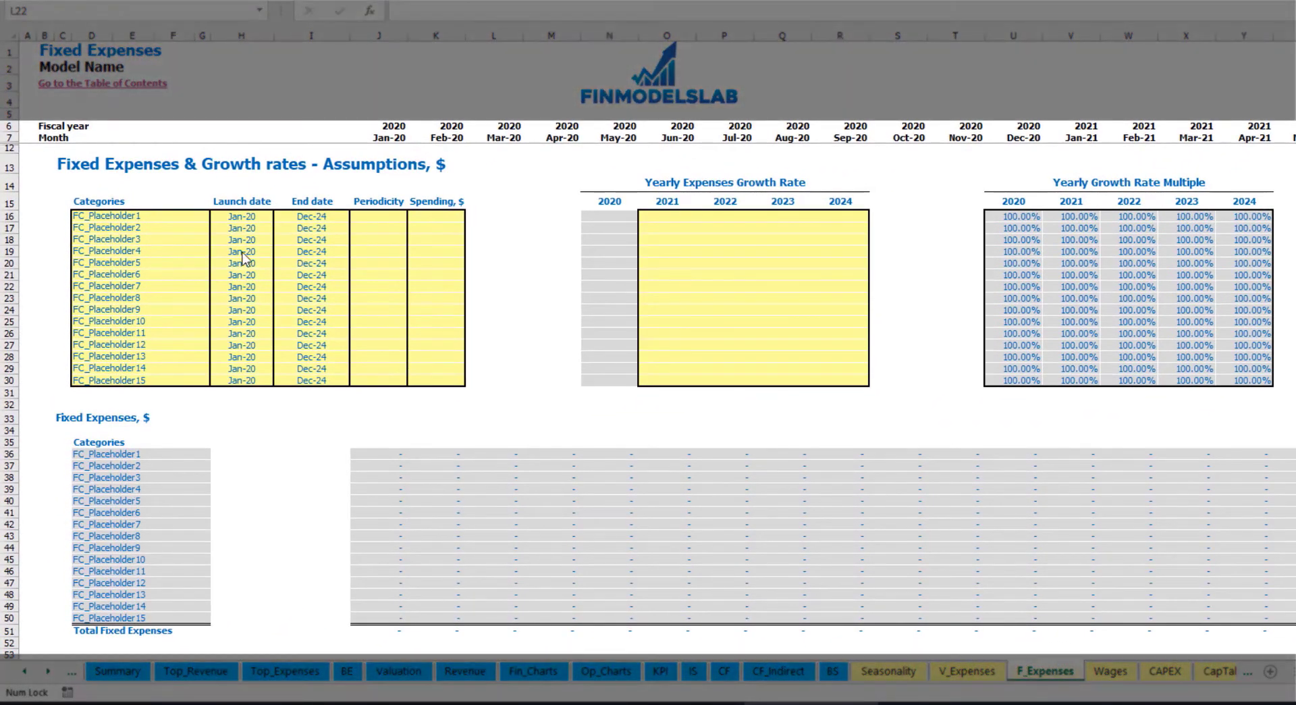
Step: Name the first fixed expense category Utilities and set its launch date to Mar-20
left_click(143, 214)
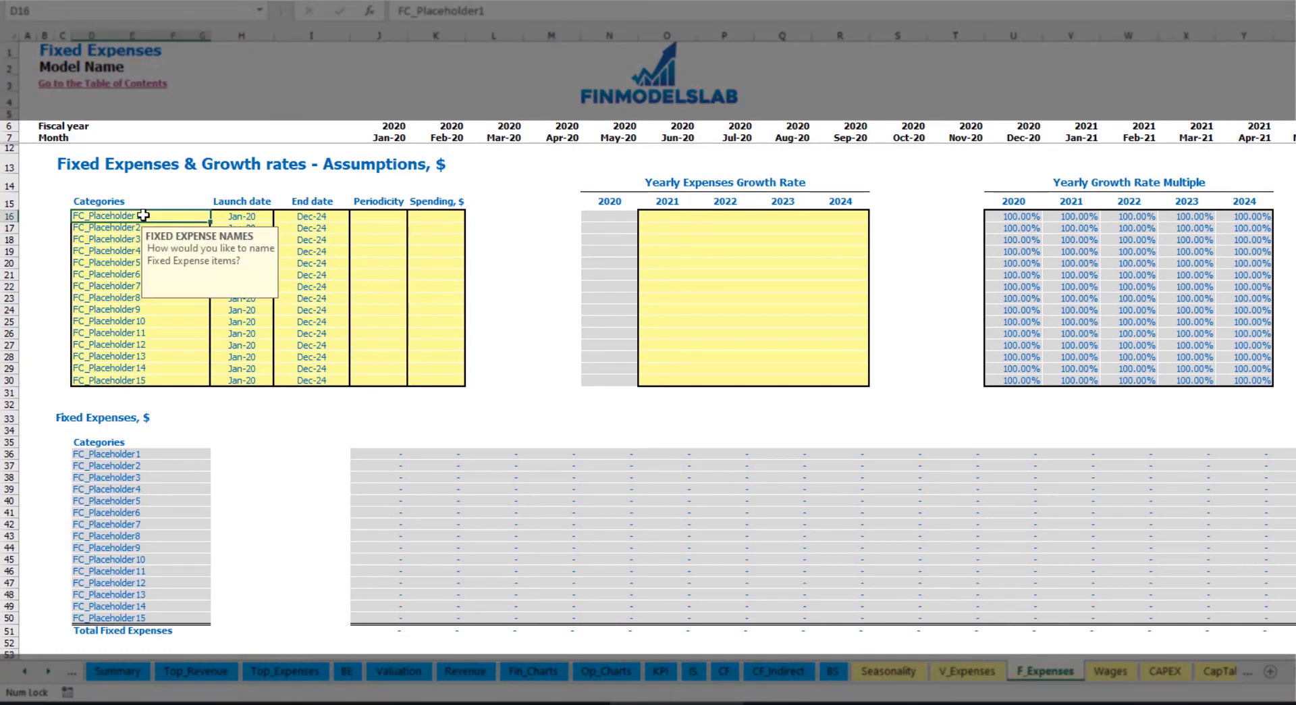
type("Utili")
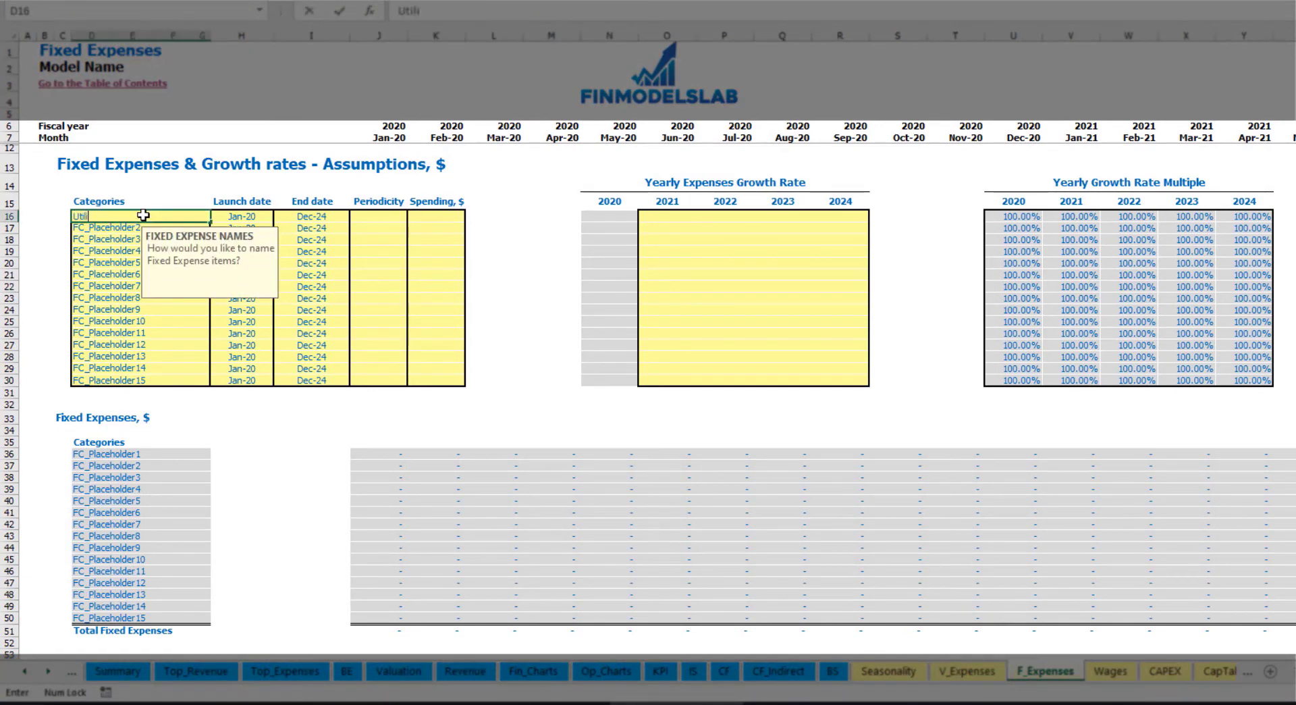
type("ties")
key("Return")
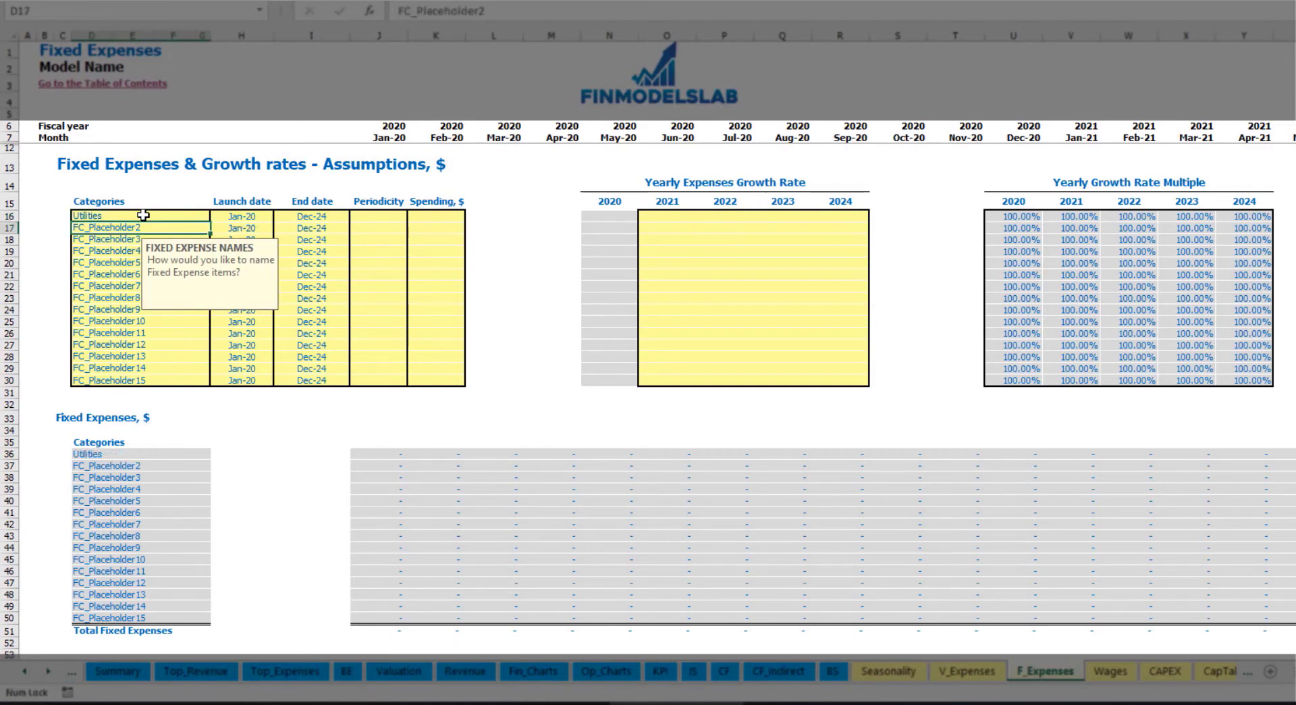
left_click(243, 215)
left_click(279, 216)
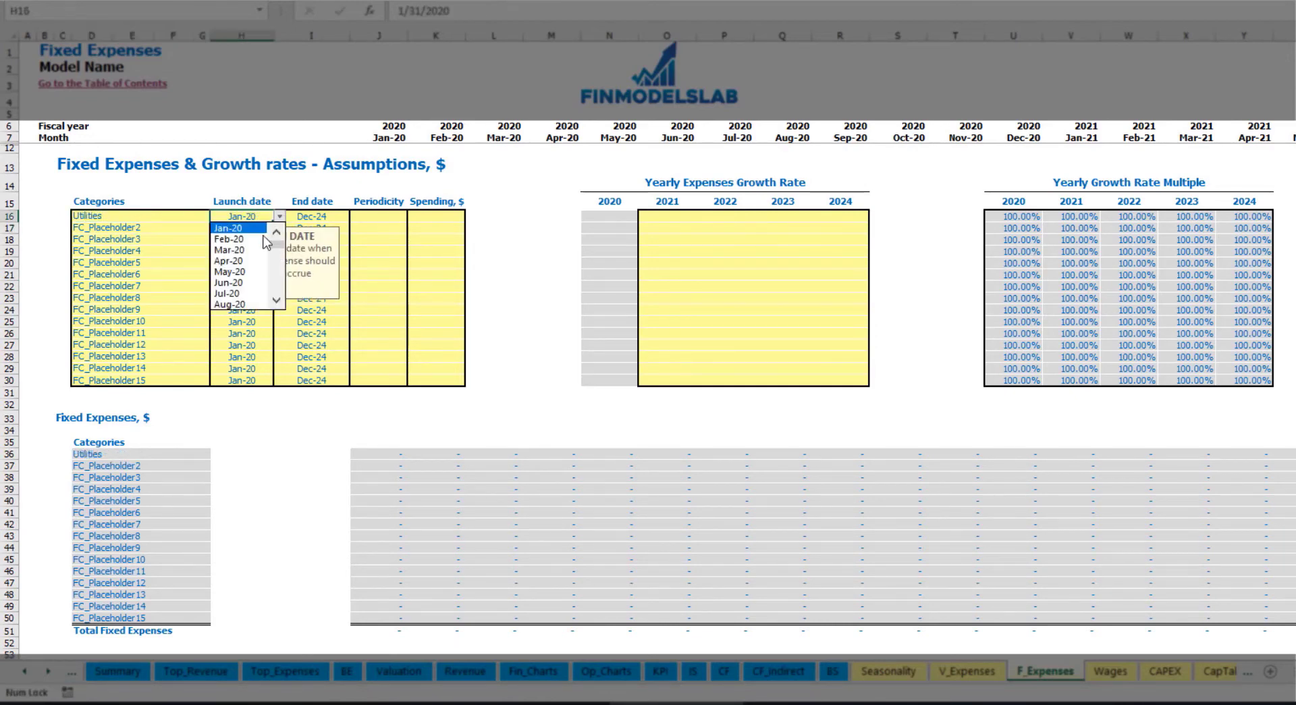
left_click(260, 250)
Step: Check the Utilities end date against the first and last months of the Fixed Expenses sheet's timeline
left_click(325, 215)
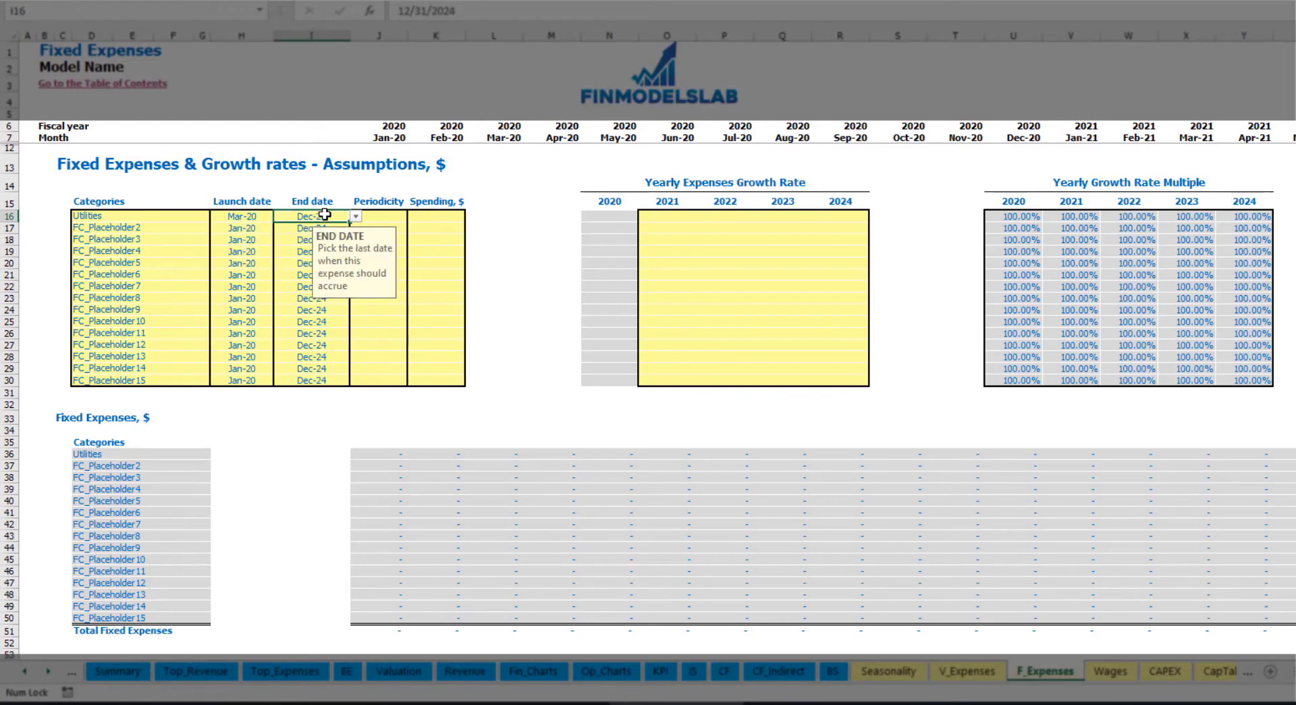
left_click(389, 139)
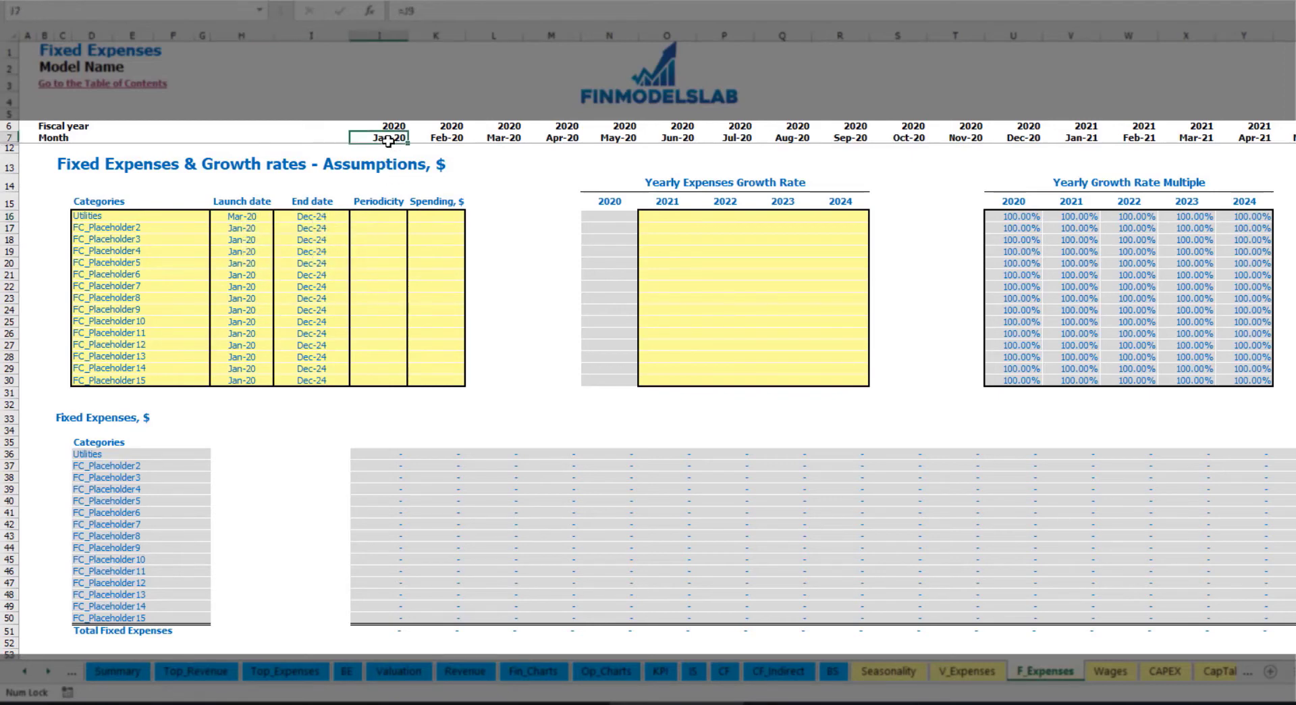
key("ctrl+Right")
key("ctrl+Left")
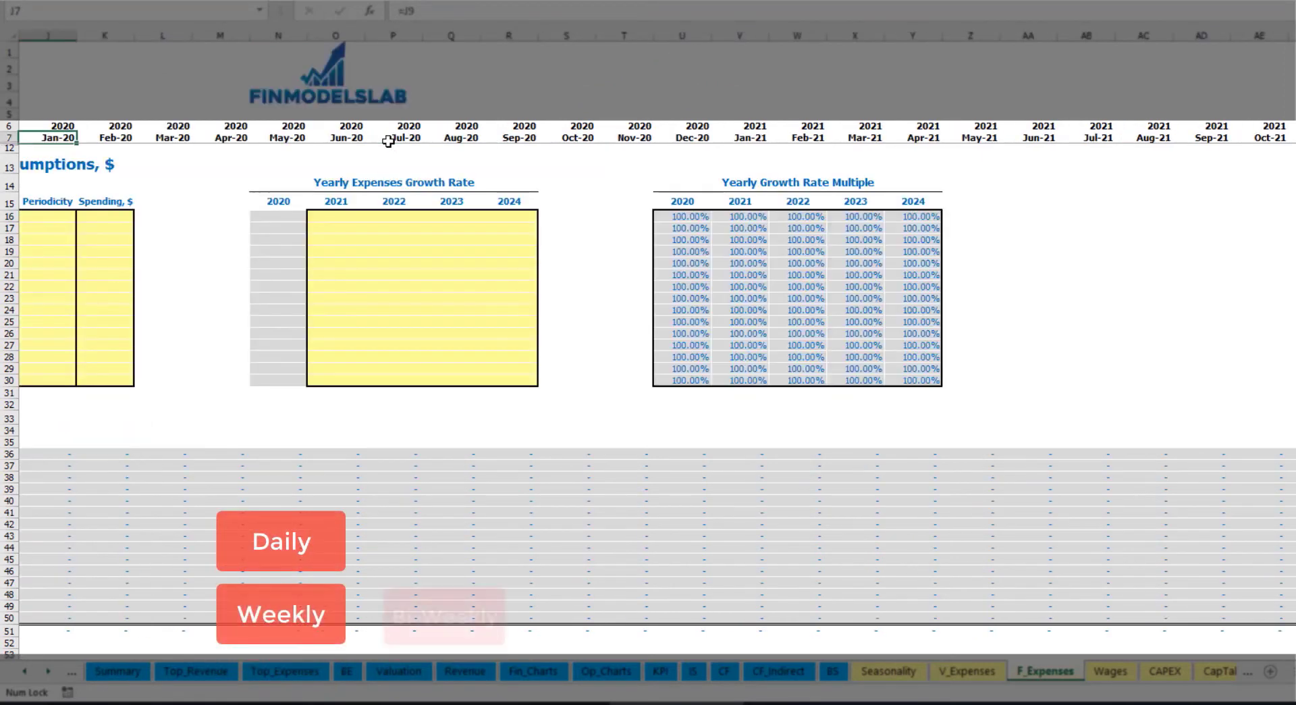
key("Left")
key("Left")
key("Left")
key("Home")
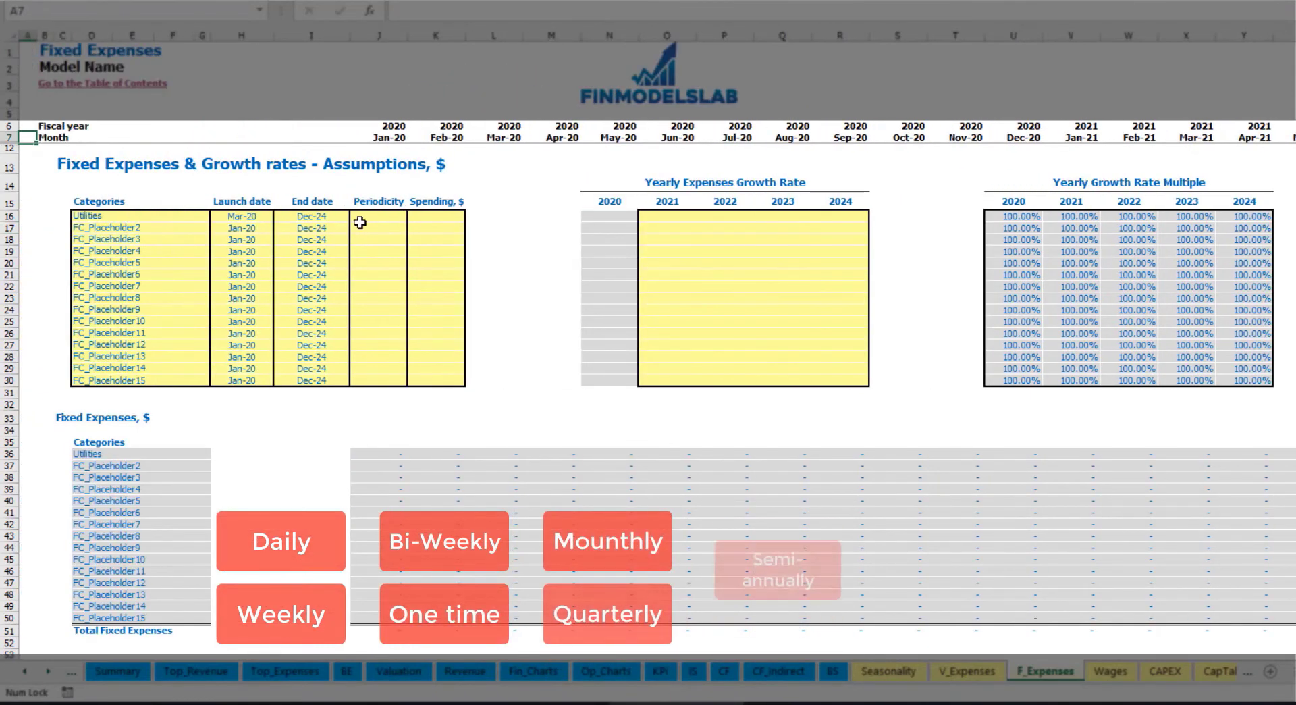
Step: Set the Utilities expense to a Daily periodicity with a spending amount of 50
left_click(385, 216)
left_click(413, 216)
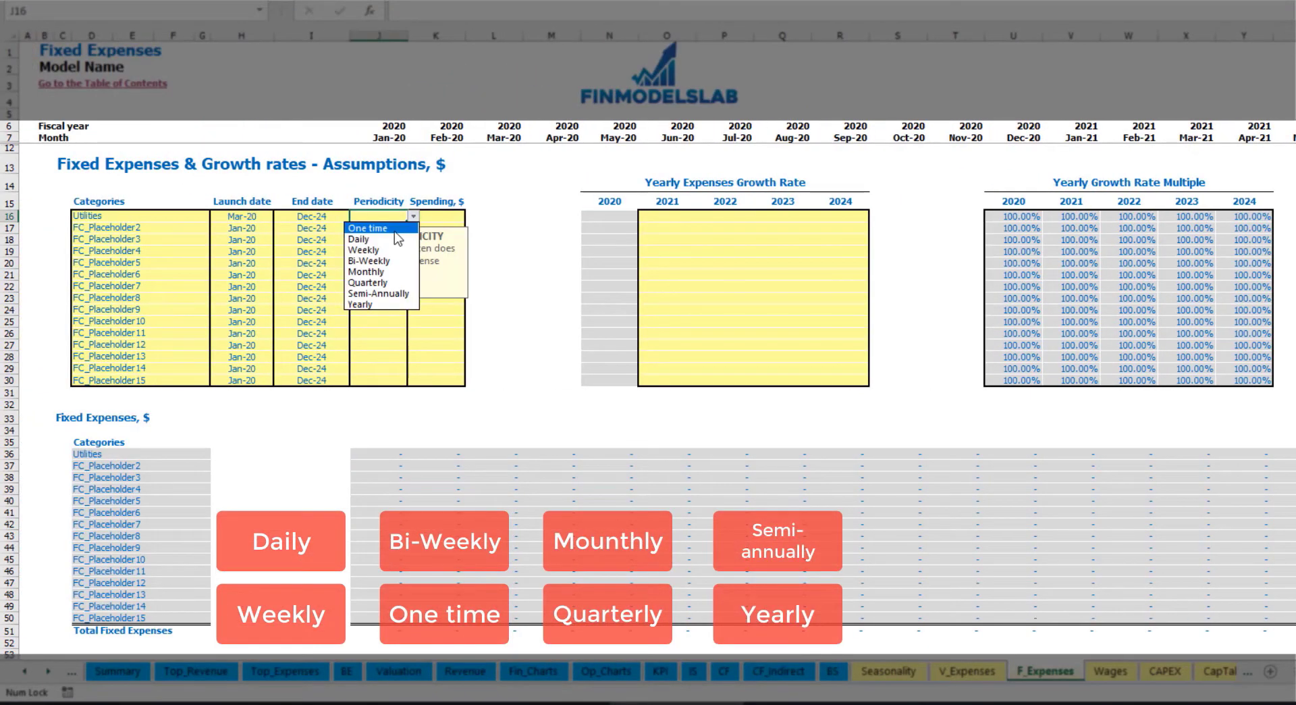
left_click(388, 238)
key("Tab")
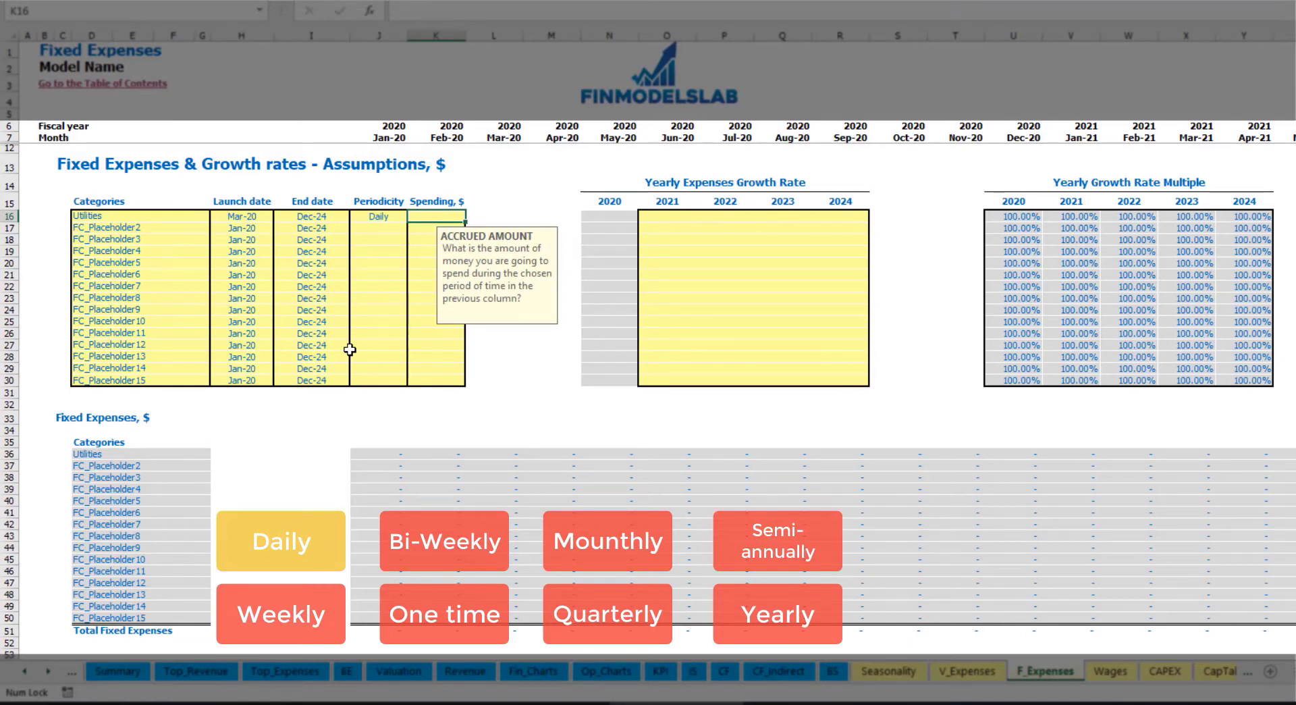
type("50")
key("Return")
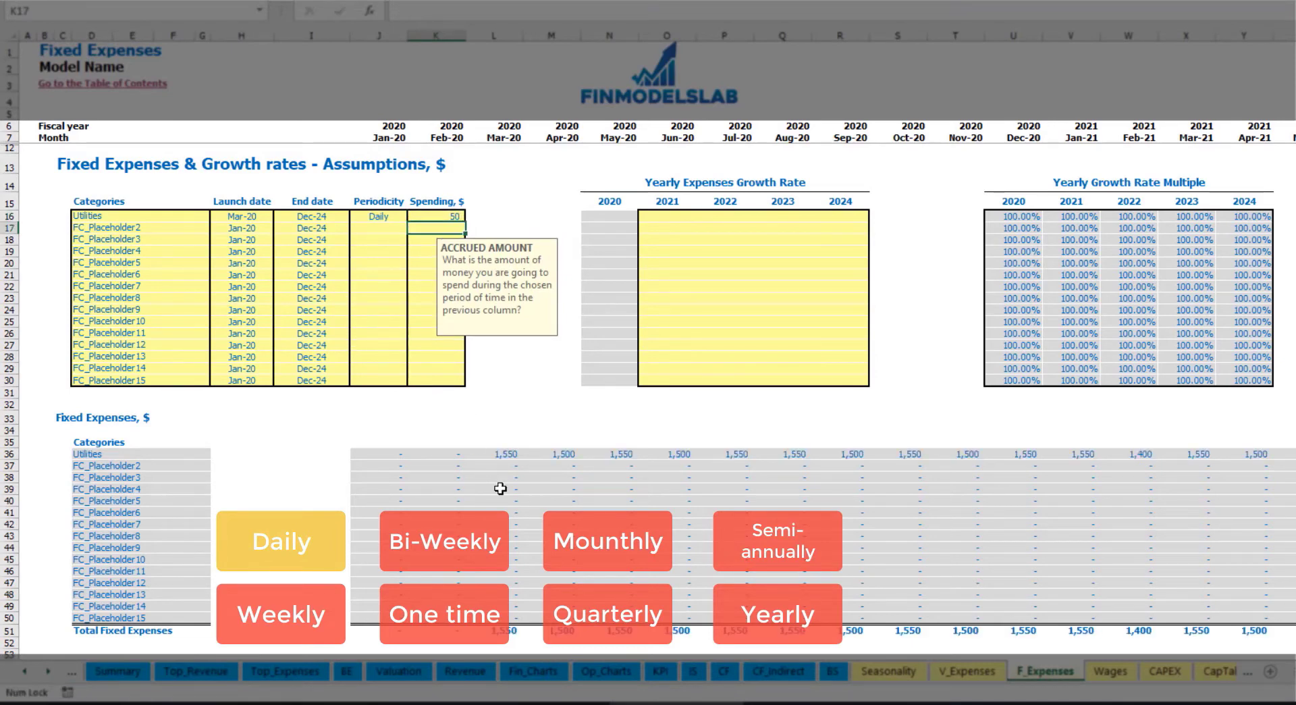
Step: Compare the calculated monthly Utilities expenses for Mar-20, Apr-20 and May-20 in the Fixed Expenses table
left_click(503, 457)
left_click(560, 456)
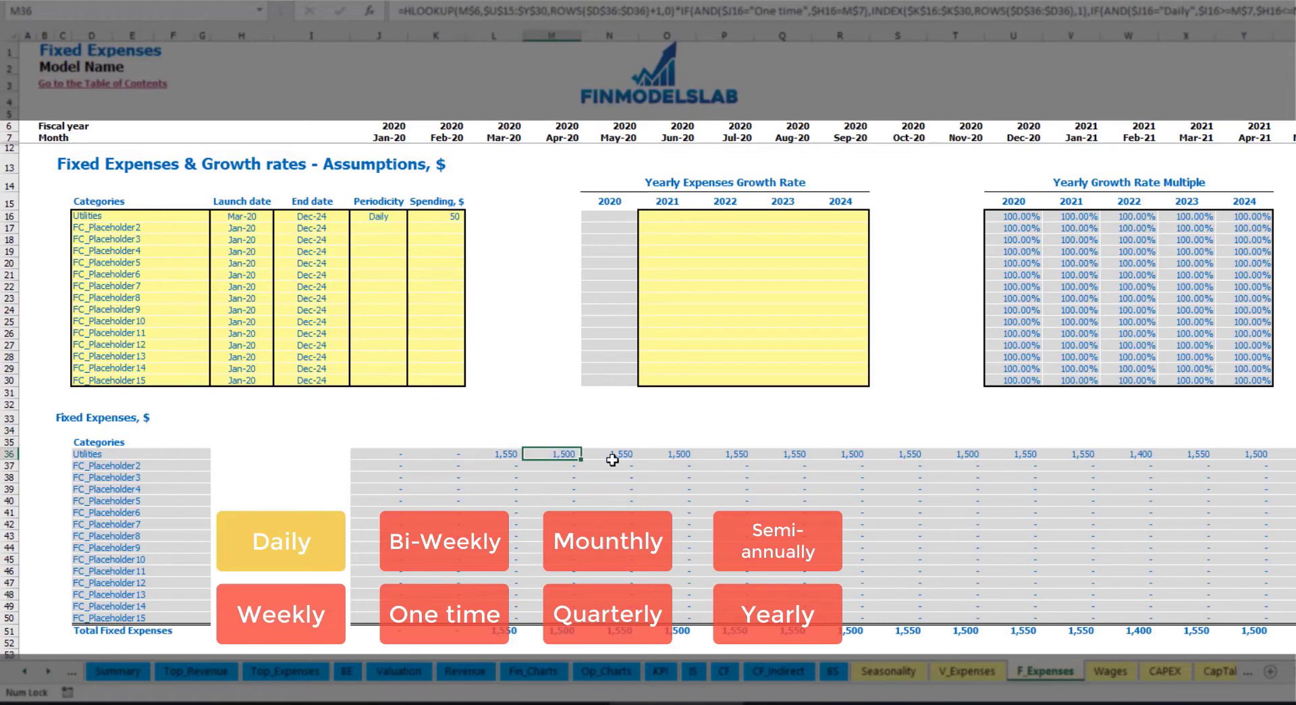
left_click(630, 454)
left_click(507, 454)
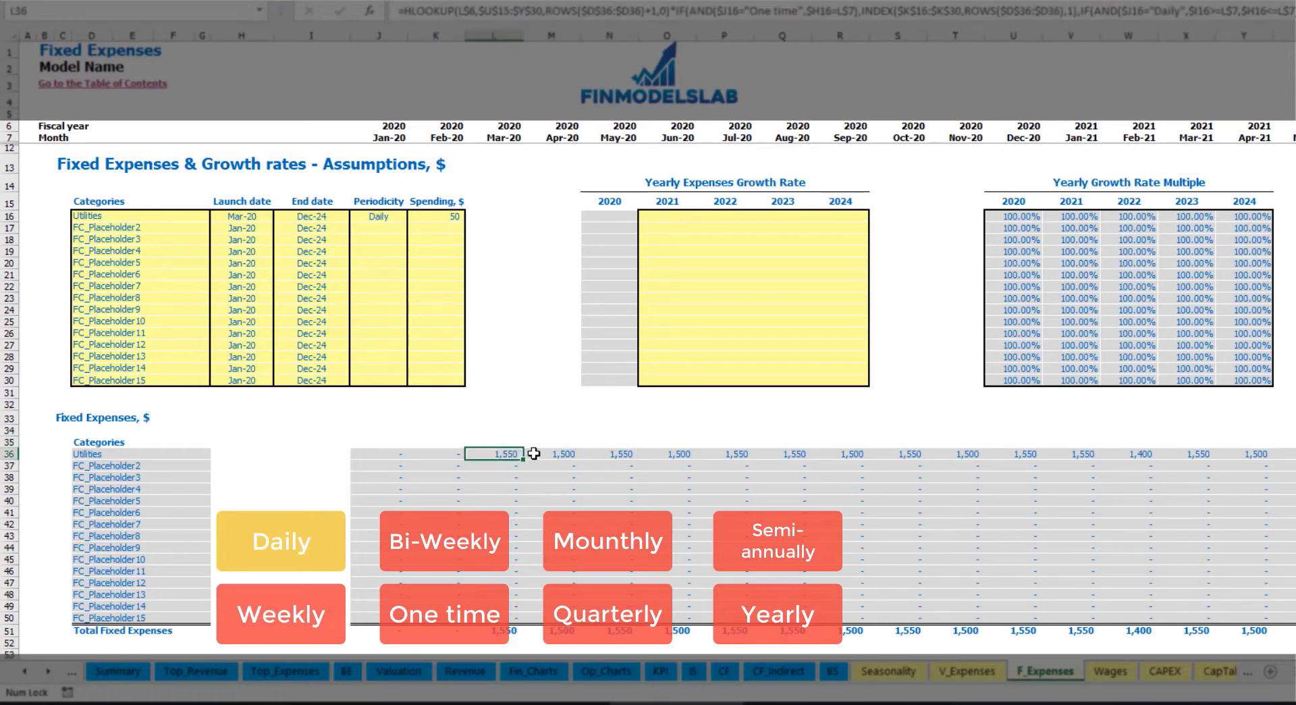
left_click(542, 457)
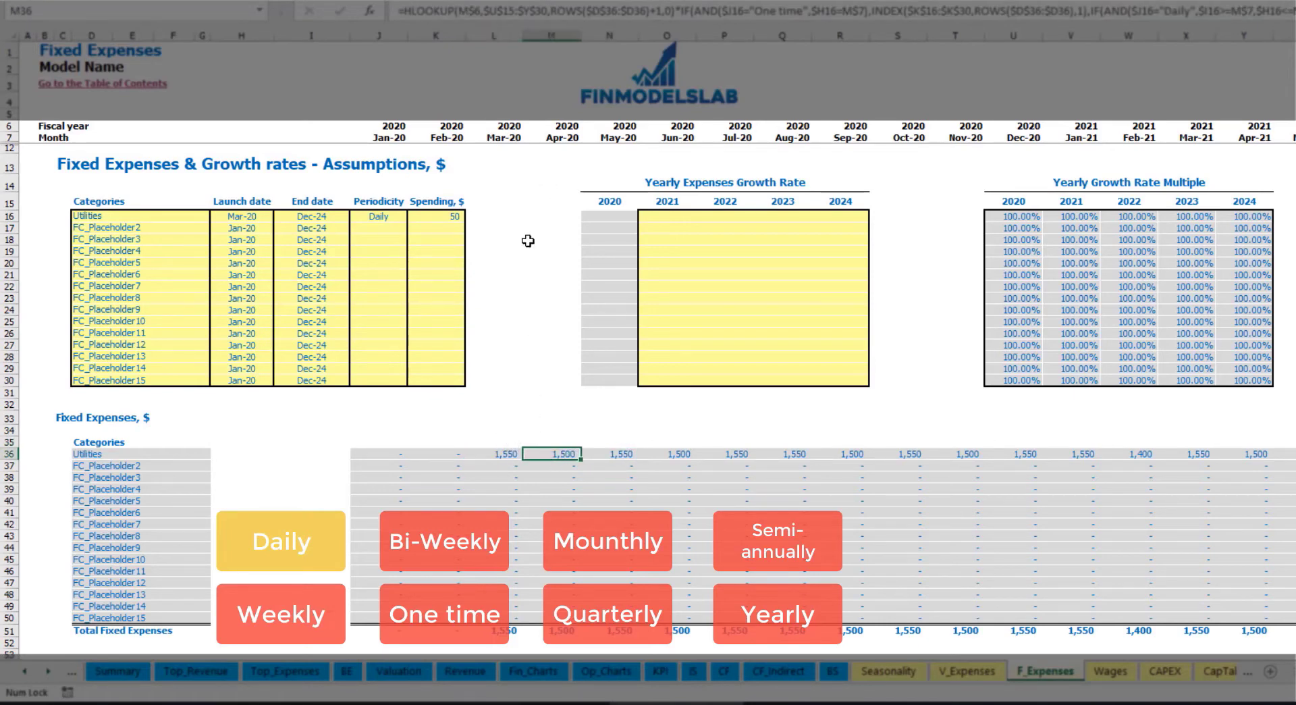
left_click(498, 135)
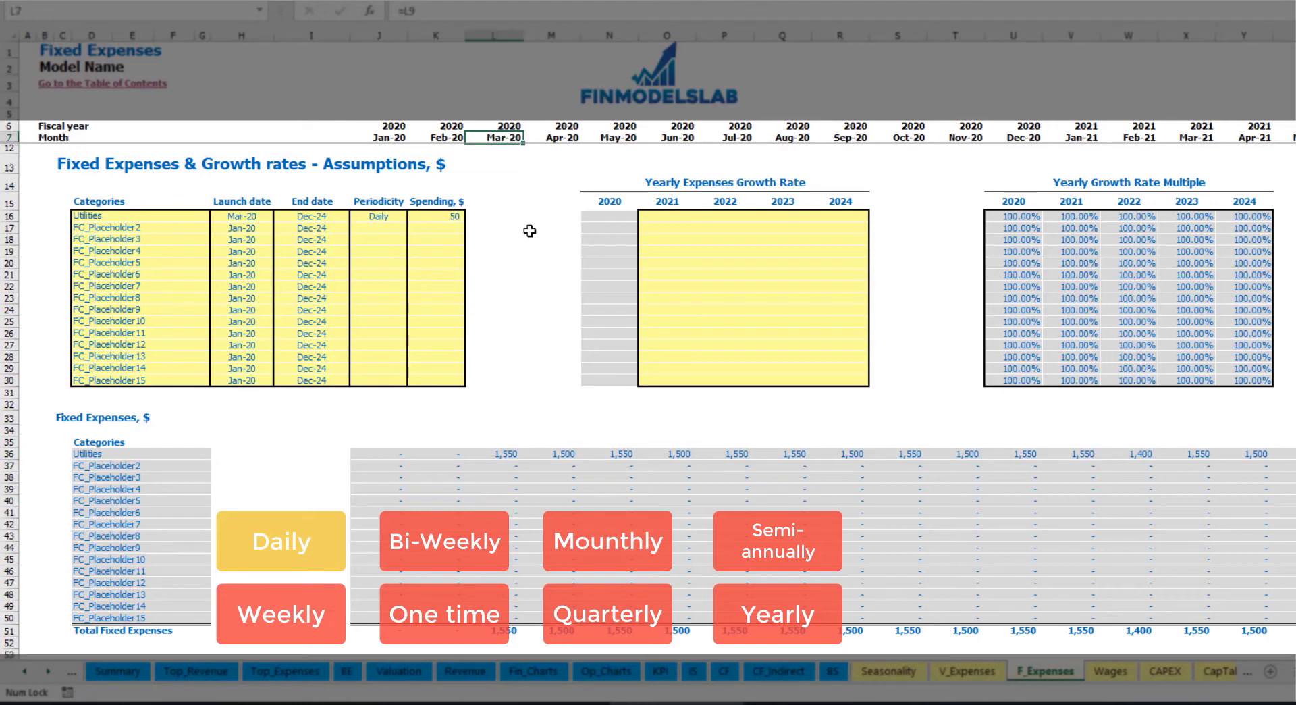
left_click(510, 455)
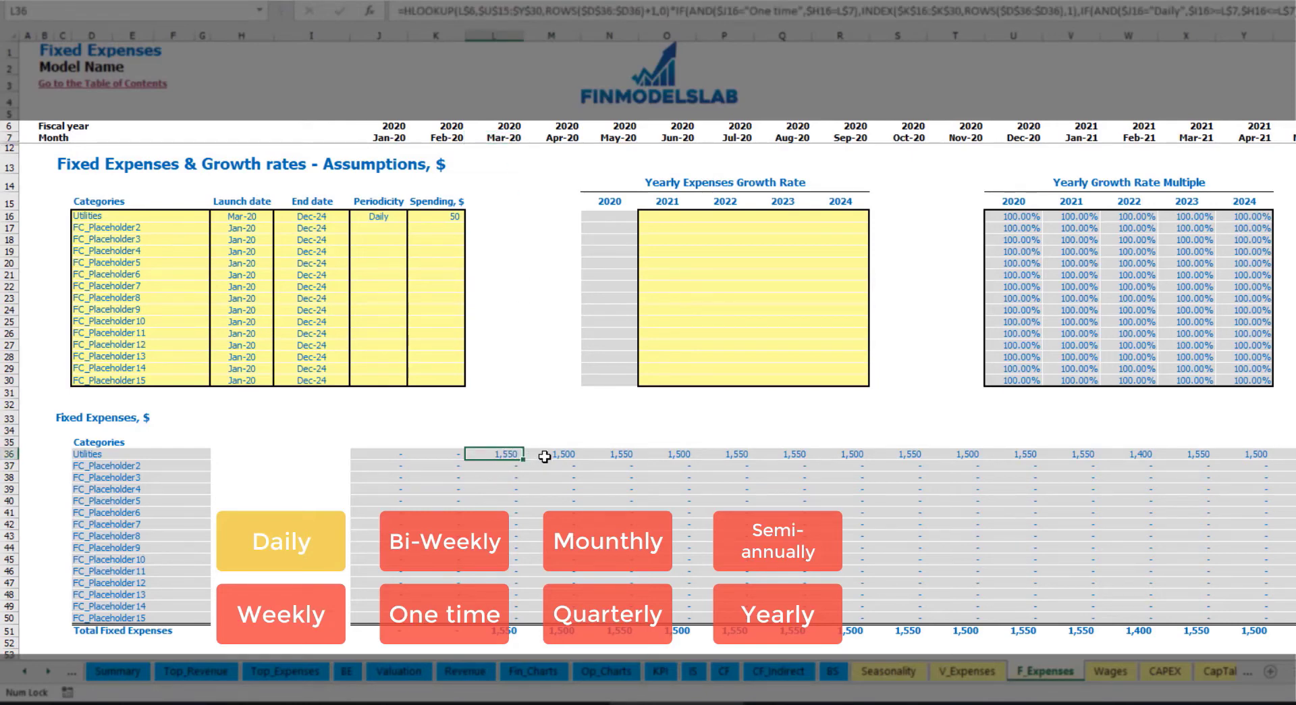
left_click(566, 456)
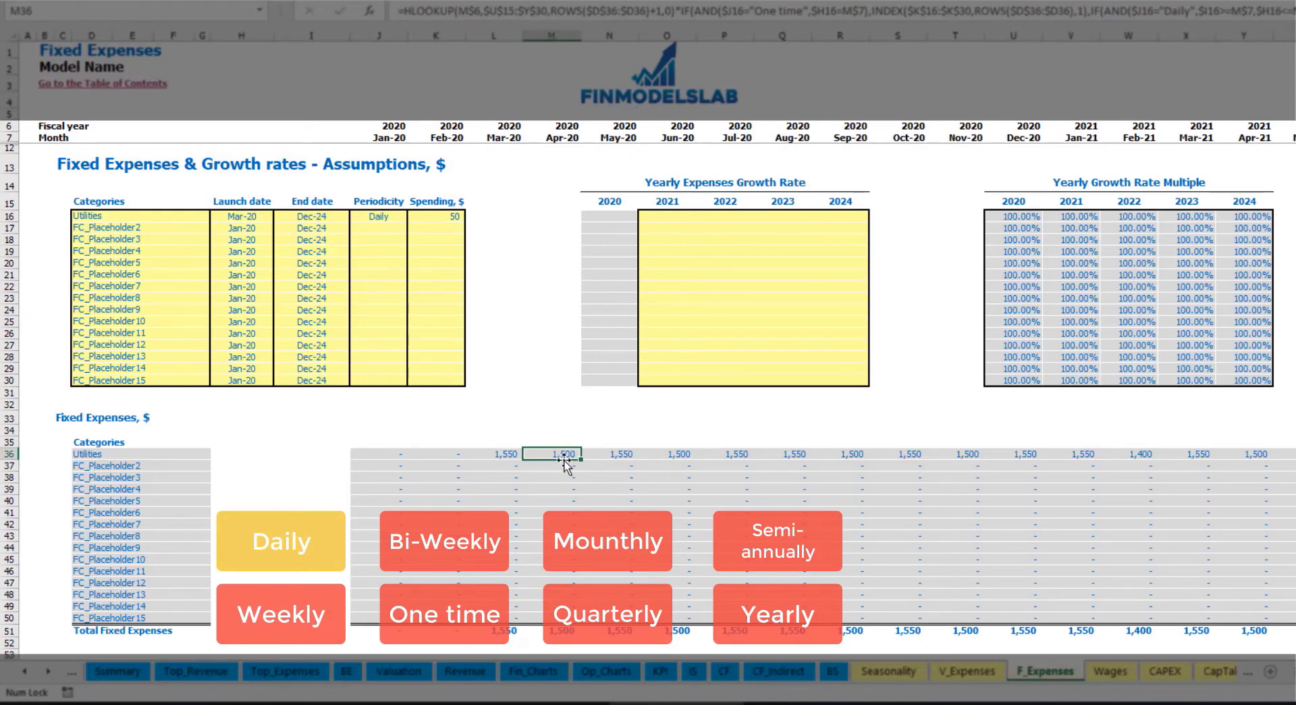
Step: Set the yearly expenses growth rate of Utilities to 5% for each year from 2021 through 2024
left_click(675, 219)
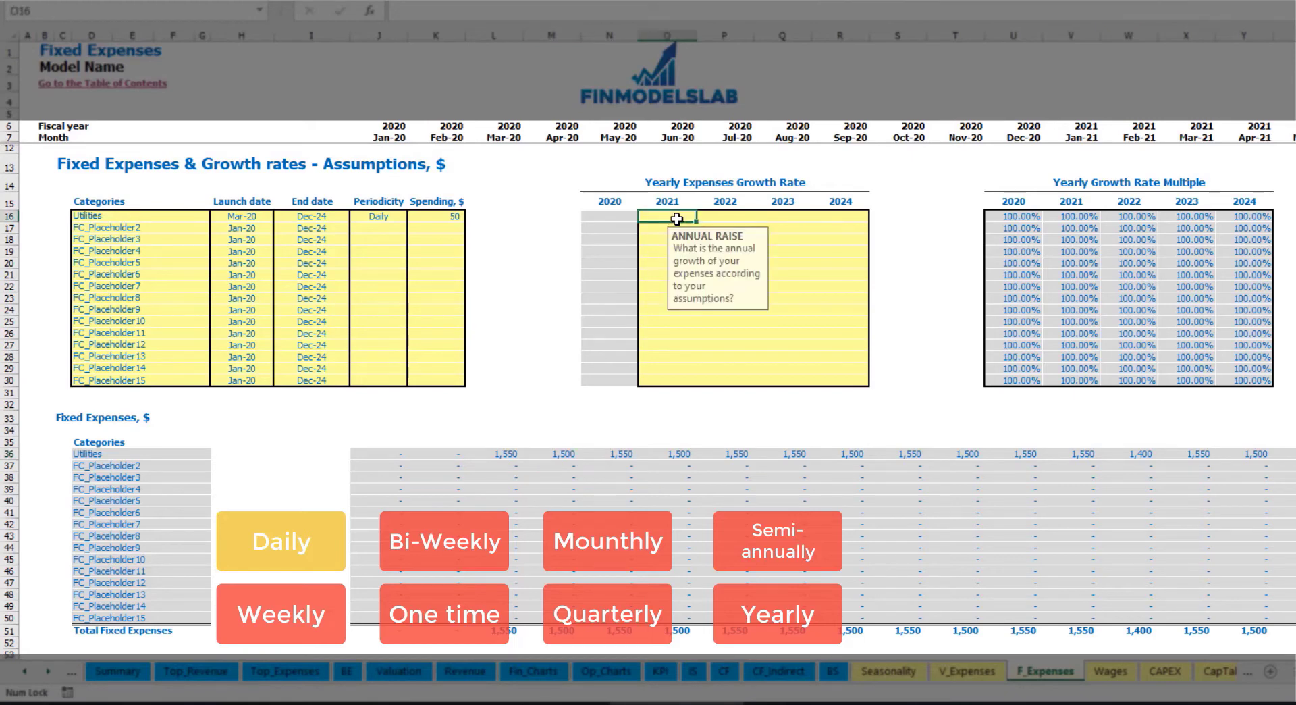
type("5%")
key("ctrl+Return")
key("ctrl+c")
key("Right")
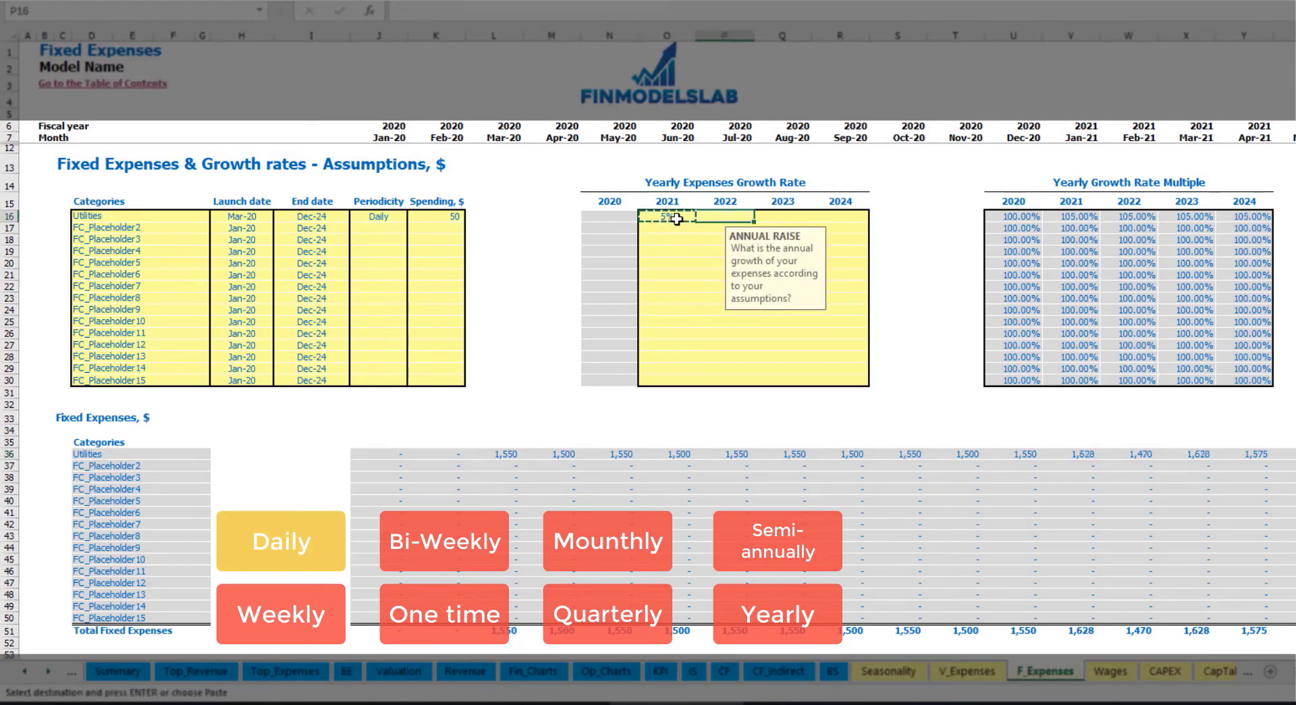
key("shift+Right")
key("shift+Right")
key("ctrl+v")
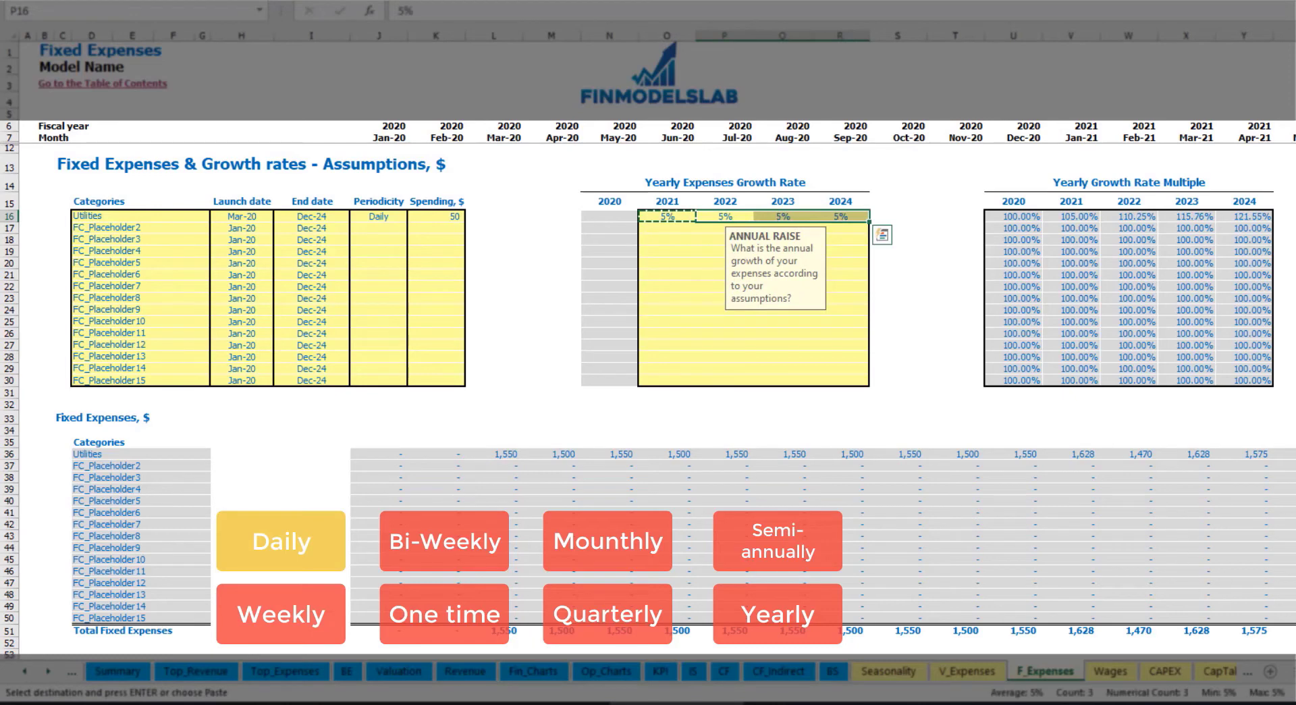
left_click_drag(675, 219, 840, 217)
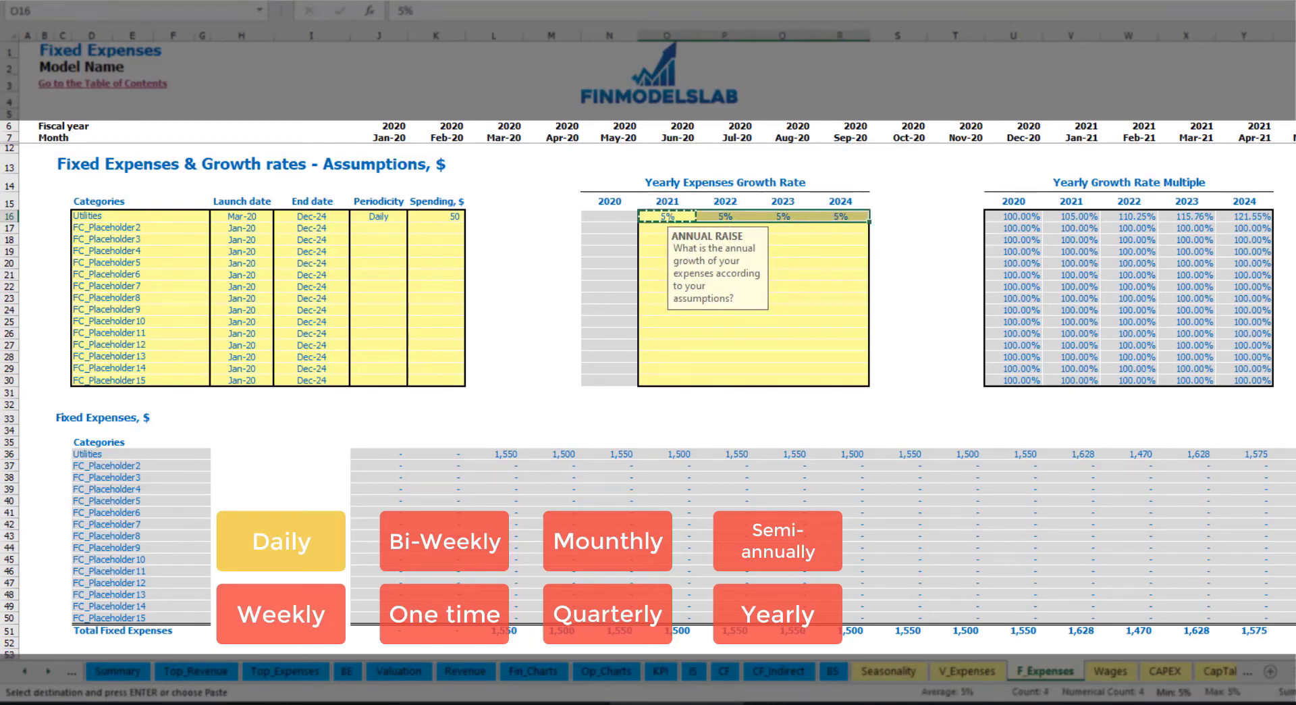
scroll(1201, 653, "right", 10)
scroll(1202, 653, "left", 10)
Step: Rename the second fixed expense category, directly below Utilities, as Advertising
left_click(152, 224)
key("Escape")
type("Advertising")
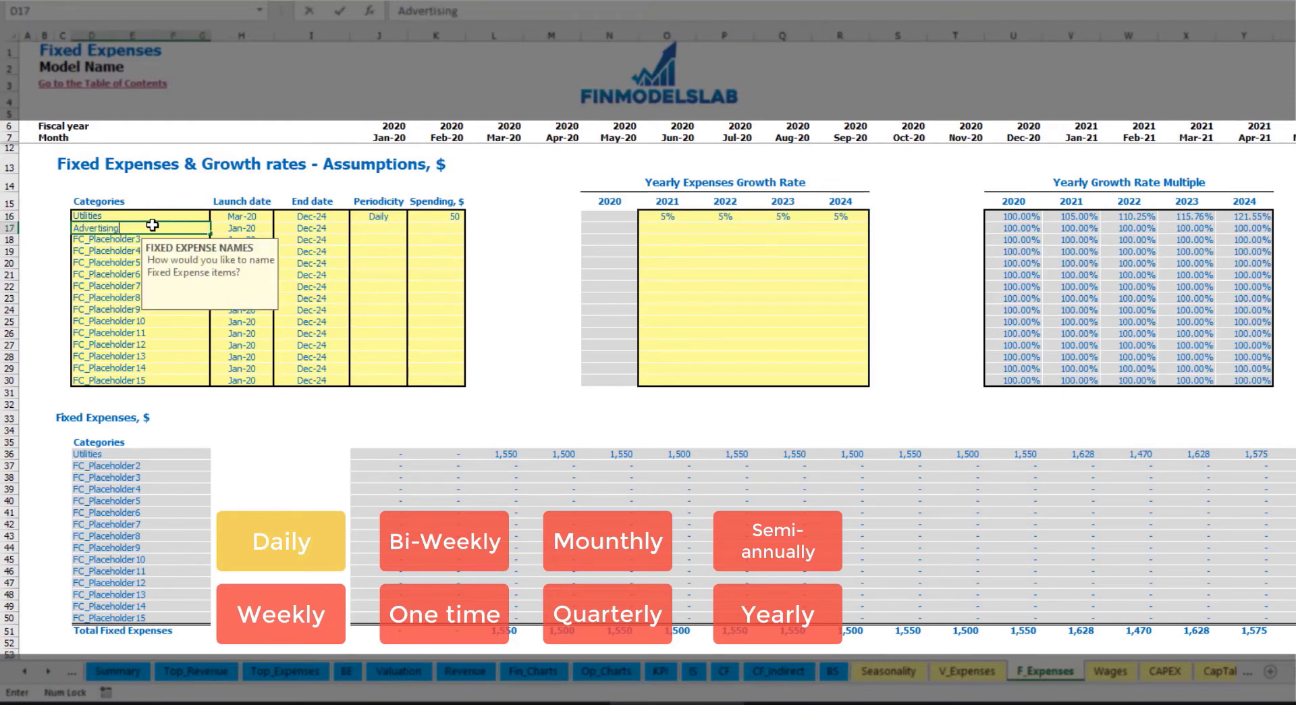
key("Return")
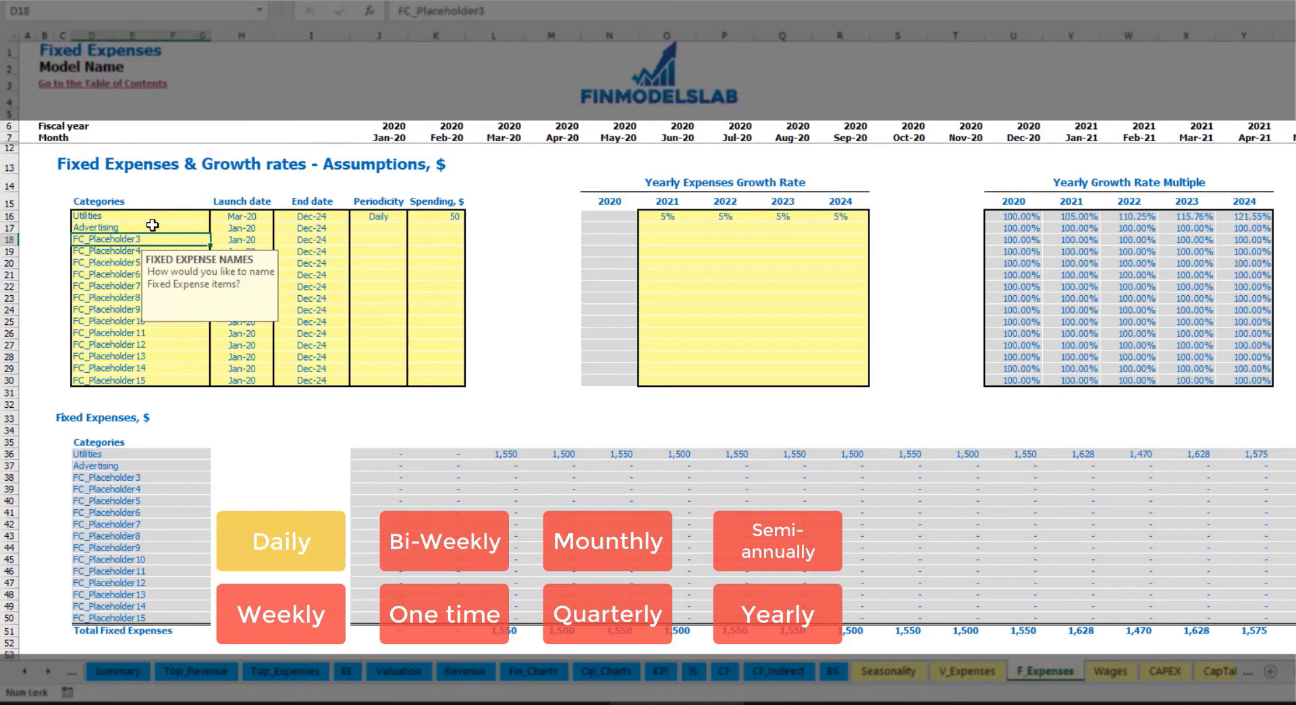
Step: Set the Advertising launch date to Mar-20 and its end date to Aug-24
left_click(241, 231)
left_click(279, 228)
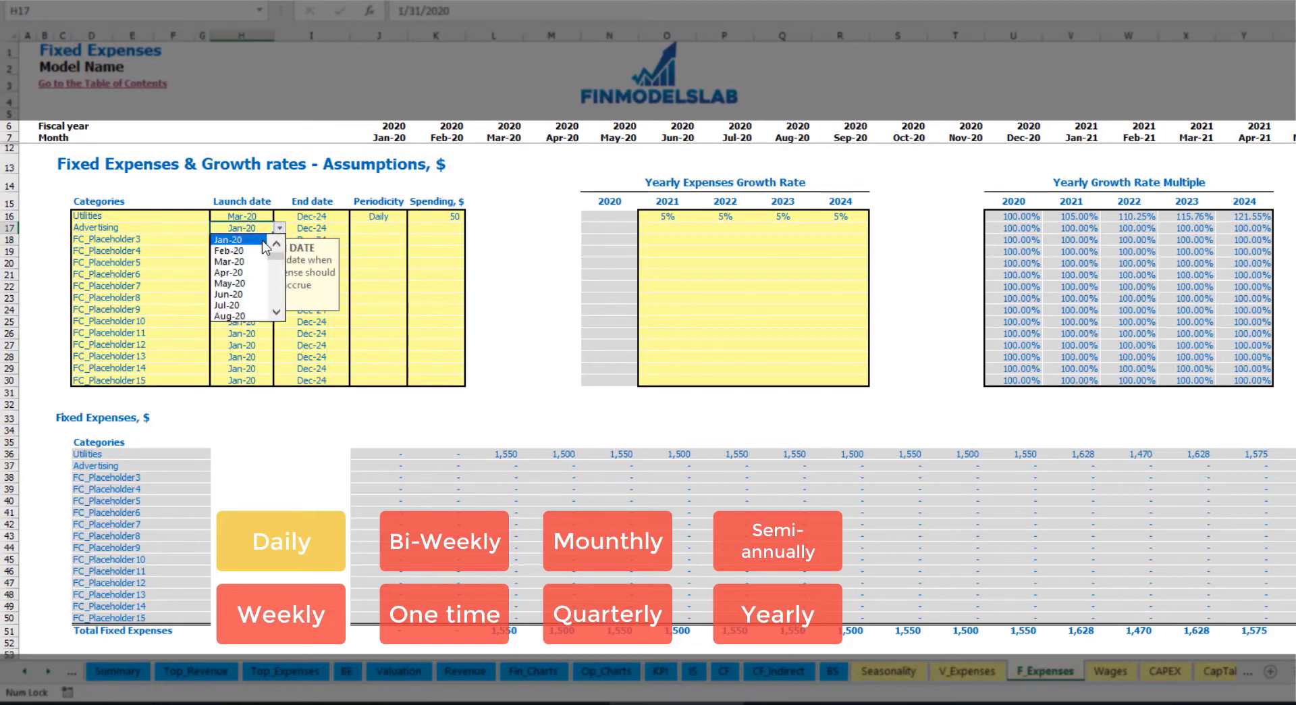
left_click(243, 262)
left_click(326, 228)
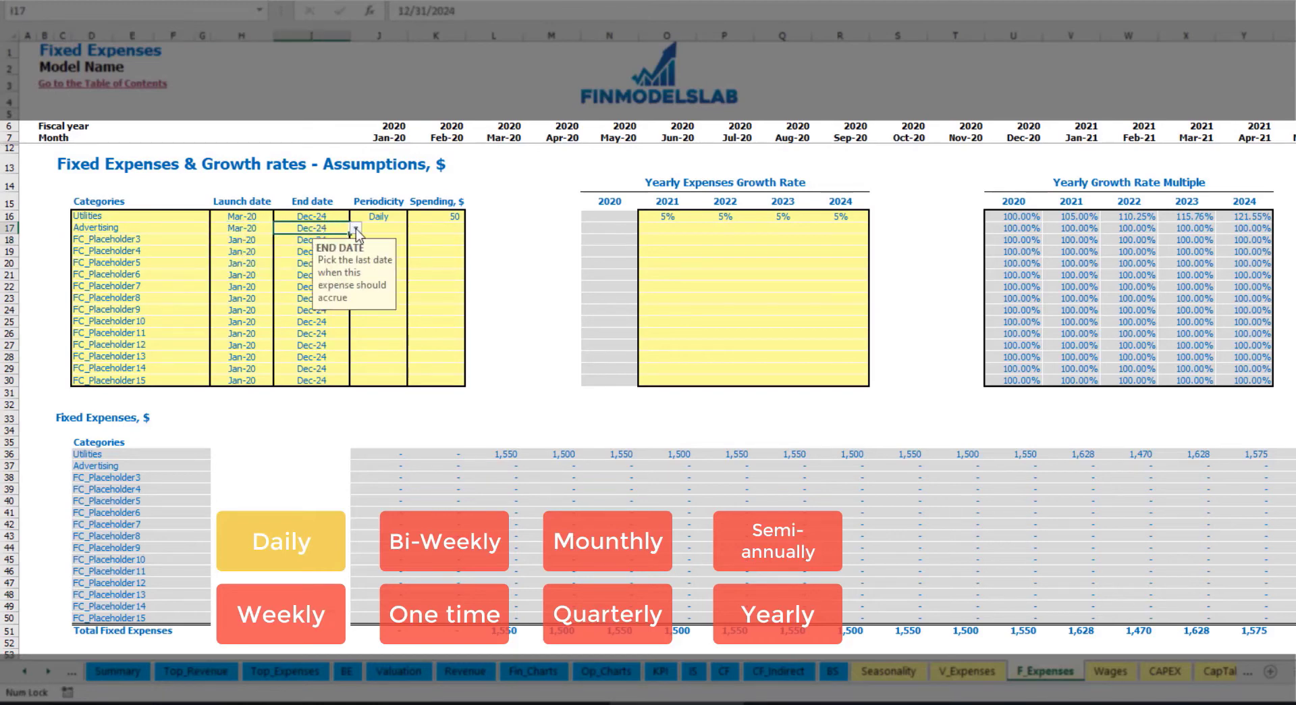
left_click(355, 228)
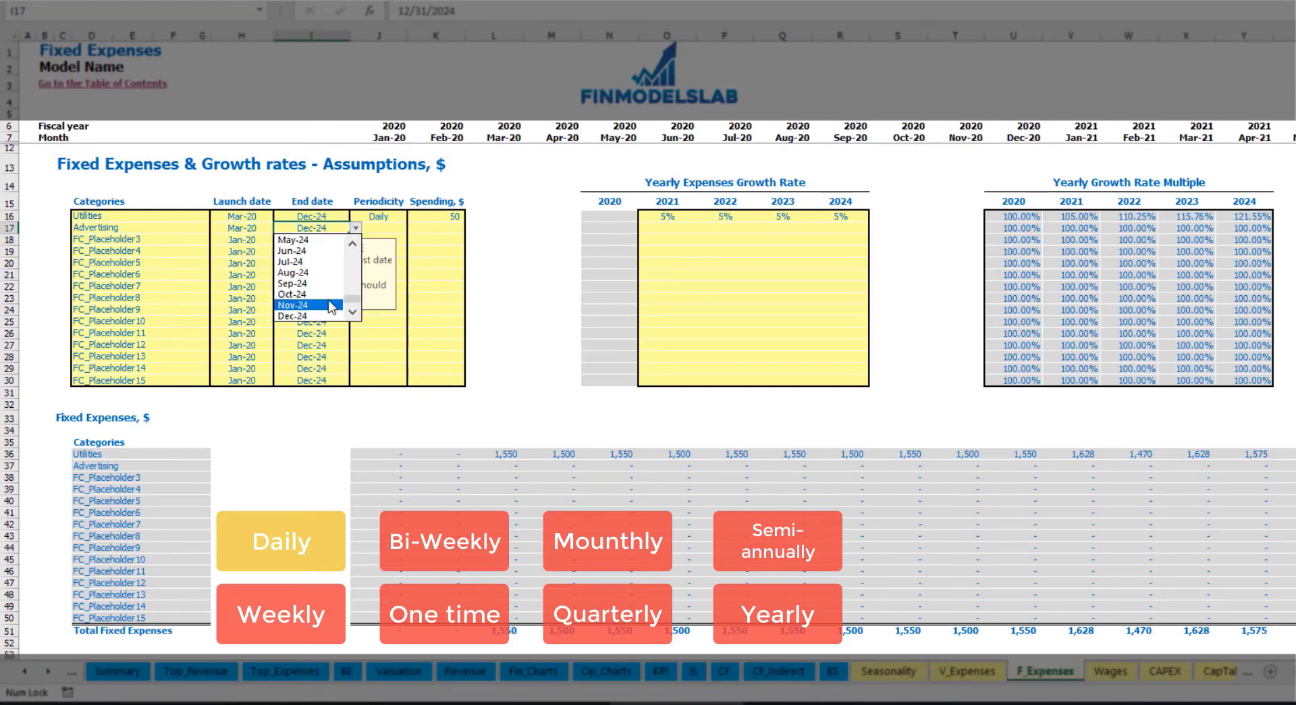
left_click(314, 272)
Step: Set the Advertising expense to a Weekly periodicity with a spending amount of 100
left_click(392, 228)
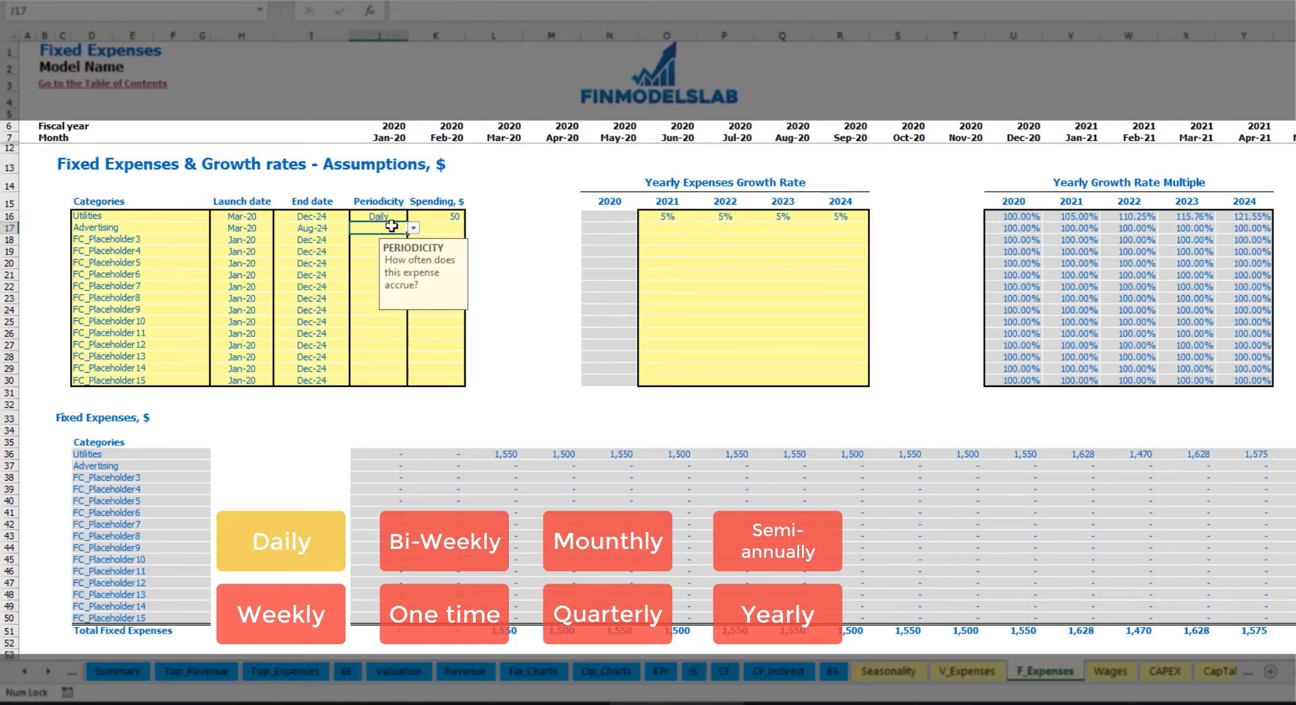
left_click(413, 227)
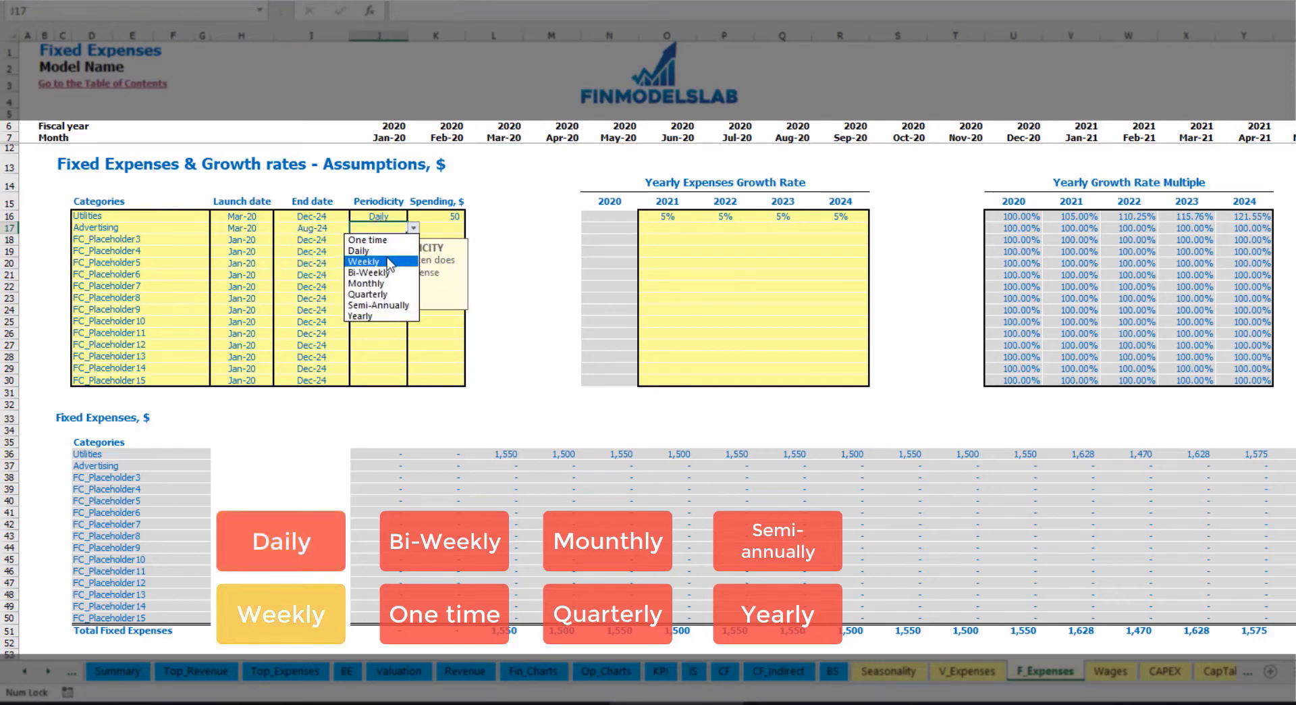
left_click(388, 262)
left_click(433, 229)
type("100")
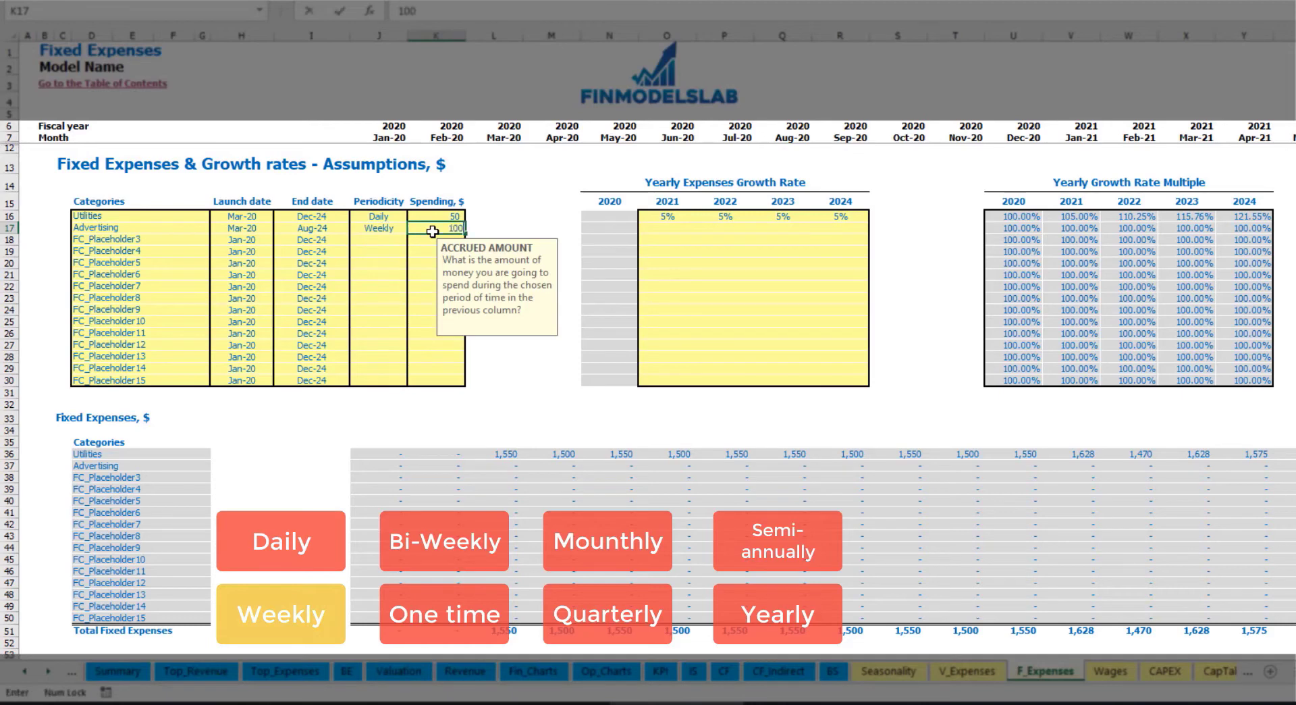
key("Return")
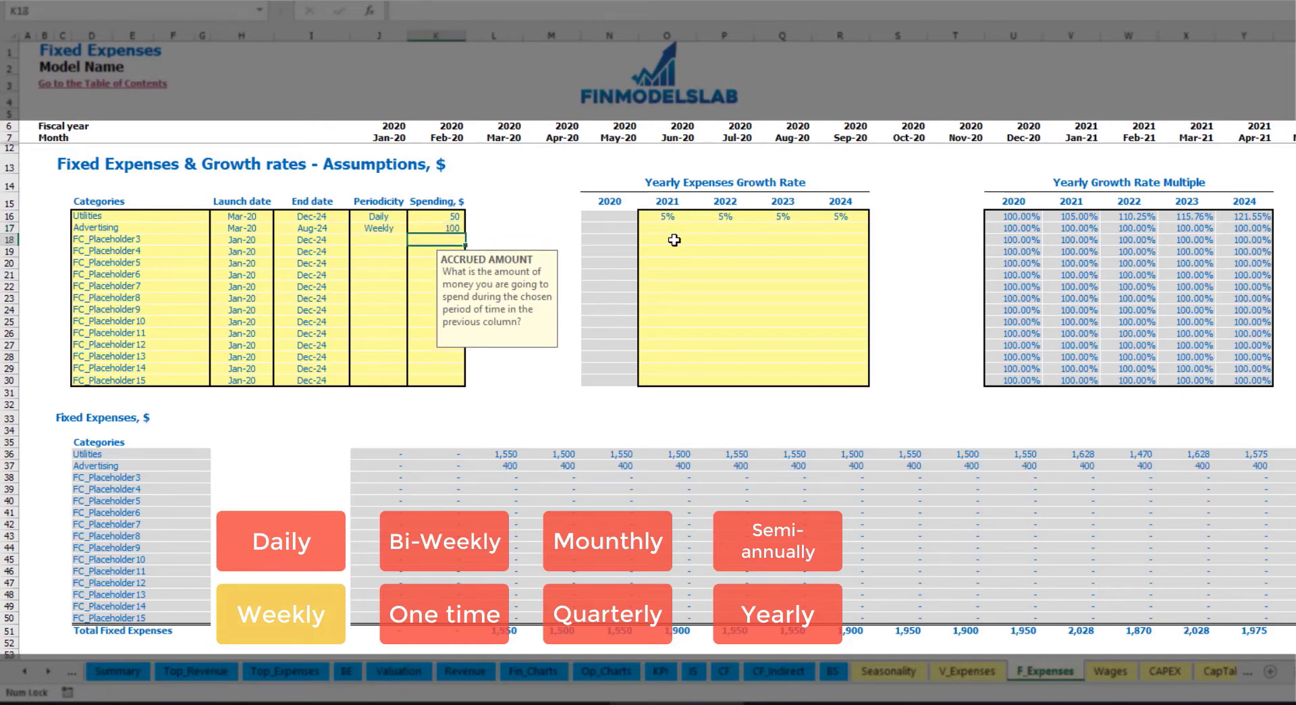
Step: Examine the calculated monthly Advertising expenses from Mar-20 through to the end date in Aug-24
left_click(515, 466)
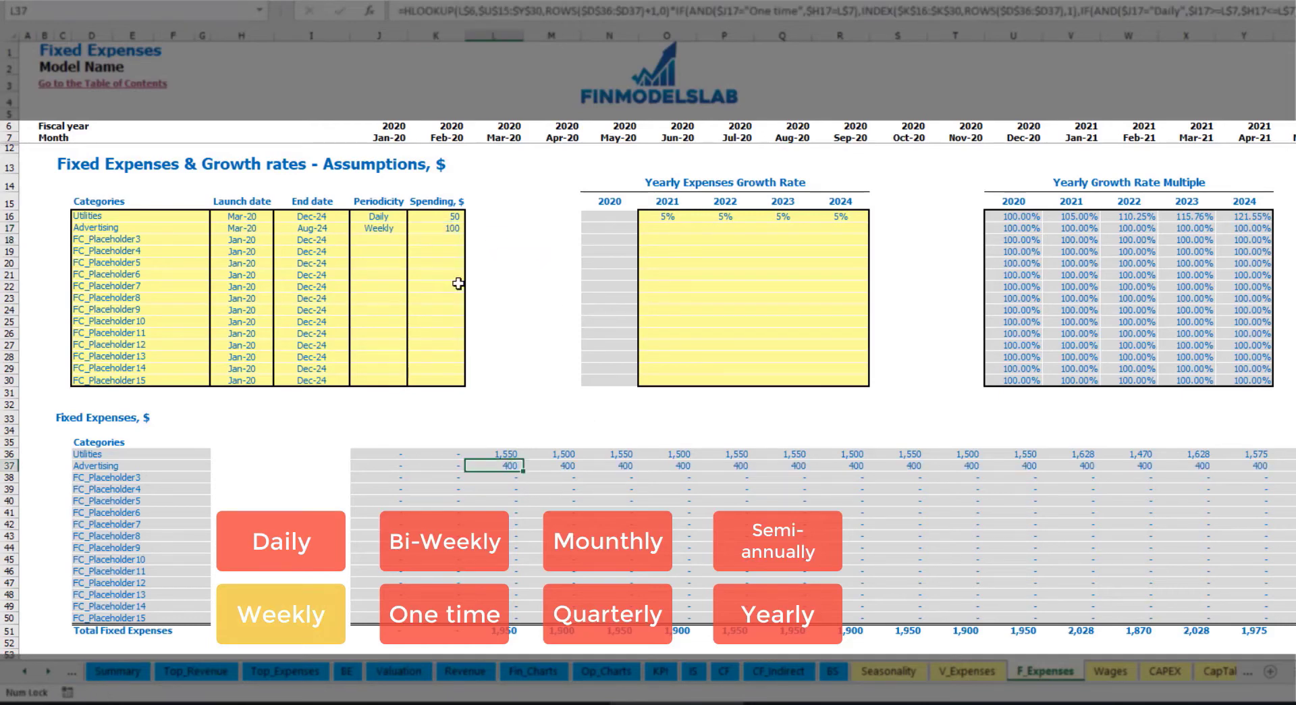
scroll(648, 405, "right", 4)
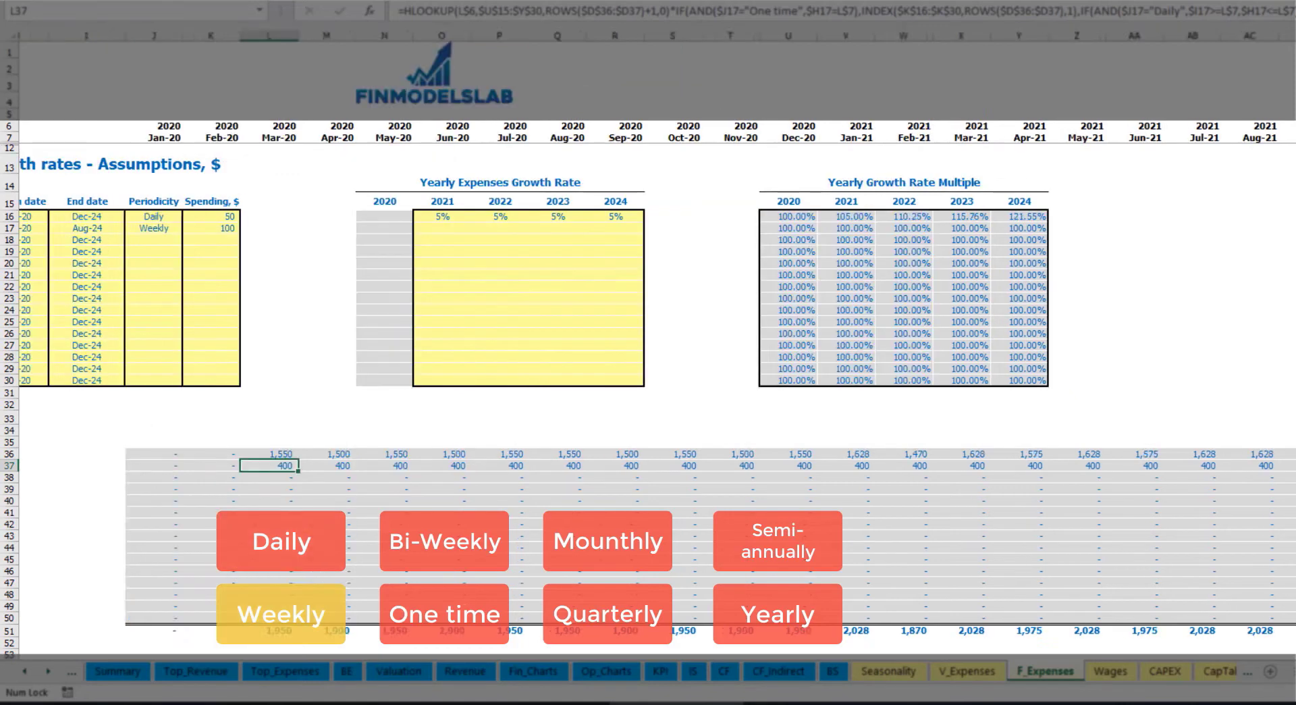
scroll(648, 405, "right", 15)
left_click(1292, 36)
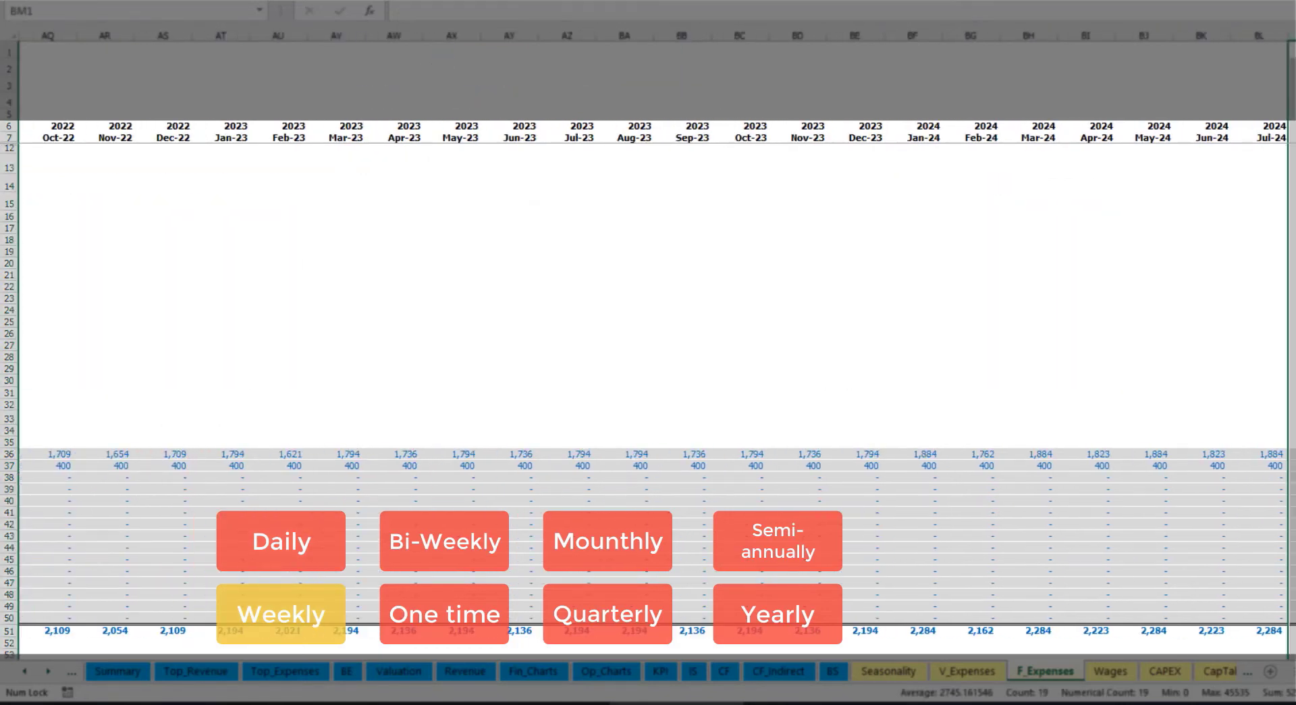
left_click(1292, 466)
scroll(1048, 700, "left", 15)
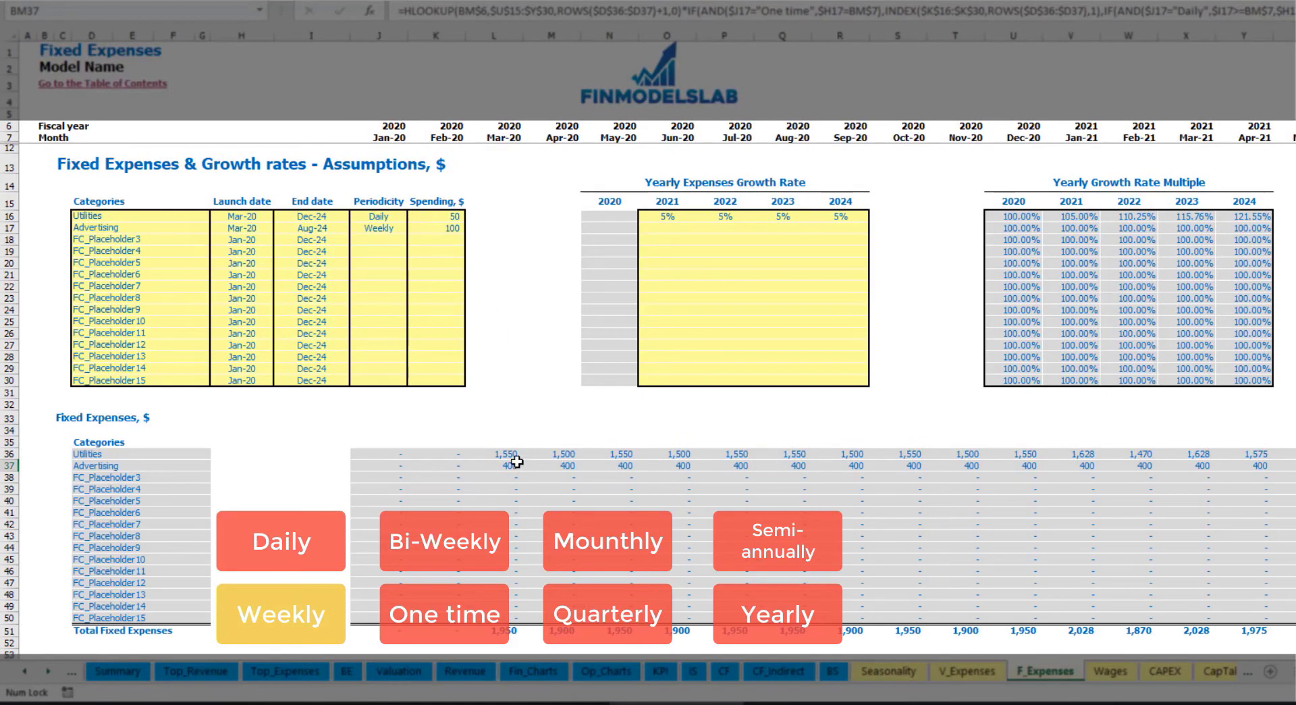
Step: Change the Advertising periodicity to Bi-Weekly and its spending amount to 500
left_click(385, 228)
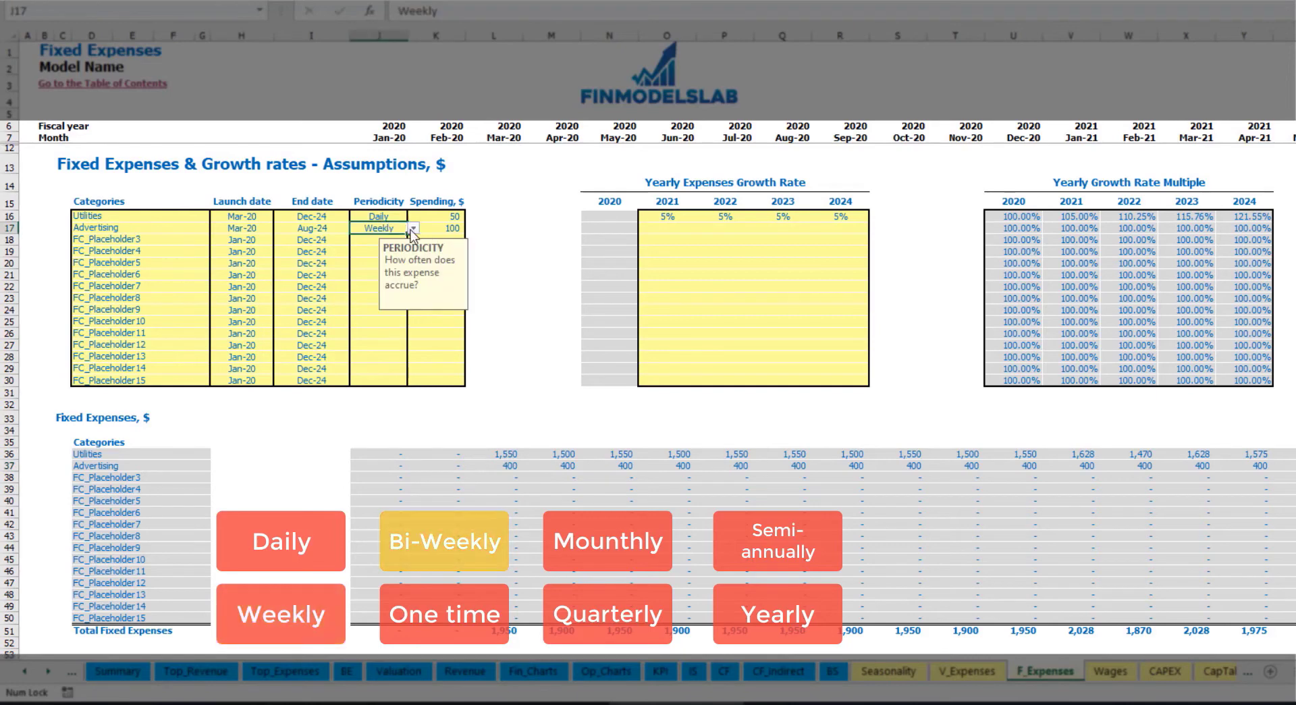
left_click(412, 228)
left_click(394, 274)
left_click(434, 228)
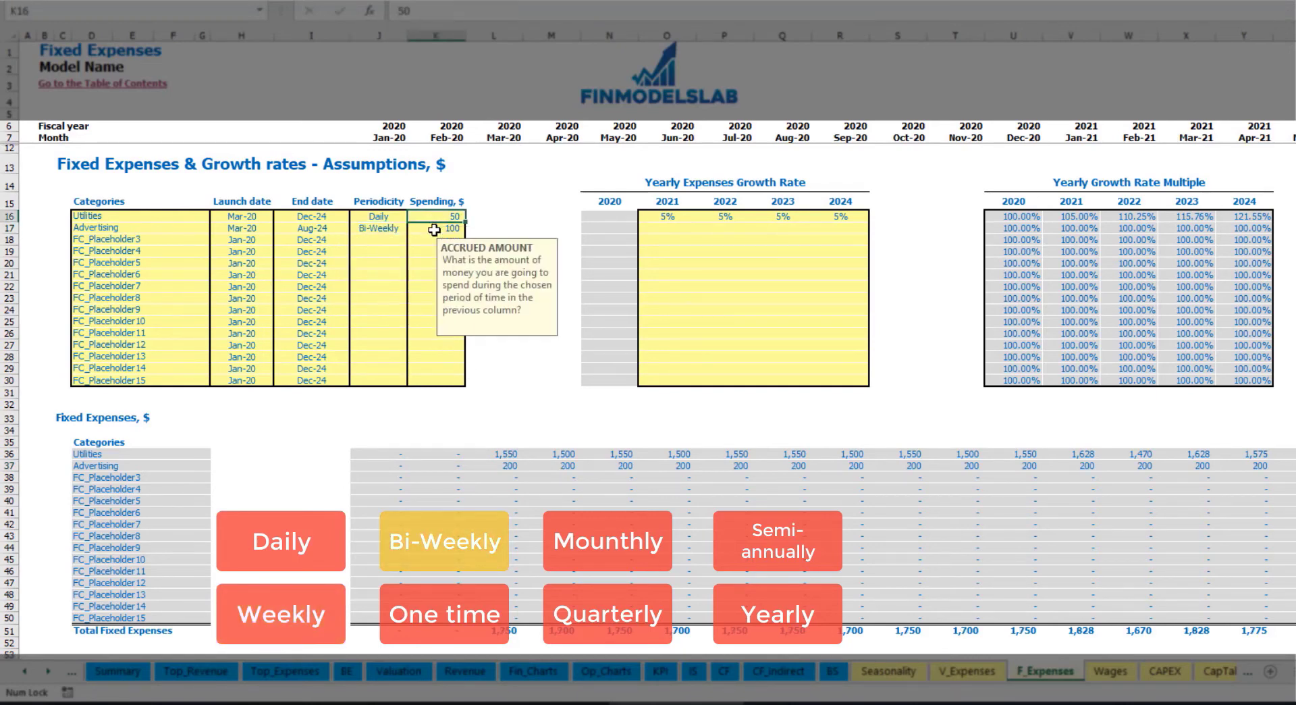
type("500")
key("Return")
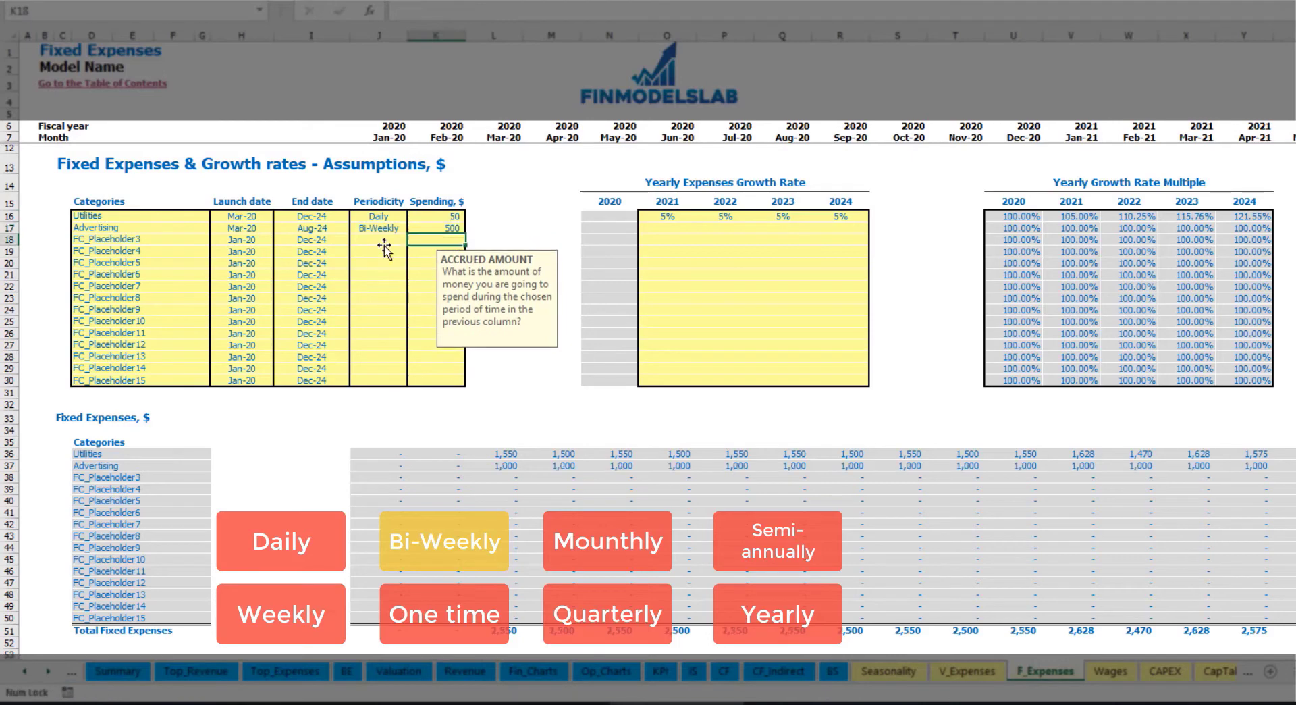
Step: Change the Advertising launch date to Jul-20
left_click(250, 222)
left_click(256, 229)
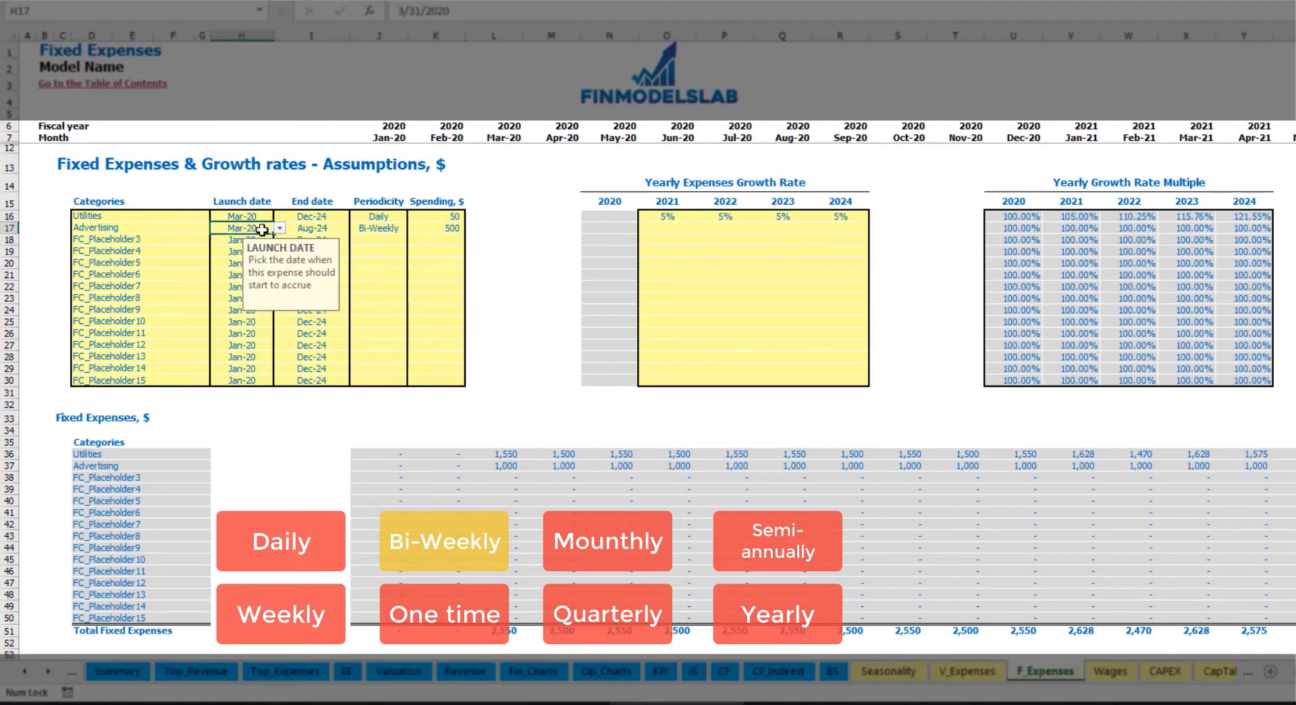
left_click(279, 229)
left_click(269, 231)
left_click(278, 230)
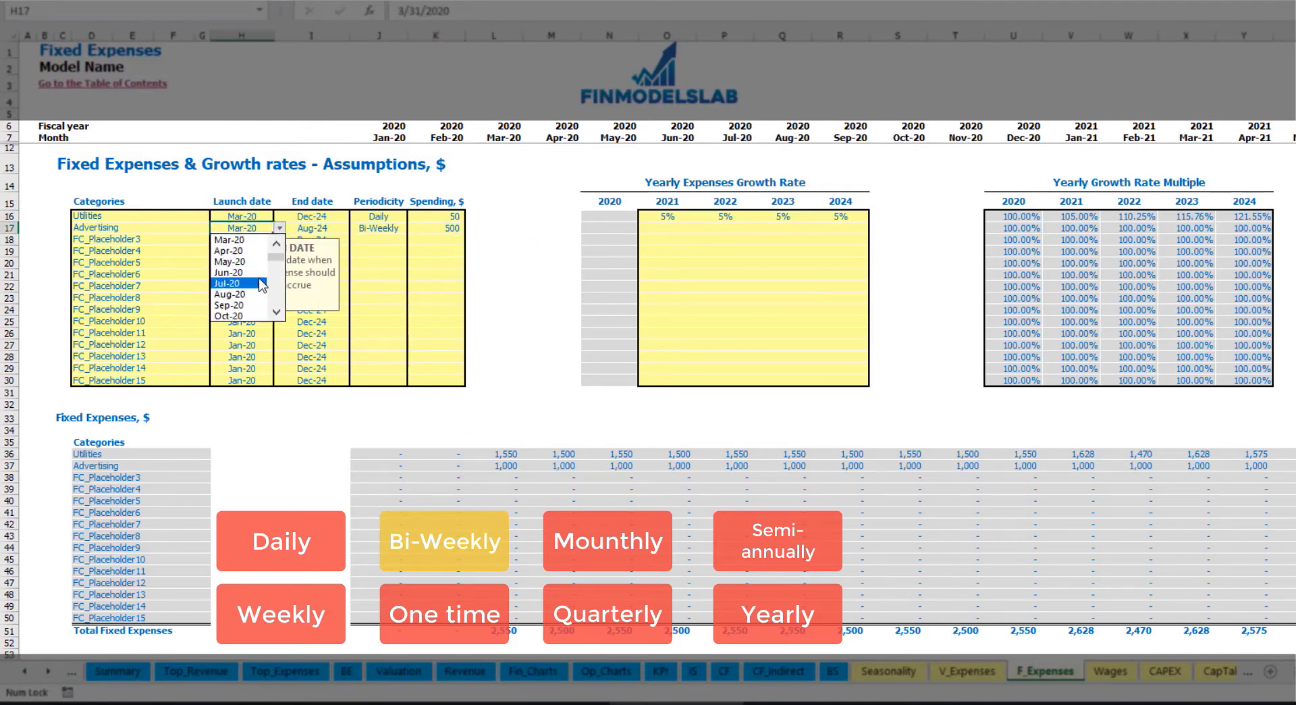
left_click(263, 285)
Step: Examine the calculated Advertising expenses month by month, starting from Jul-20
left_click(739, 469)
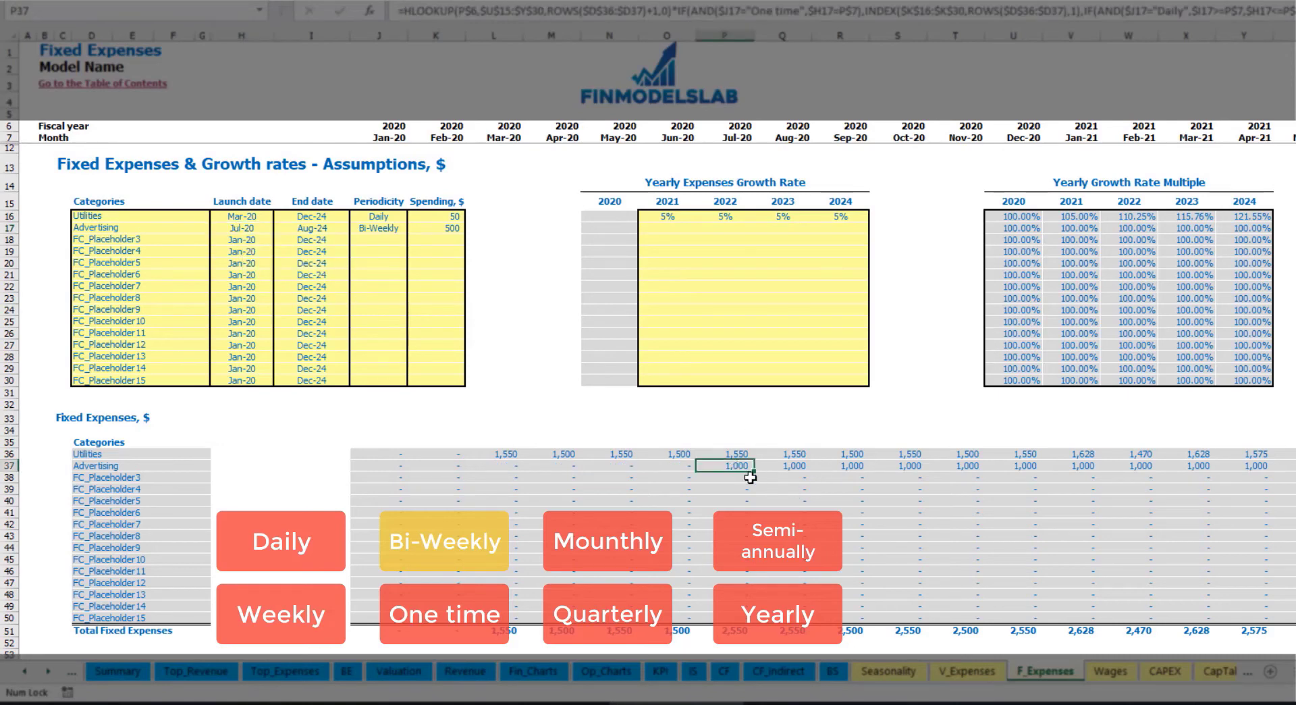
key("Right")
key("Right")
key("Right")
key("Right")
key("Right")
key("Right")
key("Right")
key("Right")
key("Right")
key("Right")
key("Right")
key("Right")
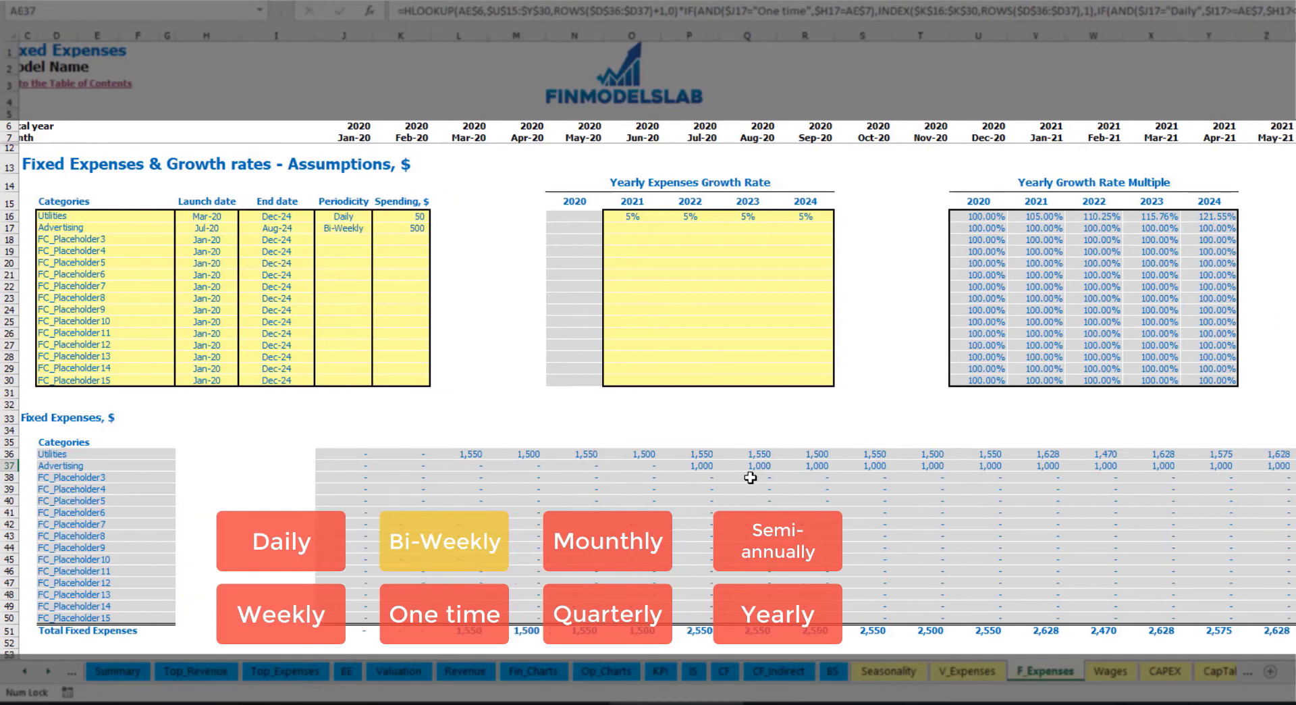
key("ctrl+Left")
key("ctrl+Left")
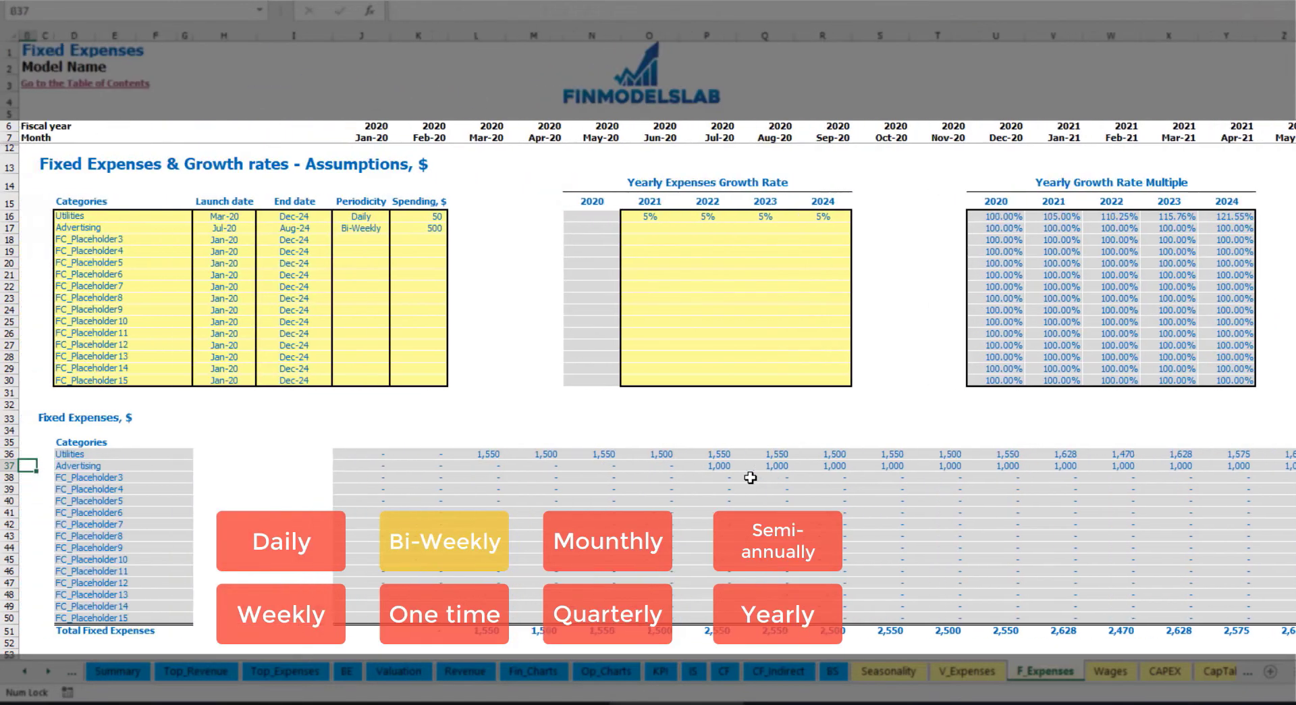
left_click(709, 468)
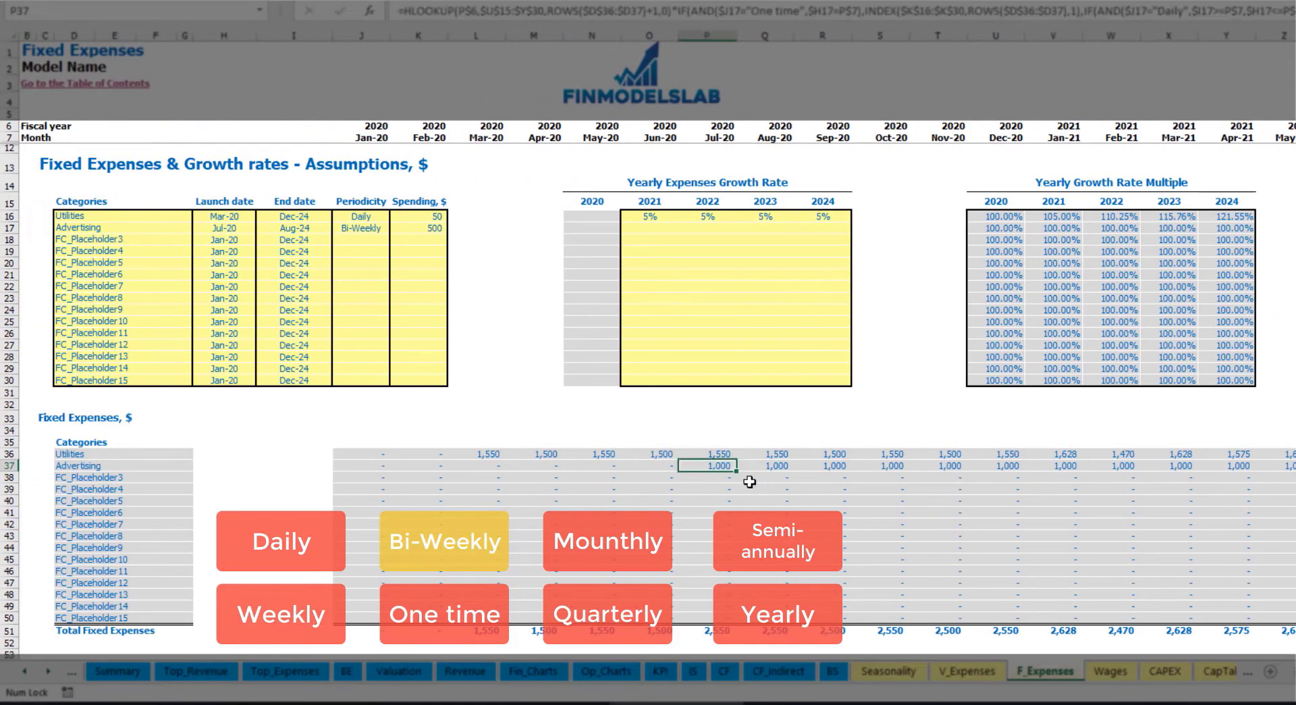
Step: Set the Advertising yearly expense growth rate to 3% for each year from 2021 through 2024
left_click(649, 231)
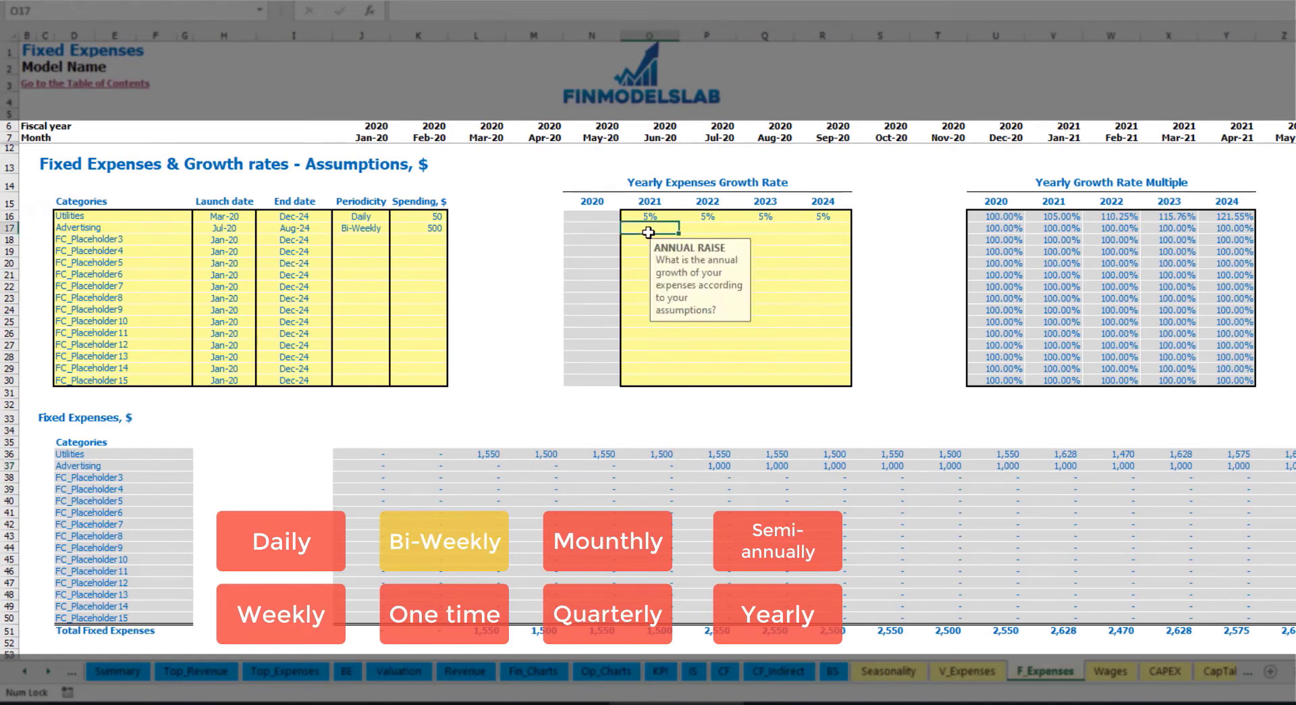
type("3")
key("ctrl+Return")
key("ctrl+c")
key("Right")
key("shift+Right")
key("shift+Right")
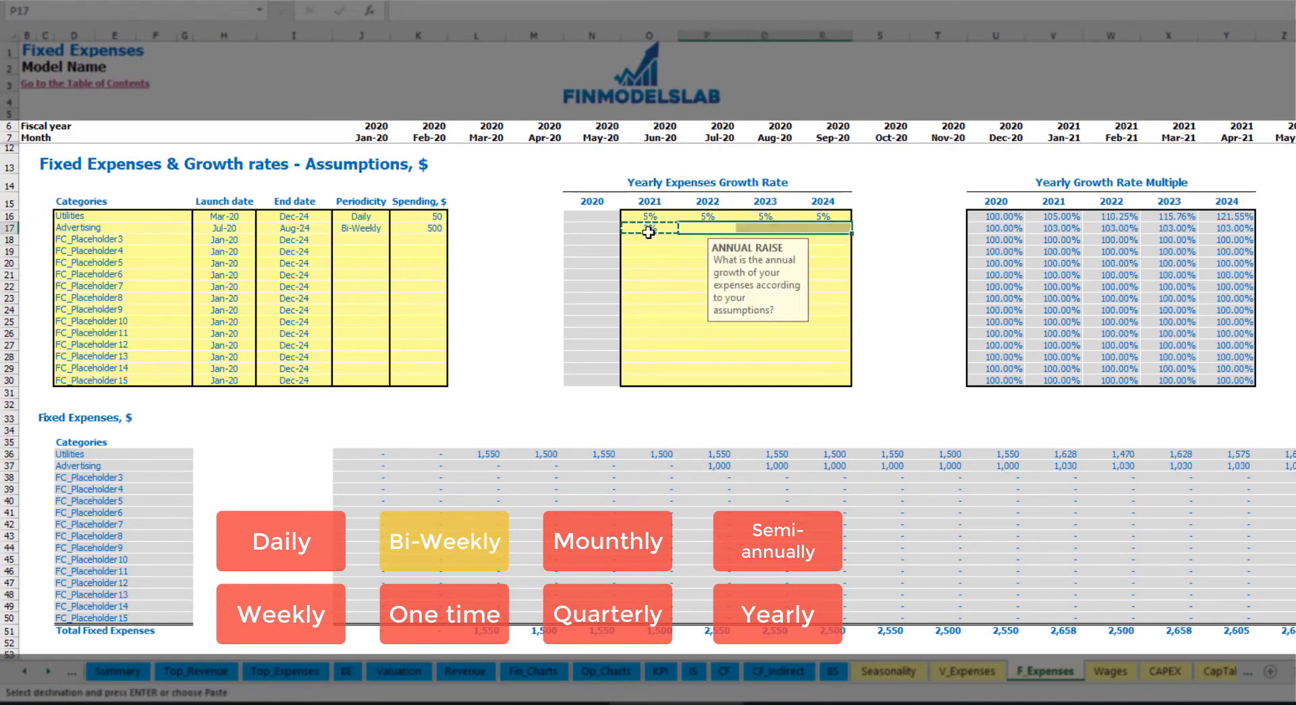
key("ctrl+v")
Step: Examine how the Advertising growth rate affects the monthly expenses from Jan-21 through 2024, and check the category's end date
left_click(1294, 478)
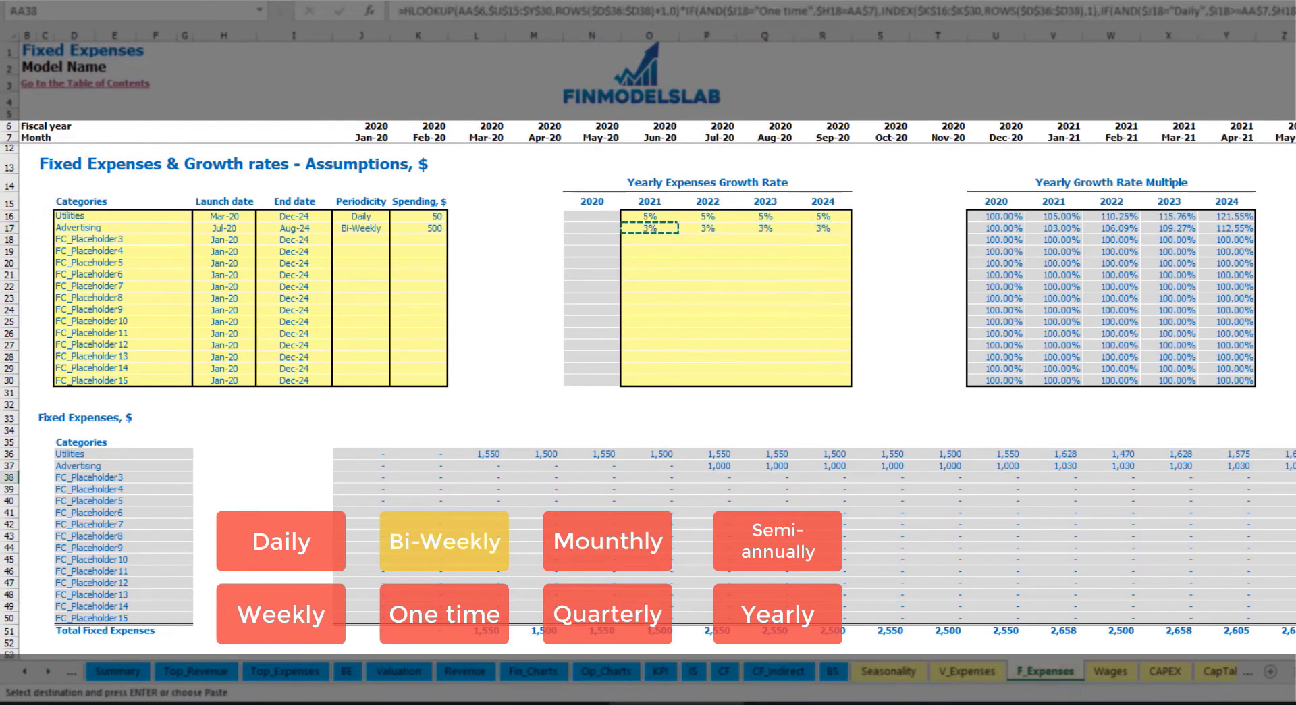
left_click(1112, 465)
left_click(1053, 465)
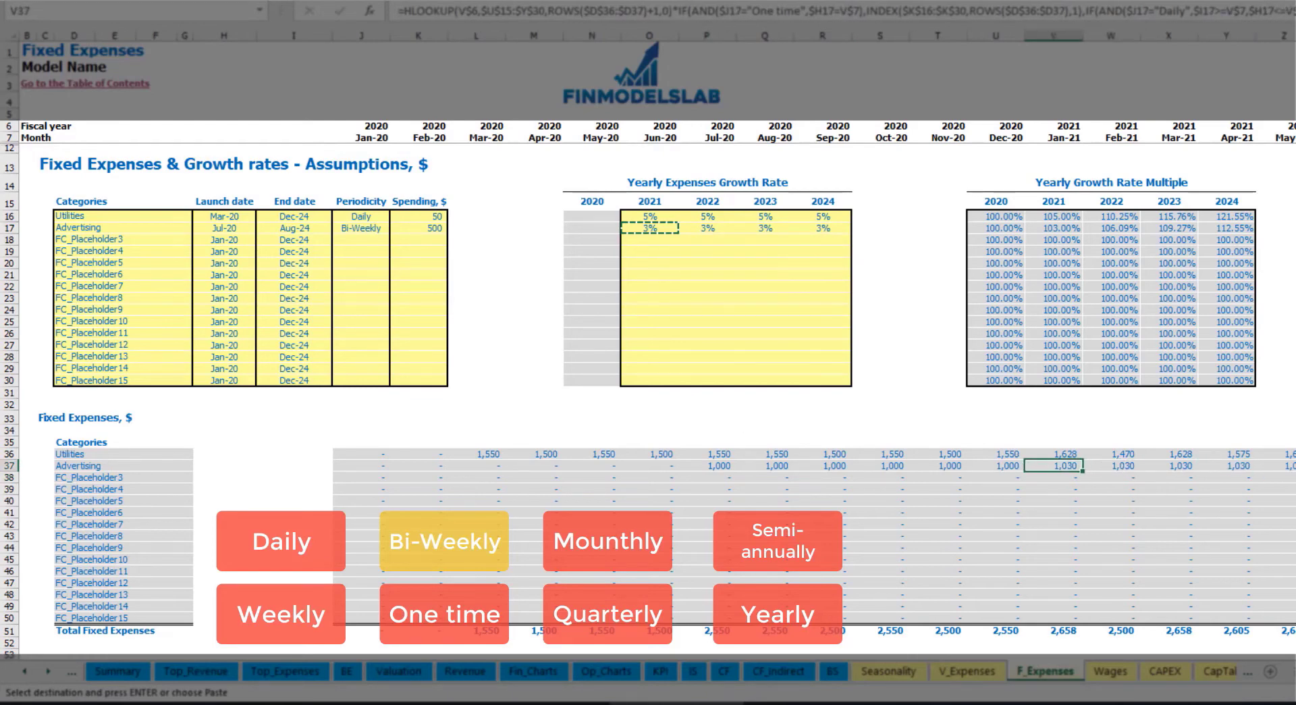
scroll(1112, 465, "right", 10)
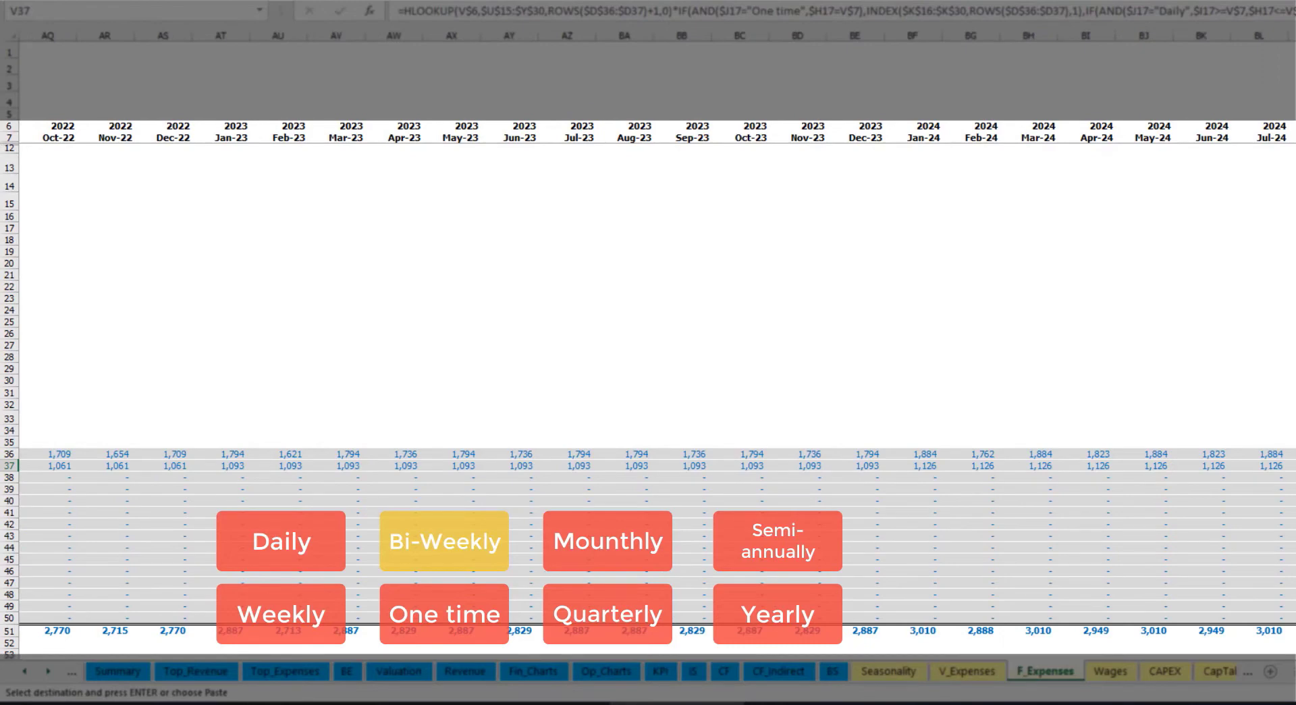
key("ctrl+shift+Up")
key("ctrl+shift+Right")
scroll(656, 345, "left", 10)
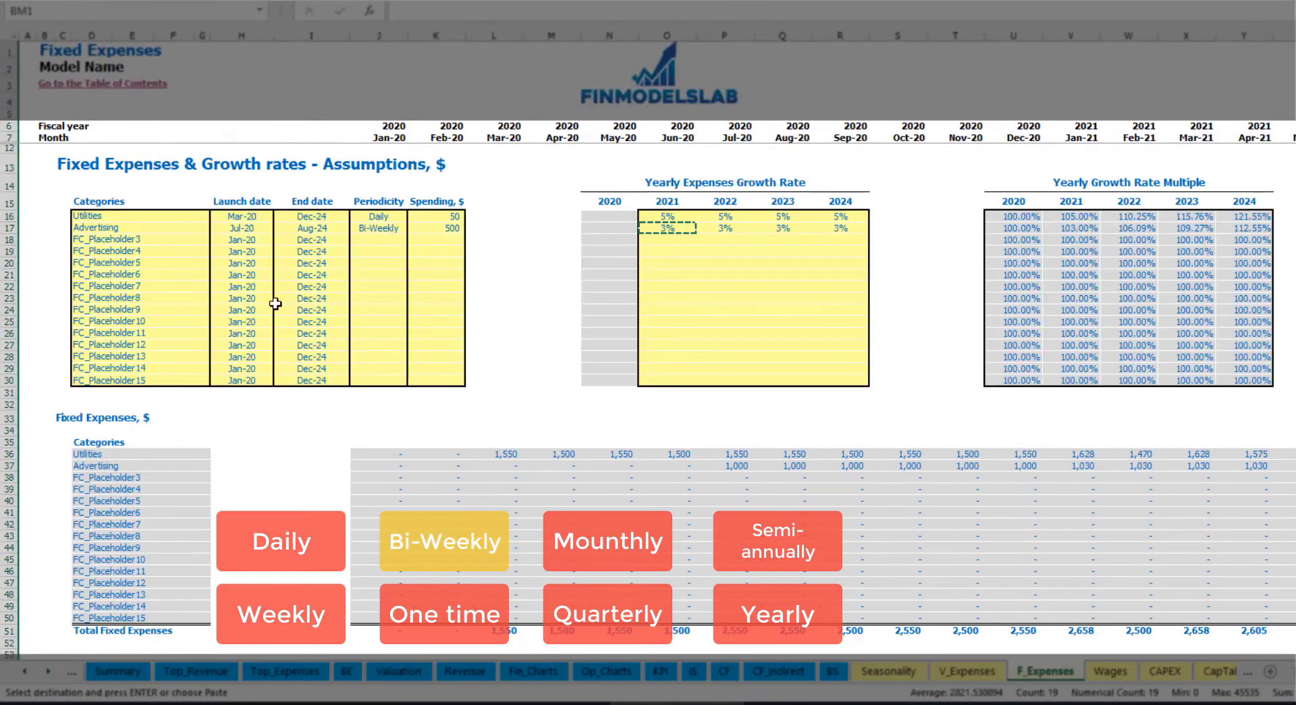
left_click(318, 227)
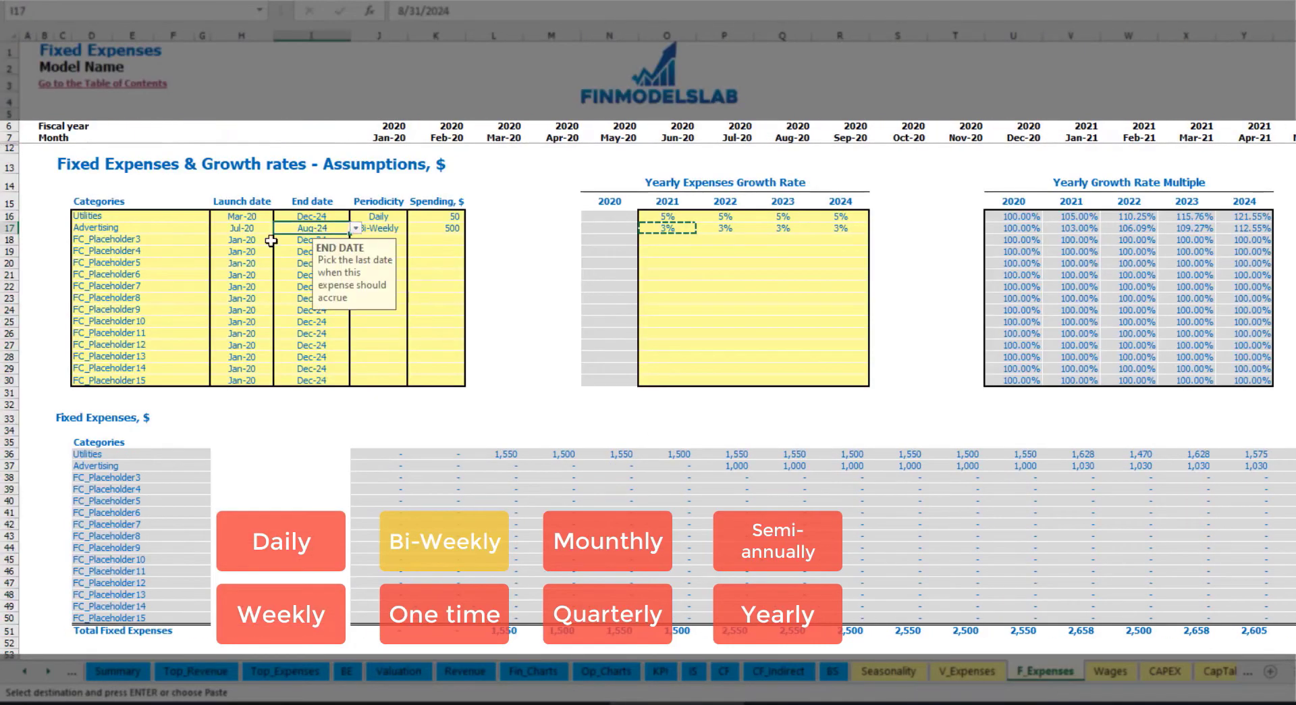
Step: Rename the FC_Placeholder3 category as Office Setup and set its periodicity to One time
left_click(113, 238)
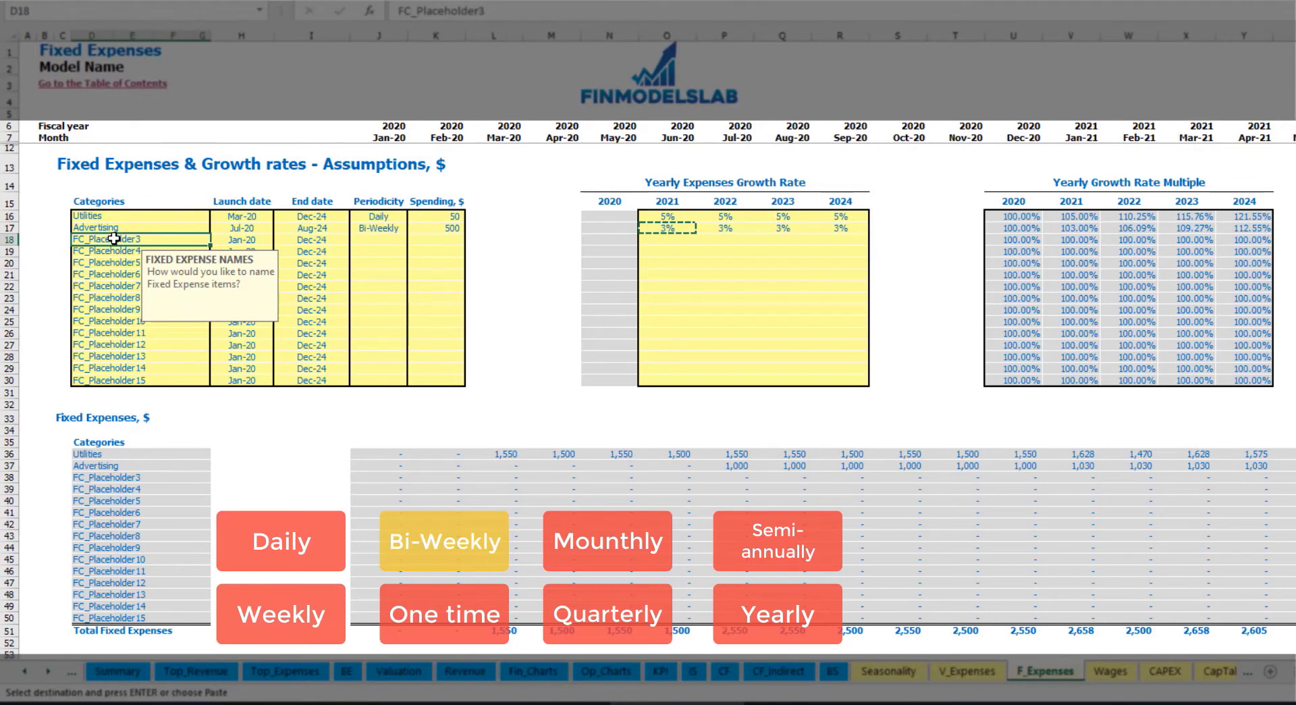
type("Se")
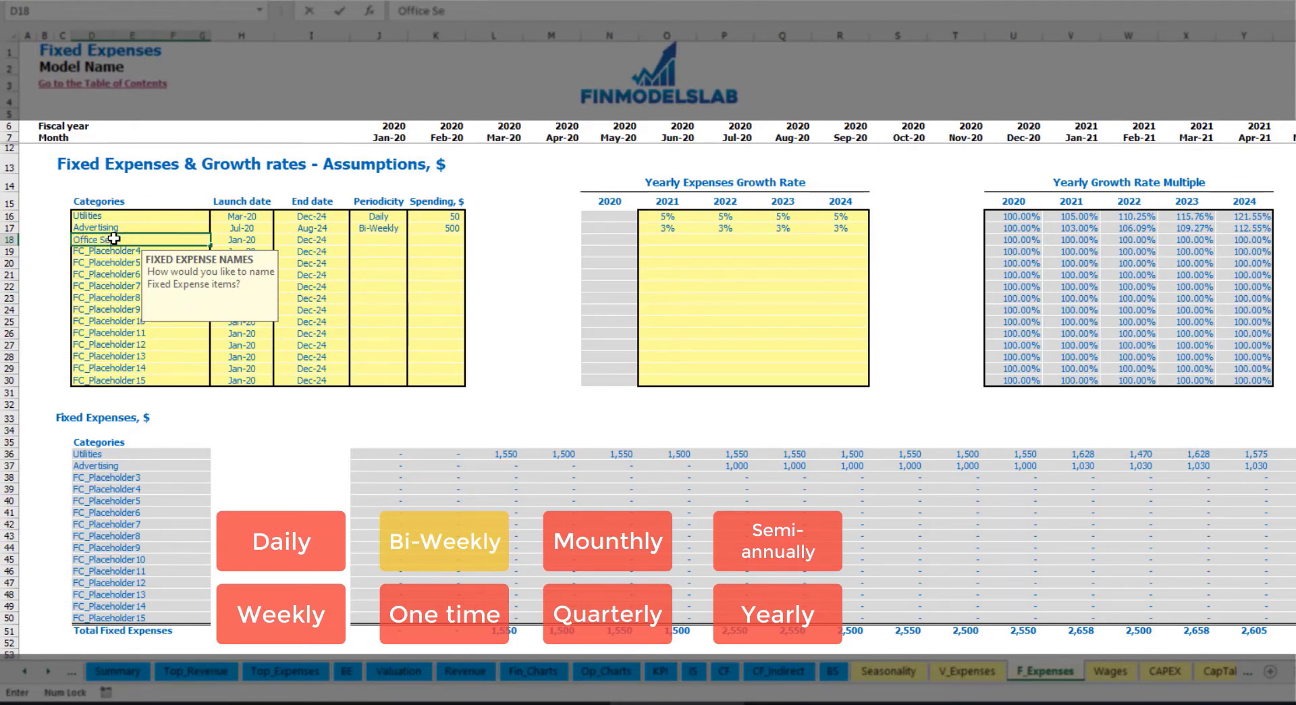
type("ffice Setup")
key("Return")
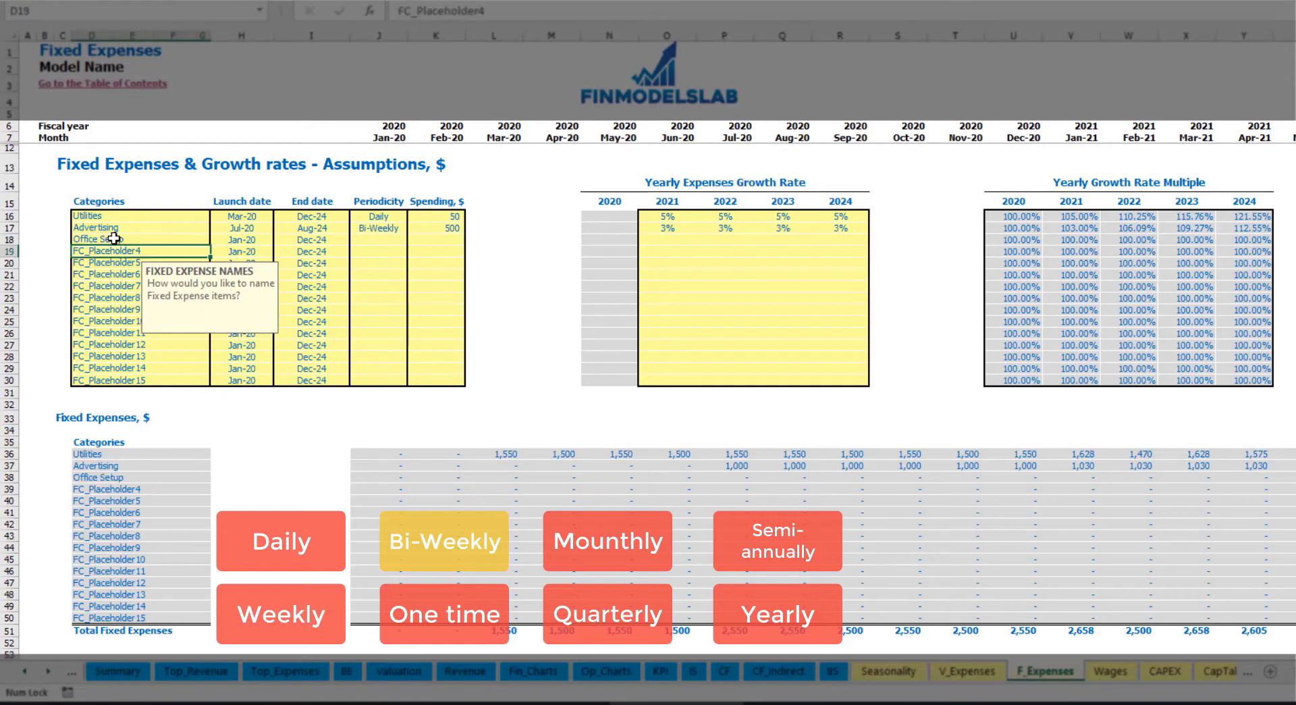
left_click(376, 240)
left_click(413, 240)
left_click(368, 251)
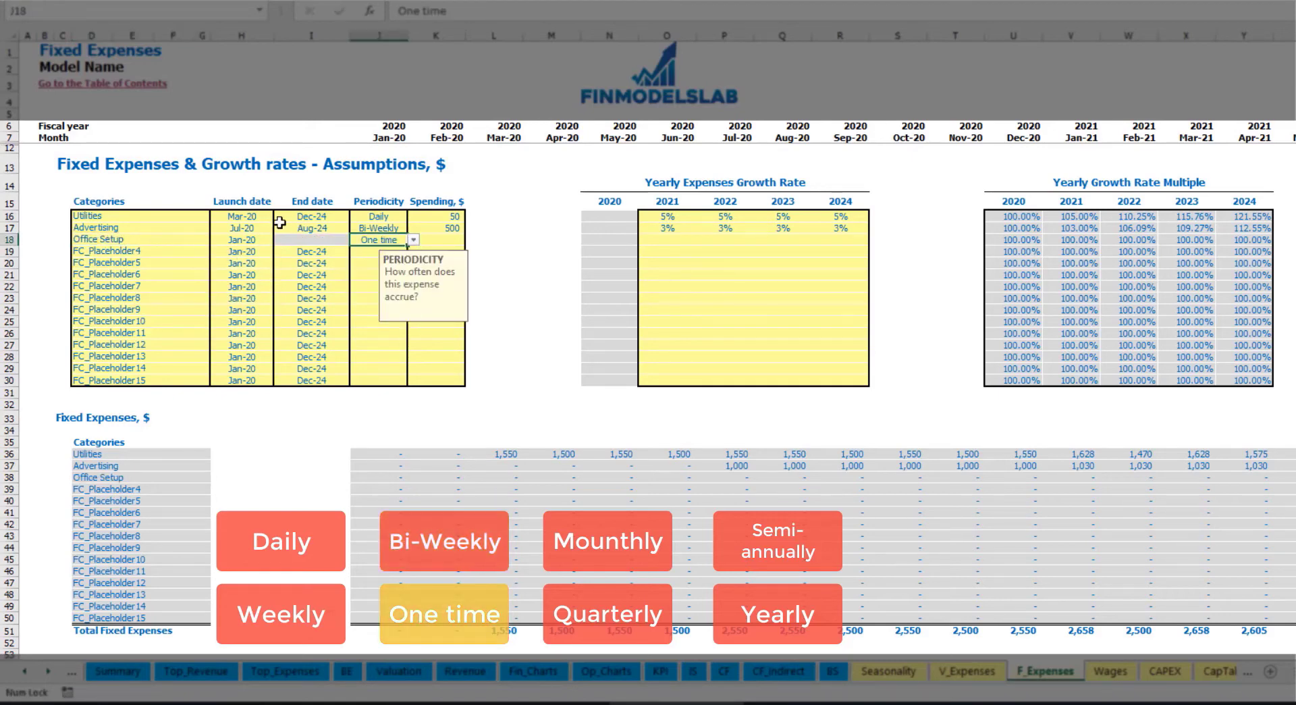
Step: Set the Office Setup launch date to Feb-20 and its spending to 5,000, and check the Feb-20 expense
left_click(260, 241)
left_click(279, 240)
left_click(258, 263)
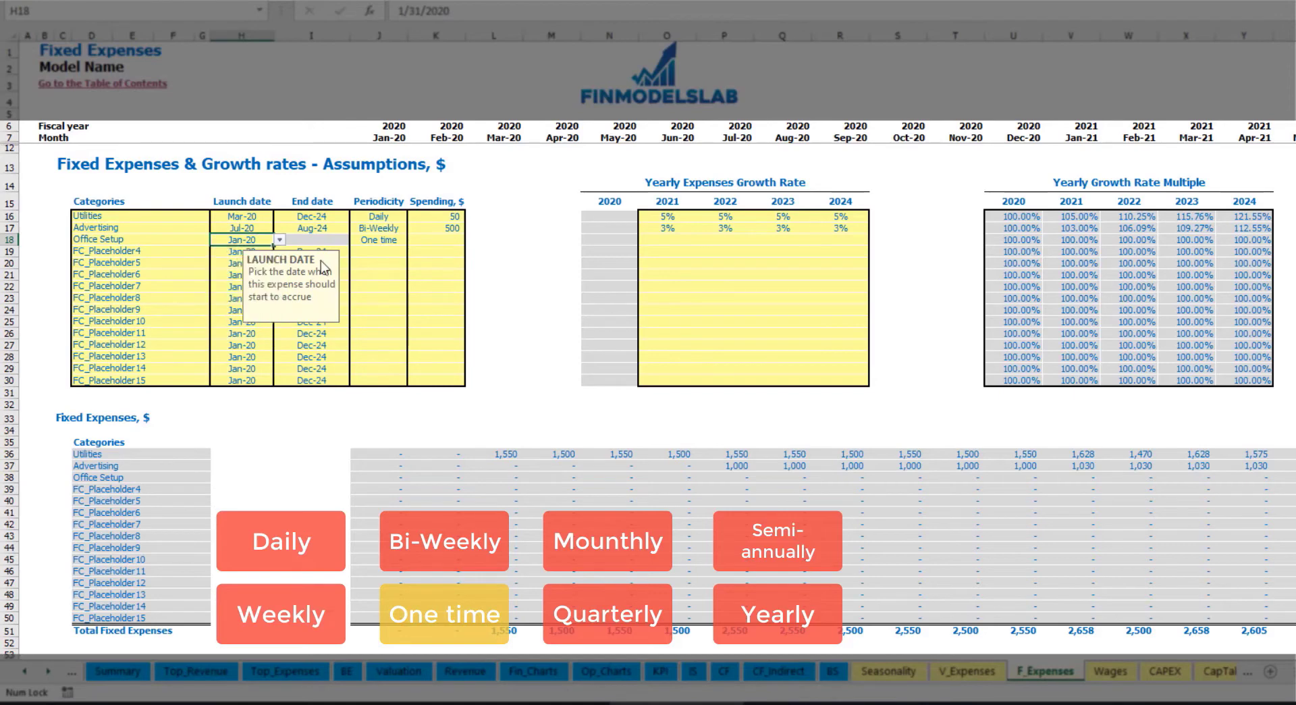
left_click(425, 240)
type("5000")
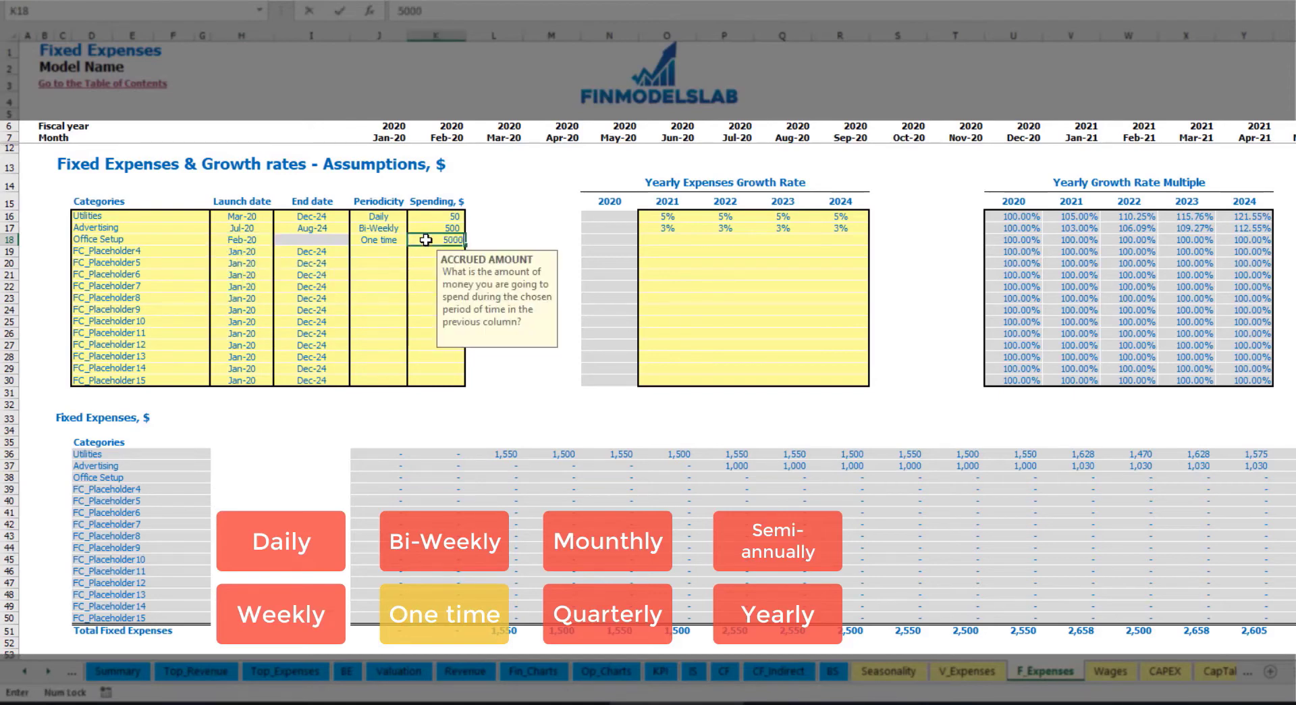
key("Return")
left_click_drag(667, 241, 840, 242)
left_click(457, 477)
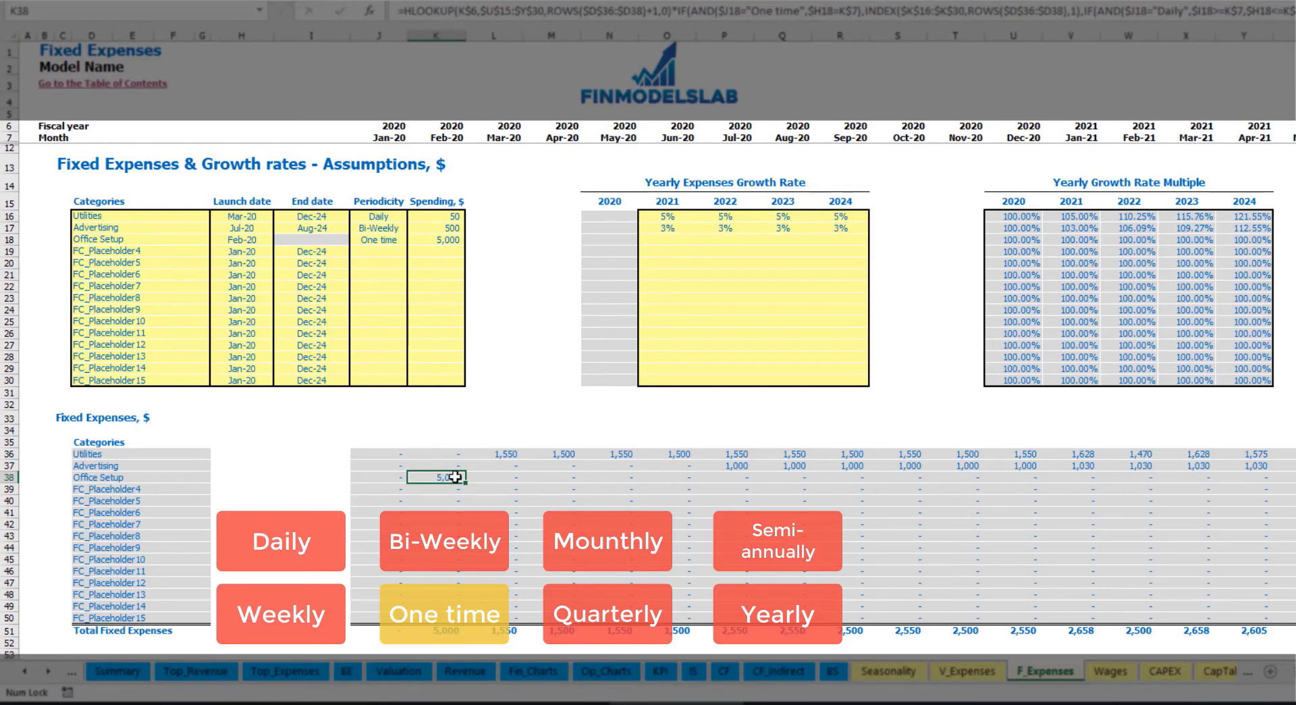
Step: Rename the FC_Placeholder4 category as Insurance
left_click(178, 256)
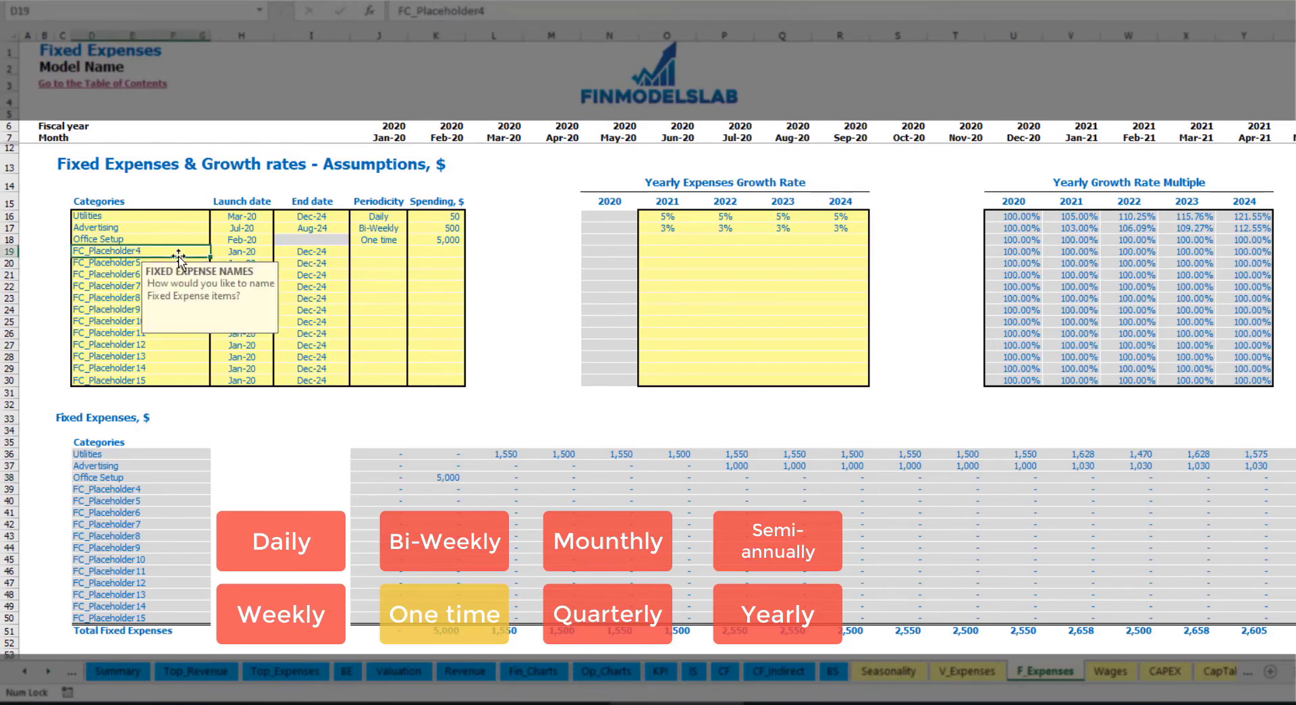
type("Insurance")
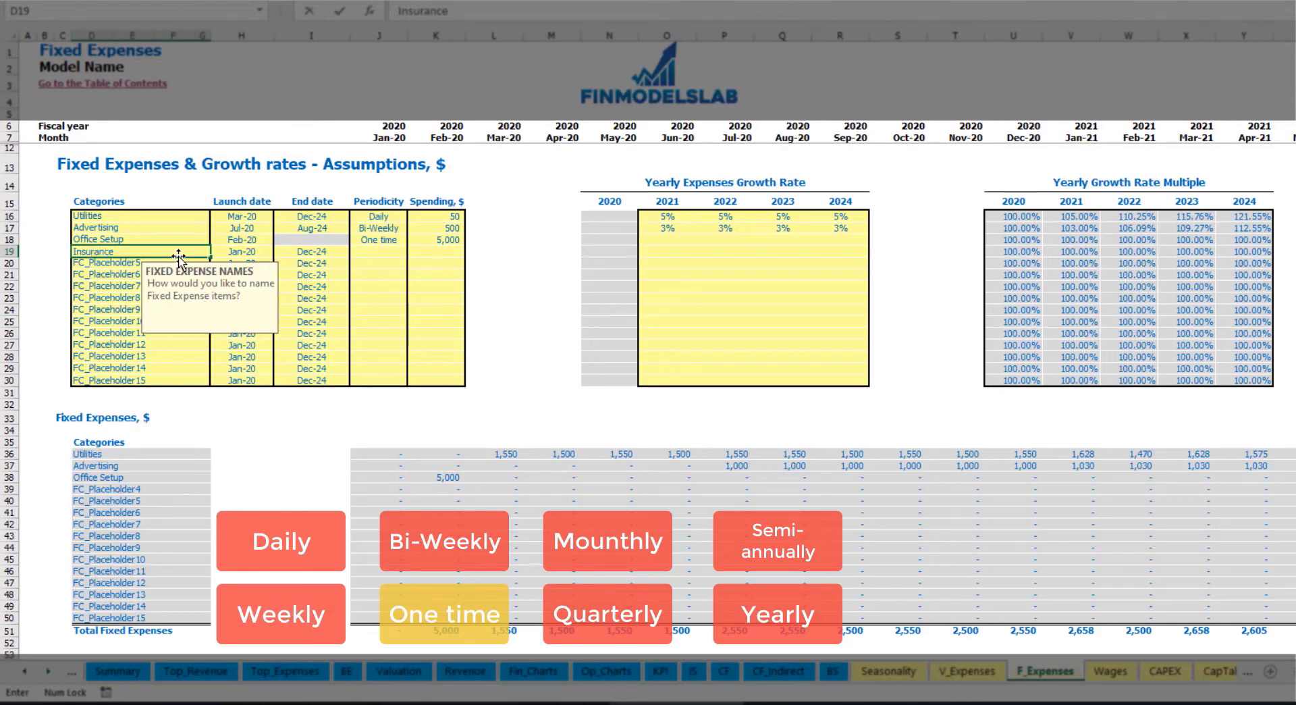
key("Return")
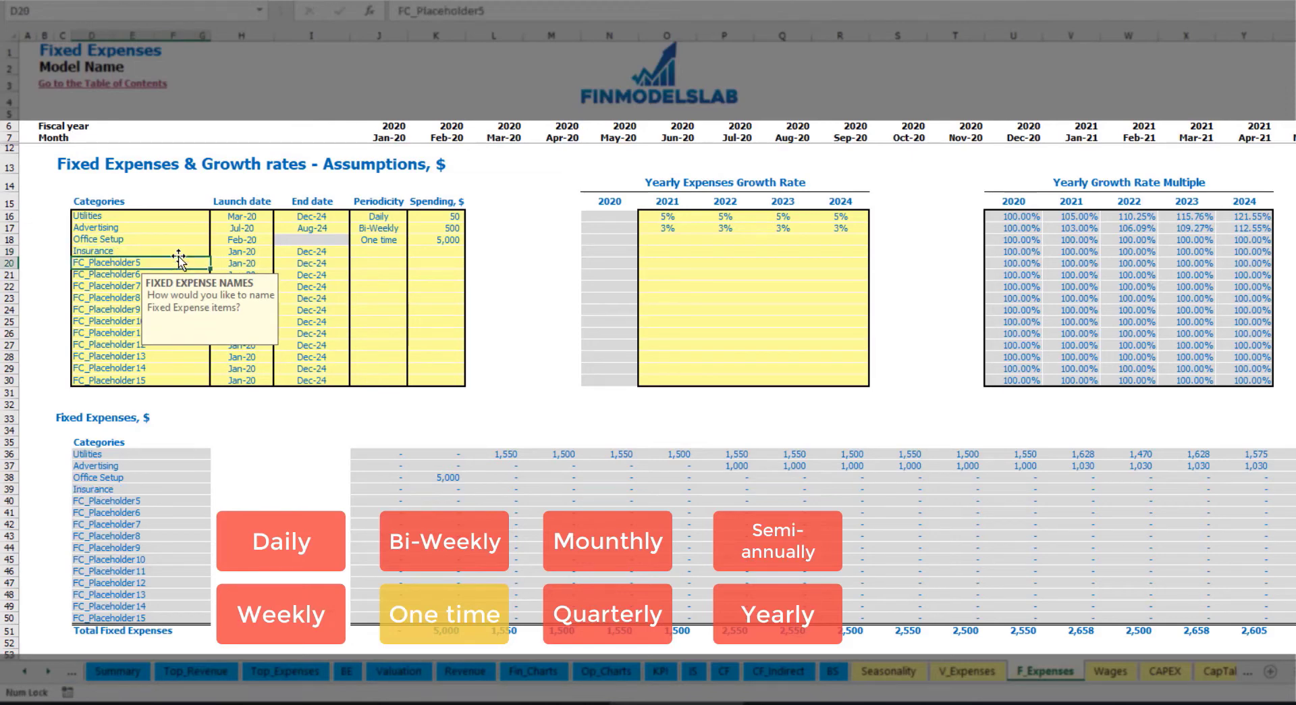
Step: Keep the Insurance launch and end dates, and set its periodicity to Monthly and its spending to 1,000
left_click(243, 254)
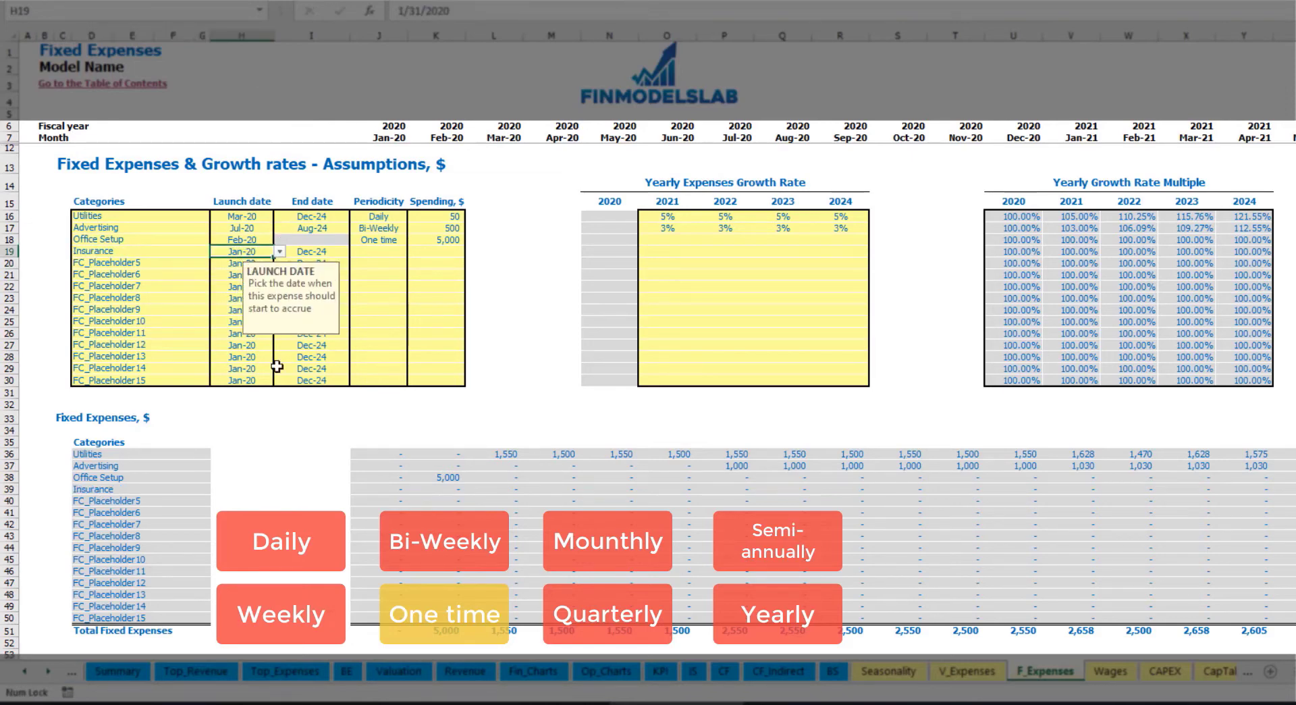
left_click(327, 252)
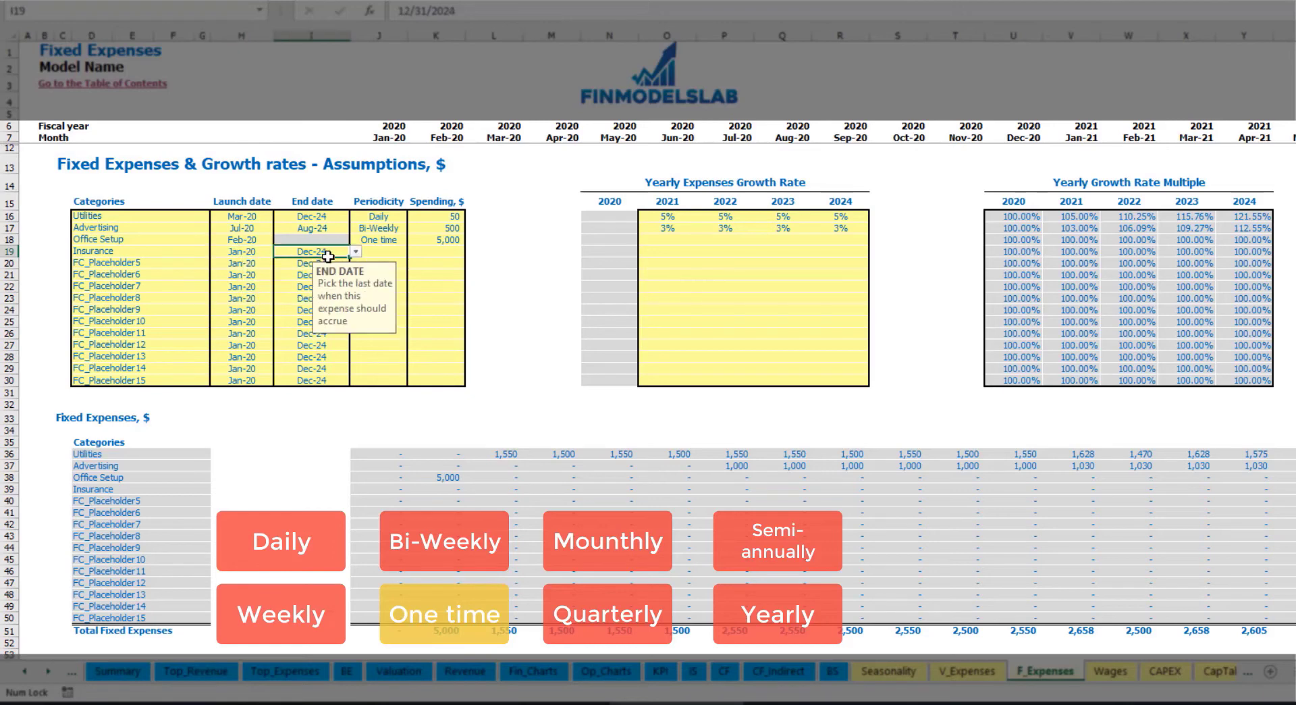
left_click(389, 254)
left_click(413, 251)
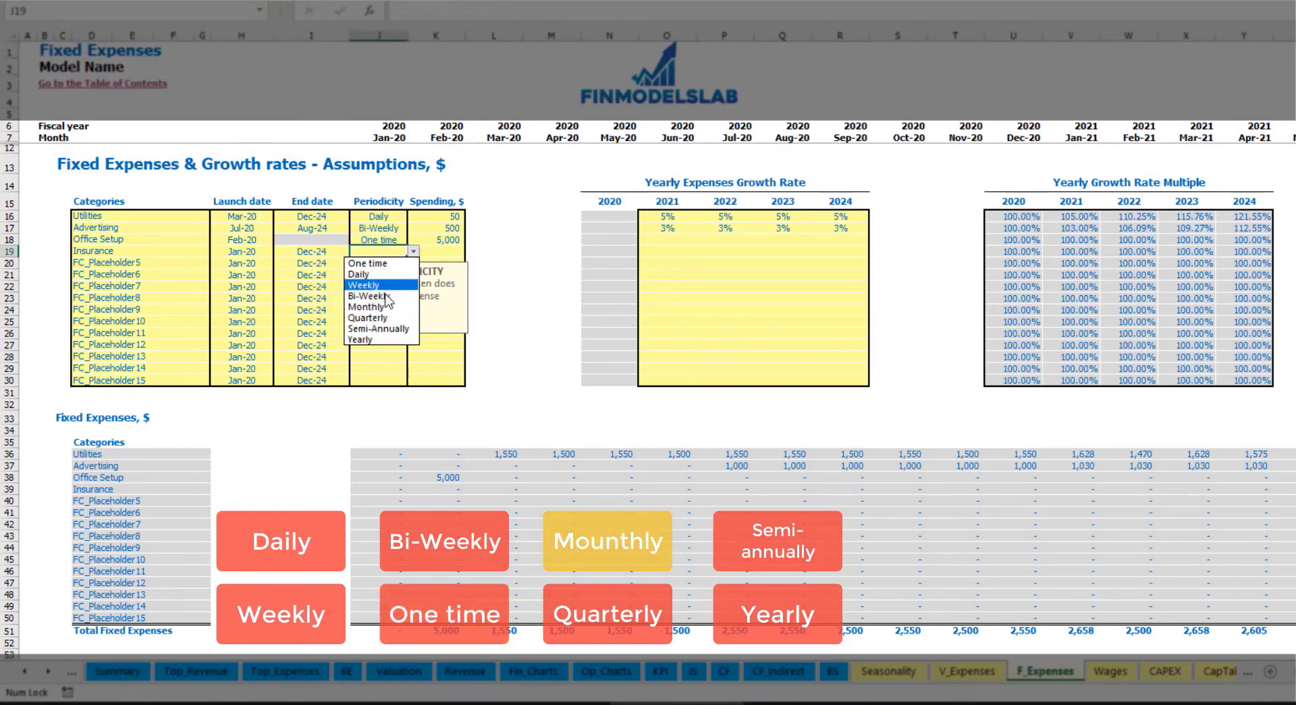
left_click(366, 307)
left_click(444, 251)
type("10")
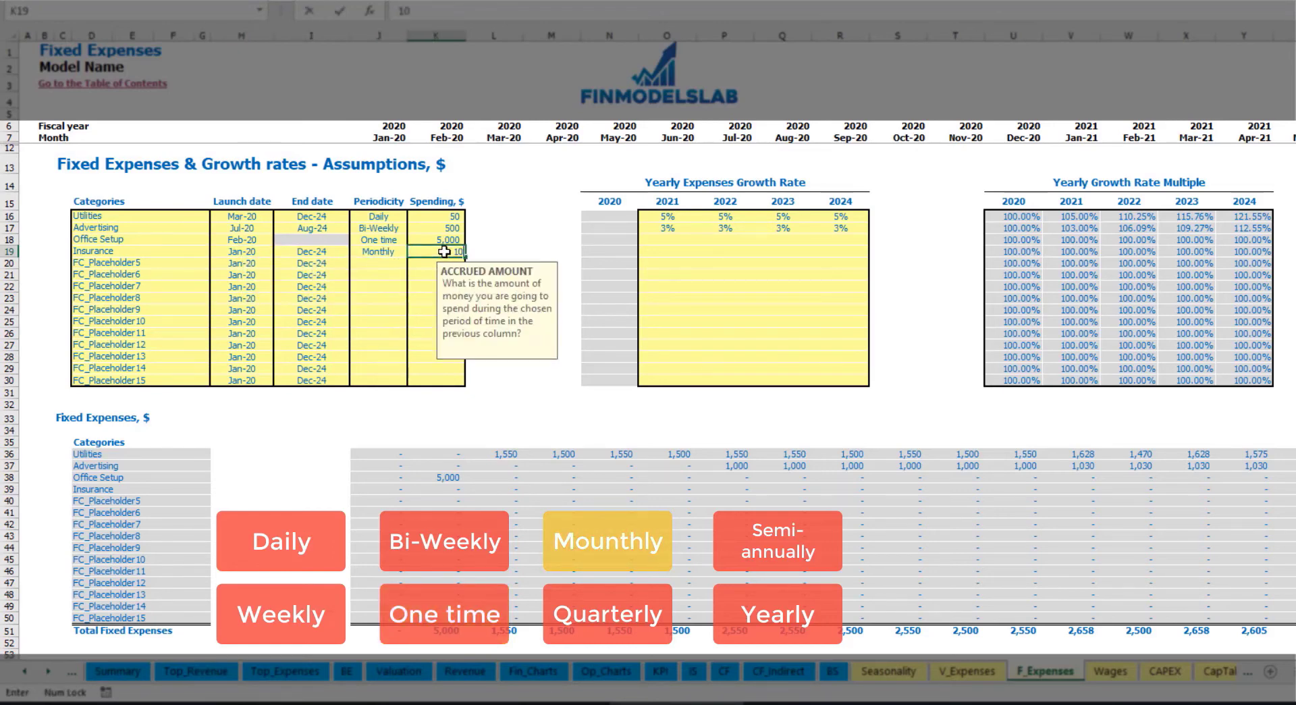
Step: Set the Insurance yearly growth rates to 5% for 2021, 3% for 2022, 2% for 2023 and 1% for 2024
left_click(667, 262)
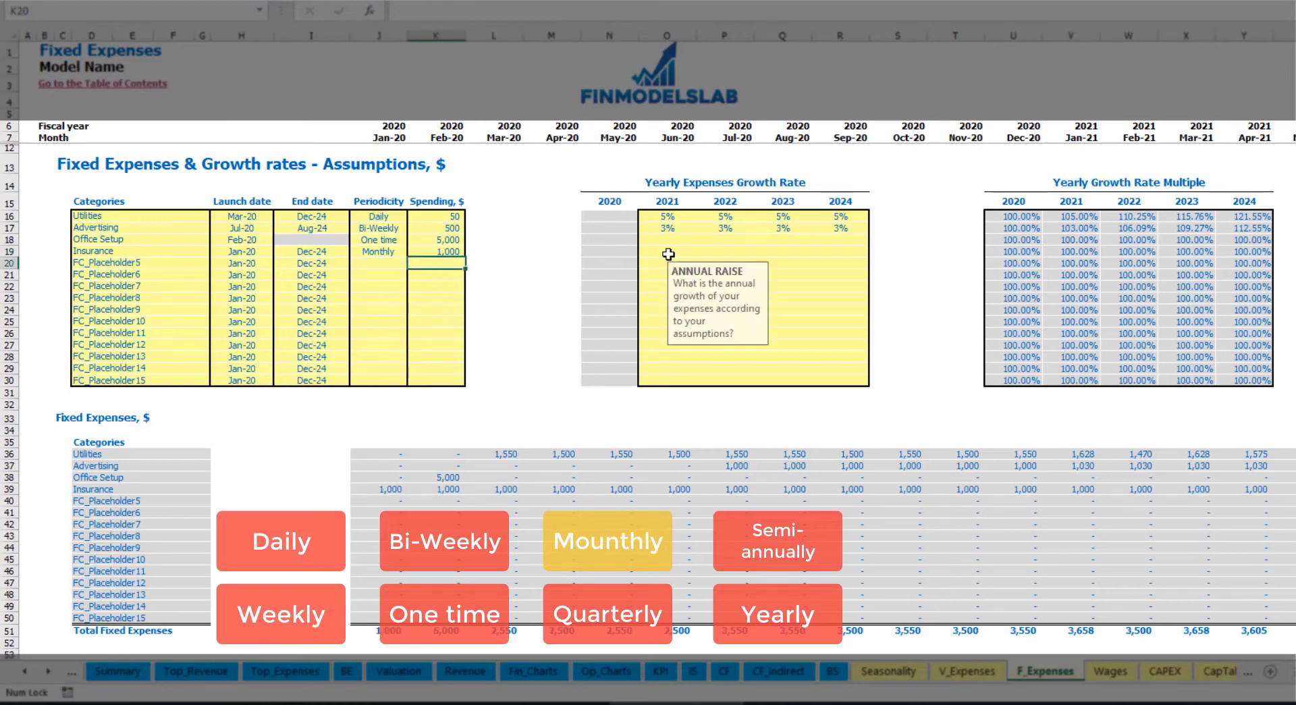
left_click(667, 251)
type("5")
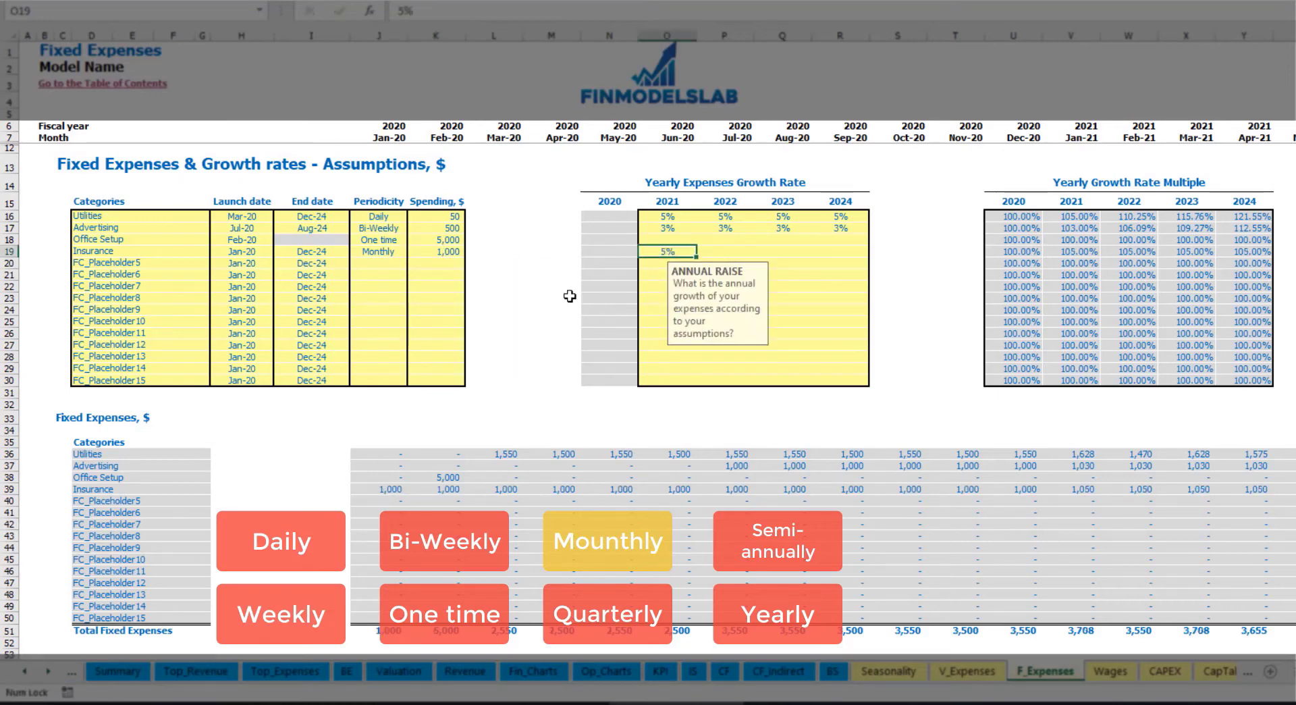
key("Tab")
type("3")
key("Tab")
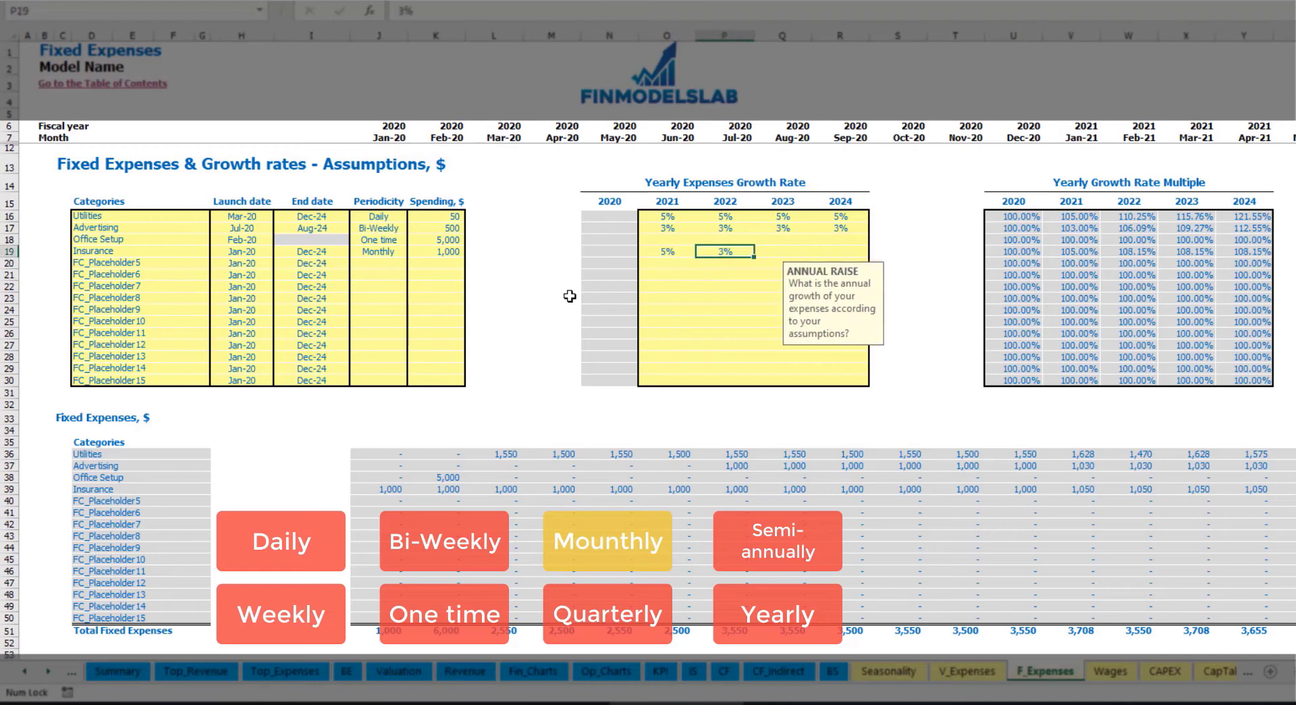
type("2")
key("Down")
key("Up")
key("Right")
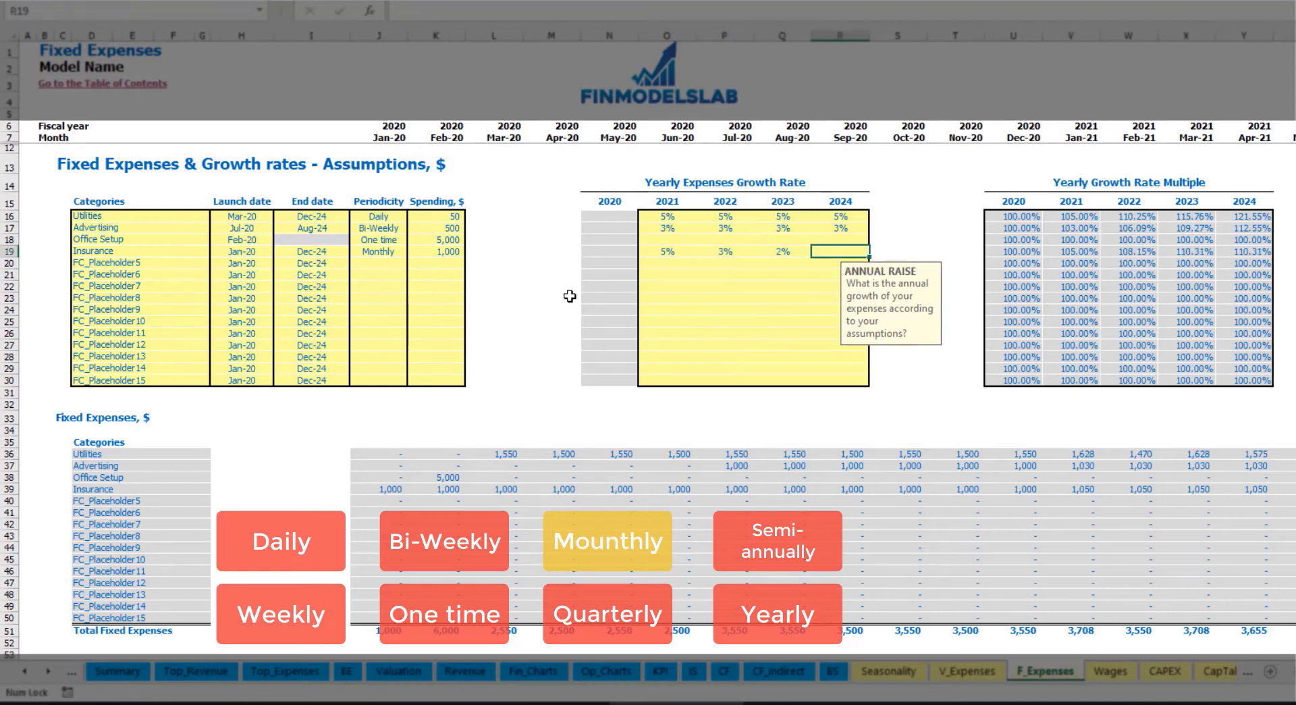
type("1")
key("Return")
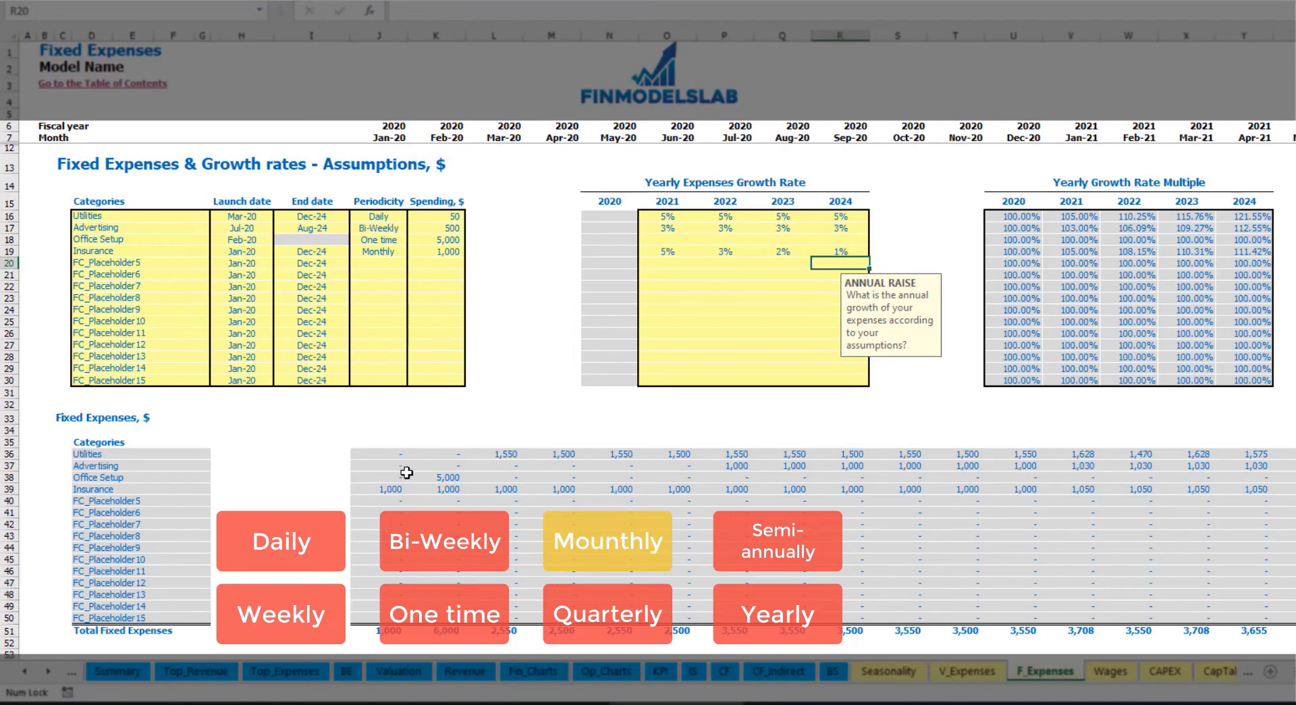
Step: Examine the calculated monthly Insurance expenses from Jan-20 into 2021, including the change at Jan-21
left_click_drag(391, 490, 1053, 488)
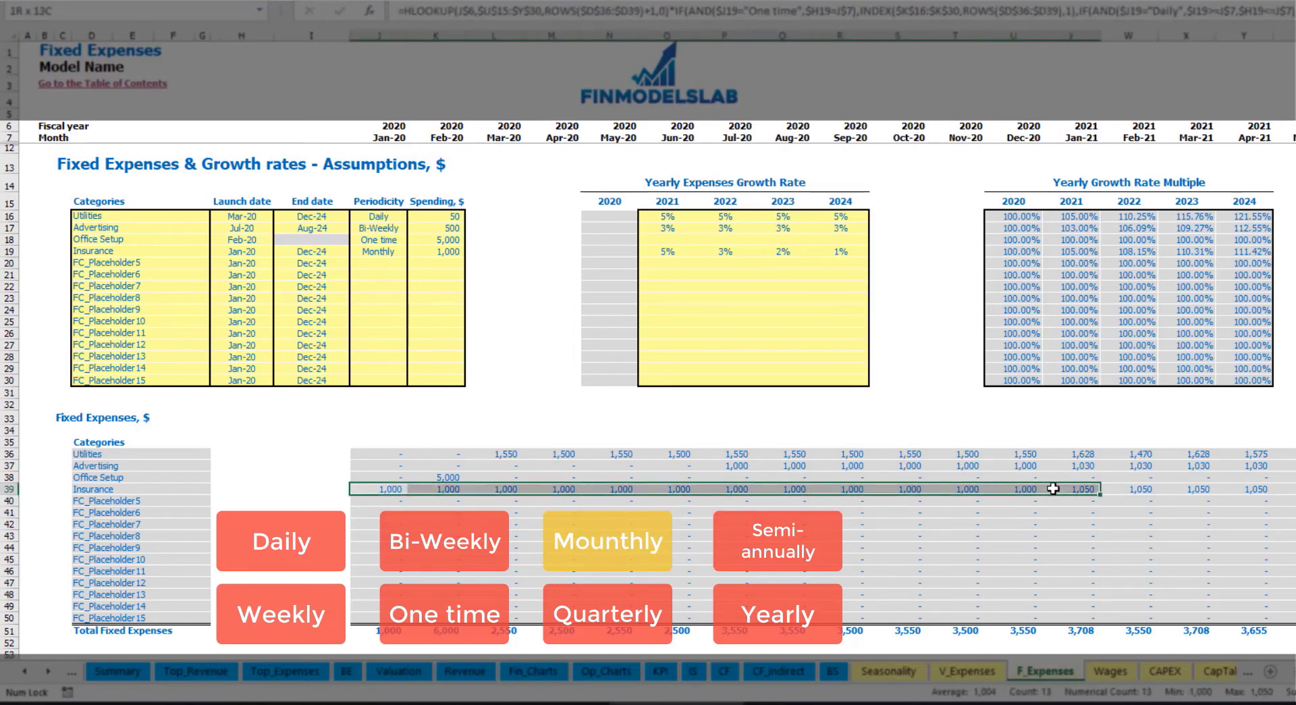
left_click(1053, 490)
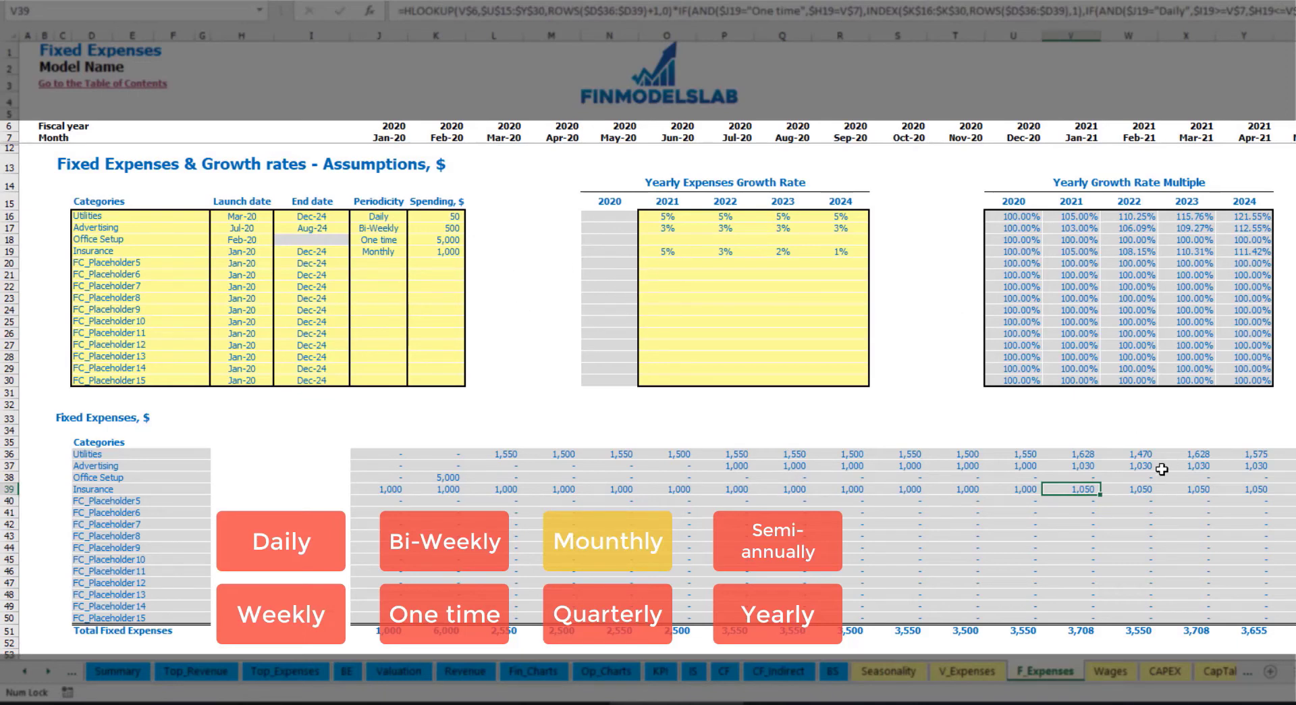
scroll(648, 337, "right", 5)
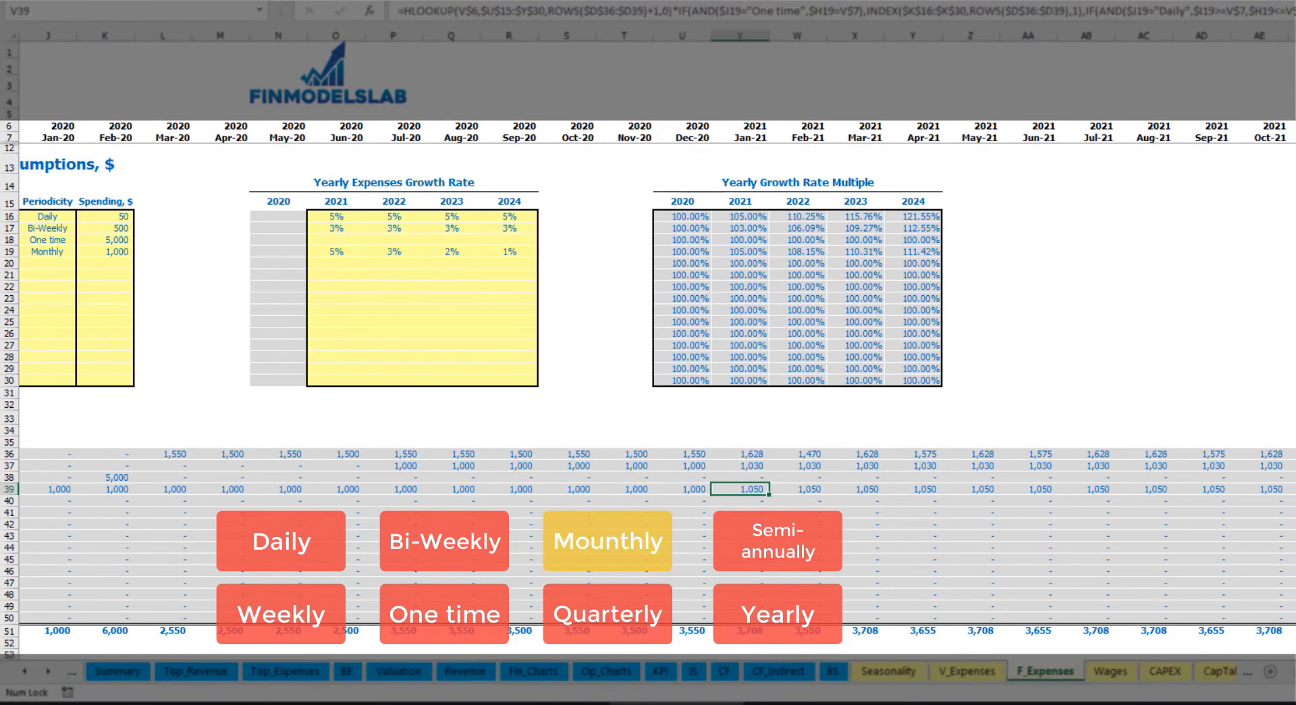
left_click(1295, 36)
left_click(1295, 489)
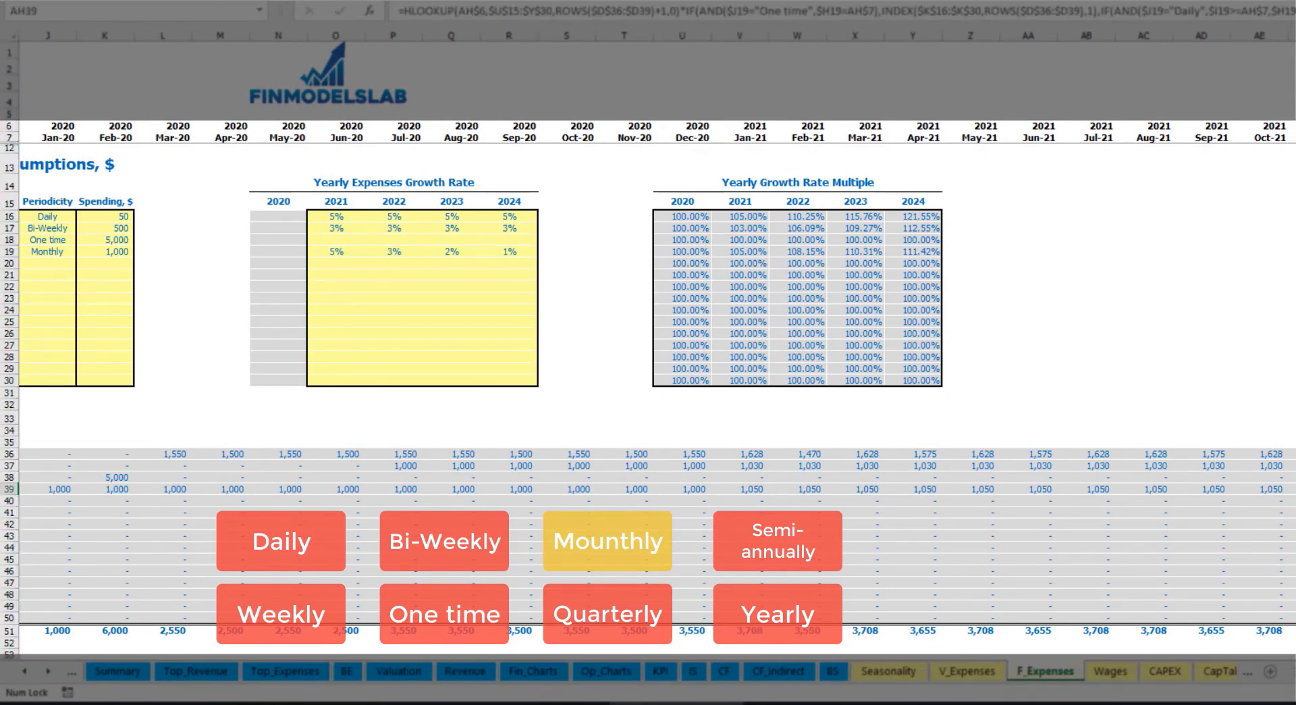
scroll(648, 303, "left", 5)
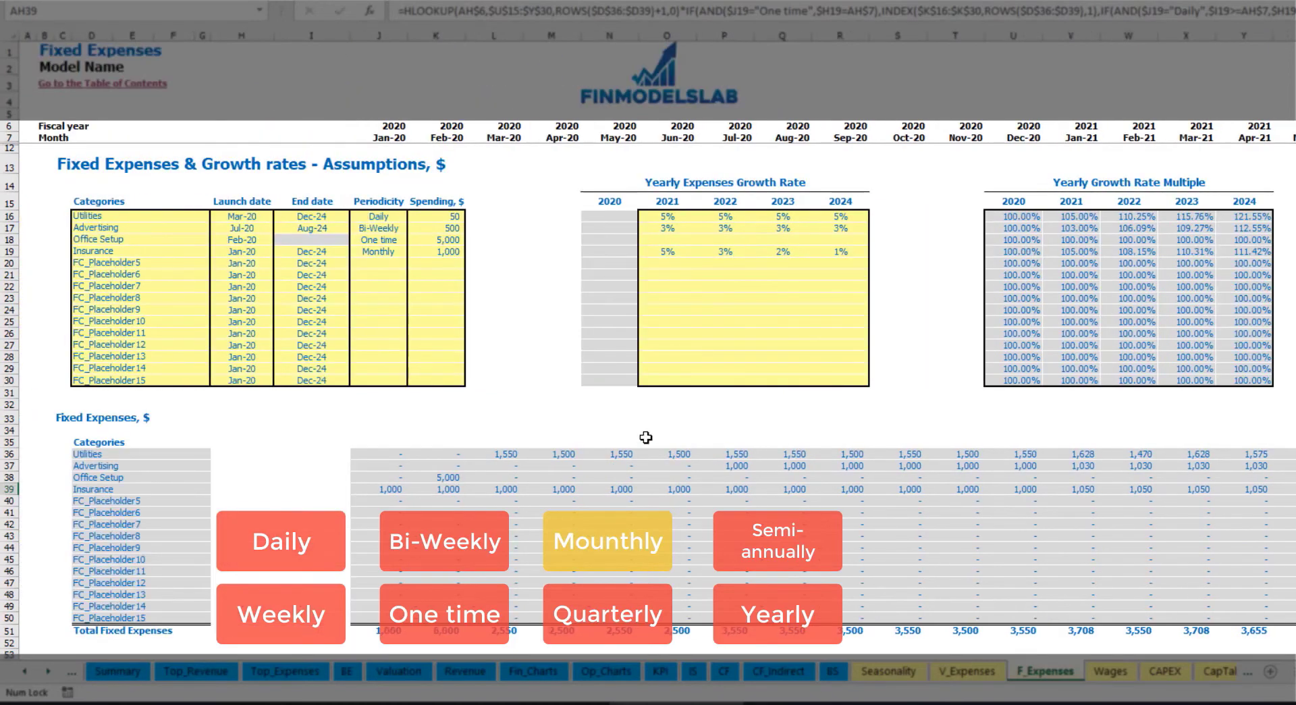
Step: Change the Insurance periodicity to Quarterly and check the calculated expenses in Apr-20 and Jul-20
left_click(392, 251)
left_click(413, 251)
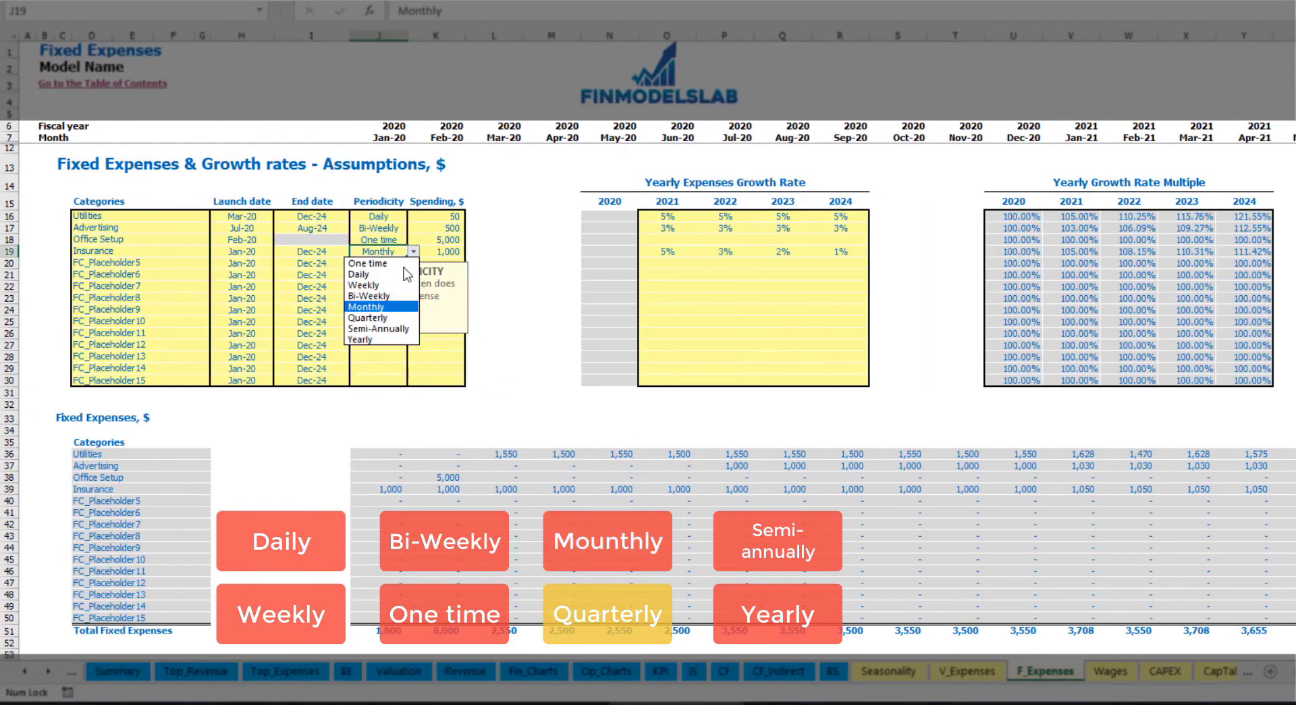
left_click(411, 319)
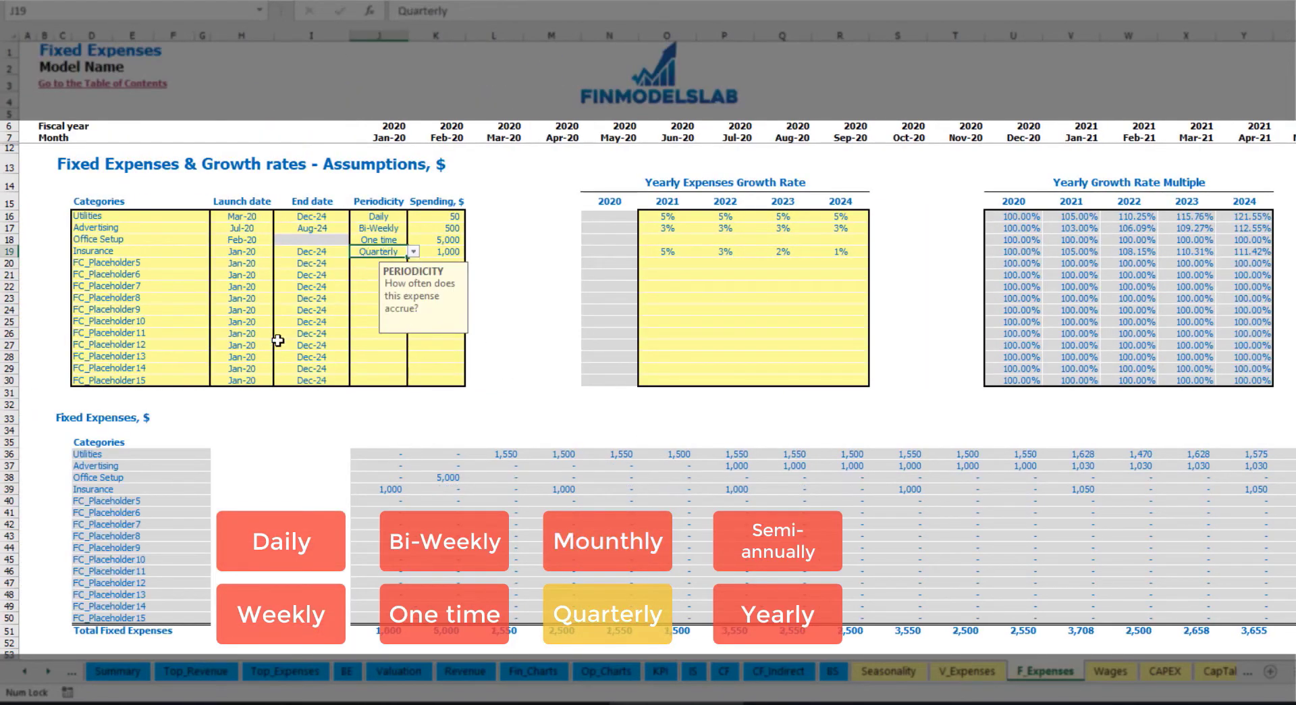
left_click(557, 488)
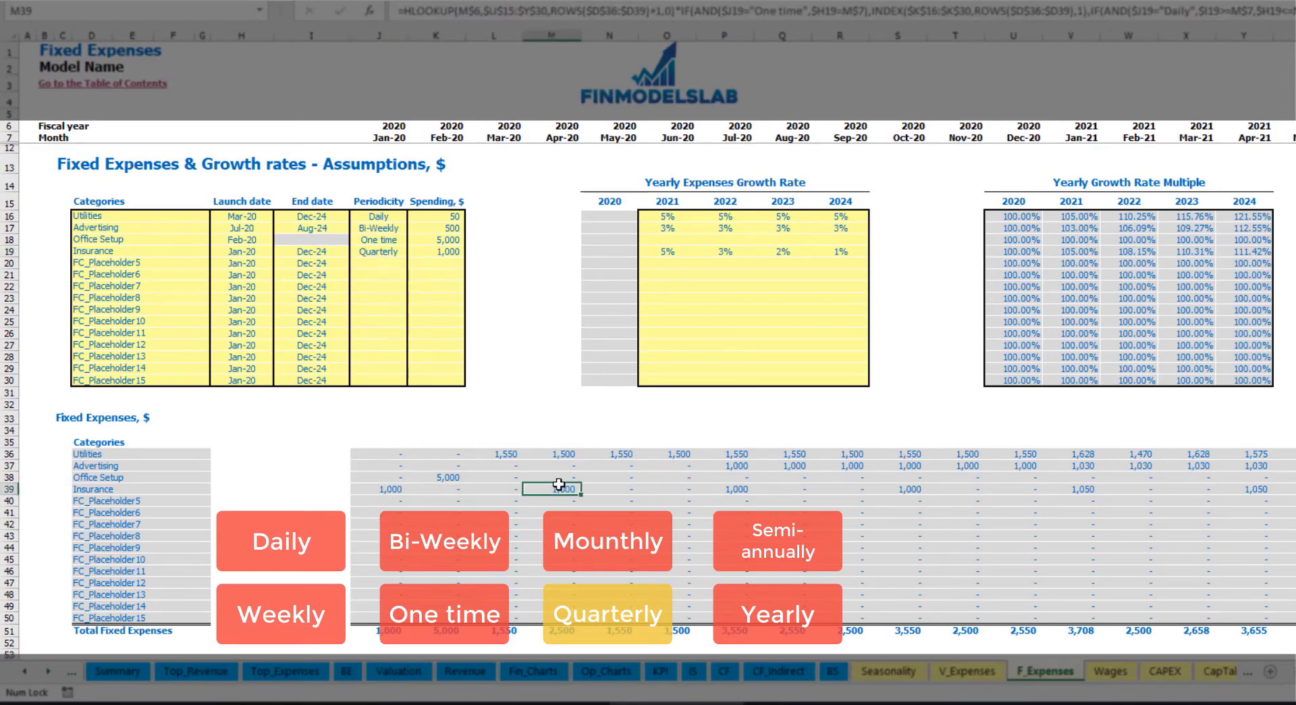
left_click(720, 494)
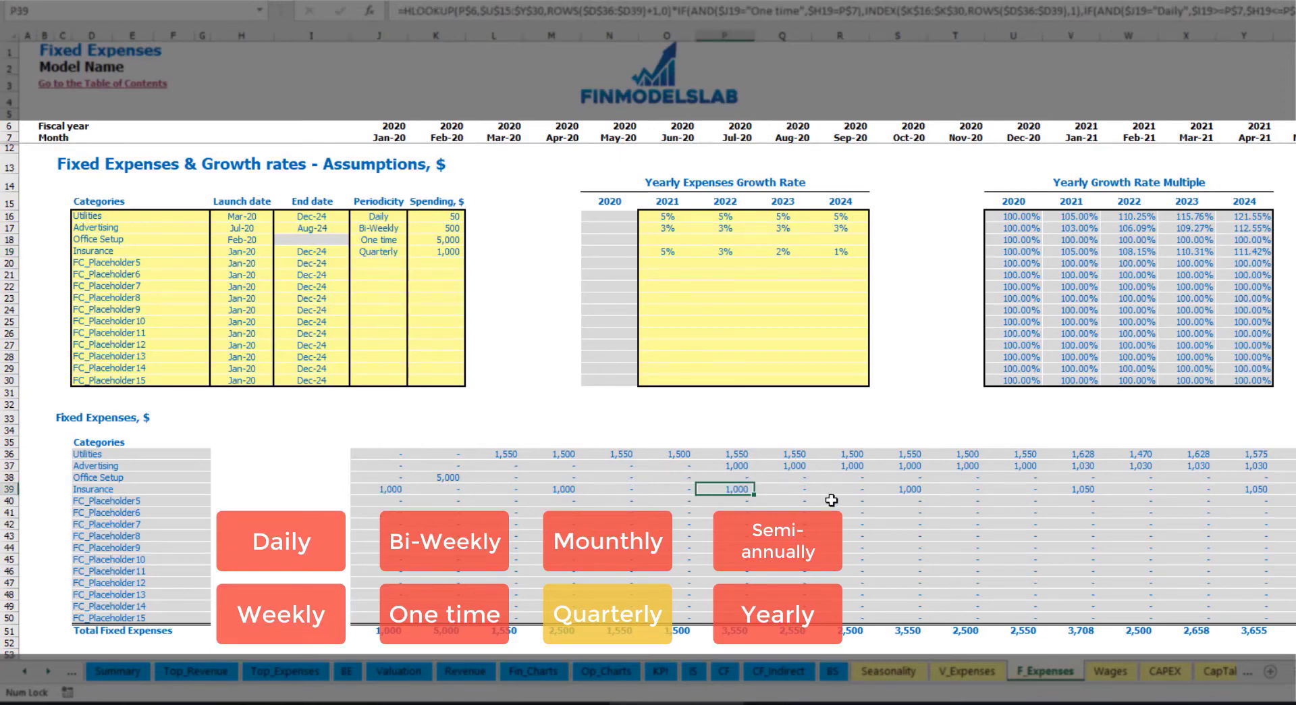
Step: Set the Insurance launch date to Feb-20 and check the calculated quarterly expenses in Feb-20, May-20 and Aug-20
left_click(262, 248)
left_click(279, 251)
left_click(245, 269)
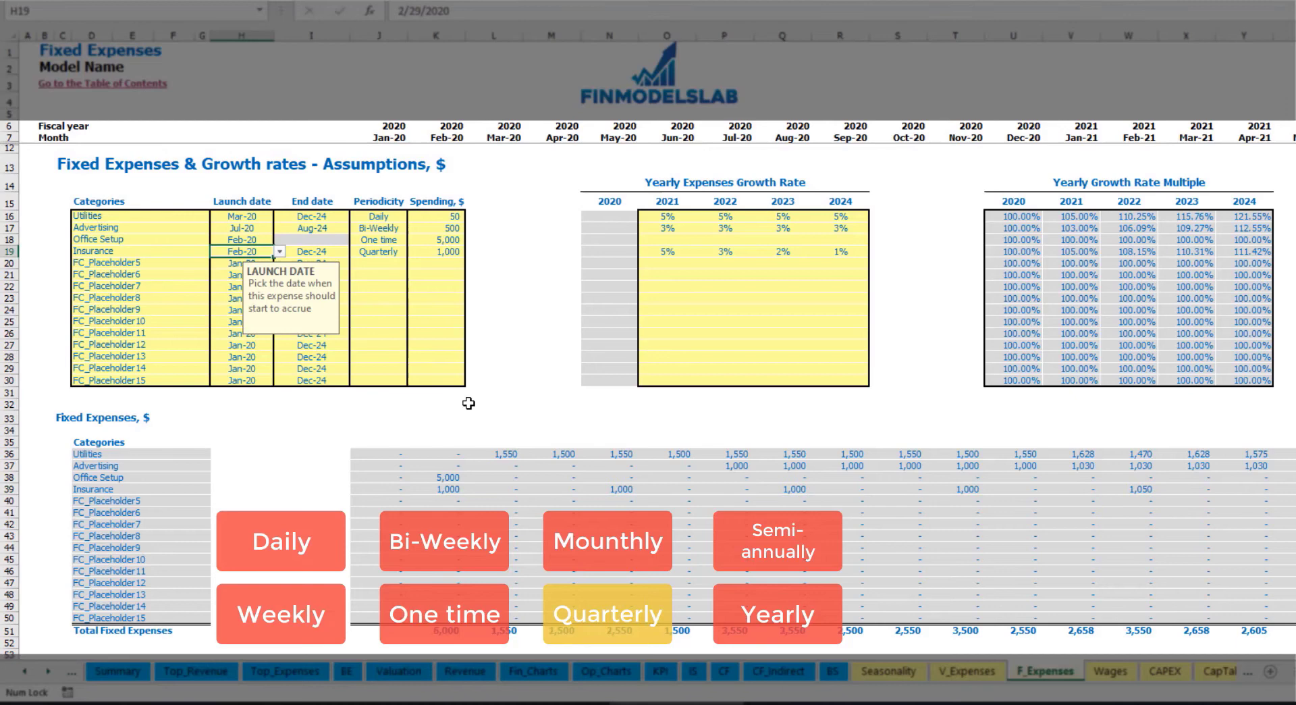
left_click(453, 486)
left_click(624, 490)
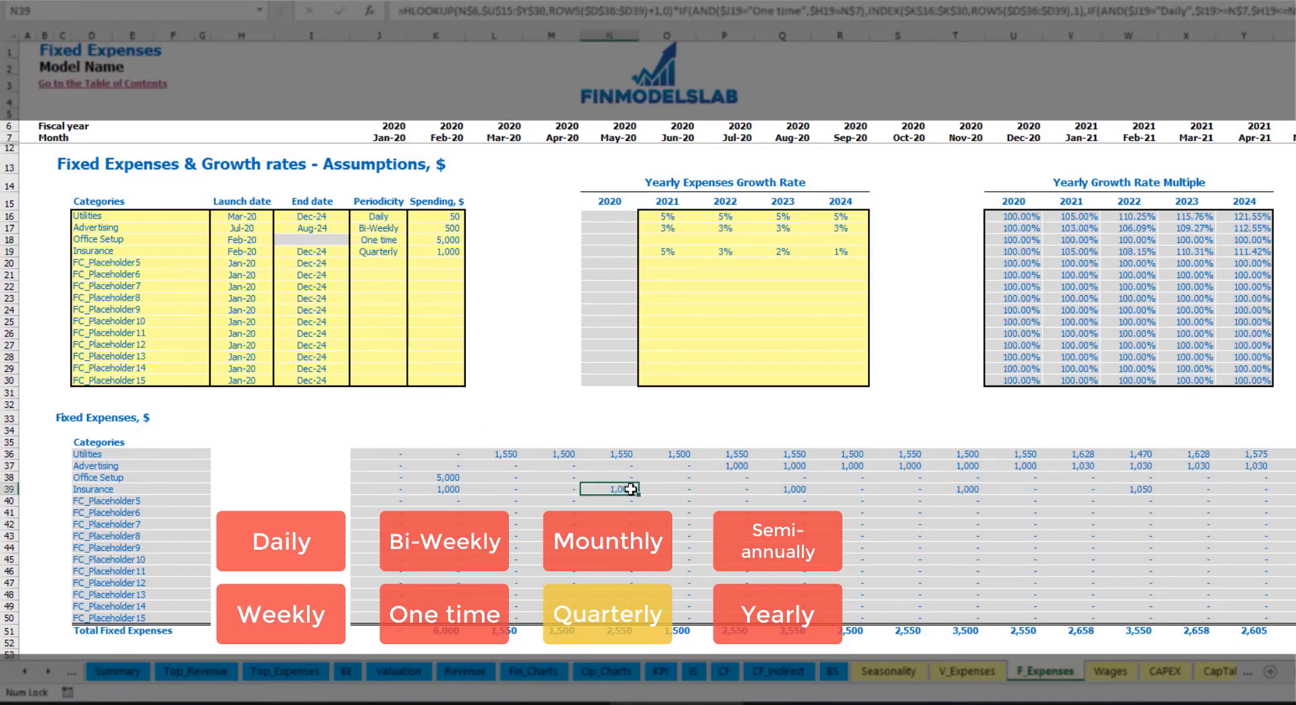
left_click(800, 486)
left_click(434, 492)
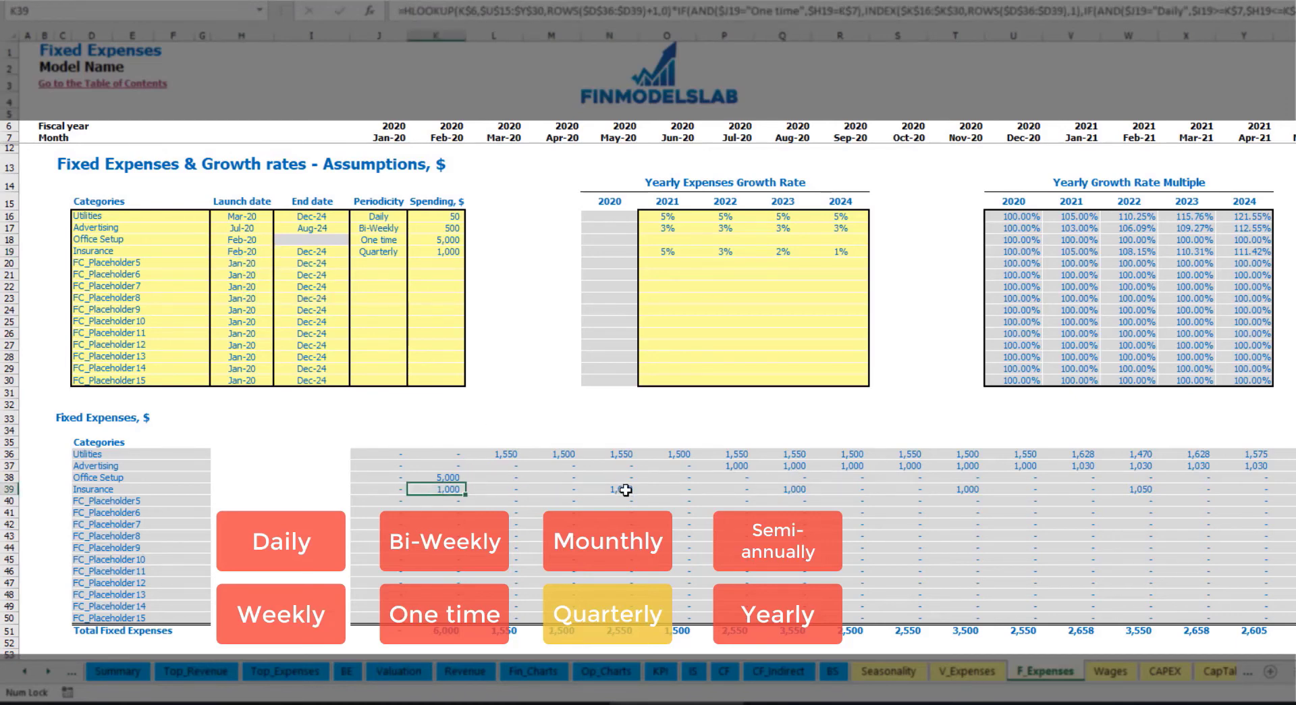
left_click(622, 490)
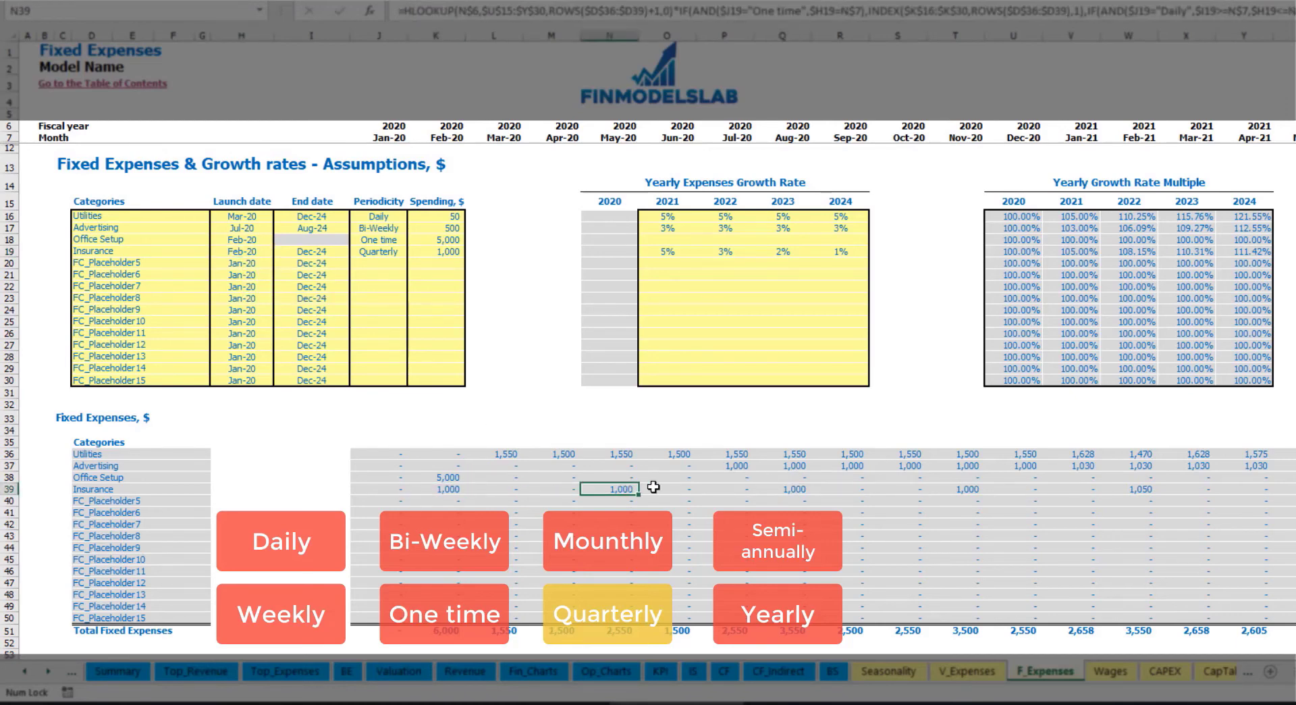
Step: Change the Insurance periodicity to Semi-Annually and check the calculated expenses from Feb-20 to Feb-21
left_click(405, 251)
left_click(413, 251)
left_click(399, 329)
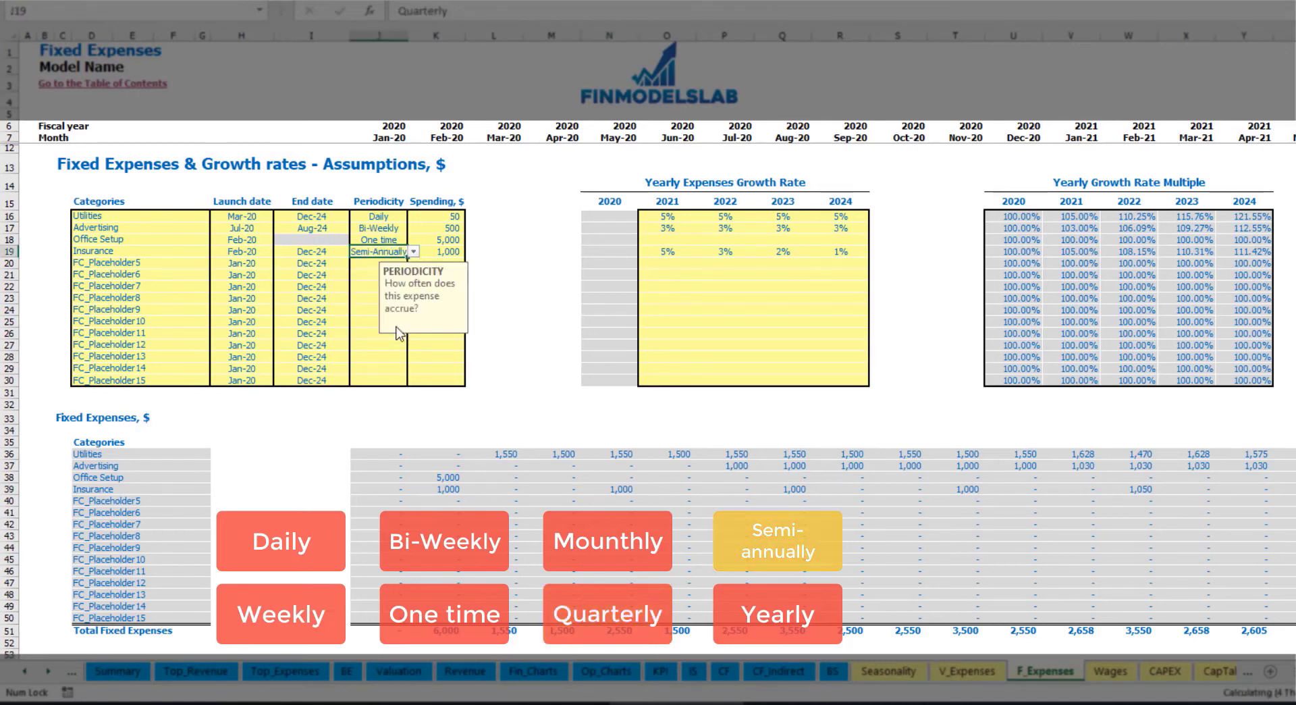
left_click_drag(447, 491, 1124, 490)
left_click(1132, 497)
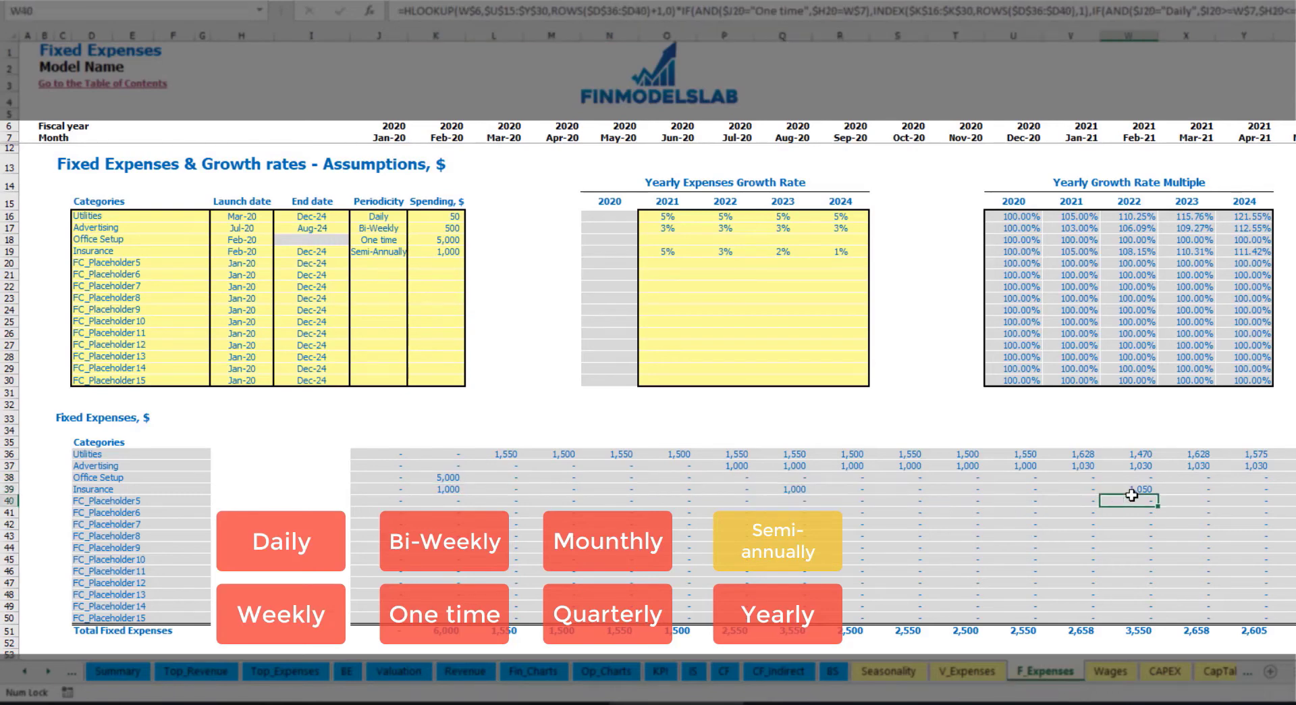
Step: Set the Insurance periodicity to Yearly, then check the calculated expenses from Feb-20 into 2021 and the launch and end dates
left_click(392, 251)
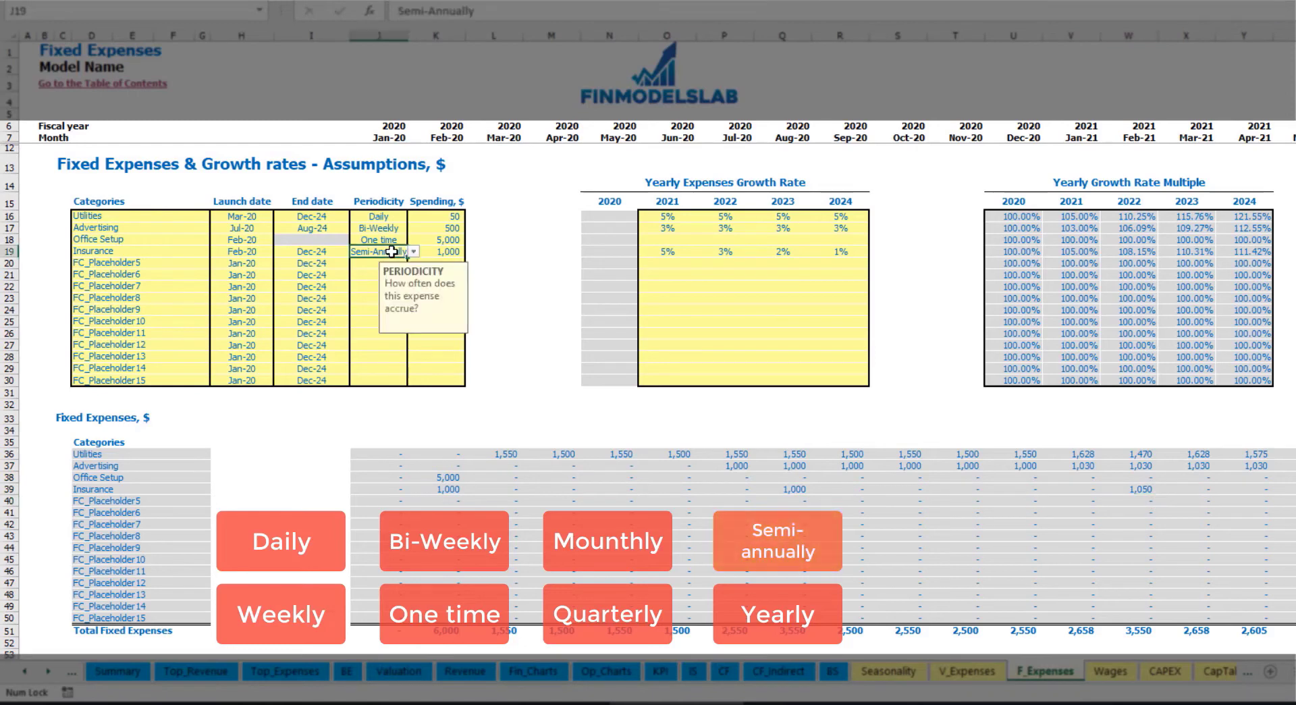
left_click(413, 251)
left_click(370, 339)
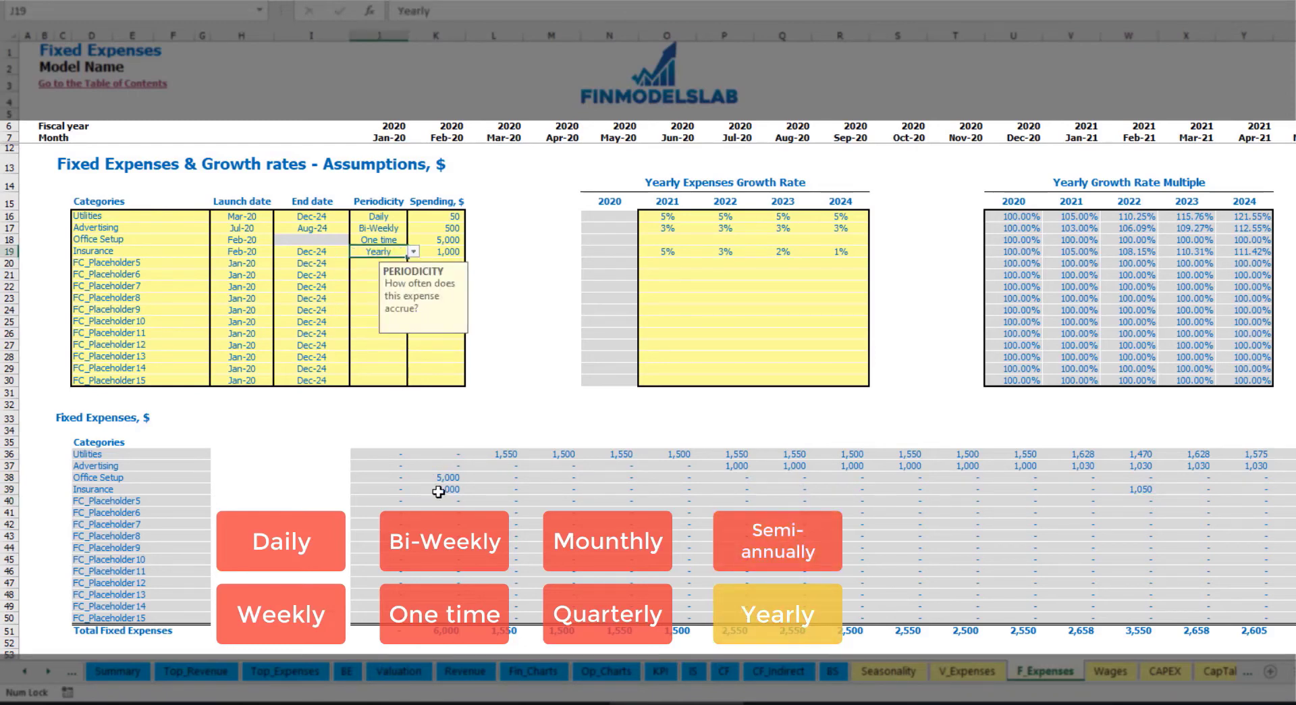
left_click_drag(439, 492, 1292, 490)
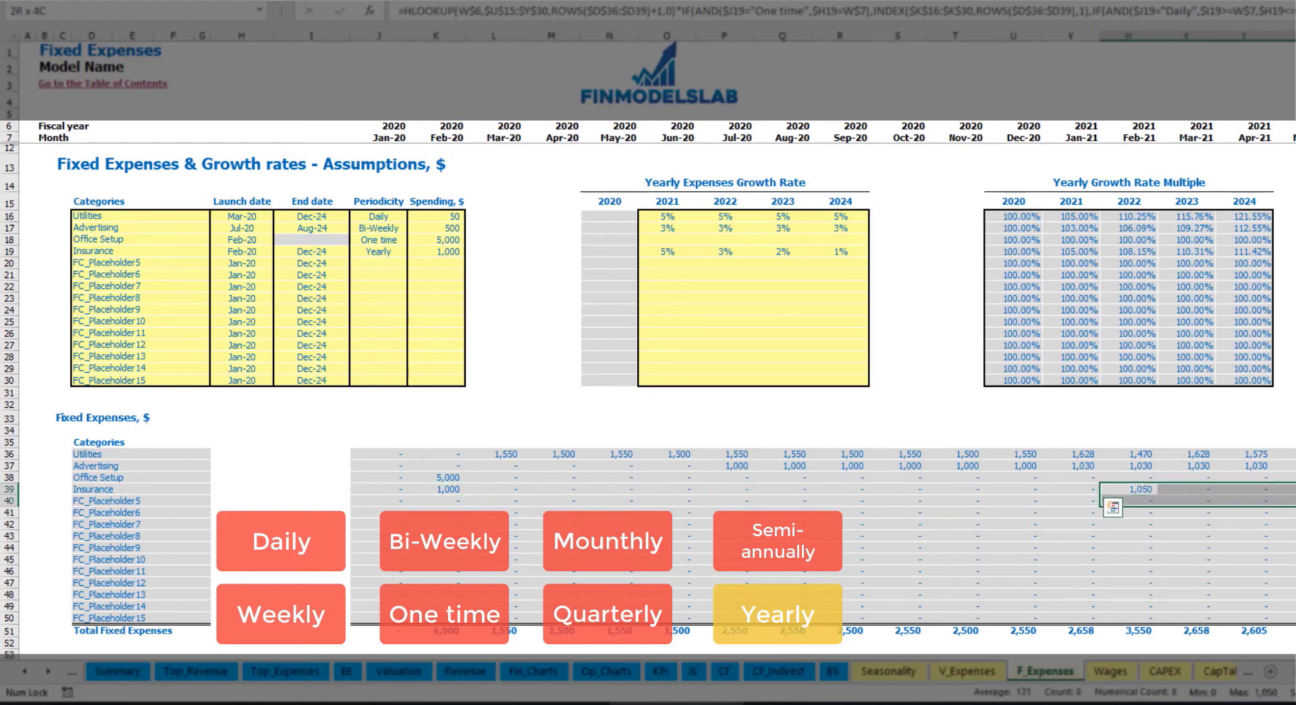
left_click(256, 255)
left_click(311, 249)
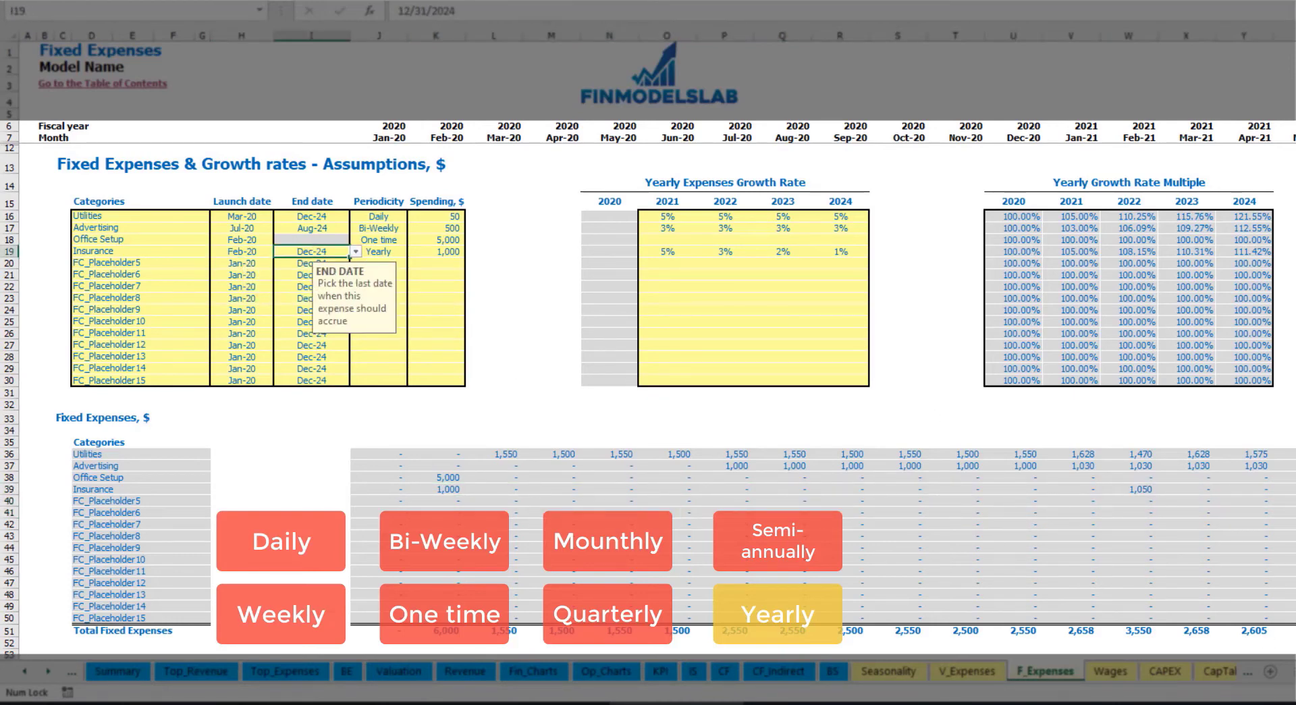
left_click(907, 380)
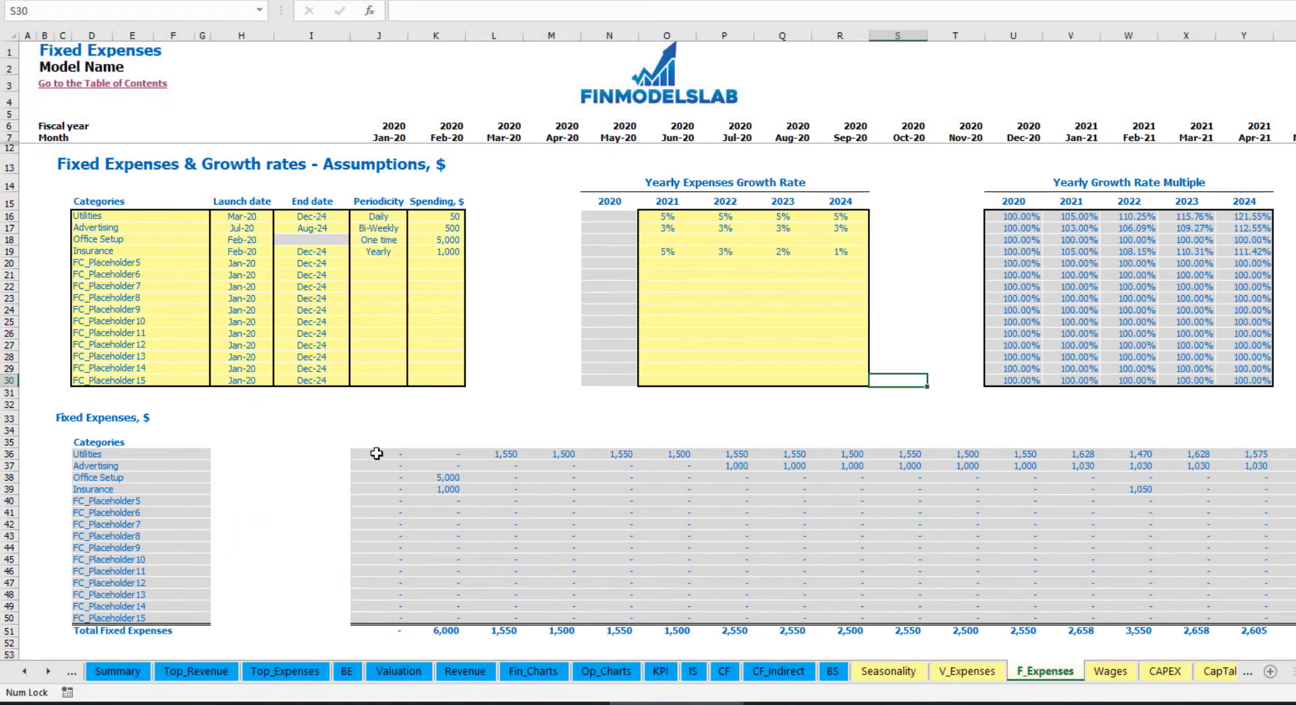
Step: Review the monthly fixed expense block, then expand Total Fixed Expenses on the IS sheet to examine its individual categories
left_click_drag(378, 454, 1186, 615)
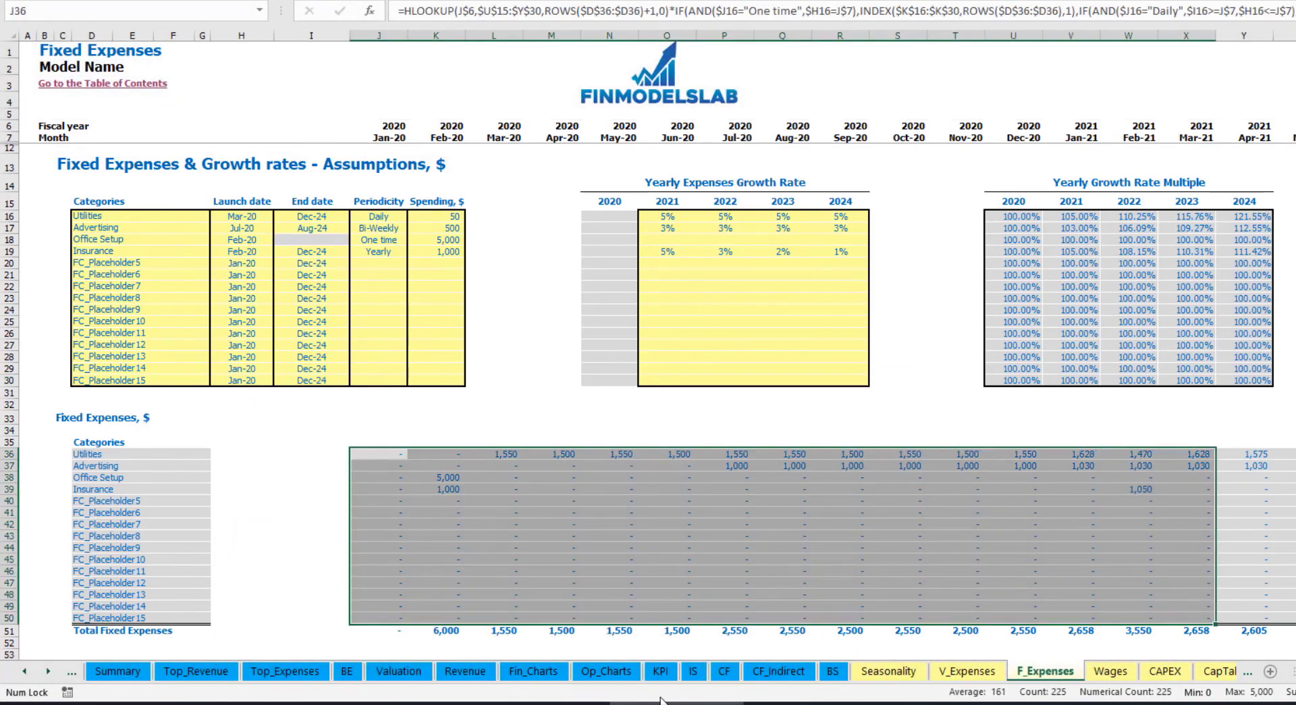
left_click(692, 671)
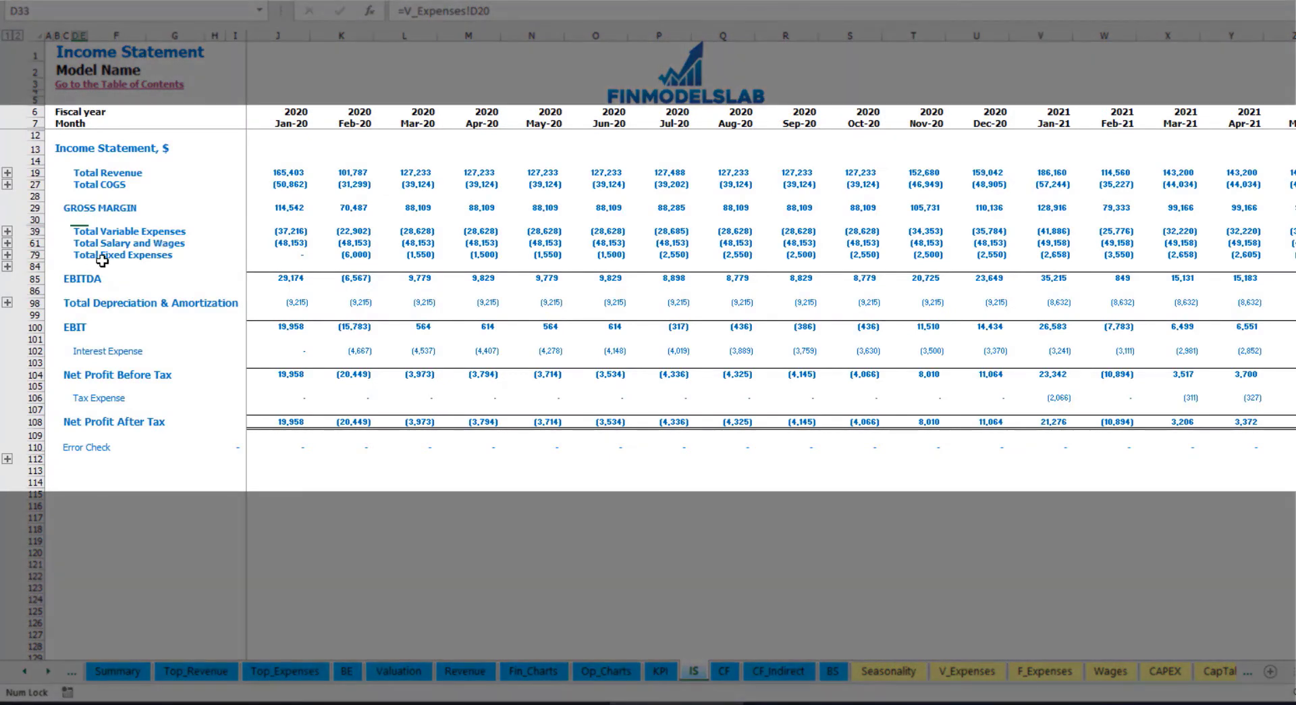
left_click(78, 254)
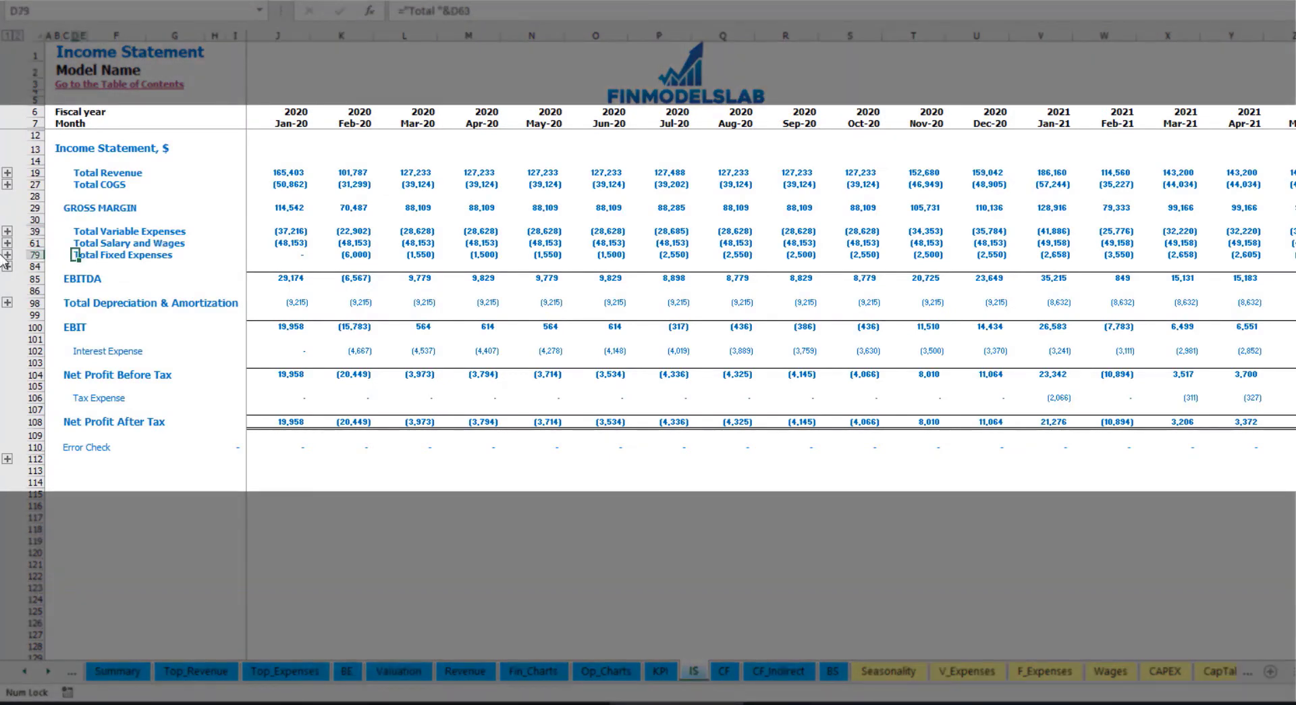
left_click(8, 255)
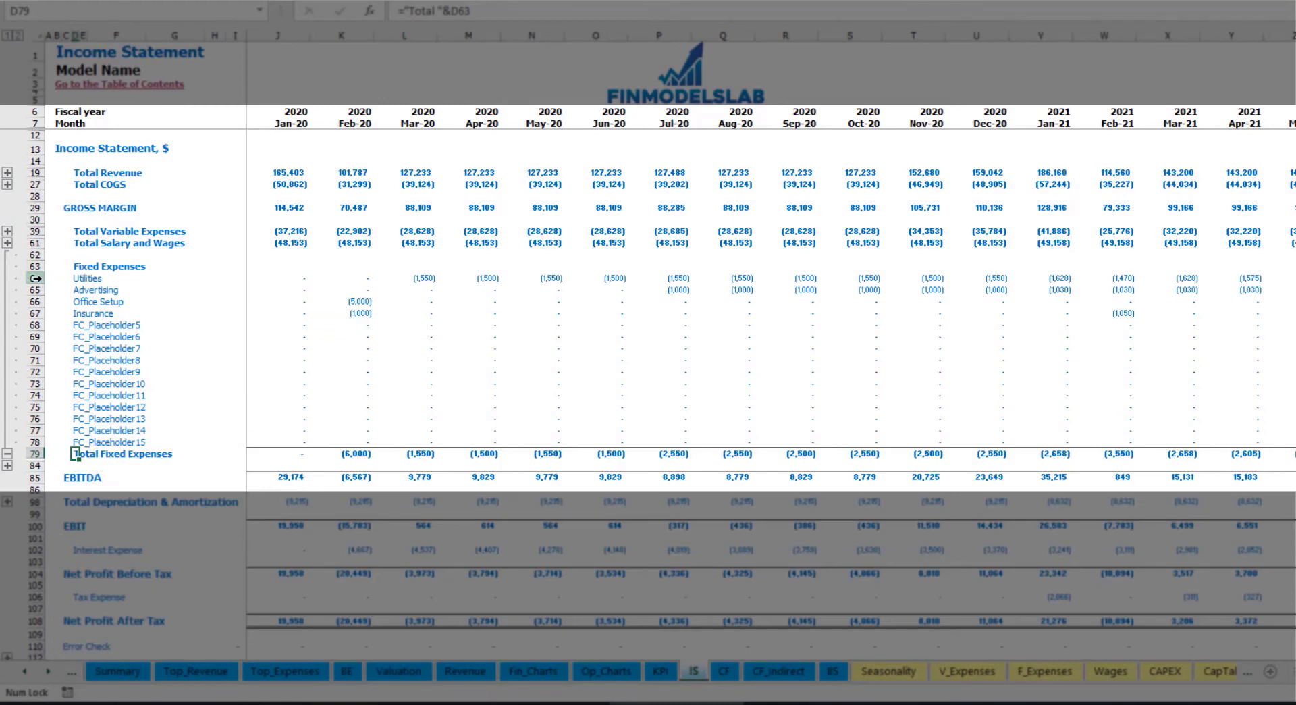
left_click_drag(35, 279, 86, 442)
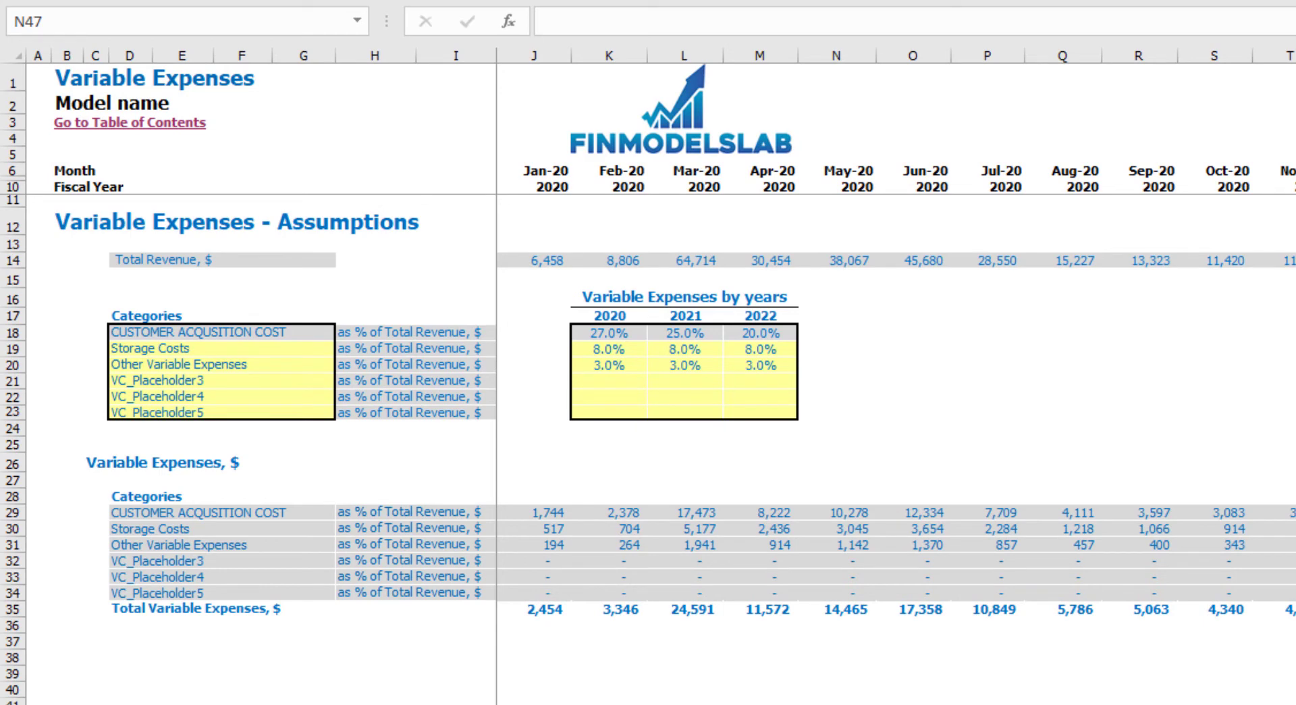
Step: Trace the Customer Acquisition Cost row of the Variable Expenses sheet to its Dashboard inputs and inspect its 2020–2022 percentages
left_click(264, 333)
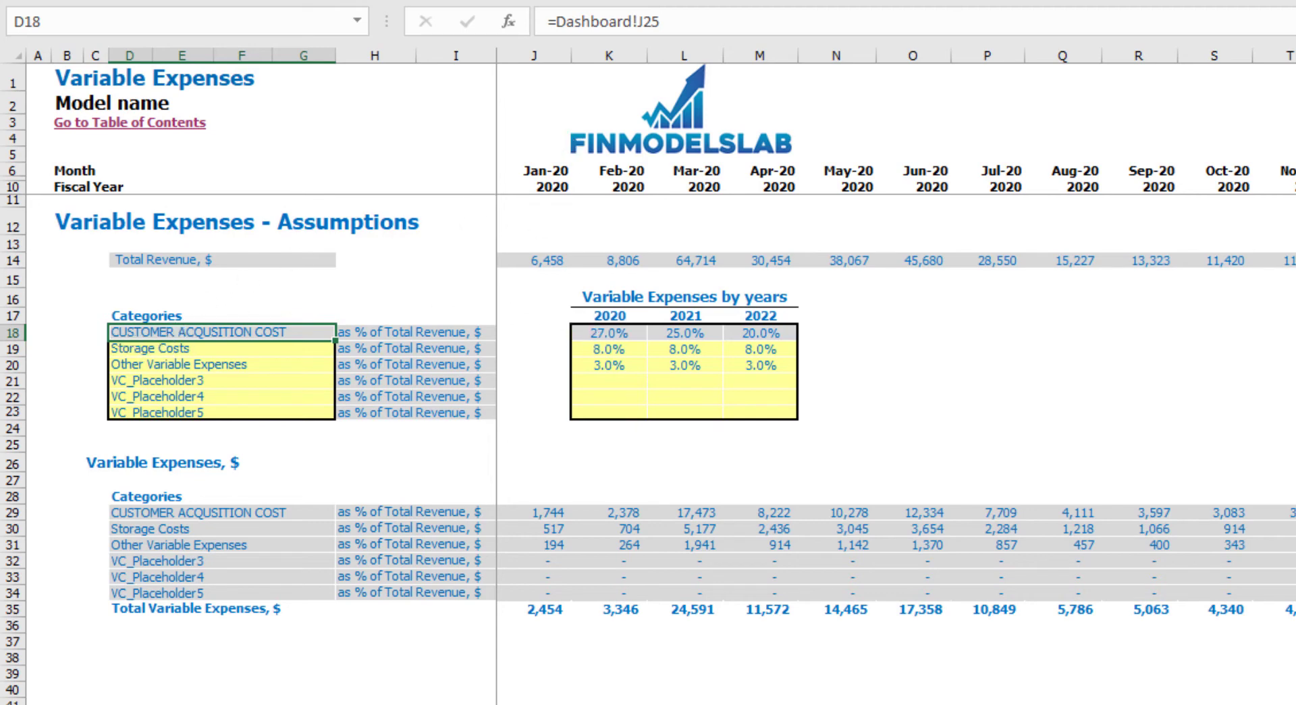
key("ctrl+Page_Up")
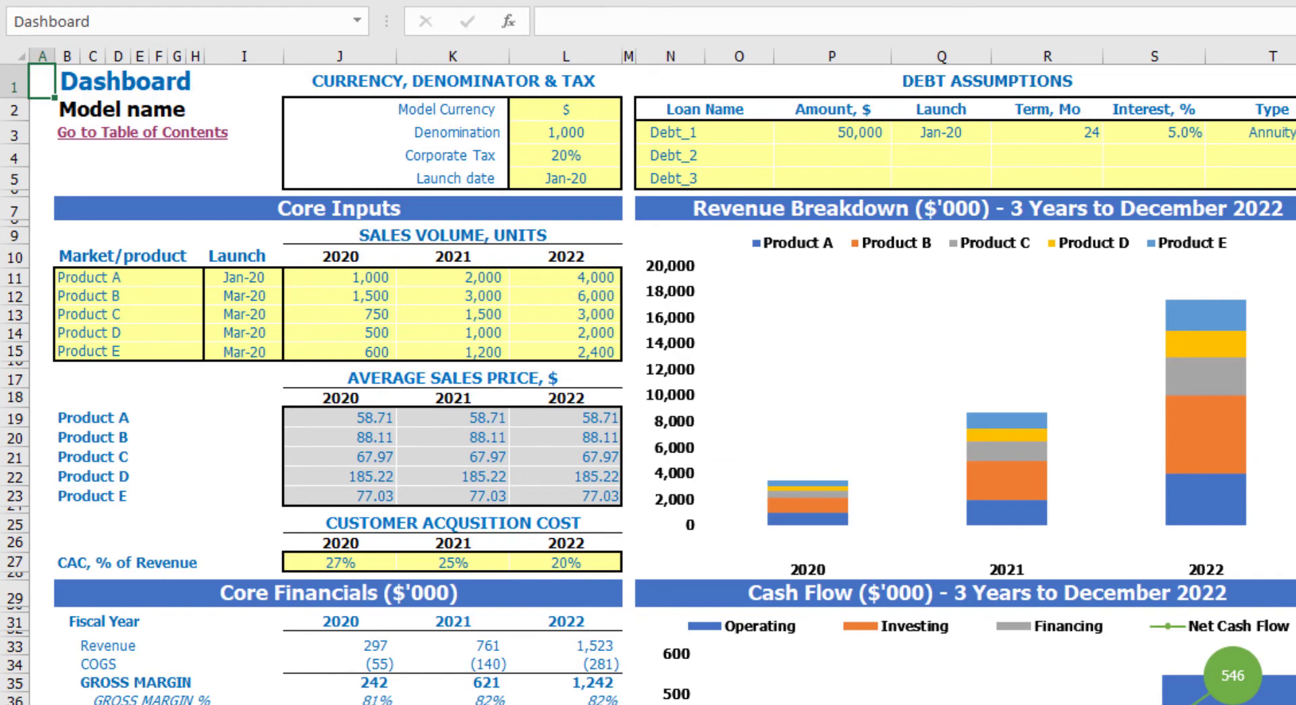
key("ctrl+Page_Down")
left_click_drag(594, 333, 768, 332)
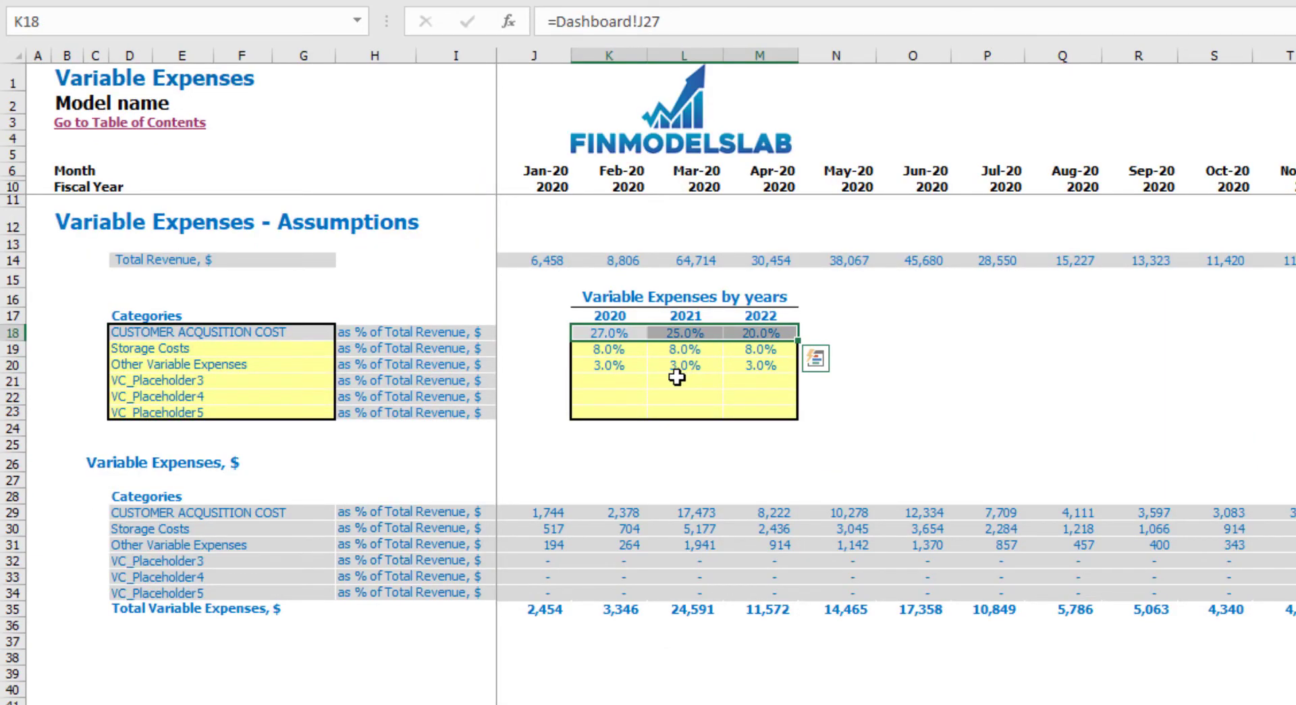
Step: Rename the Storage Costs category in the variable expense assumptions as Direct Labor
left_click_drag(152, 353, 156, 412)
left_click(205, 347)
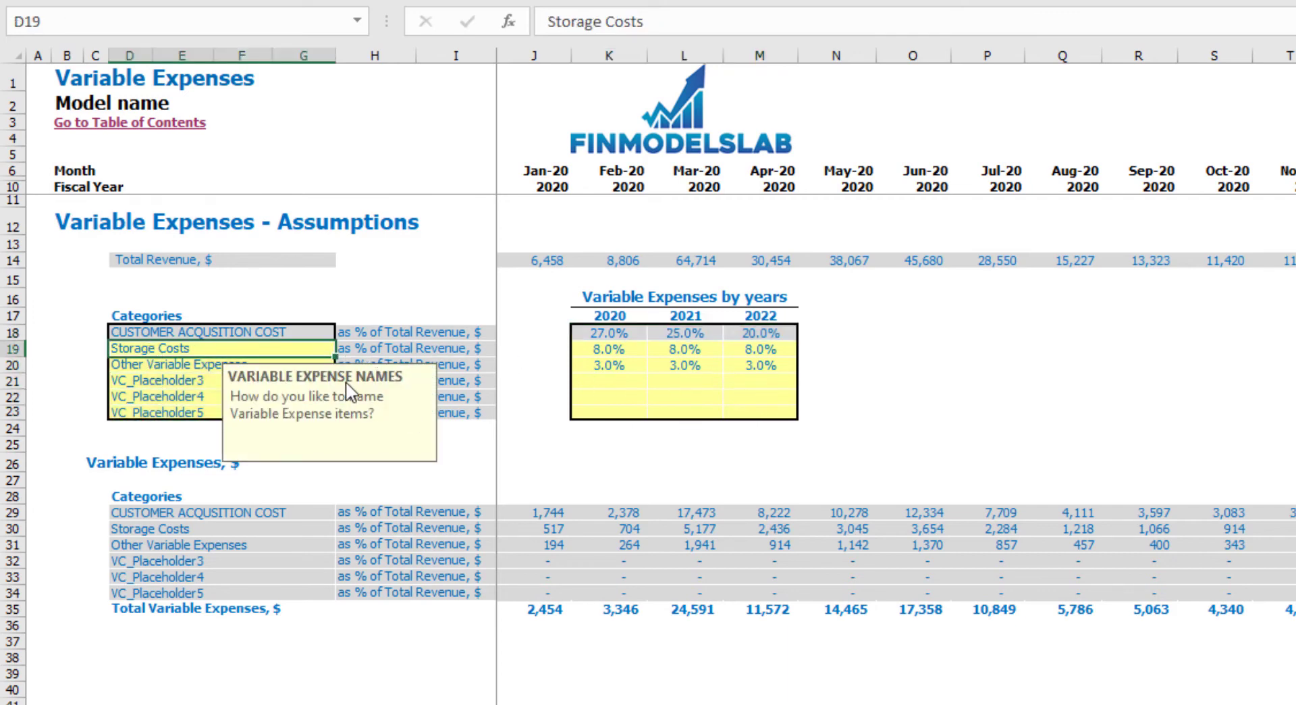
type("Direct LAbor")
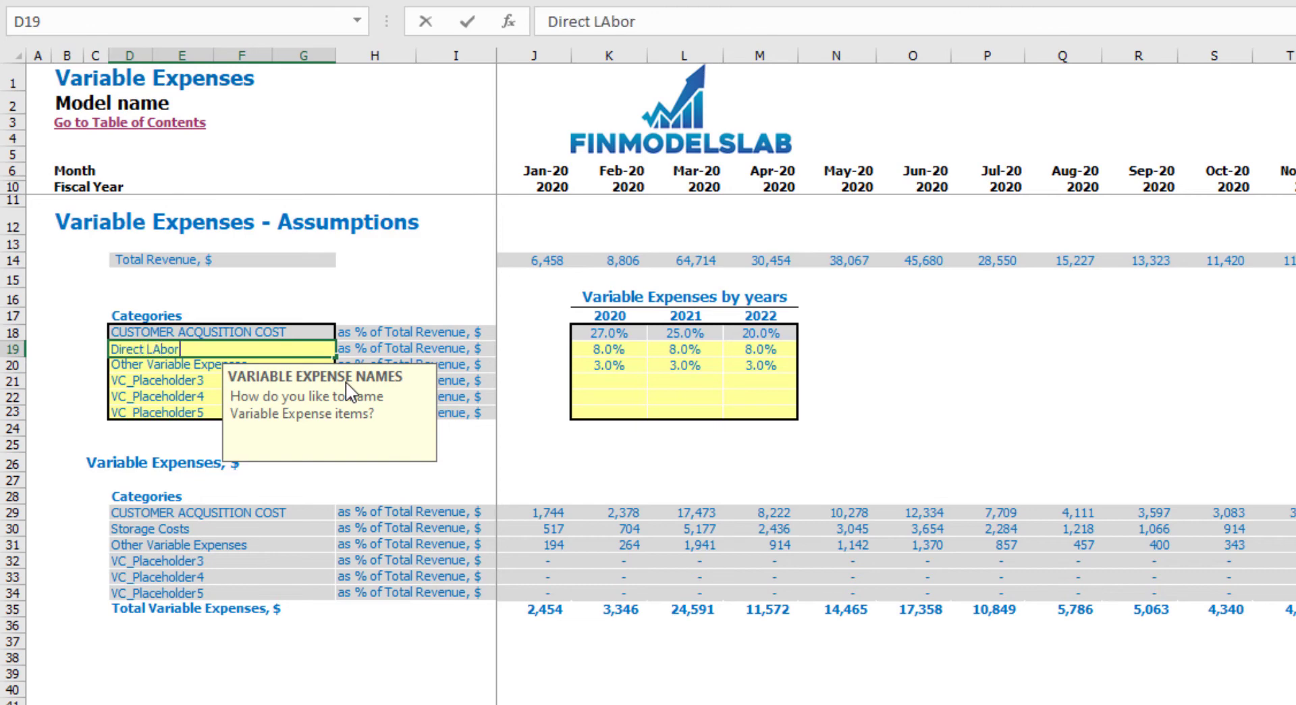
key("Return")
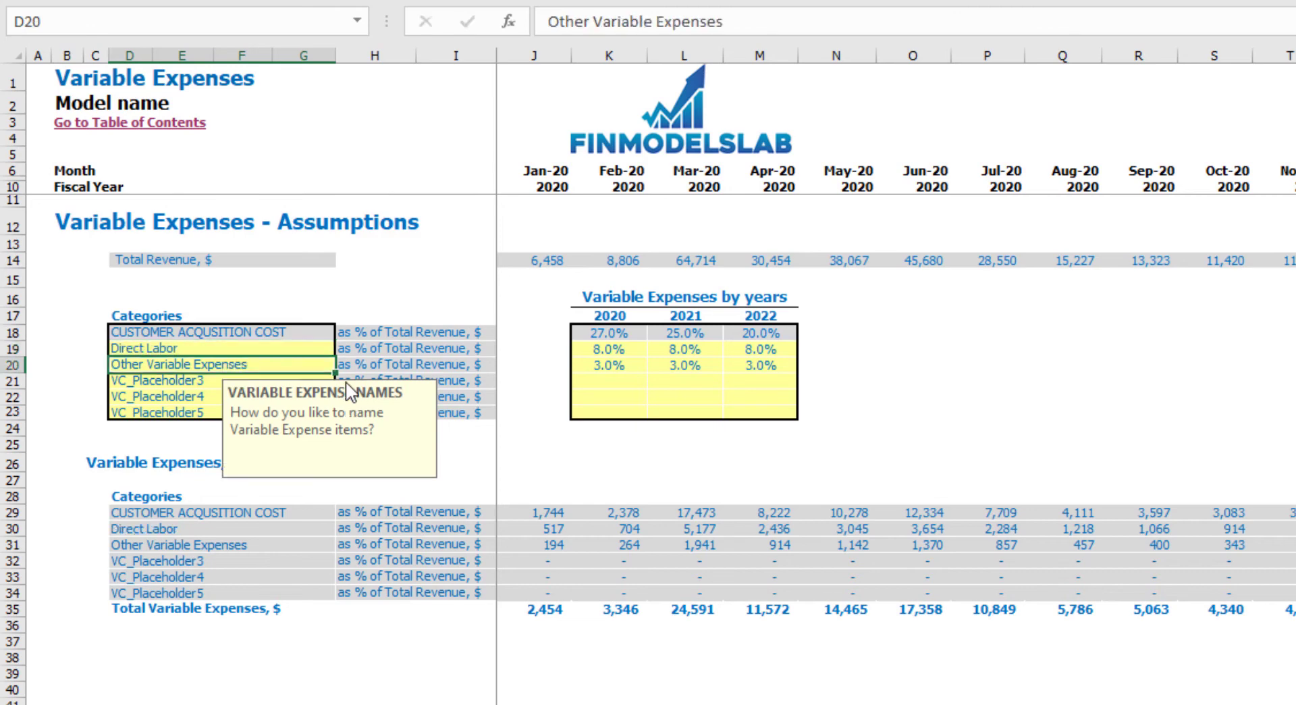
Step: Set Direct Labor to 15% of revenue for 2020 and copy that percentage to 2021 and 2022
left_click(605, 352)
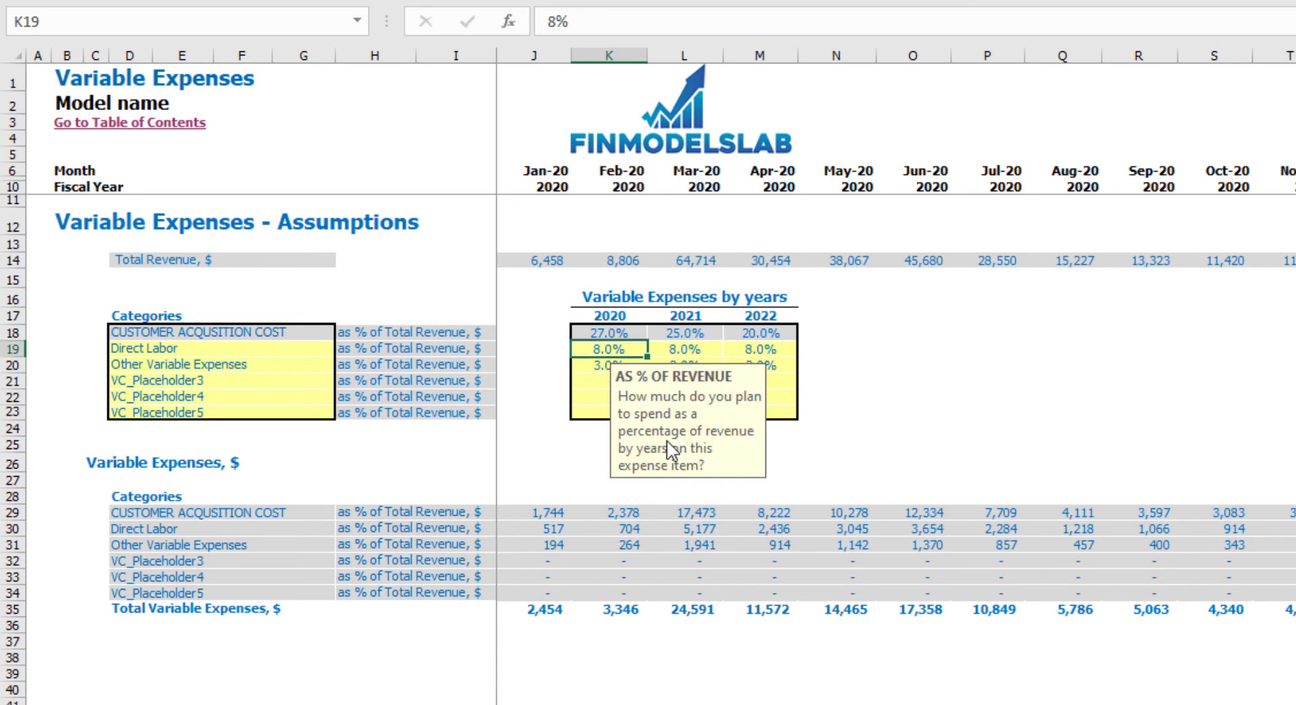
type("15")
key("Return")
key("Up")
key("ctrl+c")
key("Right")
key("shift+Right")
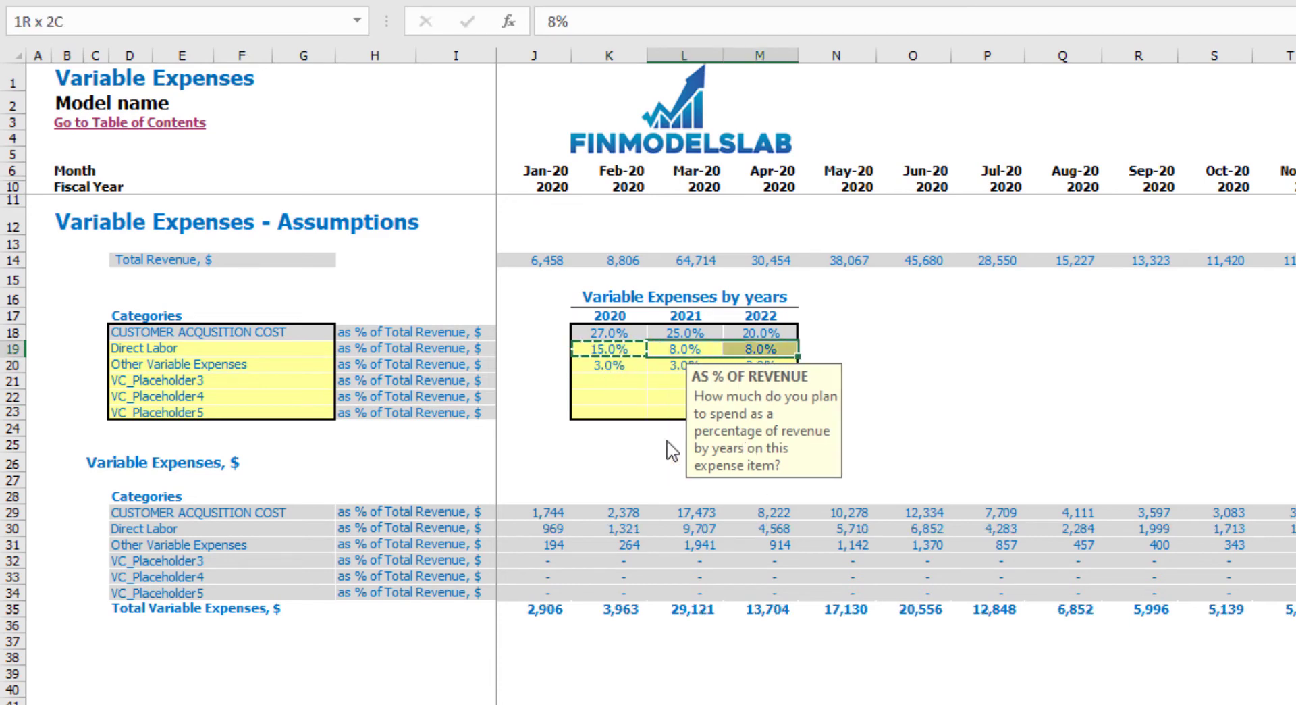
key("ctrl+v")
Step: Set the Direct Labor percentage of revenue to 17% for 2021 and 19% for 2022
left_click(662, 348)
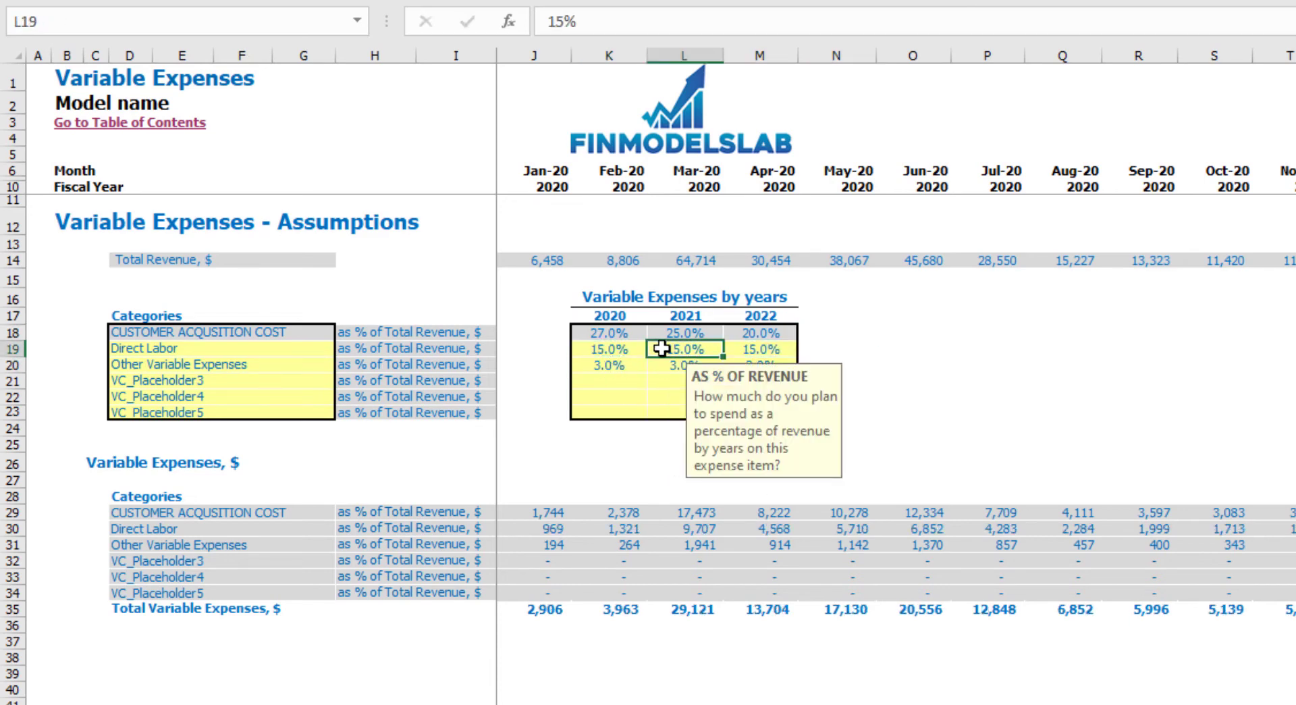
type("17")
key("Tab")
type("19")
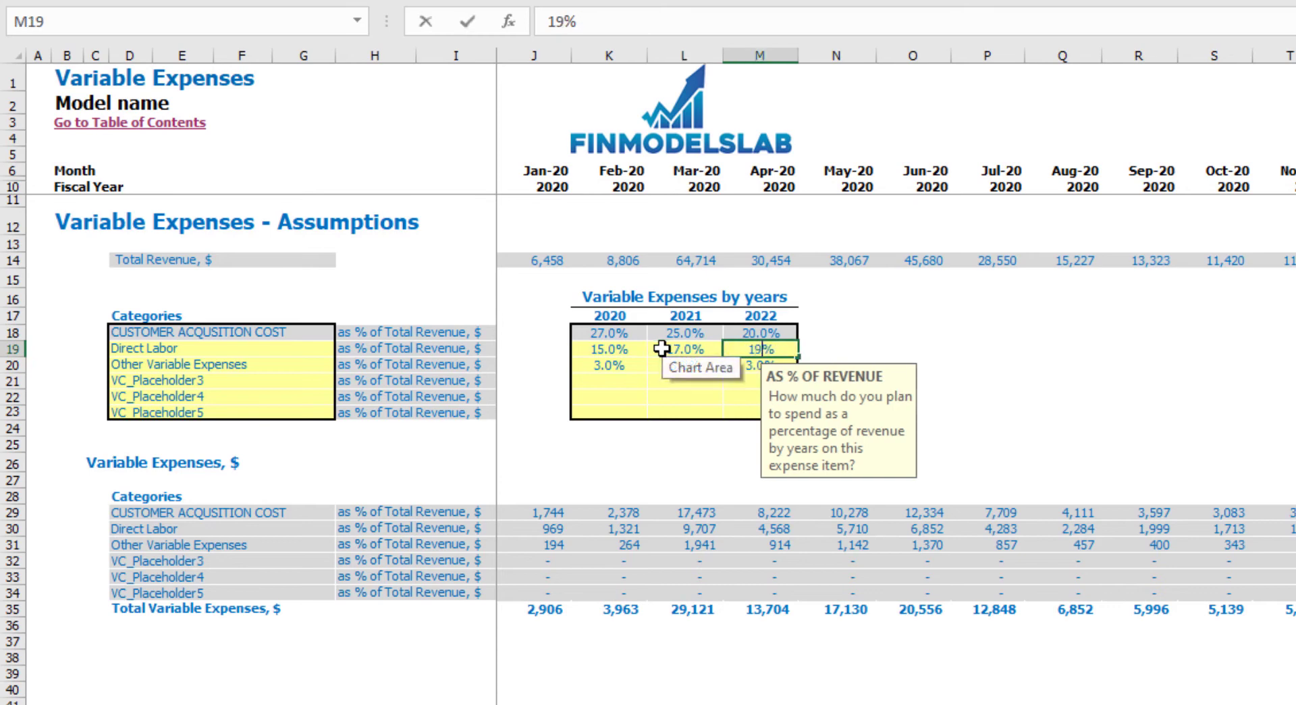
key("Tab")
key("Down")
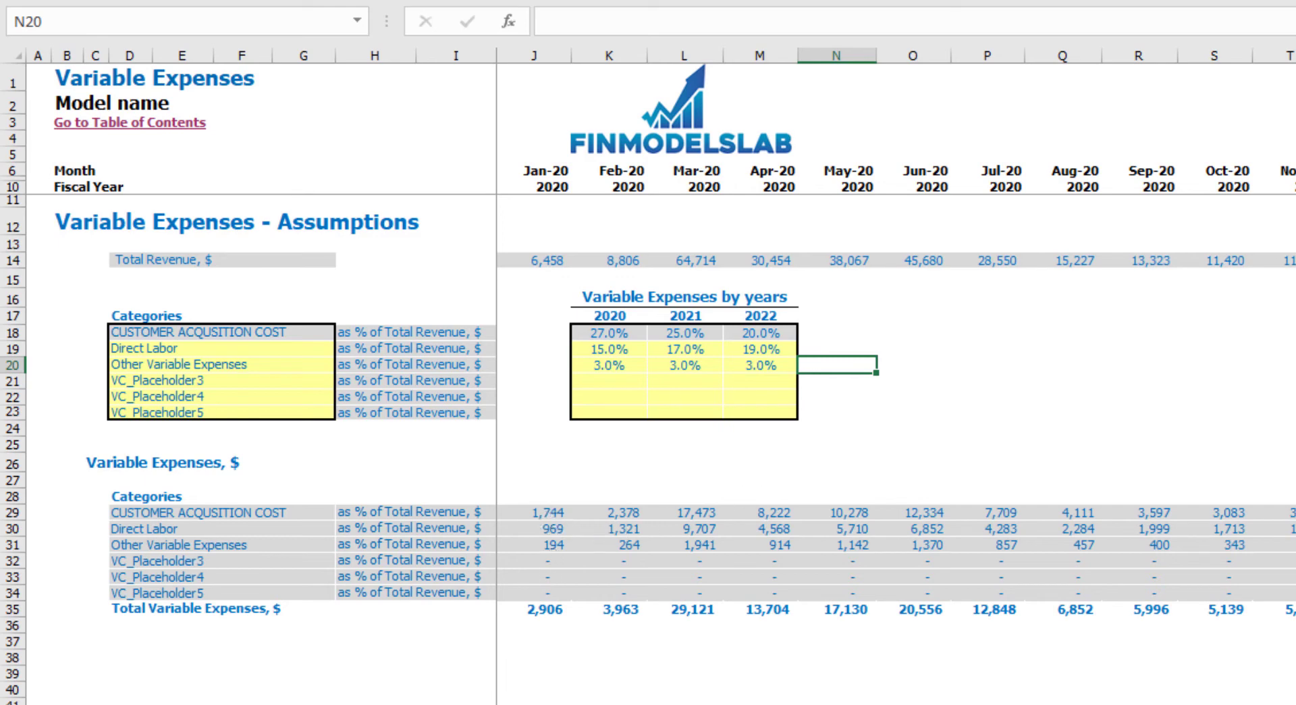
Step: Open the Income Statement and expand the Total Variable Expenses group to examine its categories
left_click(304, 702)
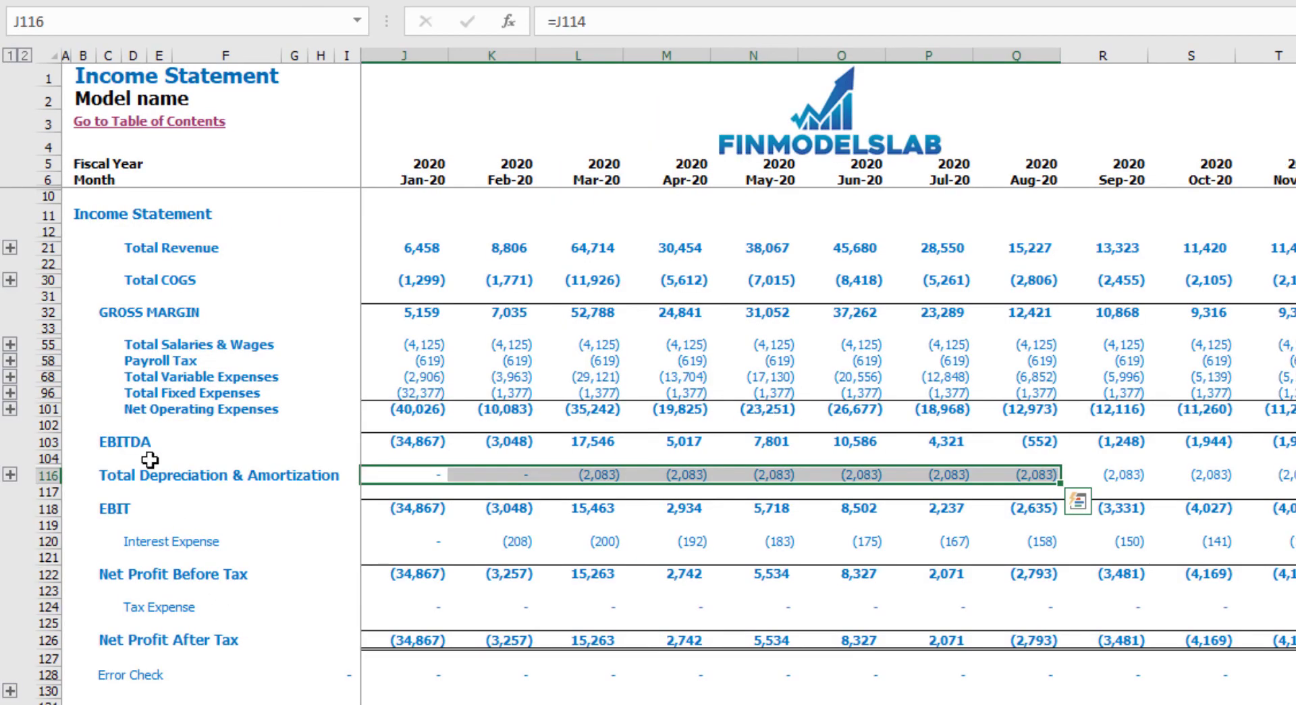
left_click(10, 376)
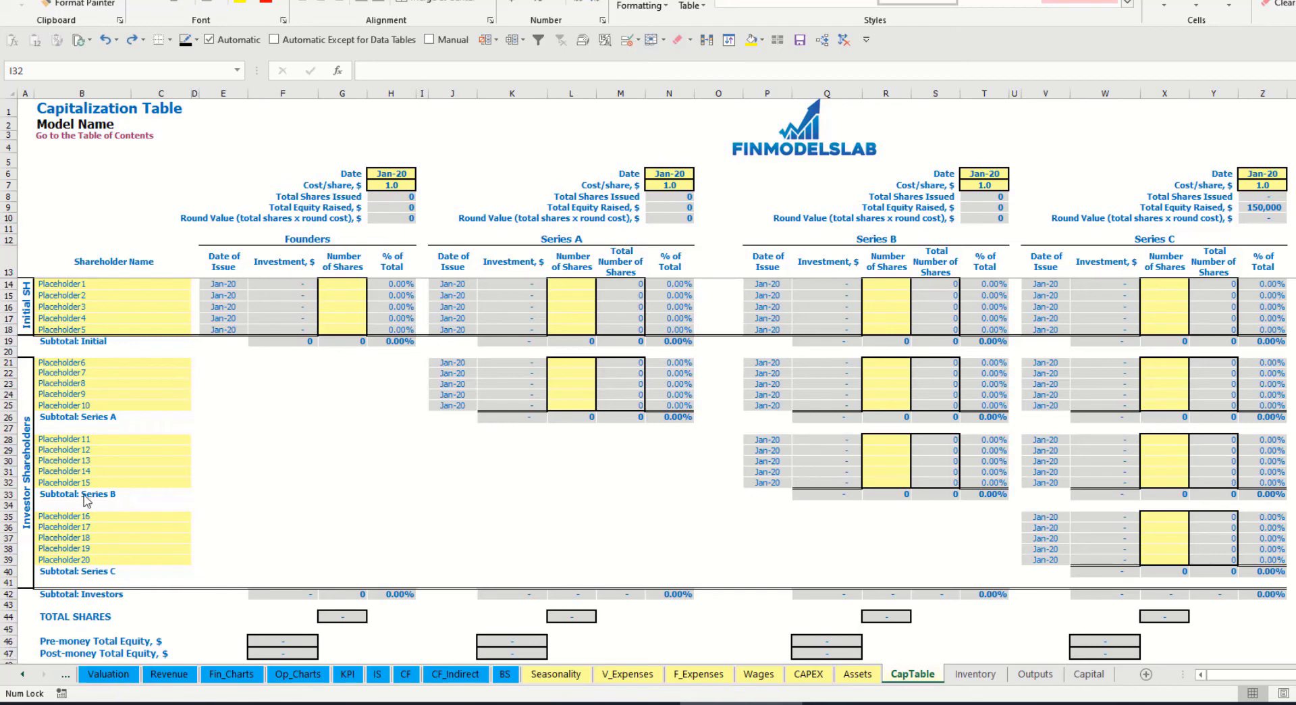
Step: Name the first two initial shareholders in the Capitalization Table Founder 1 and Founder 2
left_click(64, 284)
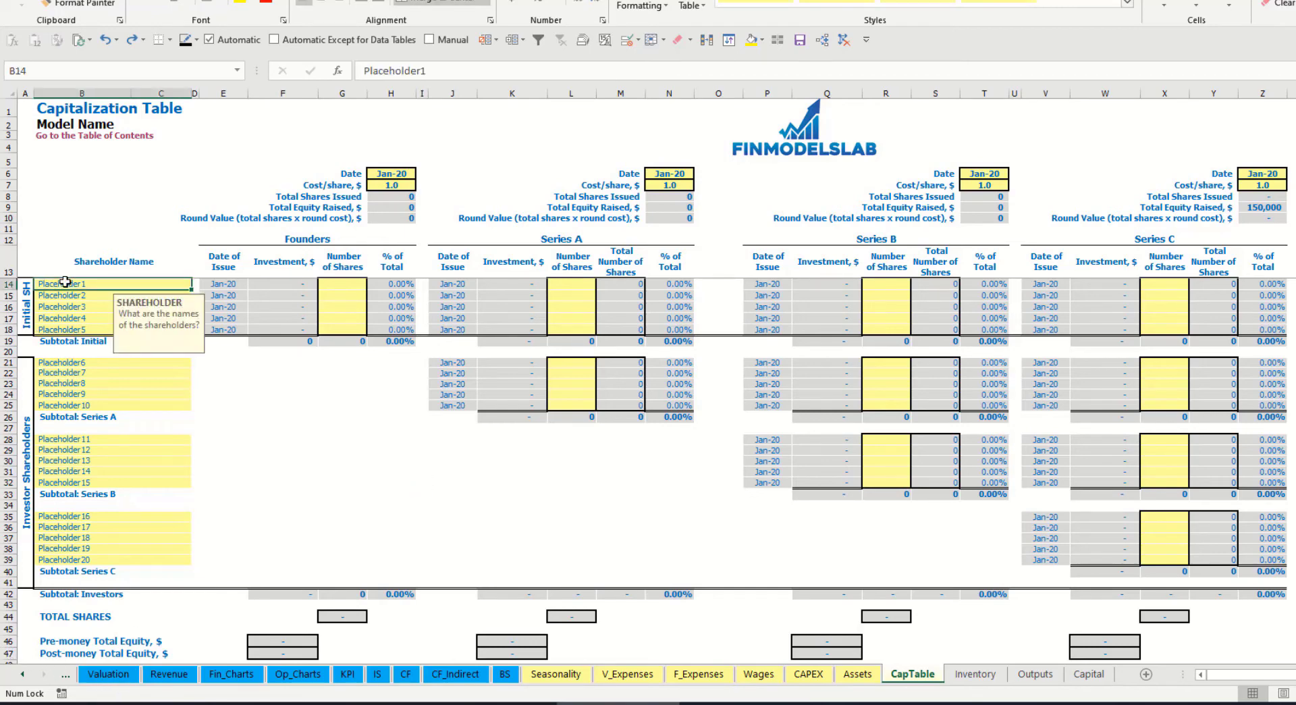
type("Foun")
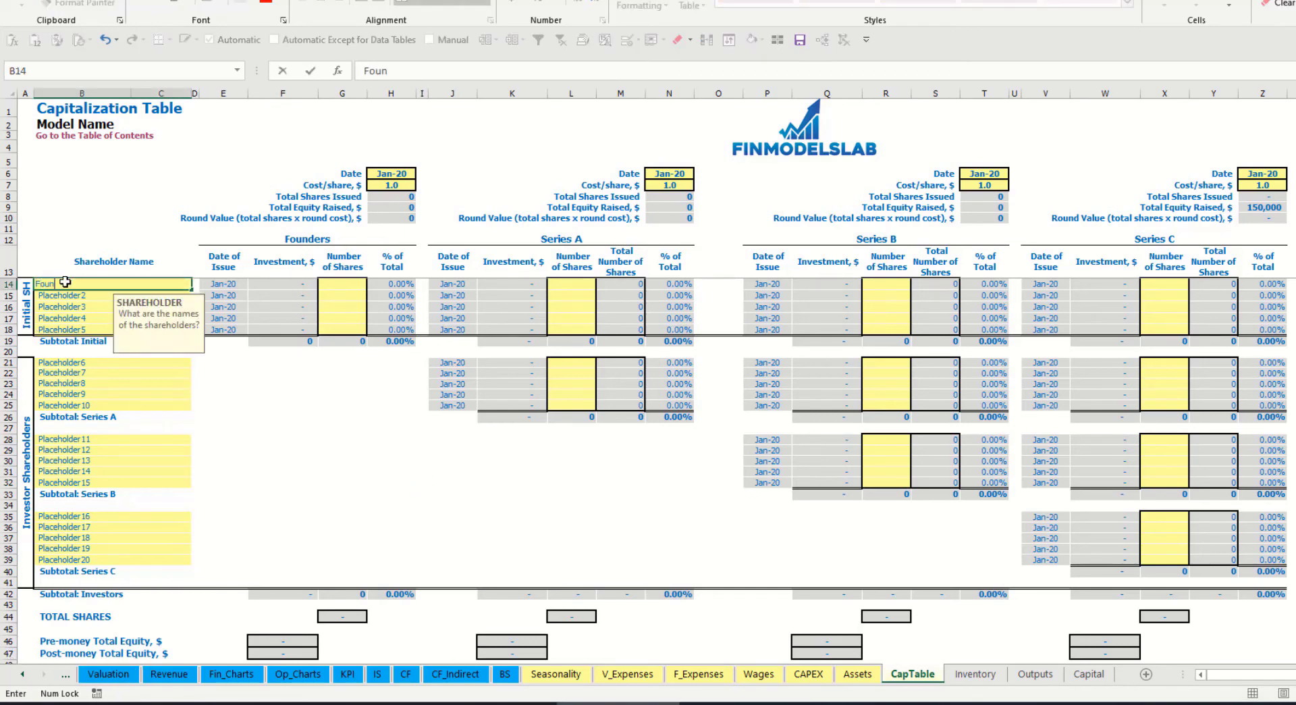
type("der 1")
key("ctrl+Return")
key("ctrl+c")
key("Down")
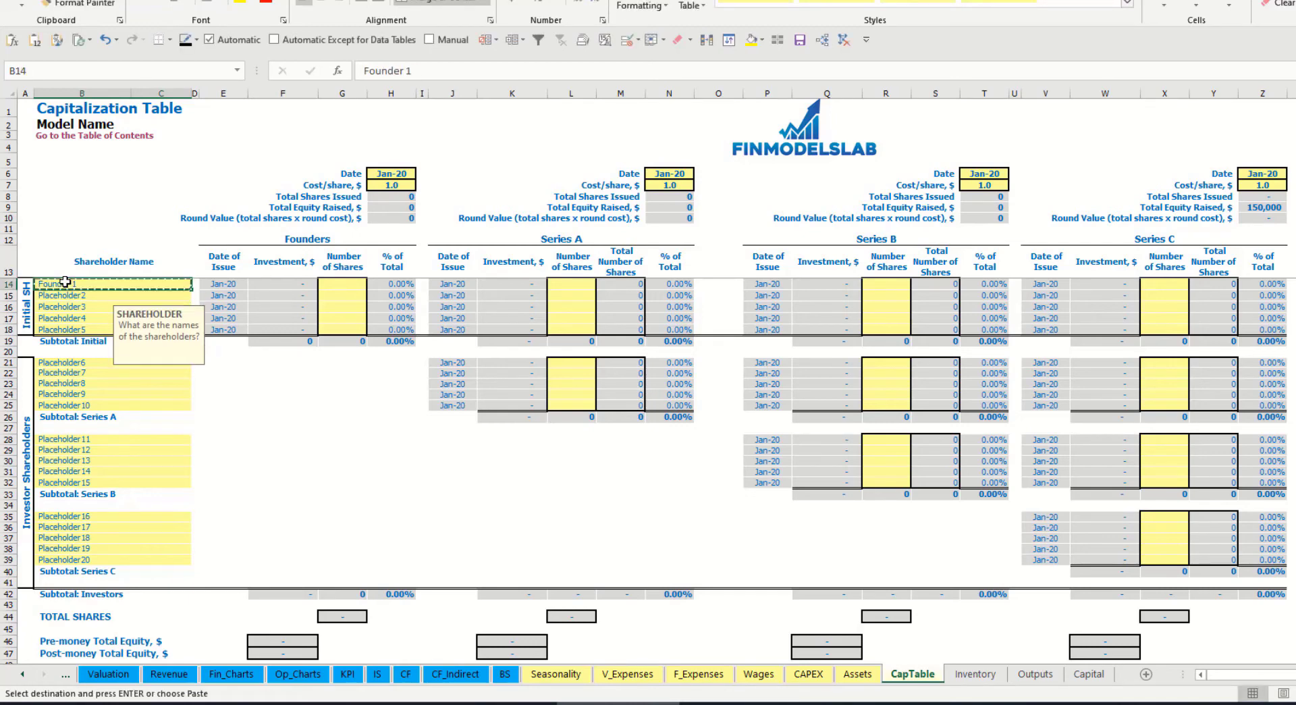
key("ctrl+v")
left_click(428, 75)
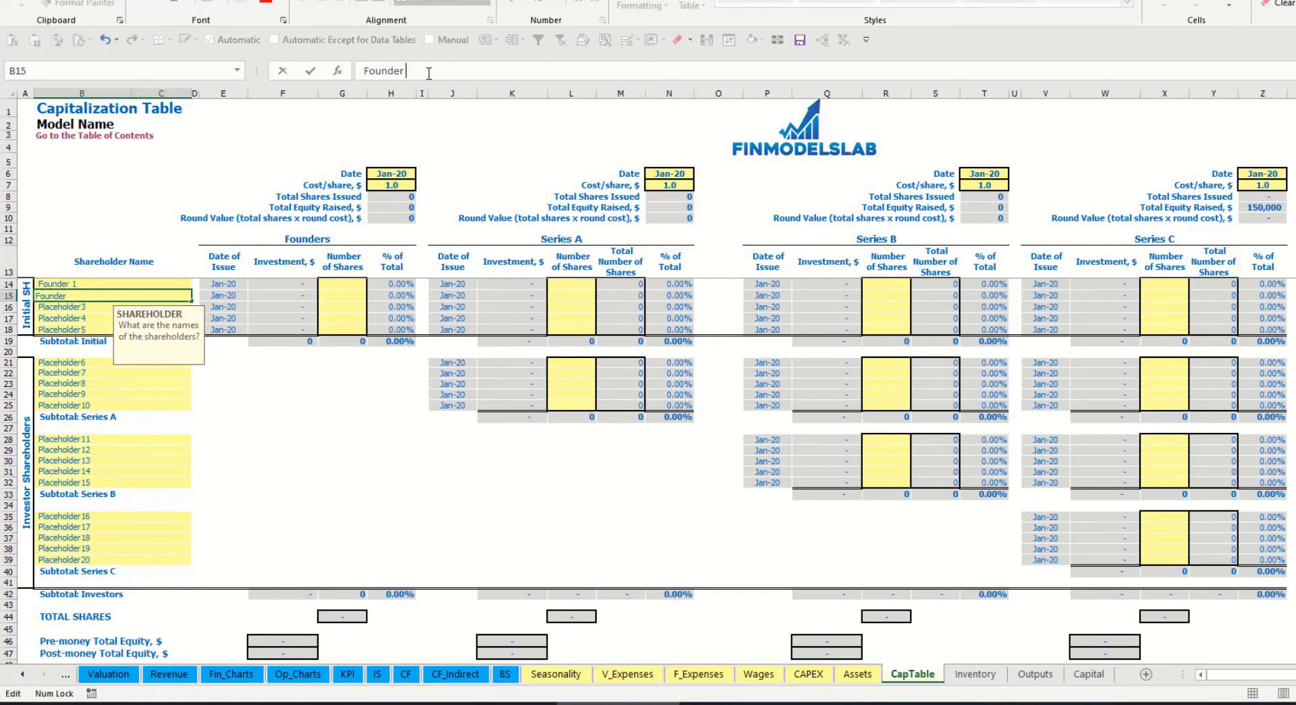
type("2")
key("Return")
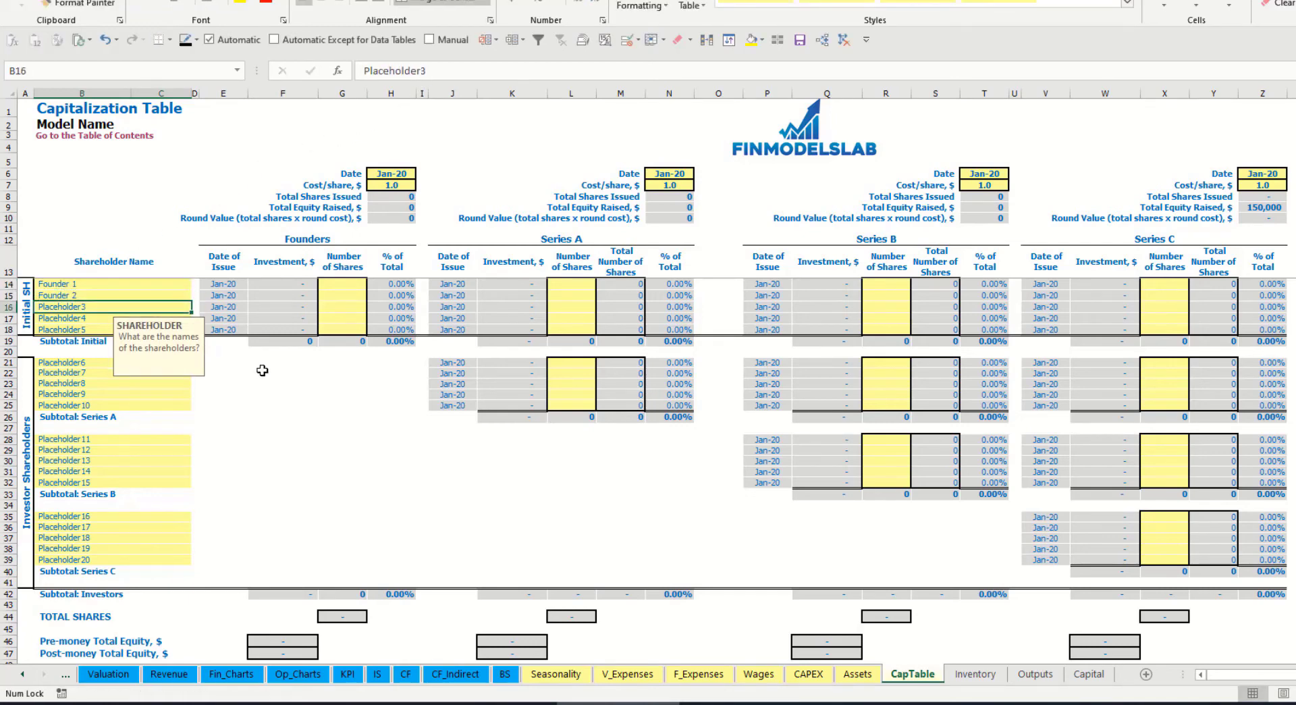
Step: Issue 10,000 founders' round shares to Founder 1 and 20,000 to Founder 2
left_click(137, 284)
left_click(348, 285)
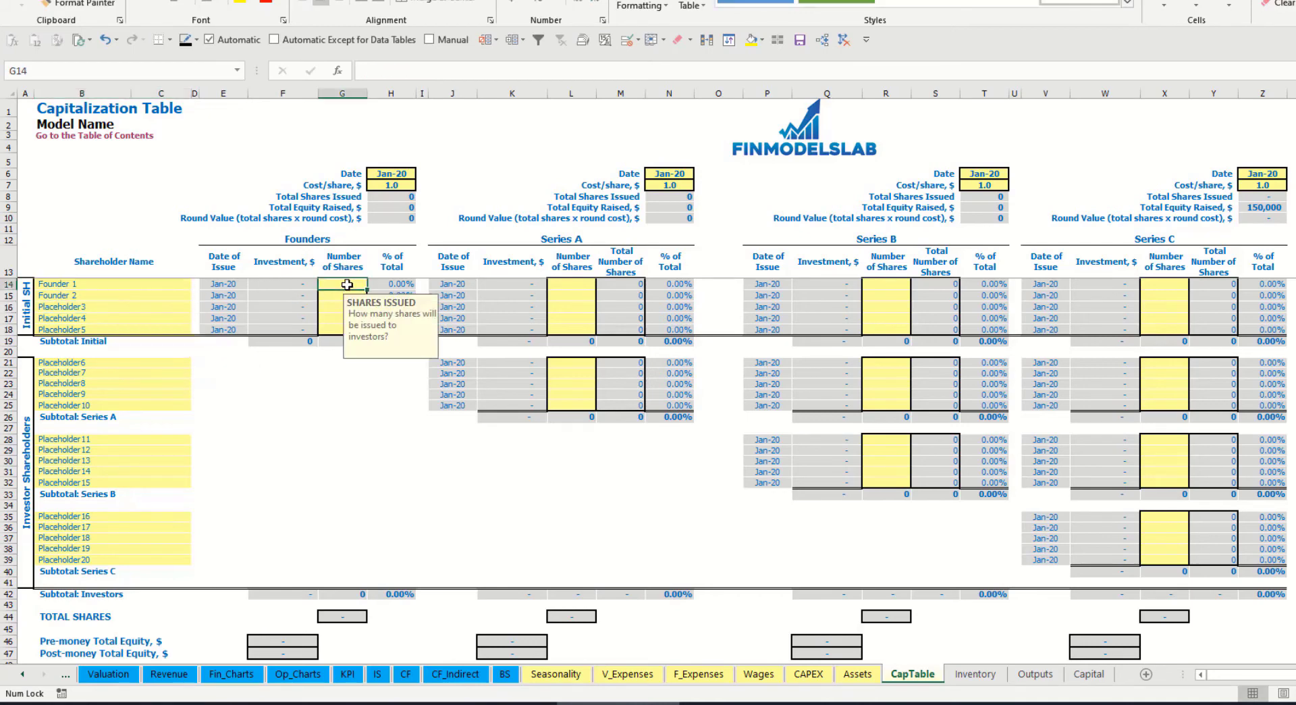
type("10,0")
type("0")
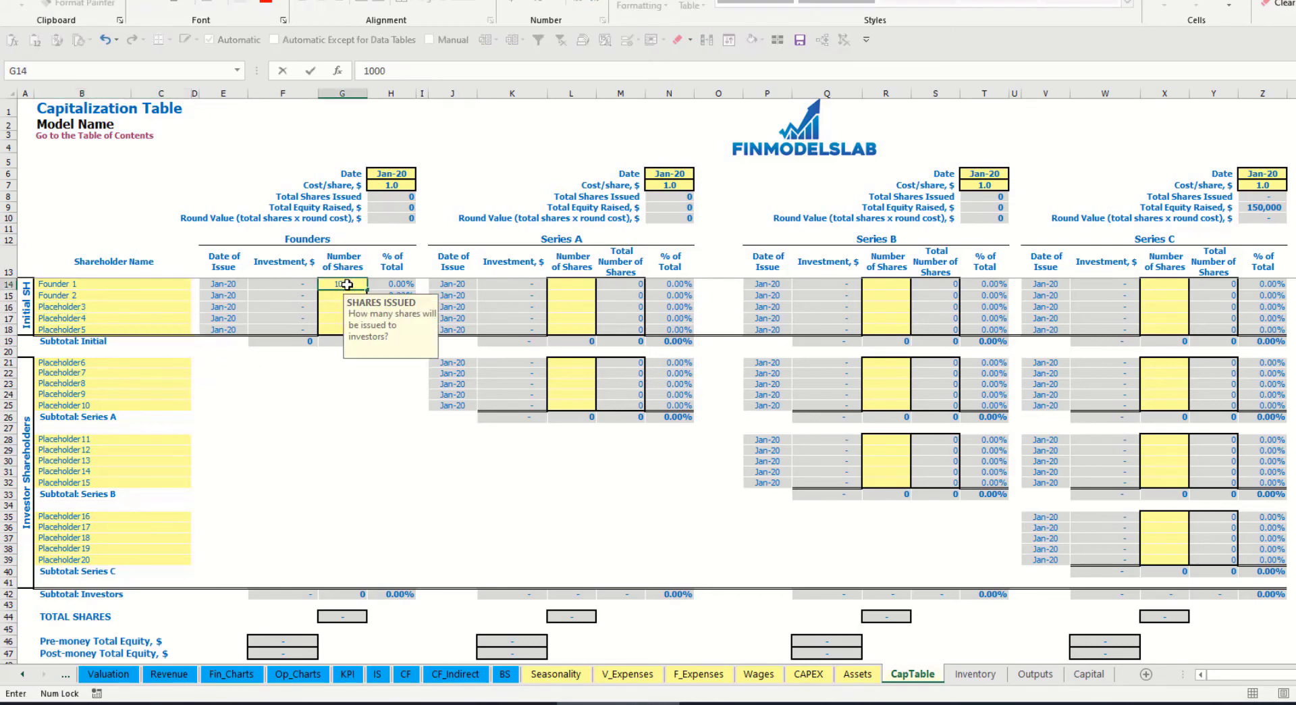
type("0")
key("Return")
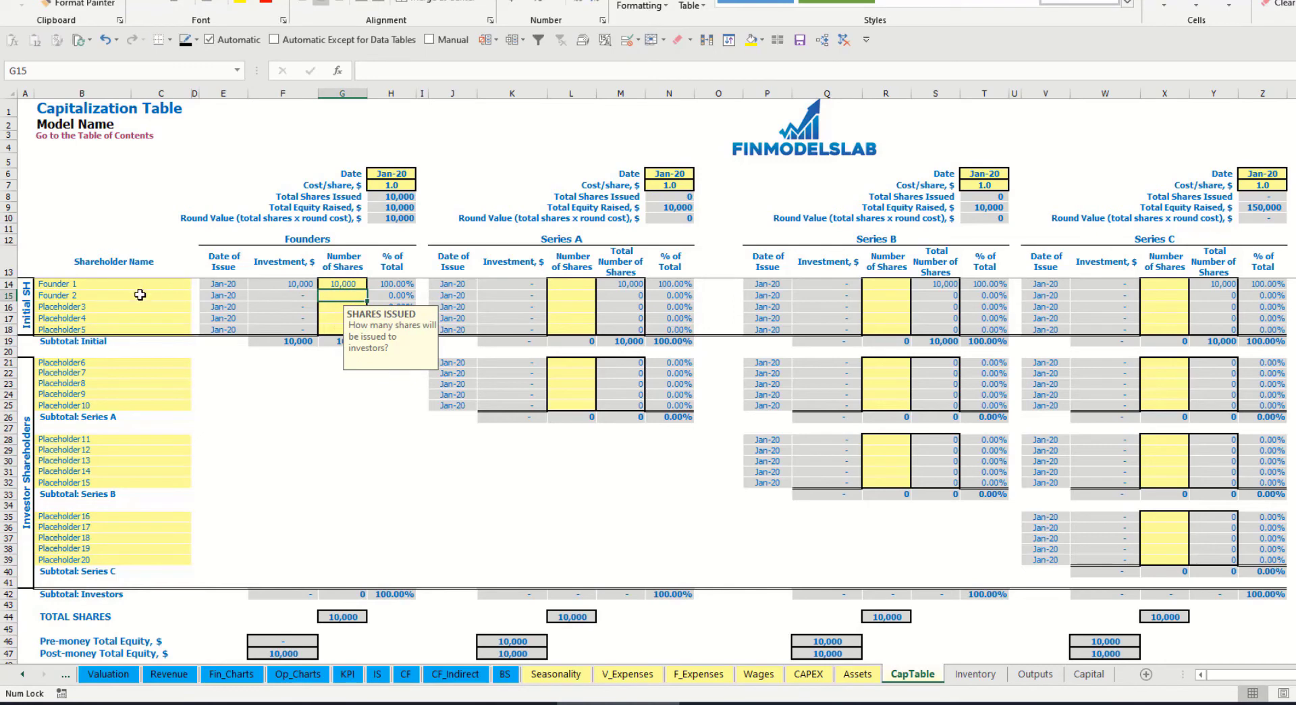
type("20000")
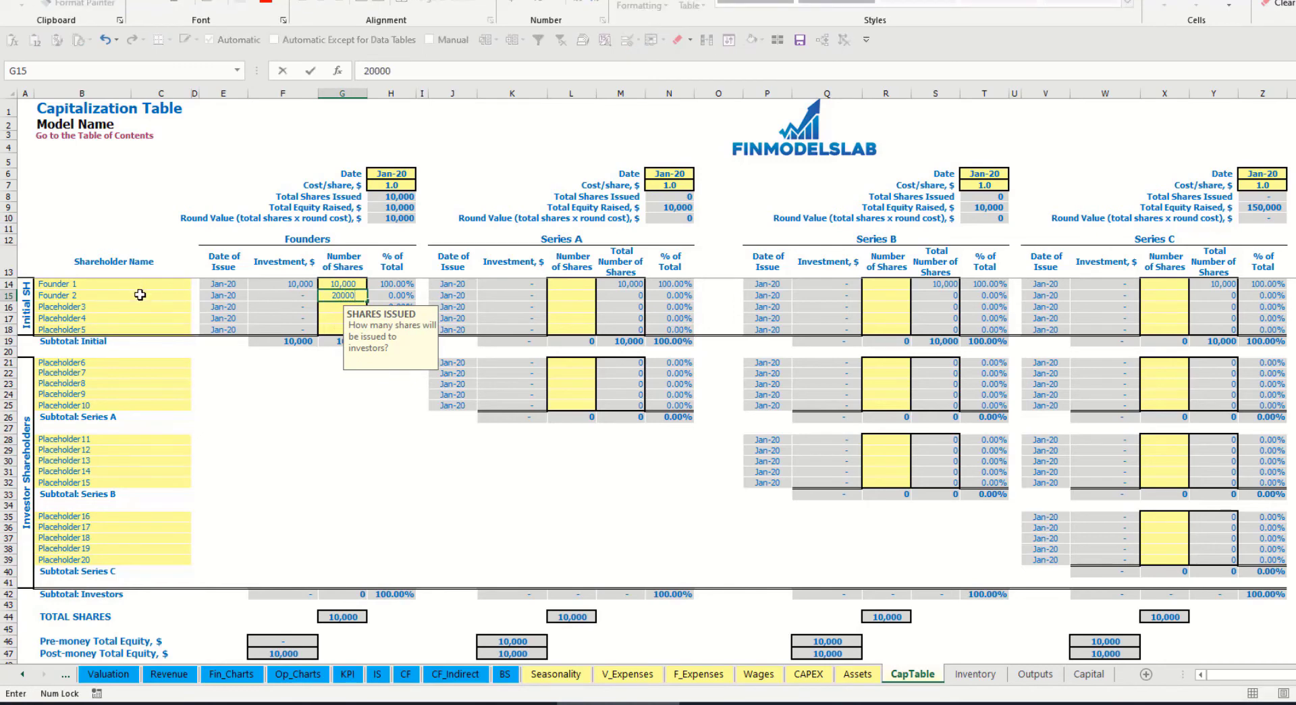
Step: Set the founders' round cost per share to $2.0 and its date to Feb-20
left_click(390, 175)
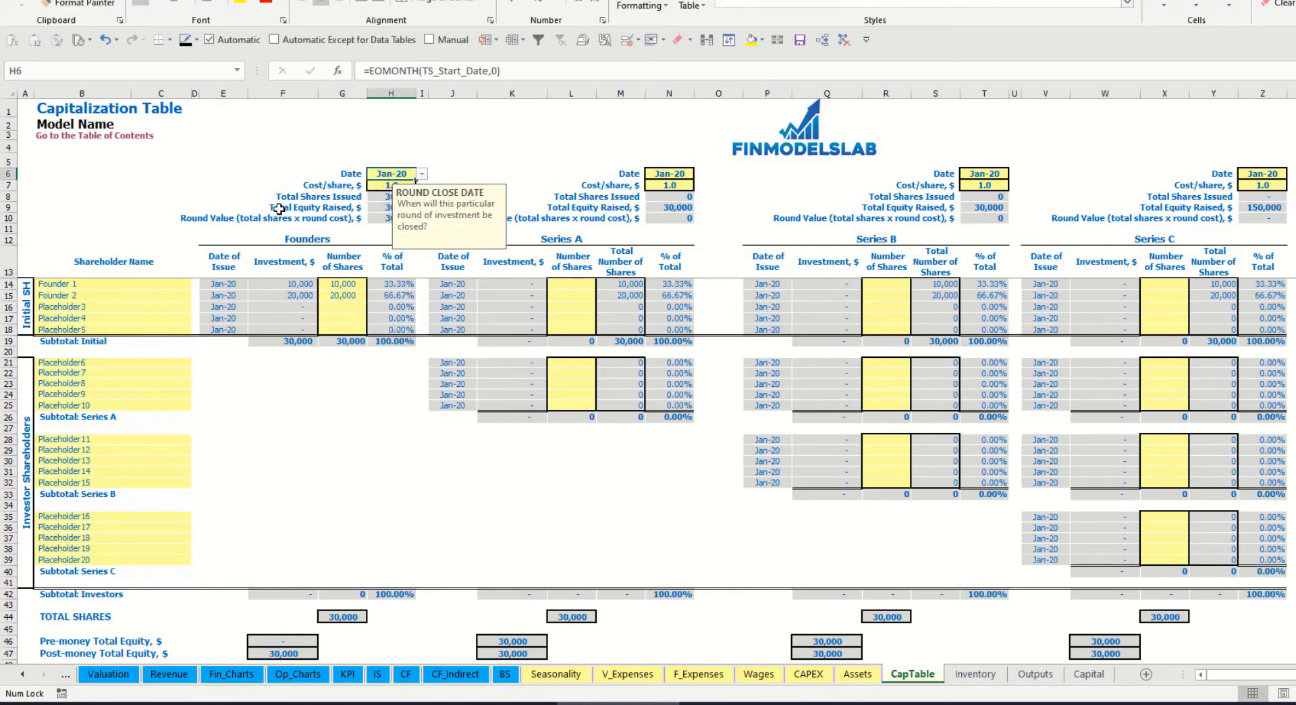
left_click(379, 187)
type("2")
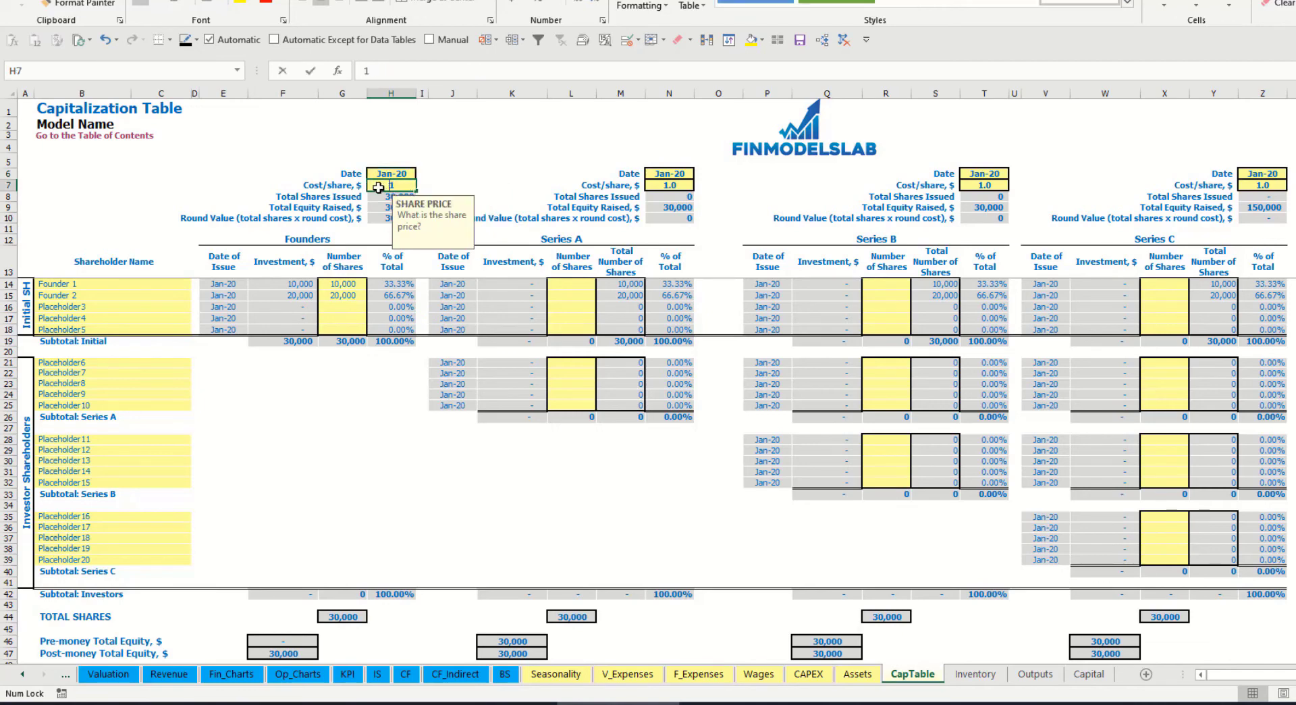
key("Return")
left_click(387, 175)
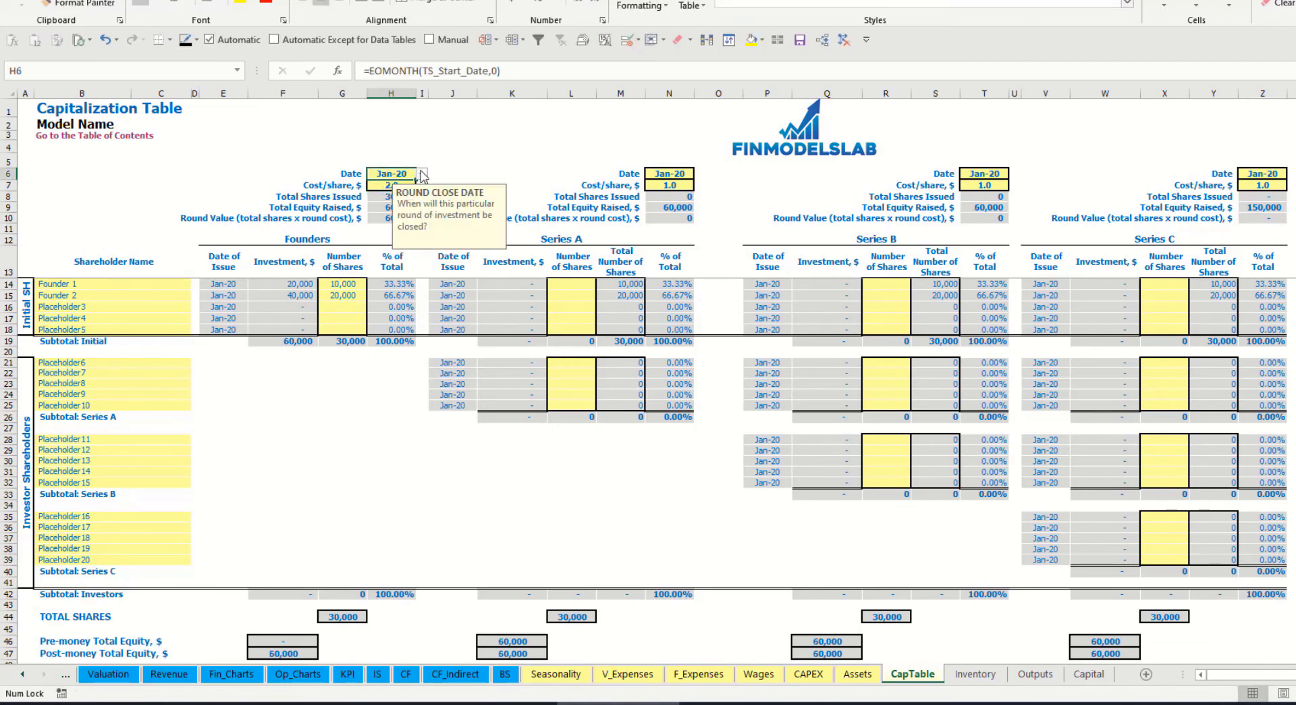
left_click(422, 173)
left_click(382, 200)
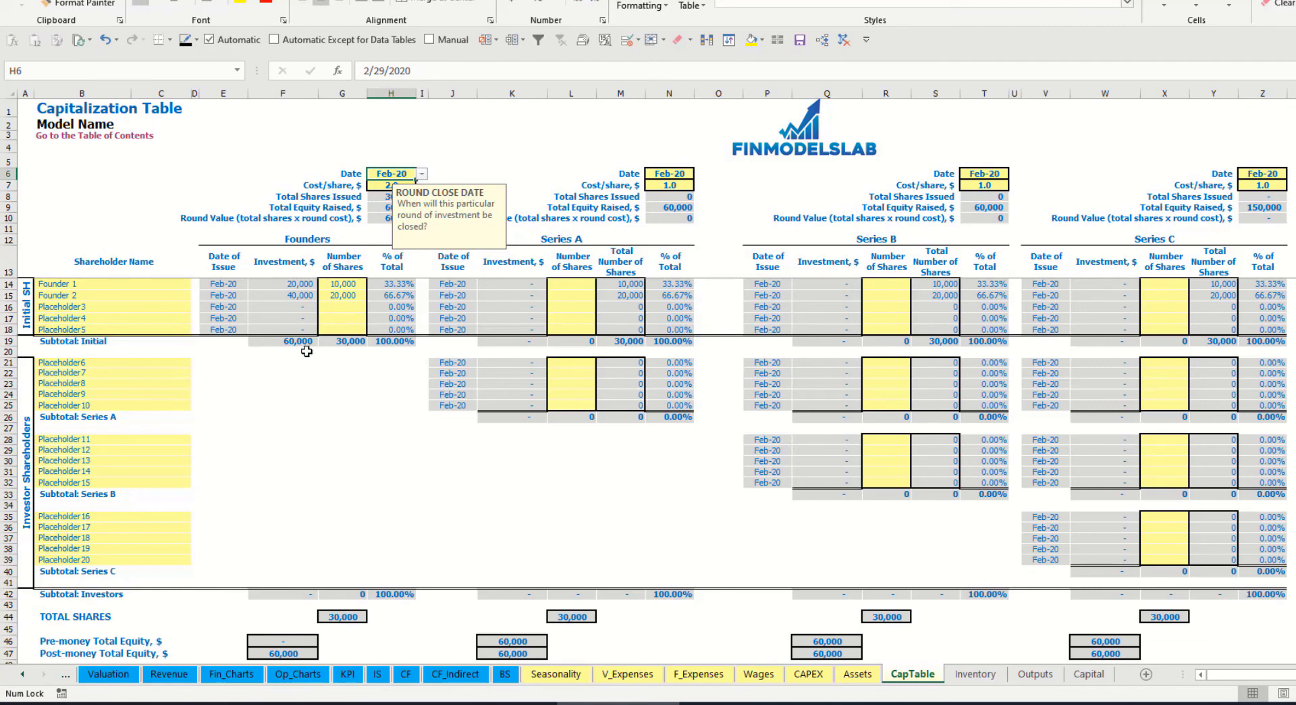
Step: Examine the founders' investment amounts and subtotal, the post-money total equity row, and Founder 1's ownership percentage
left_click(289, 285)
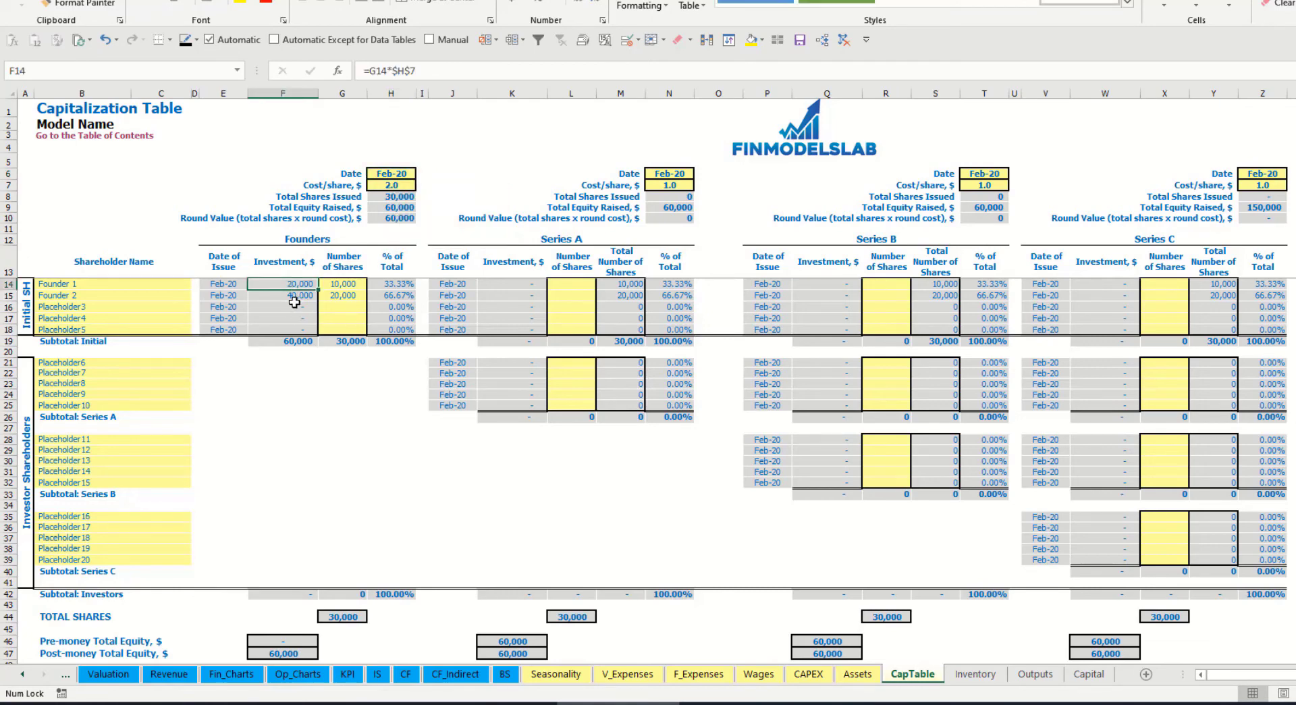
left_click(289, 297)
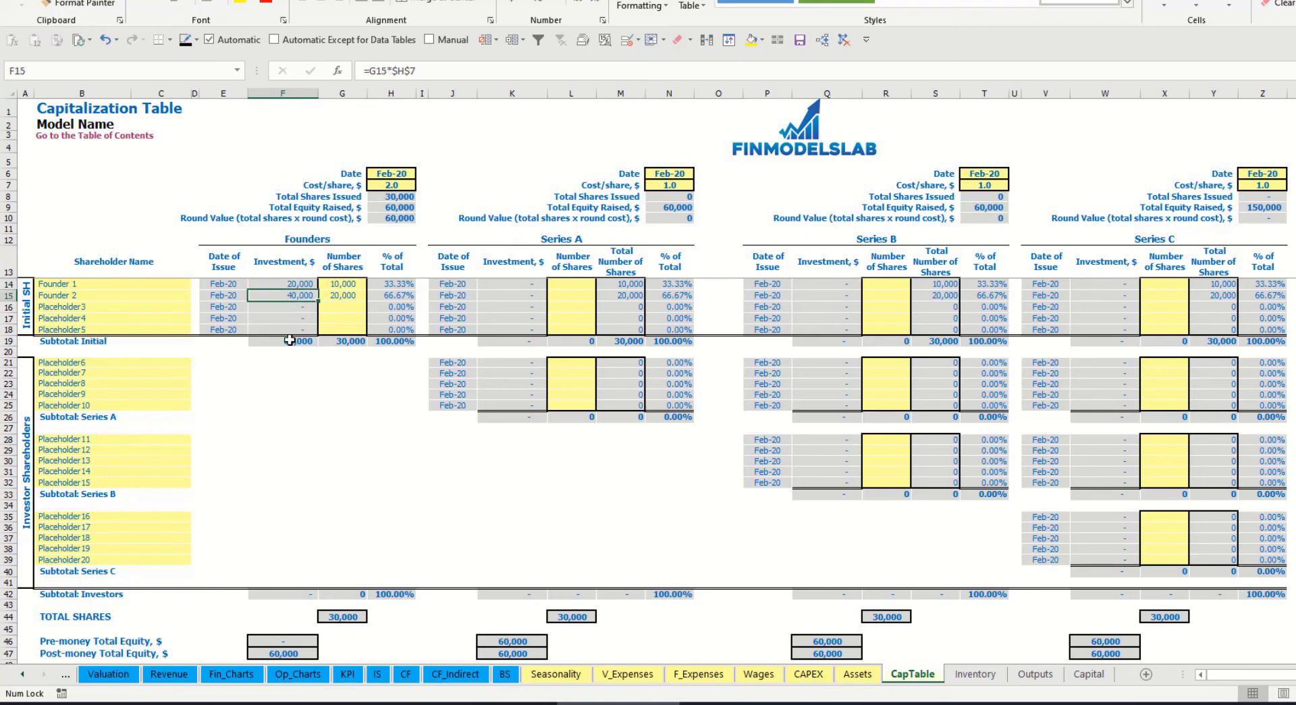
left_click(289, 342)
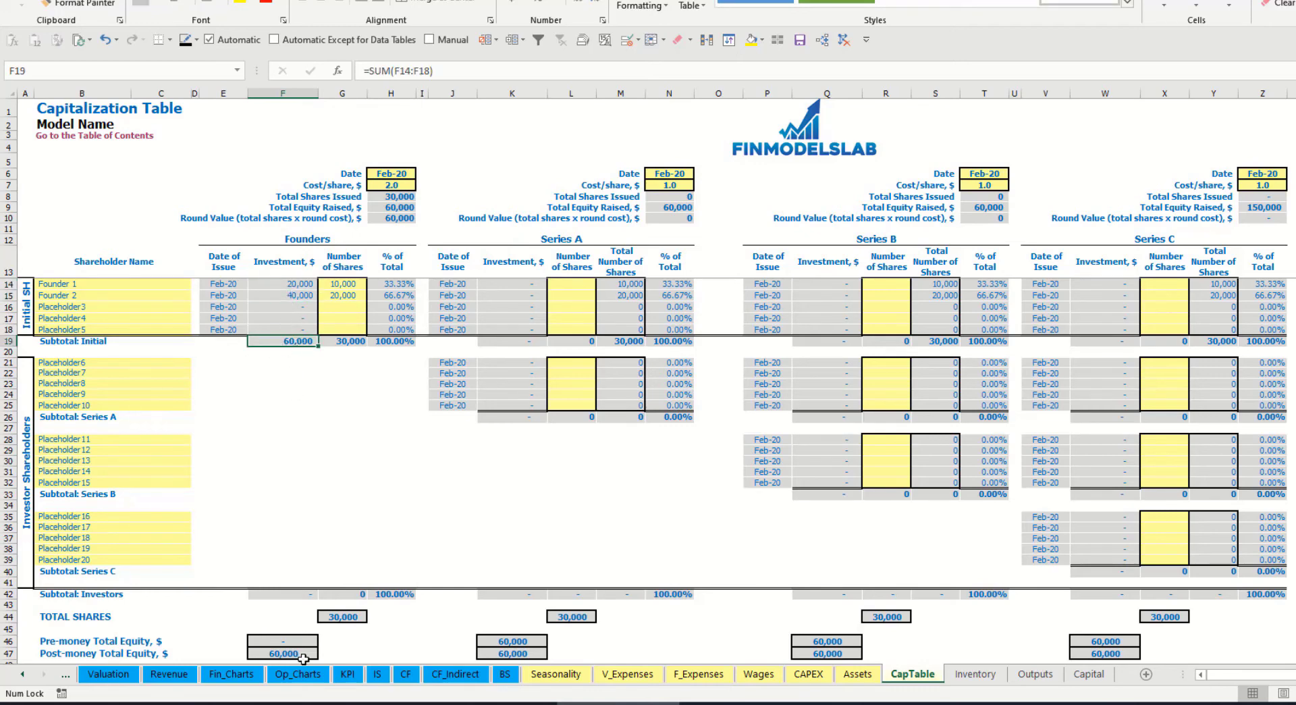
left_click(9, 653)
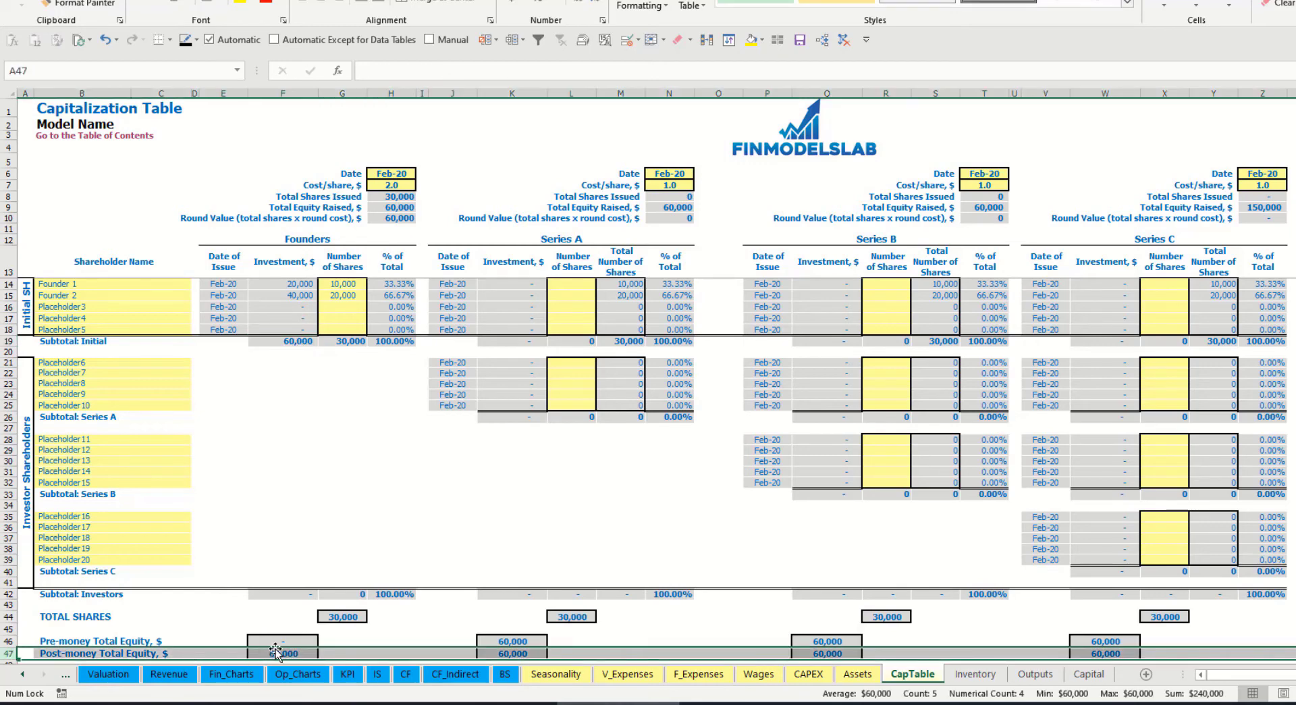
left_click(401, 286)
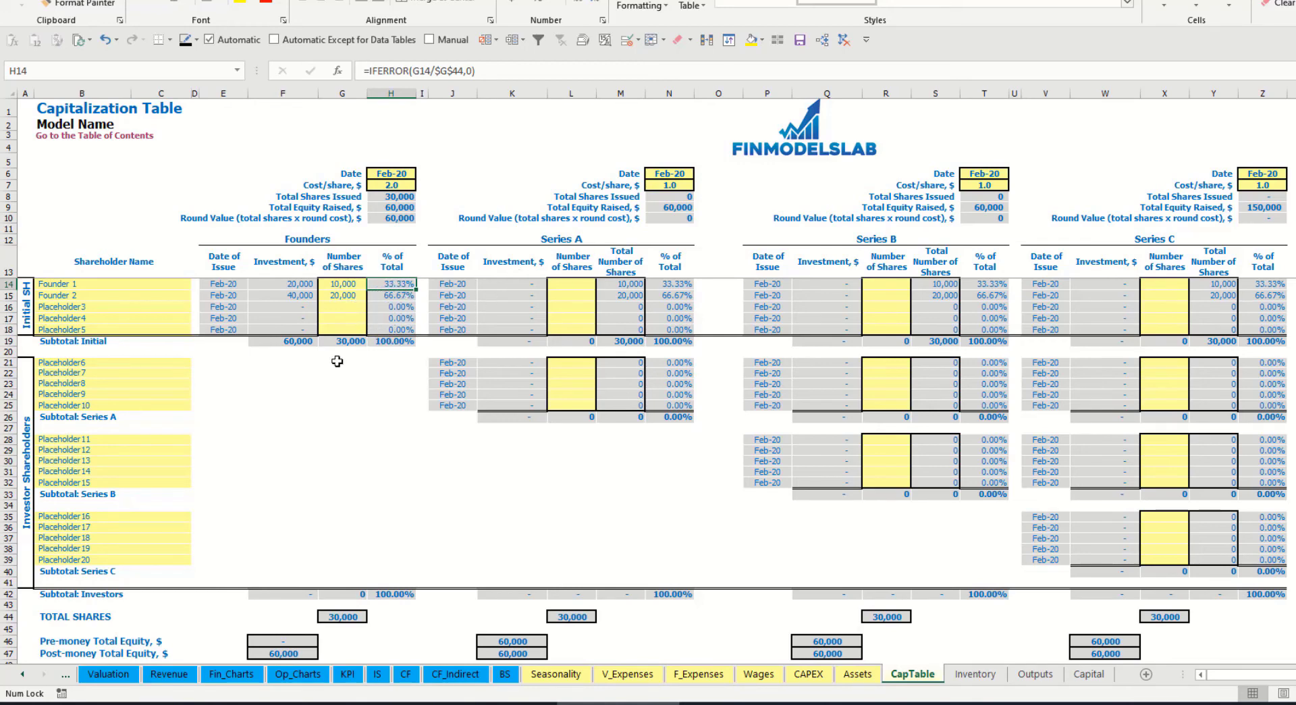
Step: Name the first Series A investor shareholder Investor 1
mouse_move(153, 365)
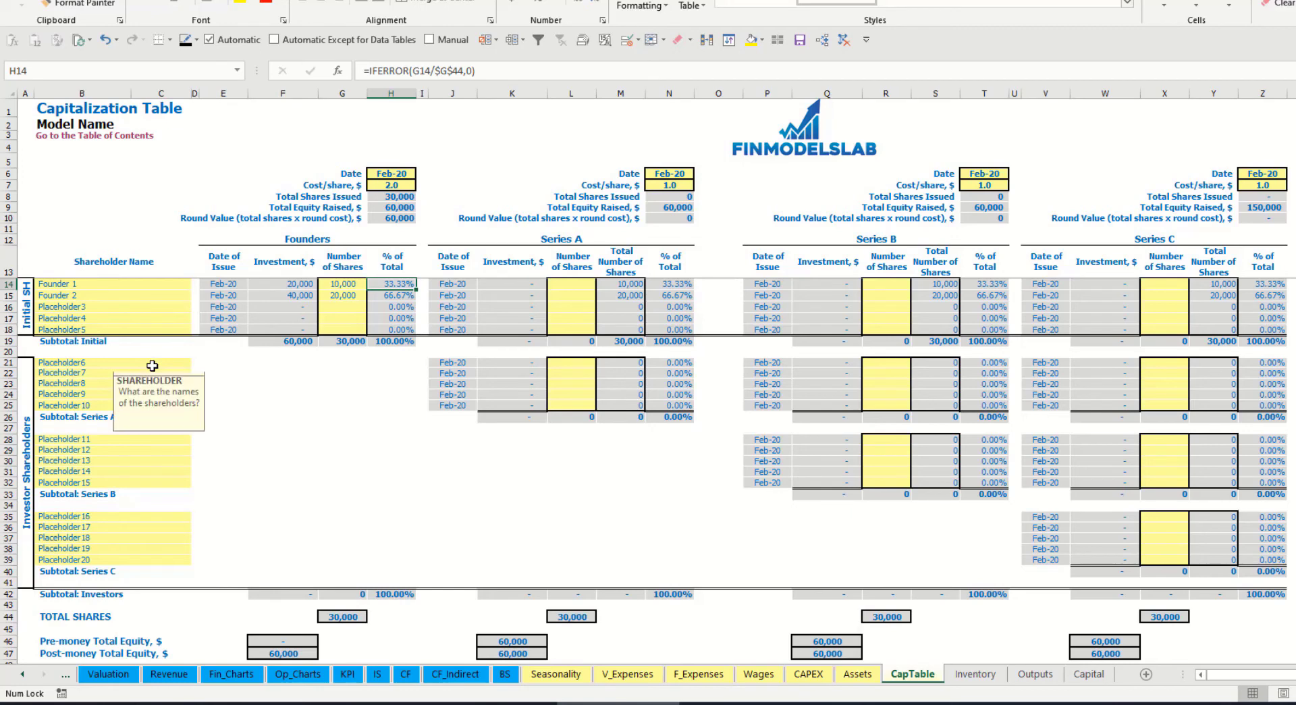
left_click(589, 242)
left_click(90, 360)
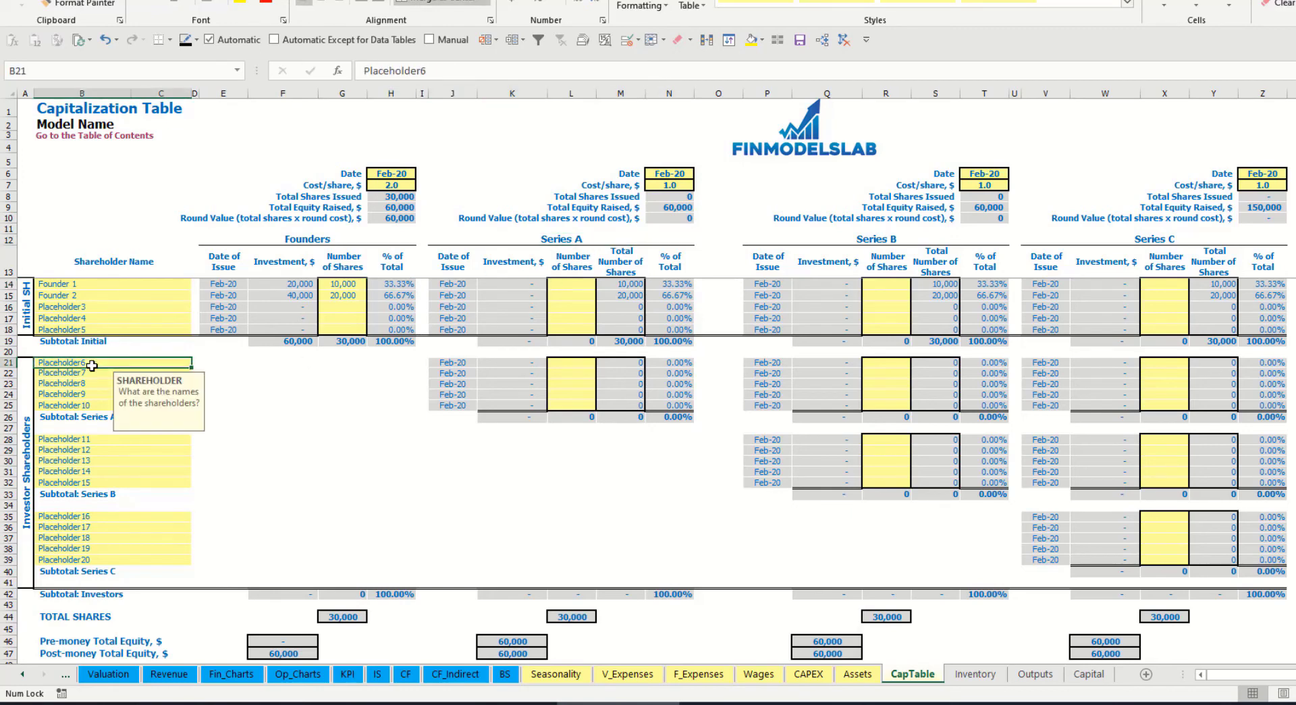
type("Investo")
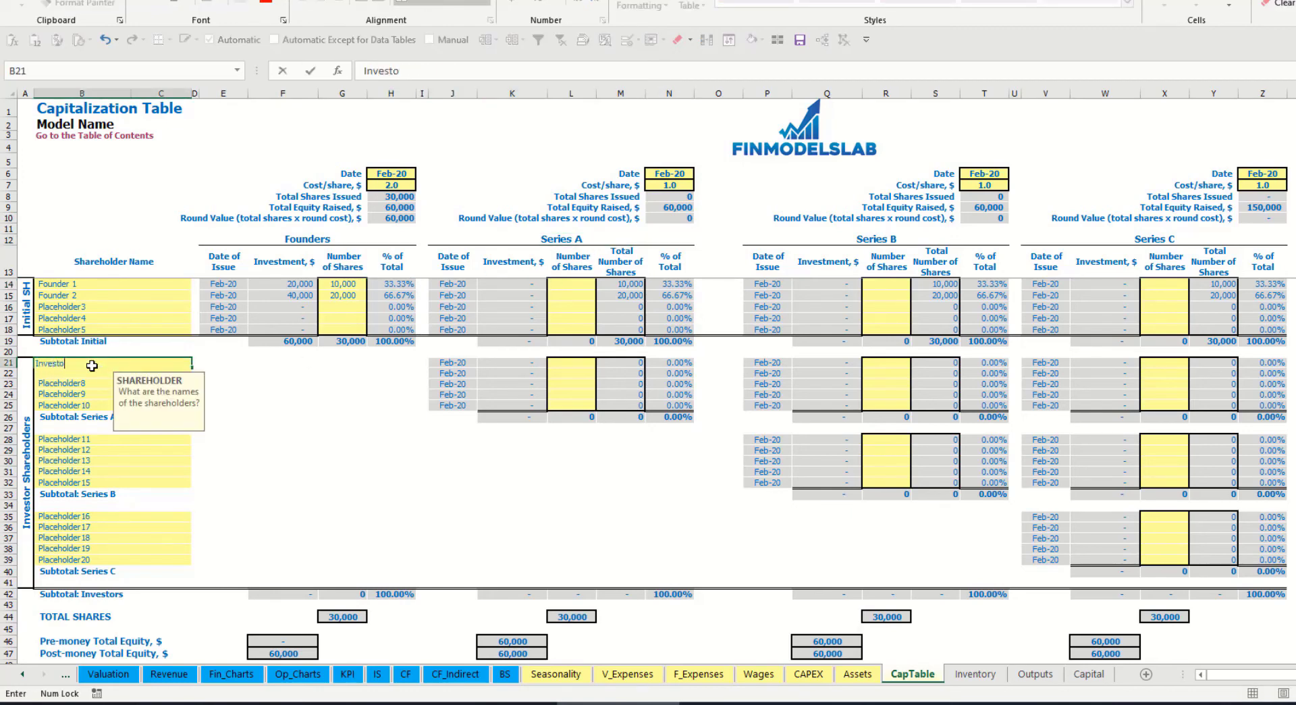
type("r 1")
key("Return")
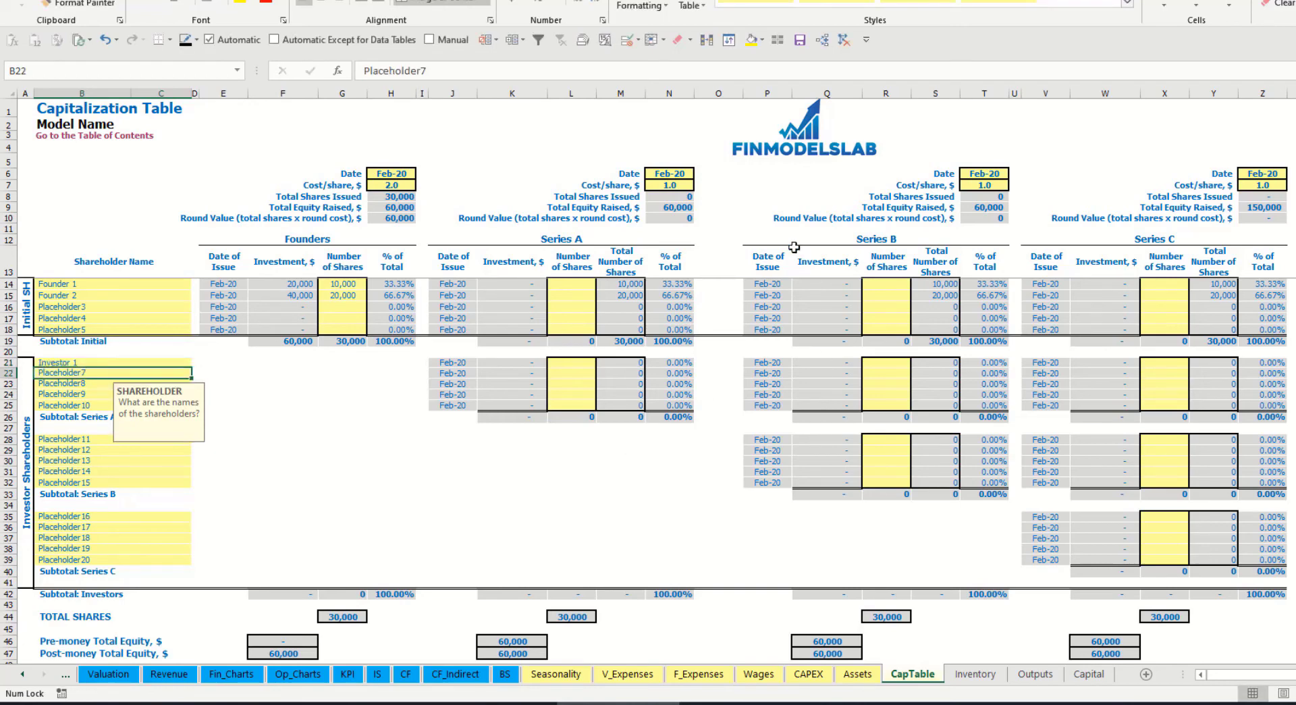
Step: Set the Series A round date to May-20 and its cost per share to $5.0
left_click(686, 174)
left_click(700, 174)
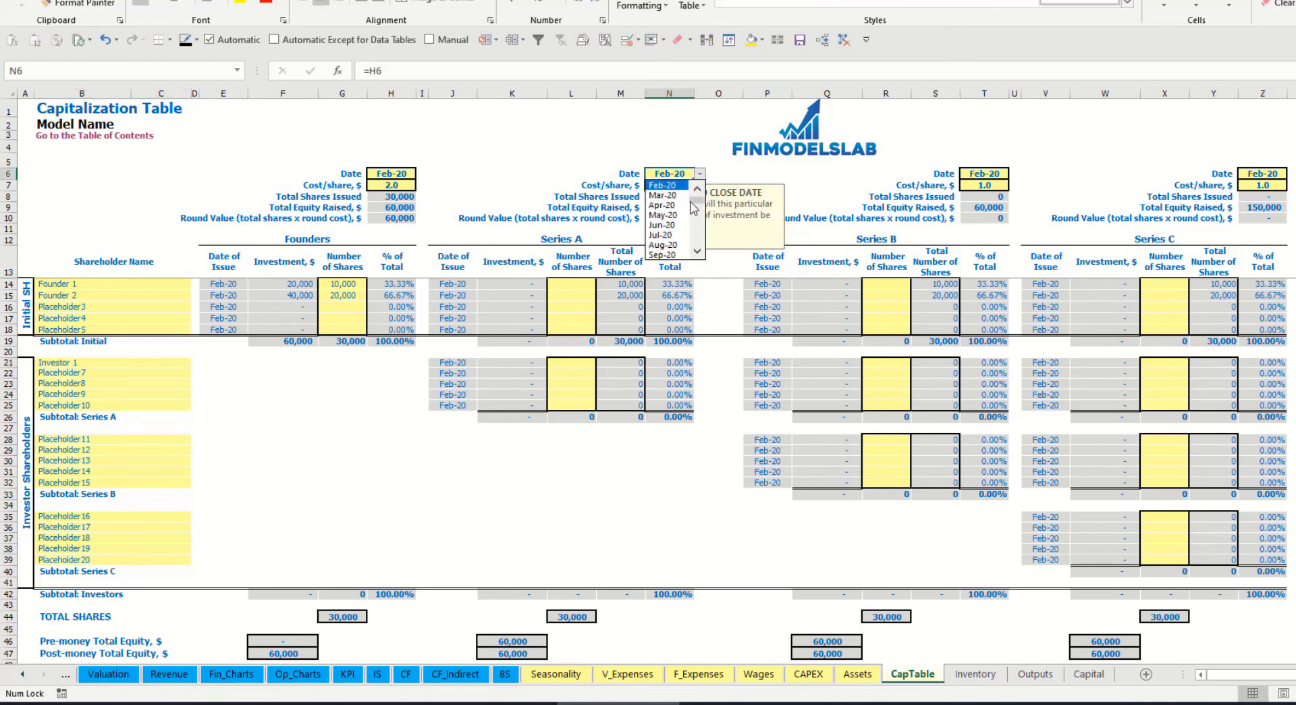
left_click(668, 217)
left_click(664, 184)
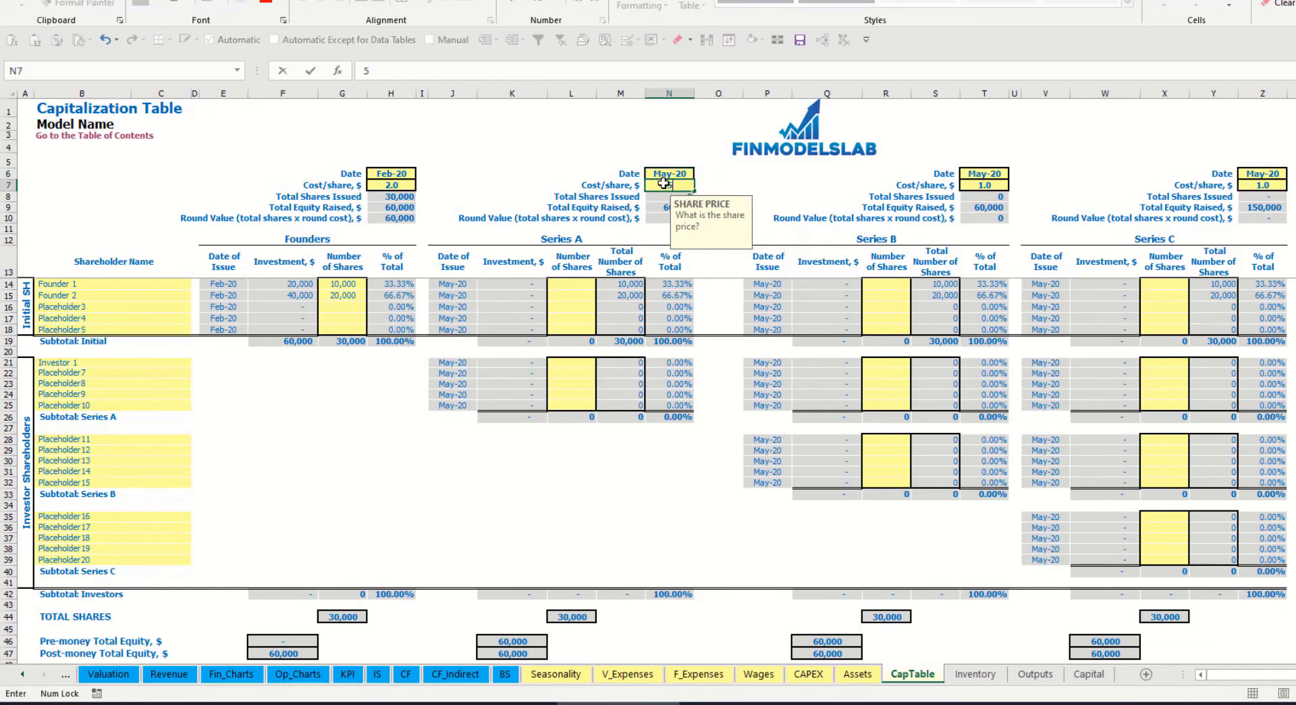
type("5")
key("Return")
Step: Issue 1,000 Series A shares to Investor 1
left_click(571, 362)
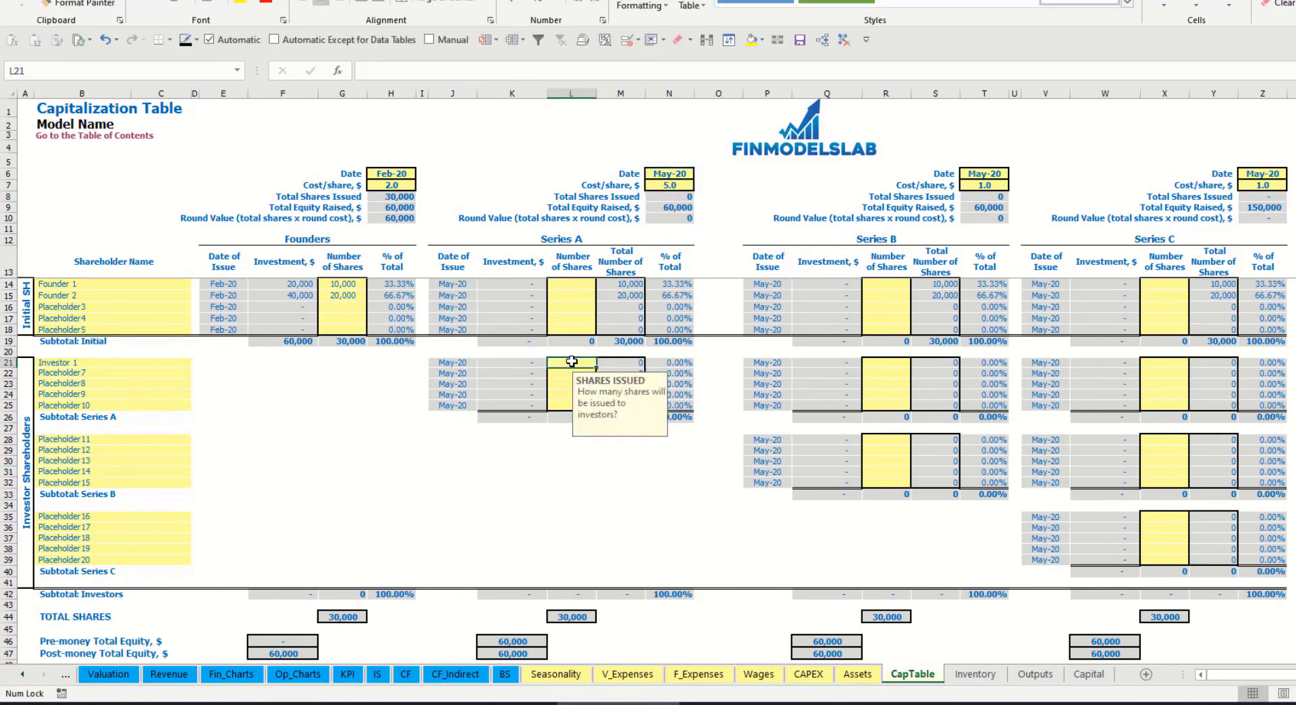
type("1000")
key("Return")
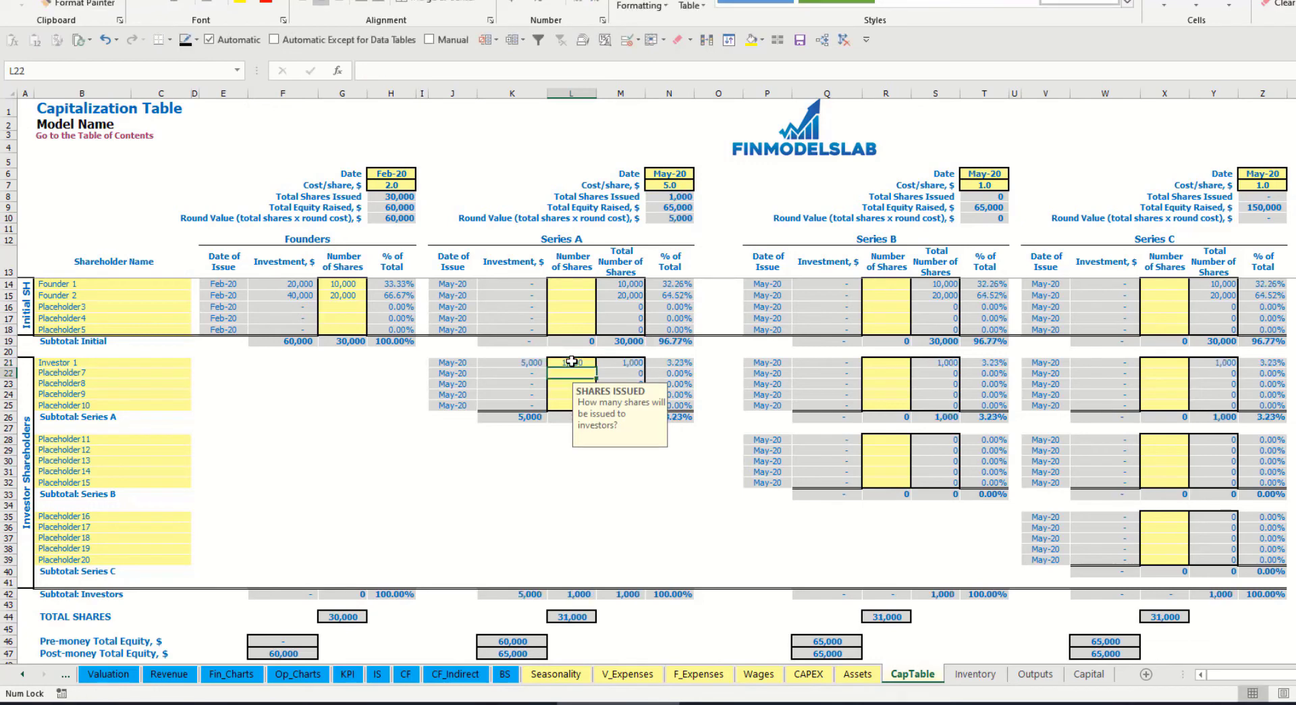
Step: Examine Investor 1's Series A investment, the pre-money and post-money total equity, and the ownership percentages of Investor 1 and both founders
left_click(517, 469)
left_click(522, 363)
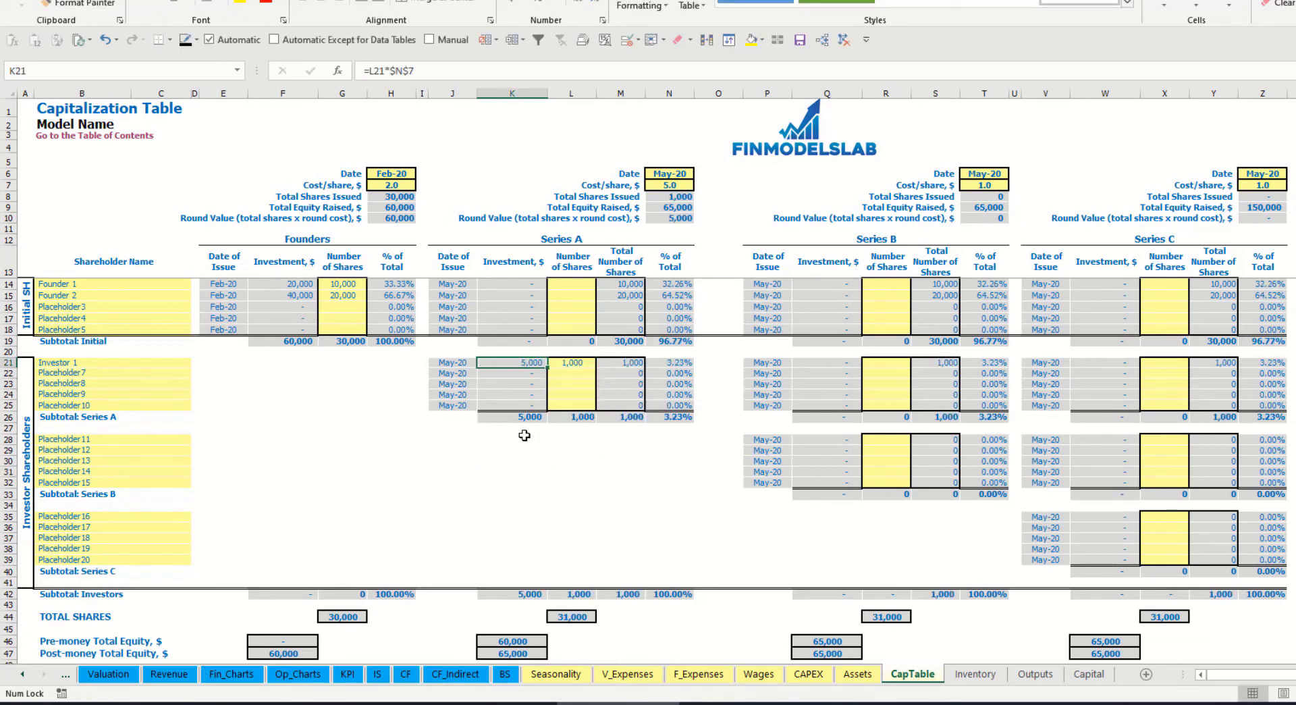
left_click(501, 637)
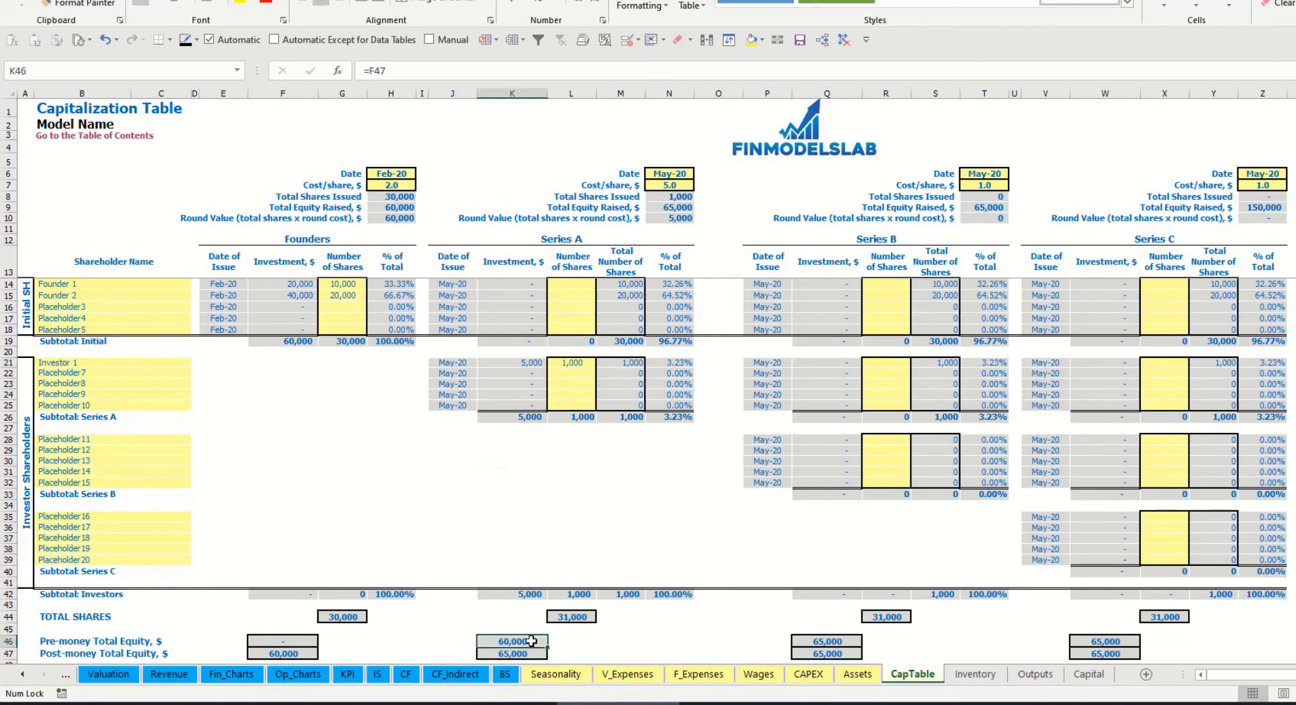
key("Down")
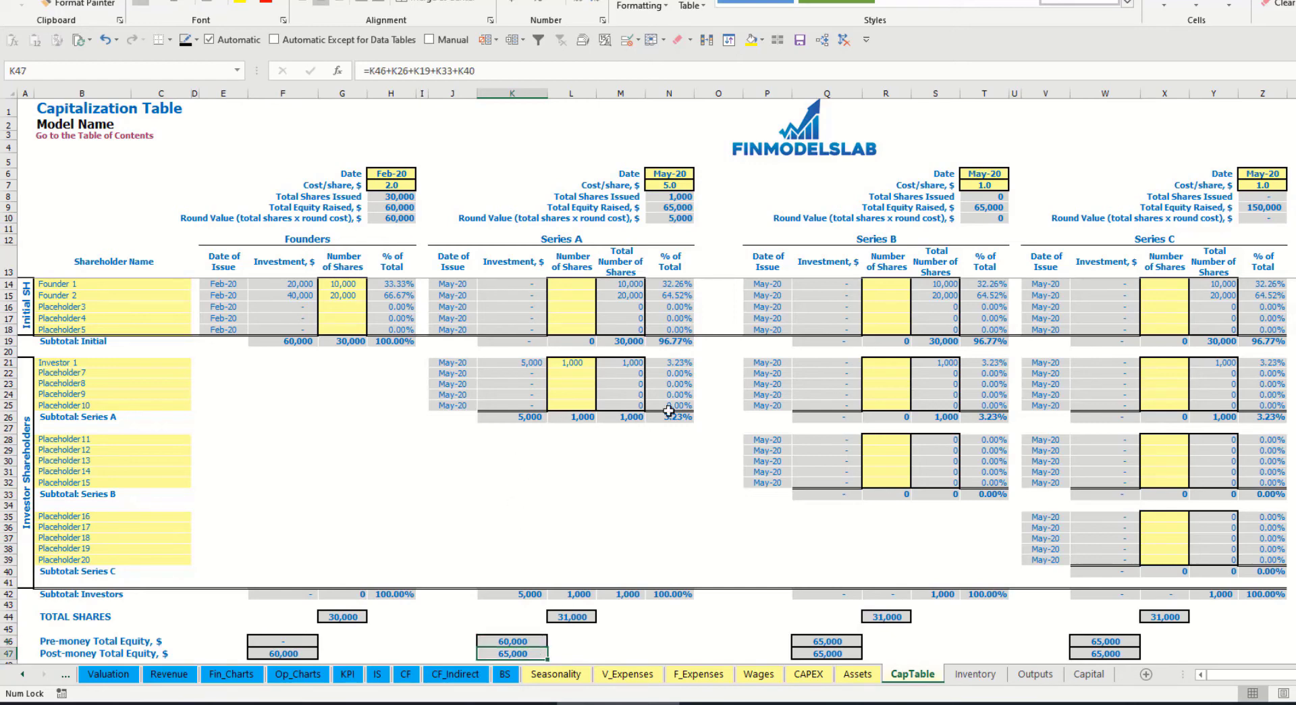
left_click(658, 362)
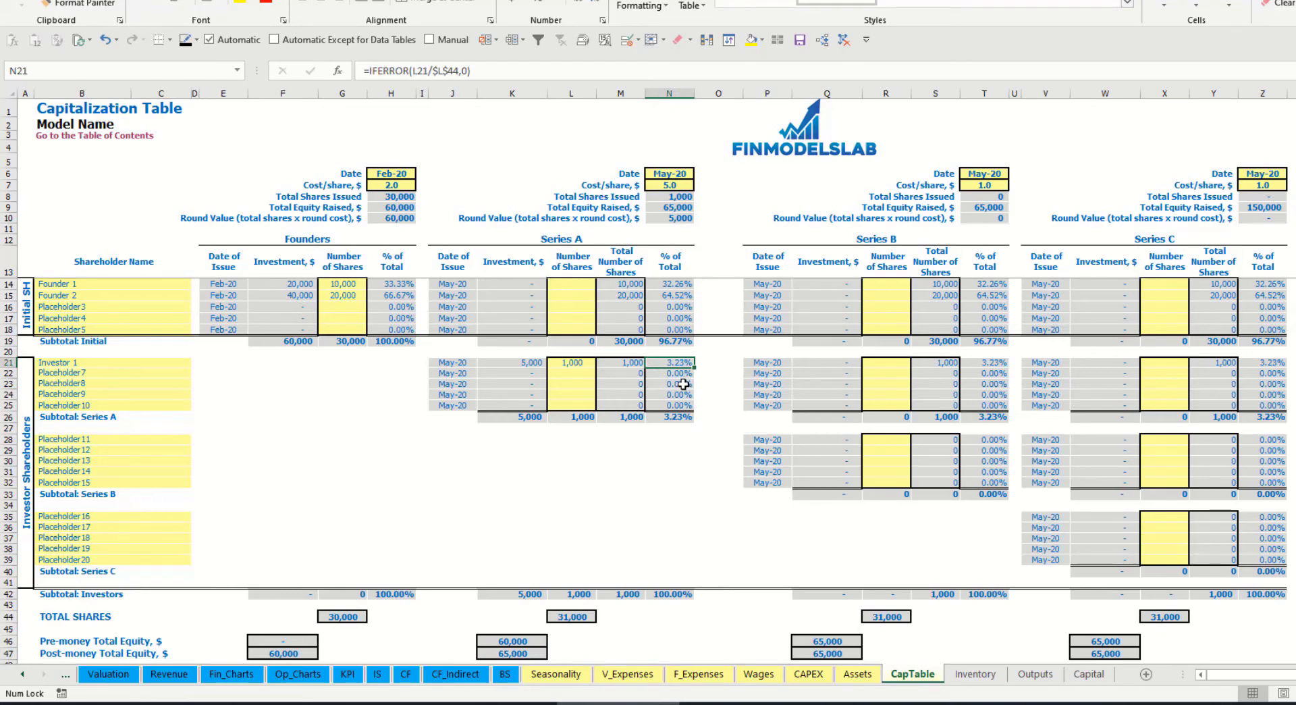
left_click_drag(143, 283, 143, 295)
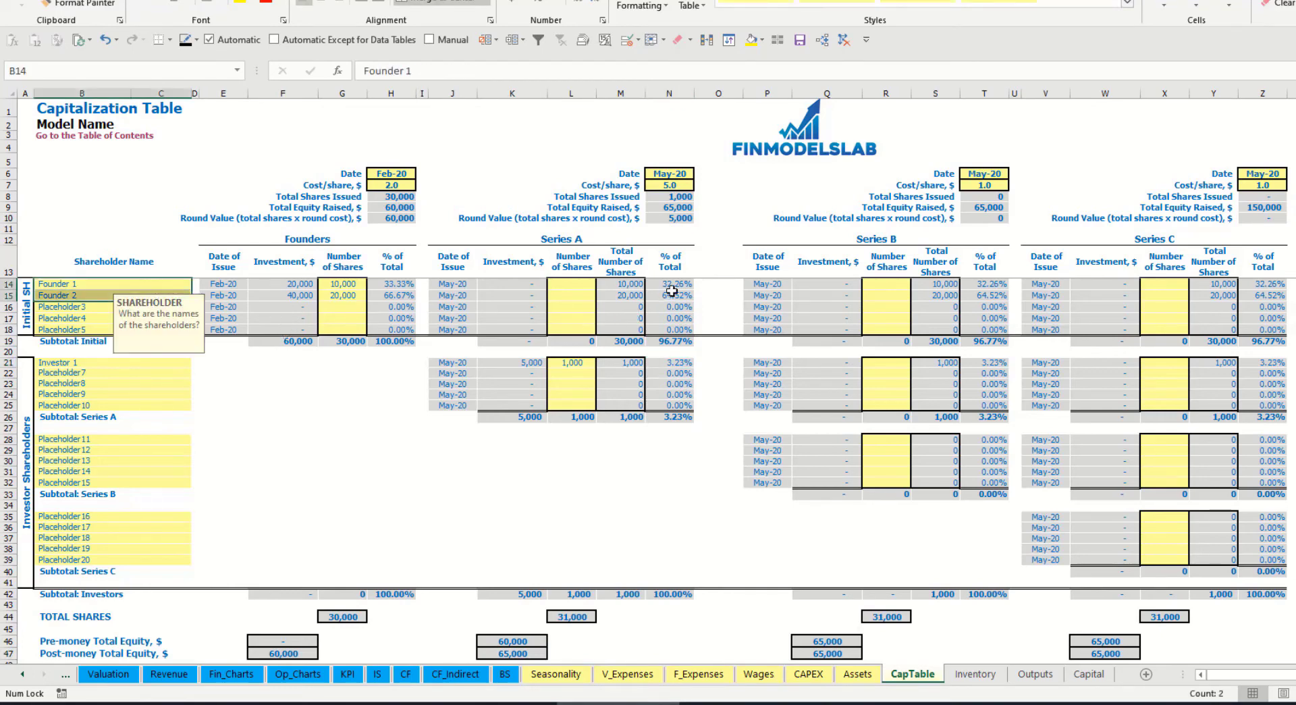
left_click_drag(672, 290, 675, 296)
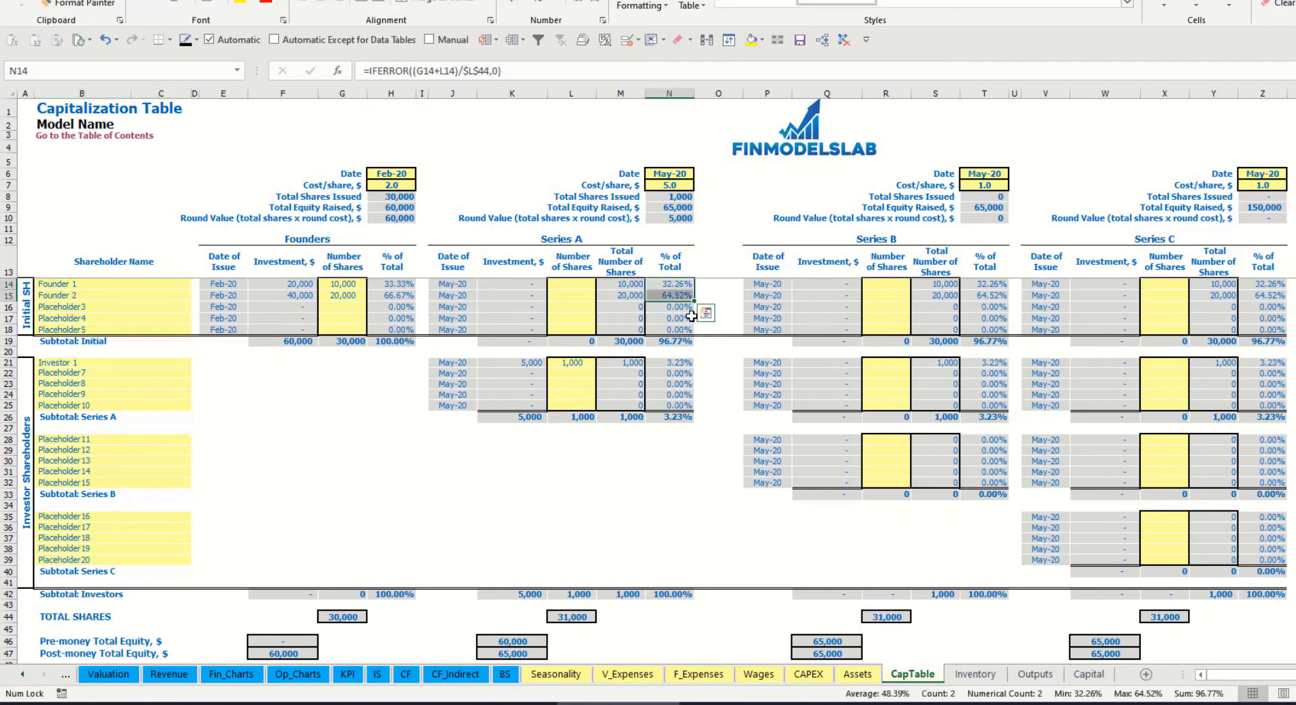
key("Up")
key("Down")
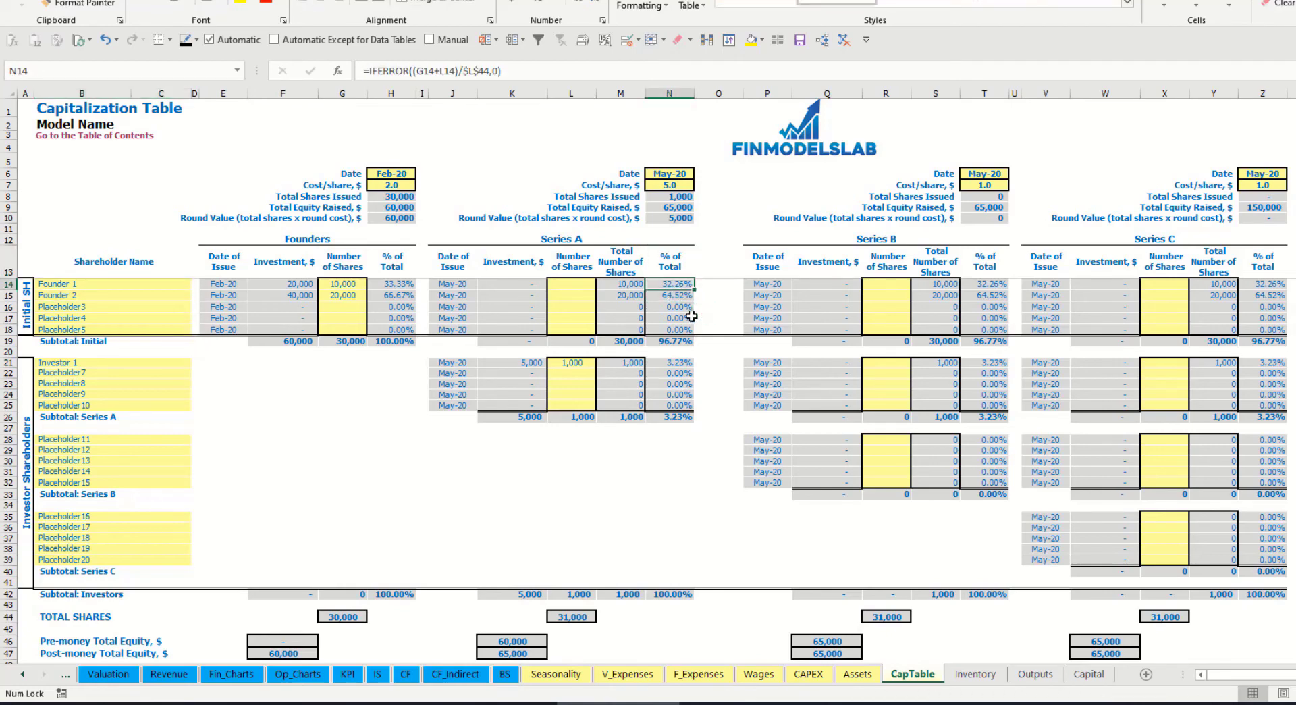
key("Down")
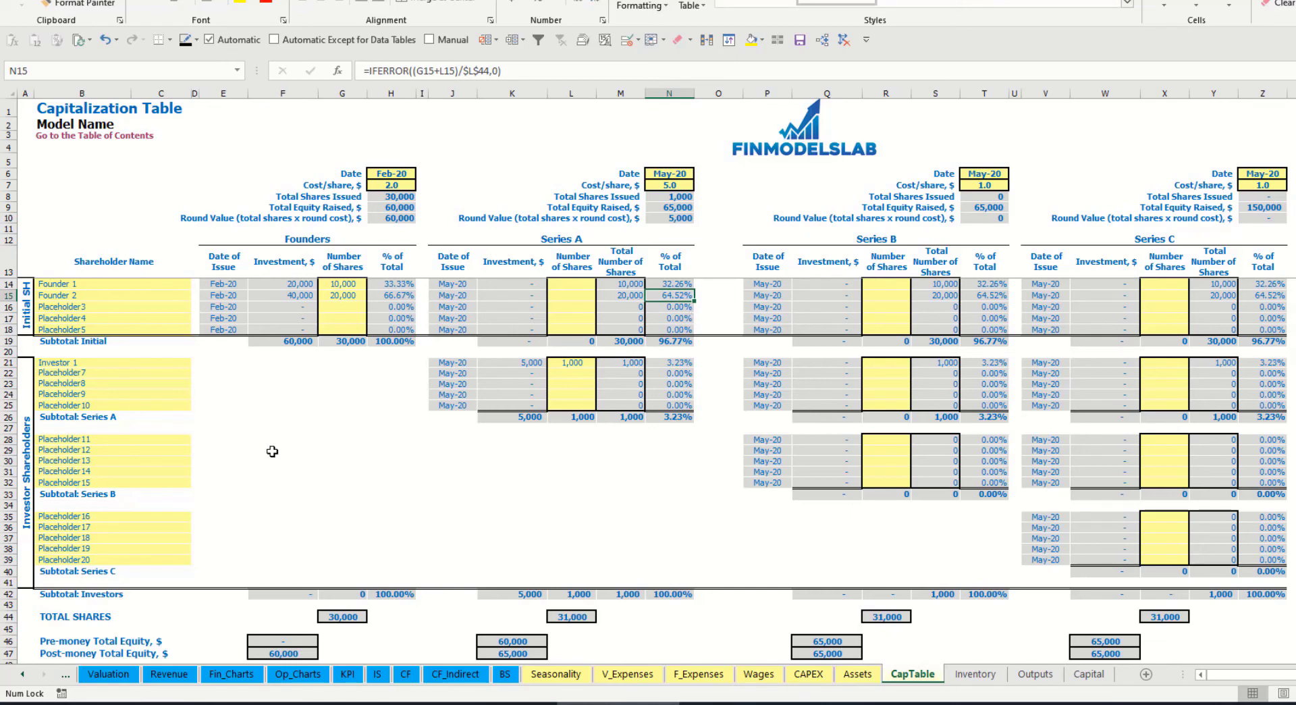
Step: Review the Series C shareholder name entries and the Series A investors' number-of-shares cells
left_click(121, 521)
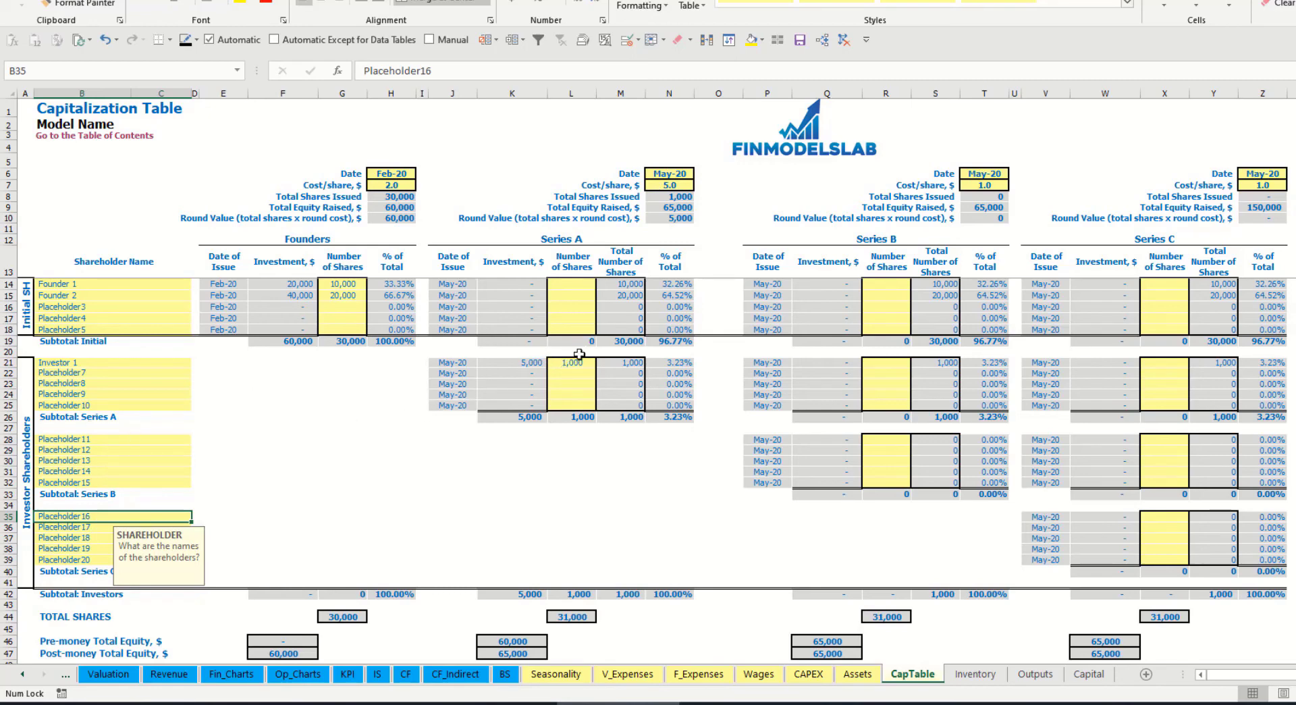
left_click_drag(577, 363, 561, 405)
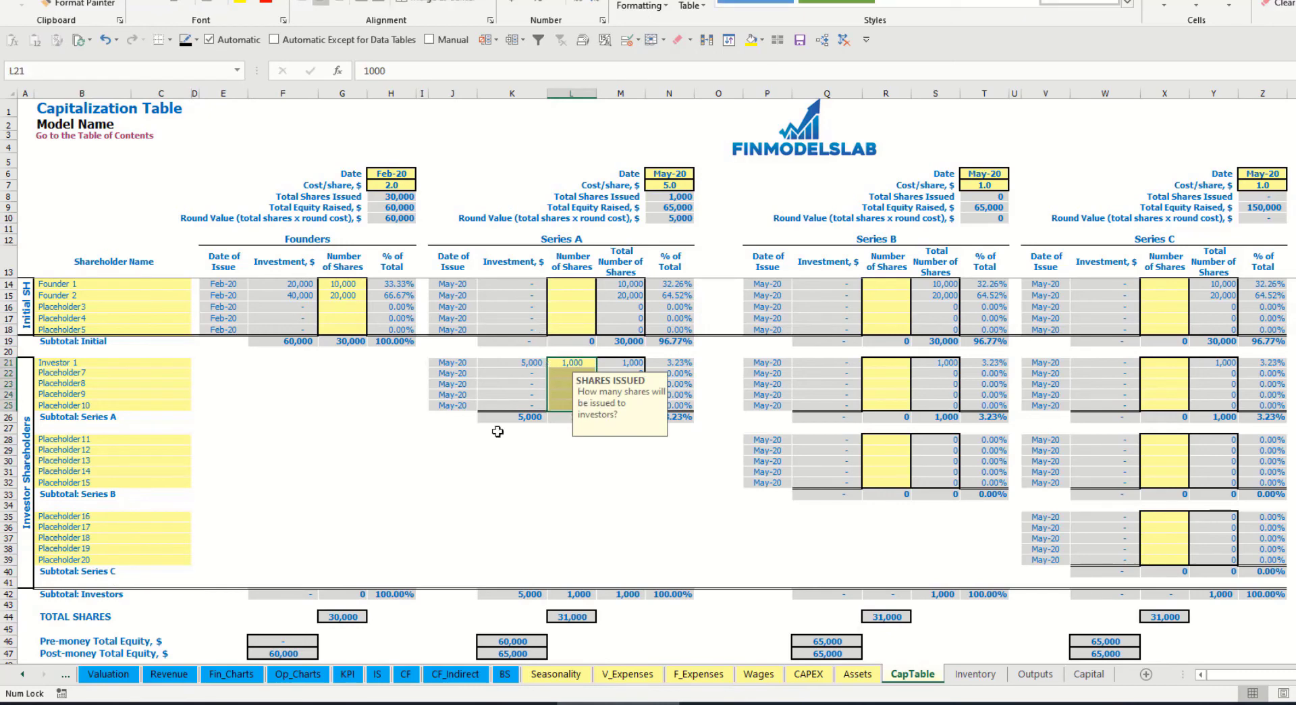
left_click(591, 461)
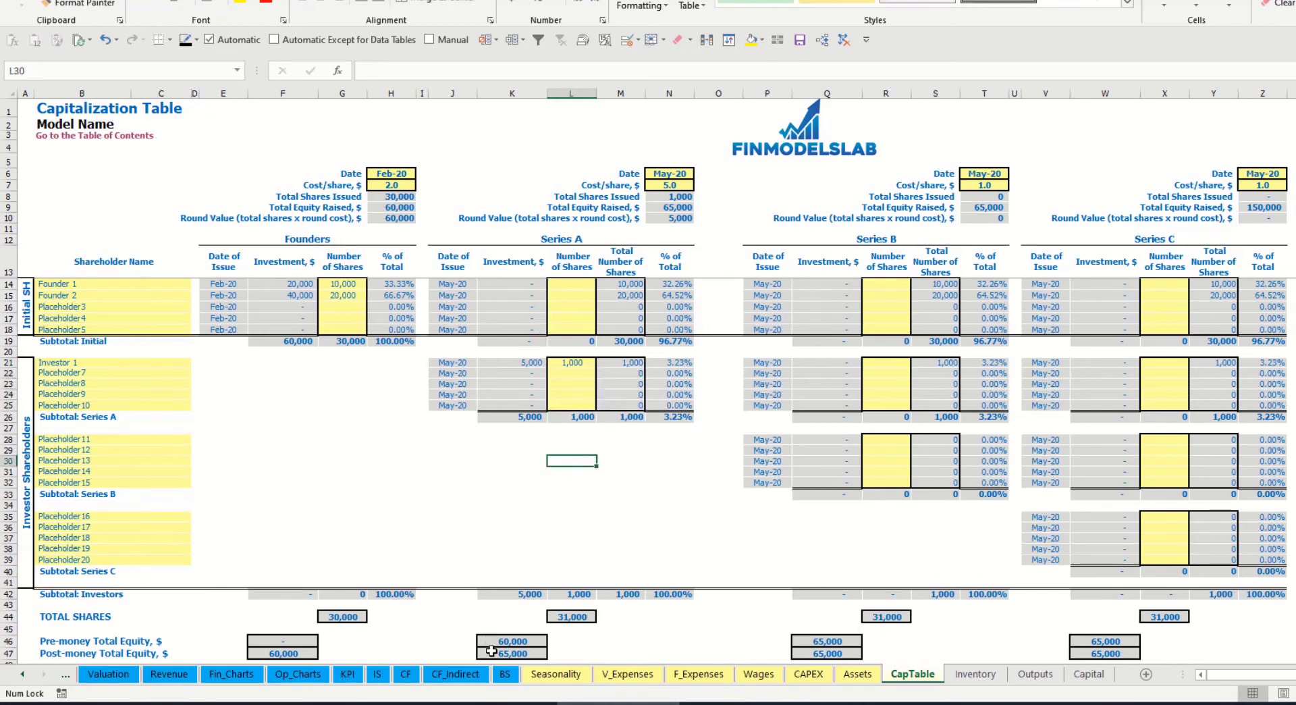
Step: Open the Cash Flow Statement and examine the Ordinary Equity Raisings row, including its Feb-20 formula
left_click(406, 674)
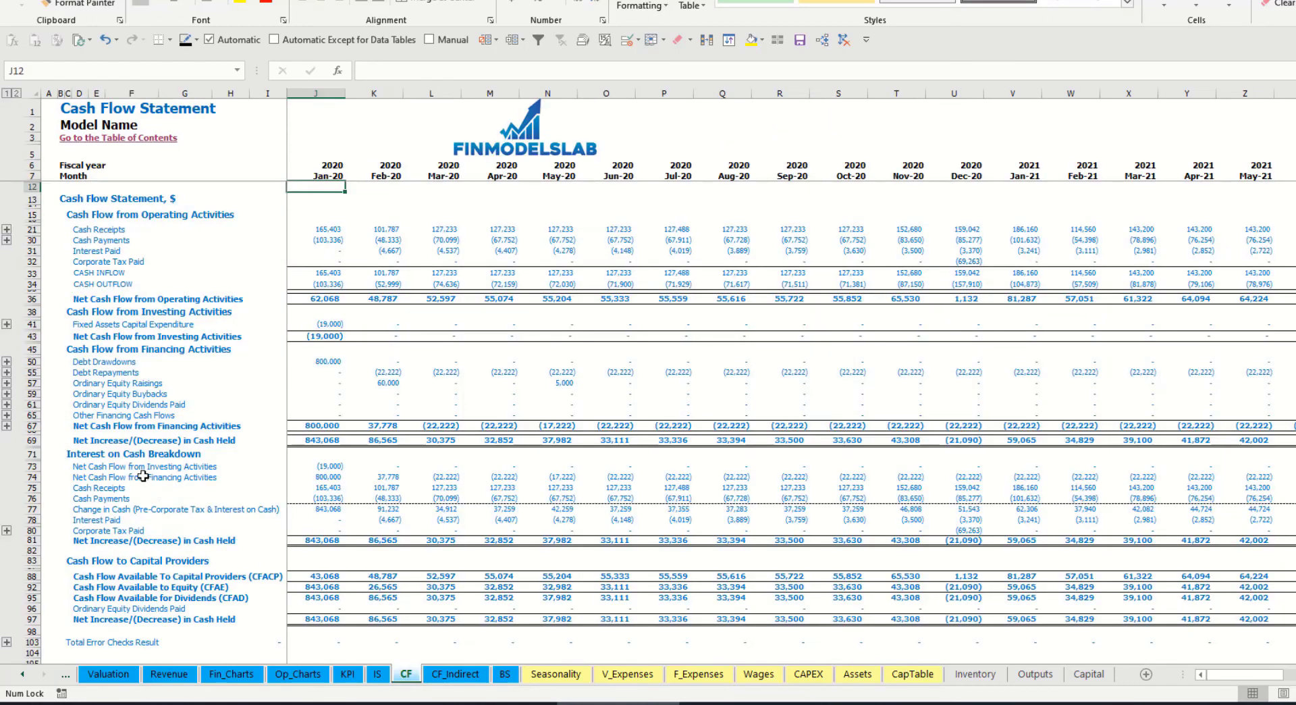
left_click(32, 383)
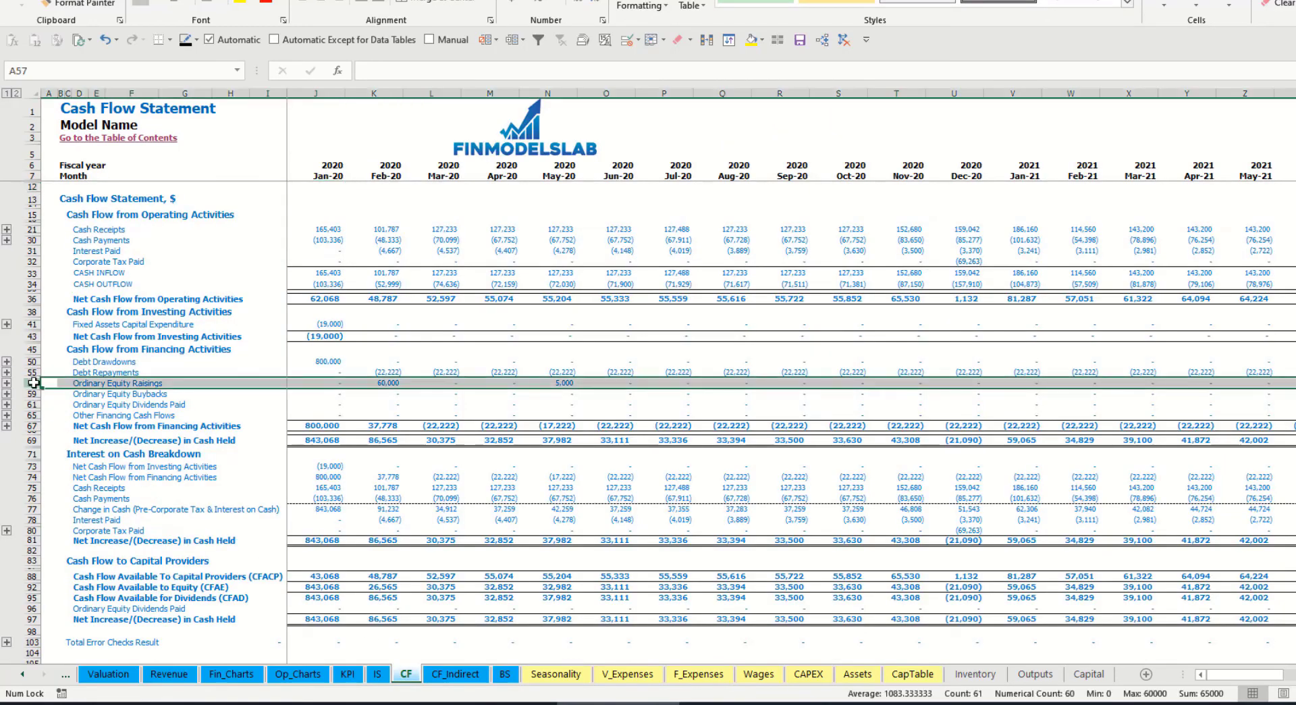
left_click(390, 383)
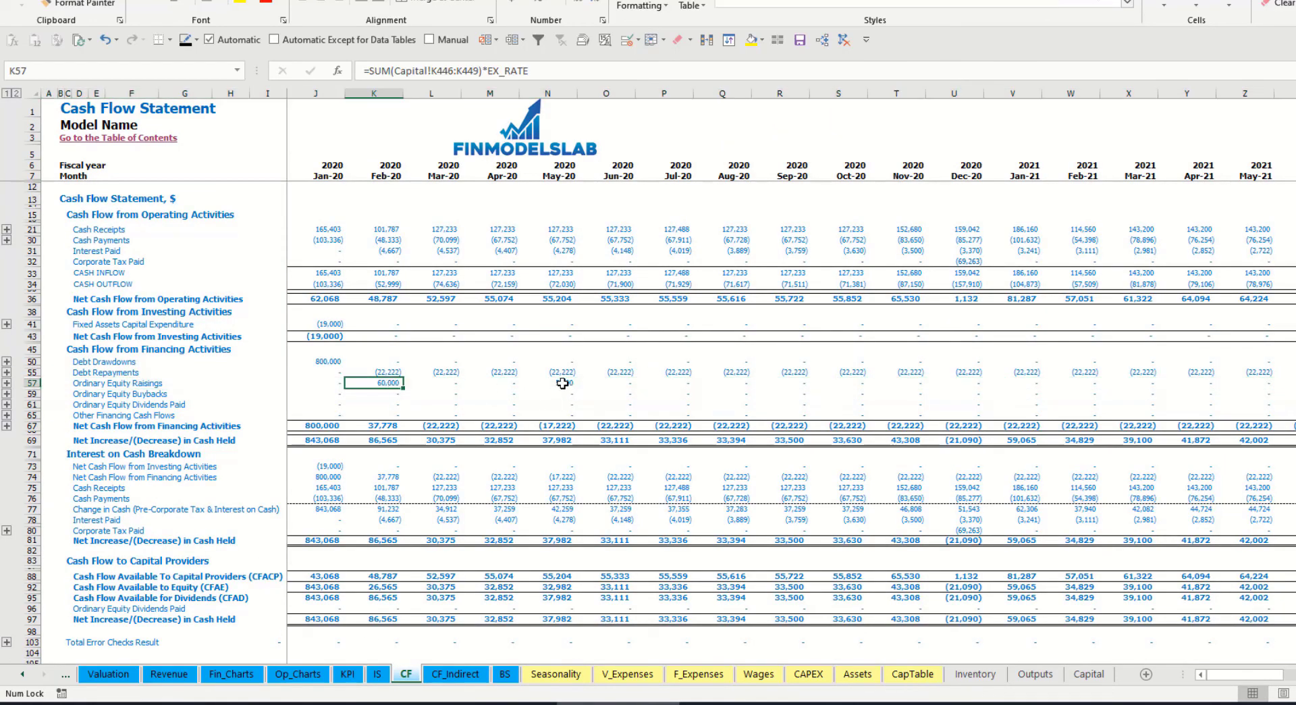
Step: Examine the May-20 Ordinary Equity Raisings in the Cash Flow Statement and the Ordinary Equity row on the Balance Sheet
left_click(559, 383)
left_click(505, 673)
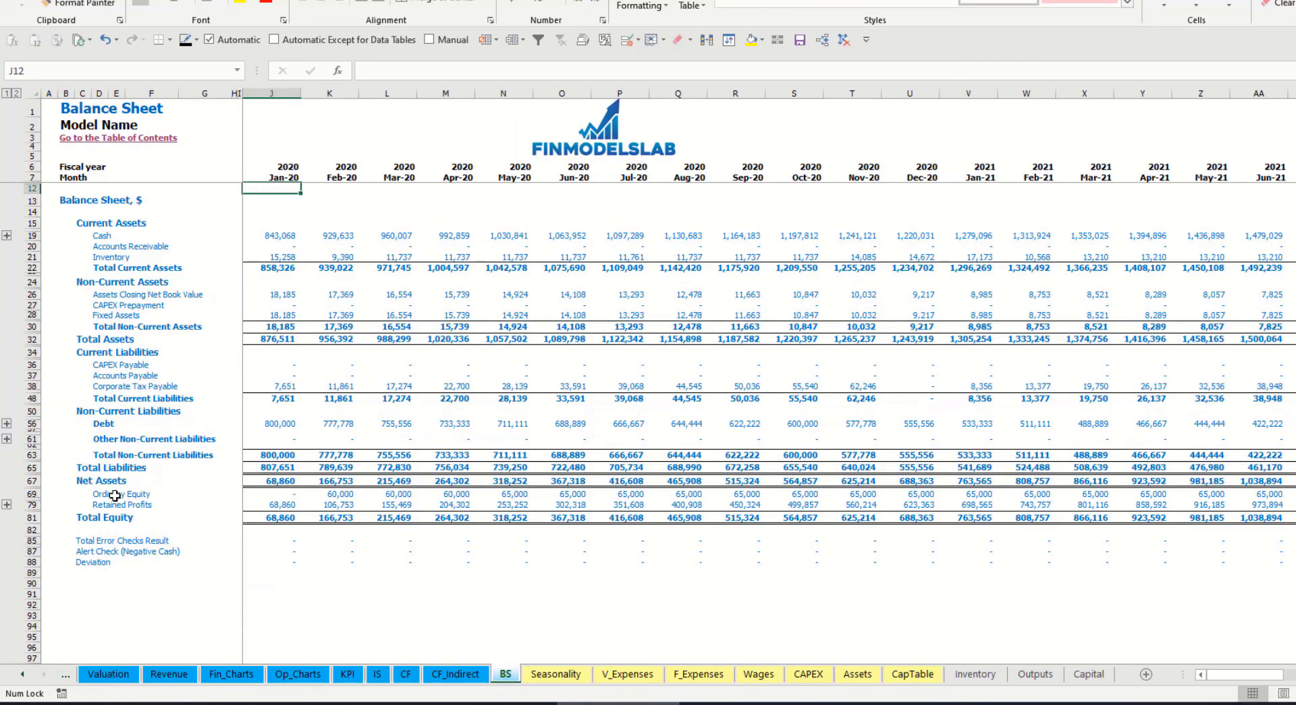
left_click(32, 493)
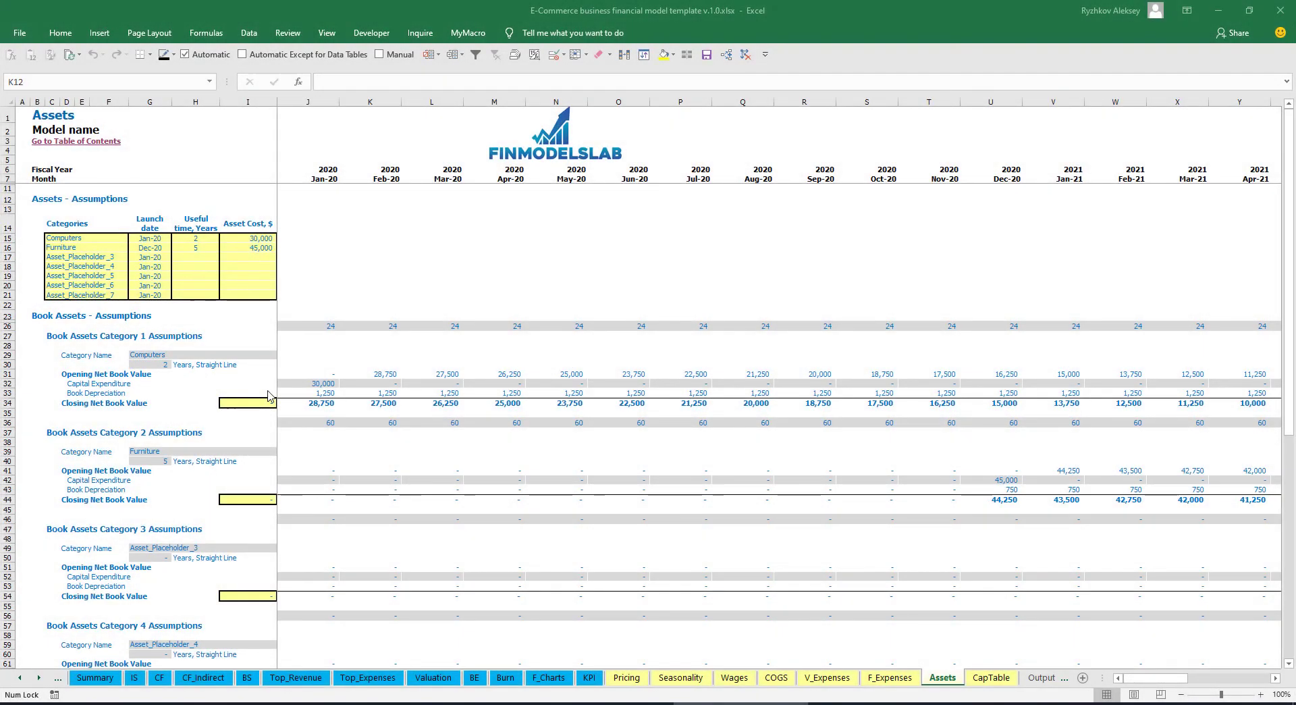
Step: In the e-commerce model's Assets assumptions, rename the first asset category as Office expenses and set its launch date to Mar-20
left_click(113, 239)
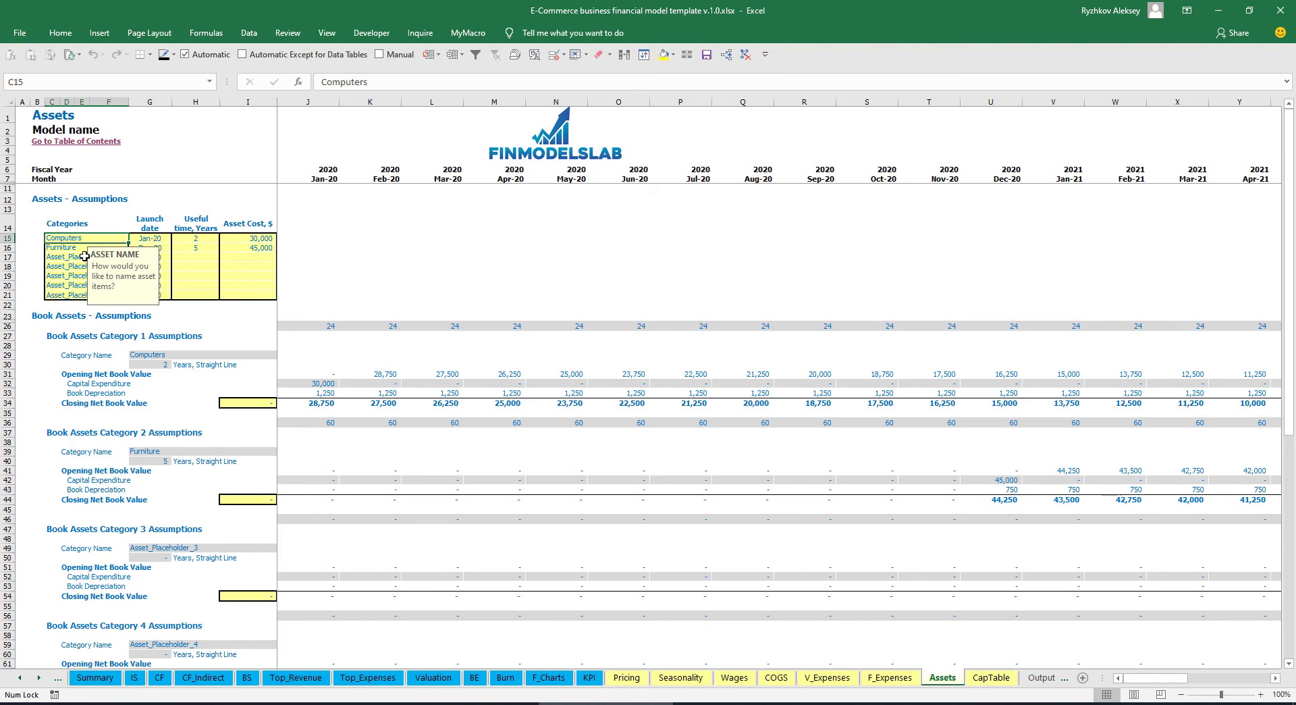
type("Office")
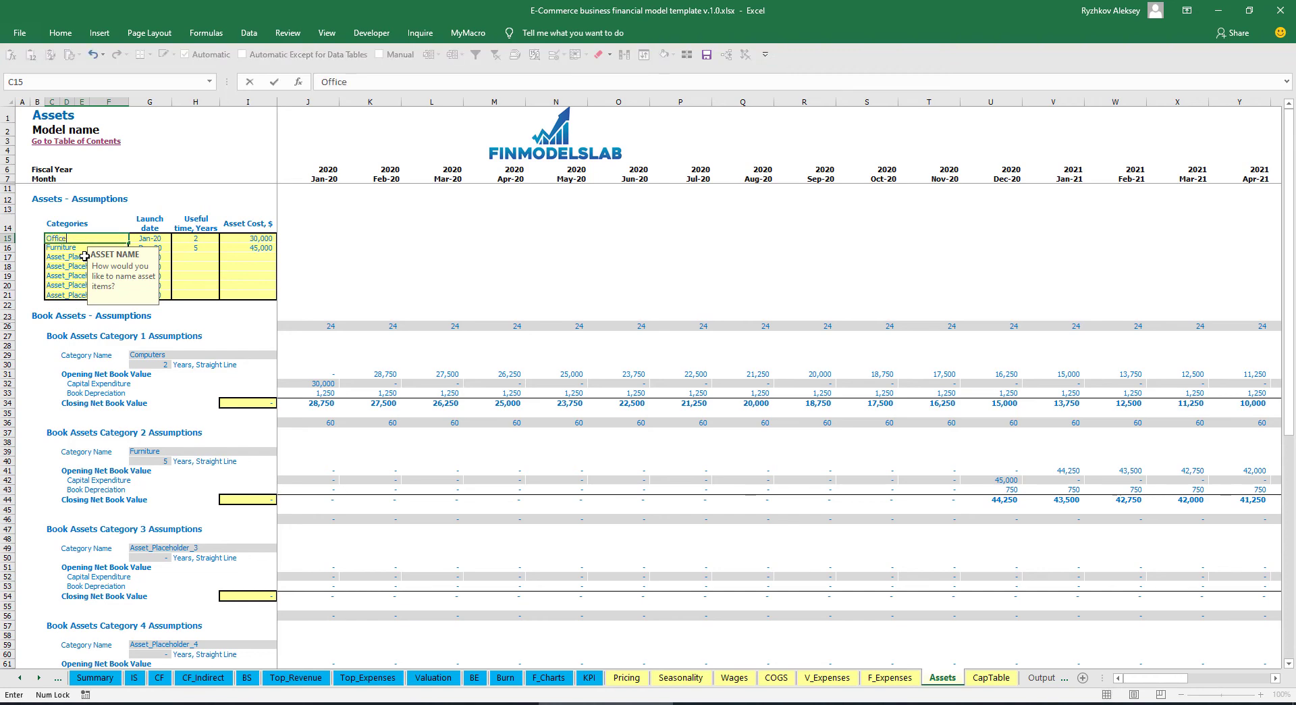
type(" expenses")
key("Return")
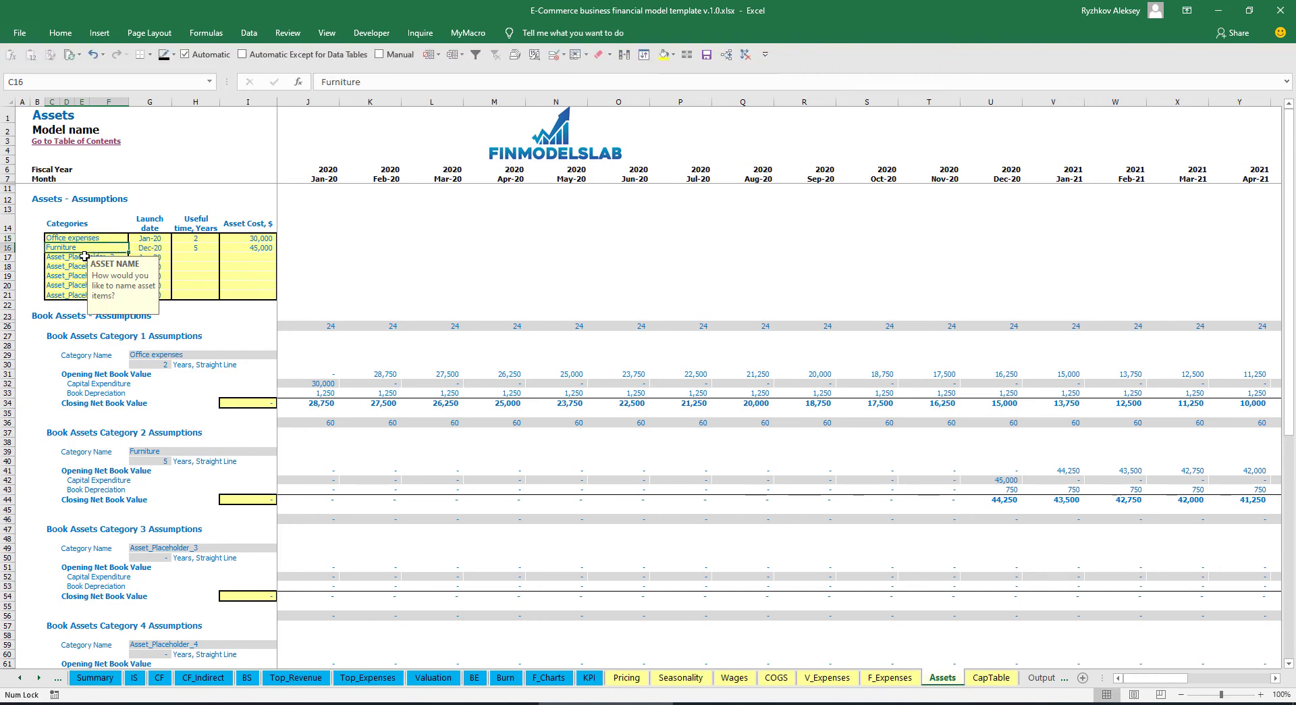
left_click(149, 238)
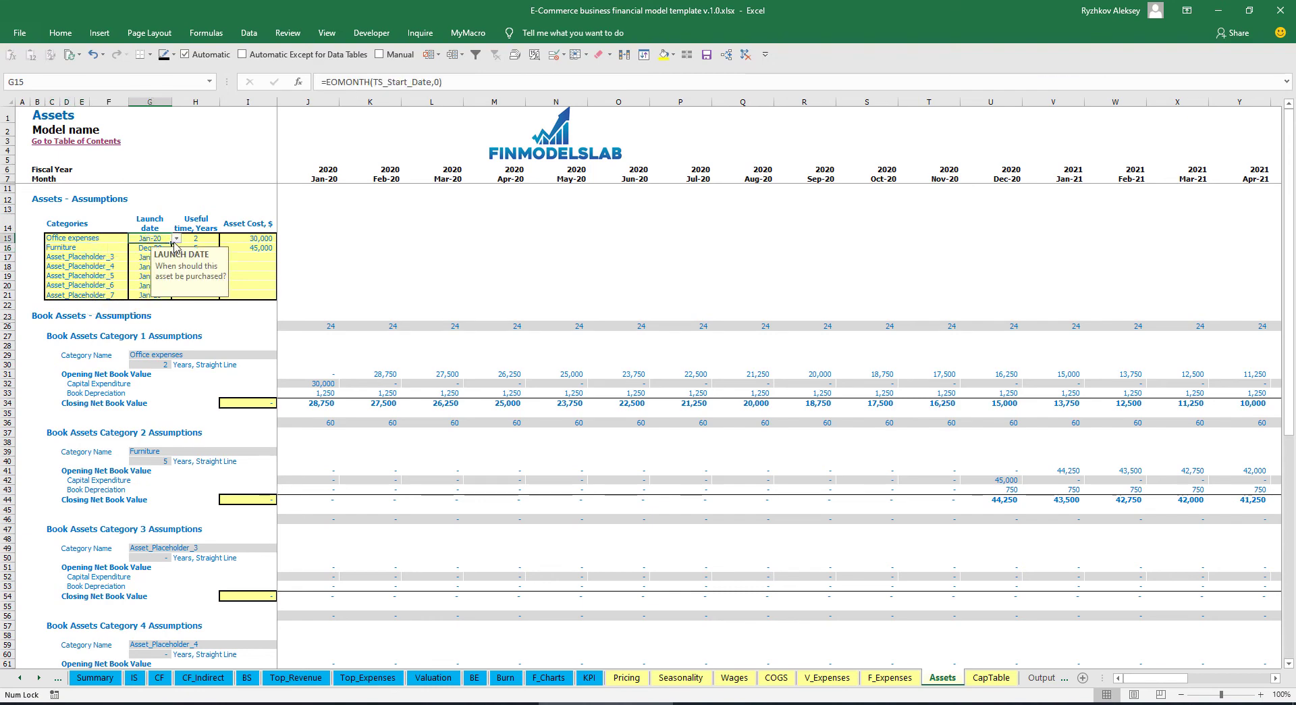
left_click(176, 238)
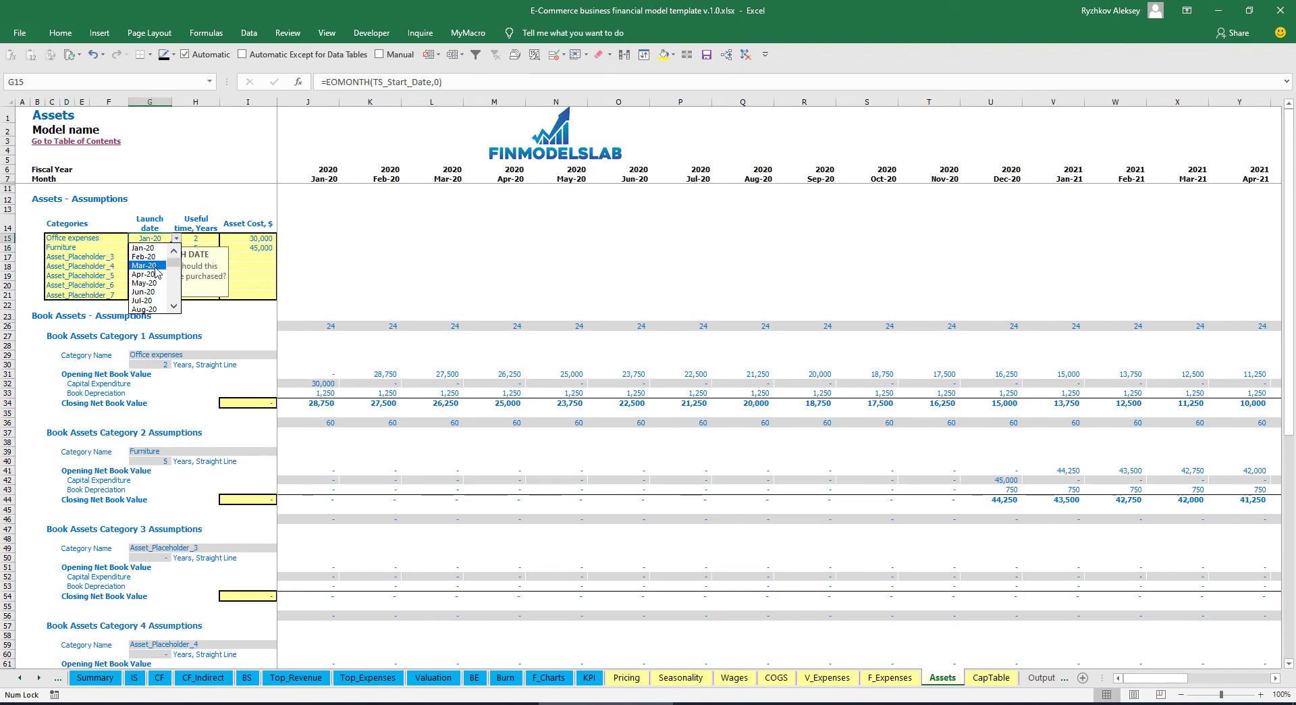
left_click(156, 271)
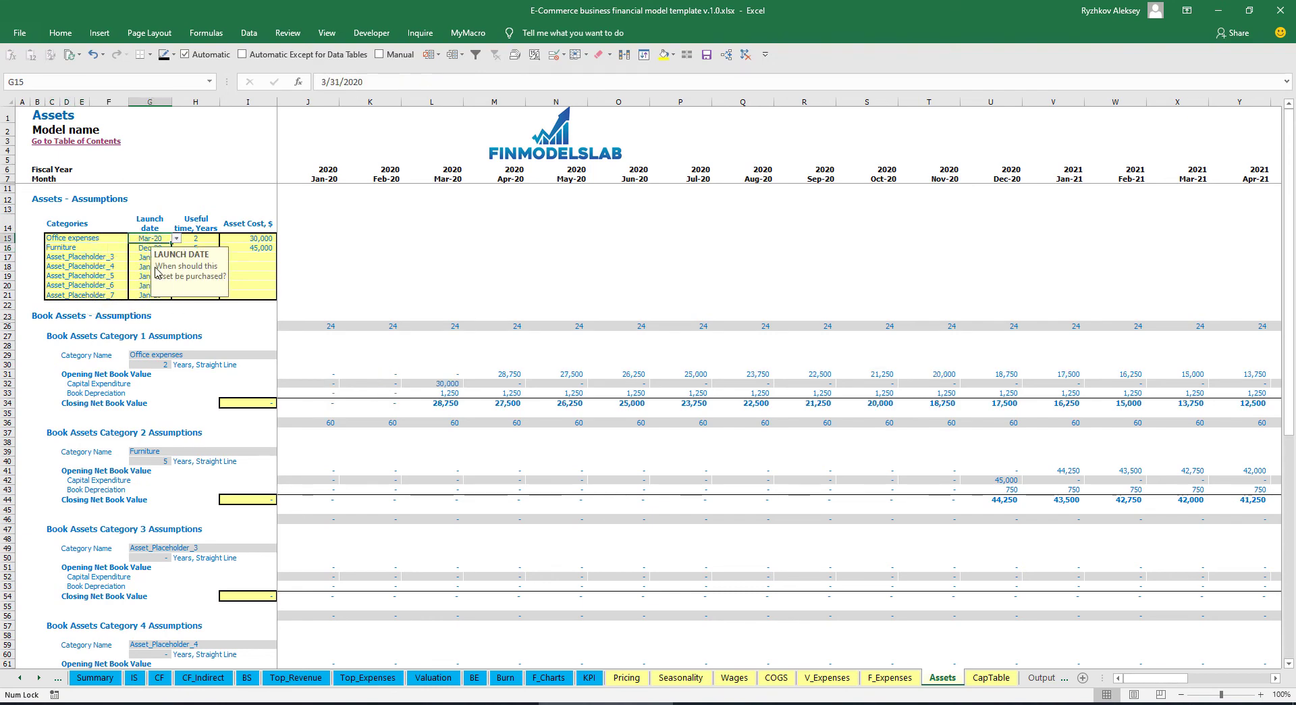
Step: Set the Office expenses asset's useful time to 1 year and its cost to 50,000
left_click(210, 237)
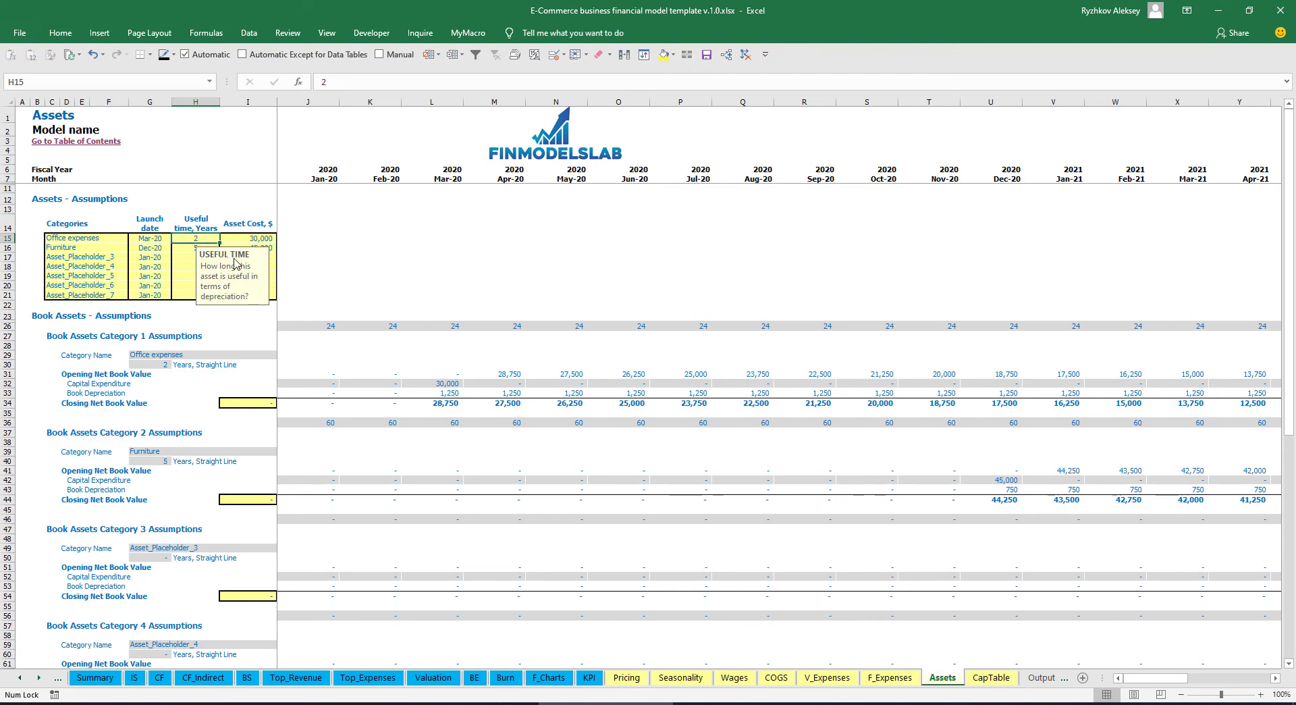
type("1")
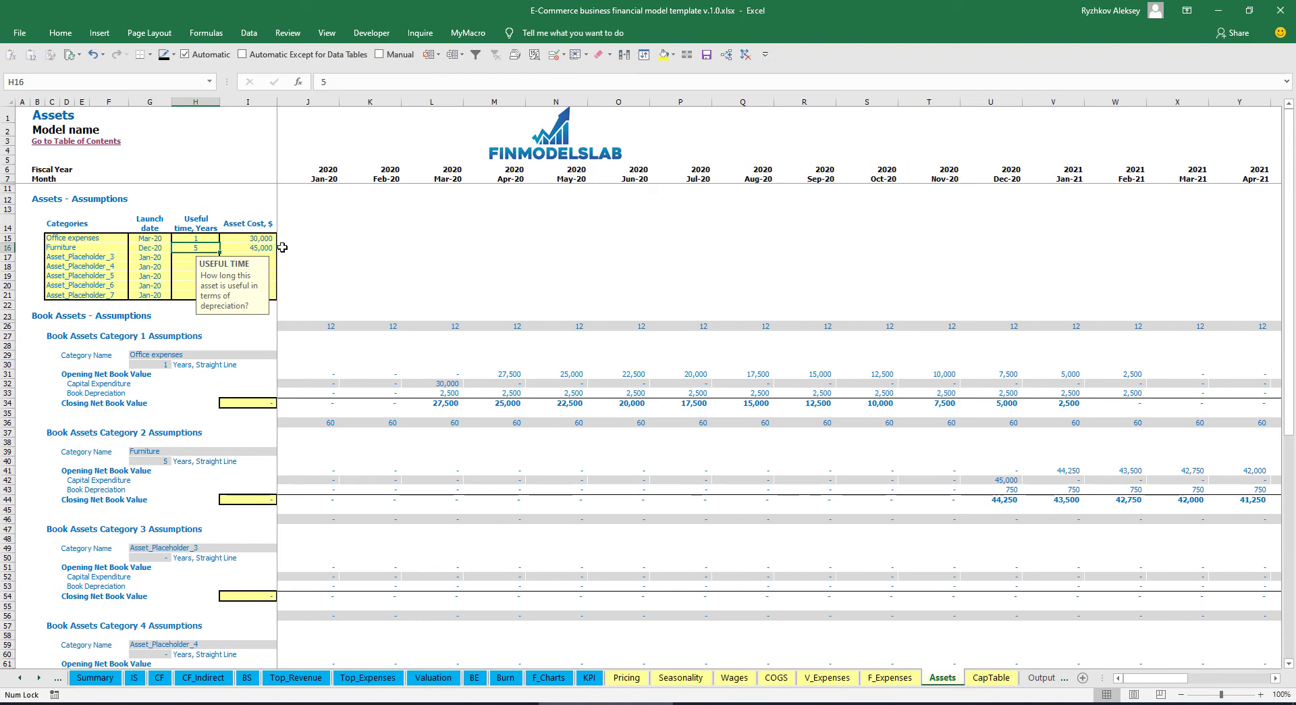
left_click(268, 240)
type("50")
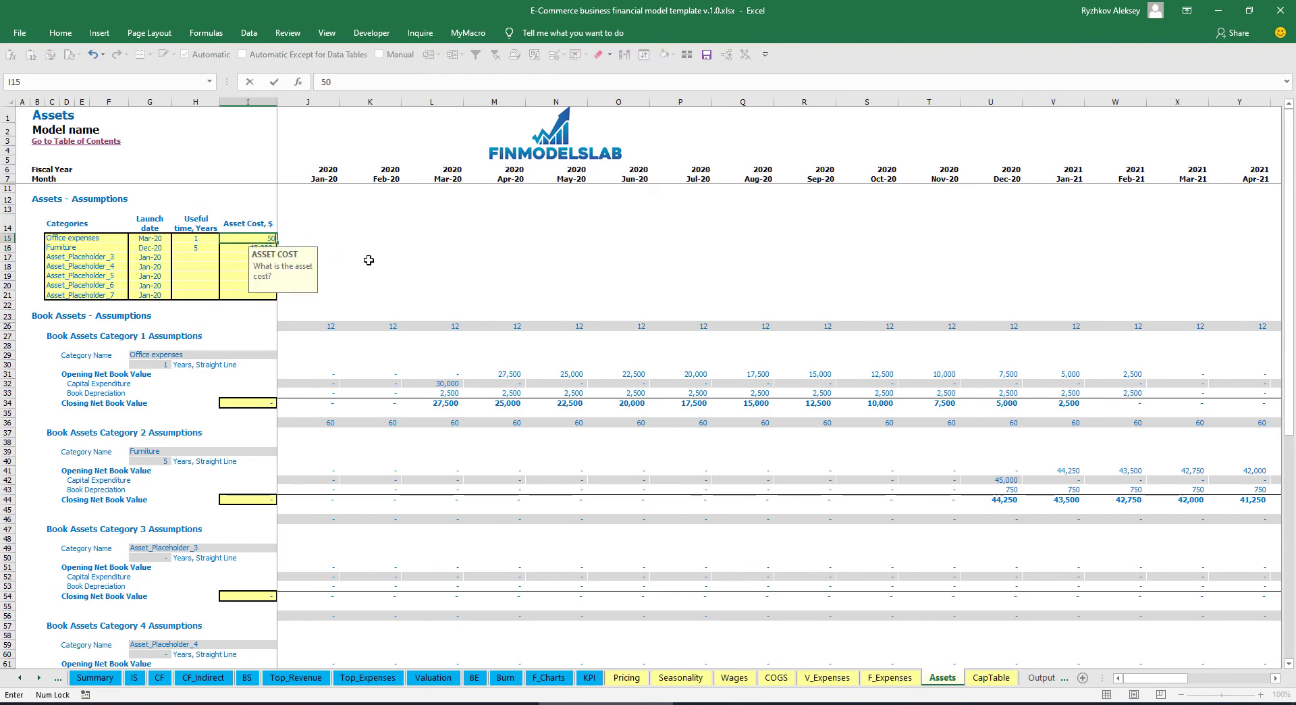
key("Return")
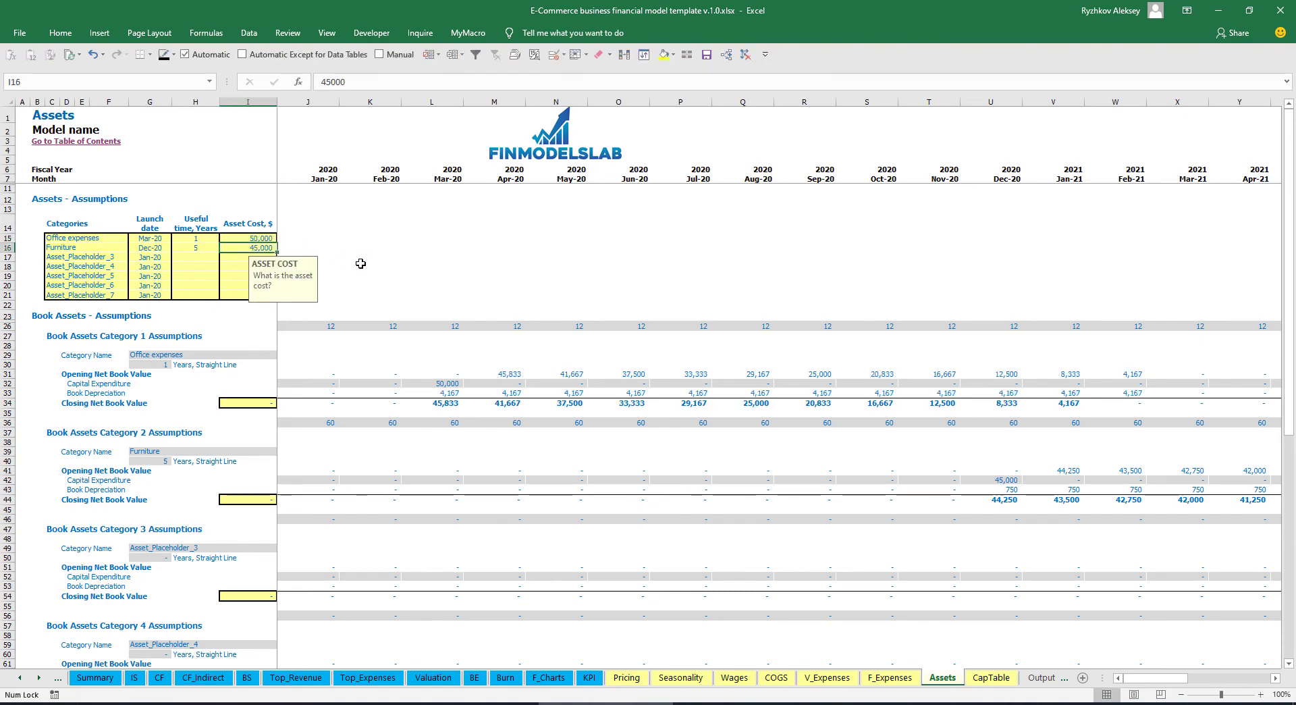
Step: Examine the Office expenses Capital Expenditure row, its Mar-20 formula, and the Book Depreciation from Mar-20 to Feb-21
left_click(7, 383)
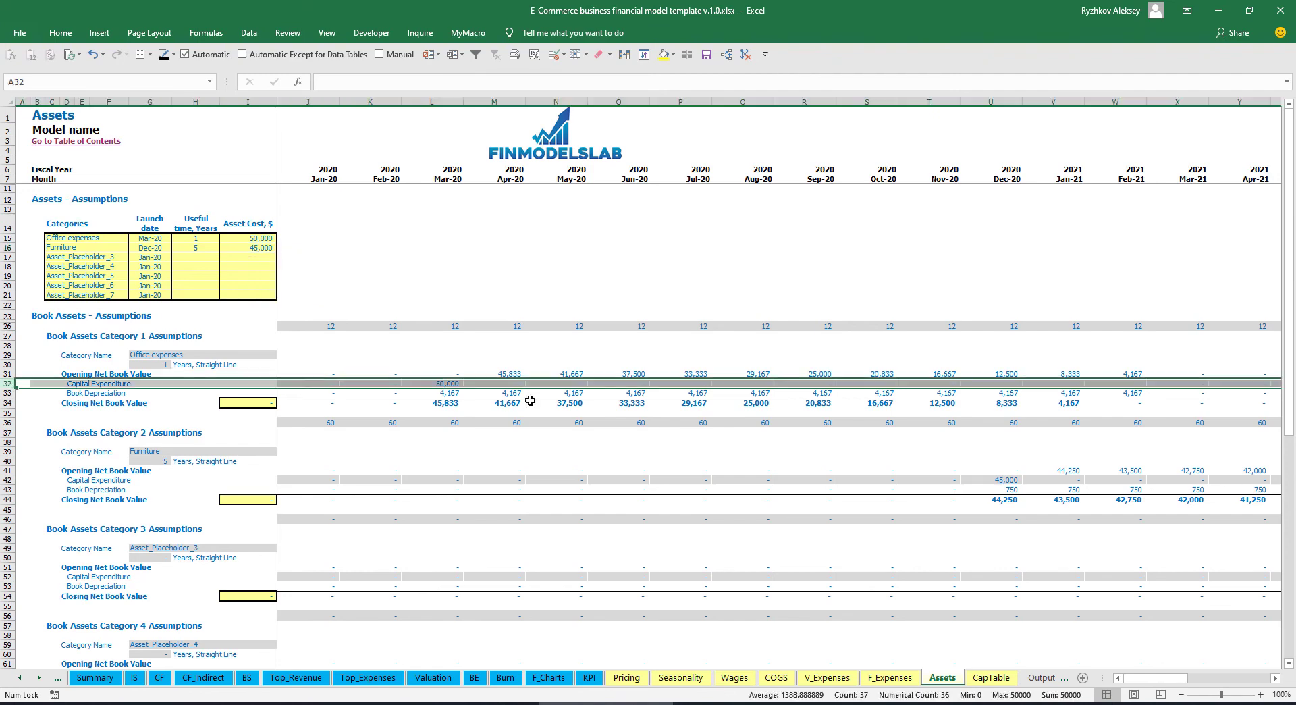
left_click(451, 384)
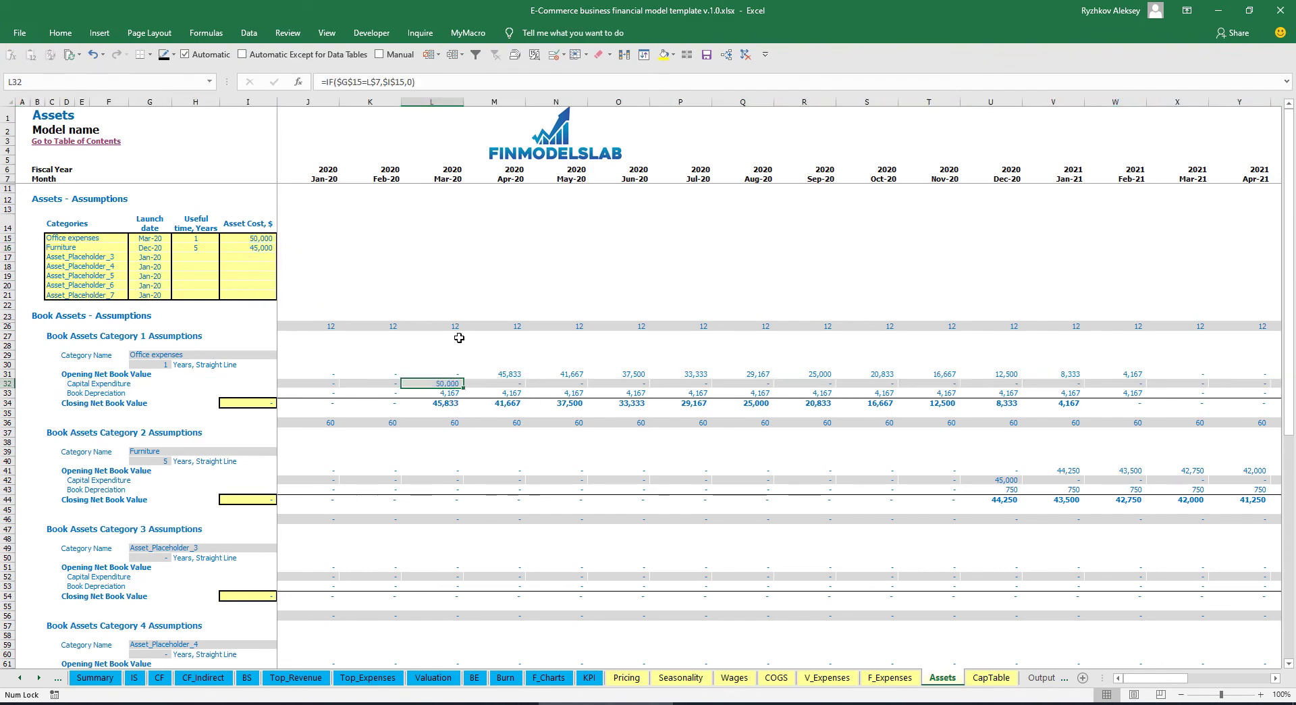
left_click_drag(451, 394, 1138, 394)
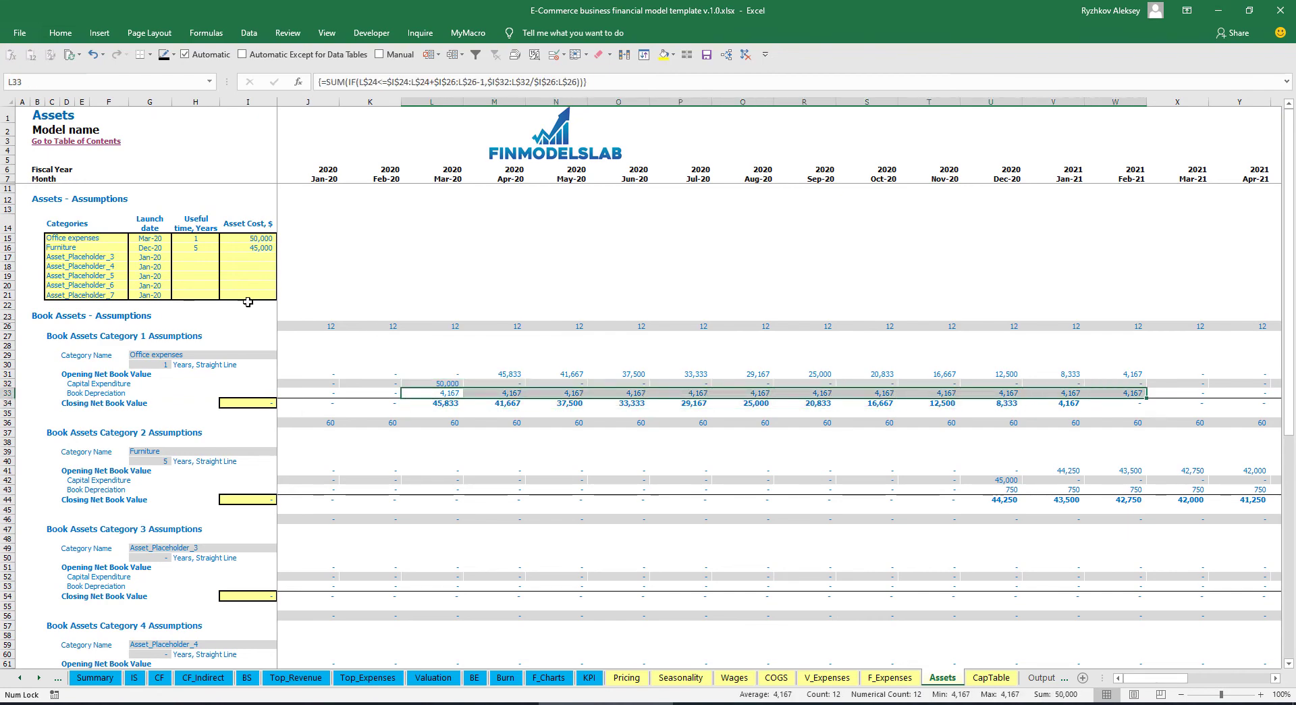
Step: Set the Office expenses asset's useful time to 2 years
left_click(201, 238)
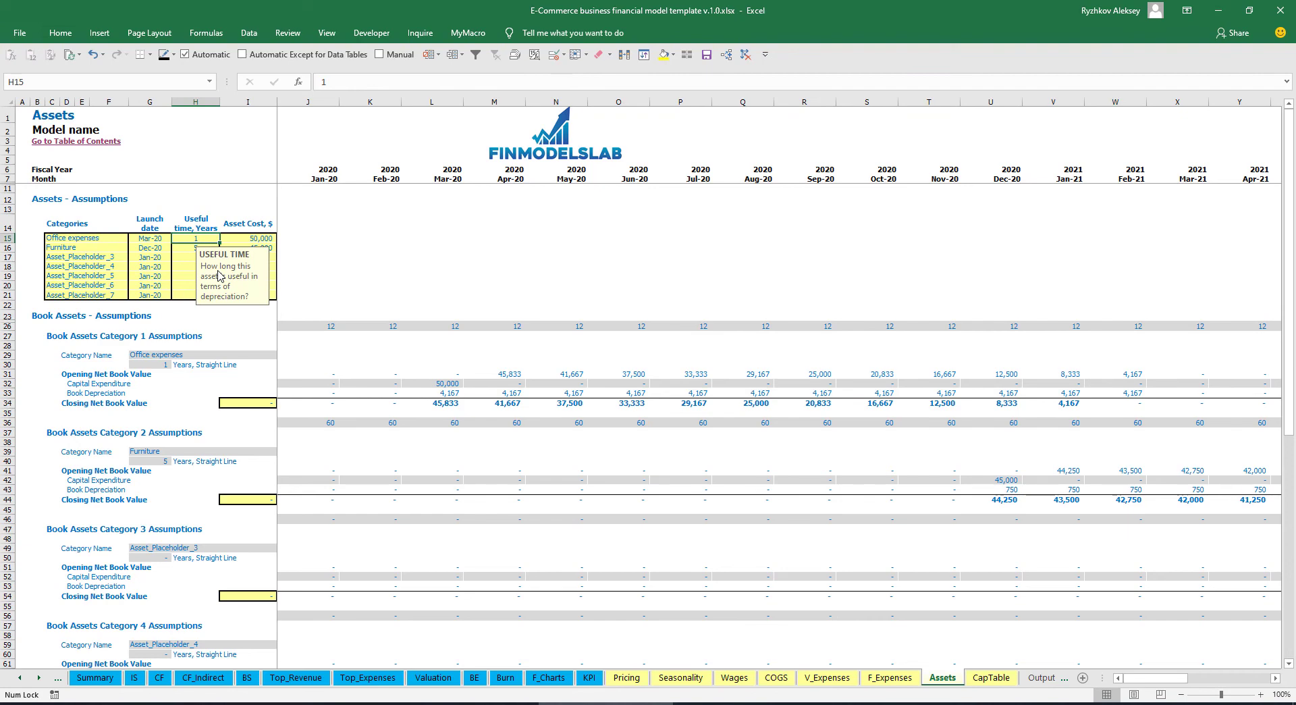
type("2")
key("Return")
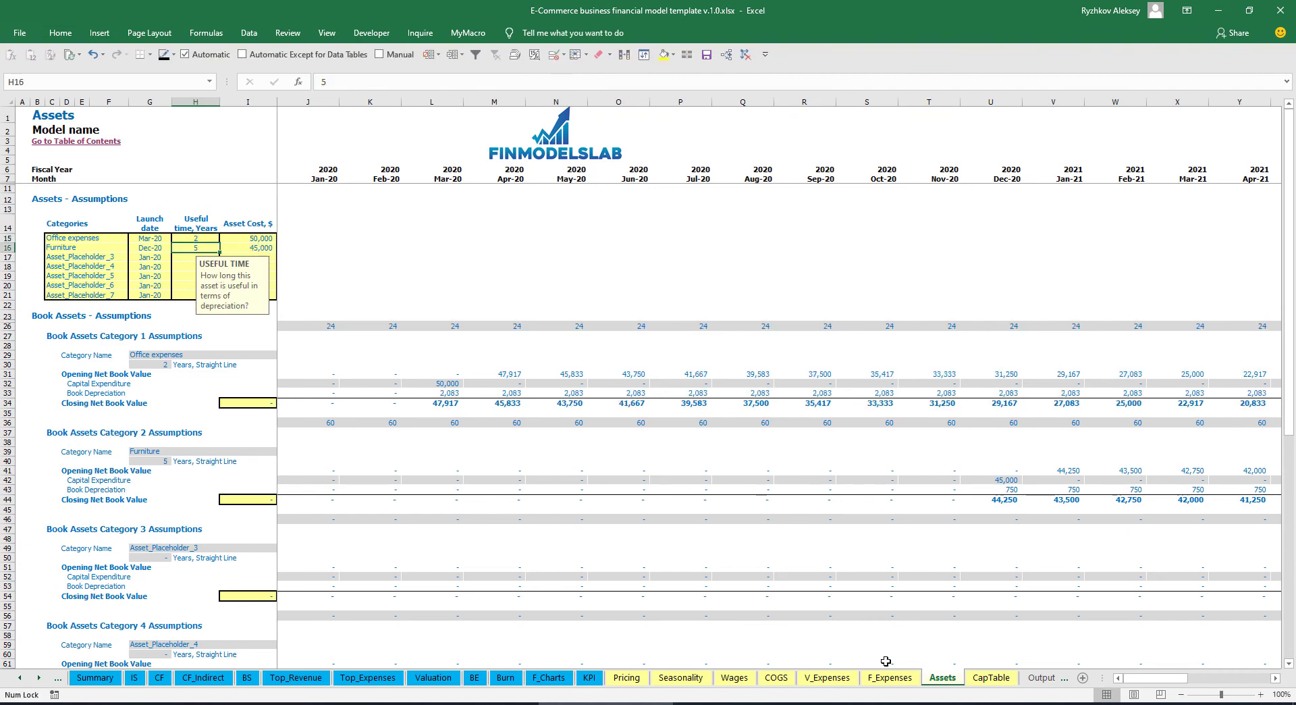
Step: Examine the Office expenses depreciation and closing net book value through Feb-22, and review the remaining asset category names
left_click_drag(1148, 678, 1217, 678)
left_click(879, 394)
left_click(888, 405)
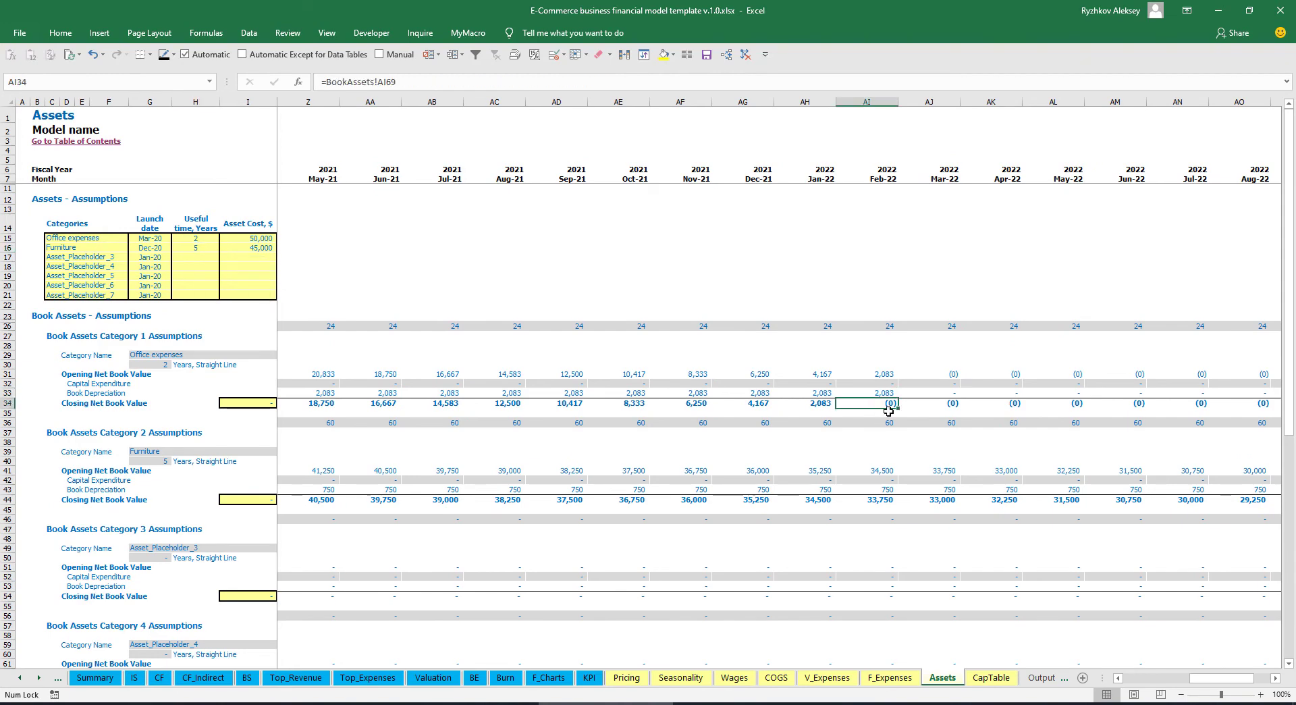
left_click_drag(1218, 683, 1148, 678)
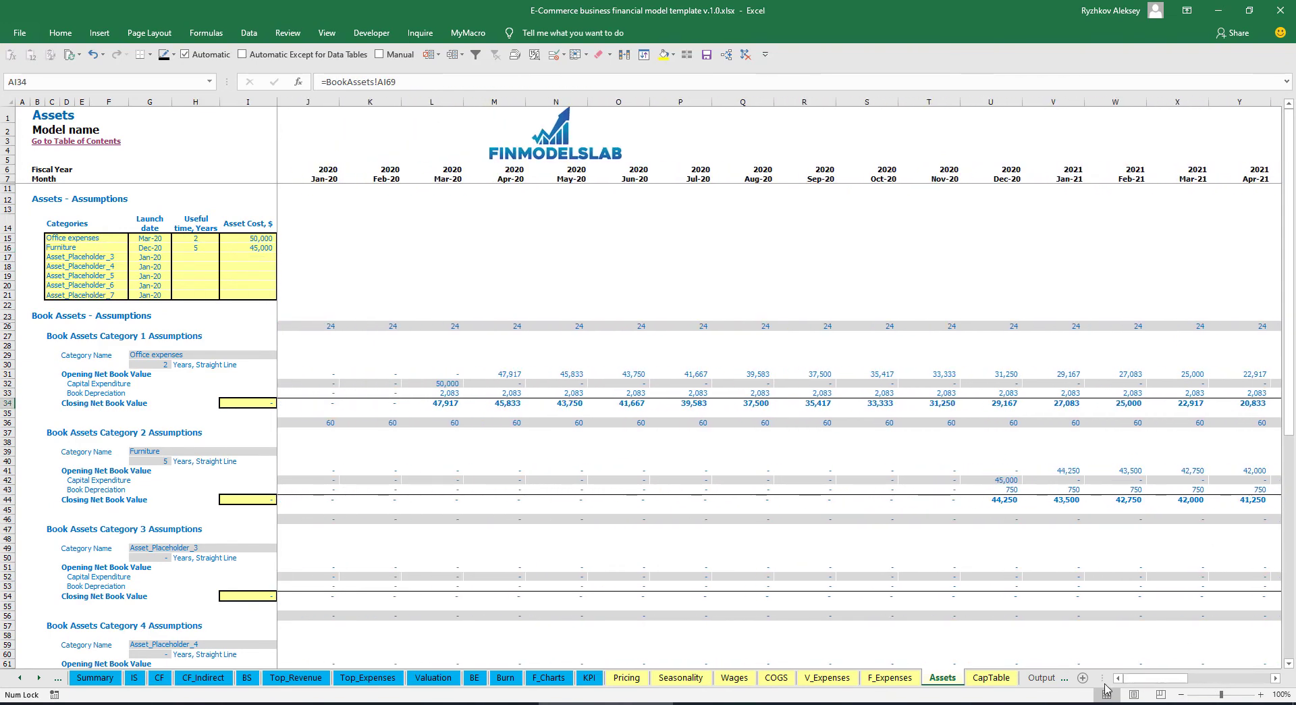
left_click_drag(459, 392, 1051, 403)
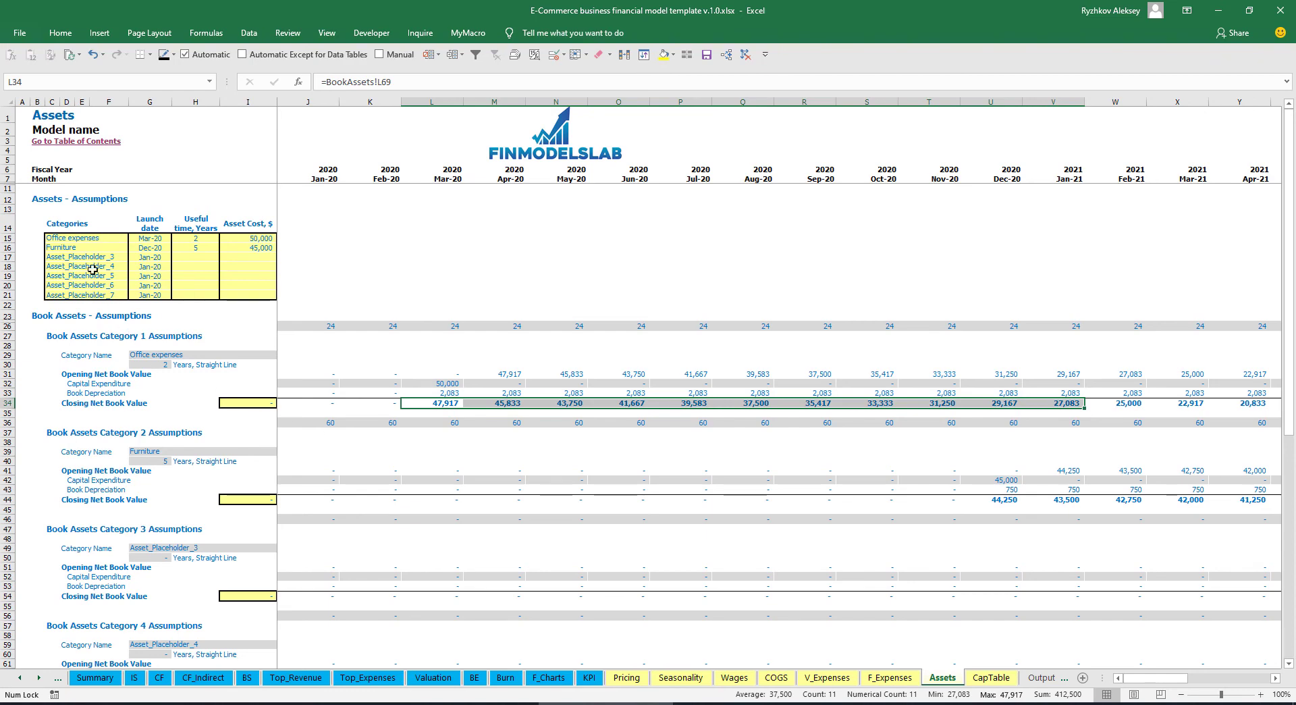
left_click_drag(75, 247, 88, 295)
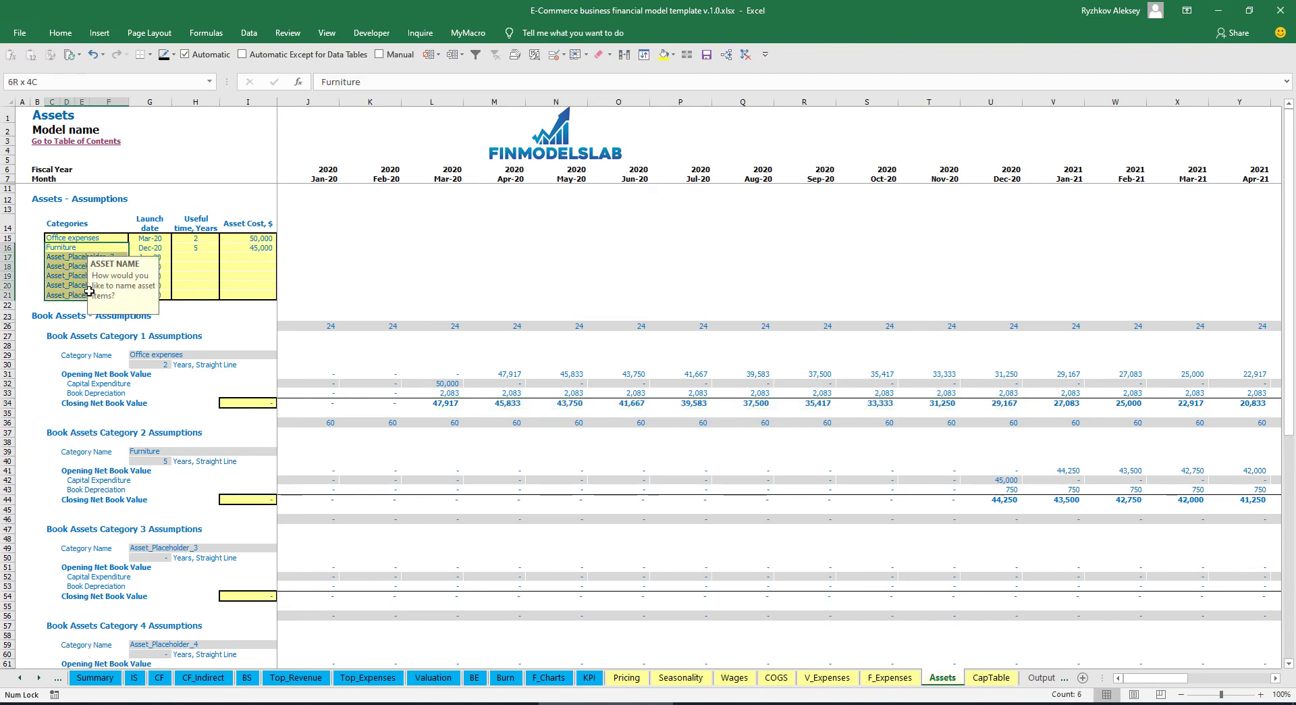
left_click(357, 252)
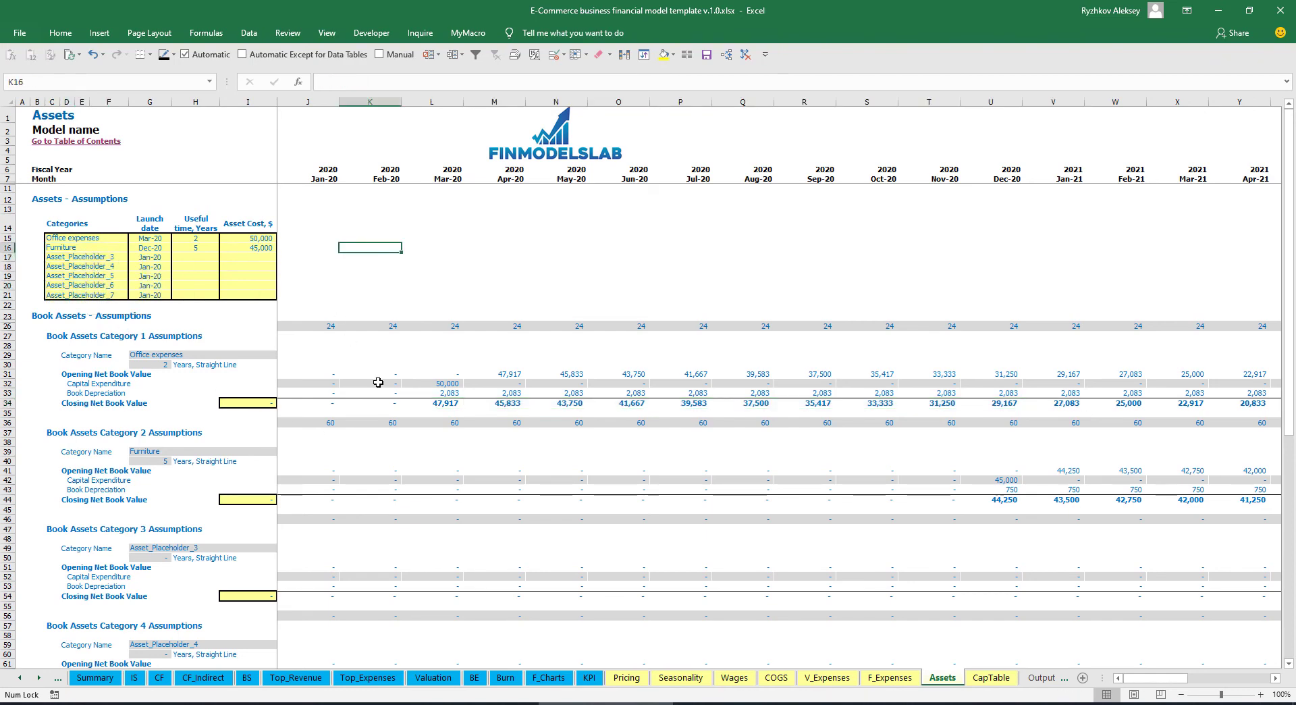
Step: Examine Total Depreciation & Amortization in the Income Statement and Fixed Assets Capital Expenditure in the Cash Flow Statement
left_click(135, 677)
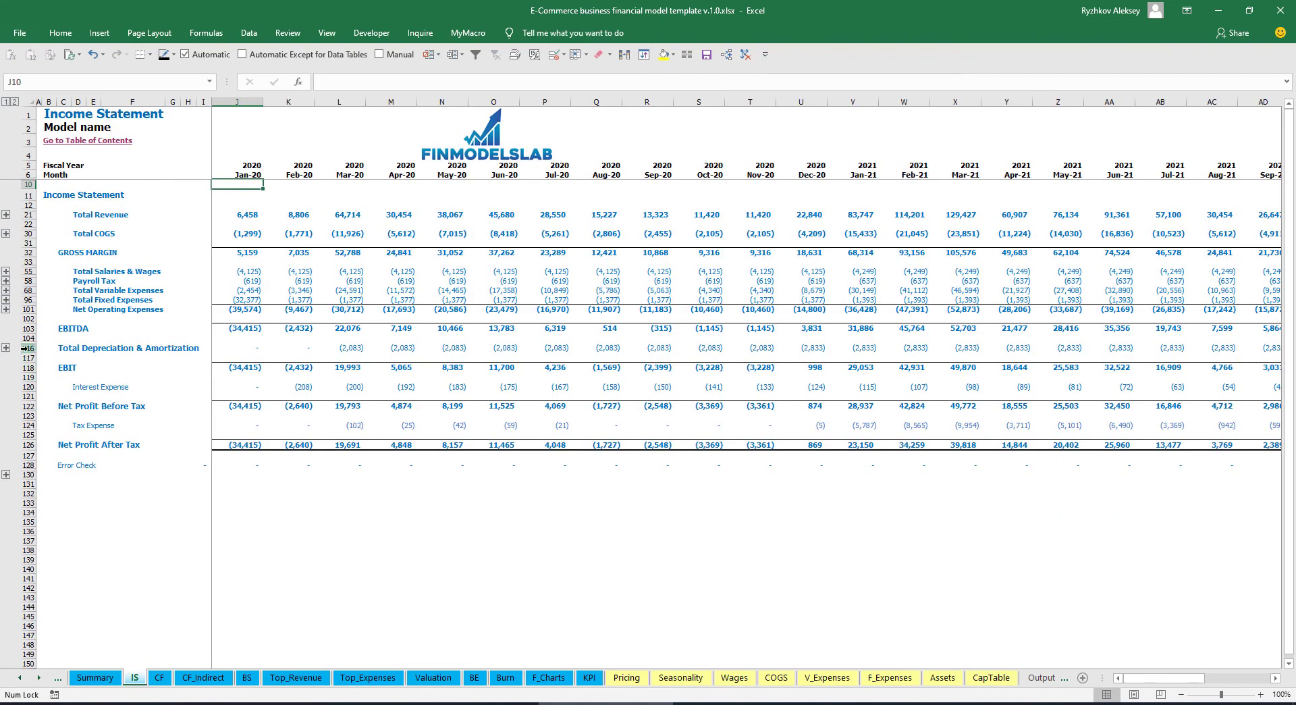
left_click_drag(240, 345, 608, 346)
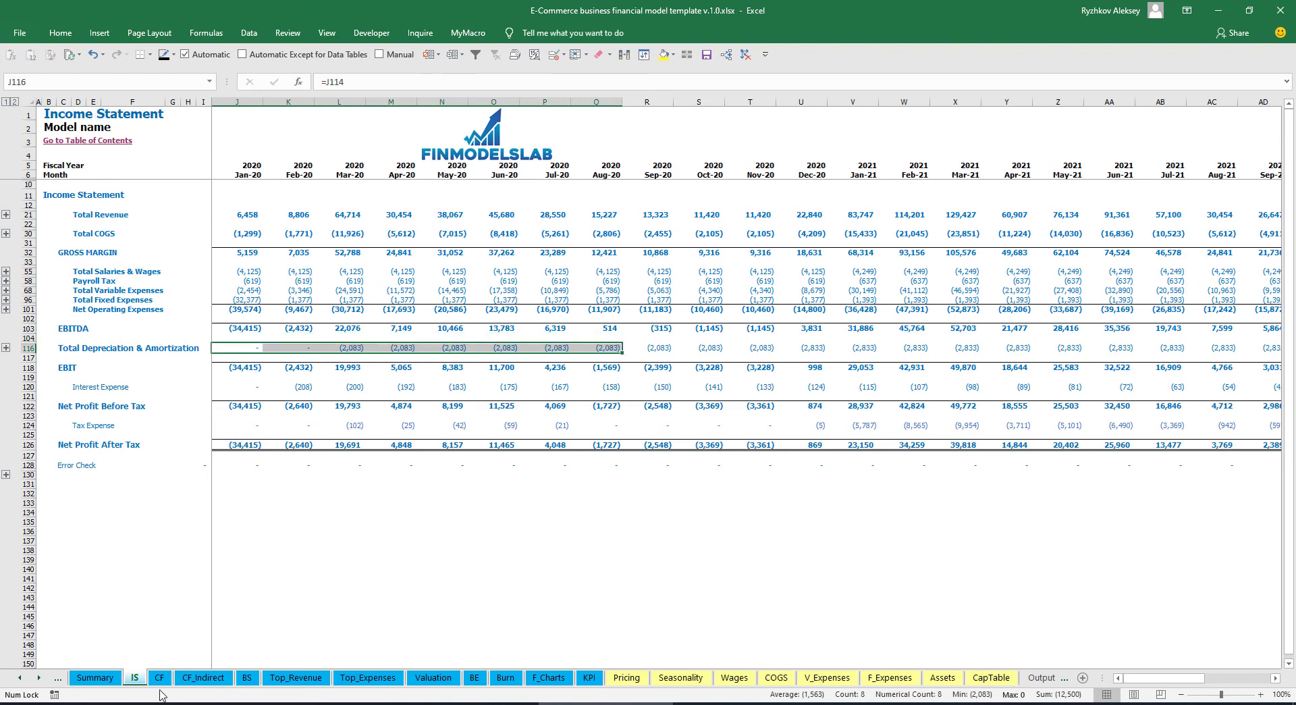
left_click(159, 677)
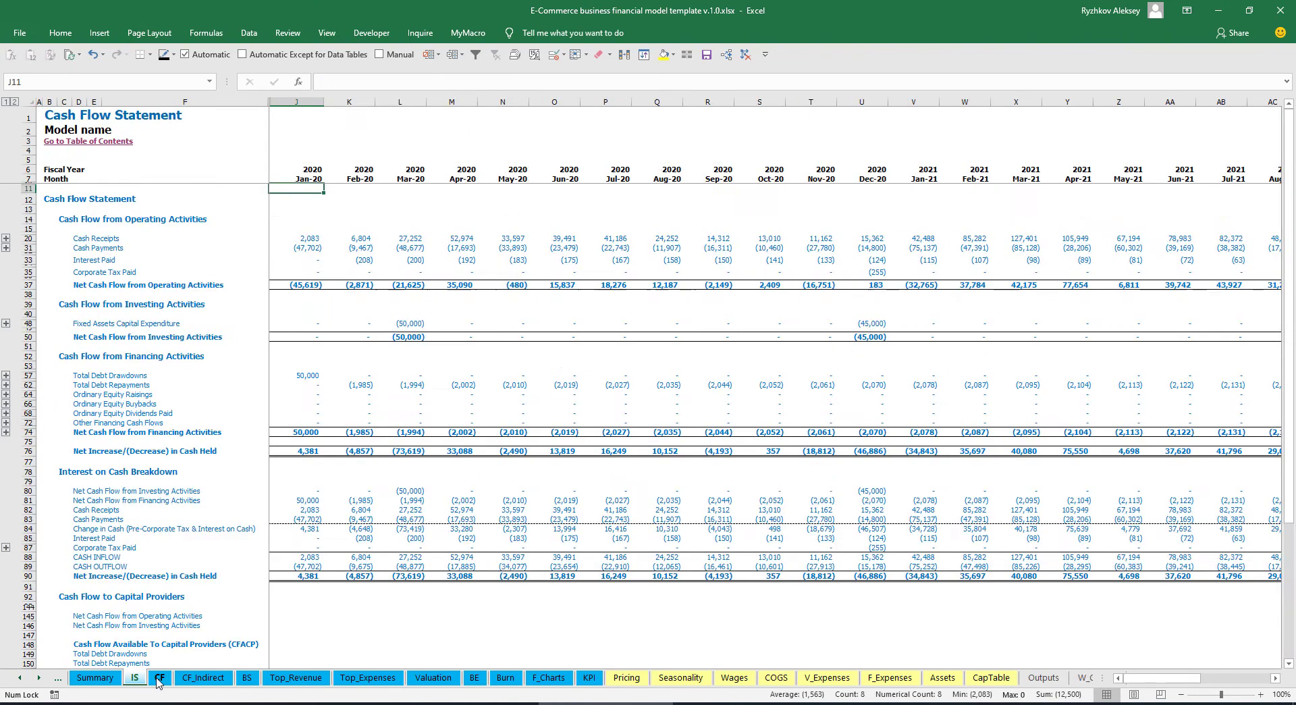
left_click(22, 323)
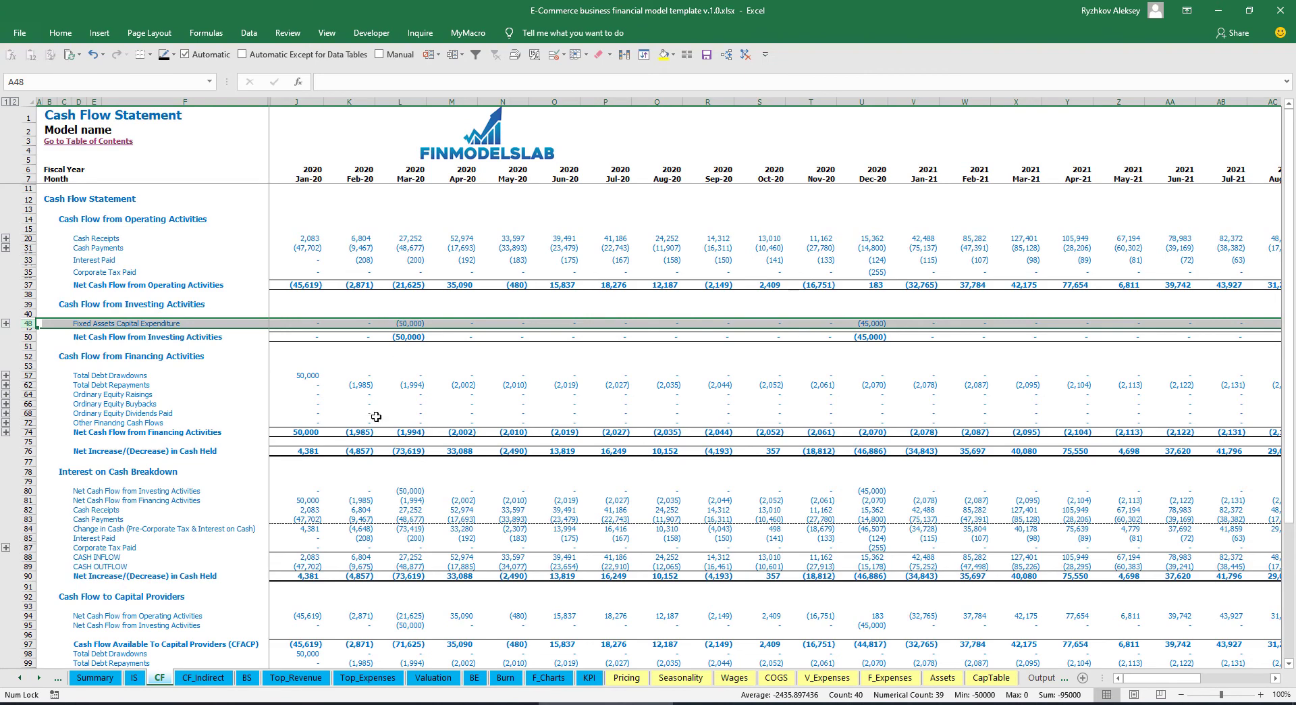
Step: Examine the Fixed Assets row on the Balance Sheet and return to the Assets sheet
left_click(247, 678)
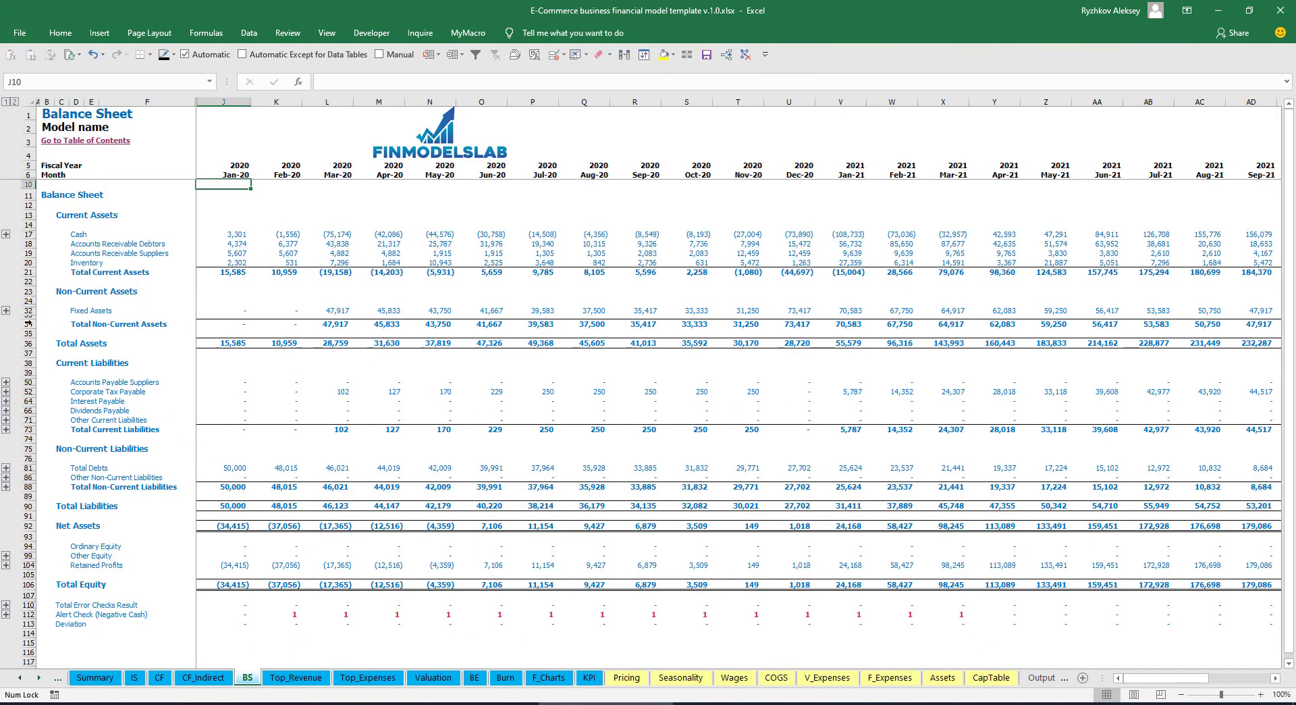
left_click(25, 312)
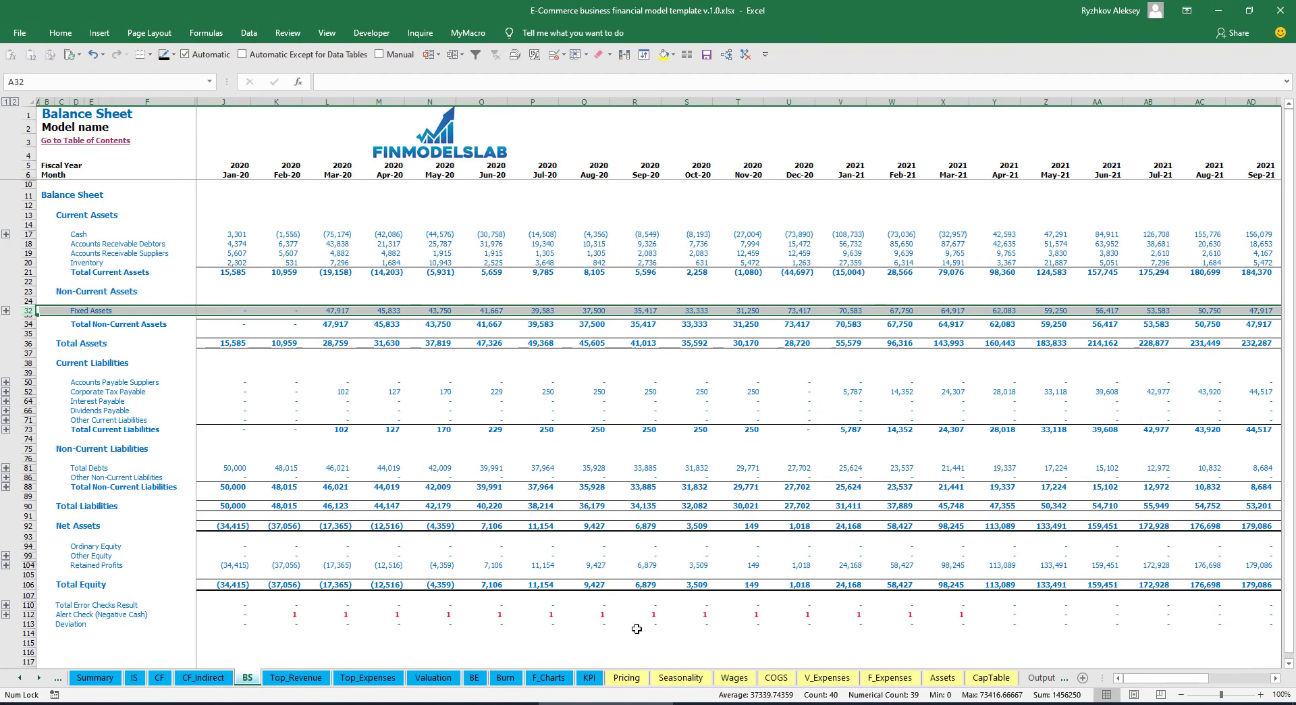
left_click(935, 678)
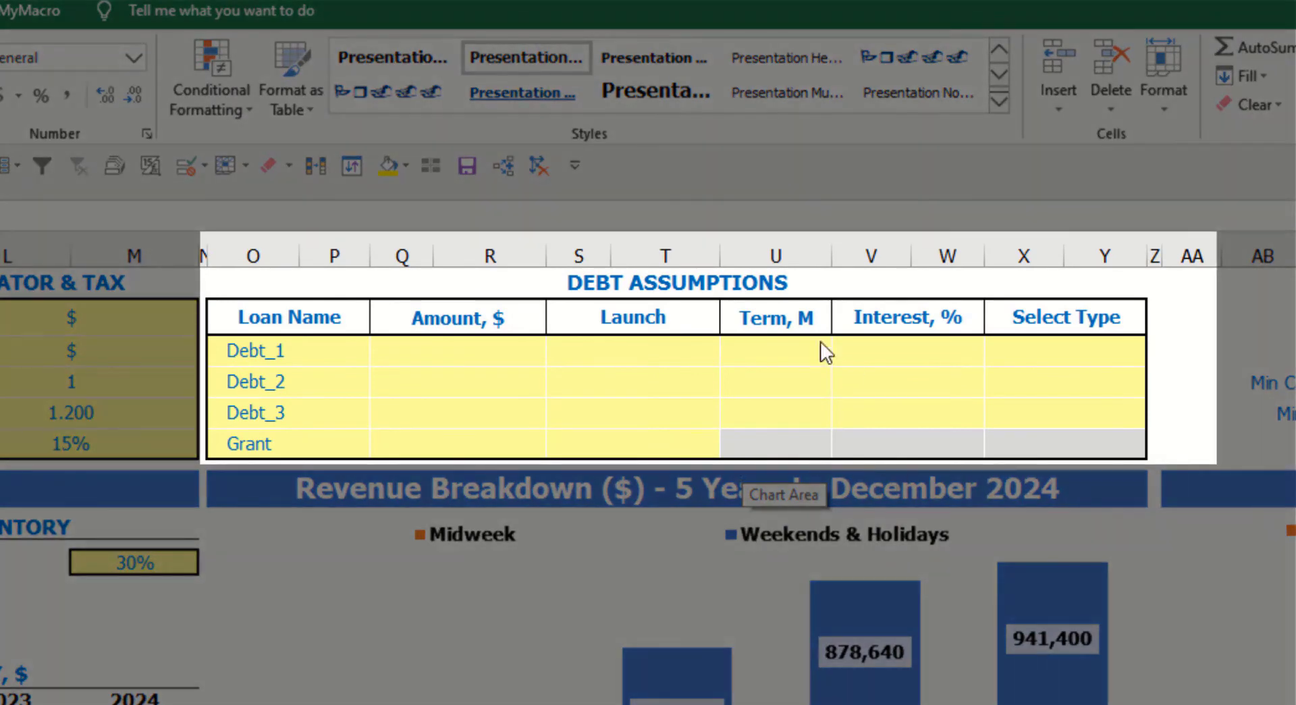
Step: In the Debt Assumptions table, set the repayment type of Debt_1 to Annuity
left_click(752, 284)
left_click(749, 285)
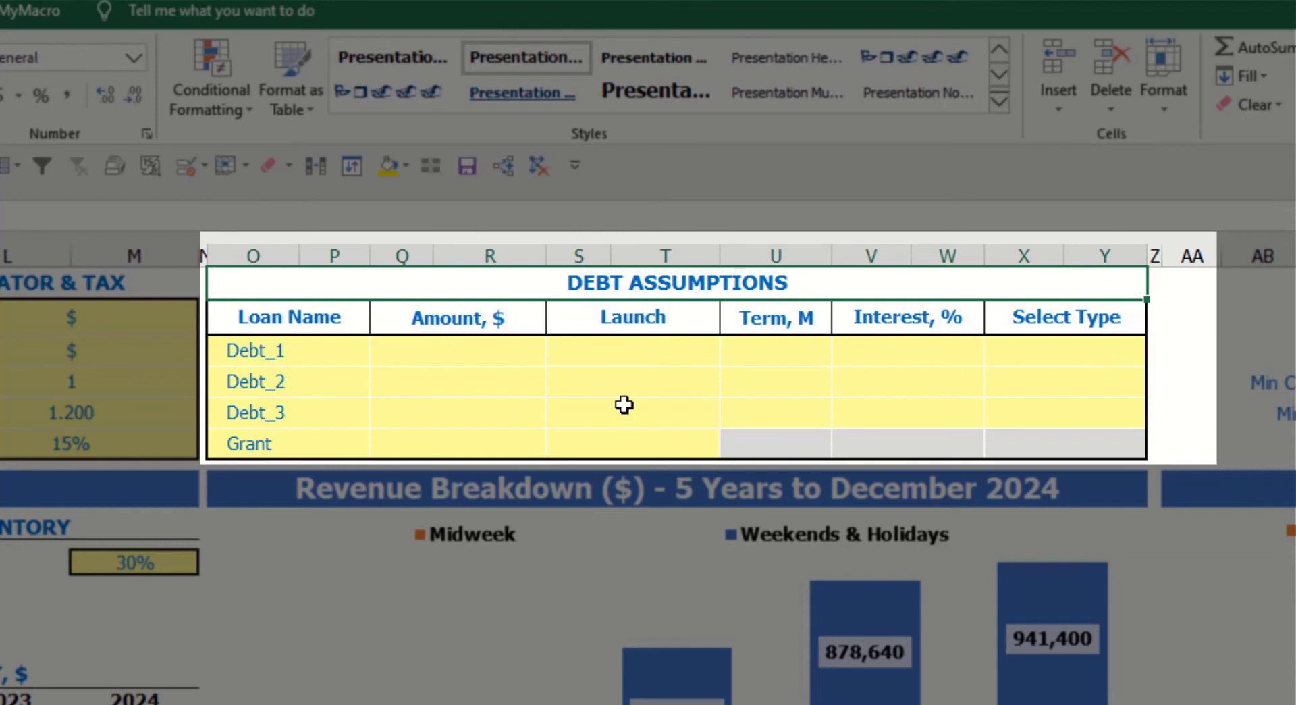
left_click(1138, 345)
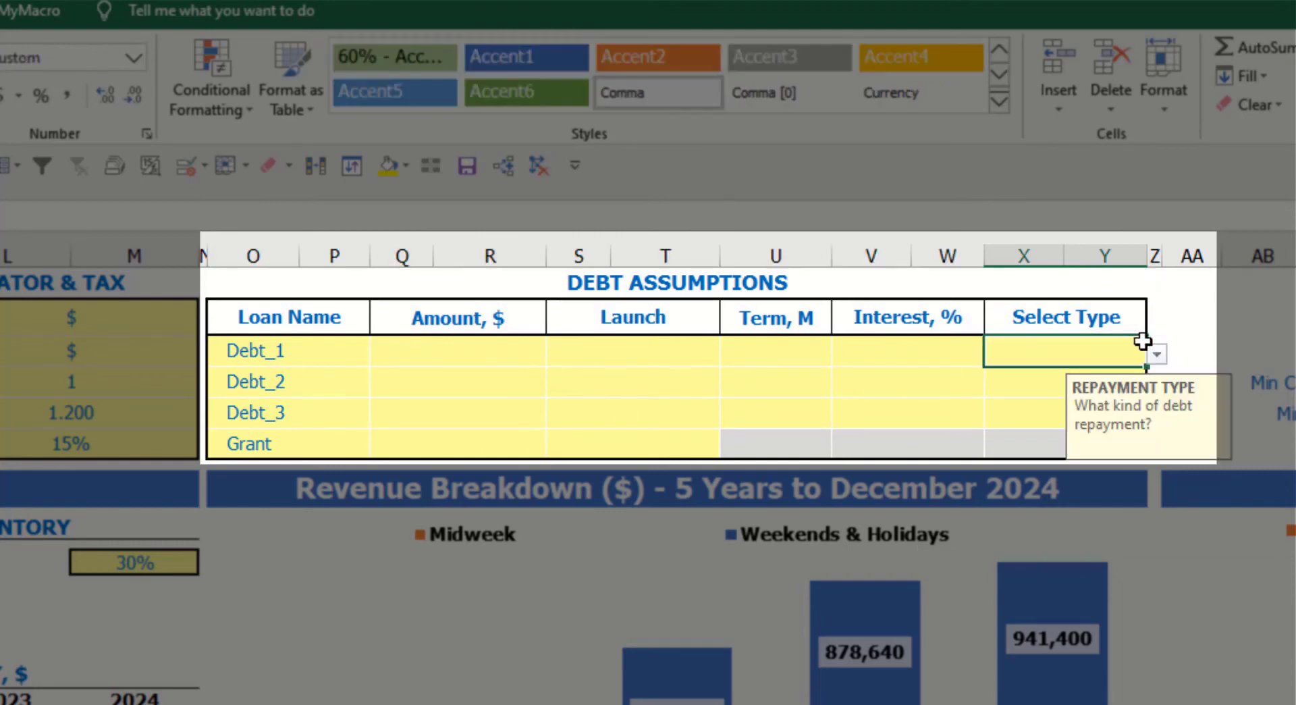
left_click(1157, 354)
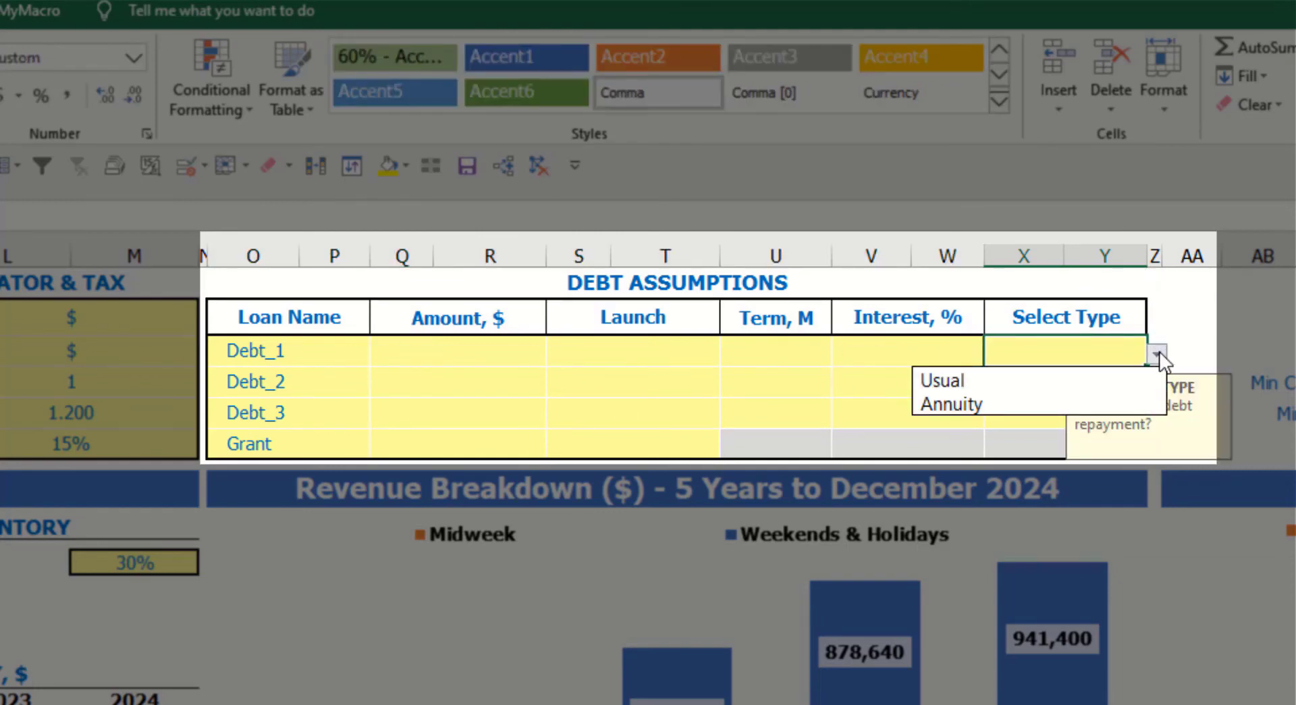
left_click(1124, 395)
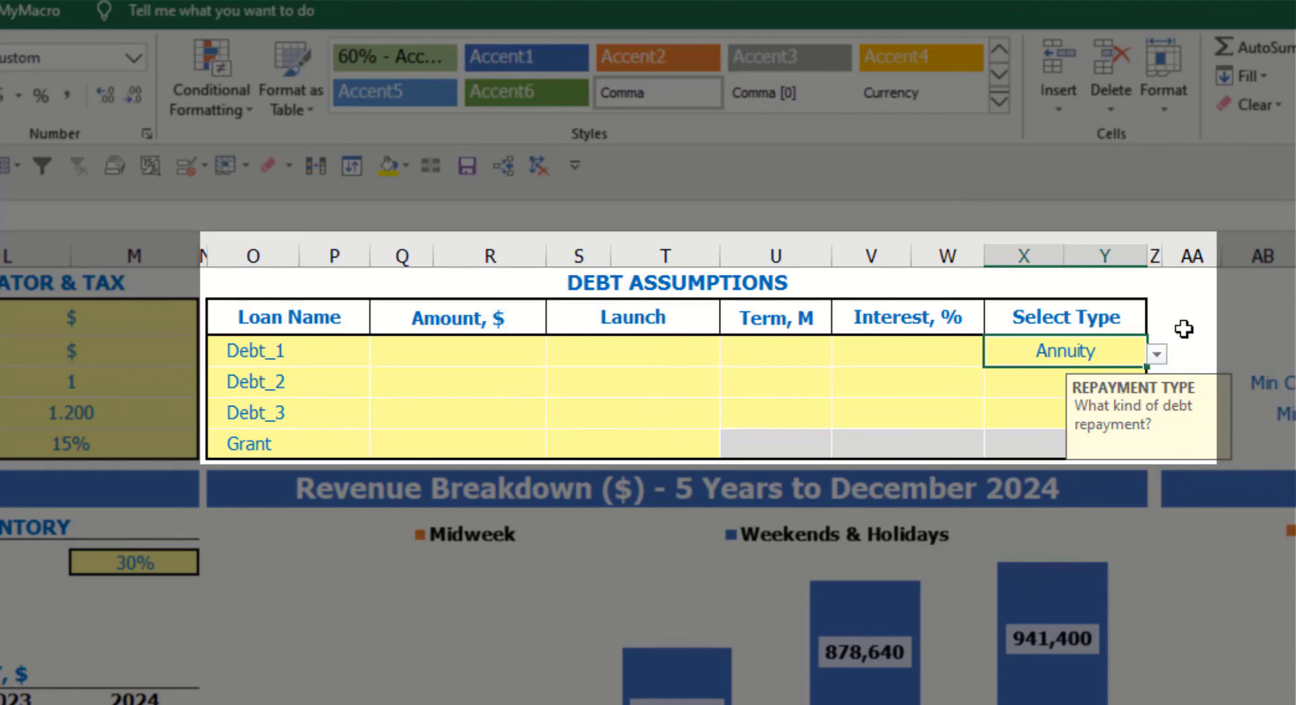
Step: Set the repayment type of Debt_1 to Usual
left_click(1157, 354)
left_click(1109, 381)
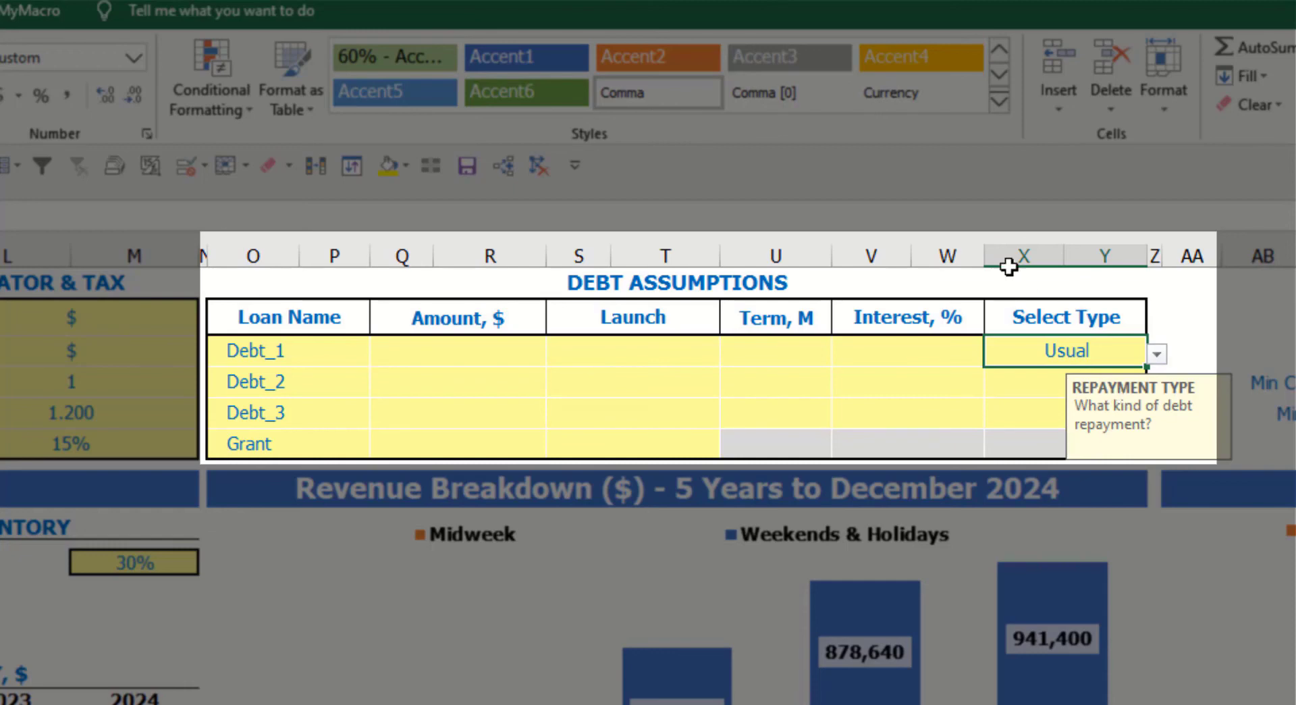
Step: In the Debt Assumptions table, set the Debt_1 amount to 1,000,000 and its launch month to Feb-20
left_click(511, 351)
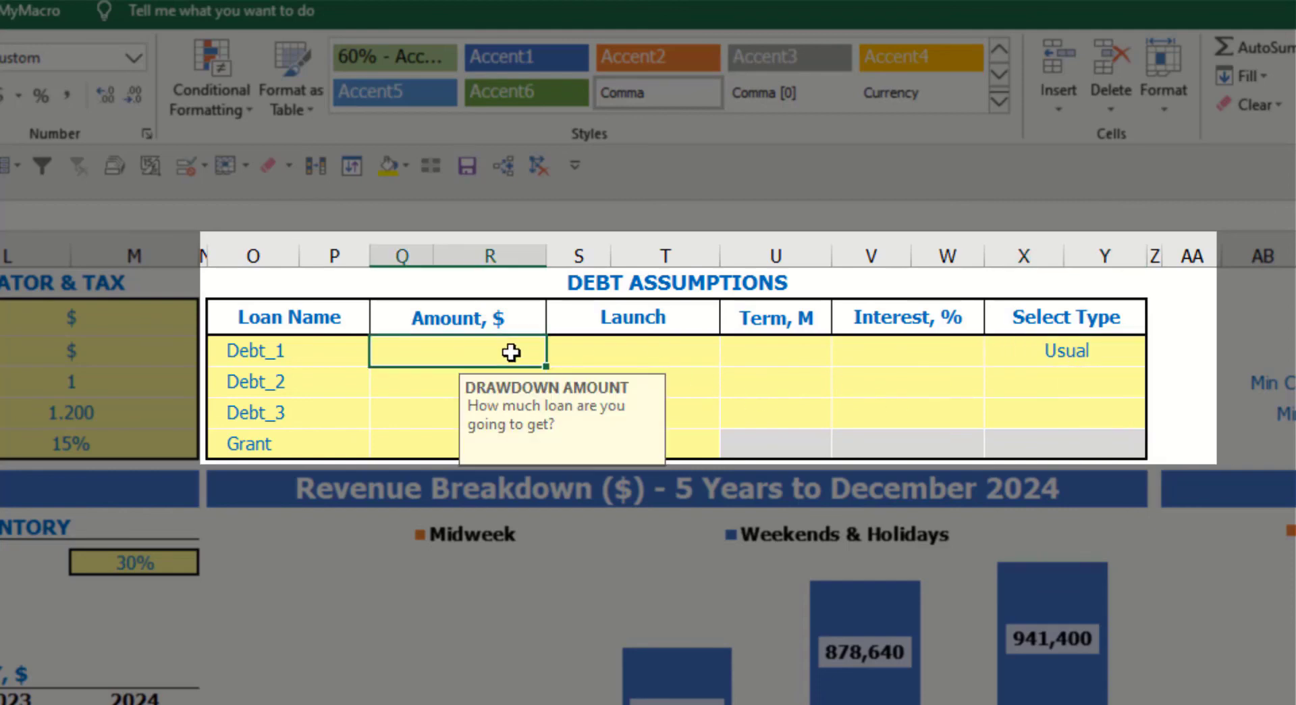
type("1,000,00")
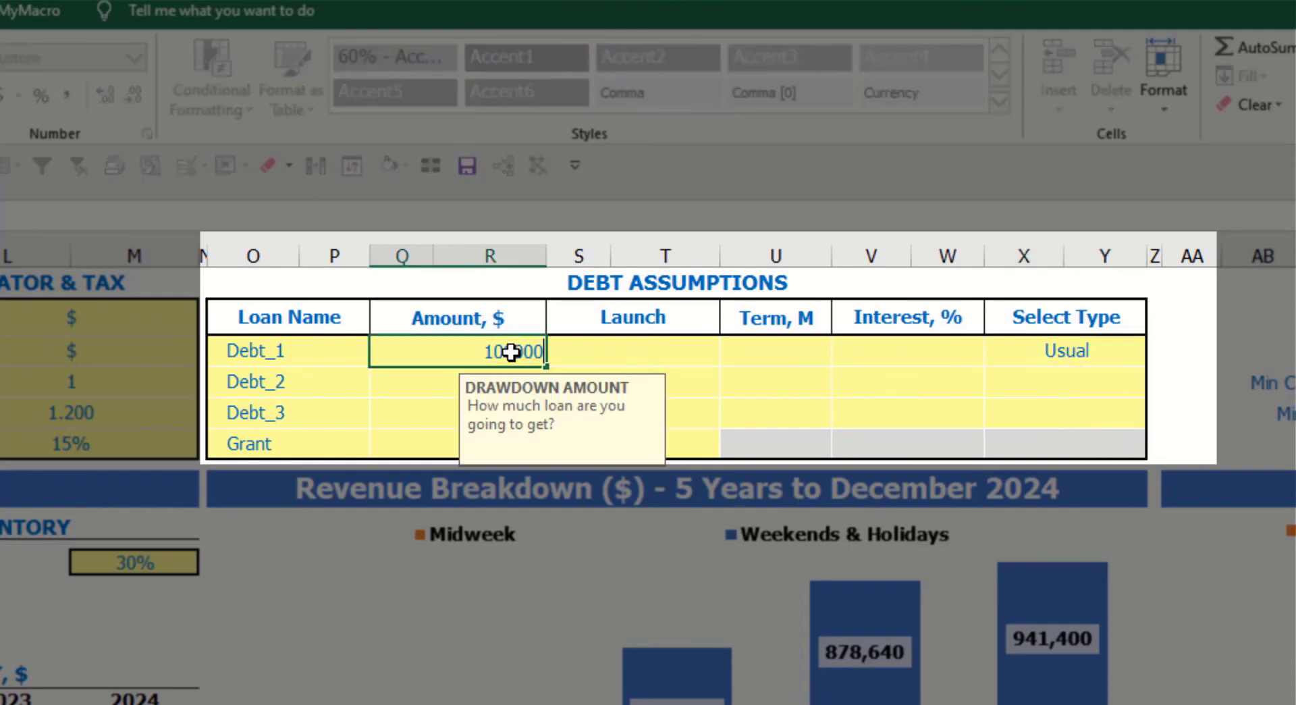
type("0")
key("Return")
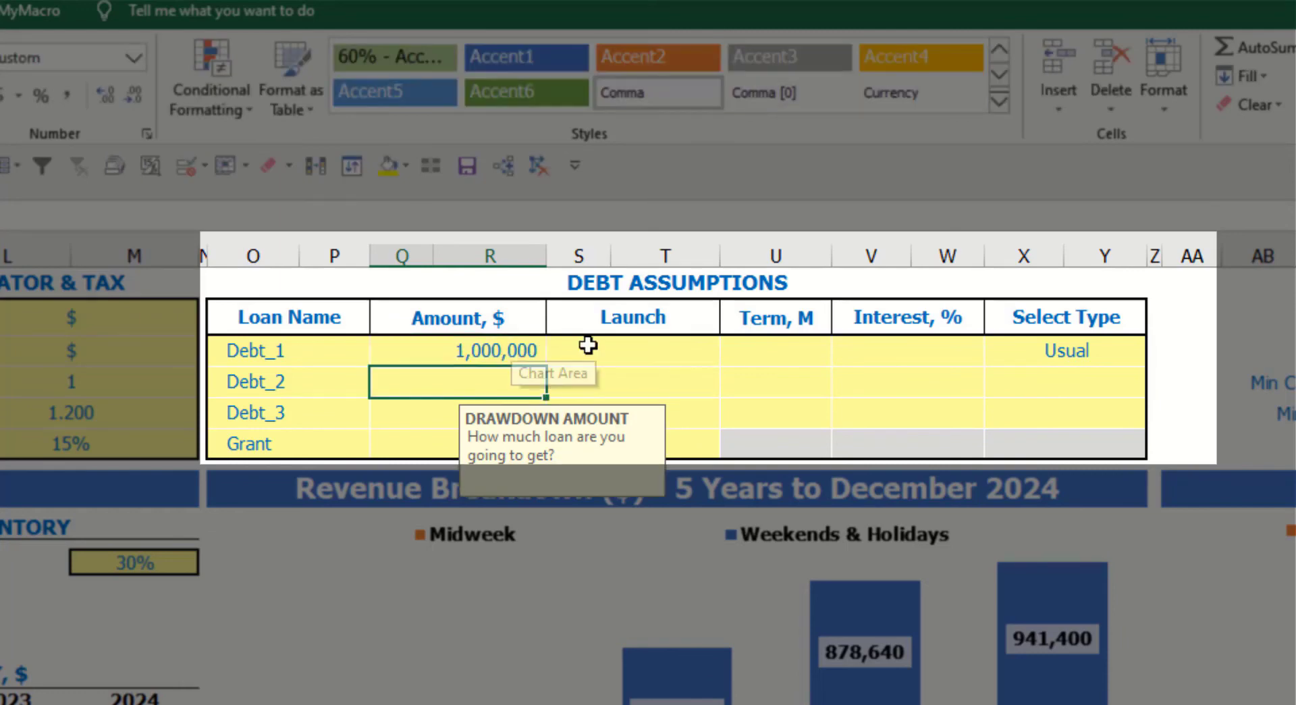
left_click(718, 348)
left_click(731, 355)
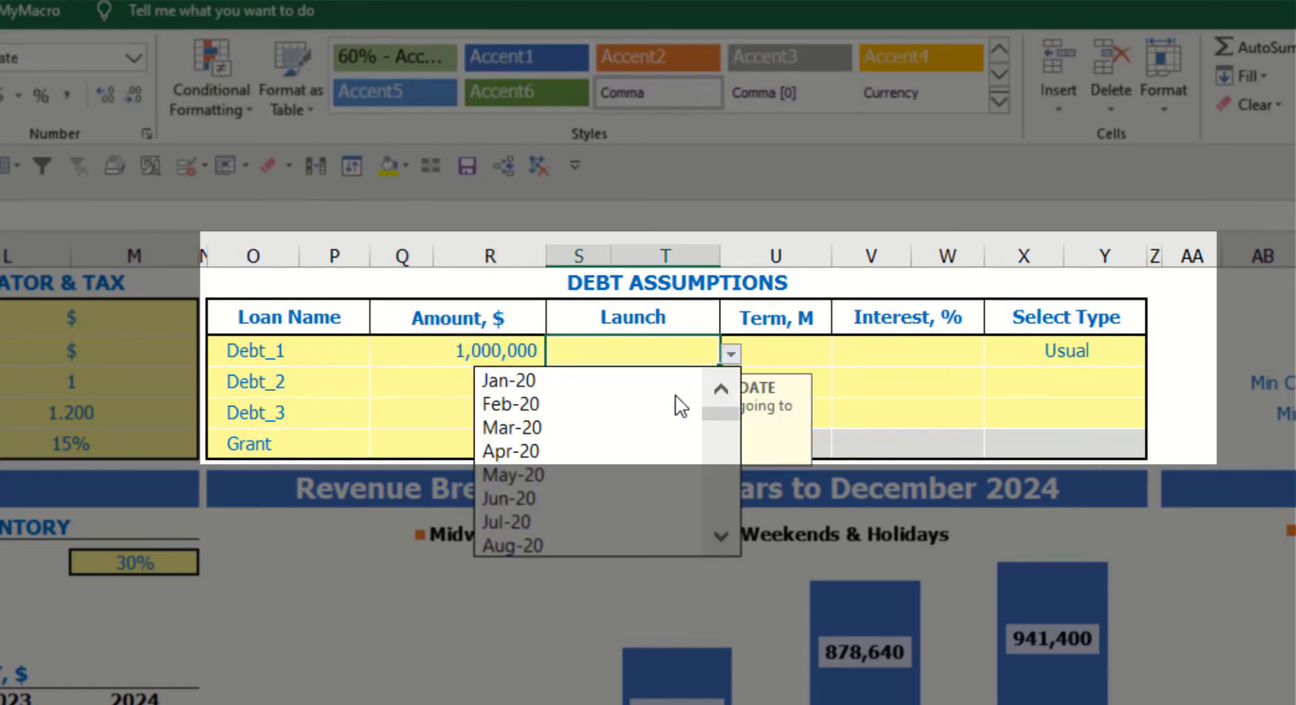
left_click(671, 397)
Step: Set the Debt_1 term to 60 months and its interest rate to 5%
left_click(778, 340)
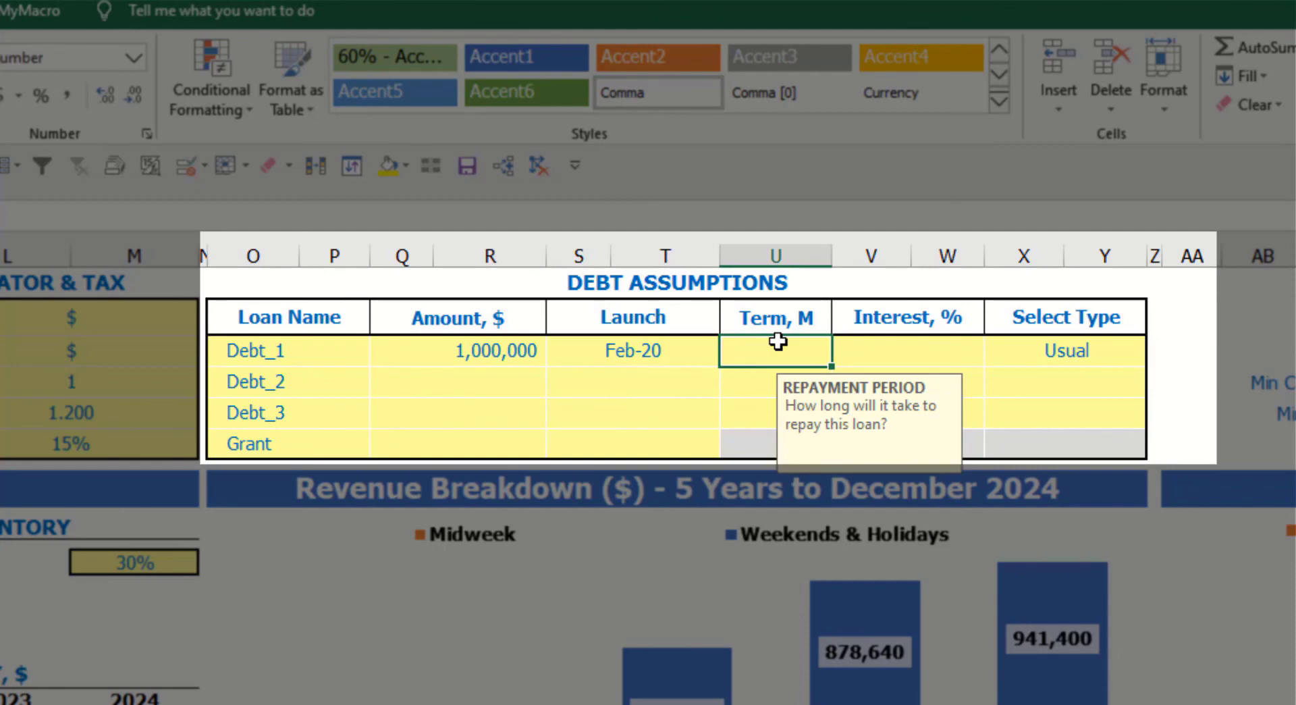
type("60")
key("Return")
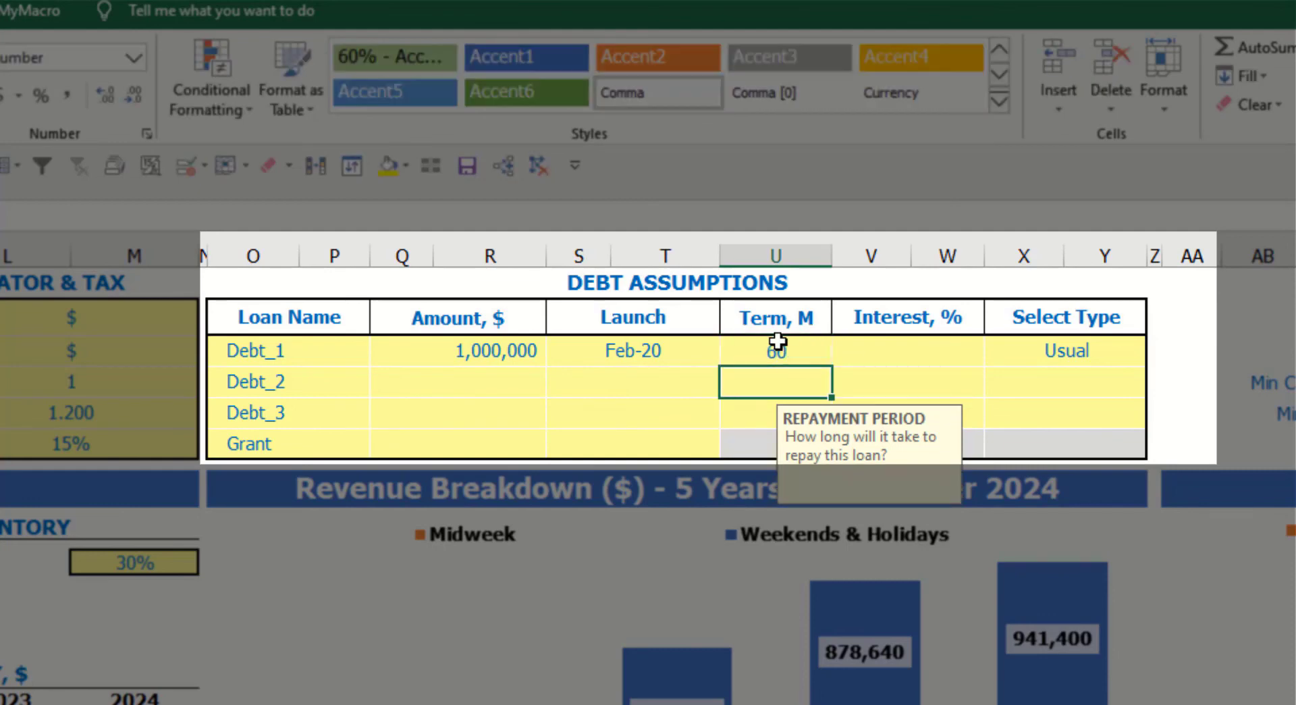
left_click(854, 349)
type("5")
key("Return")
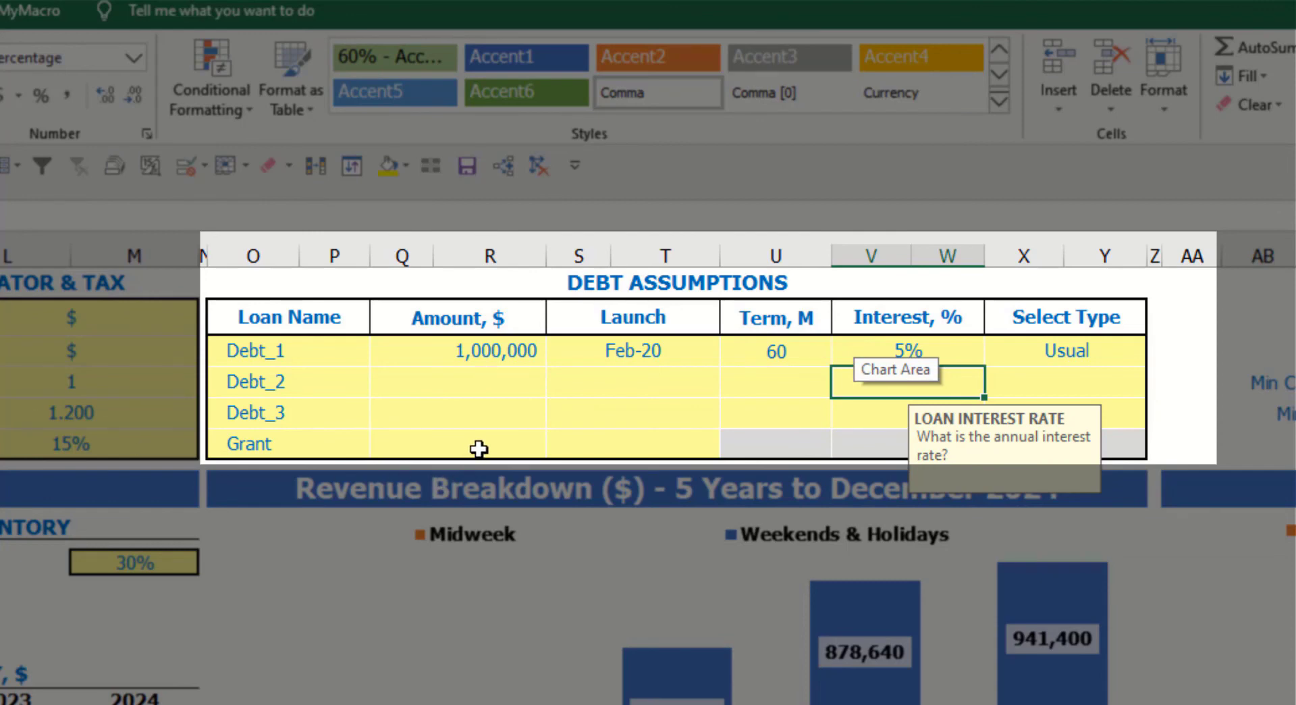
Step: Enter a Grant amount of 500,000 and set its launch month to Mar-20
left_click(480, 448)
type("500000")
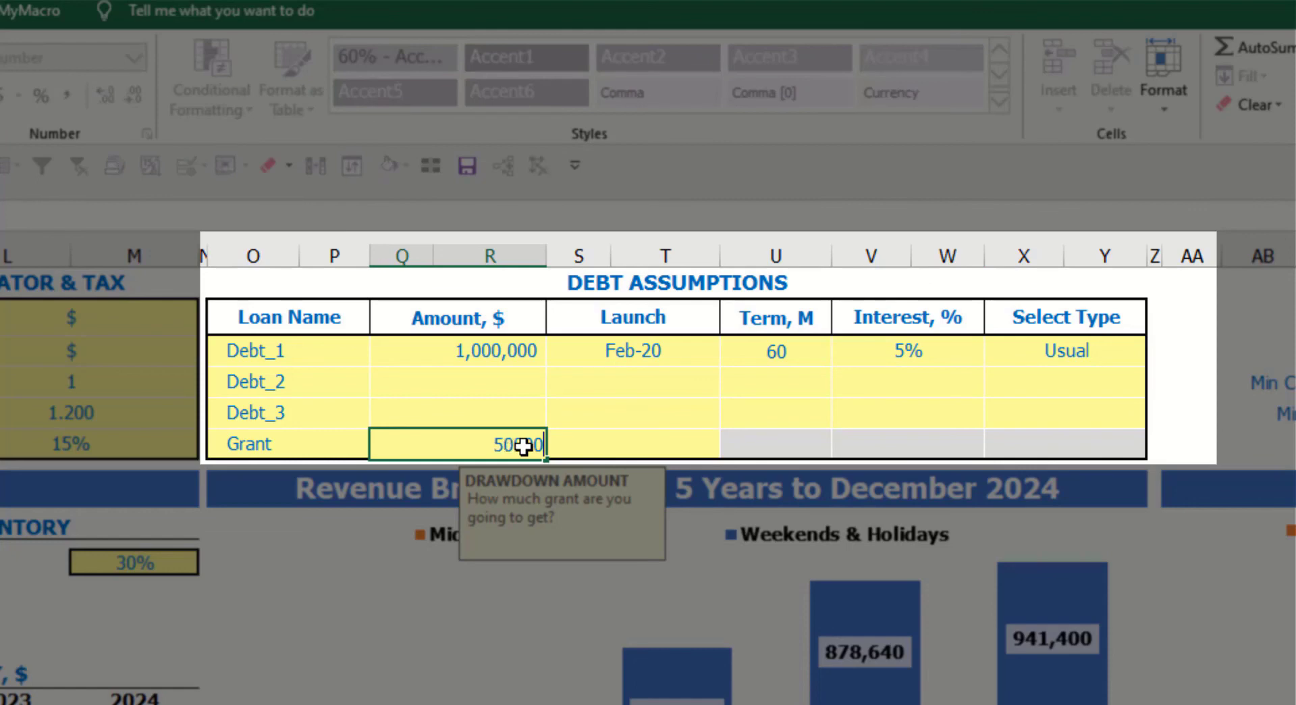
key("Return")
left_click(664, 447)
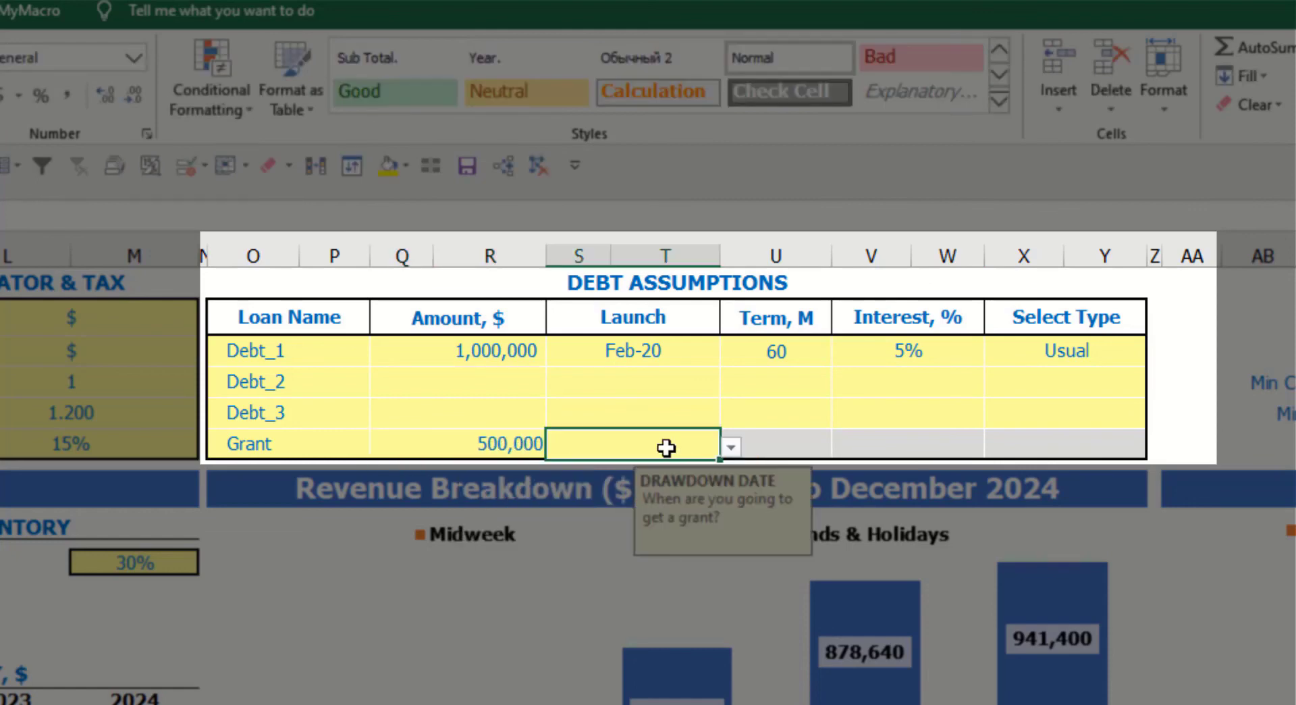
left_click(729, 448)
left_click(648, 520)
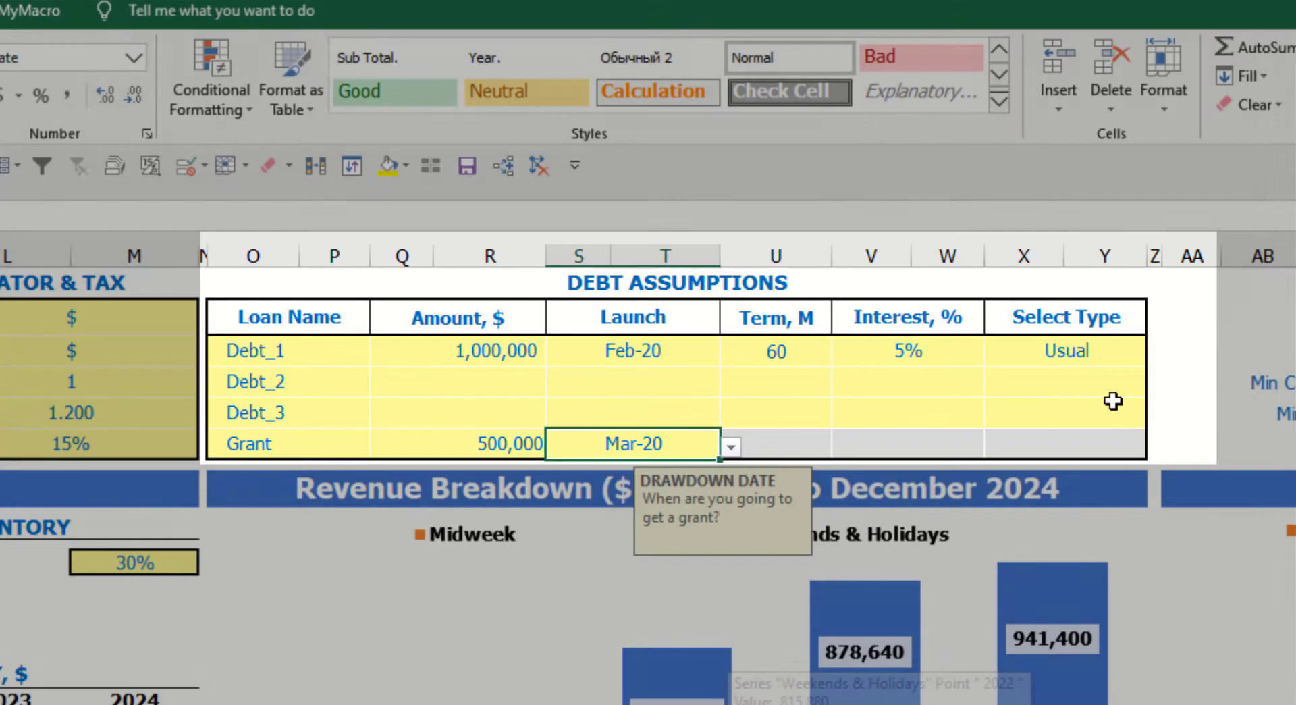
left_click(1181, 327)
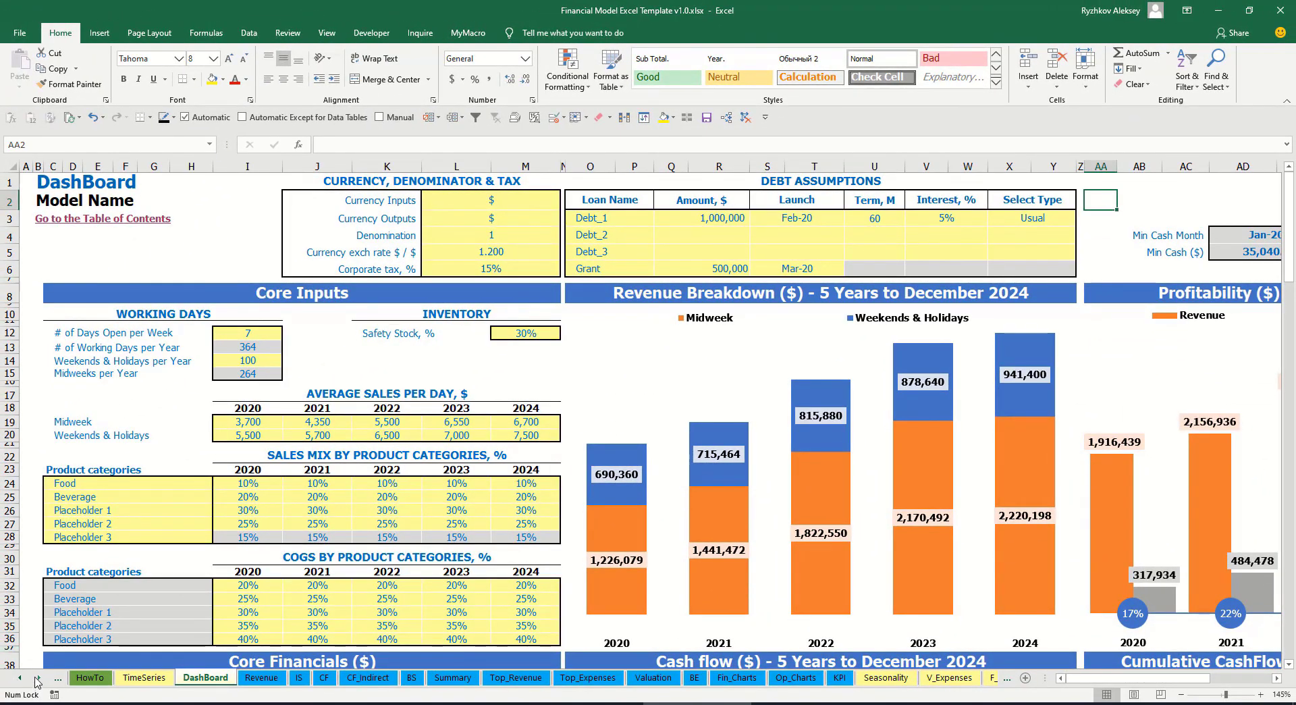
Step: Examine the debt balance, repayment and interest calculations for each loan on the Capital sheet
left_click(38, 679)
left_click(38, 679)
left_click(38, 679)
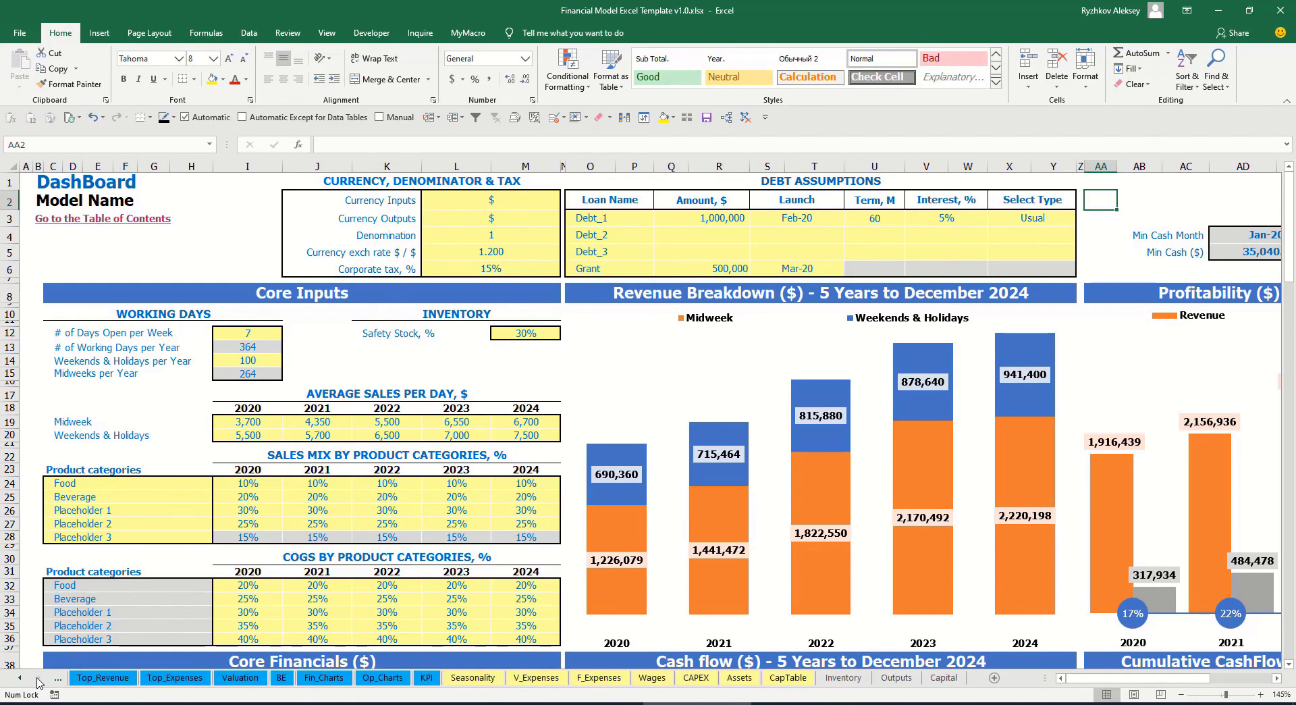
left_click(955, 681)
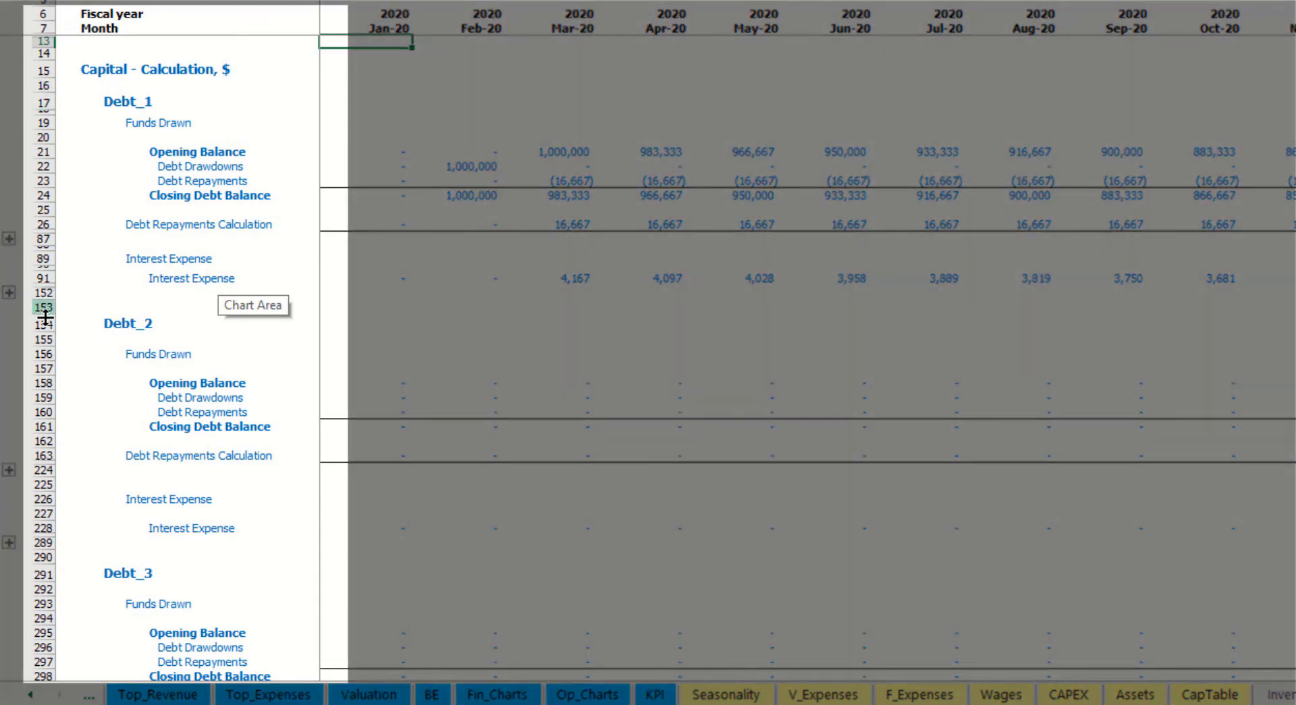
scroll(42, 291, "down", 4)
scroll(42, 291, "down", 5)
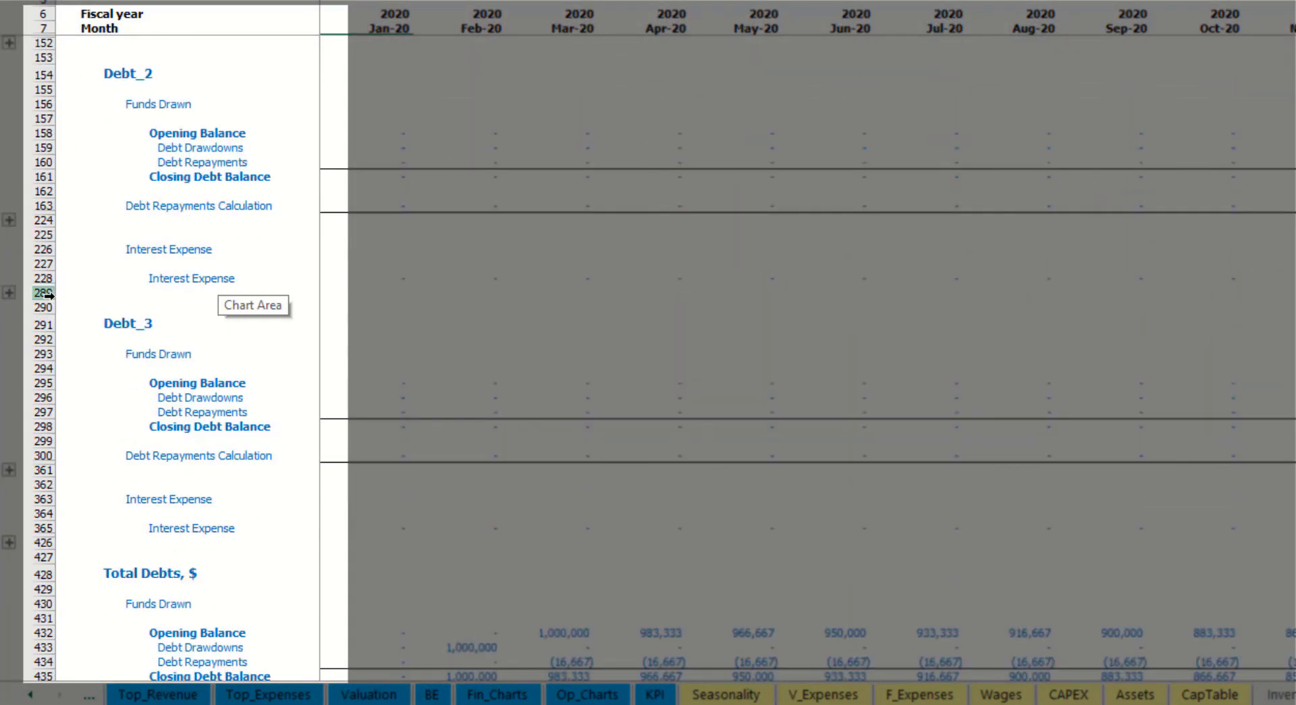
scroll(82, 336, "up", 9)
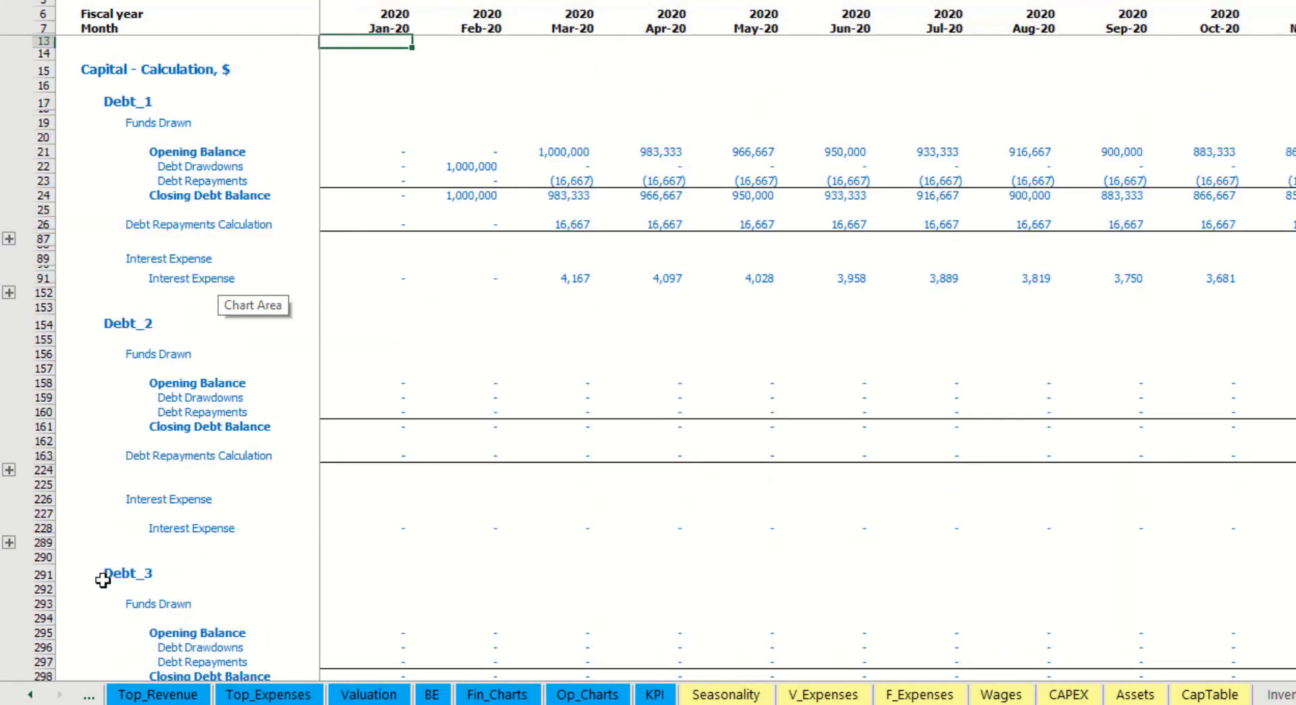
Step: Examine the Interest Expense row in the Income Statement
left_click(30, 694)
left_click(30, 694)
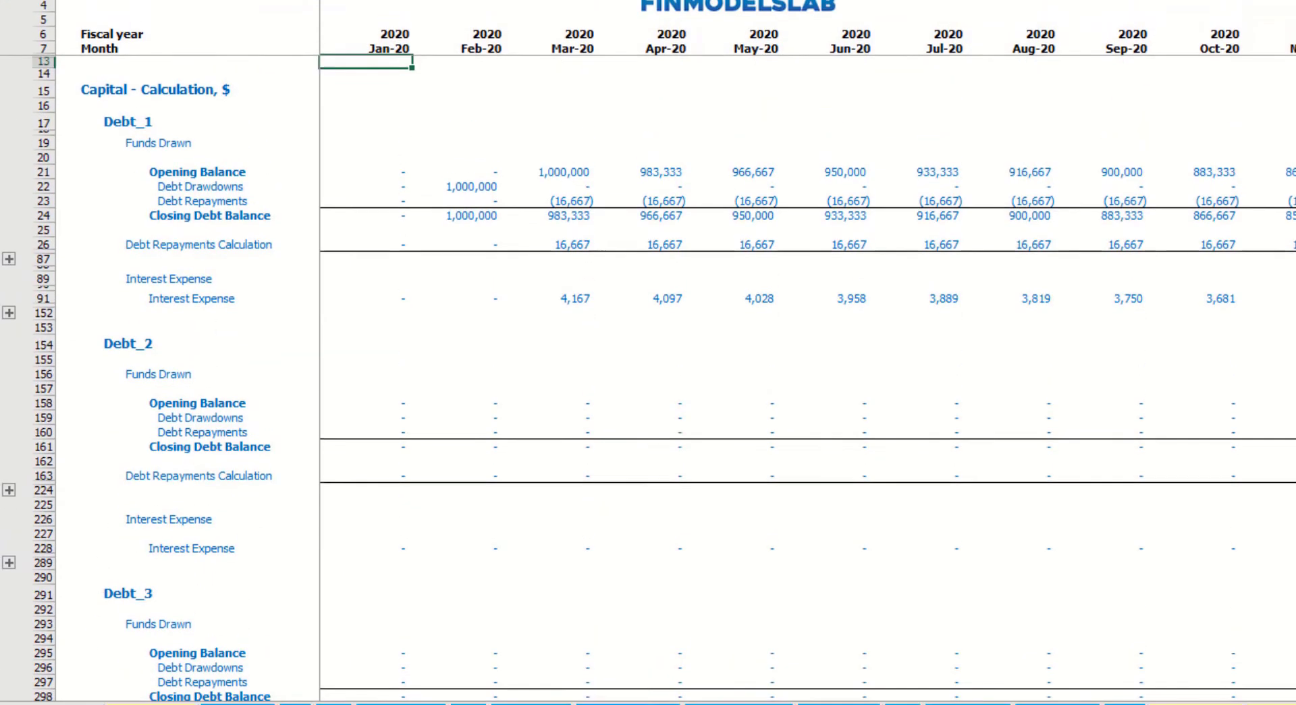
left_click(121, 694)
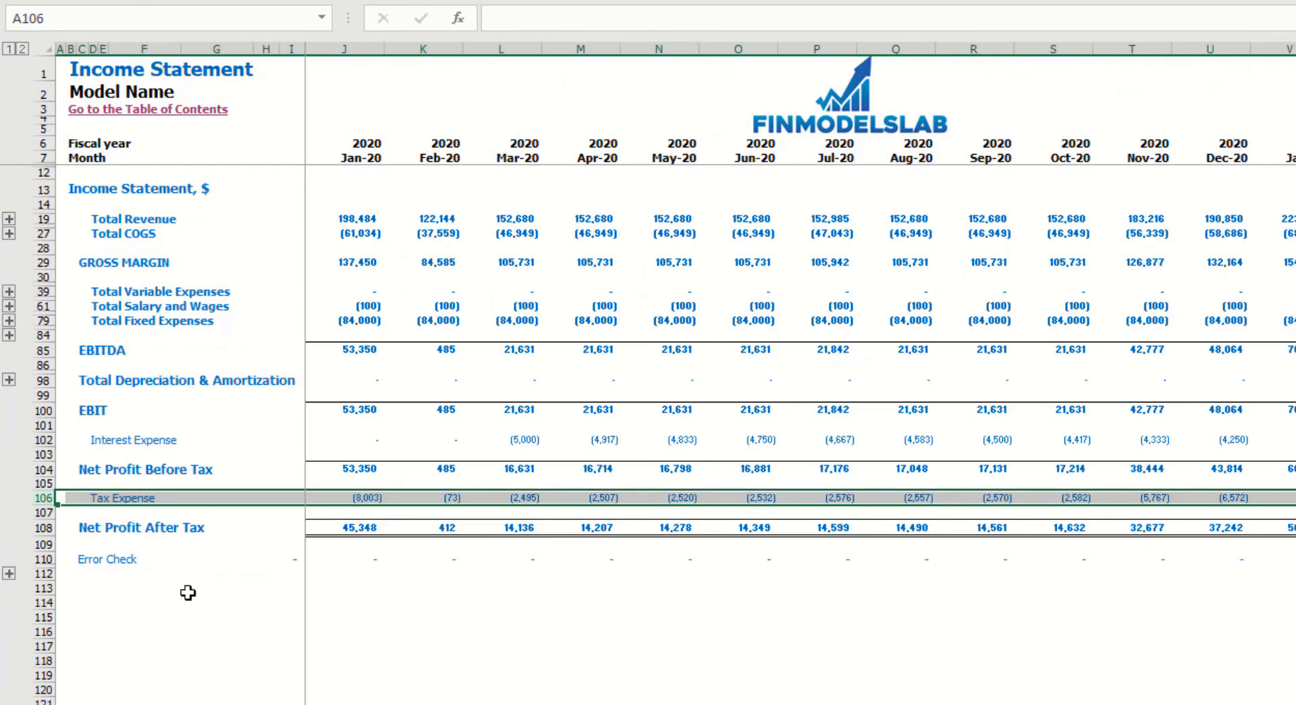
left_click(43, 440)
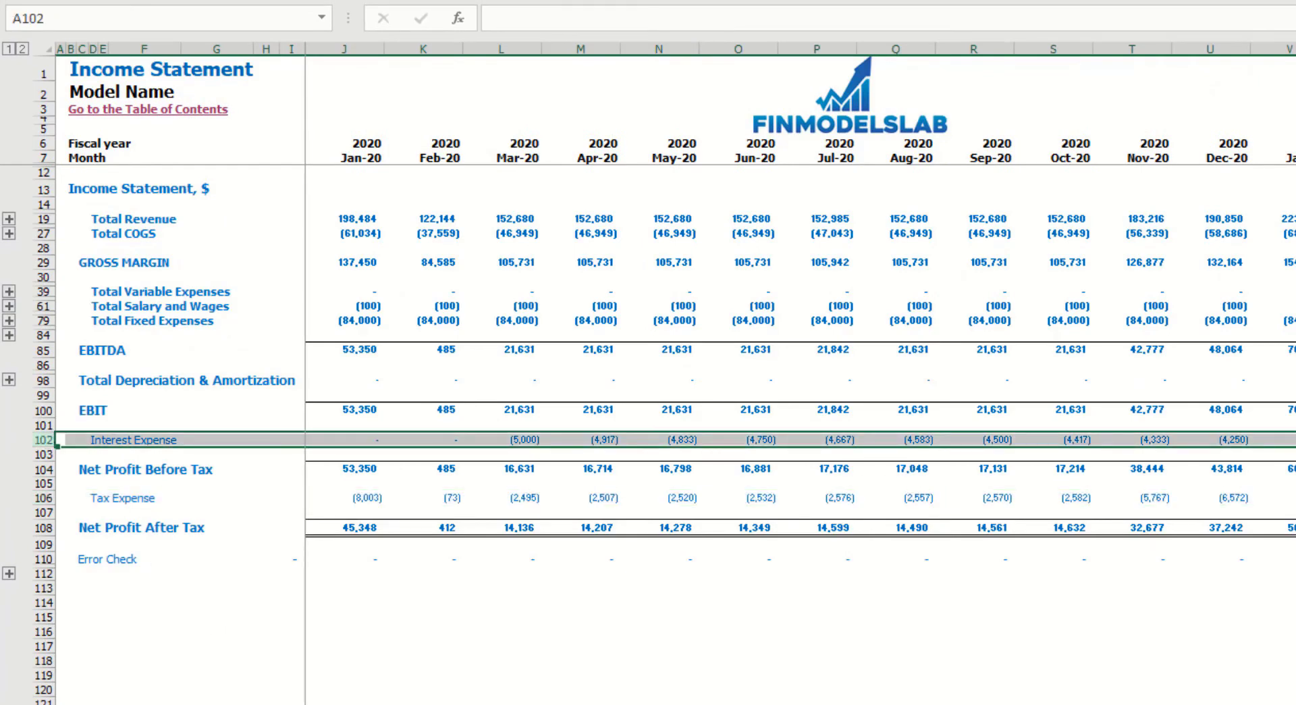
Step: Examine Interest Paid, Debt Drawdowns and Debt Repayments in the Cash Flow Statement, and the Debt row on the Balance Sheet
key("ctrl+Page_Down")
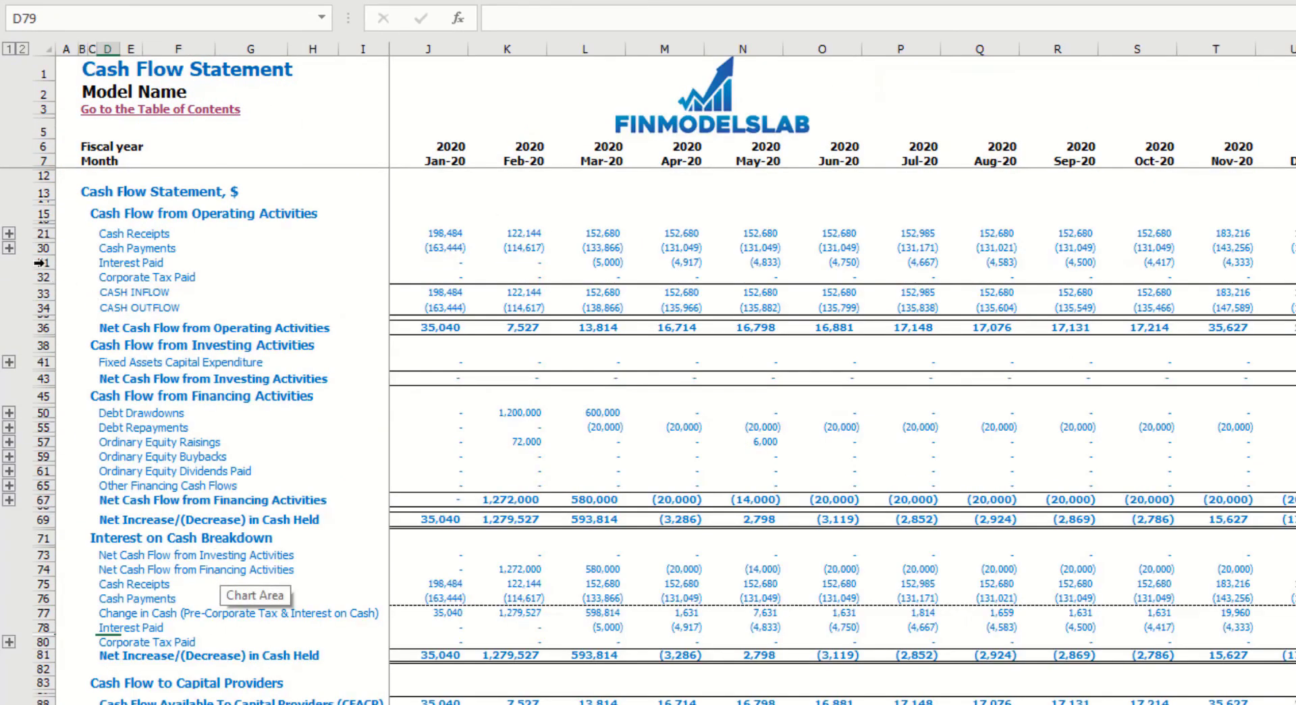
left_click(39, 263)
left_click(43, 413)
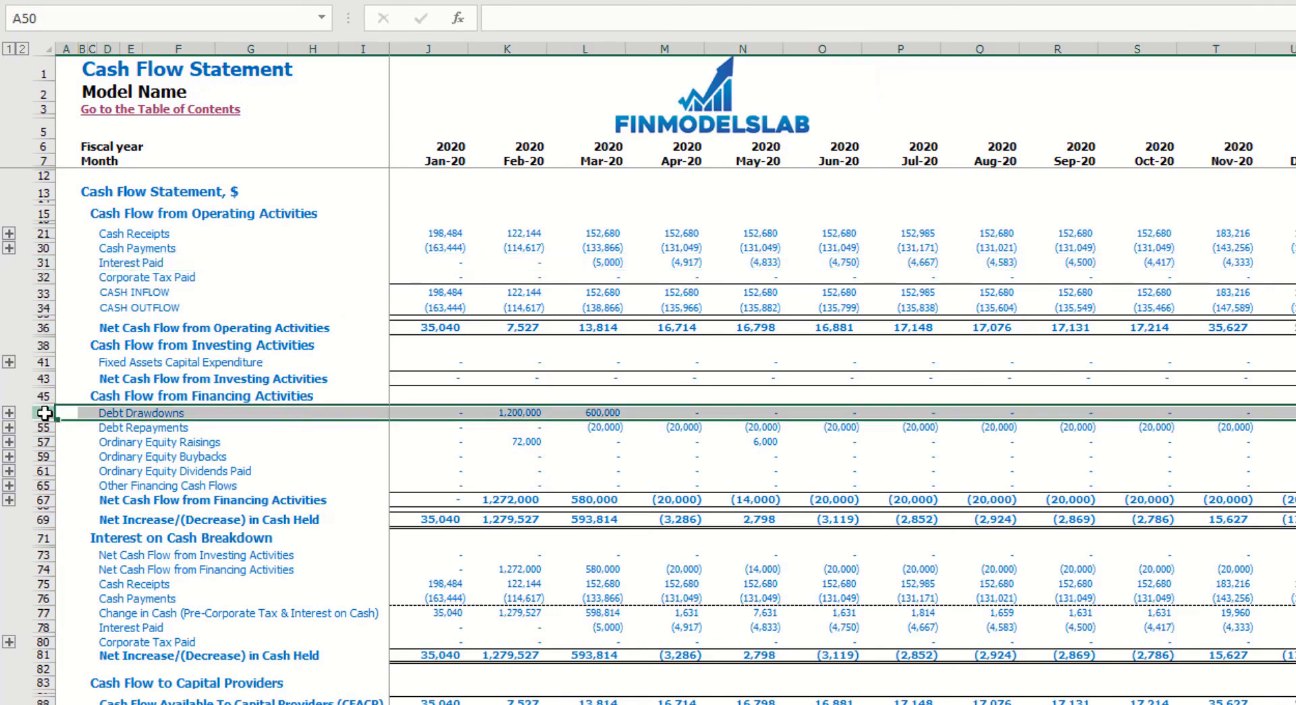
left_click(43, 427)
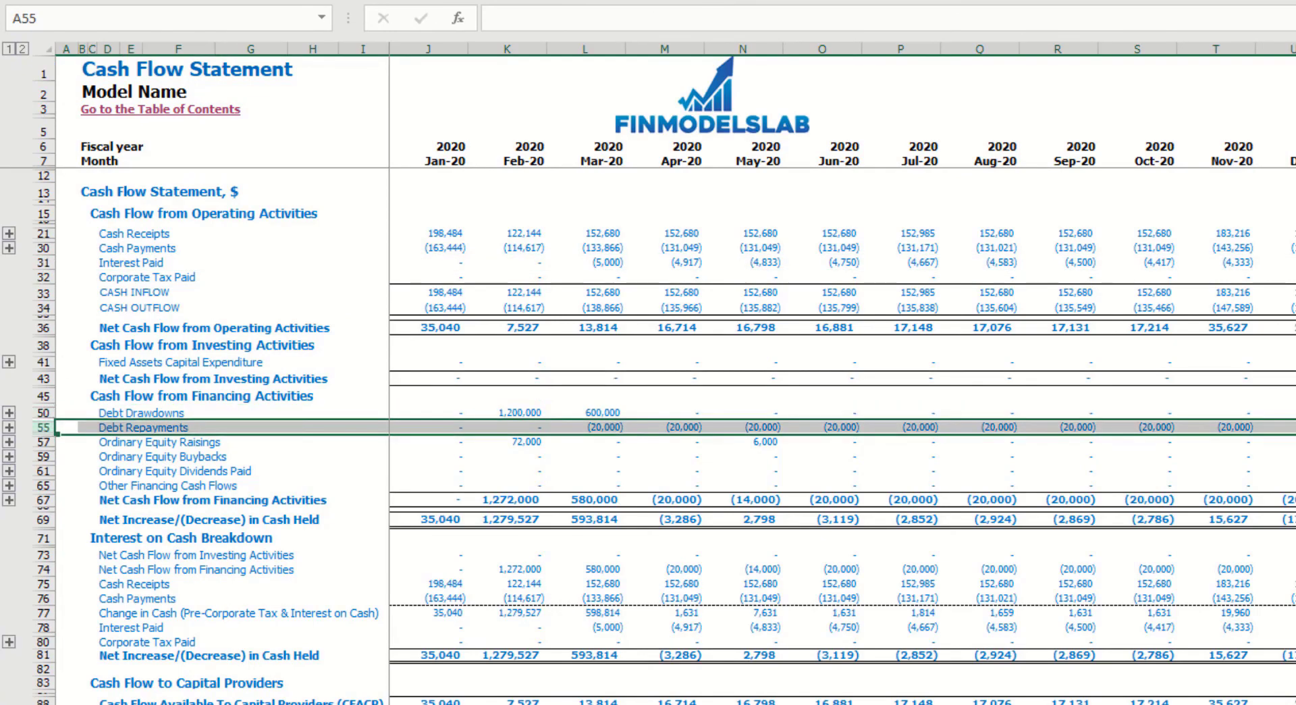
key("ctrl+Page_Down")
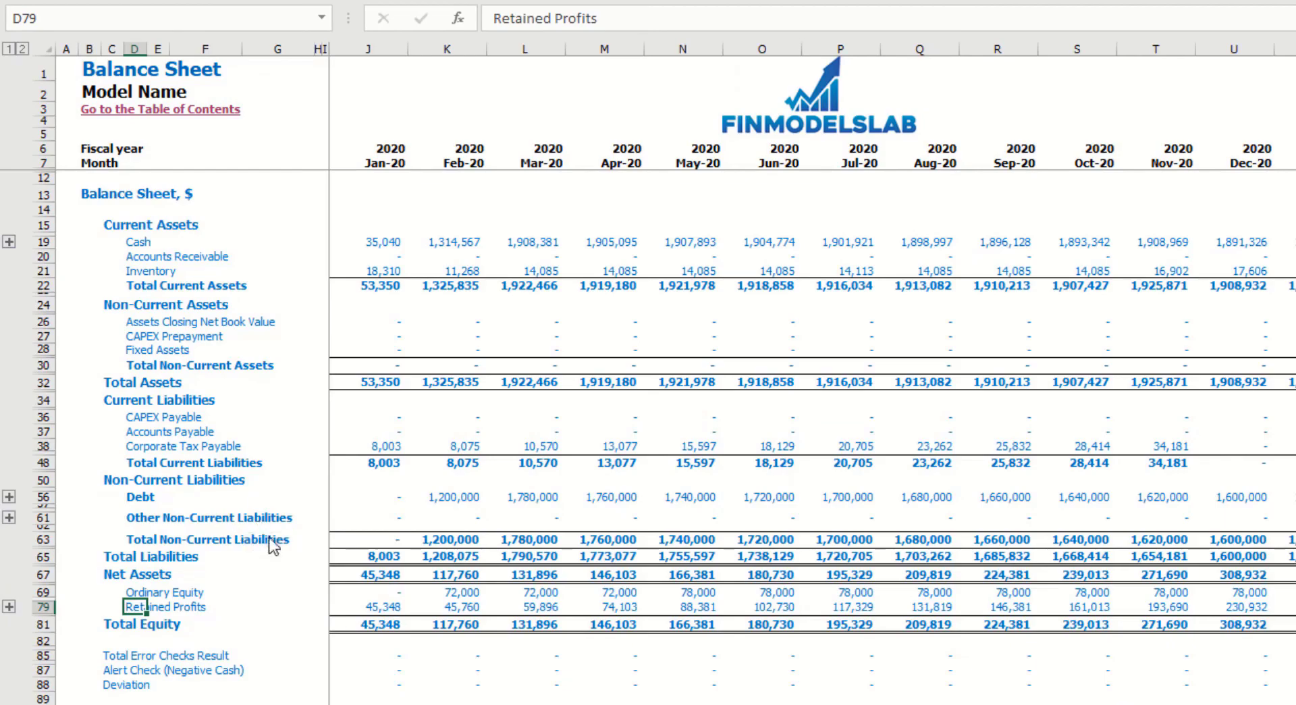
left_click(43, 497)
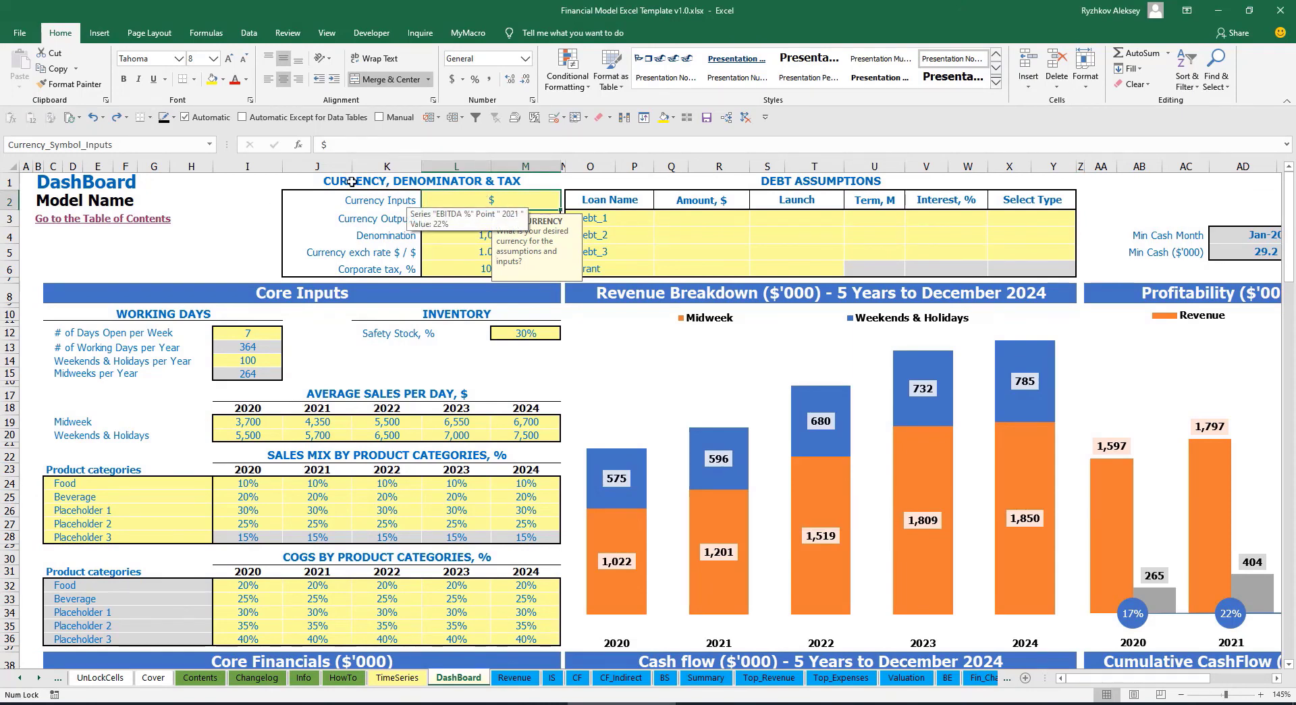
Step: In the Currency, Denominator & Tax table on the DashBoard sheet, set the input currency to USD
left_click(231, 204)
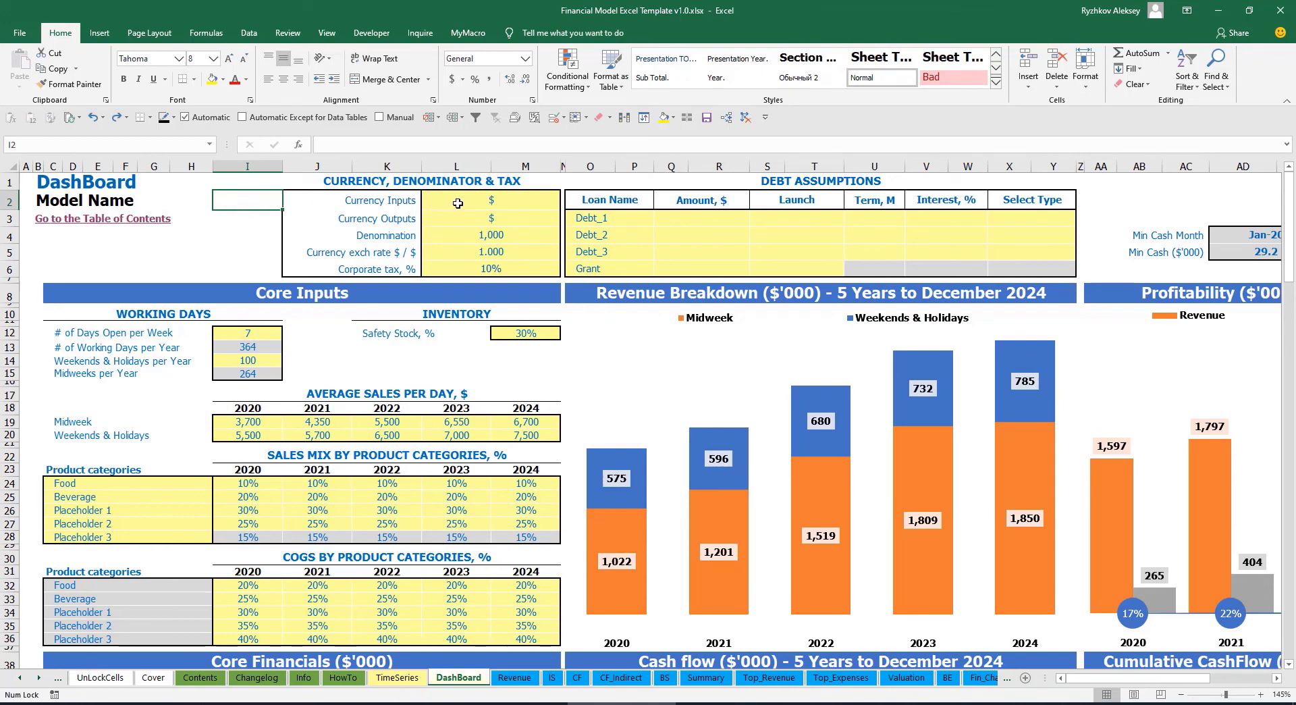
left_click(543, 200)
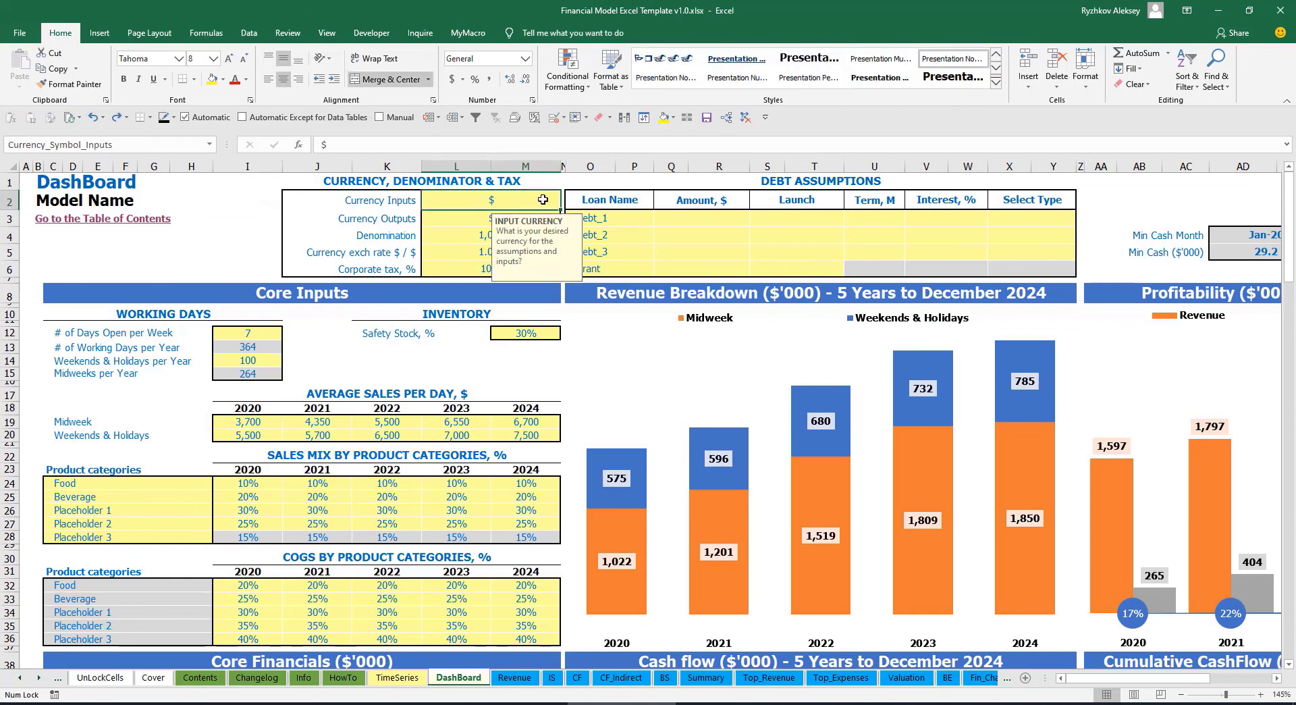
left_click(456, 215)
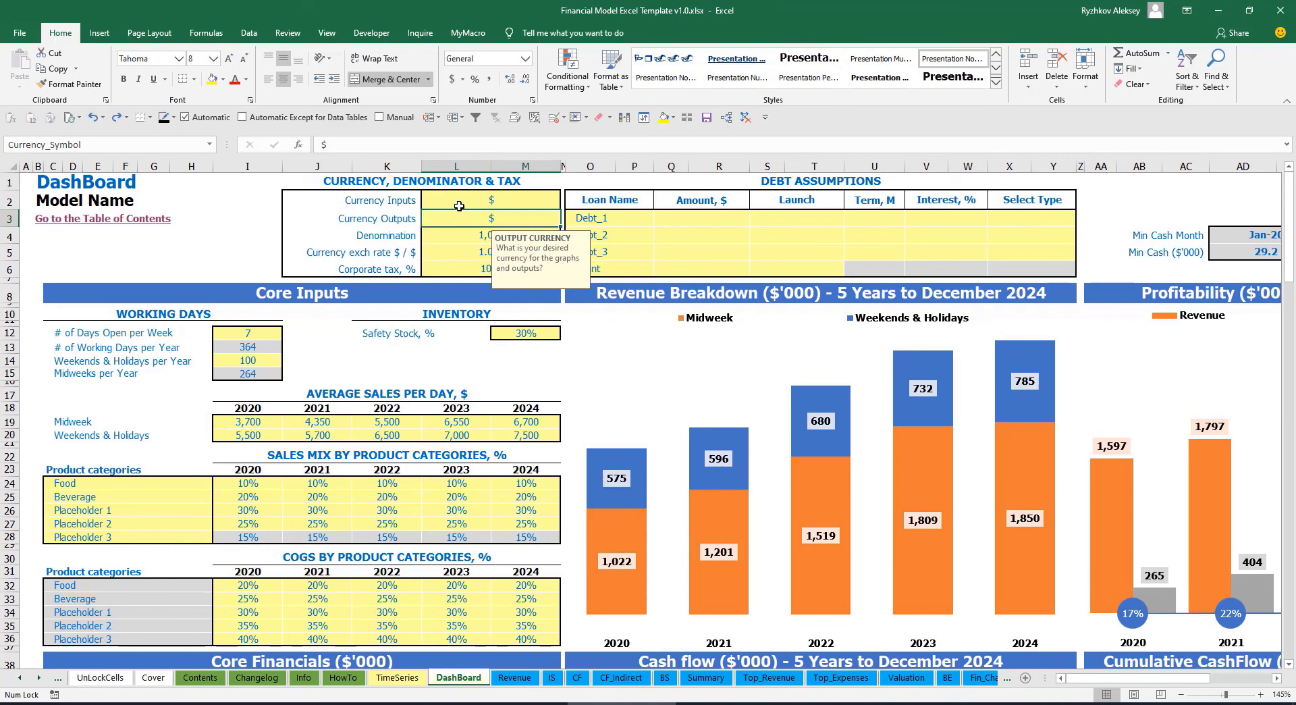
key("Up")
key("Down")
left_click(477, 201)
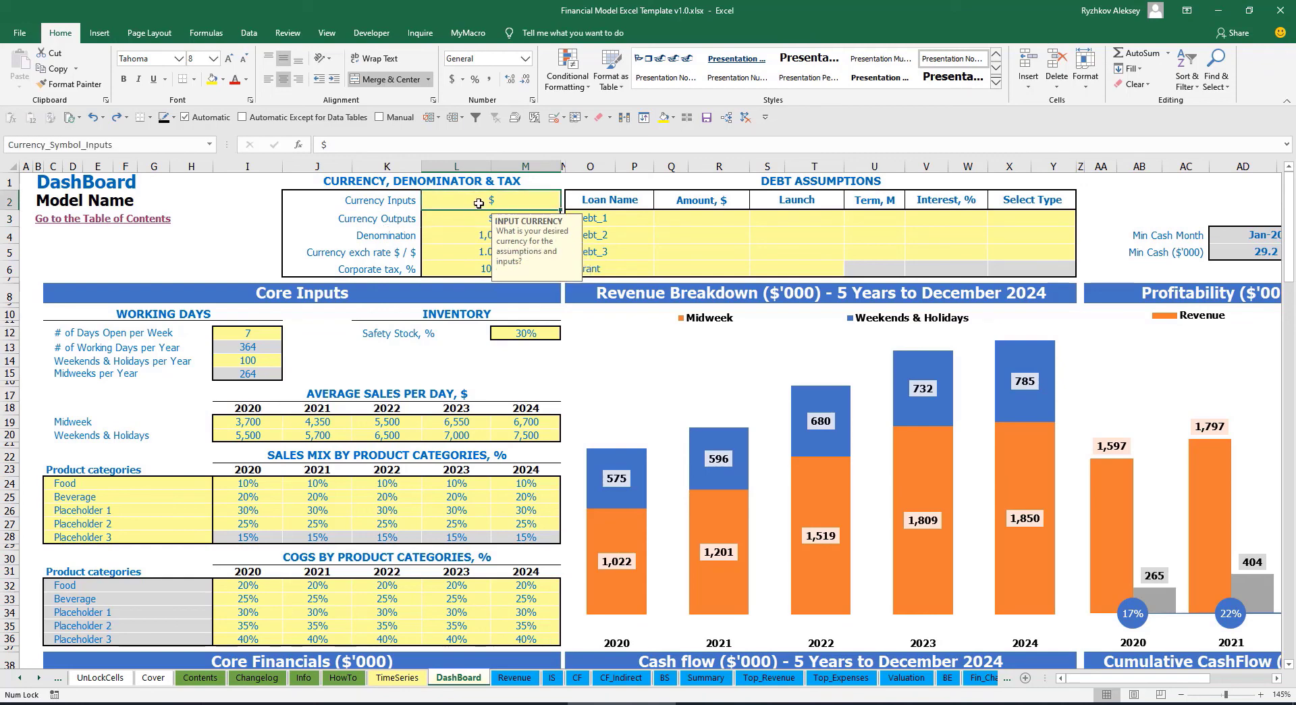
type("U")
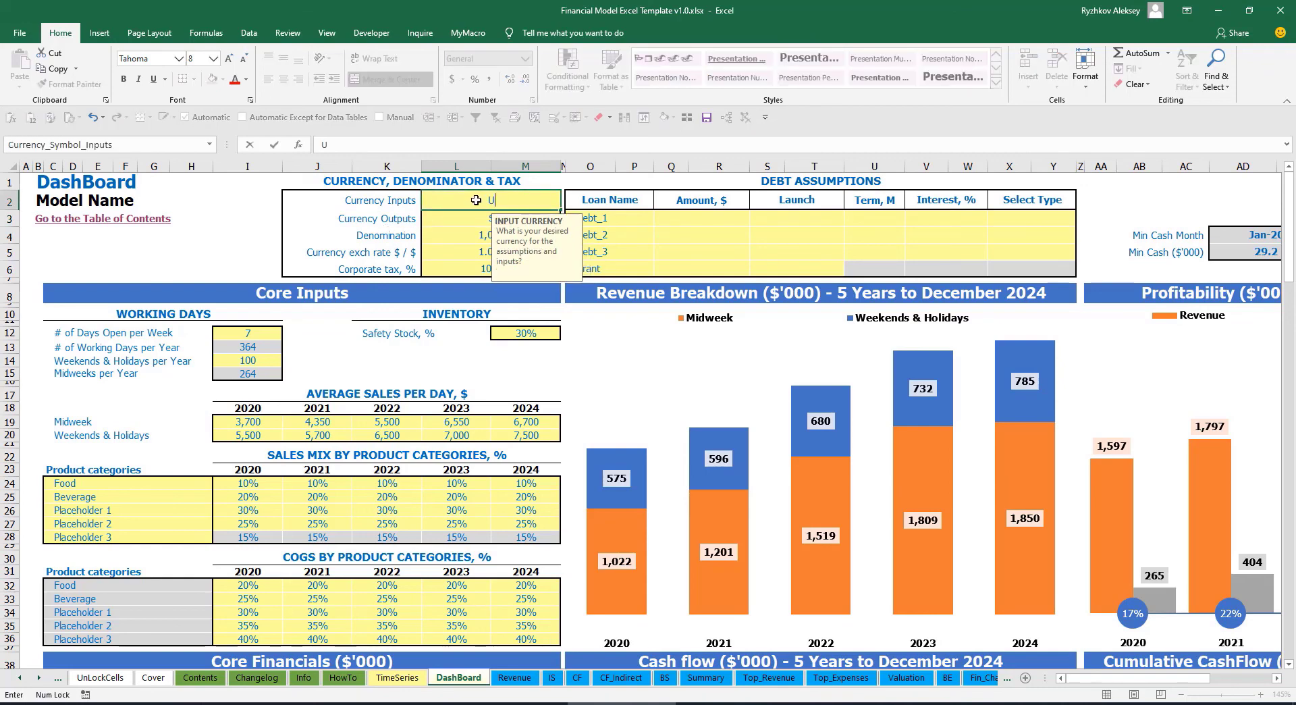
type("SD")
key("Return")
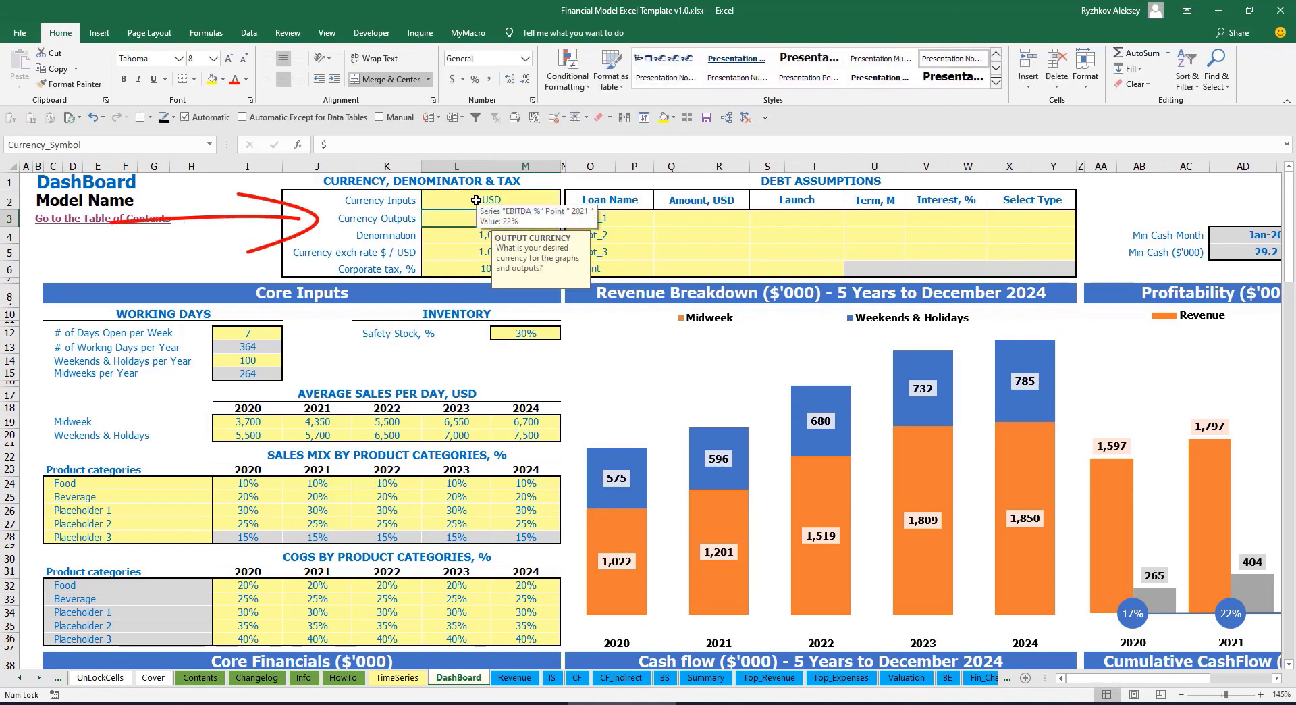
Step: Set the output currency of the model to EUR
type("EUR")
key("Return")
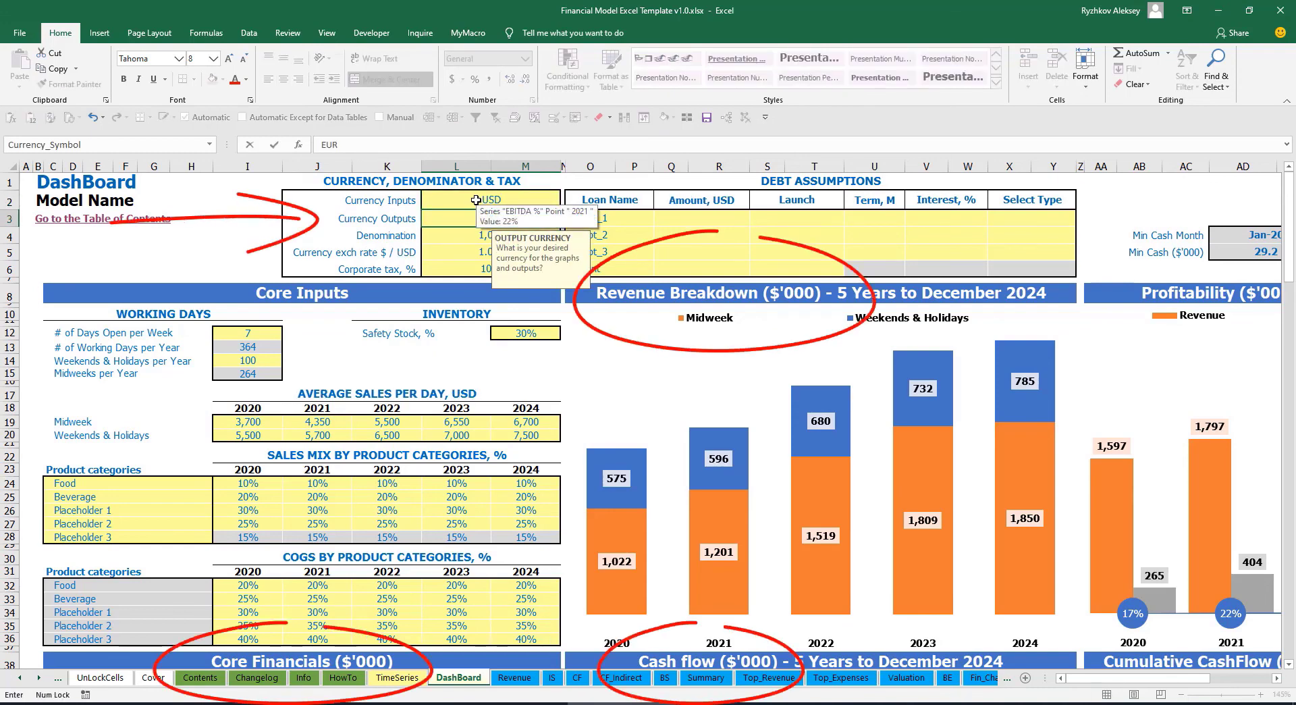
key("Return")
left_click(247, 218)
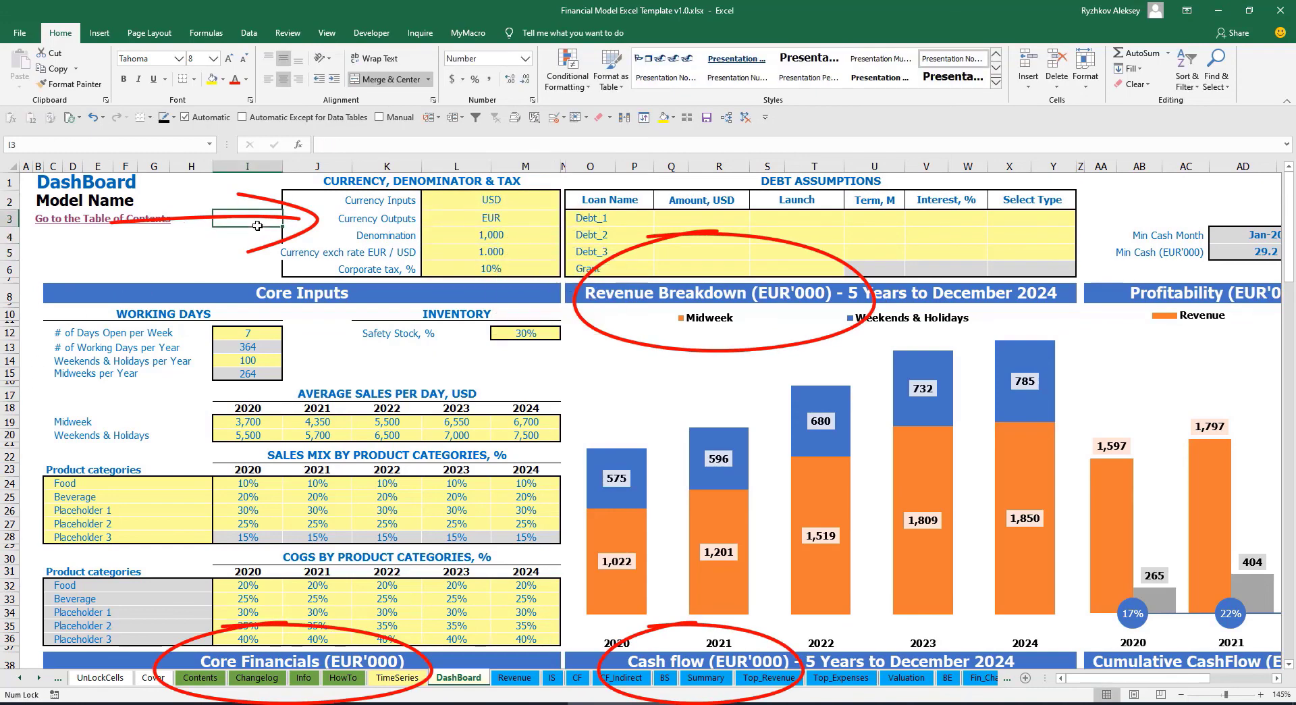
Step: Set the EUR / USD currency exchange rate to 1.2 and return to the Currency Inputs cell
left_click(475, 250)
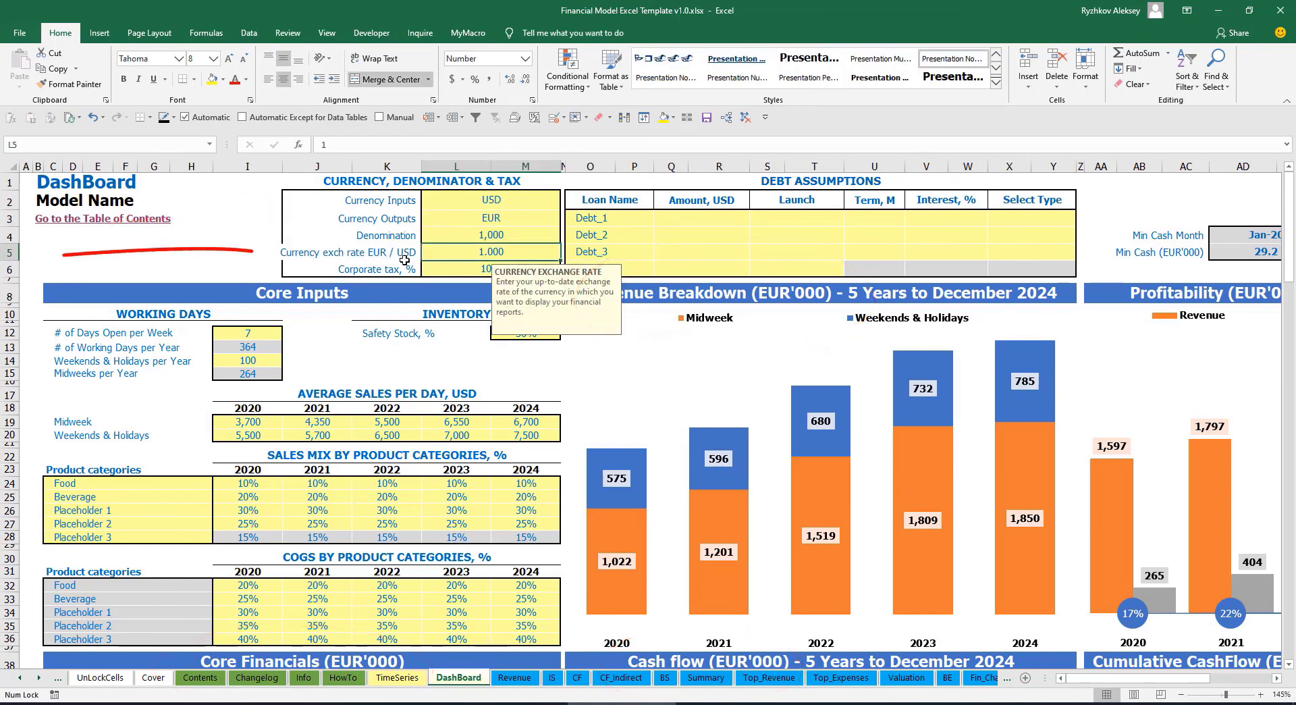
type("1.2")
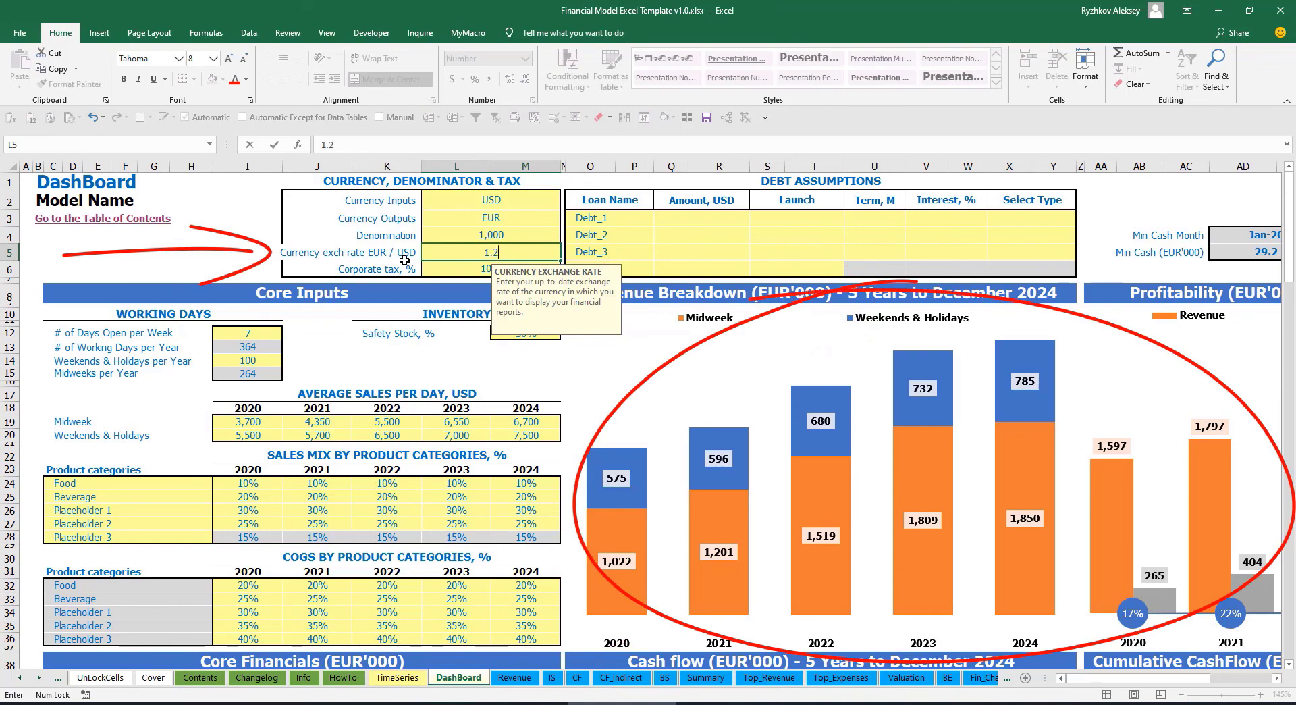
key("Return")
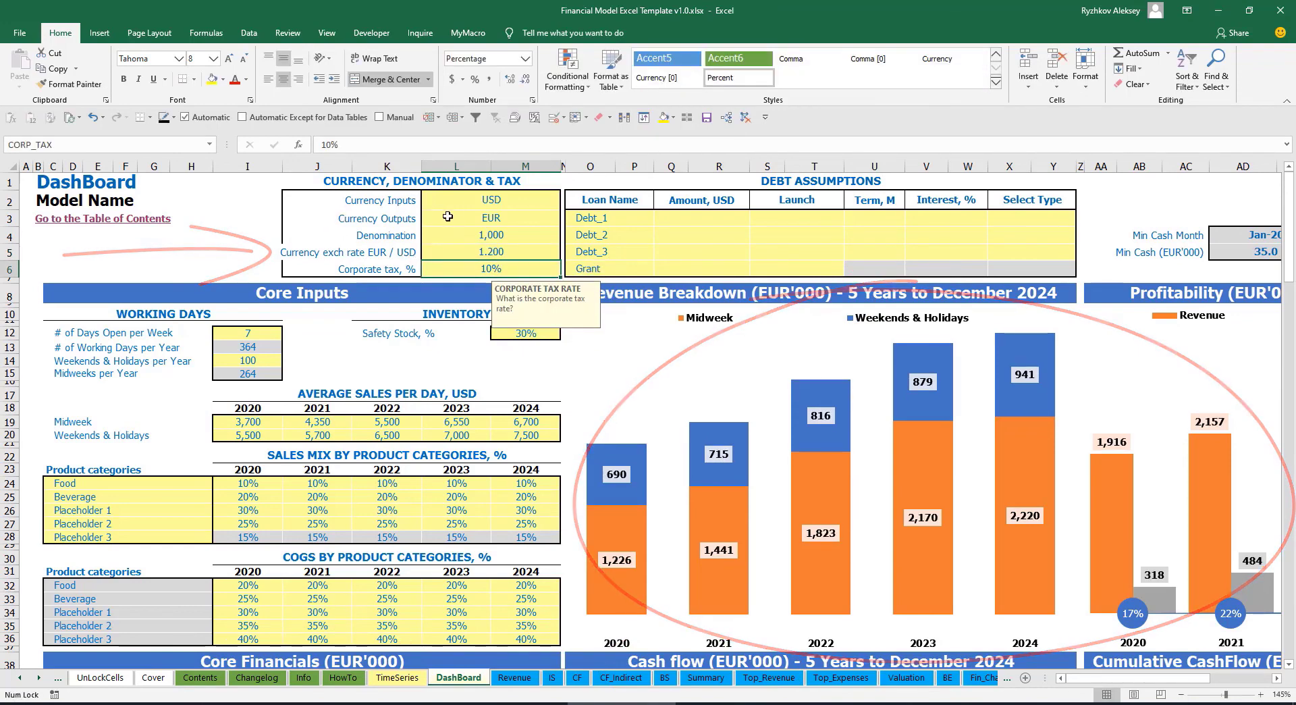
key("Up")
key("Up")
key("Up")
key("Up")
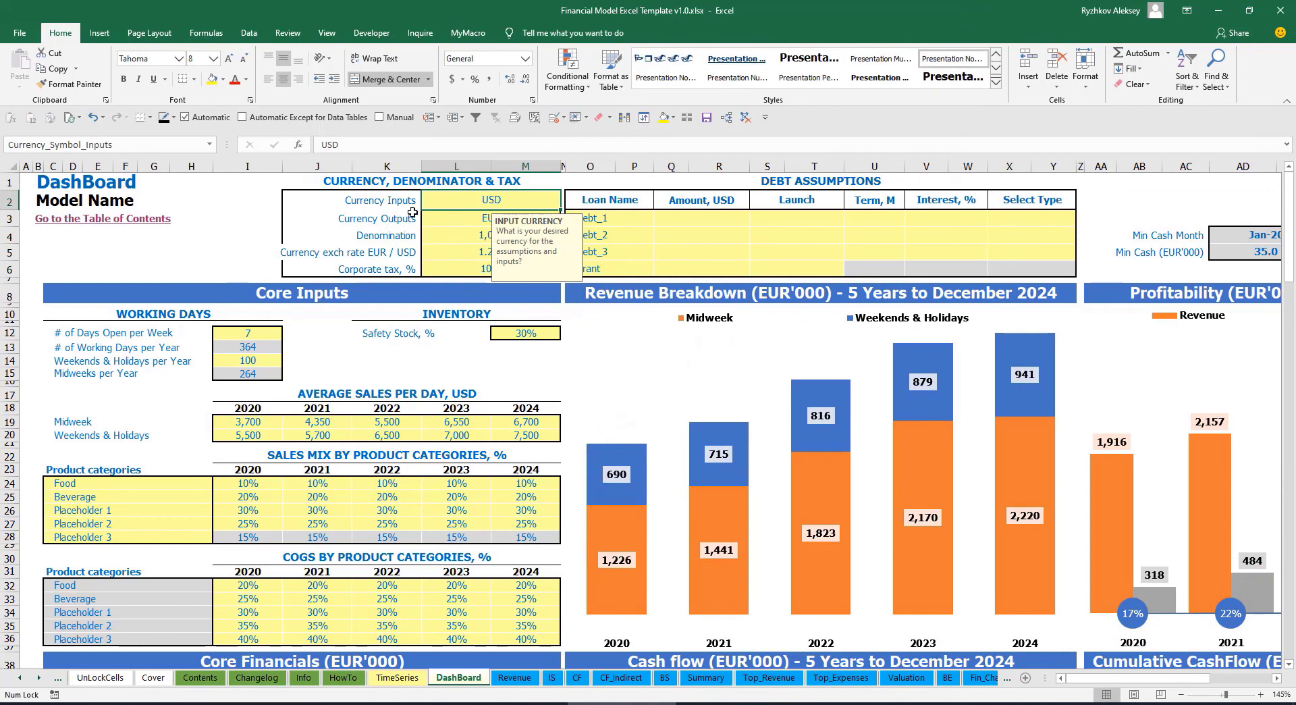
Step: Review the output currency, exchange rate and denomination cells on the DashBoard sheet and the Income Statement headings on the Summary sheet
left_click(456, 219)
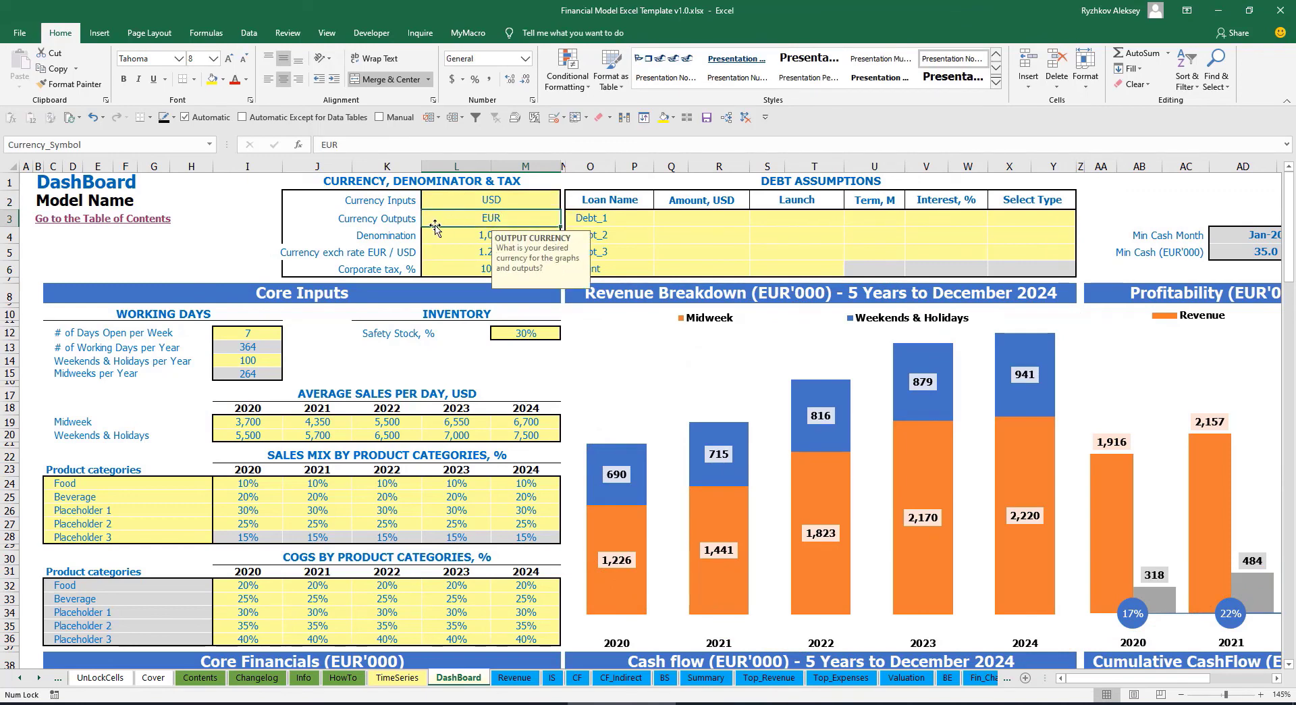
left_click(441, 252)
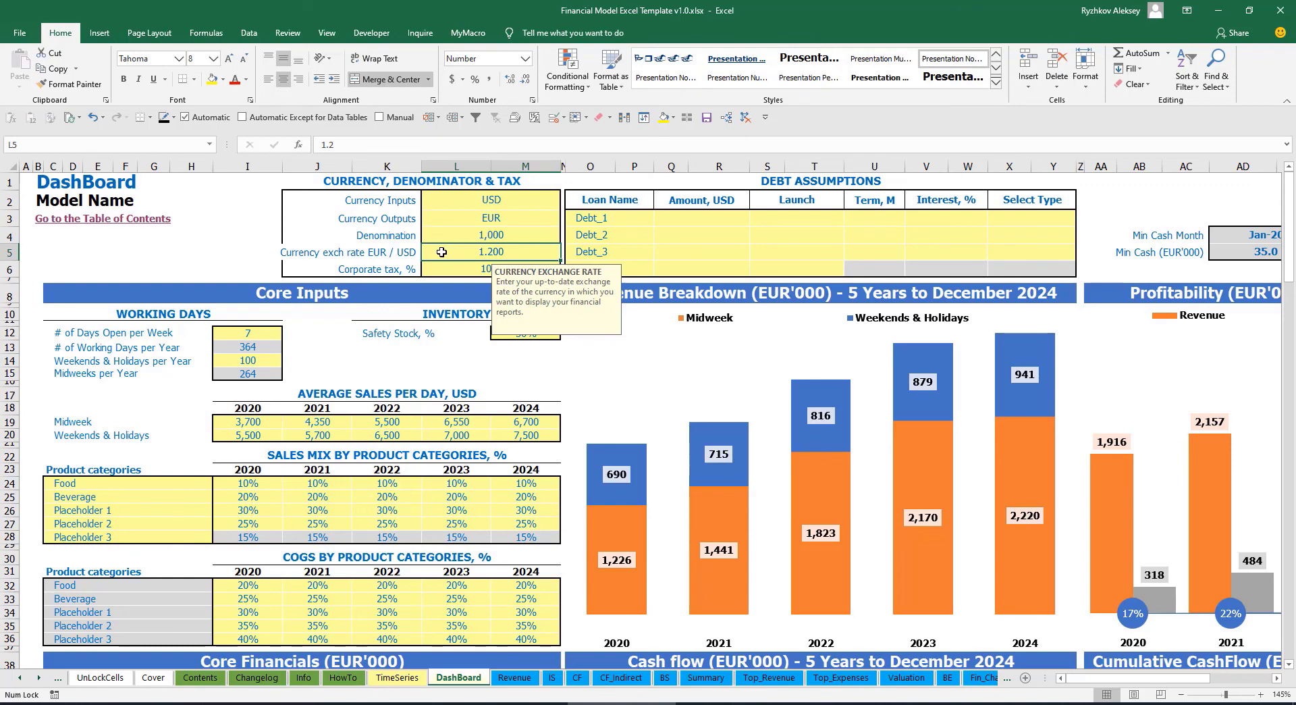
left_click(473, 234)
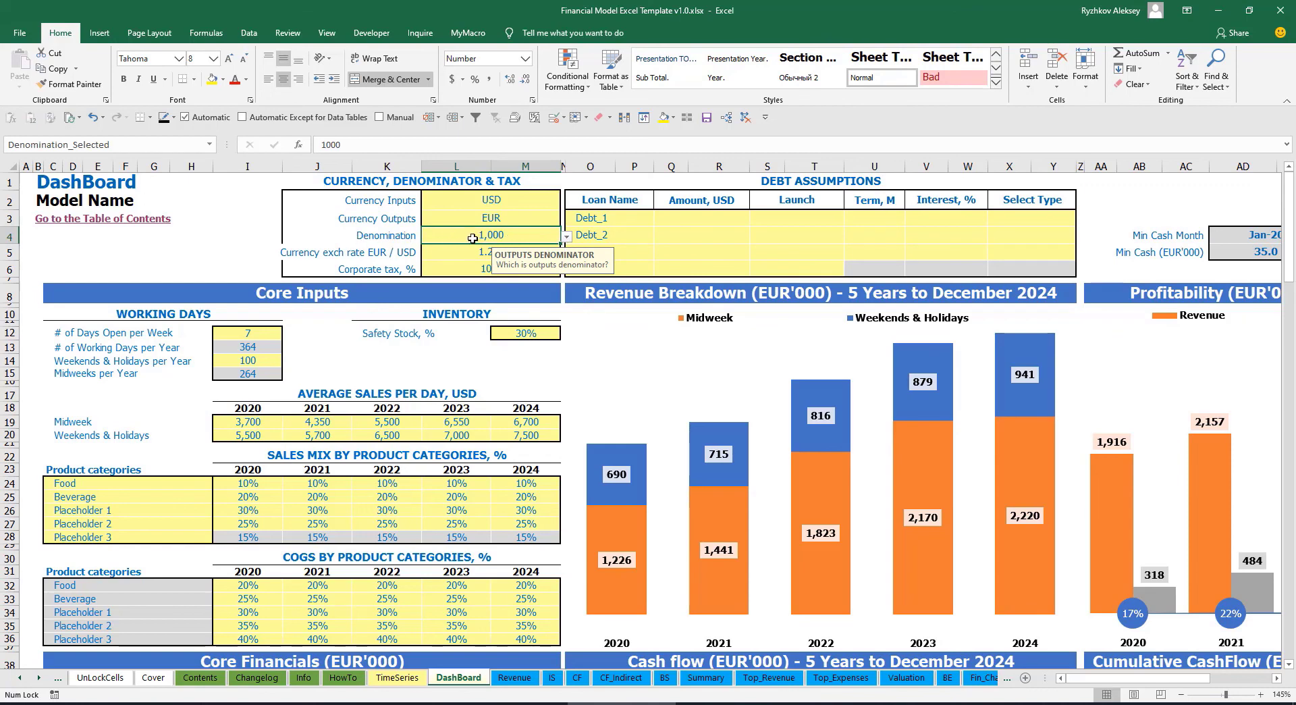
left_click(706, 677)
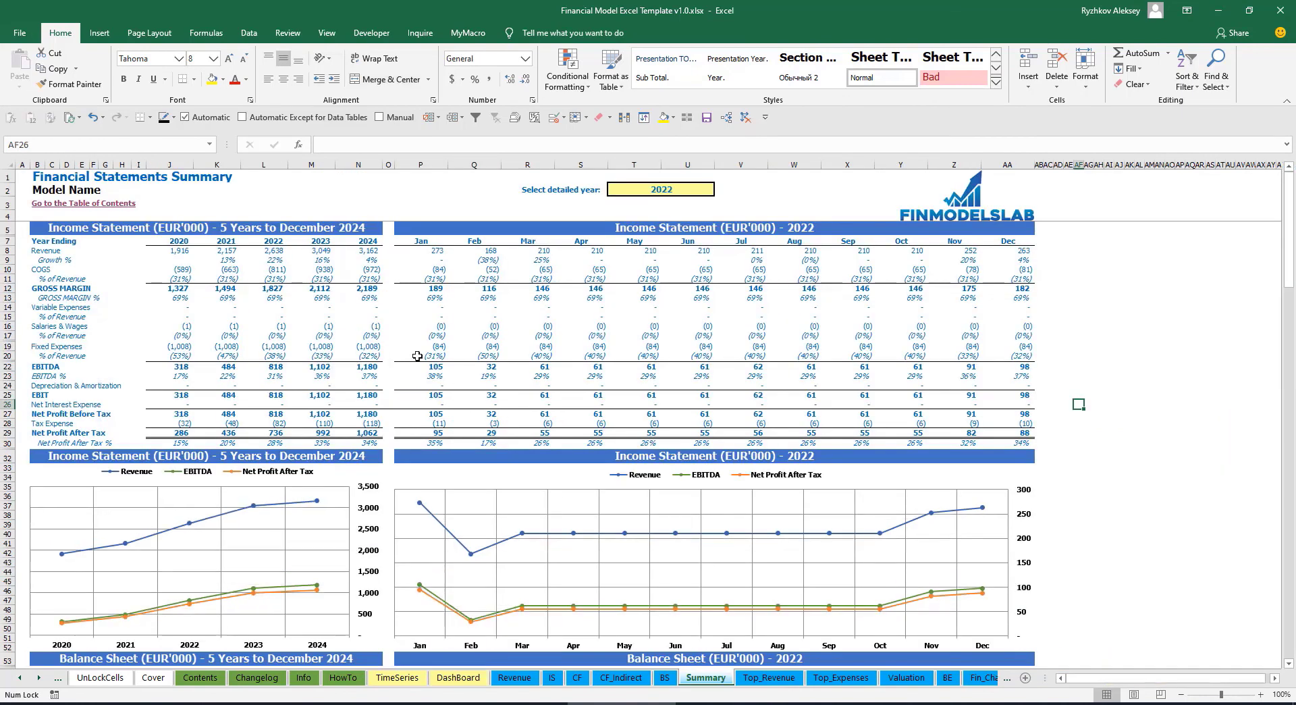
left_click(717, 227)
left_click(203, 229)
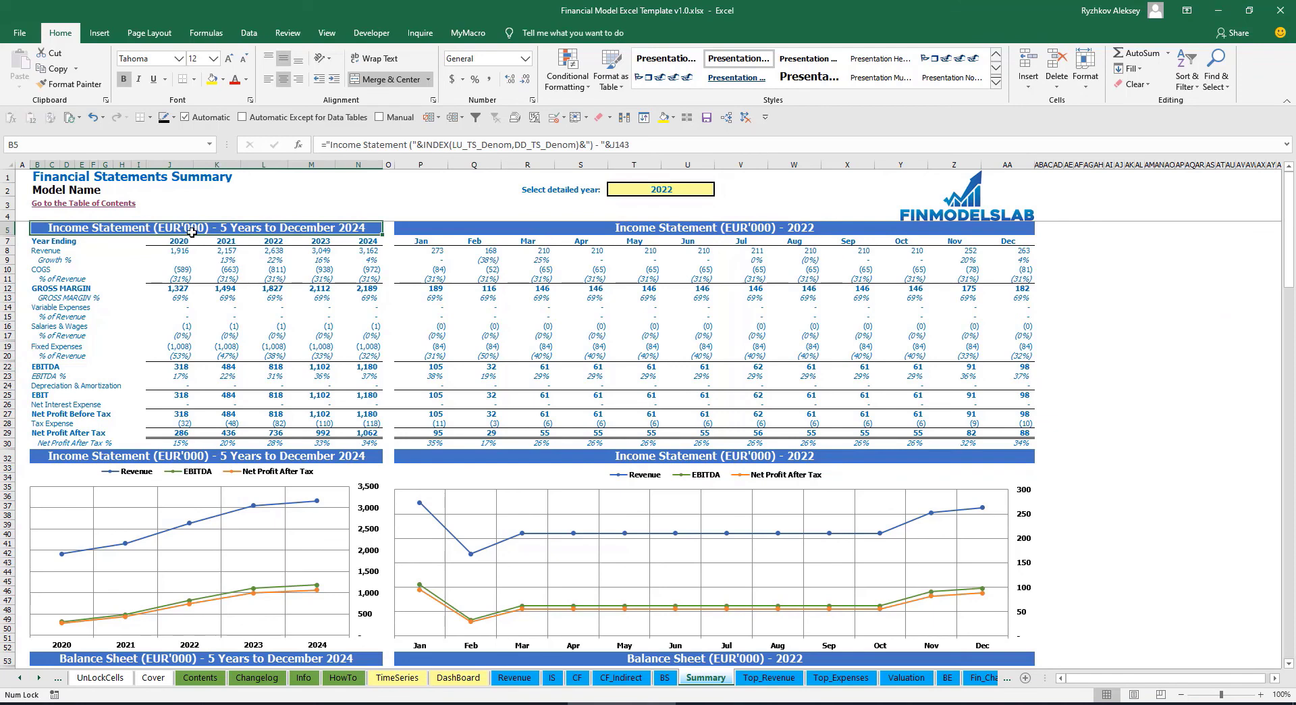
Step: Set the DashBoard denomination to 1,000,000 and check the Income Statement headings on the Summary sheet
left_click(458, 678)
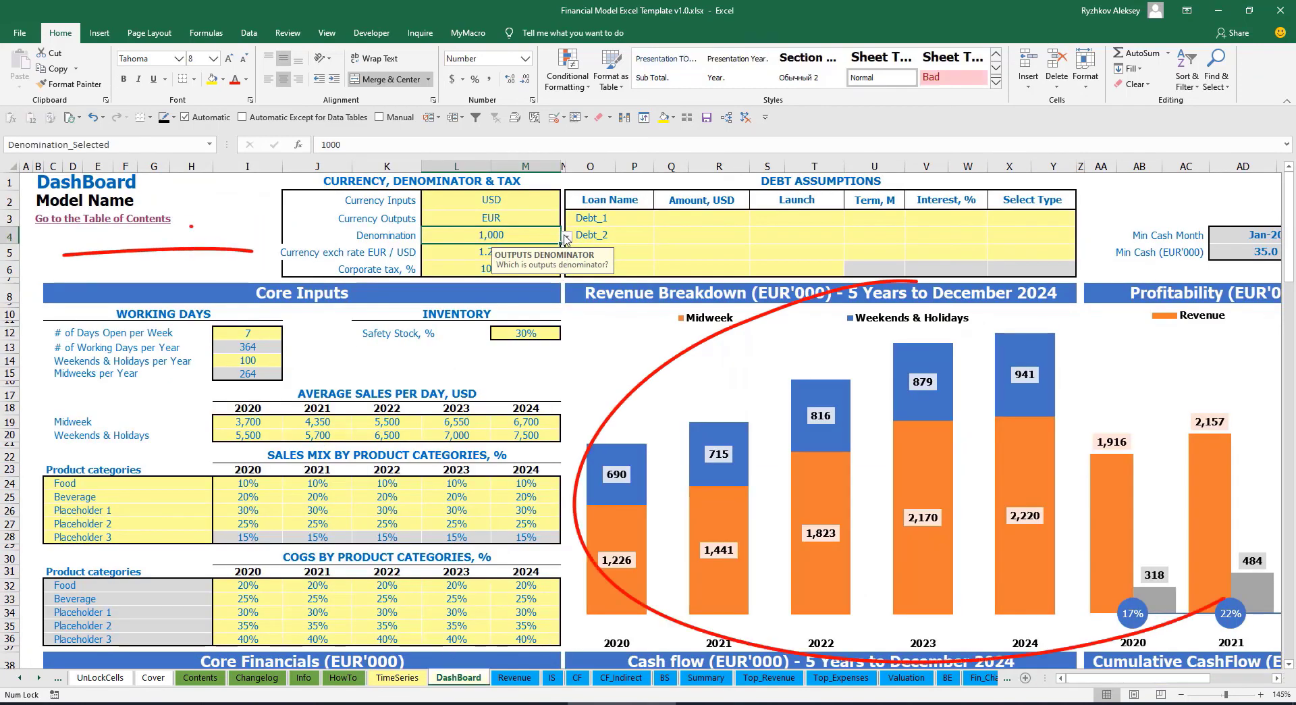
left_click(567, 237)
left_click(497, 276)
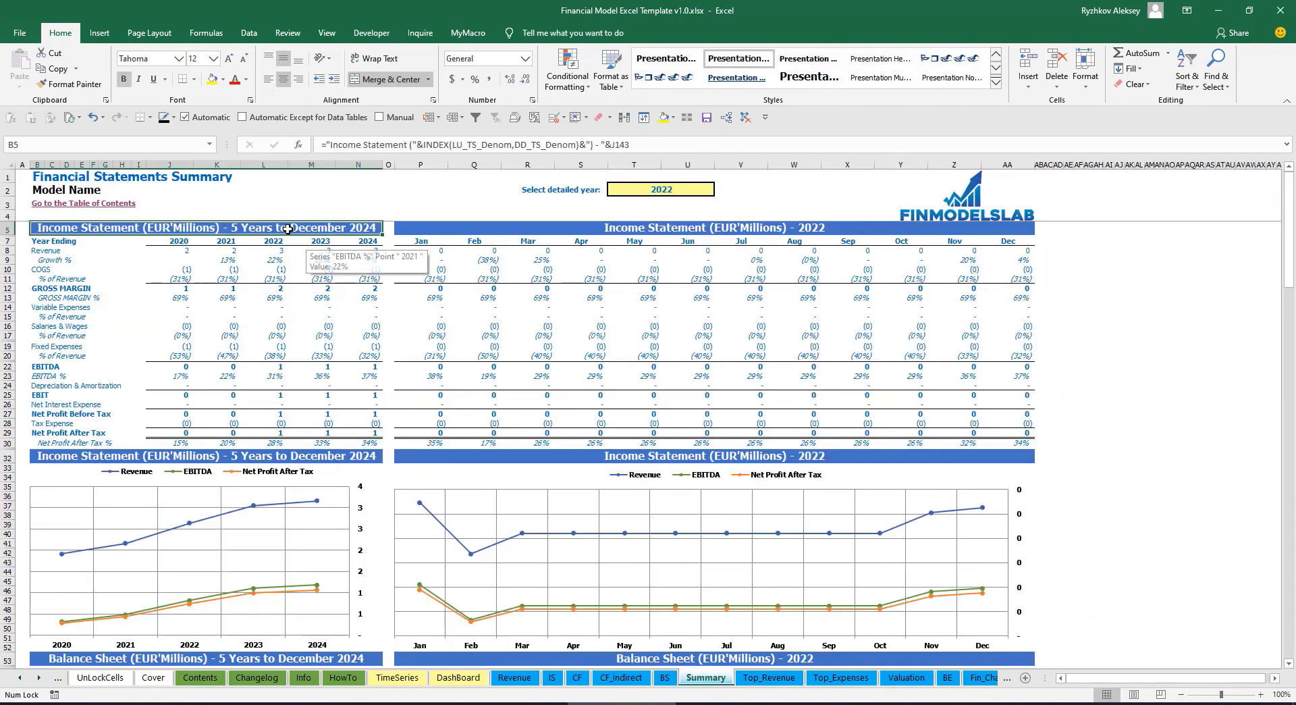
left_click(540, 227)
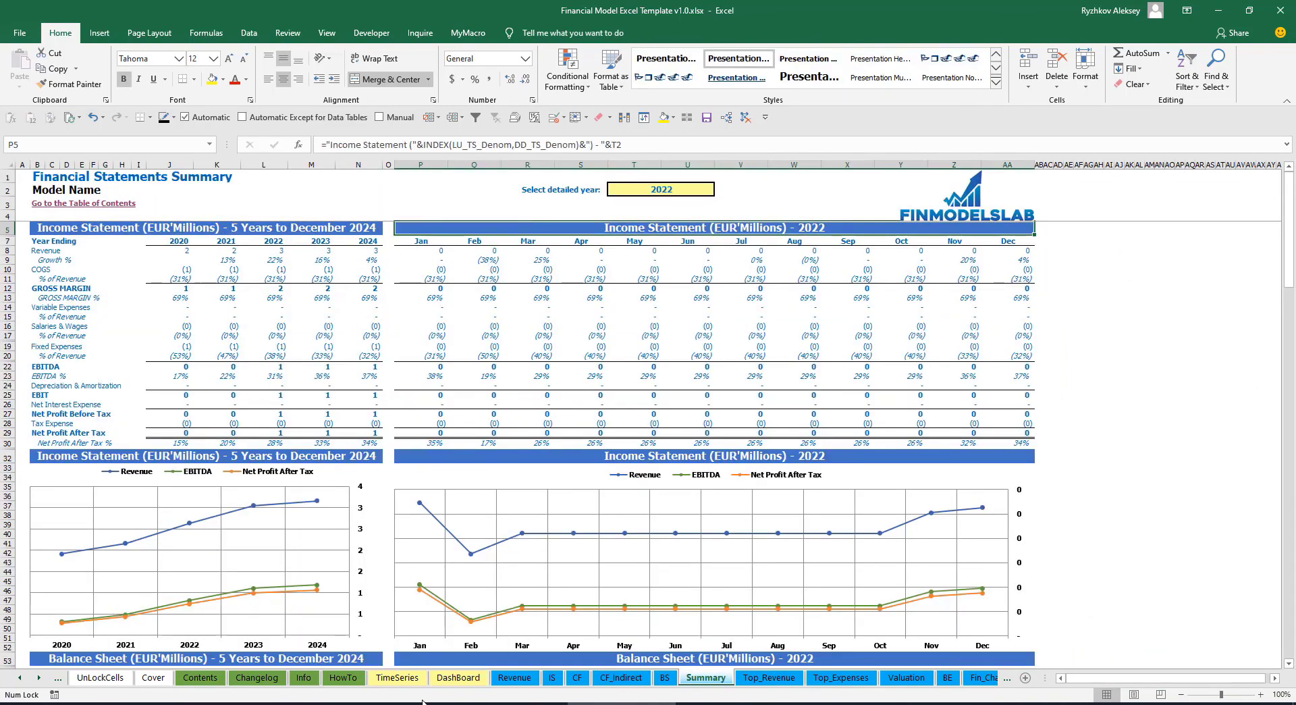
Step: Set the DashBoard denomination to 1 and check the Income Statement figures on the Summary sheet
left_click(458, 677)
left_click(567, 236)
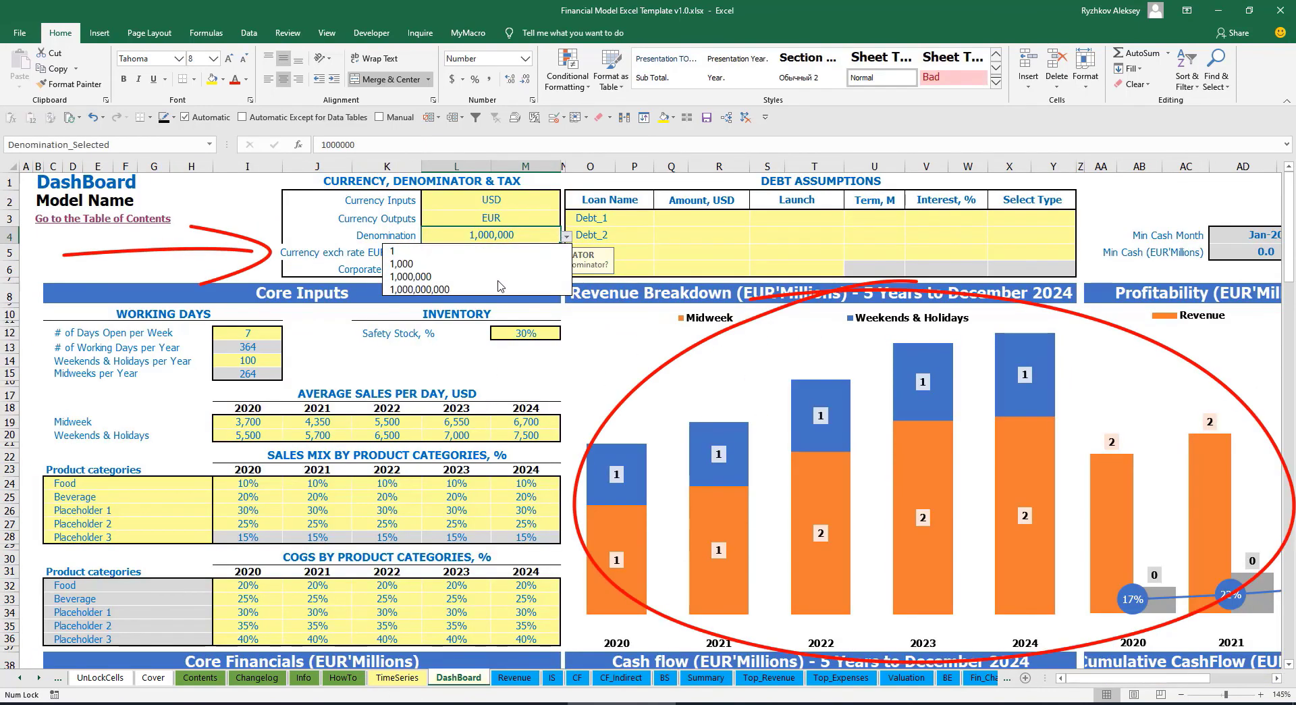
left_click(476, 253)
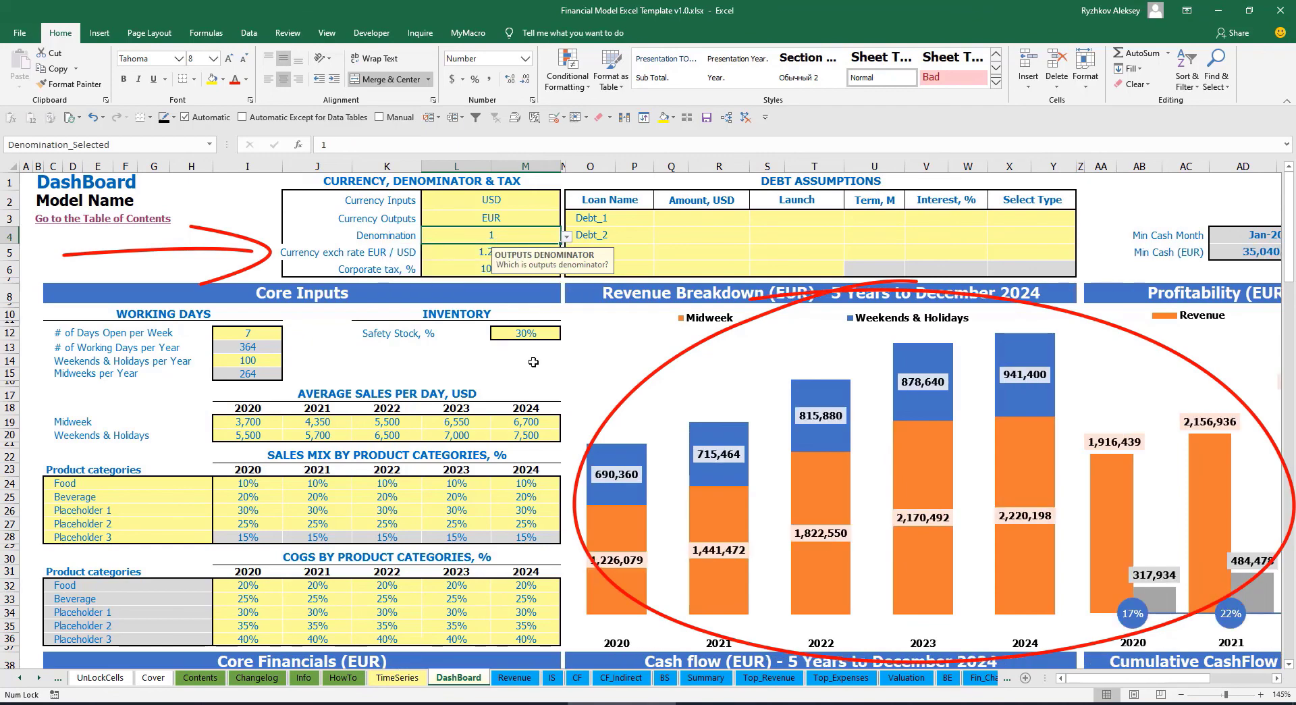
left_click(706, 677)
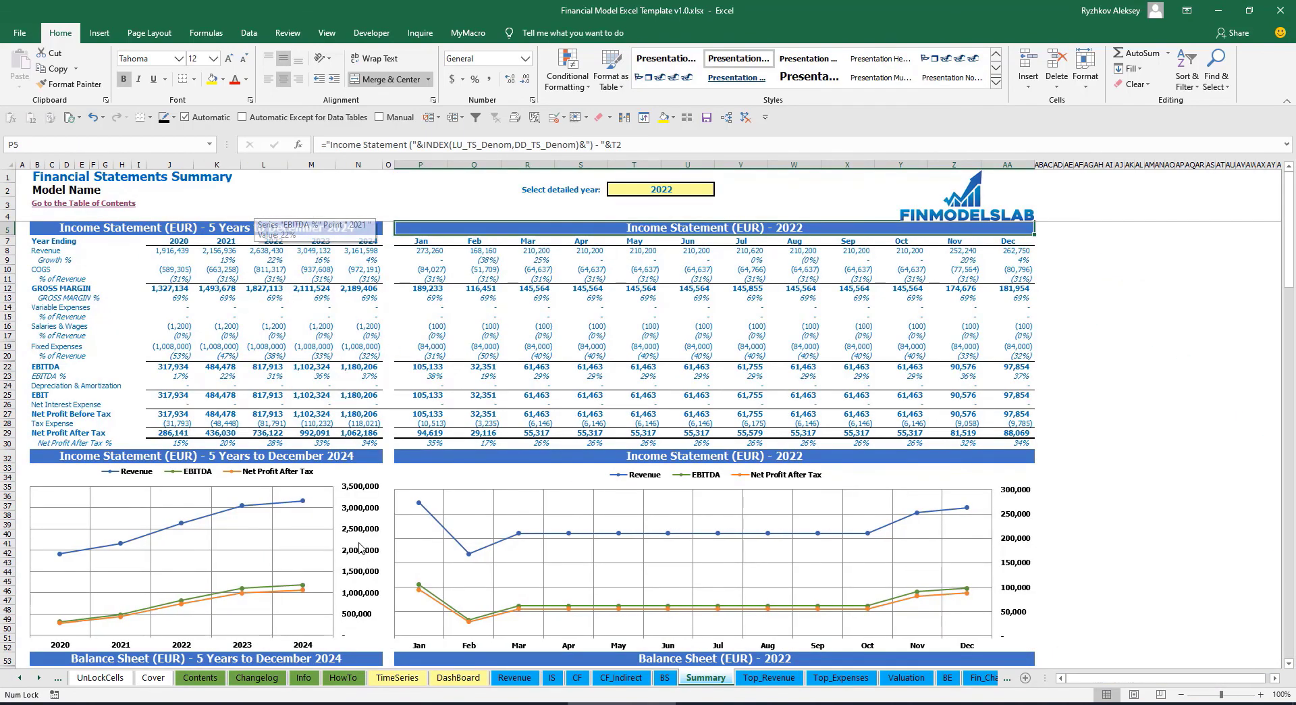
Step: Set the corporate tax on the DashBoard sheet to 15% and examine the Tax Expense row of the Income Statement
left_click(459, 677)
left_click(462, 264)
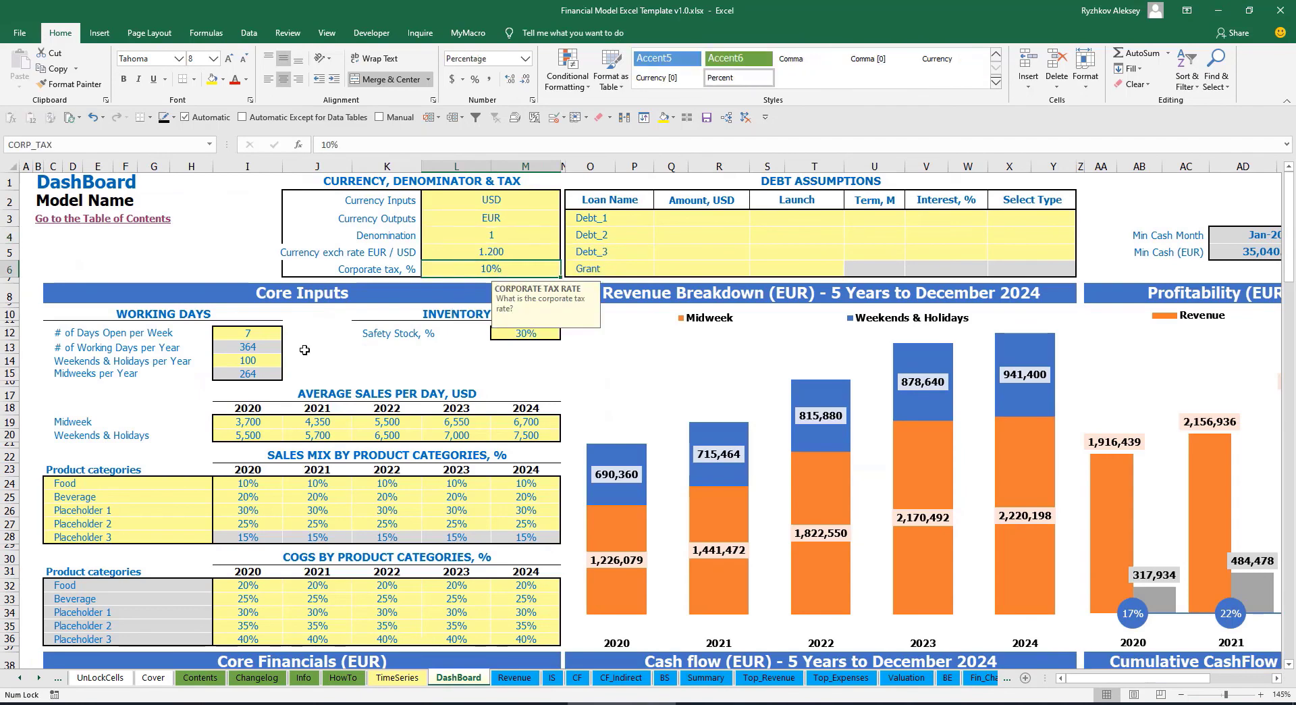
type("15")
key("Return")
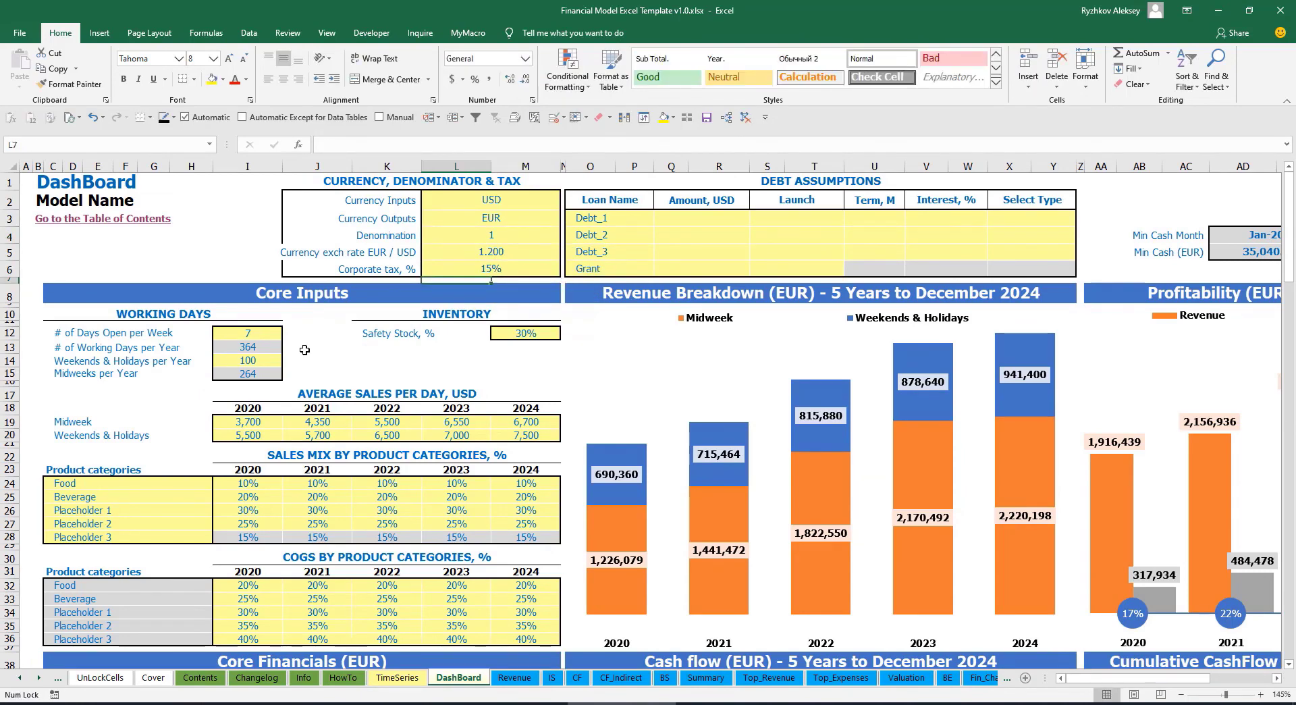
left_click(552, 677)
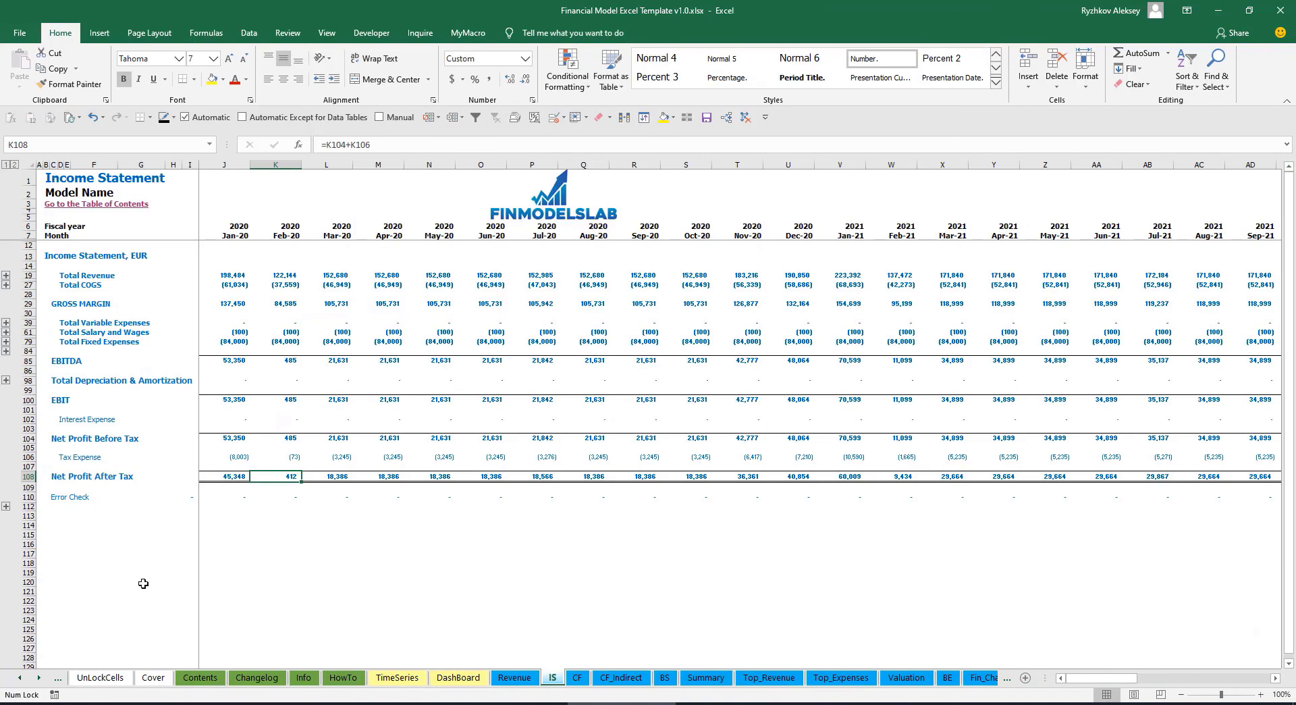
left_click(27, 457)
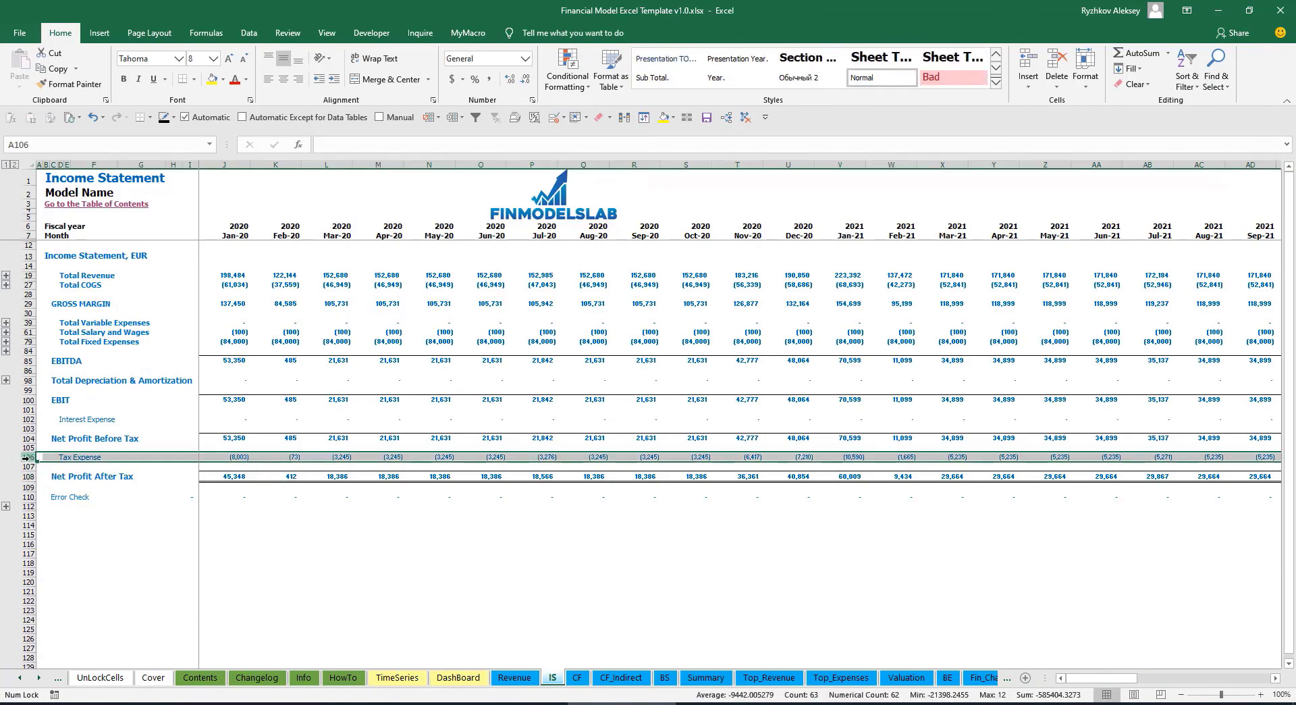